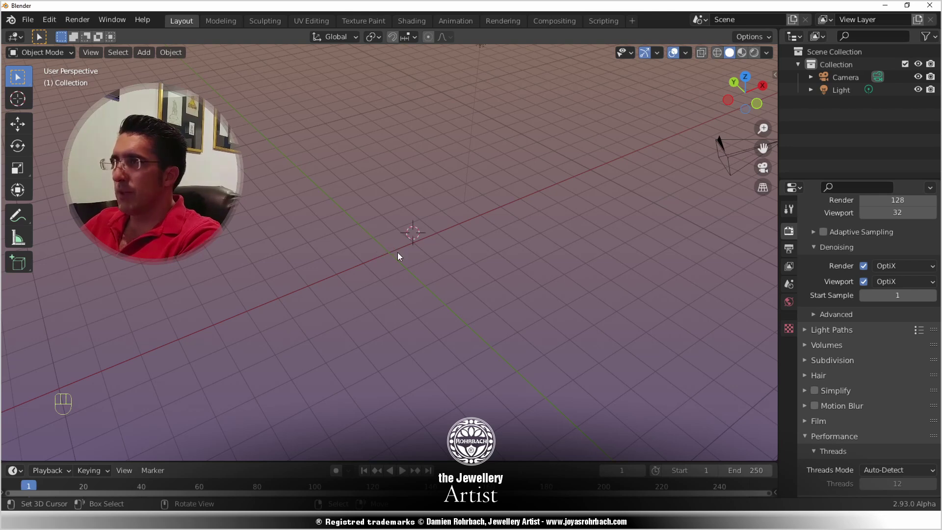
- Add a UV sphere in the top orthographic view and show its transform properties
key(KP_7)
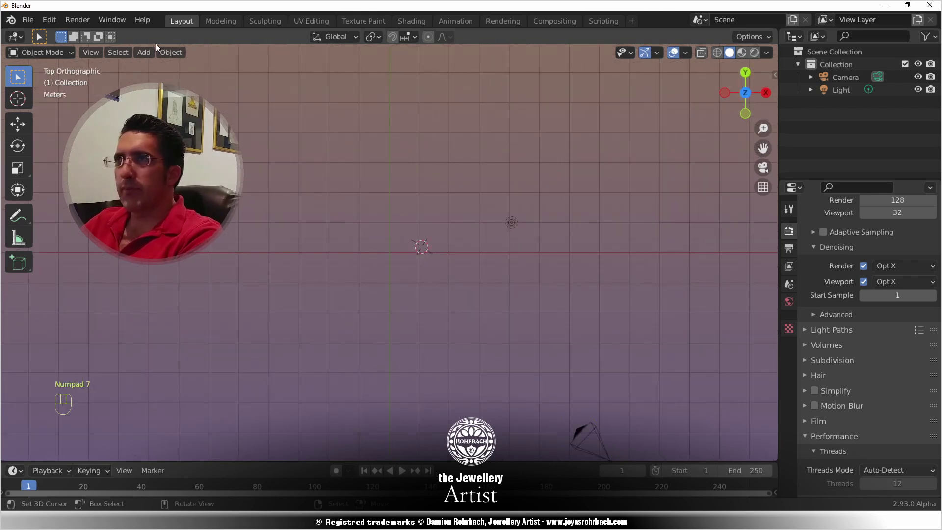
click(144, 52)
mouse_move(152, 66)
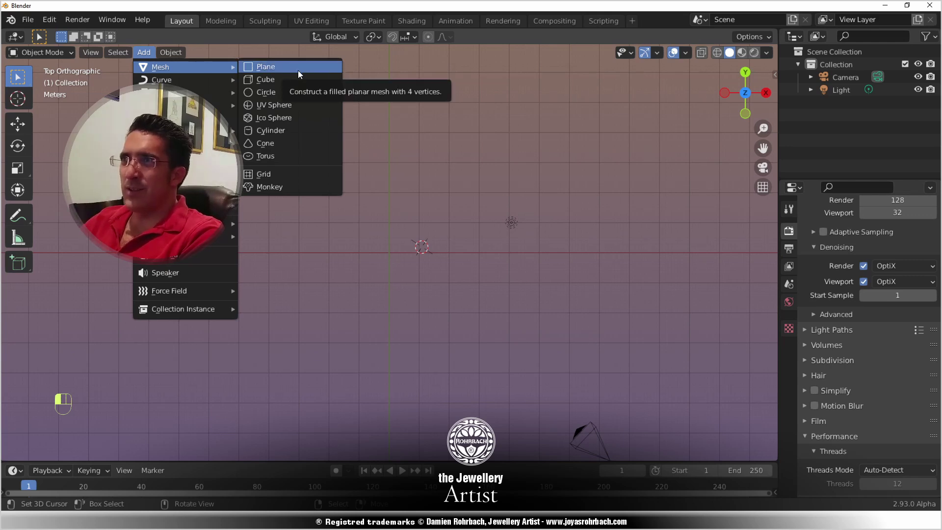
click(287, 104)
key(n)
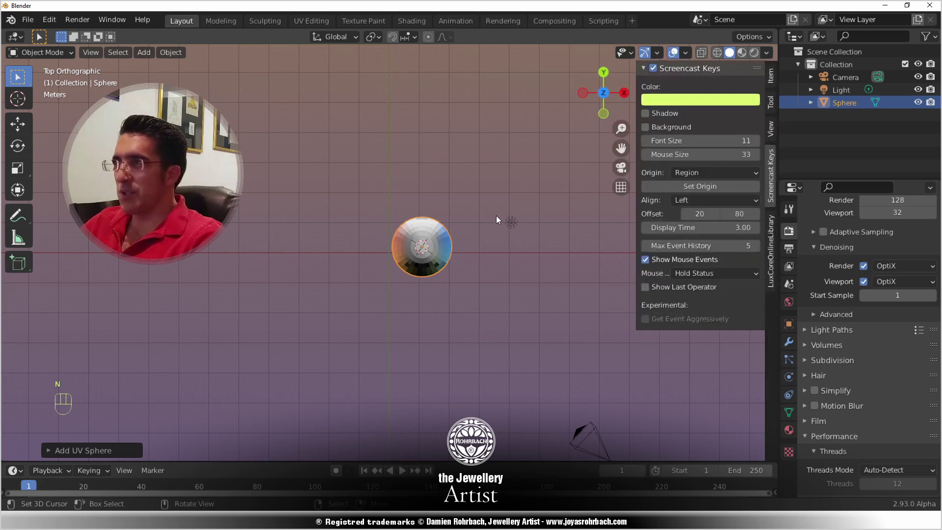
click(771, 76)
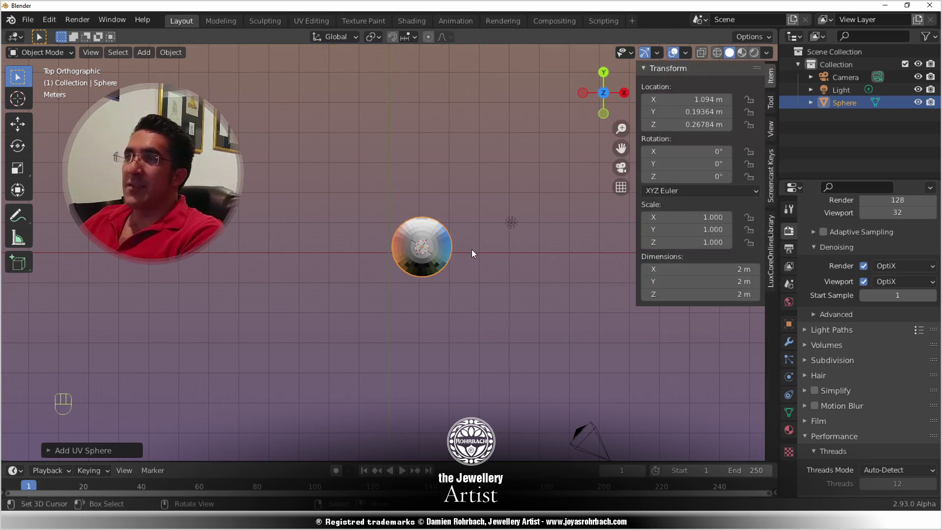
click(697, 269)
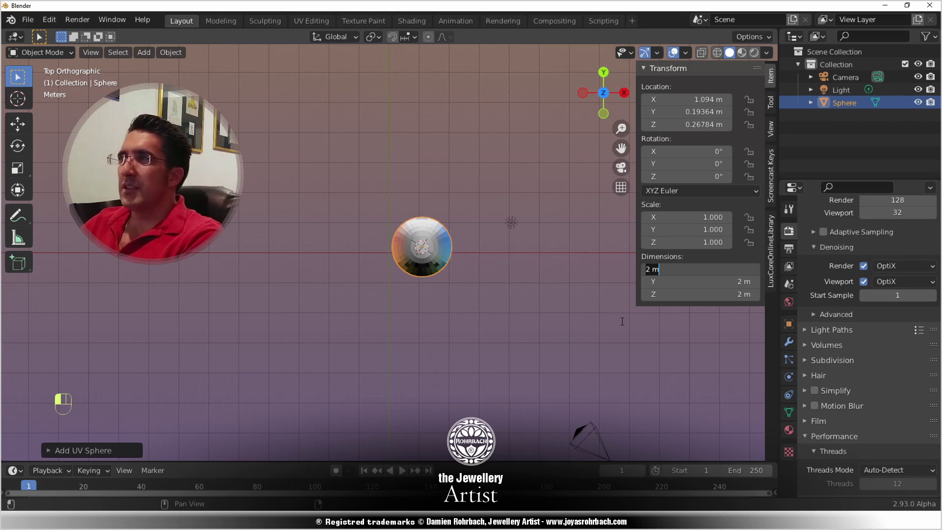
- Change the viewport MatCap to the gold V12-GoldENV.png
click(764, 52)
click(767, 52)
click(793, 145)
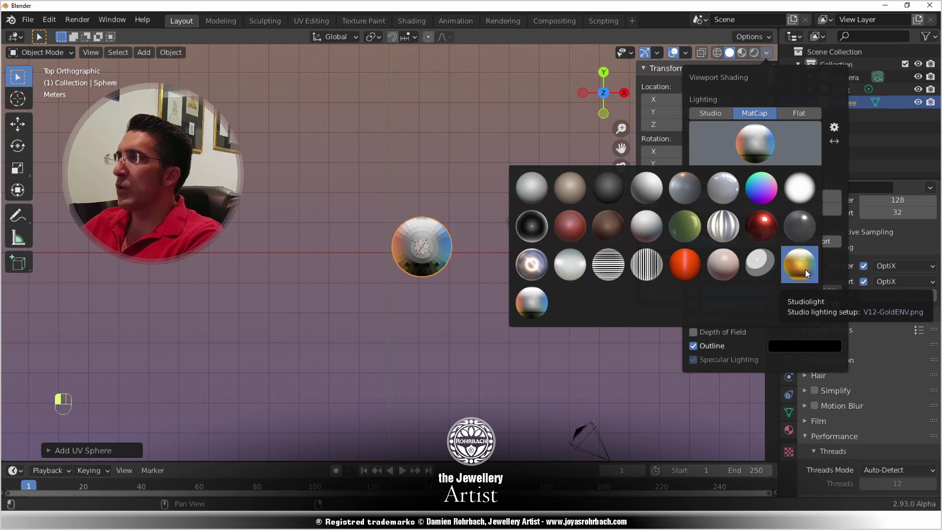
click(805, 269)
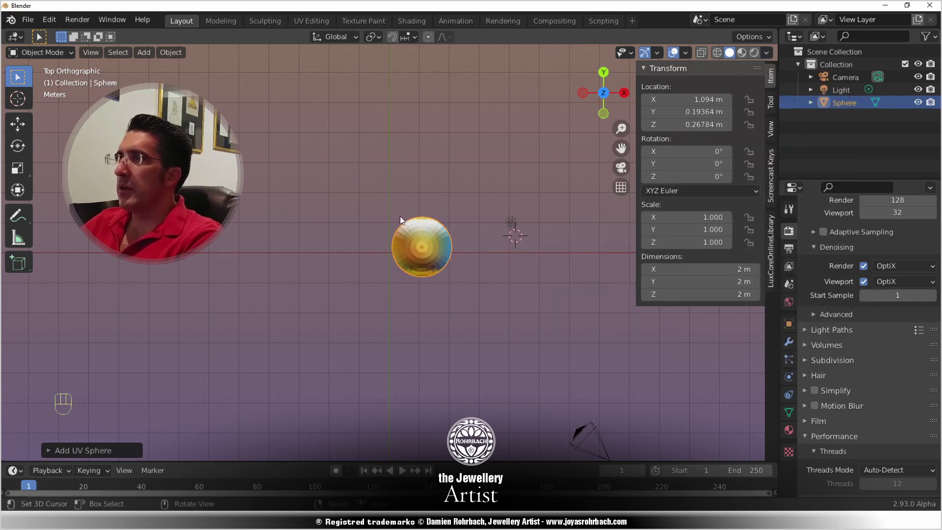
- Shade the sphere smooth
click(171, 52)
click(177, 53)
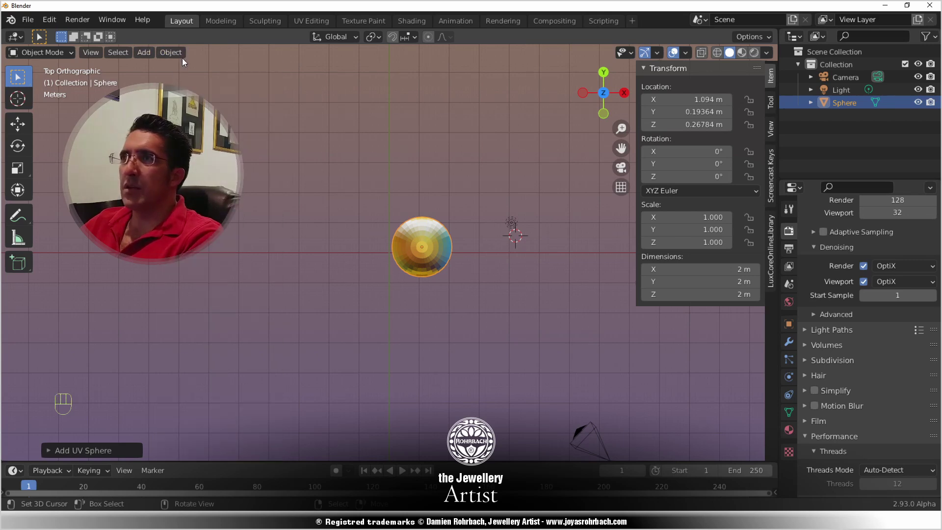
click(171, 52)
click(201, 306)
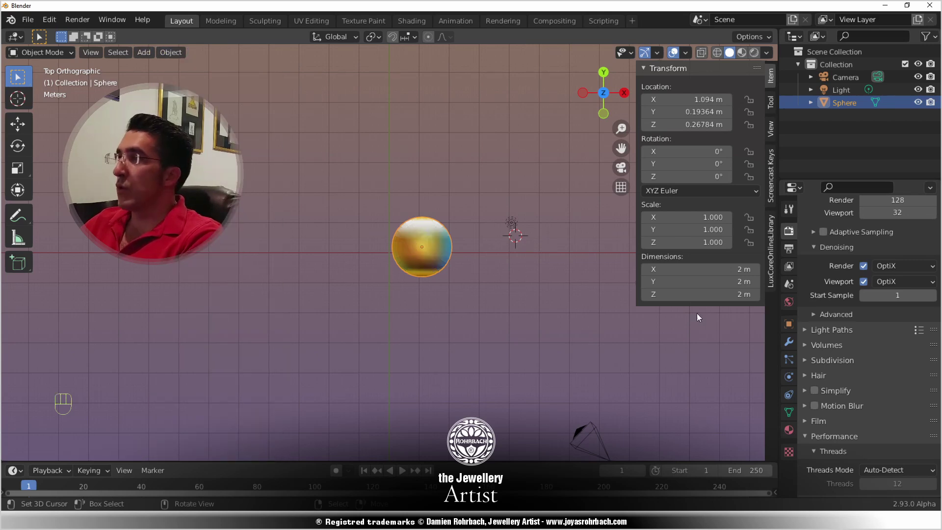
- Set the sphere's X, Y and Z dimensions to 1 m each
click(698, 271)
text(1)
key(Return)
click(697, 285)
text(1)
key(Return)
click(698, 296)
text(1)
key(Return)
- Center the sphere at the world origin by setting its X, Y and Z location to 0
click(696, 124)
text(0)
key(Return)
click(696, 112)
text(0)
key(Return)
click(697, 99)
text(0)
key(Return)
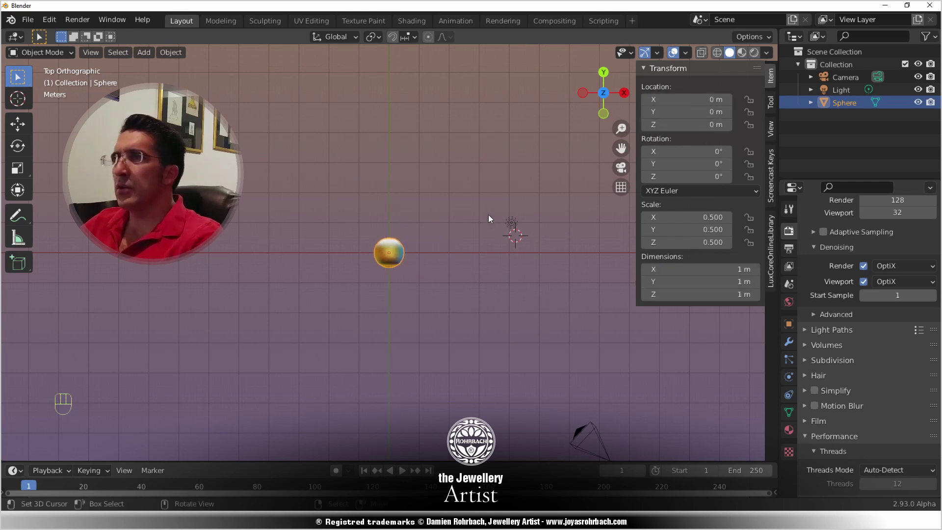
- Save the file as EAR in the EAR-PIERCING folder inside NEWvideos-2021
key(ctrl+s)
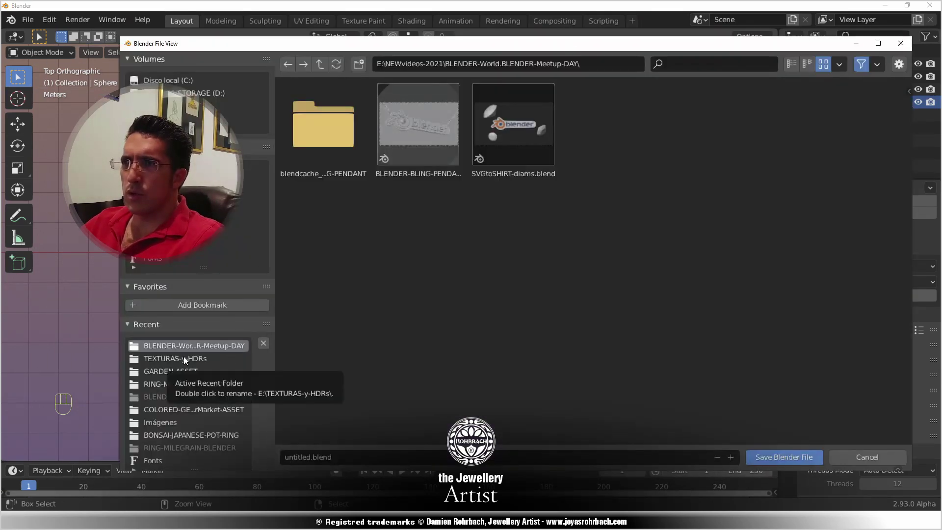
click(320, 64)
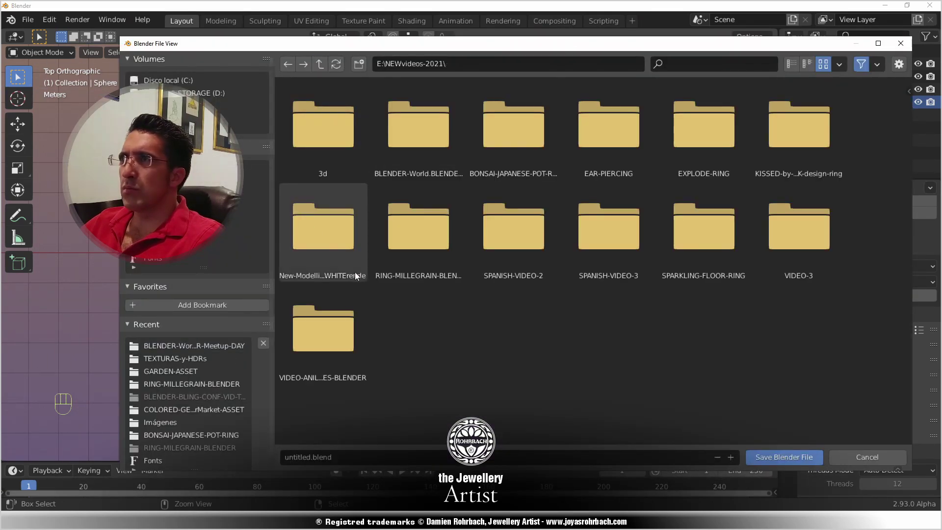
double_click(604, 116)
click(352, 458)
text(EA)
key(Return)
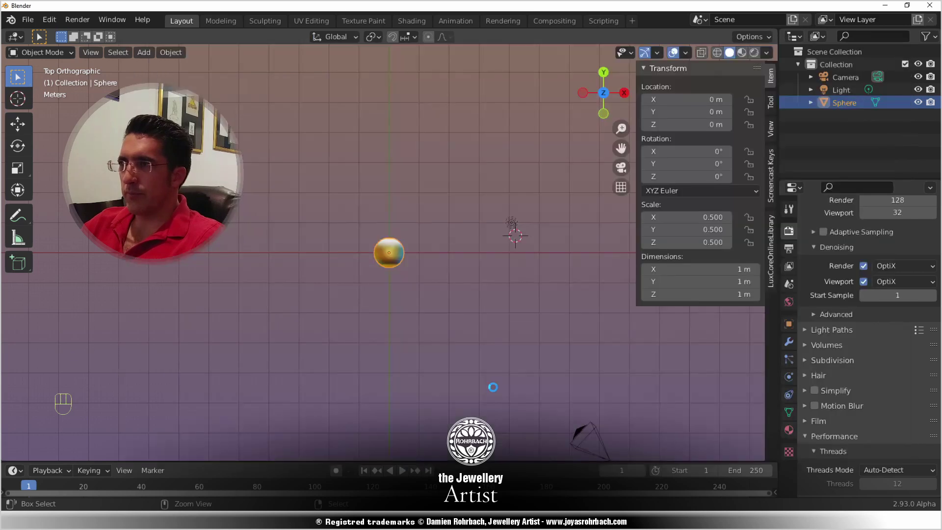
- Add a Bezier curve with the 3D cursor placed above the sphere, and enter Edit Mode on it
shift+right_click(396, 190)
click(140, 53)
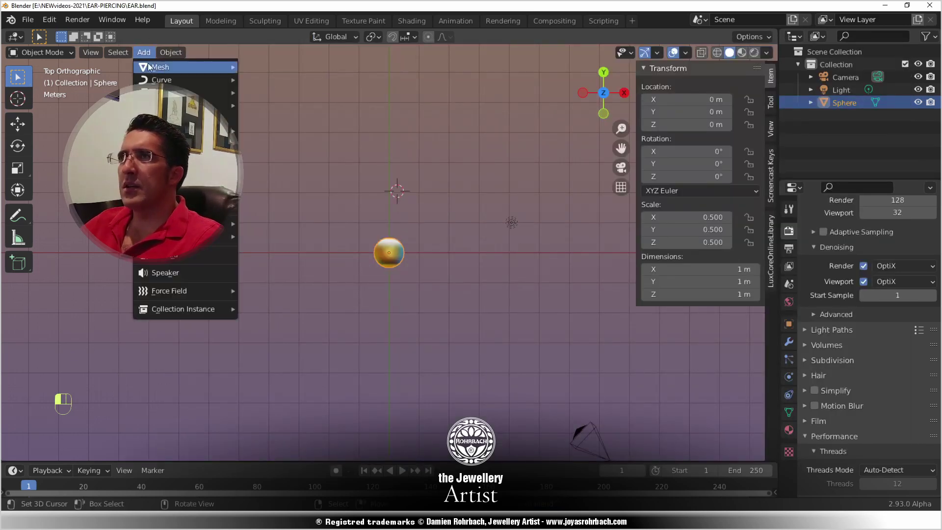
mouse_move(162, 81)
click(260, 82)
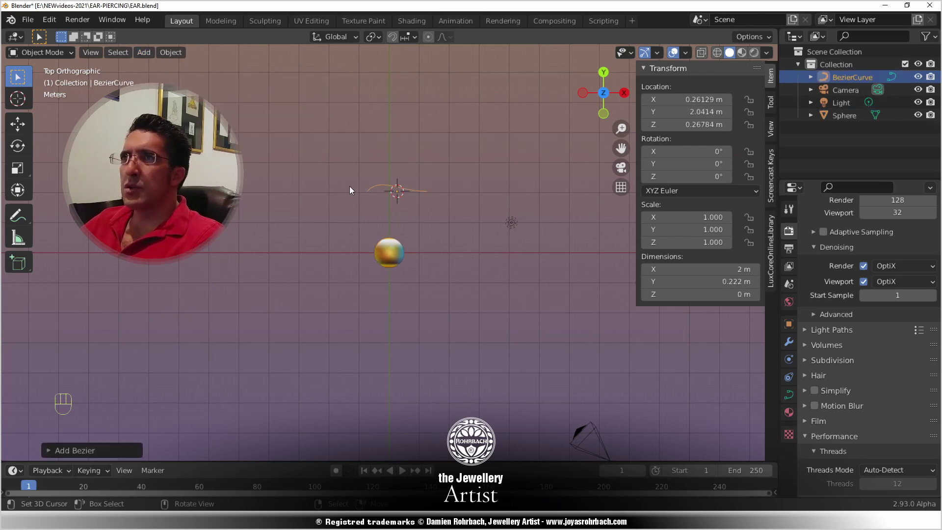
scroll(389, 200, up, 2)
key(Tab)
- Move the curve's first control point onto the sphere and pull its handle up and to the left
shift+middle_drag(404, 184, 423, 239)
scroll(423, 240, up, 1)
click(391, 235)
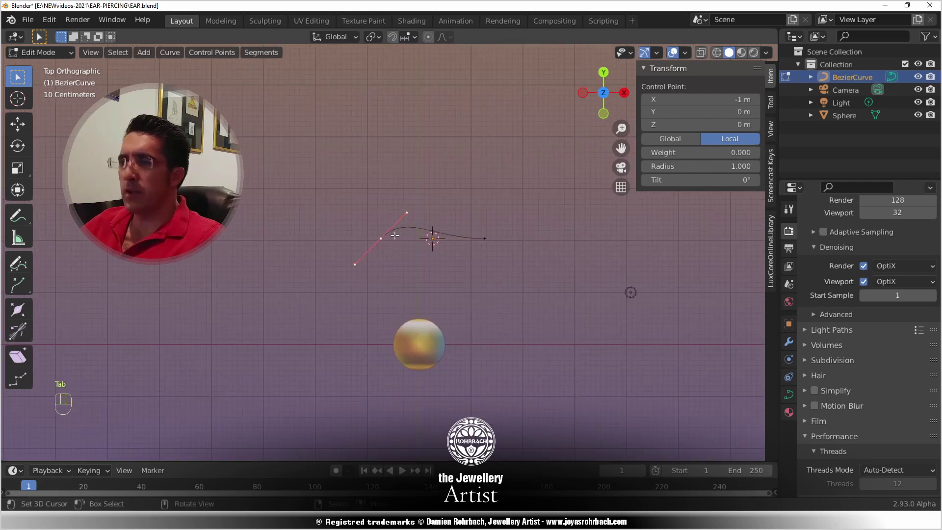
key(g)
click(439, 305)
right_click(439, 304)
key(g)
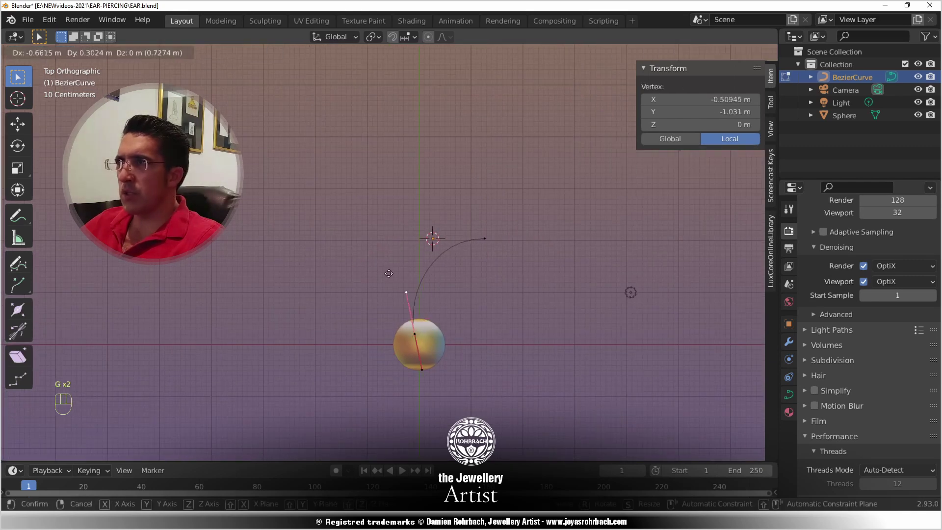
click(364, 269)
- Move the curve's other end point above the sphere and swing its handle downward
right_click(485, 237)
key(g)
click(416, 188)
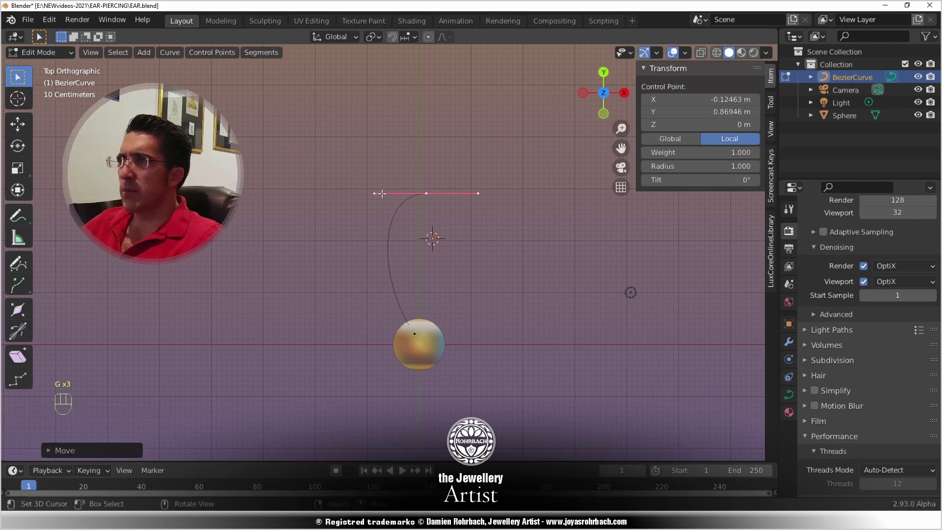
right_click(480, 197)
key(g)
click(443, 221)
- Refine the lower handle and end point on the sphere, and raise the upper end point to about X -0.40 m, Y 1.24 m
right_click(426, 194)
right_click(416, 325)
right_click(389, 287)
key(g)
click(382, 266)
right_click(407, 335)
key(g)
click(405, 339)
right_click(426, 193)
key(g)
click(412, 172)
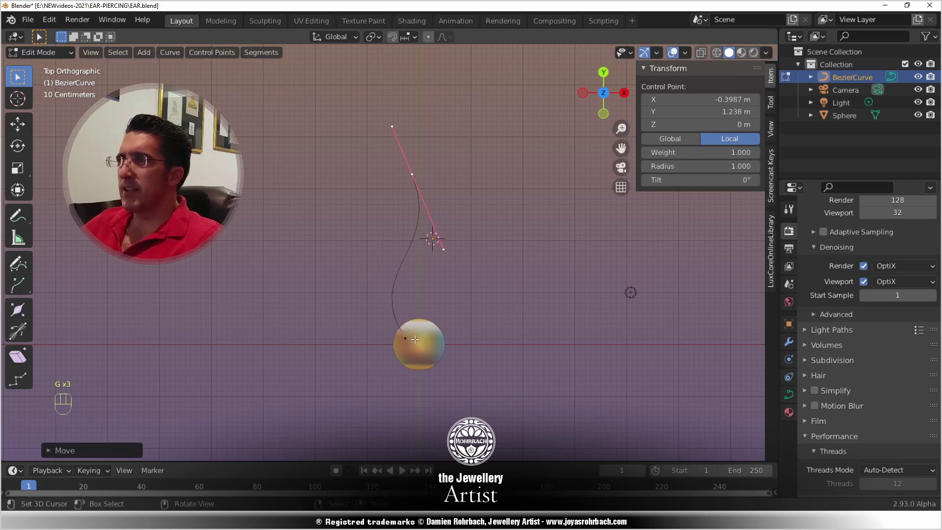
- Set the curve's preview resolution to 60
click(789, 394)
scroll(884, 294, up, 3)
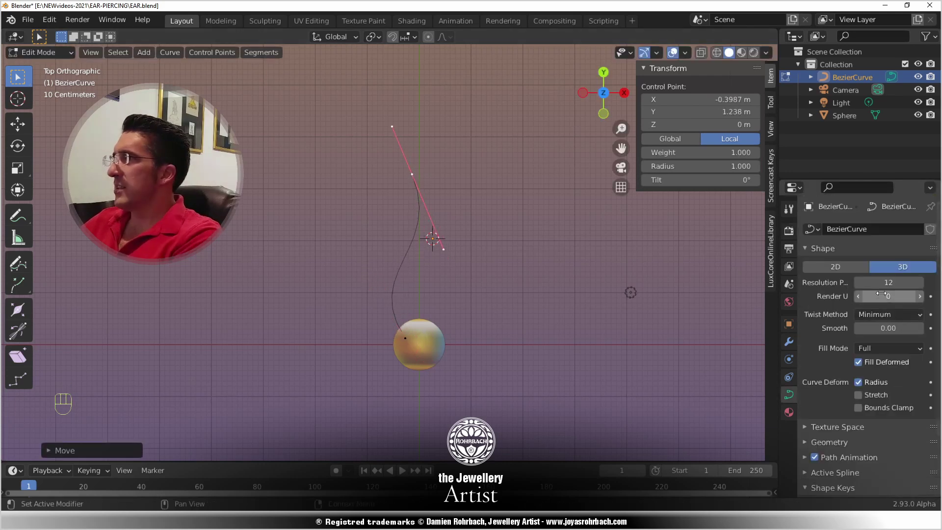
click(886, 282)
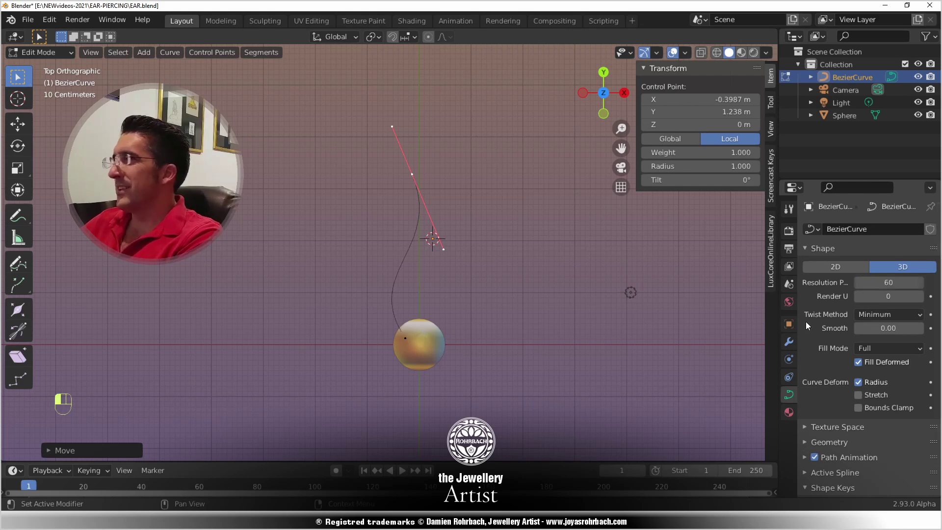
click(807, 327)
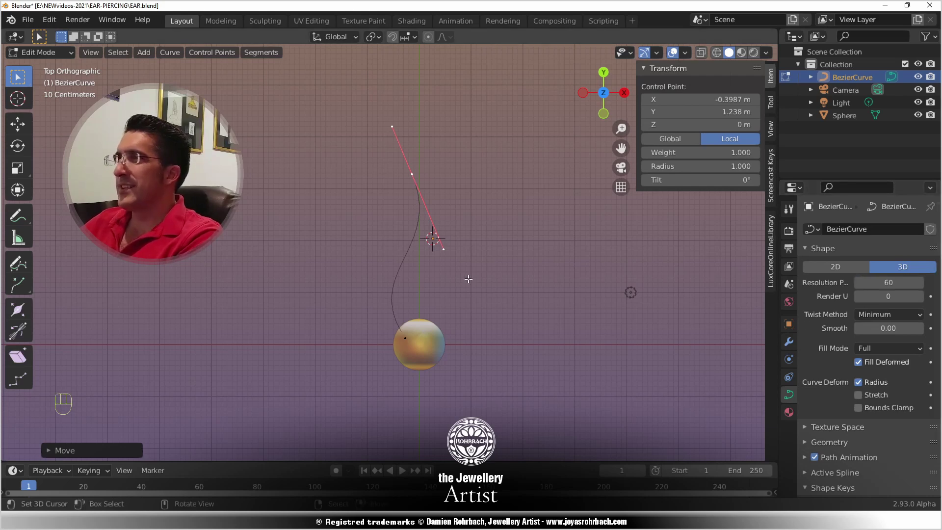
- Lengthen the upper point's lower handle and move the point to about X -0.55 m, Y 1.10 m
click(443, 243)
key(g)
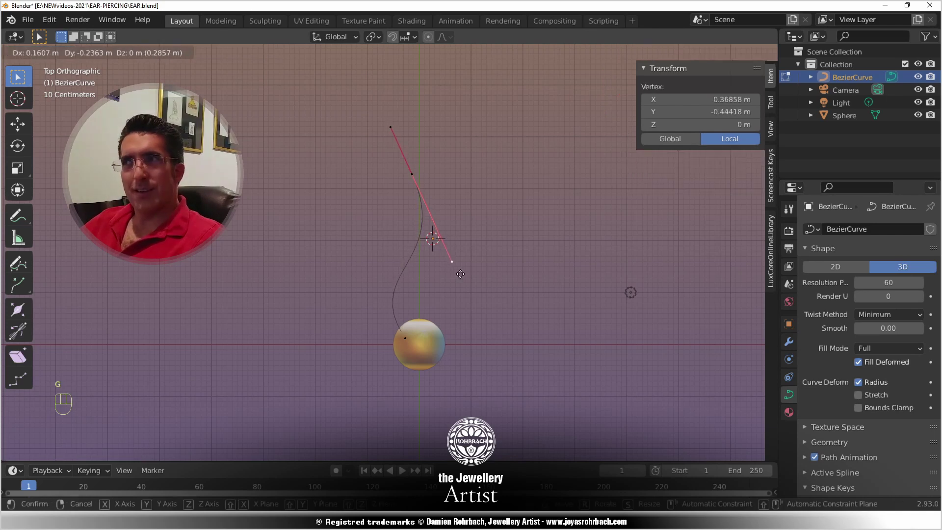
click(457, 265)
click(418, 169)
key(g)
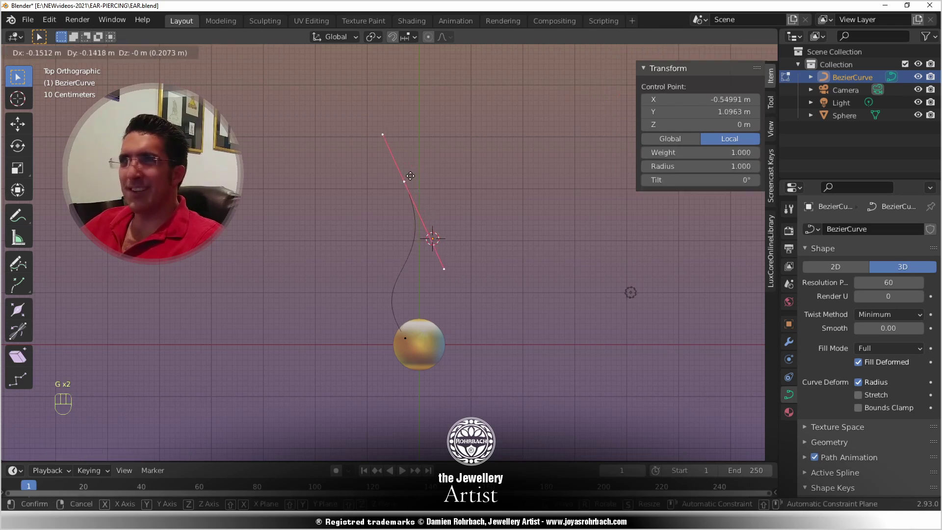
click(413, 185)
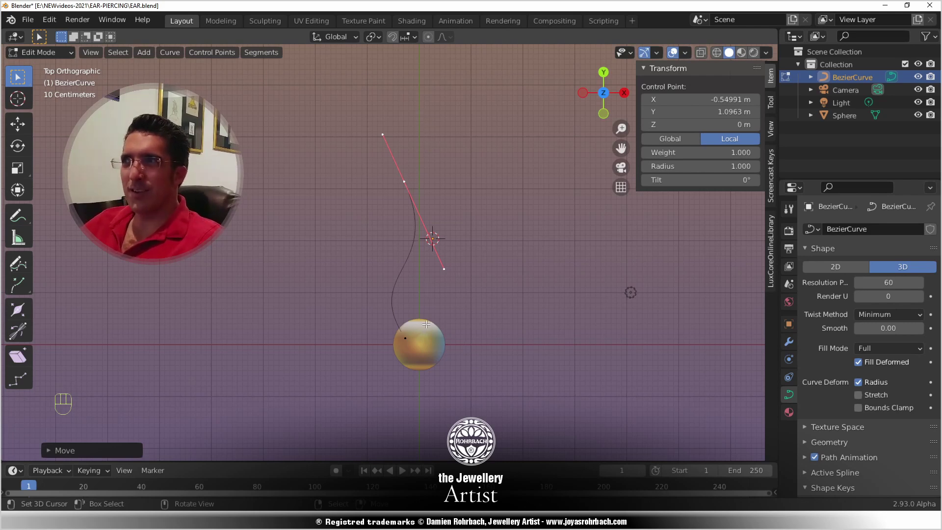
- Move the lower end point to about X -0.59 m, Y -1.98 m and adjust its upper handle
click(410, 334)
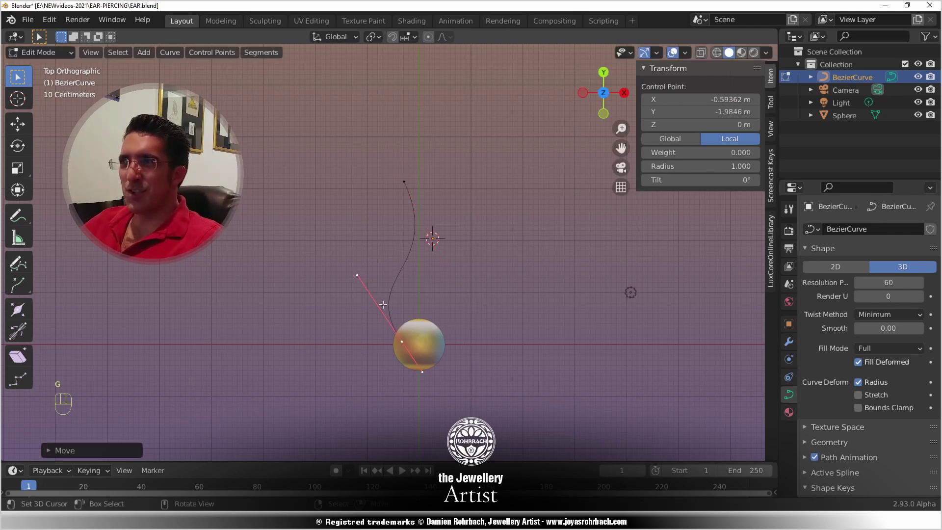
click(366, 280)
key(g)
key(g)
click(365, 260)
- Shorten the upper point's lower handle to smooth the S-shaped side of the curve
click(415, 177)
click(448, 261)
key(g)
click(452, 234)
- Extend the curve from its upper tip with a point on the right at about X 0.80 m, Y -0.22 m, and steepen its handle
ctrl+right_click(470, 242)
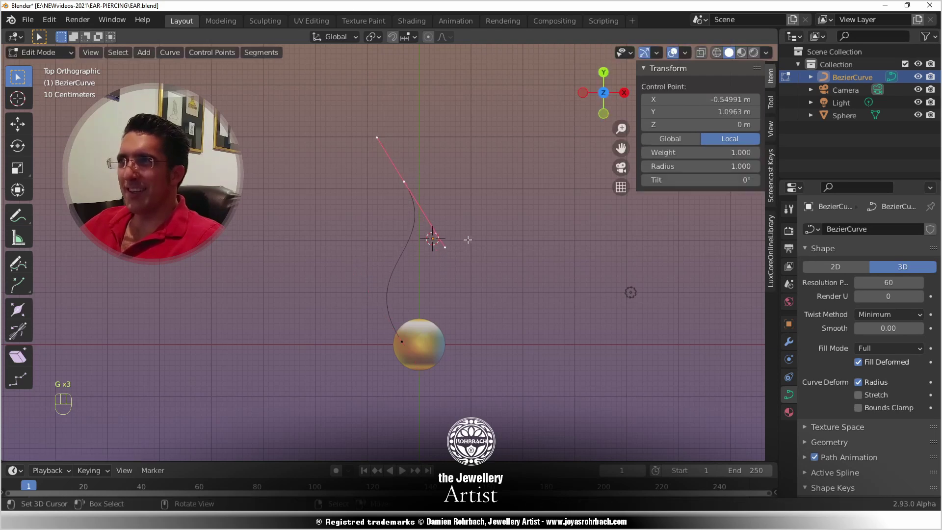
click(447, 214)
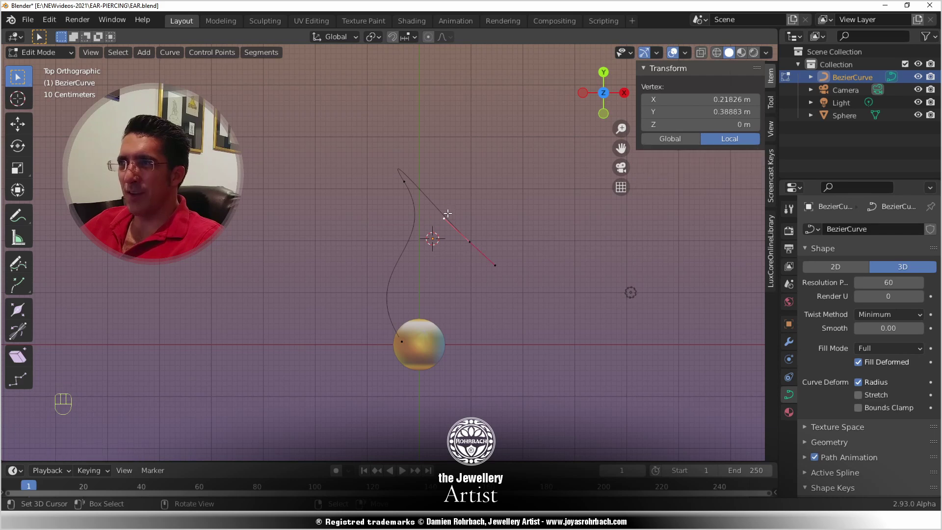
key(g)
click(470, 200)
click(475, 242)
key(g)
click(481, 250)
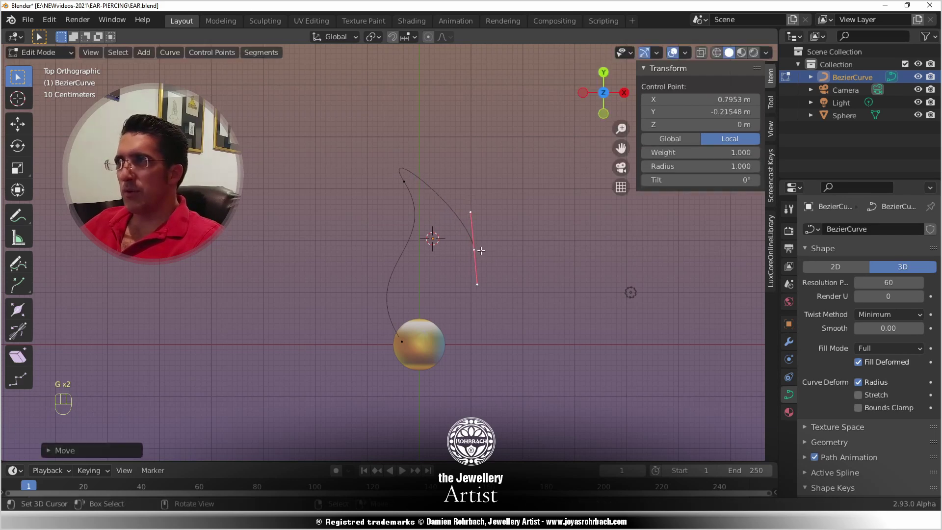
- Extend the curve down to the sphere at about X -0.07 m, Y -2.08 m and pull the new point's handle outward
key(ctrl)
ctrl+click(429, 346)
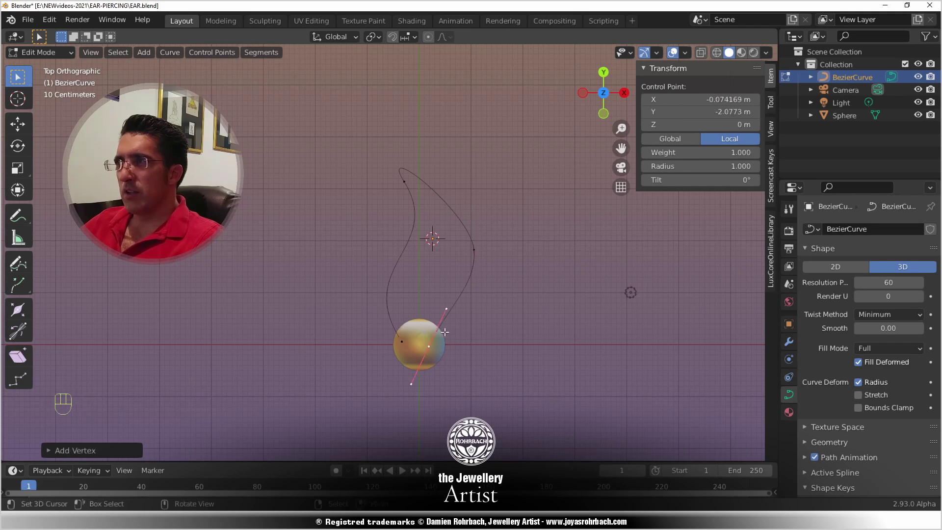
click(450, 310)
key(g)
click(465, 327)
- Lengthen the right-hand point's lower handle, shift the point about 0.10 m inward along X, and save the file
click(475, 249)
click(479, 284)
key(g)
click(483, 312)
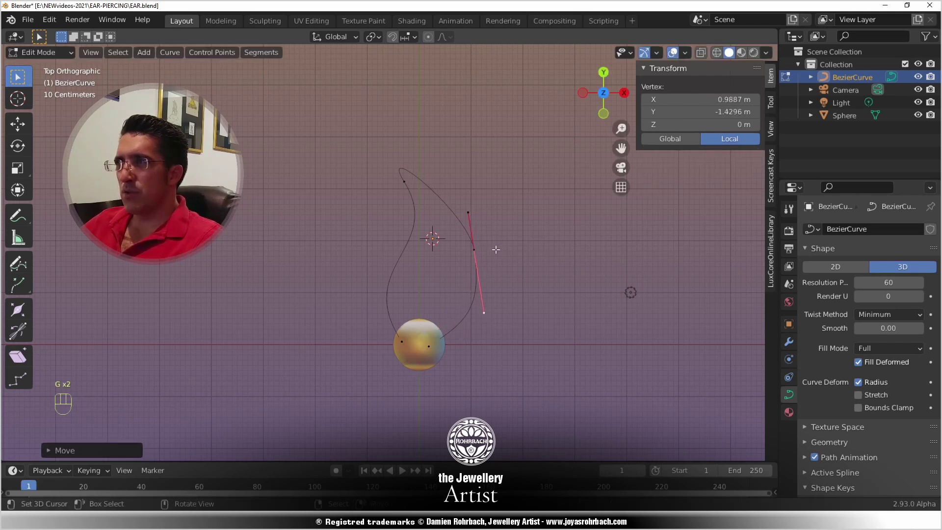
click(475, 249)
key(g)
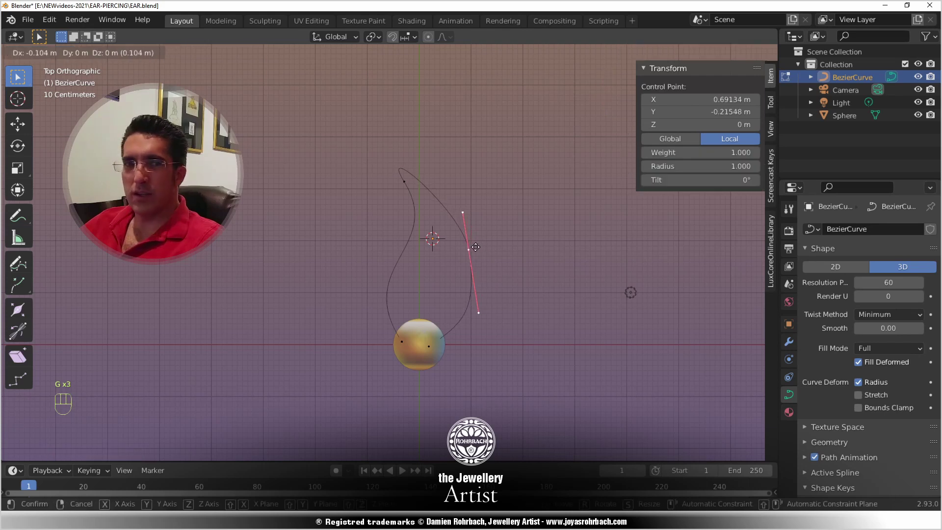
click(476, 248)
key(ctrl+s)
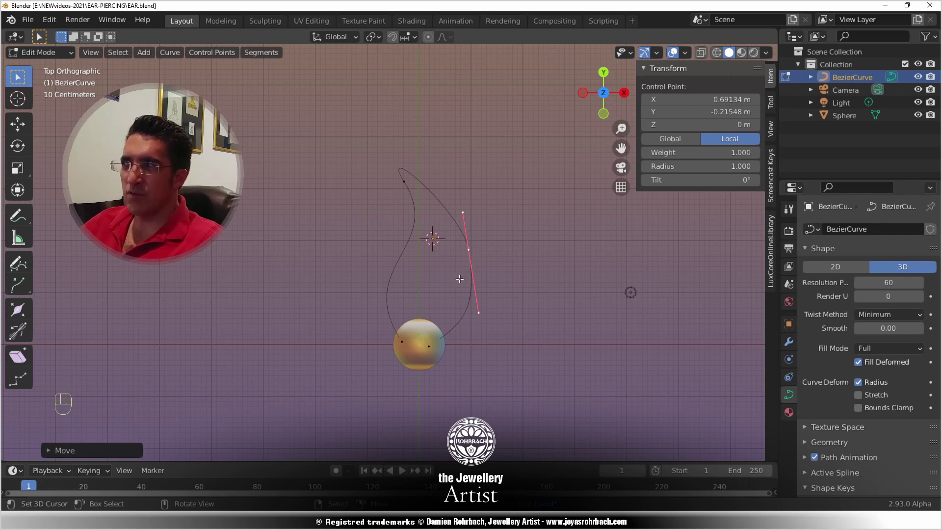
- Move the right-hand point's lower handle outward to about X 0.96 m, Y -1.40 m
click(479, 312)
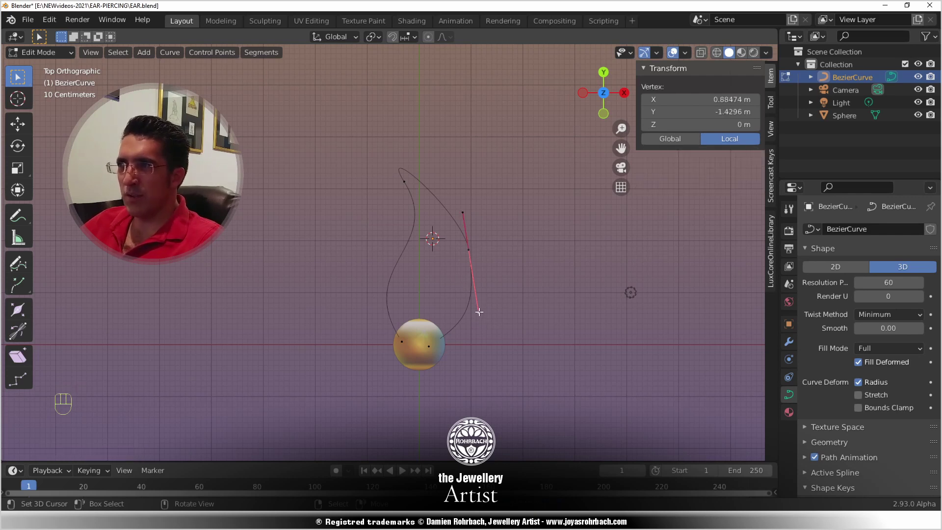
key(g)
click(513, 276)
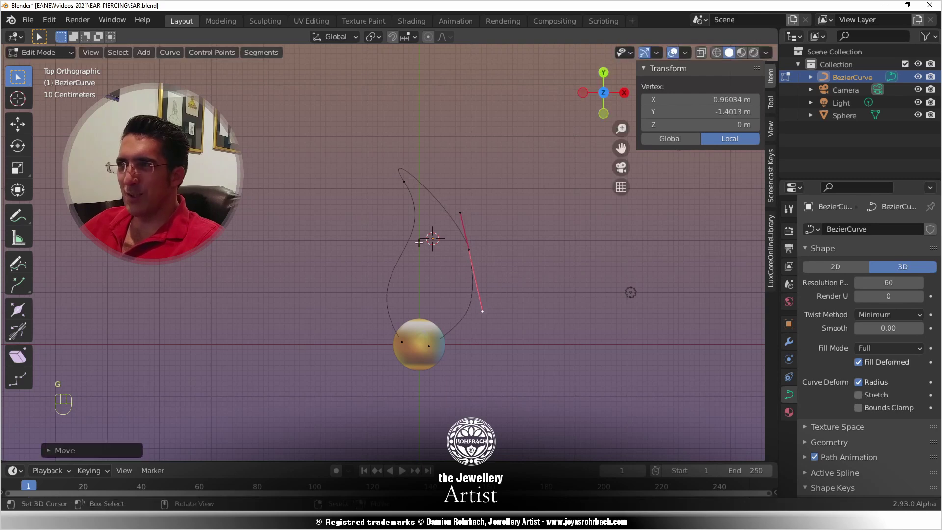
- Move the curve's tip point to about X -0.65 m, Y 1.11 m and the left base point to about X -0.59 m, Y -2.15 m
click(391, 186)
key(g)
click(392, 212)
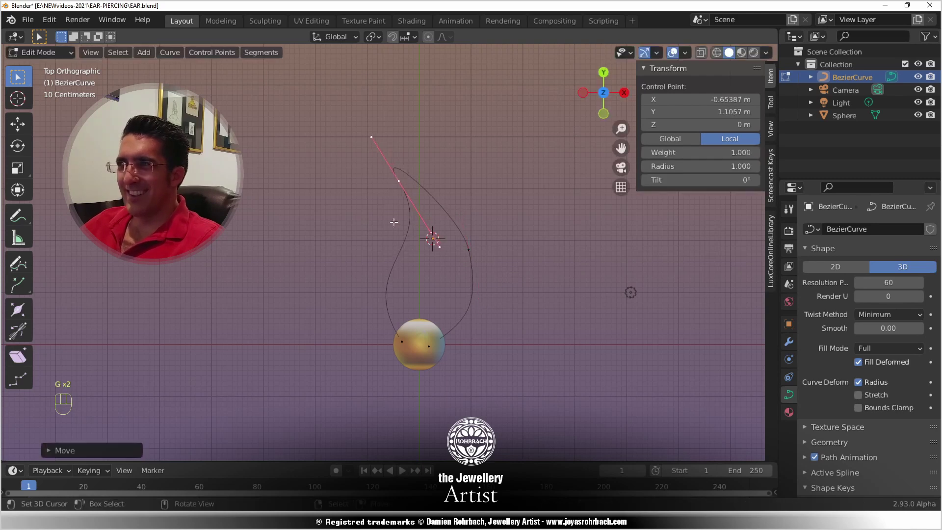
click(397, 337)
key(g)
click(369, 282)
key(g)
click(365, 287)
- Shift the right-hand point inward and lower the right base point to about X -0.08 m, Y -2.20 m
click(470, 251)
key(g)
click(498, 305)
key(g)
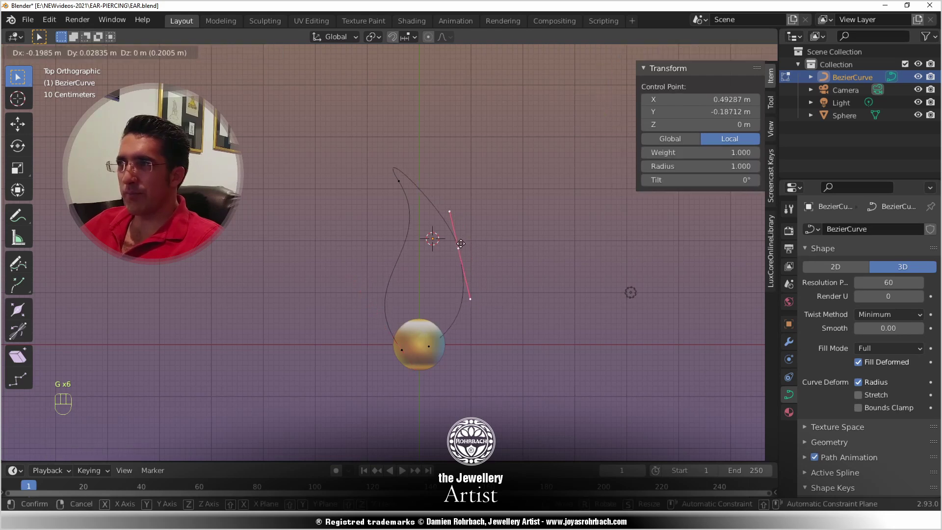
click(465, 243)
click(429, 346)
key(g)
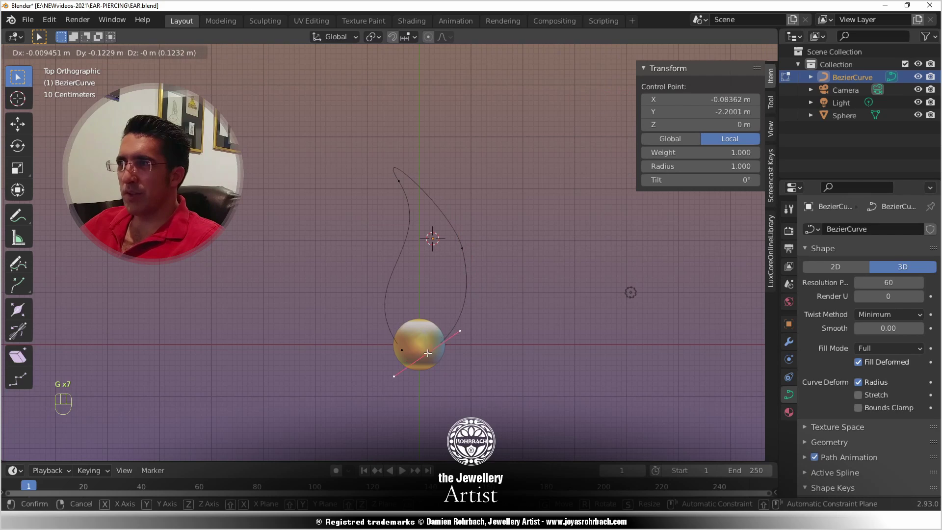
click(428, 352)
- Raise both base points of the curve on the sphere to about Y -1.99 m
right_click(404, 330)
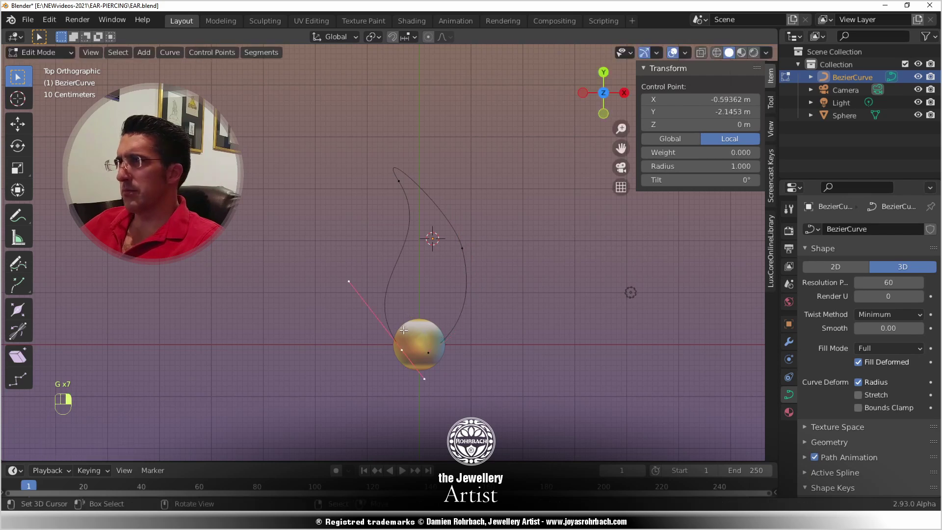
key(g)
click(412, 321)
key(g)
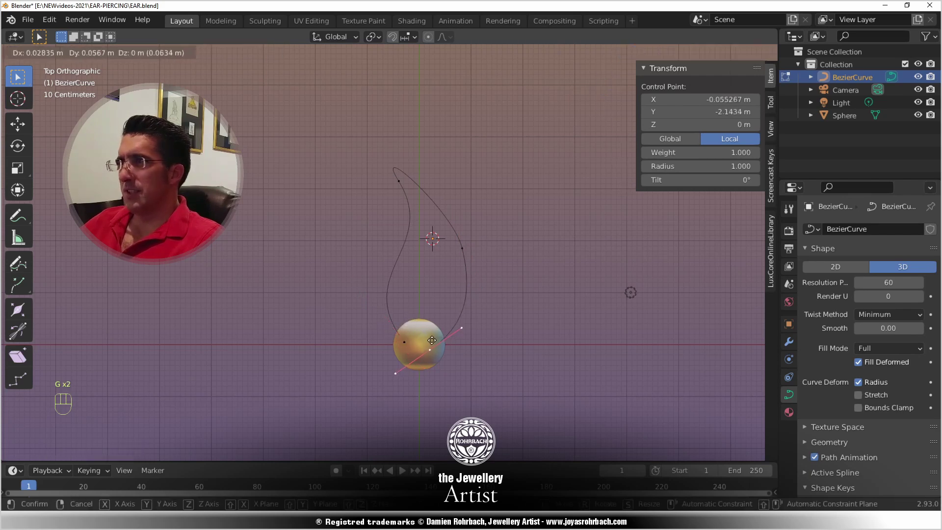
click(434, 331)
- Lower the tip point and the right-hand point to make the flame outline shorter
right_click(411, 187)
key(g)
click(410, 219)
right_click(459, 249)
key(g)
click(461, 262)
- Adjust the right-hand point's handles, placing the lower one at about X 0.68 m, Y -1.47 m
right_click(462, 230)
key(g)
click(465, 241)
right_click(469, 314)
key(g)
click(471, 314)
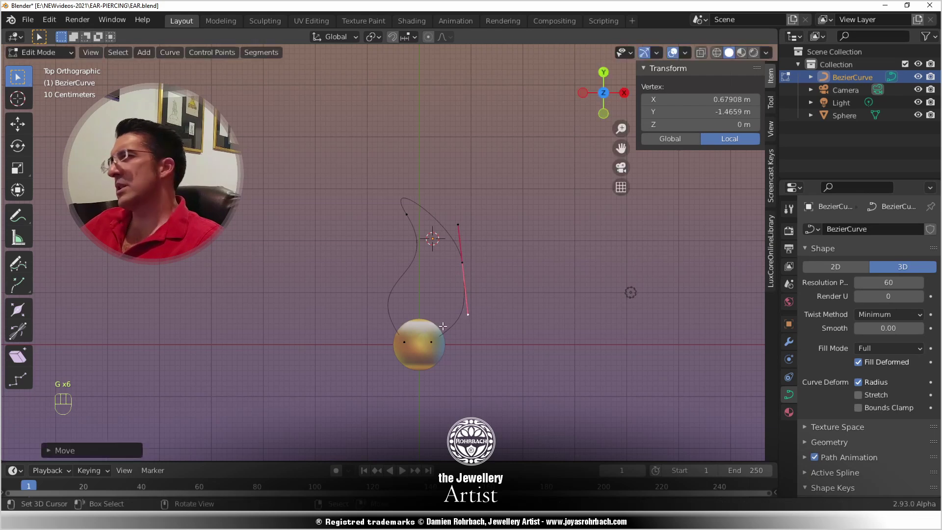
- Move all four curve points together up about 0.82 m so the outline sits above the sphere
right_click(410, 338)
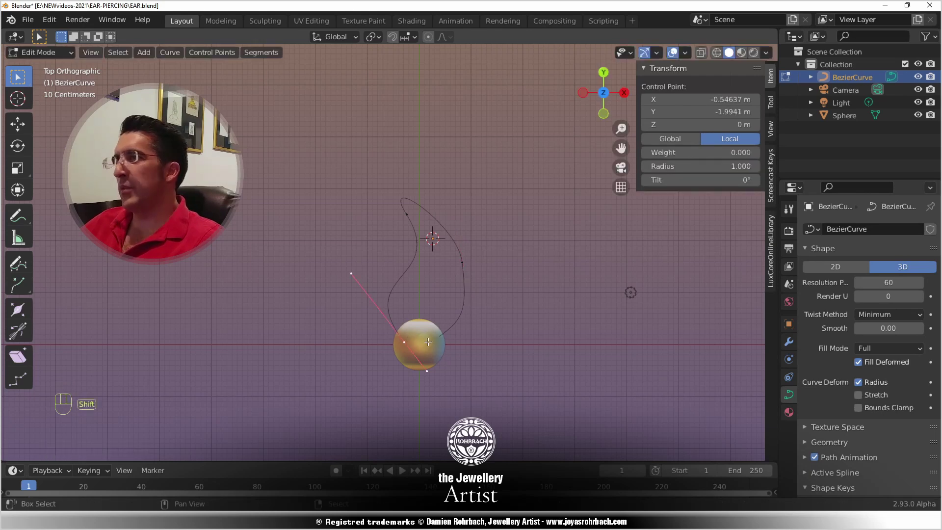
shift+right_click(431, 342)
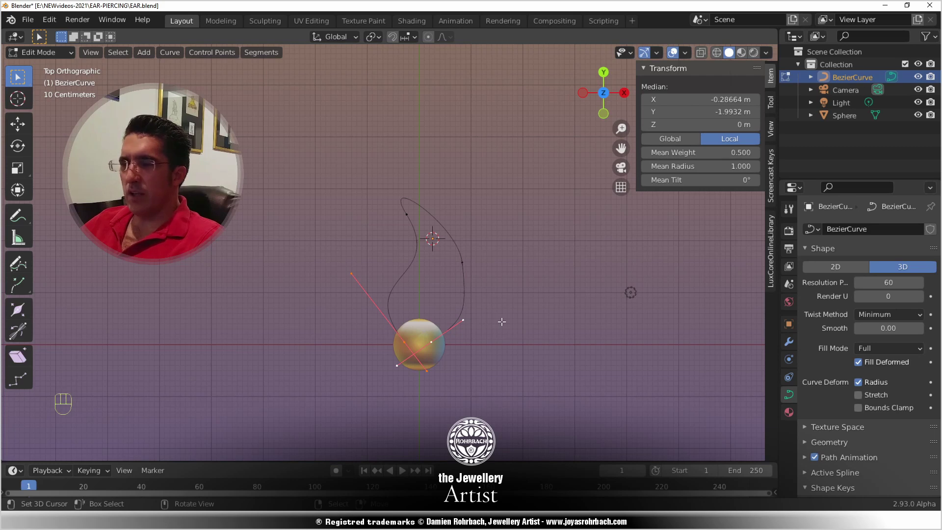
shift+right_click(412, 227)
shift+right_click(466, 269)
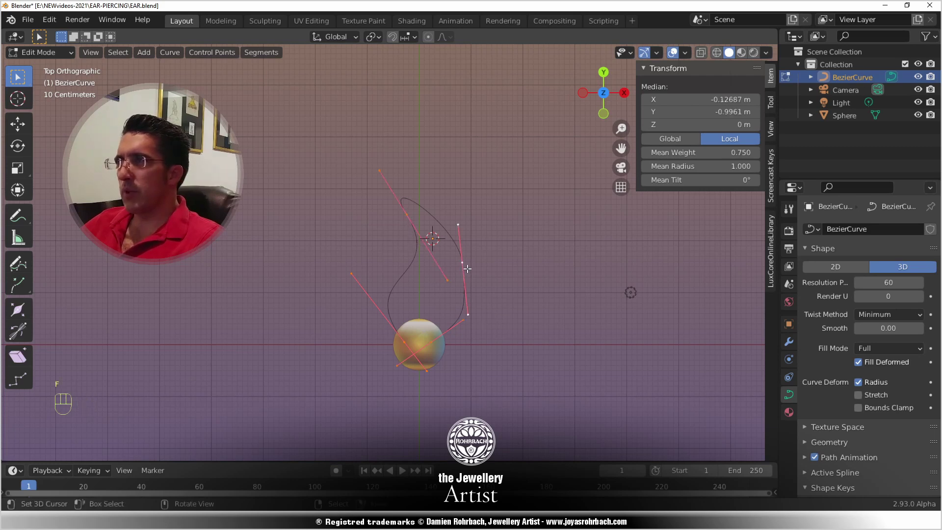
key(g)
click(436, 300)
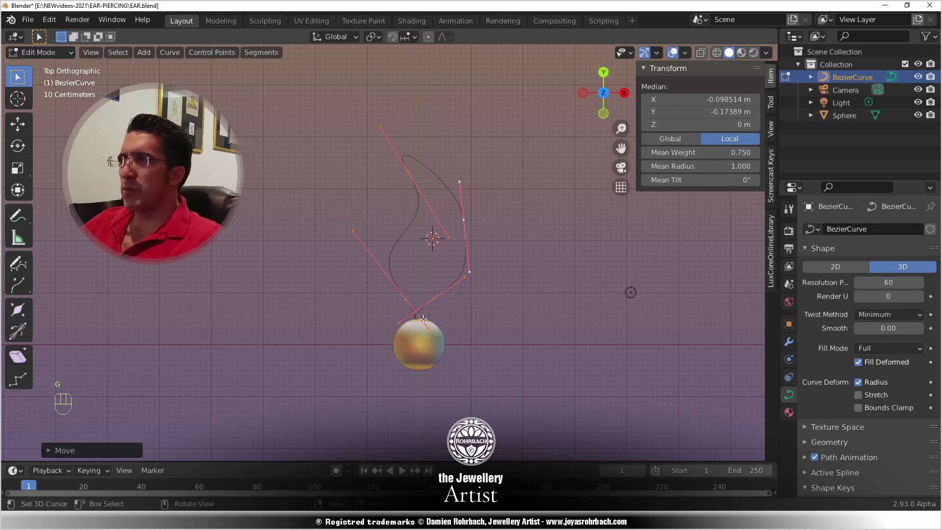
- Pull in the left base point's lower handle and move the right base point to about X 0.11 m, Y -1.15 m
right_click(429, 326)
key(g)
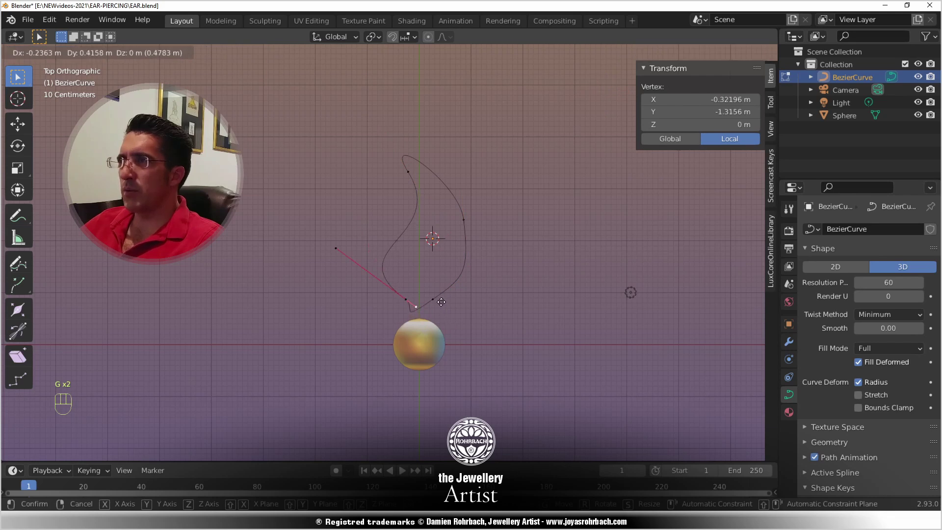
click(444, 308)
right_click(415, 313)
key(g)
click(450, 296)
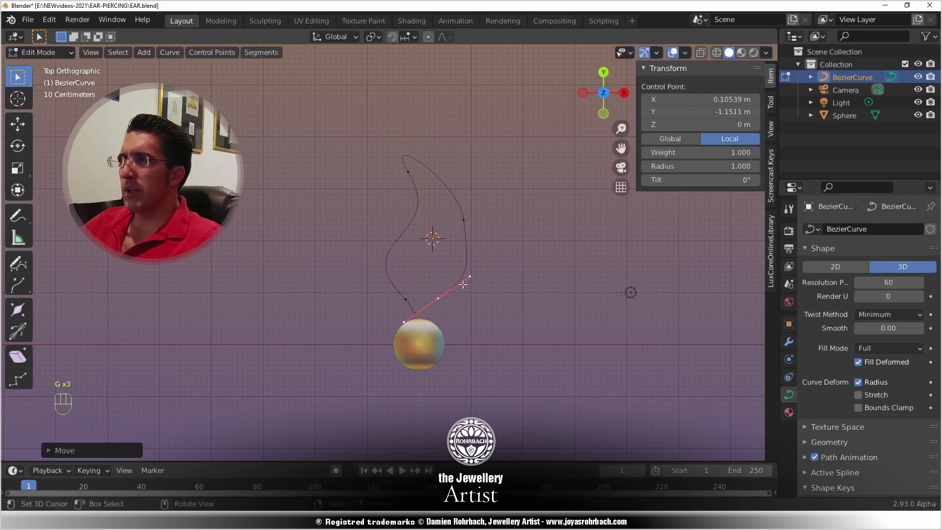
- Adjust the right base point's upper handle and swing the right-hand point's lower handle slightly outward
right_click(475, 268)
key(g)
click(472, 267)
right_click(465, 219)
right_click(474, 262)
key(g)
click(481, 258)
- Nudge the right-hand point and the tip point slightly up and toward the left
right_click(464, 219)
key(g)
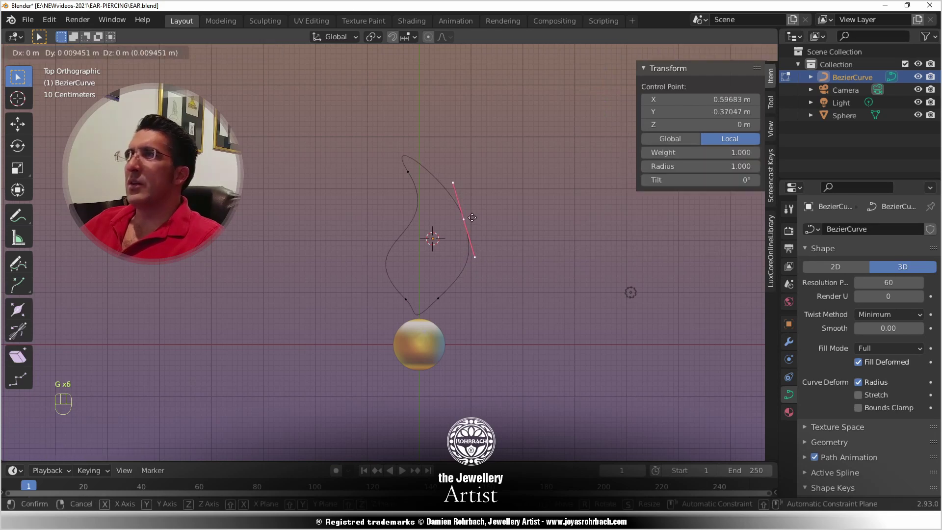
click(470, 214)
right_click(408, 172)
key(g)
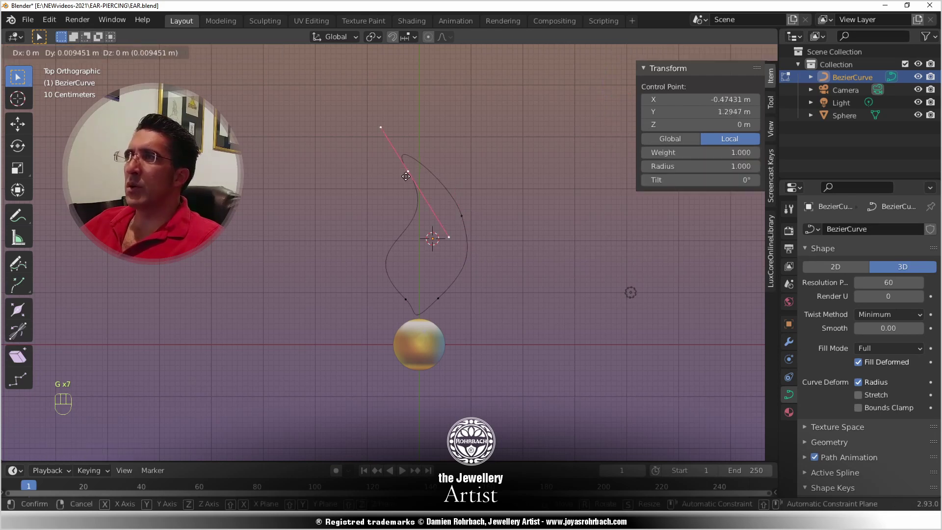
click(403, 174)
- Shorten the tip point's lower handle and move the right-hand point to about X 0.51 m, Y 0.46 m
right_click(452, 231)
key(g)
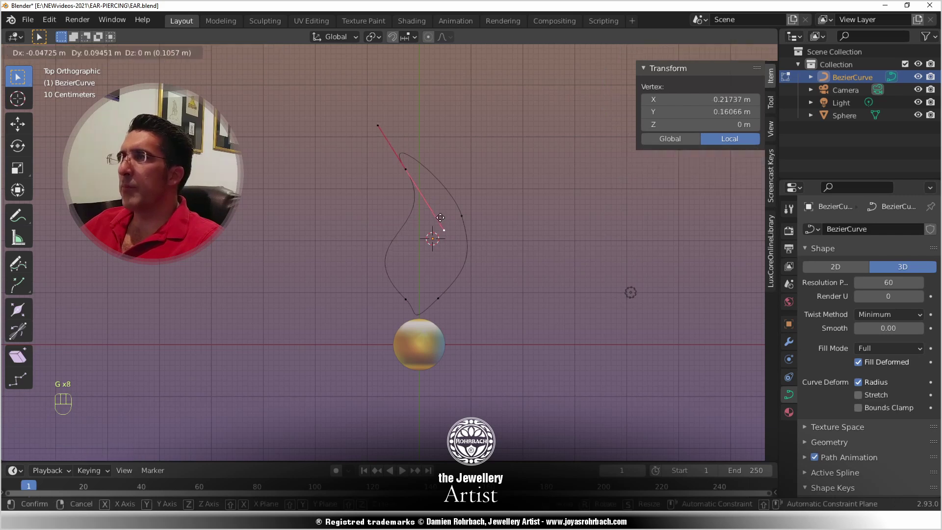
click(436, 219)
key(g)
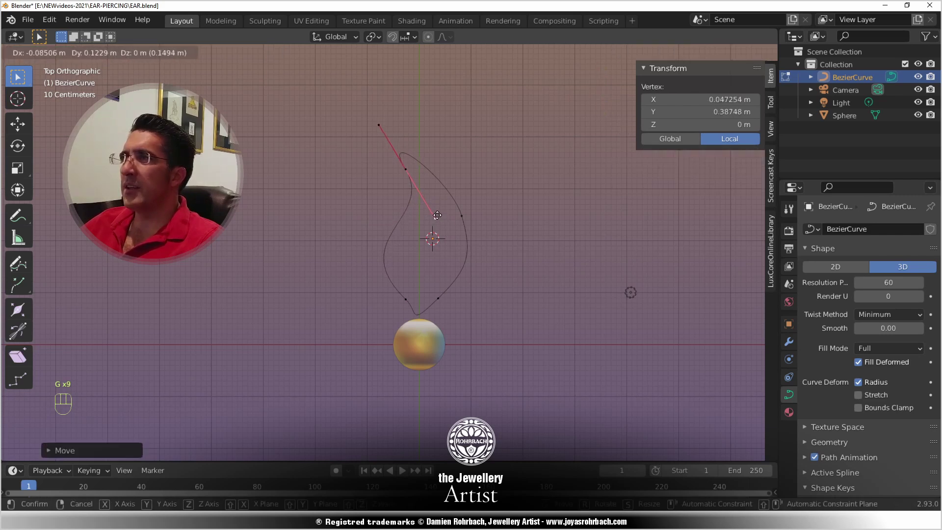
click(435, 218)
right_click(462, 223)
key(g)
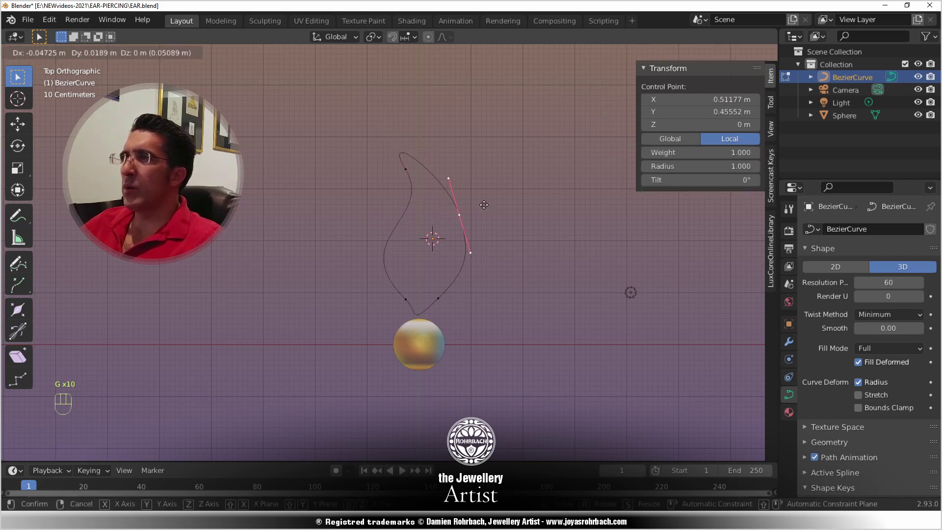
click(485, 204)
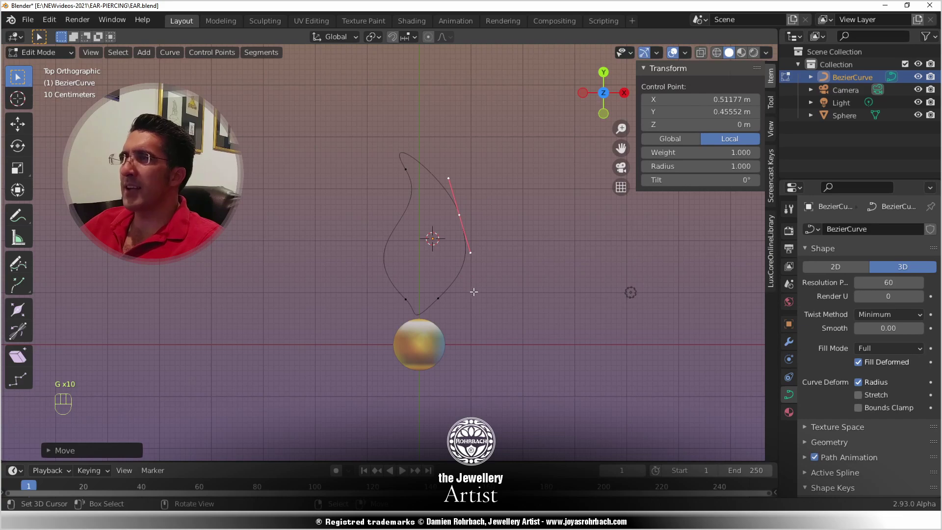
- Set the curve object's Z location to 0 m in Object Mode and return to the top view
key(Tab)
middle_drag(488, 328, 343, 211)
click(687, 124)
text(0)
key(Return)
middle_drag(617, 151, 478, 293)
key(KP_7)
- Move the right-hand point's lower handle to about X 0.72 m, Y -0.17 m, leave Edit Mode and save the file
scroll(458, 255, up, 3)
key(Tab)
scroll(495, 247, up, 1)
click(507, 252)
key(g)
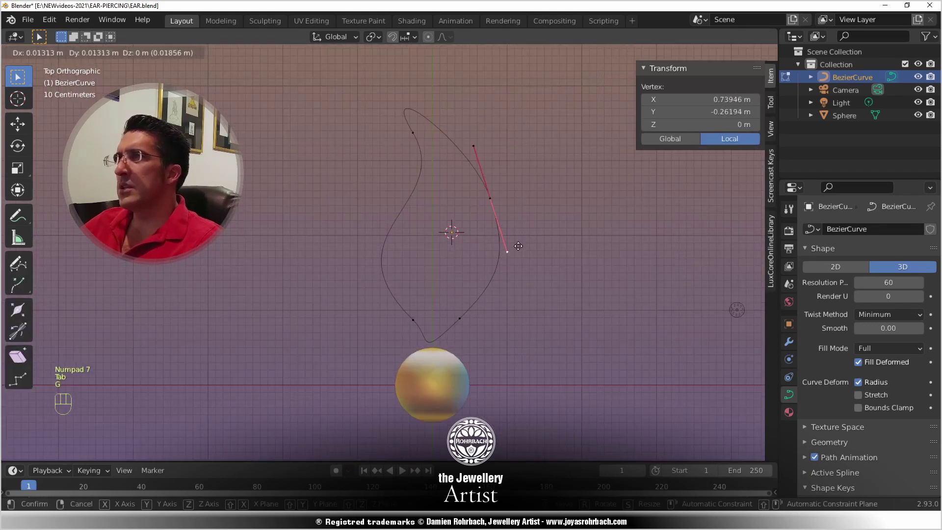
click(516, 242)
key(Tab)
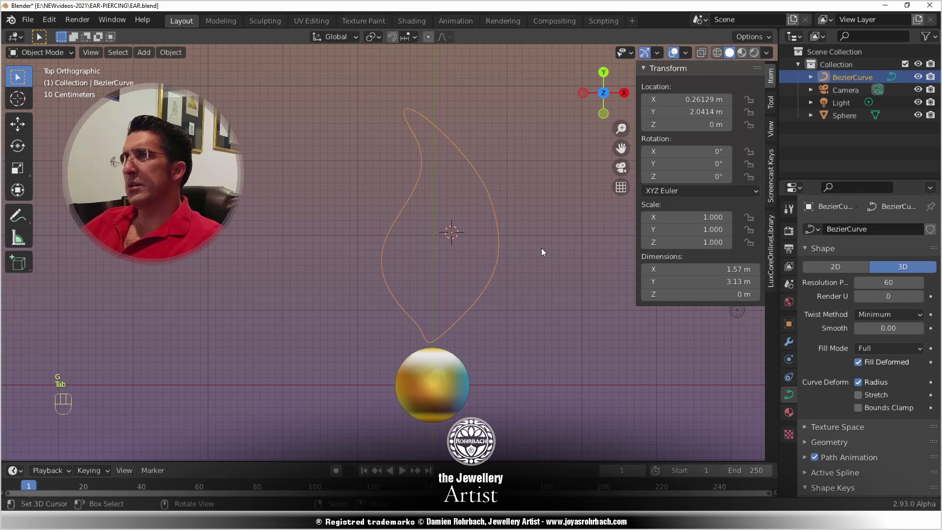
key(ctrl+s)
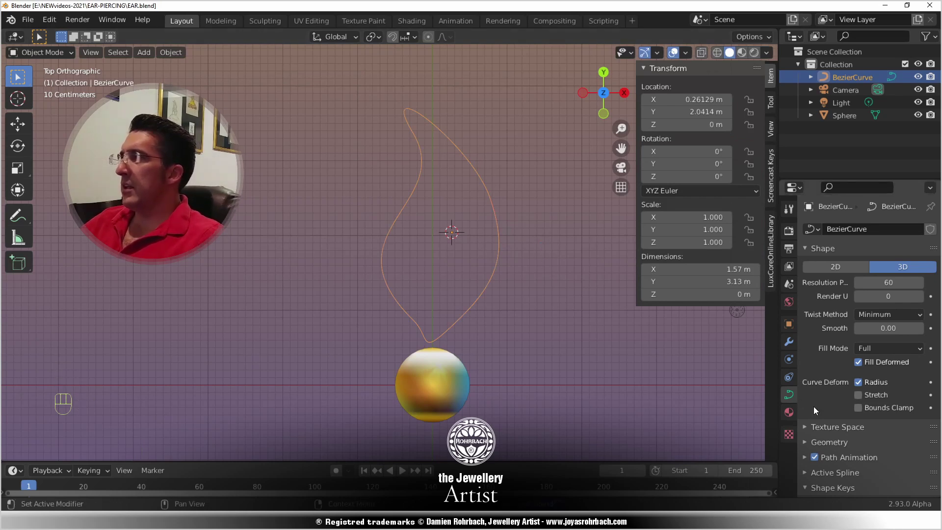
- Give the curve a round bevel with a depth of 0.3 m in its geometry settings
scroll(819, 422, down, 3)
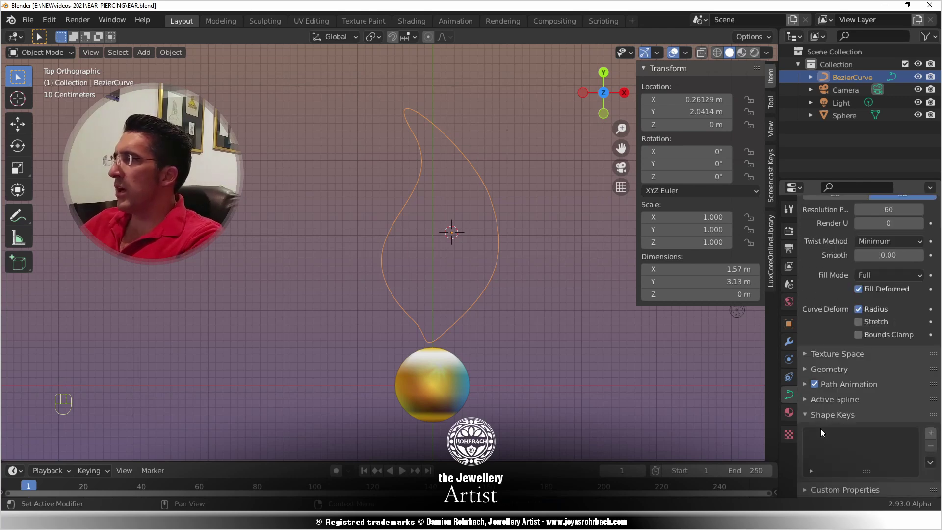
click(809, 369)
scroll(828, 425, down, 4)
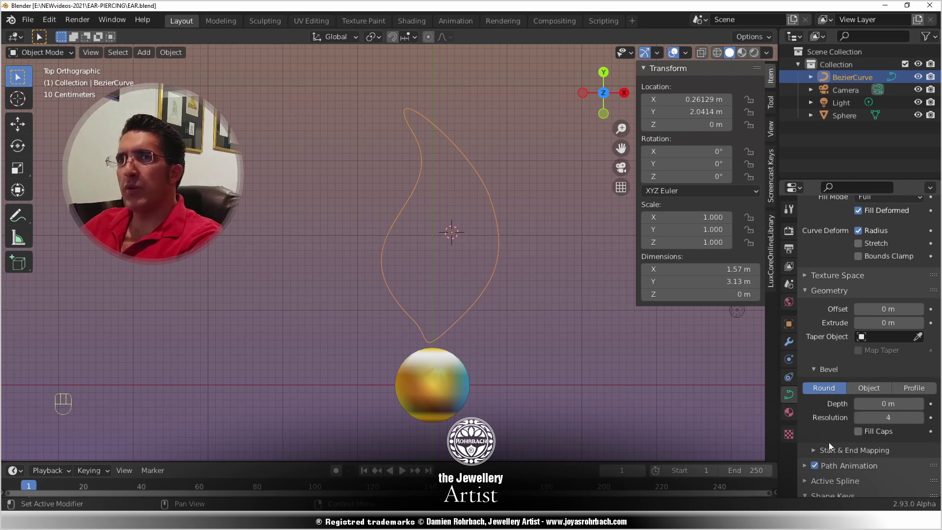
click(864, 405)
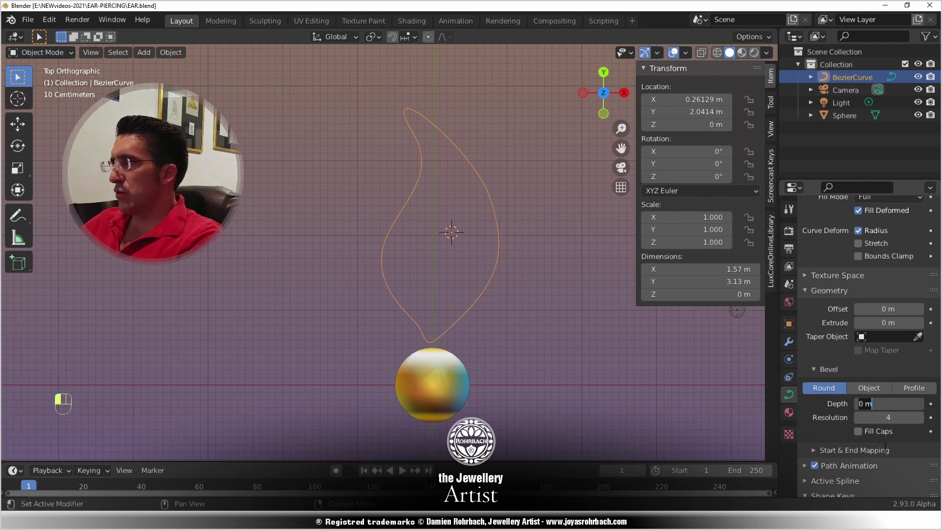
text(.3)
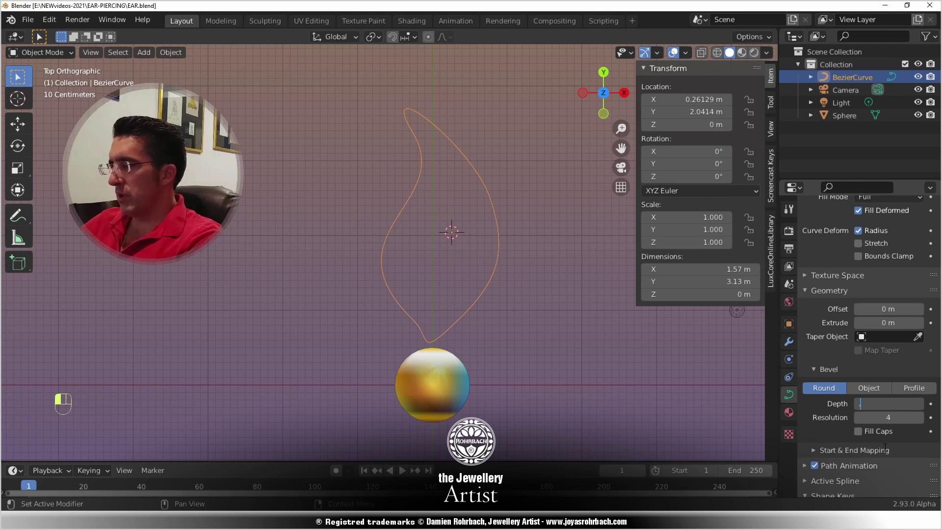
key(Return)
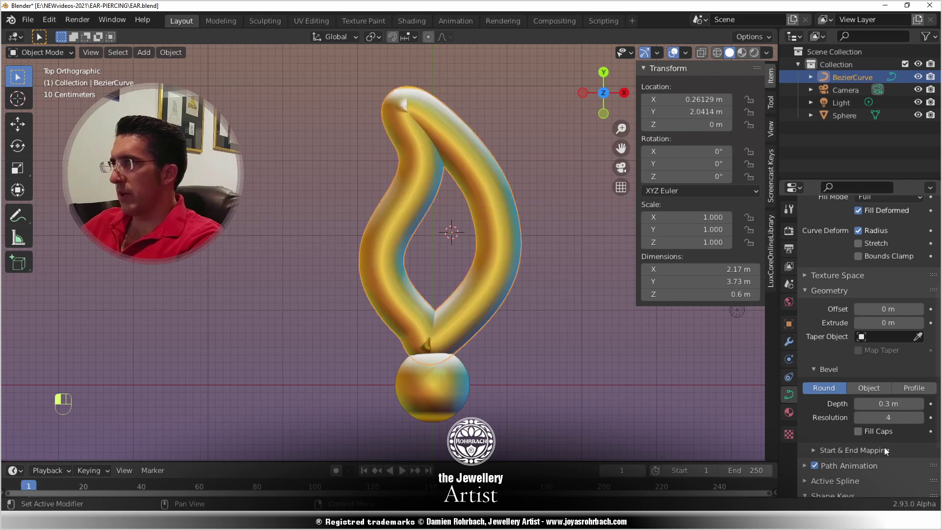
- Reduce the curve's bevel depth to 0.15 m
click(888, 399)
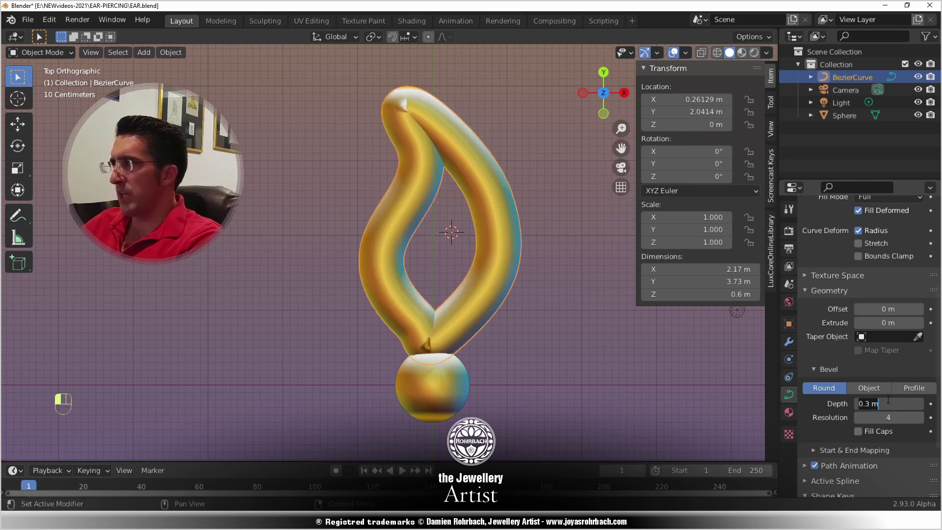
text(.15)
key(Return)
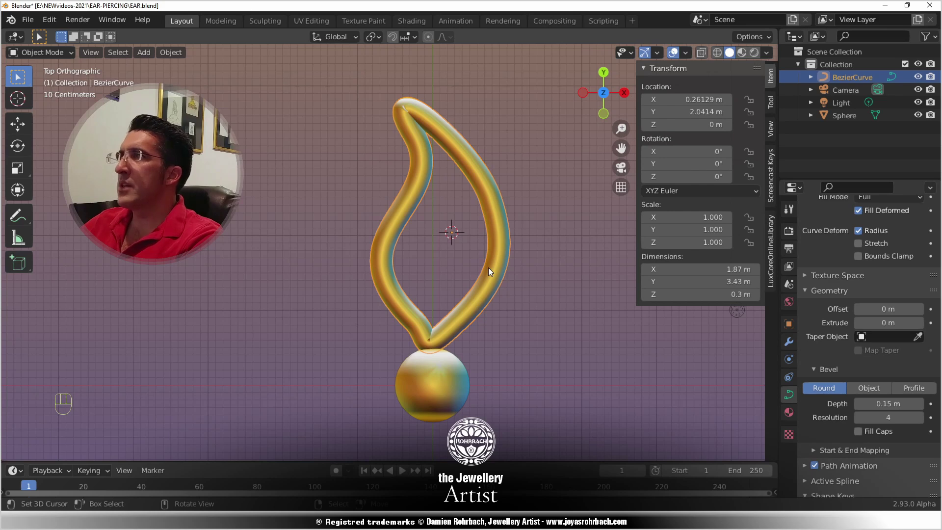
- Raise the left base point of the beveled curve to about X -0.57 m, Y -0.68 m in Edit Mode
scroll(487, 267, down, 1)
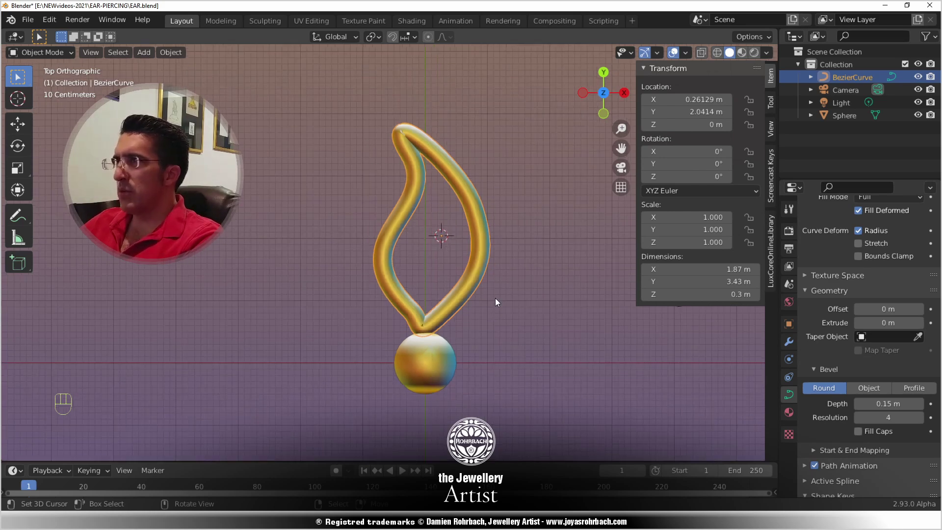
key(Tab)
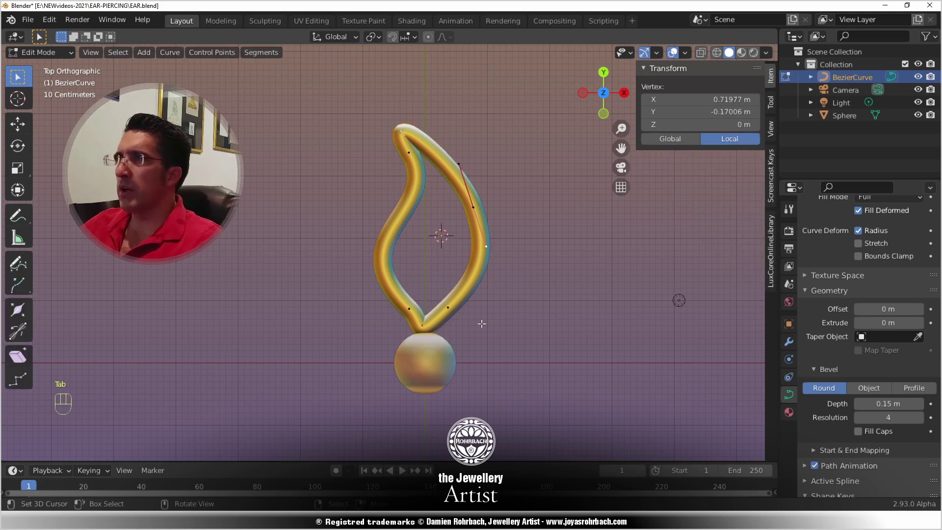
click(416, 302)
key(g)
click(413, 271)
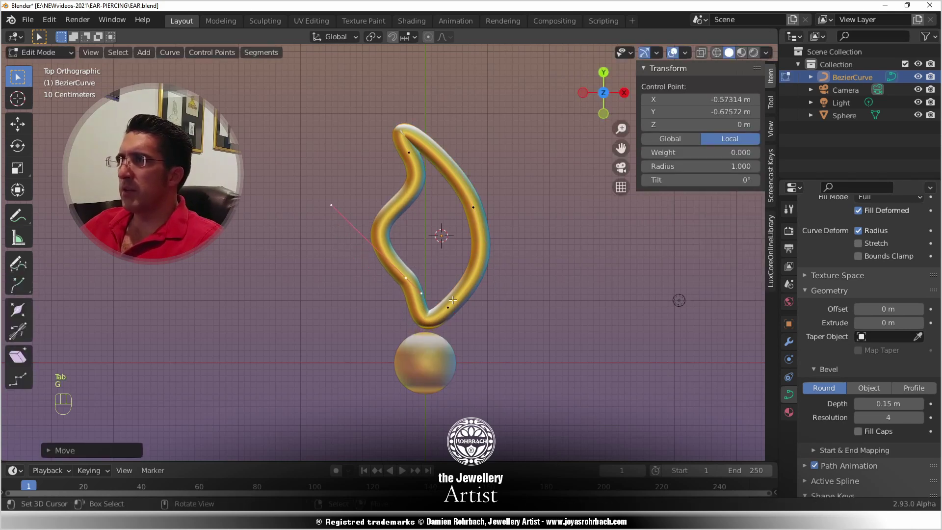
- Raise the right base point and move its upper handle to about X 0.54 m, Y -0.33 m
click(451, 297)
key(g)
click(448, 284)
click(485, 266)
key(g)
click(480, 273)
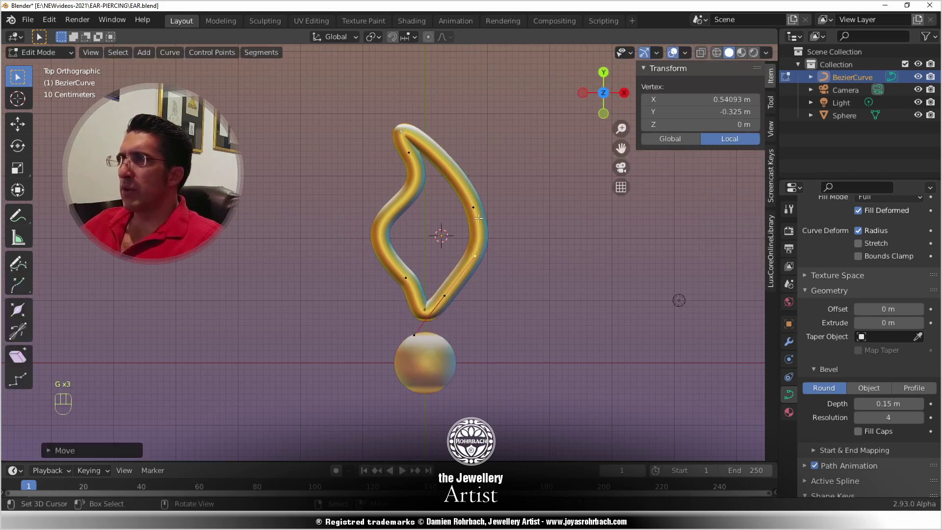
- Move the right-hand point to about X 0.42 m, Y 0.63 m and lower the tip point slightly
click(473, 200)
key(g)
click(467, 196)
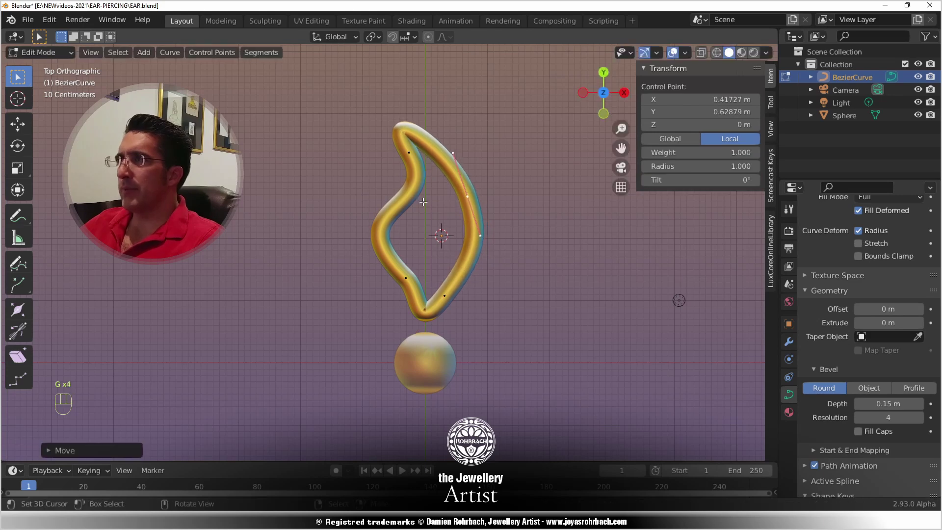
click(416, 163)
key(g)
click(414, 168)
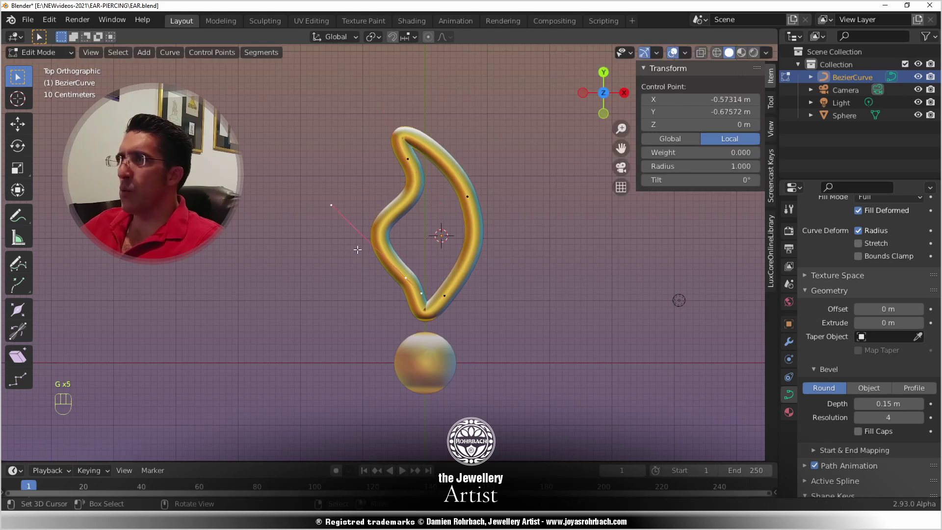
- Pull the left base point's outer handle inward to about X -1.31 m, Y 0.26 m
click(343, 208)
key(g)
click(370, 222)
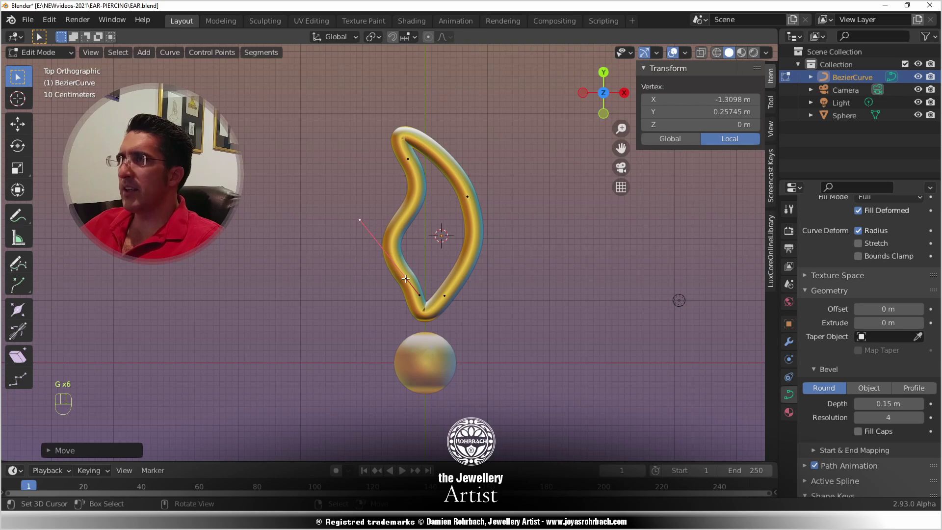
- Move the left base point outward to about X -0.76 m, Y -0.74 m and nudge the right-hand point slightly lower
click(406, 278)
key(g)
click(395, 281)
click(477, 194)
key(g)
click(478, 199)
- Adjust the right-hand point's lower handle and move the right base point's upper handle to about X 0.49 m, Y -0.54 m
click(492, 241)
key(g)
click(479, 261)
click(449, 296)
click(470, 265)
key(g)
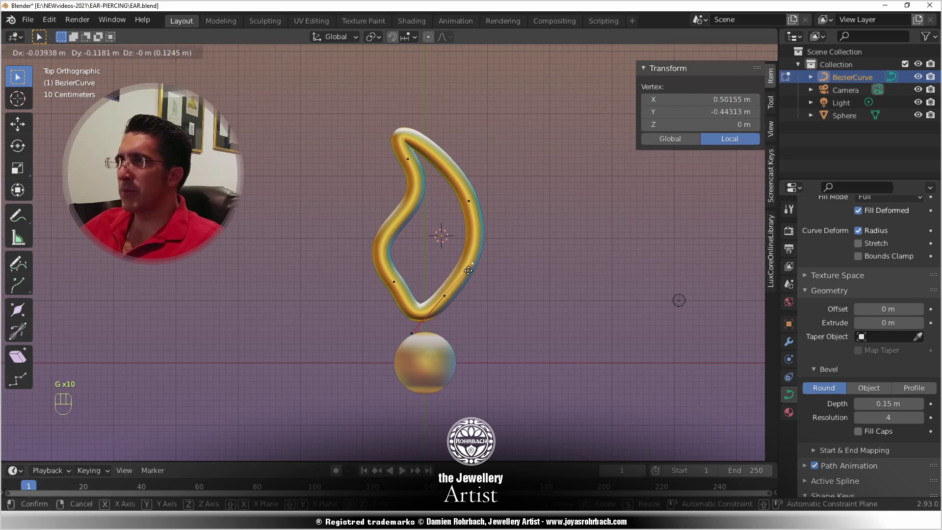
click(468, 274)
key(g)
click(470, 269)
- Raise the curve's left base point along the Z axis with the Move tool
scroll(525, 322, down, 2)
middle_drag(412, 326, 289, 220)
scroll(422, 257, up, 2)
scroll(424, 257, up, 1)
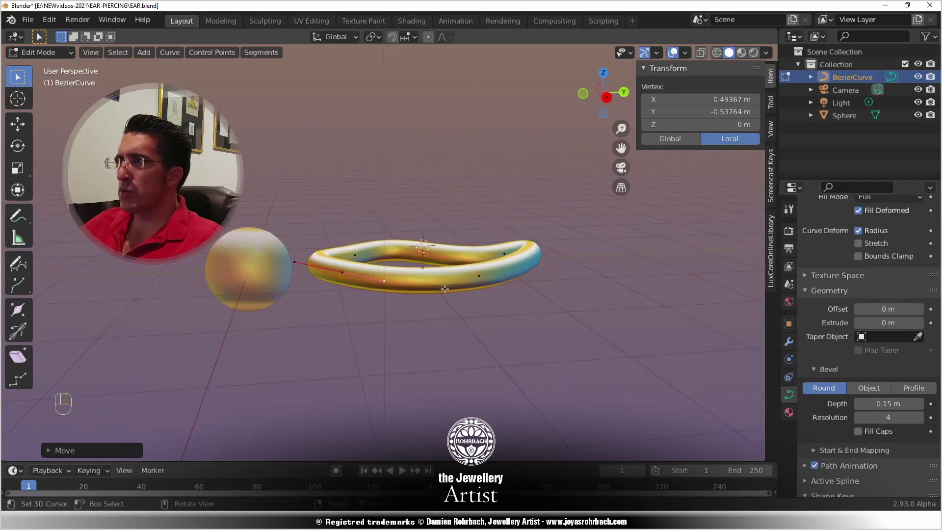
click(356, 254)
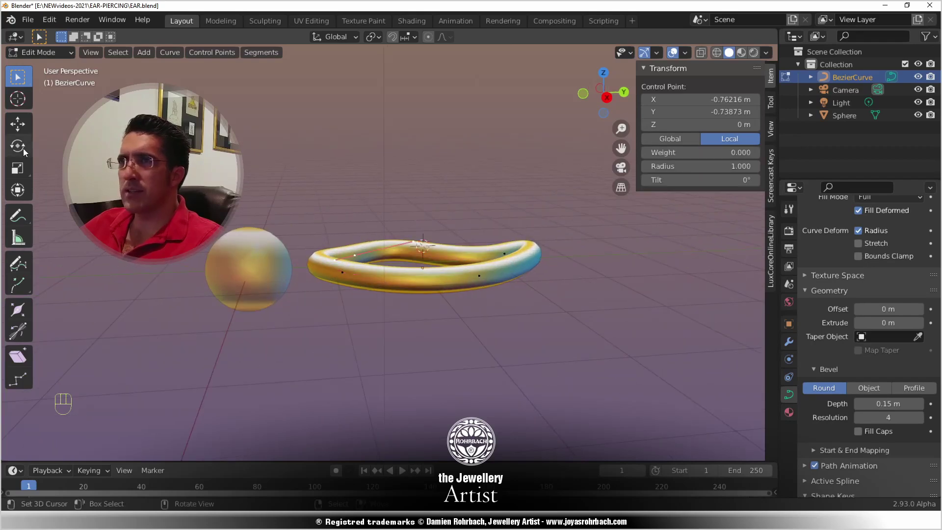
click(18, 123)
drag(356, 206, 339, 229)
- Lower the right-hand point to about Z -0.15 m and the right base point to about Z -0.18 m
click(342, 272)
click(475, 271)
drag(483, 229, 480, 240)
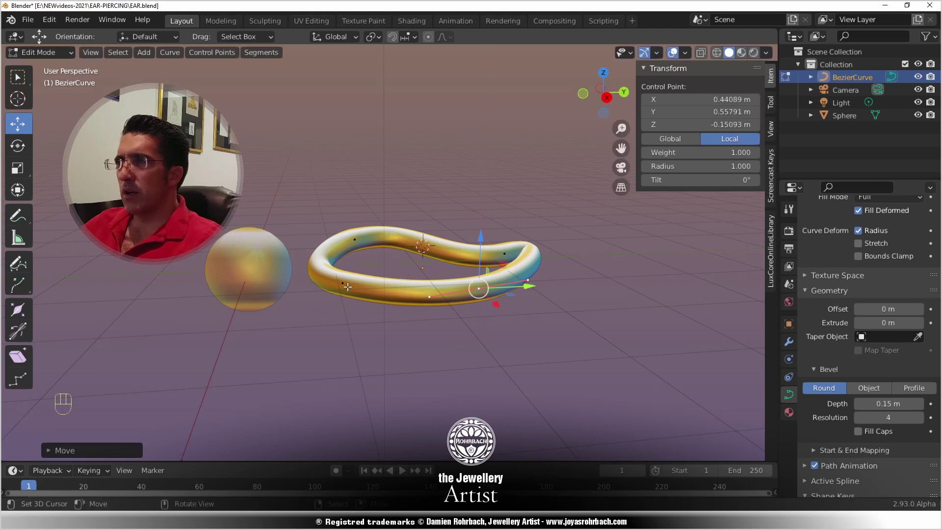
click(346, 284)
drag(340, 232, 340, 237)
- Shift the right-hand point inward by about 0.04 m in top view and return to Object Mode
scroll(406, 247, down, 3)
middle_drag(406, 246, 451, 284)
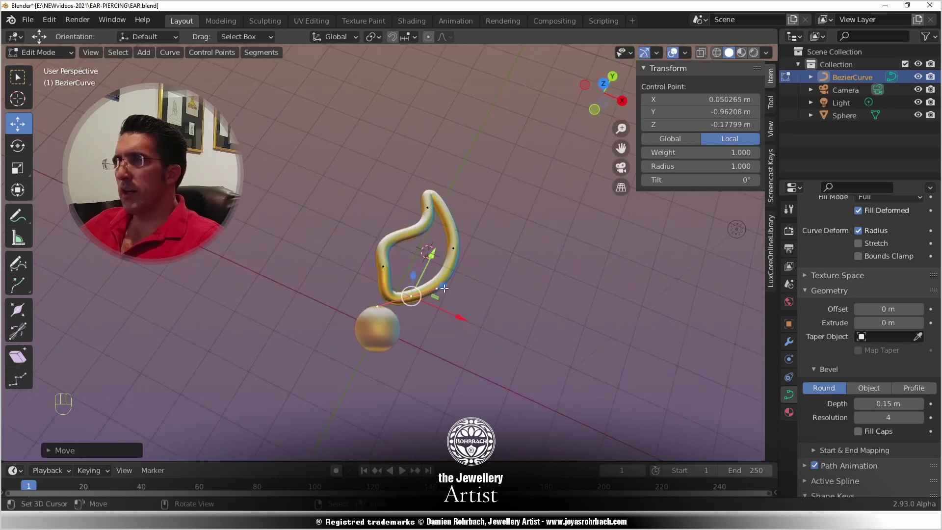
key(KP_7)
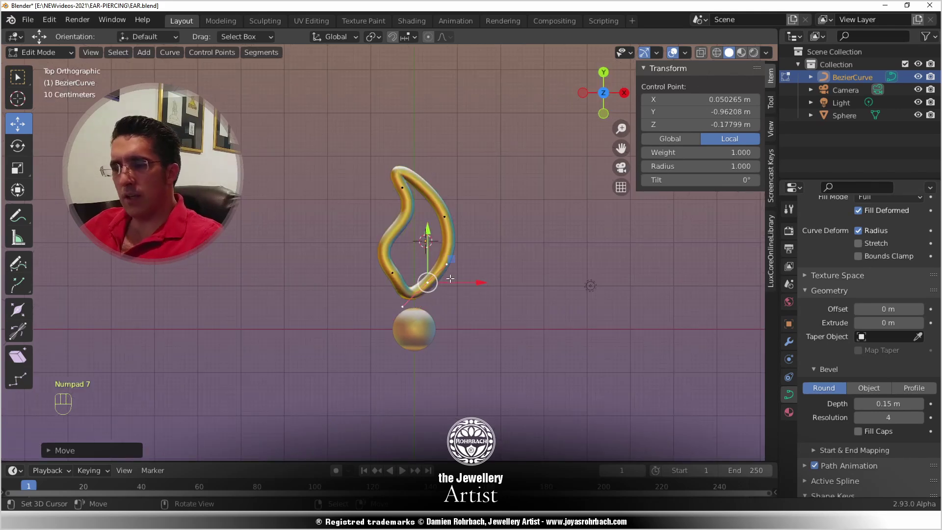
key(n)
scroll(445, 252, up, 4)
right_click(505, 178)
key(g)
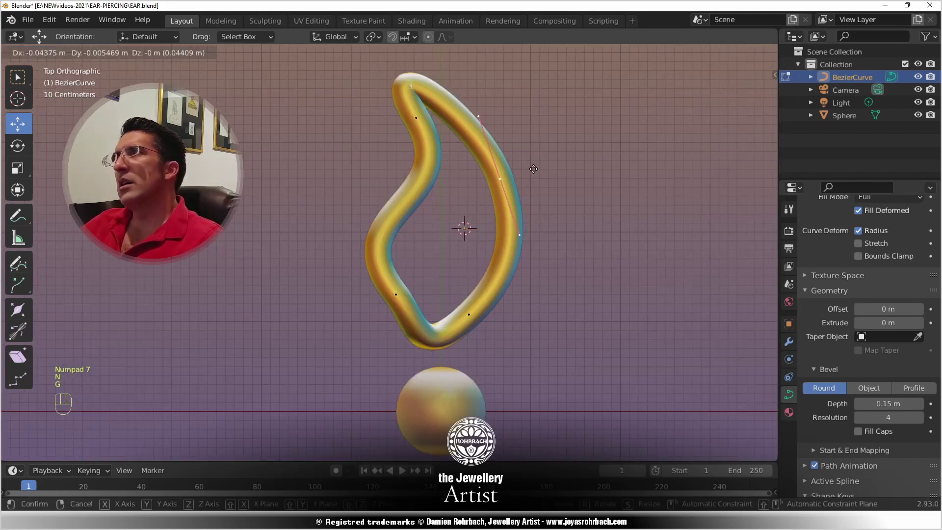
click(534, 169)
key(Tab)
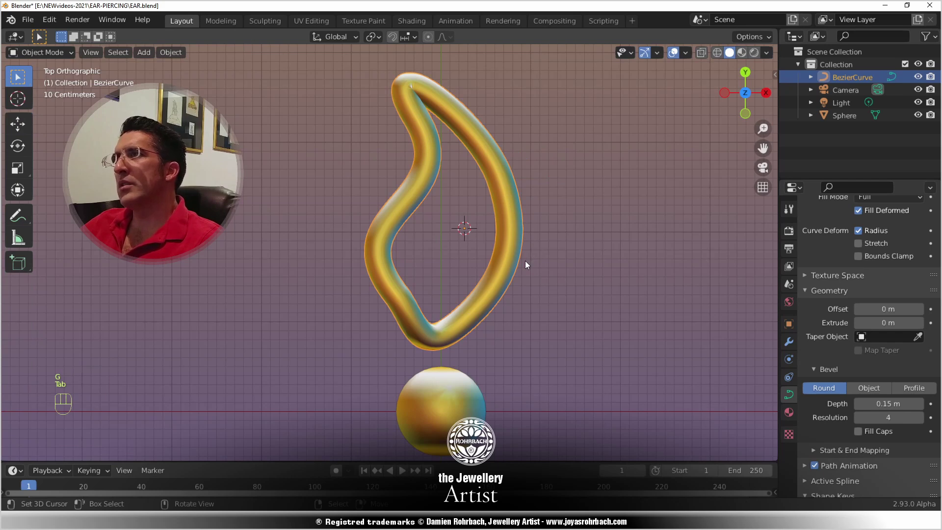
- Set the curve's origin to its geometry and save the file
click(170, 52)
mouse_move(199, 78)
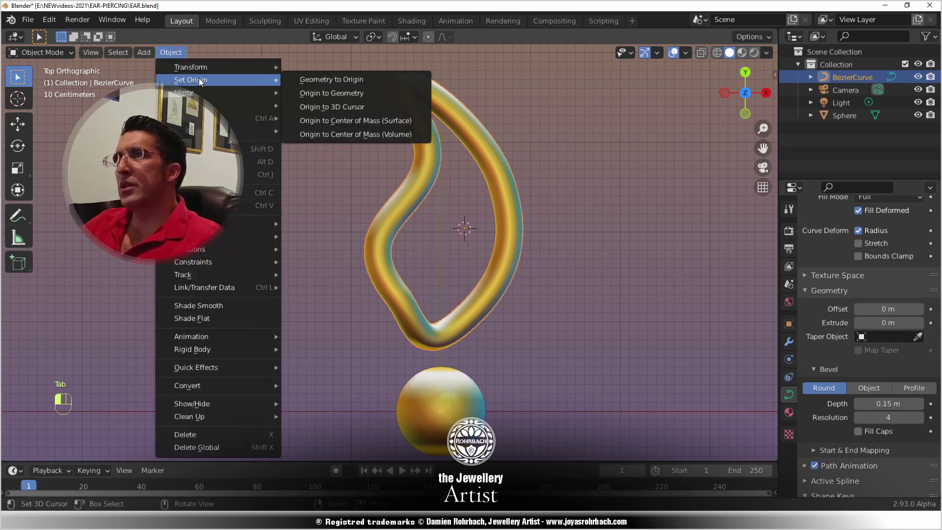
click(321, 96)
key(ctrl+s)
- Apply all transforms to the flame-shaped curve
scroll(491, 311, down, 1)
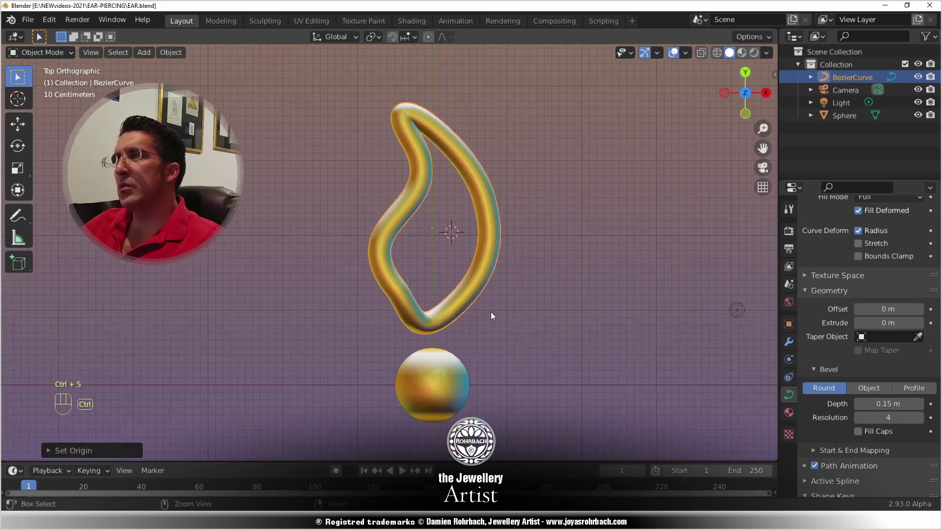
key(ctrl+a)
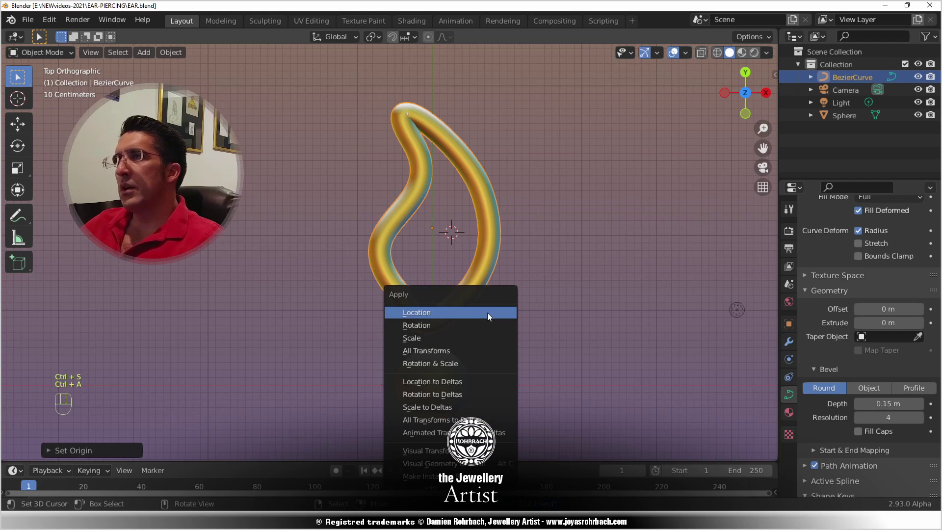
click(453, 351)
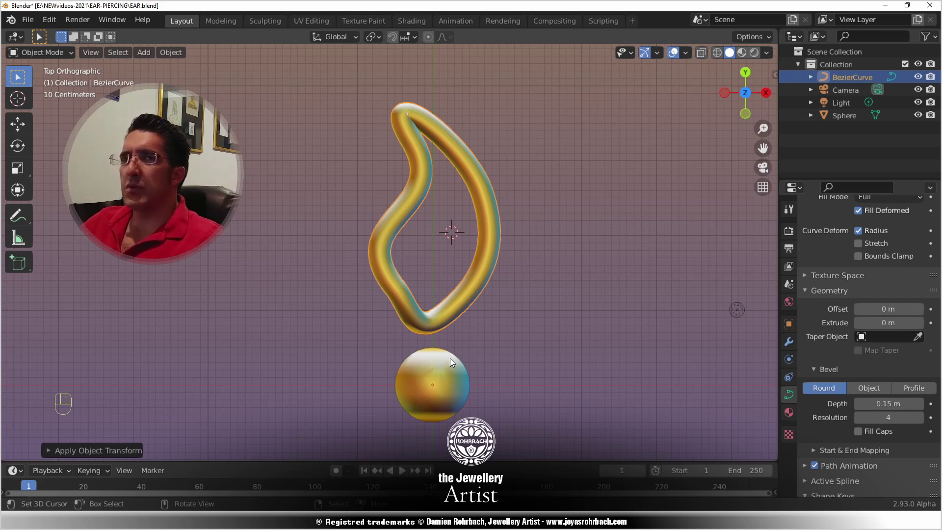
- Make a linked duplicate of the curve in place and set its Z rotation to 45°
key(n)
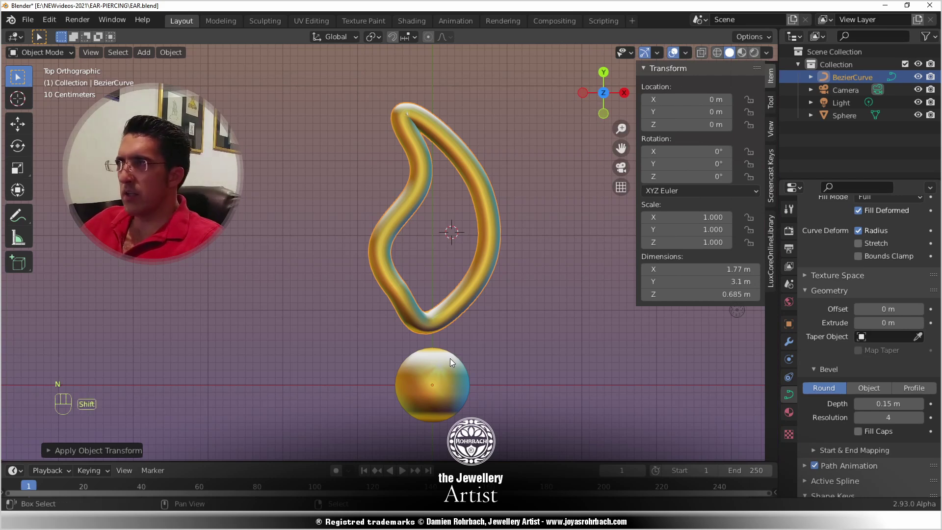
key(alt)
key(alt+d)
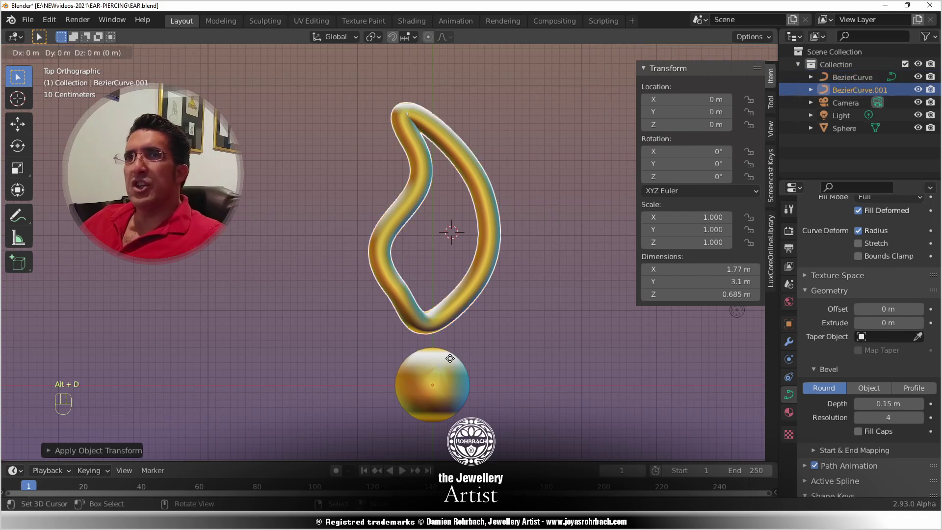
right_click(450, 358)
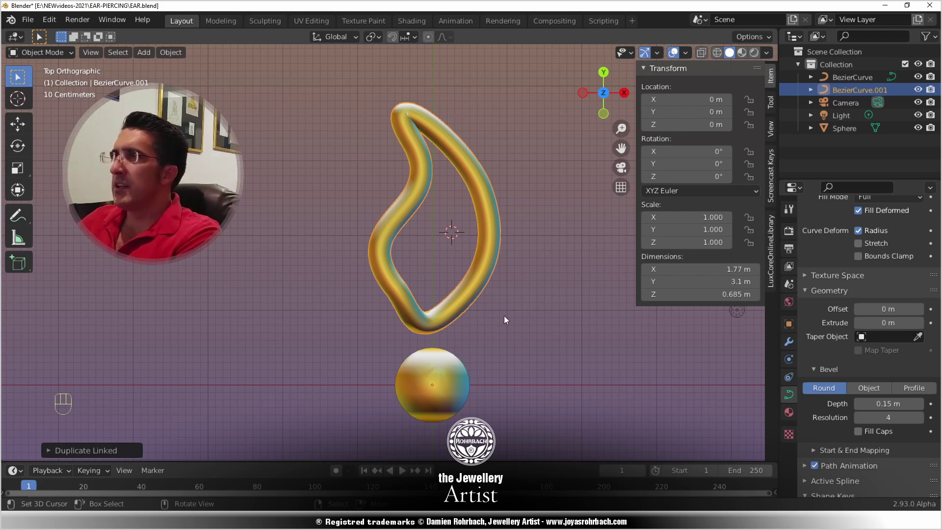
double_click(675, 176)
text(45)
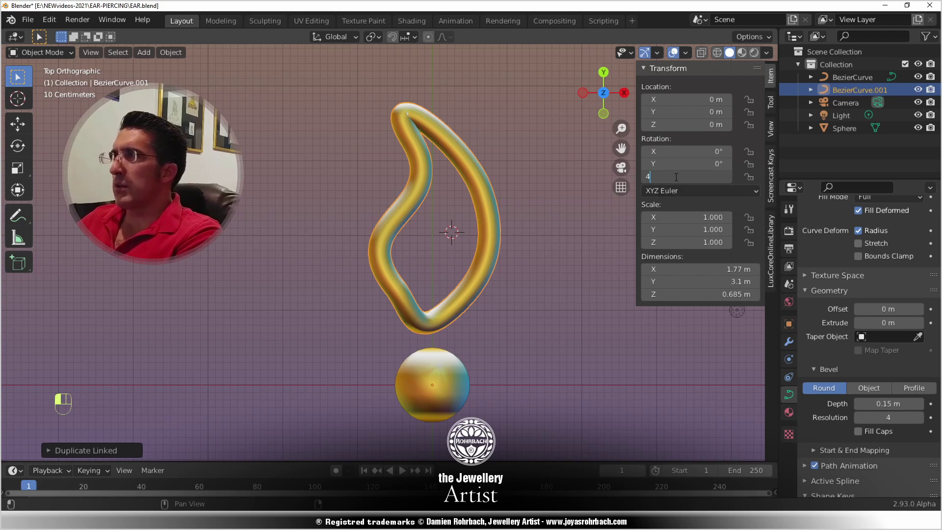
key(Return)
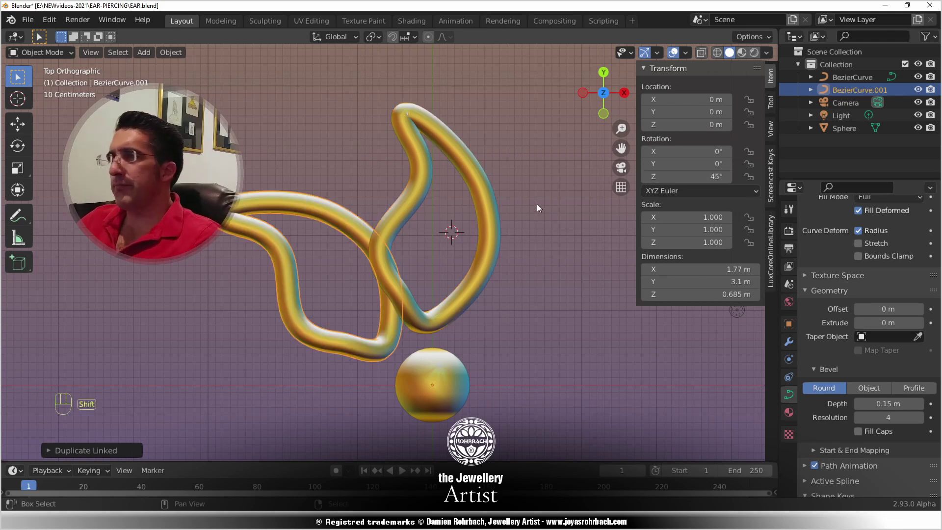
- Duplicate the rotated petal in place and set the copy's Z rotation to 90°
key(shift+d)
click(693, 194)
double_click(681, 177)
text(90)
key(Return)
- Duplicate the 90° petal in place and set the copy's Z rotation to 135°
shift+middle_drag(528, 245, 439, 180)
key(shift+d)
double_click(719, 176)
text(135)
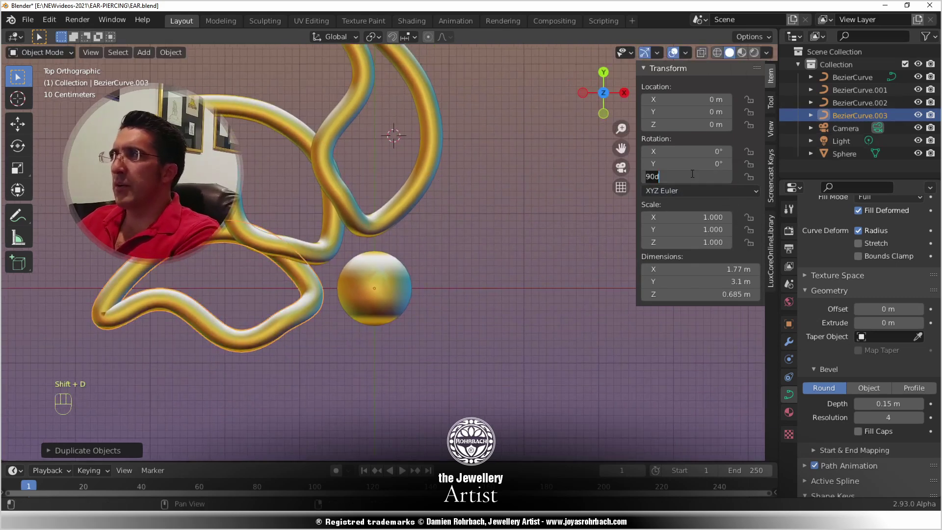
key(Return)
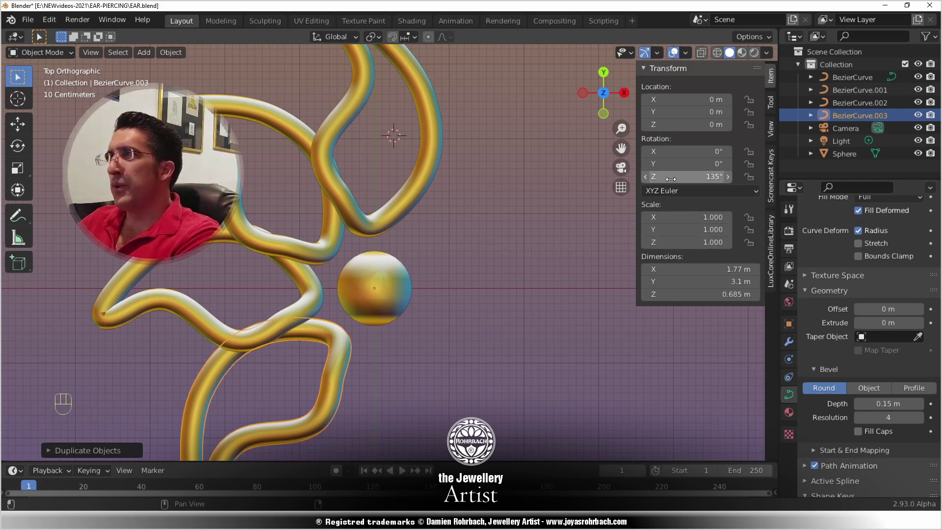
- Duplicate the 135° petal in place and set the copy's Z rotation to 180°
key(shift+d)
right_click(515, 250)
double_click(674, 176)
text(180)
key(Return)
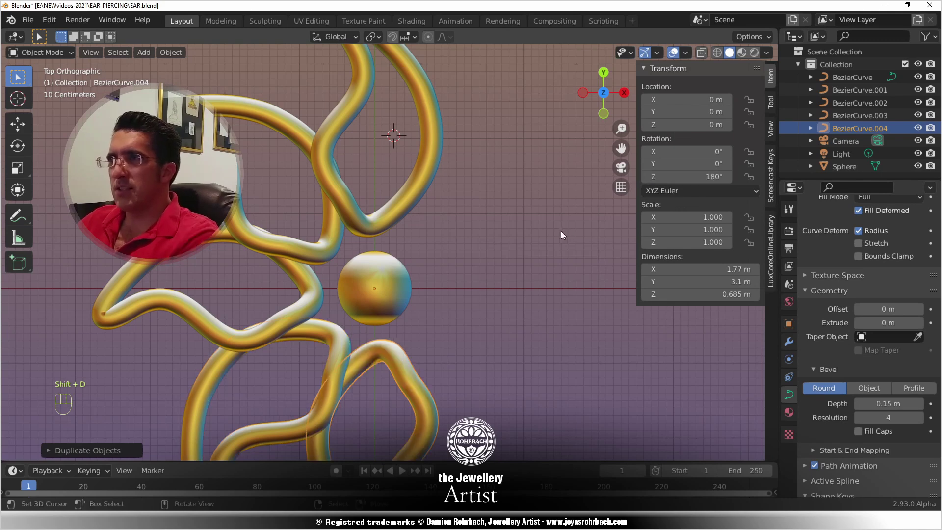
- Duplicate the 180° petal in place and set the copy's Z rotation to 225°
key(shift+d)
right_click(555, 233)
click(679, 178)
text(225)
key(Return)
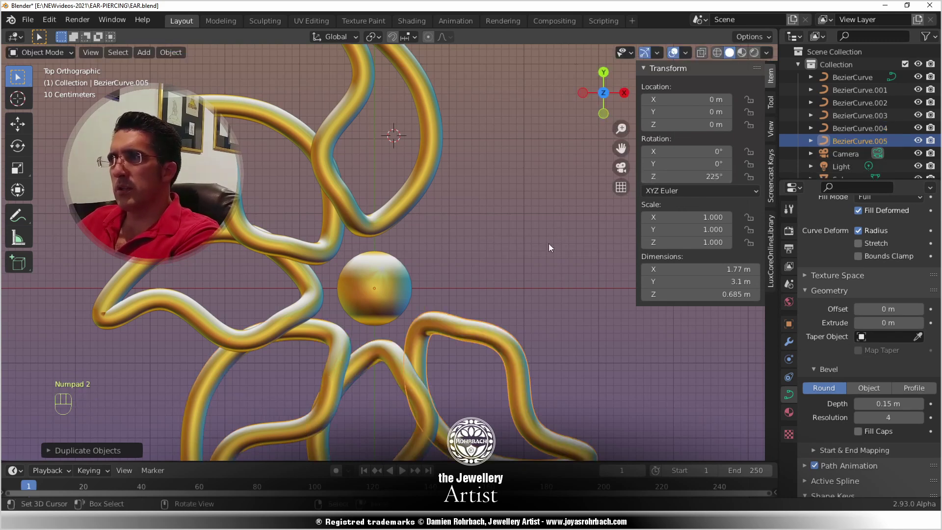
- Duplicate the 225° petal in place and set the copy's Z rotation to 270°
key(shift+d)
right_click(491, 236)
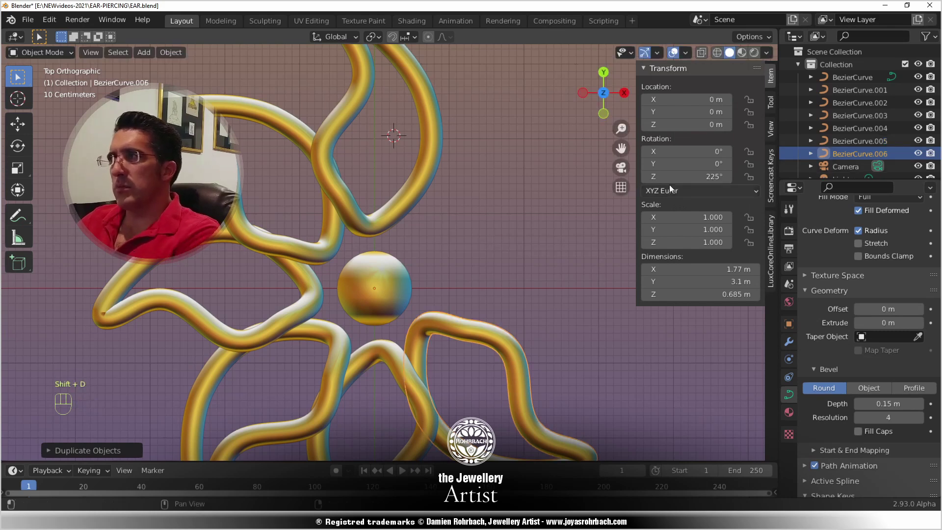
click(685, 177)
text(270)
key(Return)
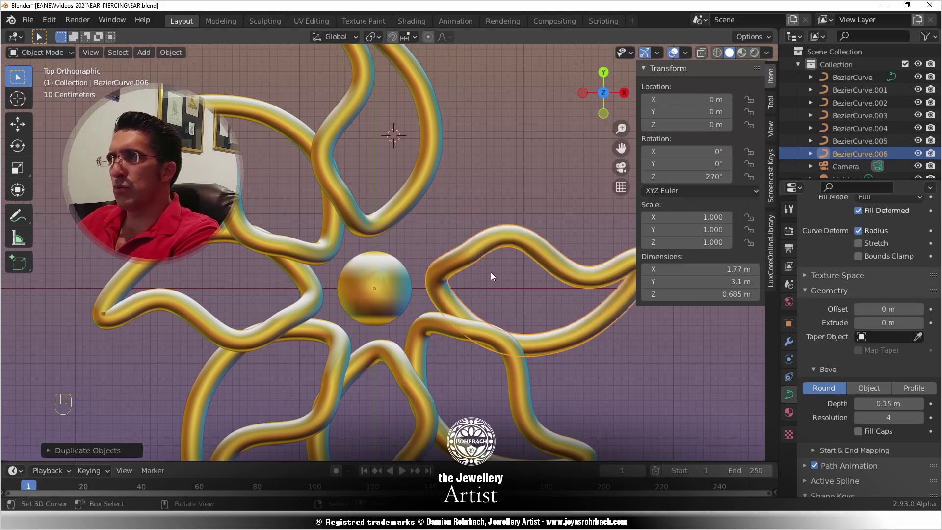
- Duplicate the 270° petal in place and set the copy's Z rotation to 315°
key(shift+d)
right_click(487, 272)
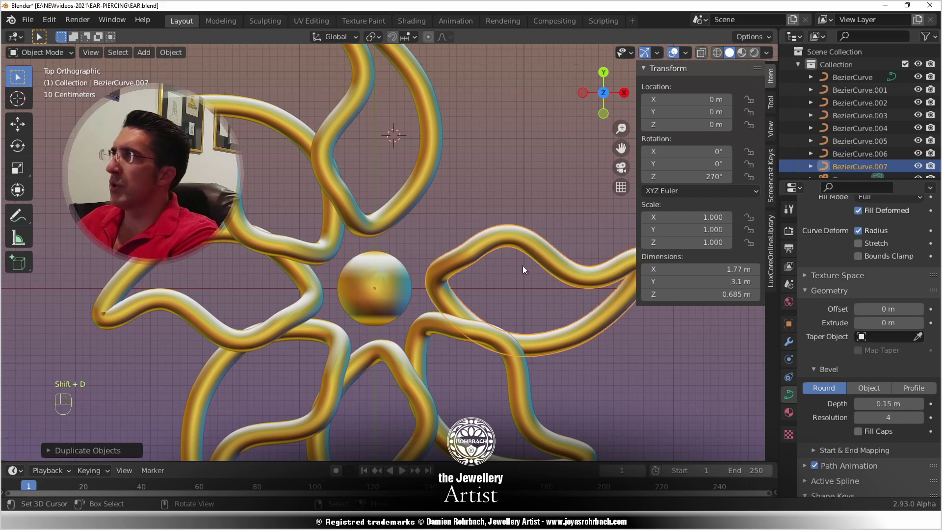
click(685, 178)
text(315)
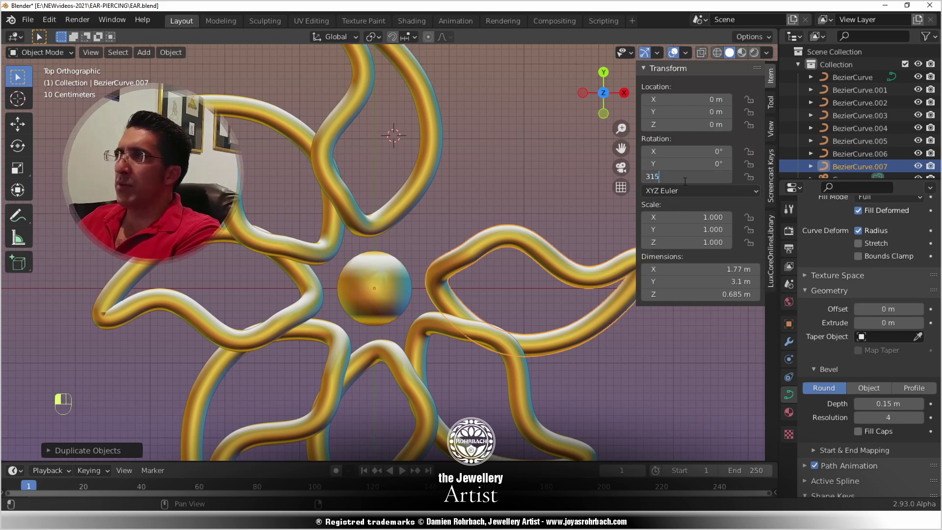
key(Return)
- Check the ring of petals around the sphere from an angle and save the file
scroll(376, 150, down, 4)
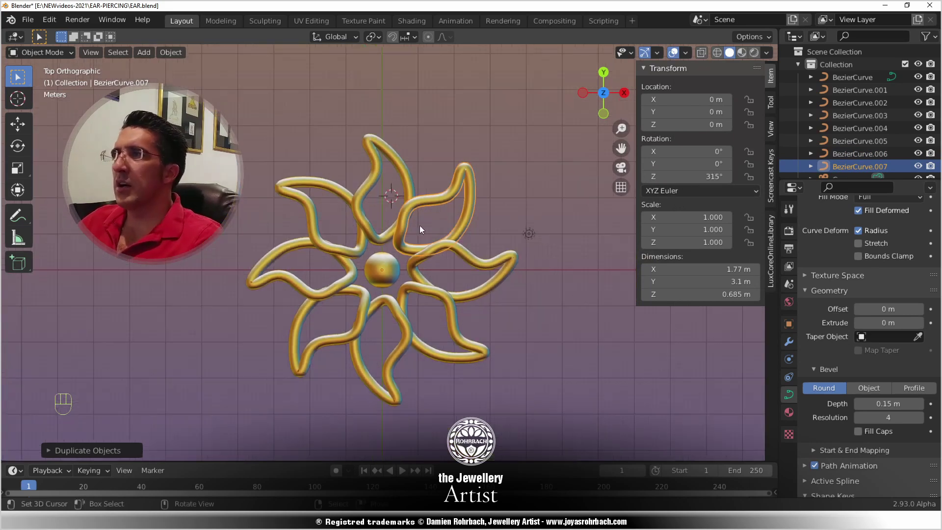
middle_drag(462, 389, 455, 322)
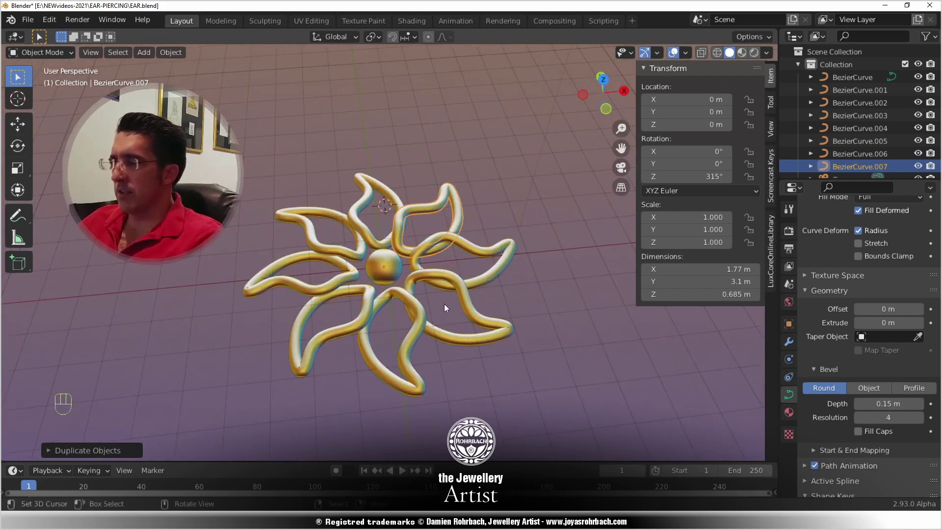
key(KP_7)
scroll(373, 218, up, 4)
key(ctrl+s)
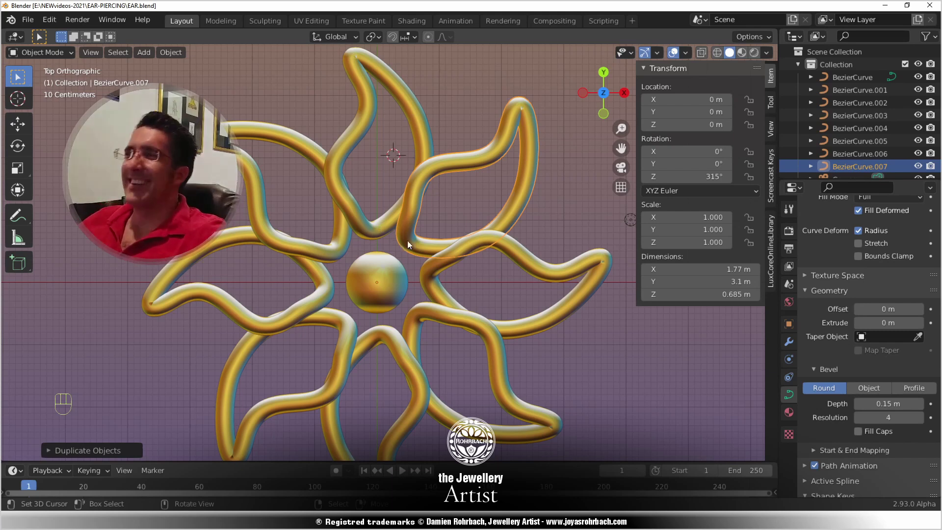
- Hide the transform sidebar, then view the original top petal's control points in Edit Mode and save the file
key(n)
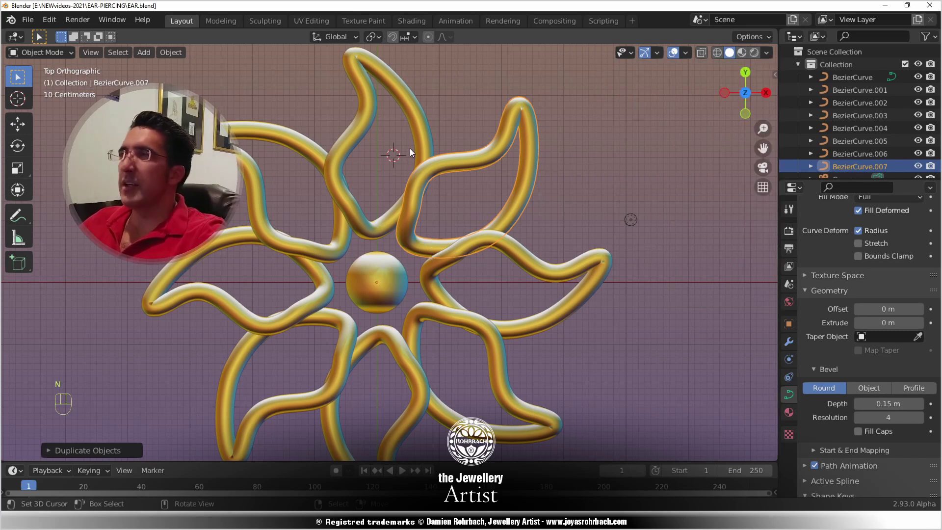
key(Tab)
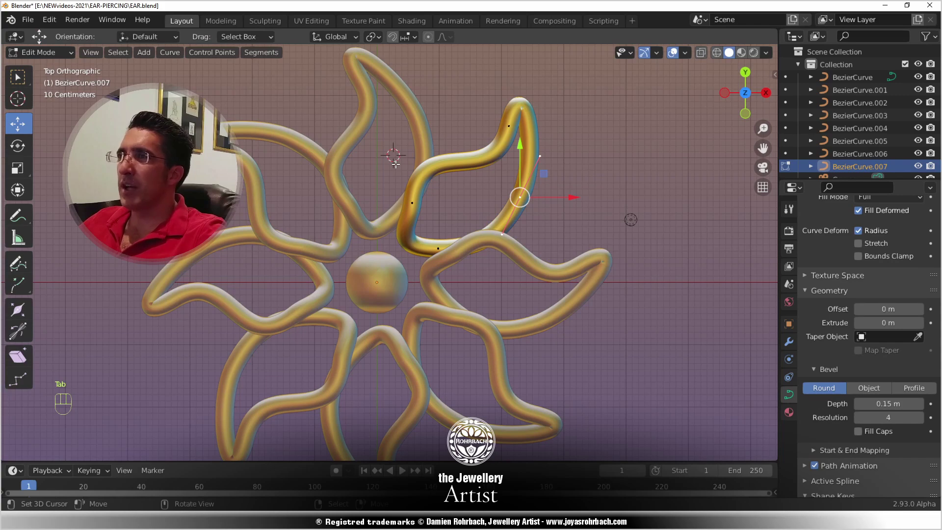
key(Tab)
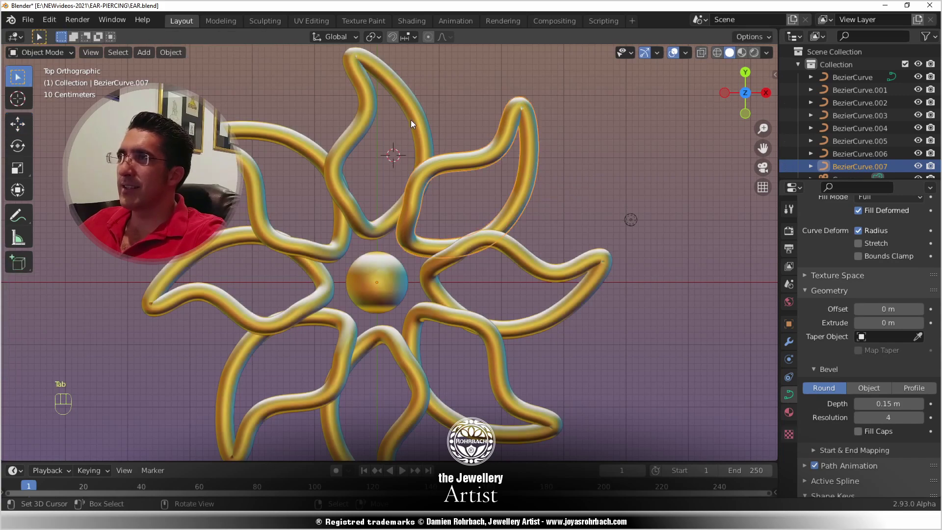
click(411, 120)
key(Tab)
key(ctrl+s)
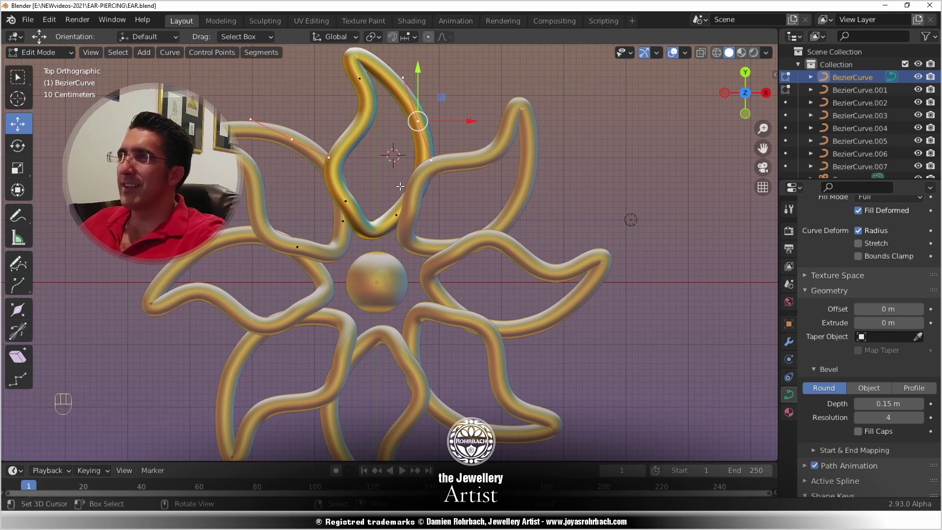
key(Tab)
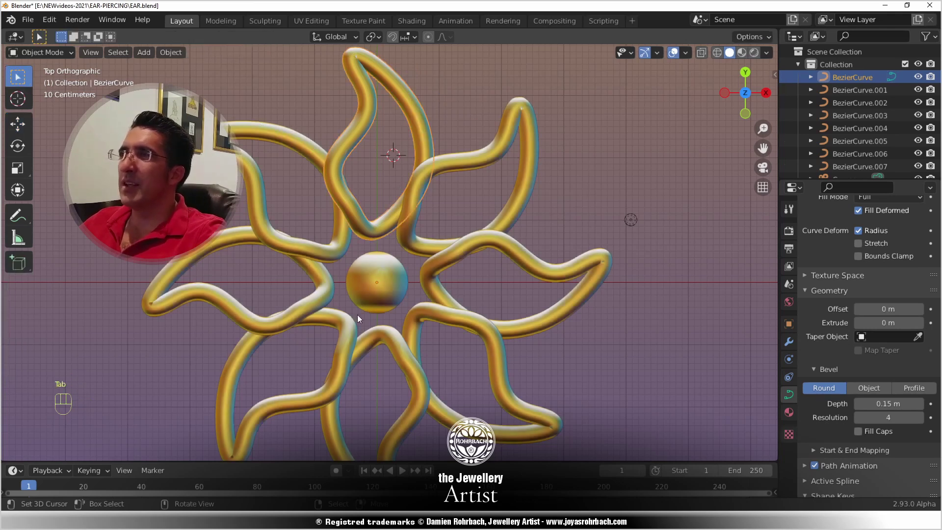
- Select the 45° petal curve at the upper left of the ring
shift+click(314, 301)
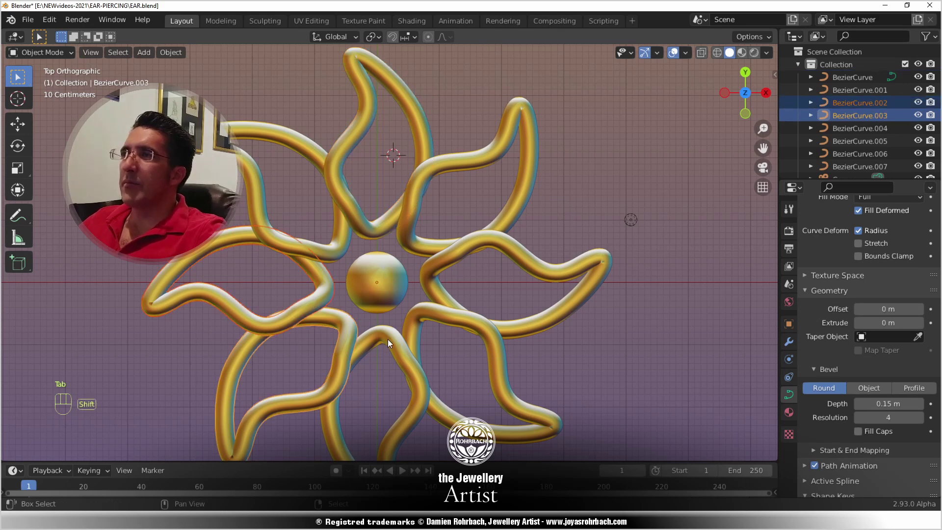
click(342, 248)
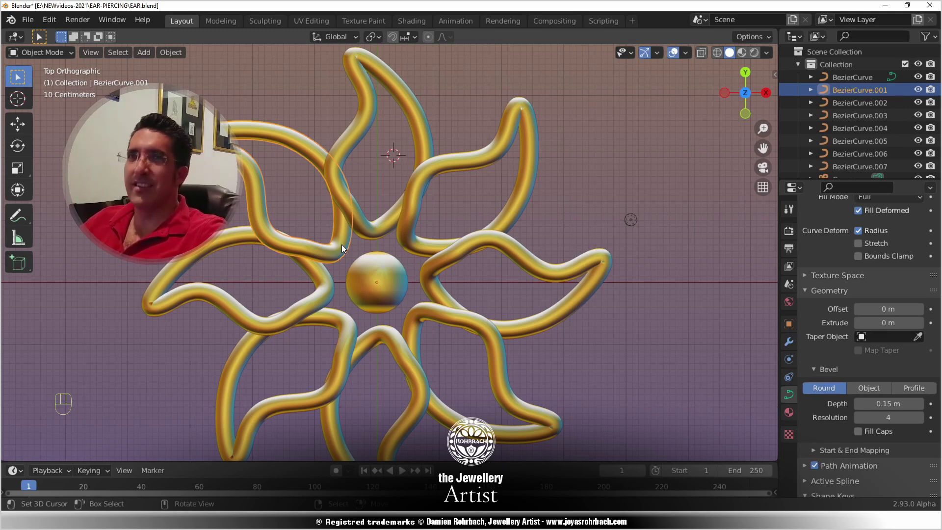
- Select the seven petal copies around the sphere, leaving out the original top petal and making the 45° petal the active object
key(ctrl+z)
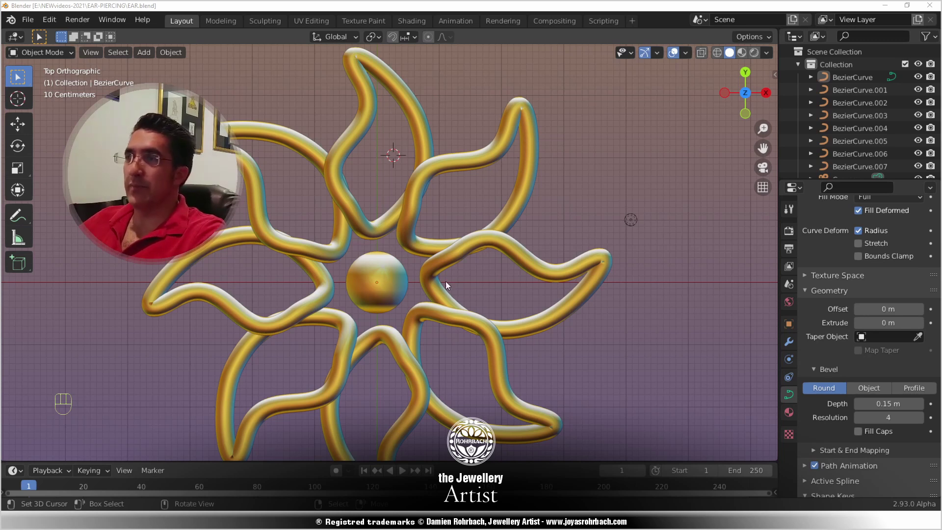
click(210, 250)
shift+click(343, 325)
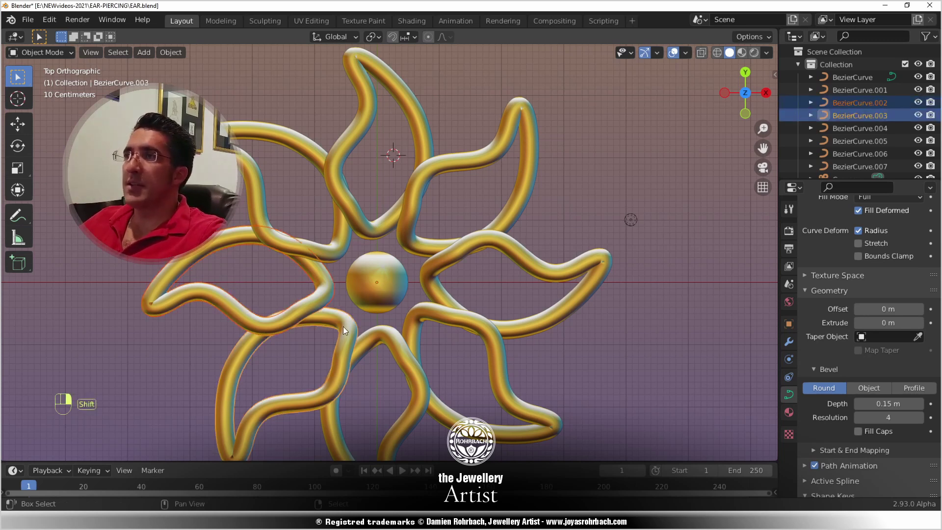
shift+click(387, 343)
shift+click(430, 308)
shift+click(522, 264)
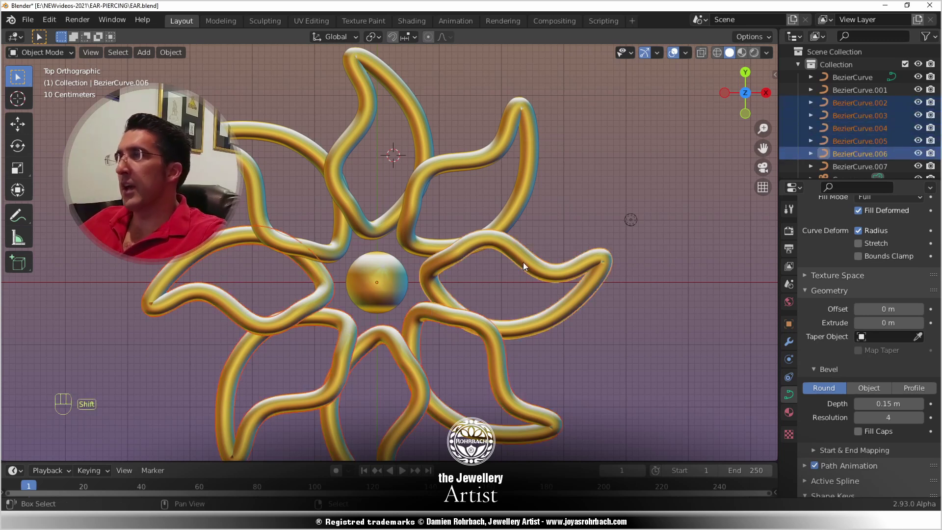
shift+click(527, 191)
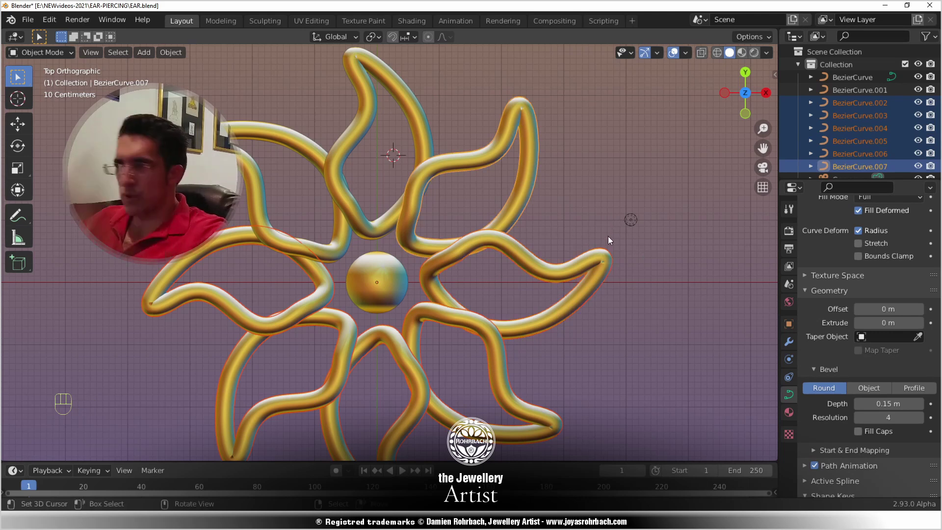
shift+click(304, 143)
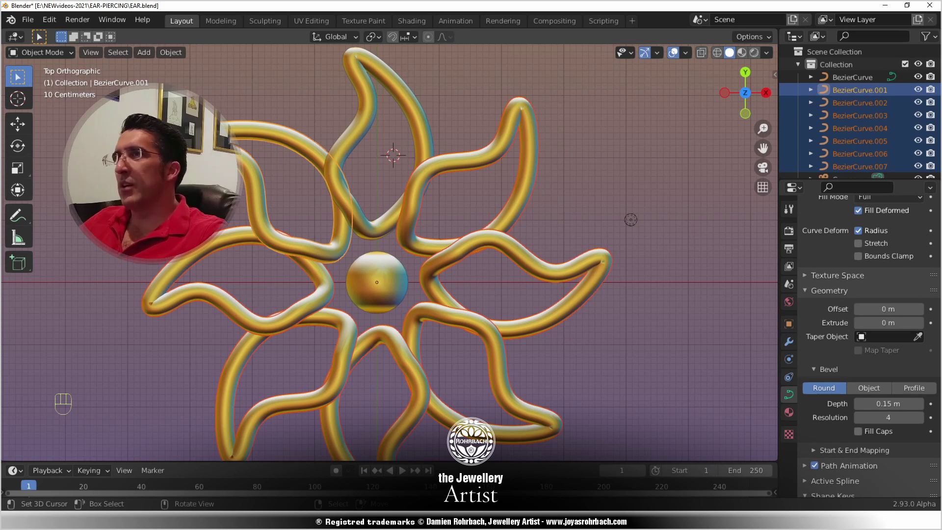
- Link the object data of the seven selected petals to the active petal and save the file
click(166, 53)
mouse_move(206, 252)
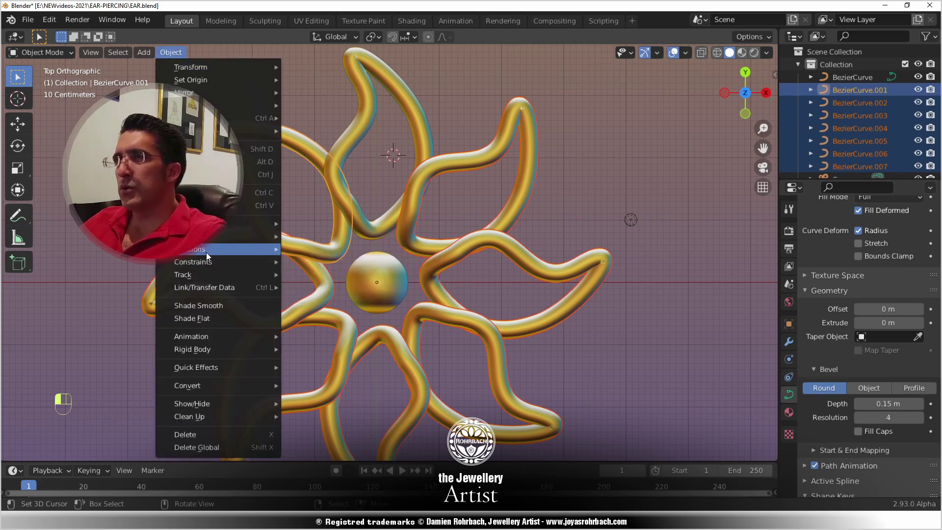
mouse_move(220, 228)
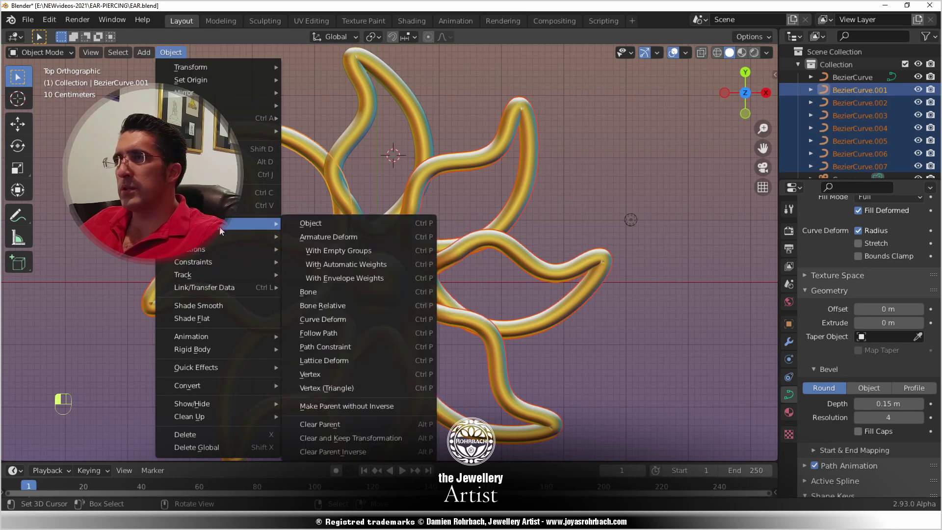
mouse_move(211, 287)
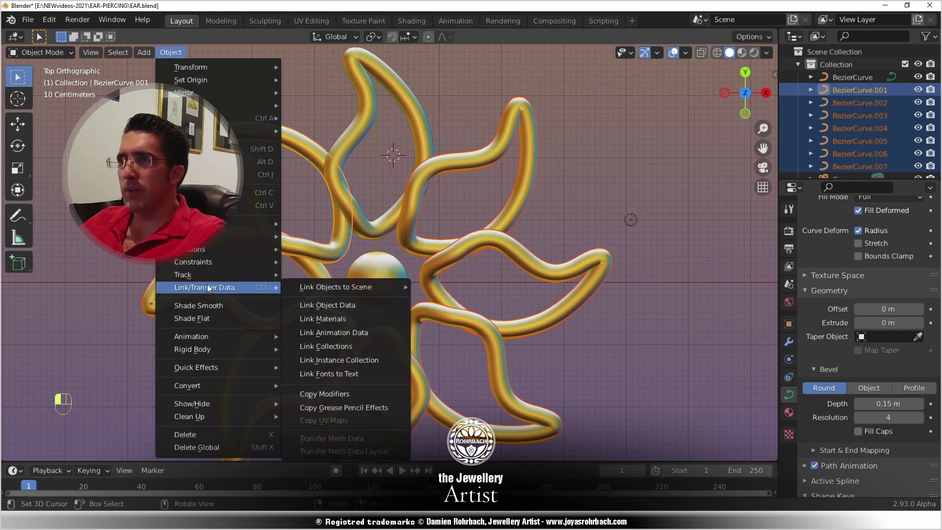
click(348, 308)
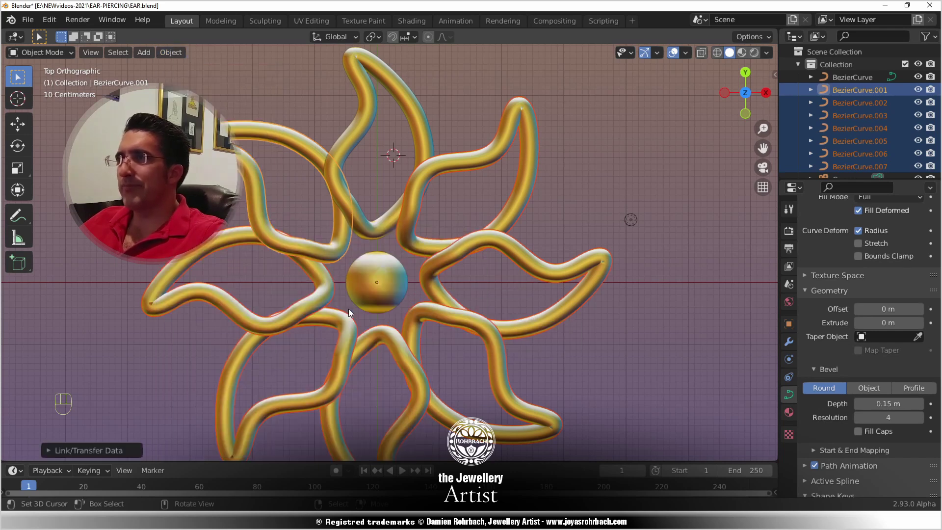
key(ctrl+s)
- In Edit Mode on the top petal, shift the lower-left control point's lower handle about 0.12 m and the point itself about 0.08 m outward
click(410, 117)
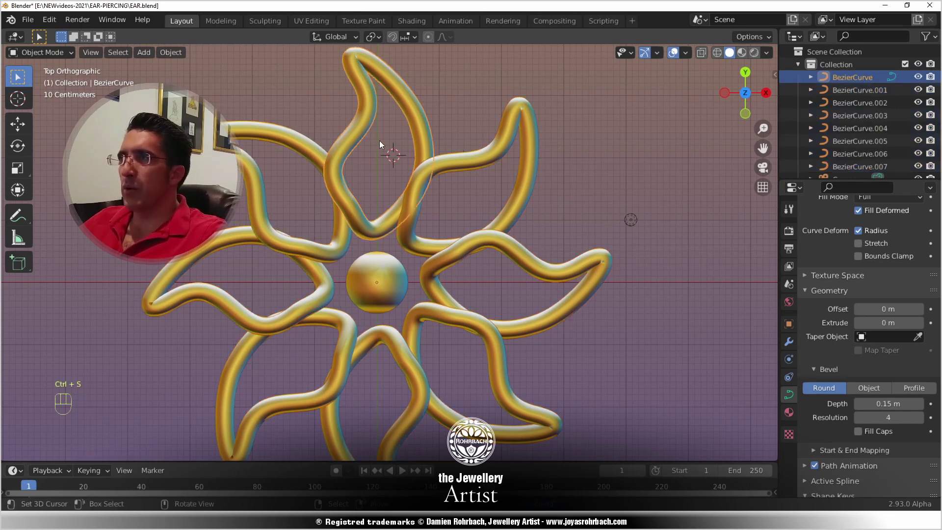
key(Tab)
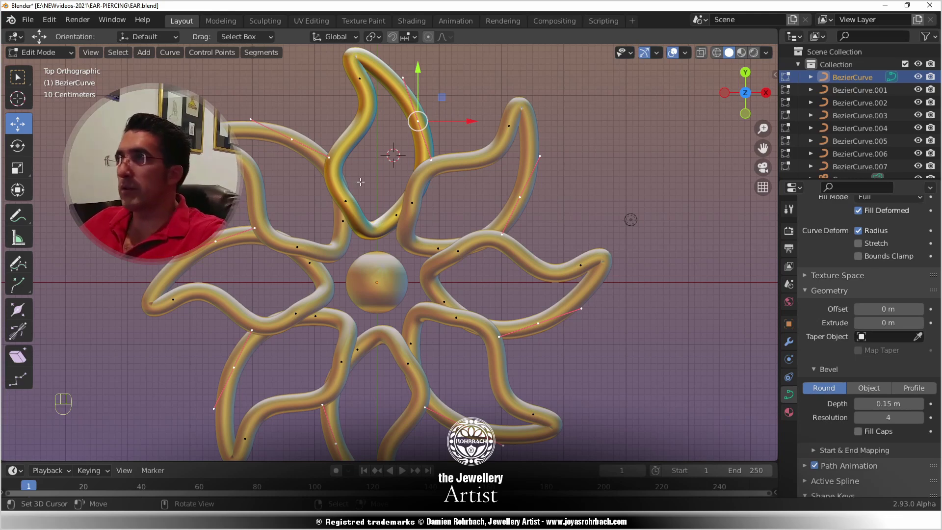
shift+middle_drag(419, 165, 408, 241)
scroll(406, 231, up, 2)
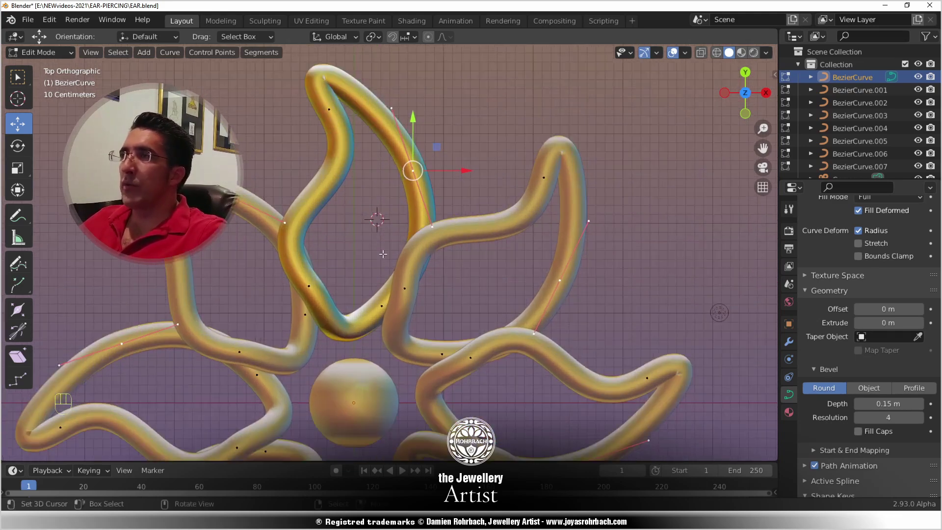
click(310, 285)
key(ctrl+l)
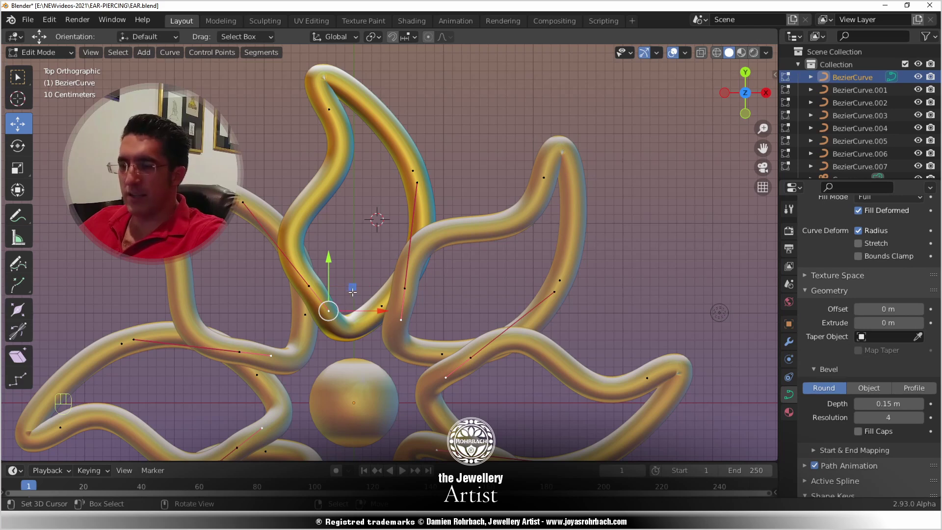
key(g)
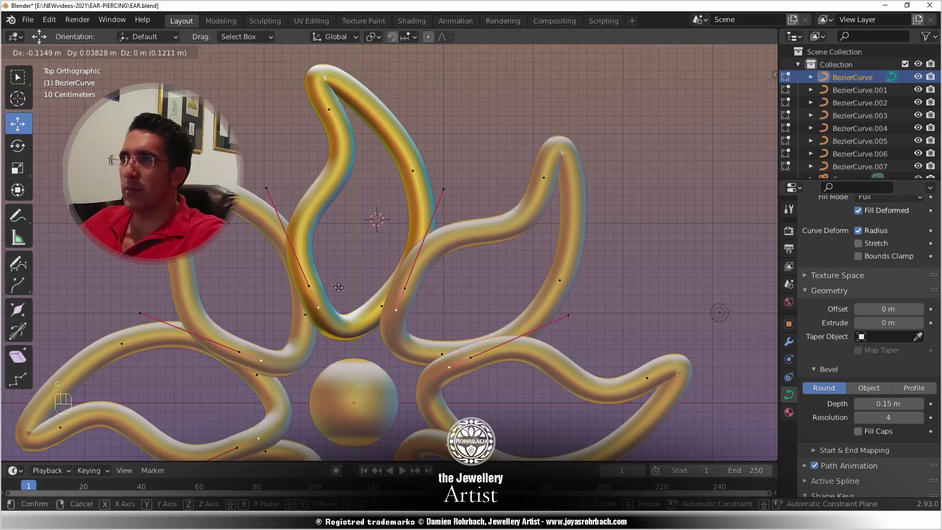
key(g)
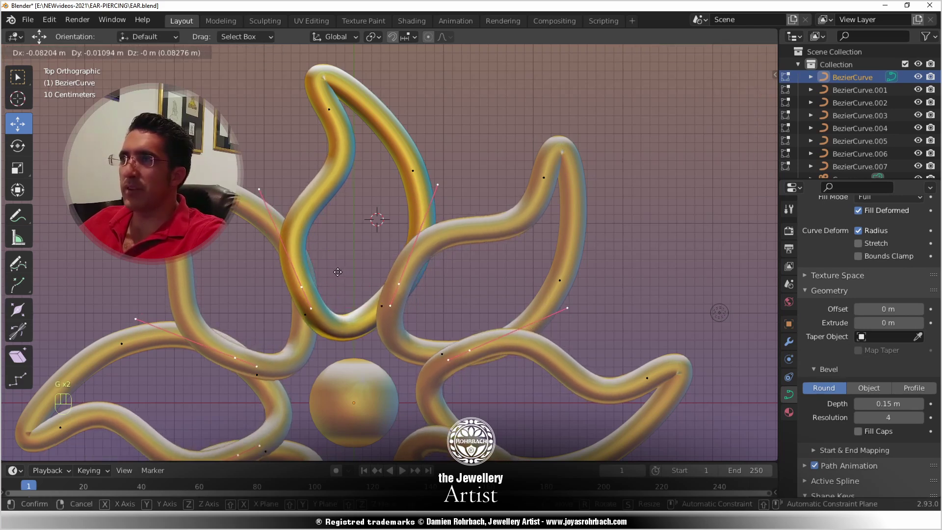
click(338, 272)
- Extend the lower-left point's upper handle about 0.13 m, move the point about 0.09 m upward and outward, and nudge its lower handle
key(g)
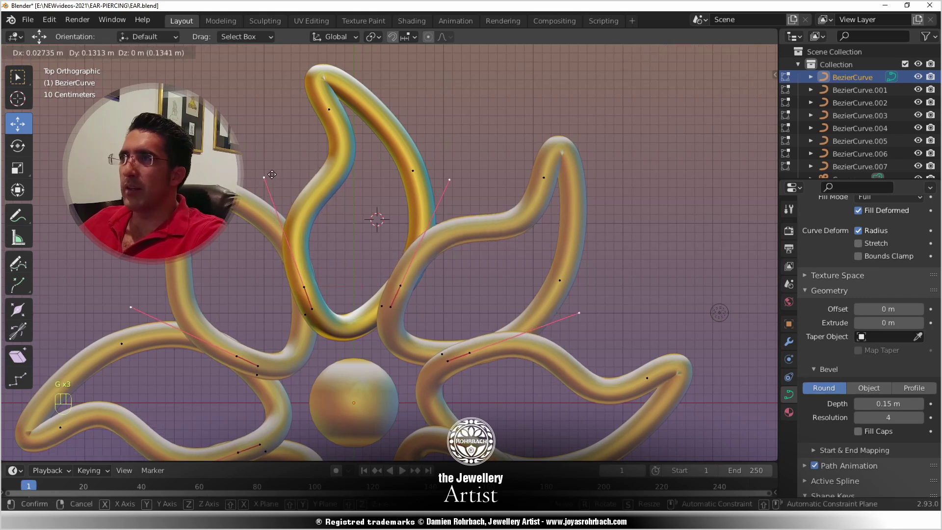
click(269, 175)
key(g)
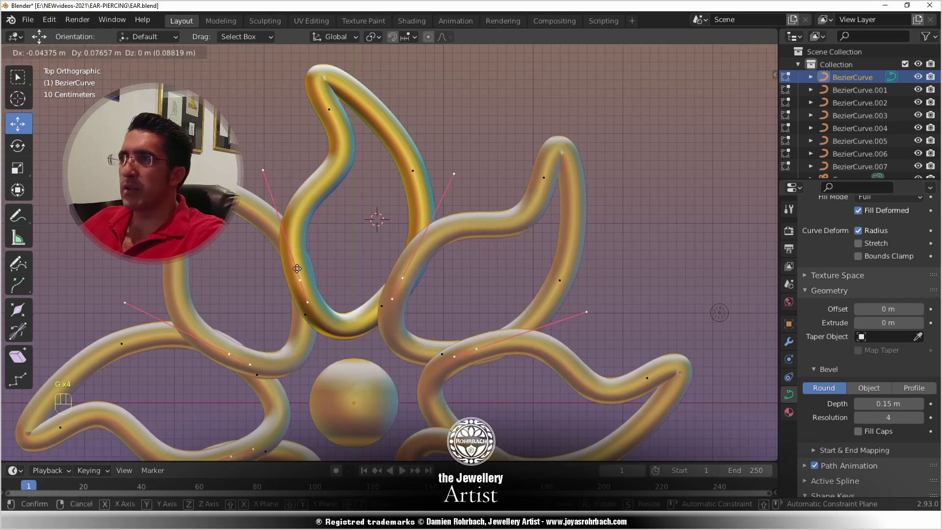
click(297, 269)
key(g)
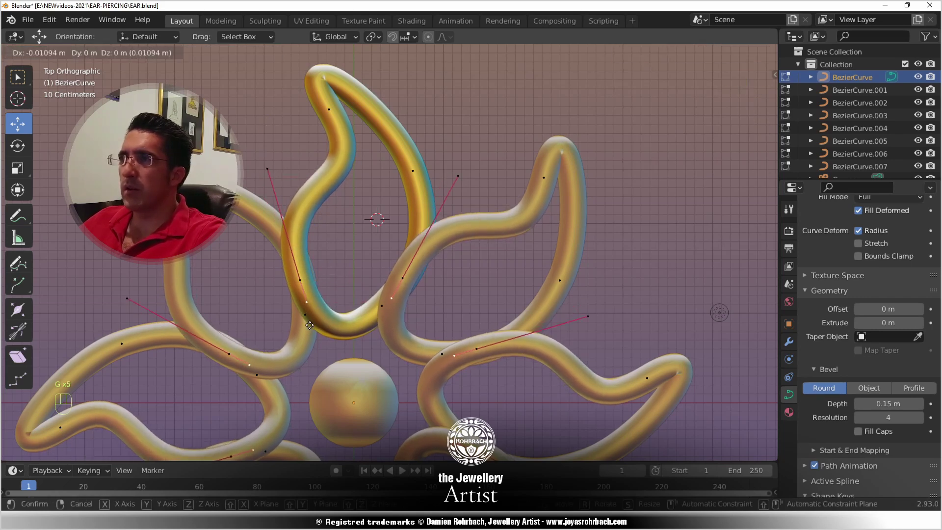
click(309, 325)
- Nudge the top petal's lower-right control point slightly down and outward from its curve
click(382, 309)
key(g)
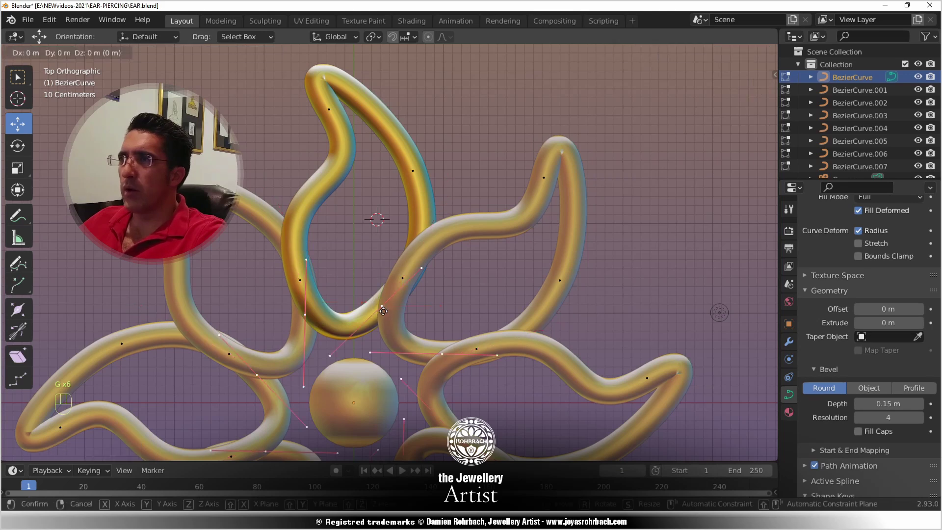
click(381, 314)
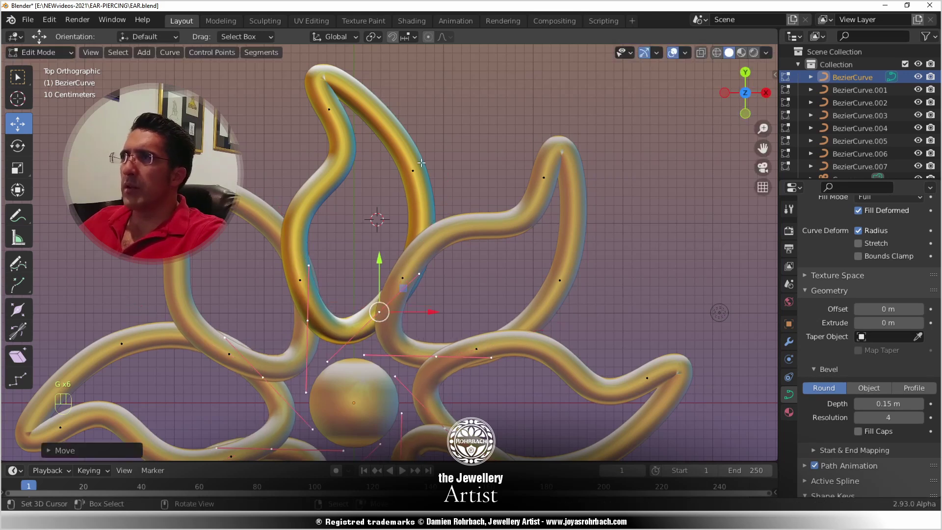
right_click(327, 121)
right_click(389, 198)
key(g)
click(387, 194)
- Pull the lower-left point's upper handle about 0.12 m down and inward, and move the point about 0.16 m up and outward
right_click(286, 267)
key(g)
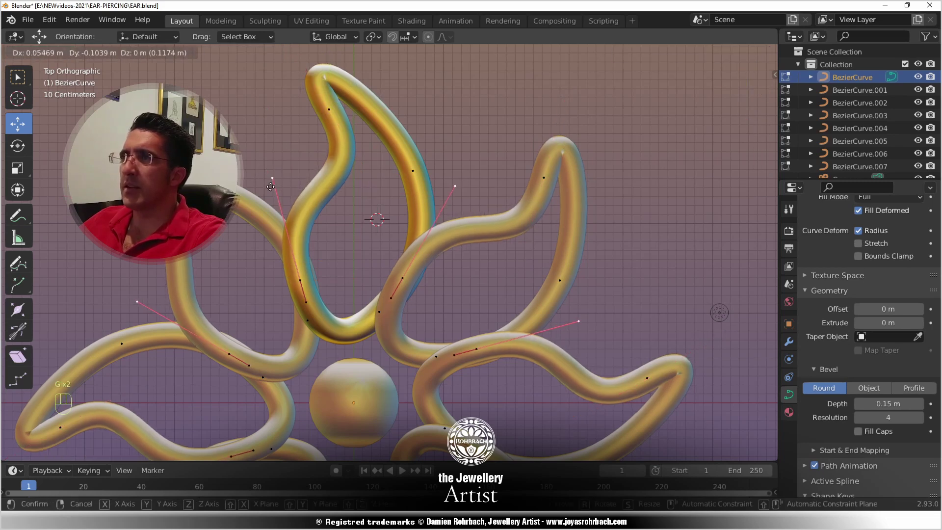
click(276, 190)
key(g)
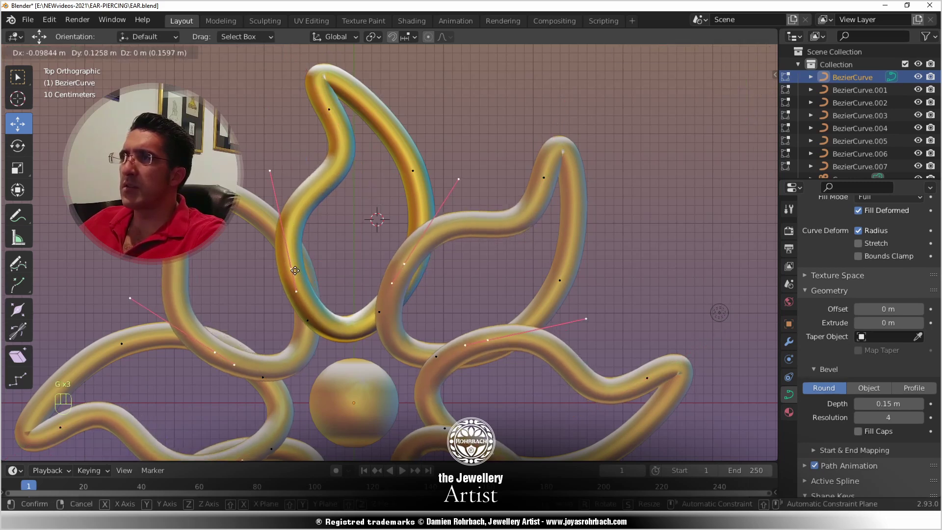
click(293, 276)
- Viewing the ring from the side, adjust the height of the top petal's inner control points near the sphere along Z
middle_drag(293, 276, 495, 198)
scroll(495, 200, up, 4)
drag(504, 183, 496, 197)
middle_drag(495, 198, 406, 208)
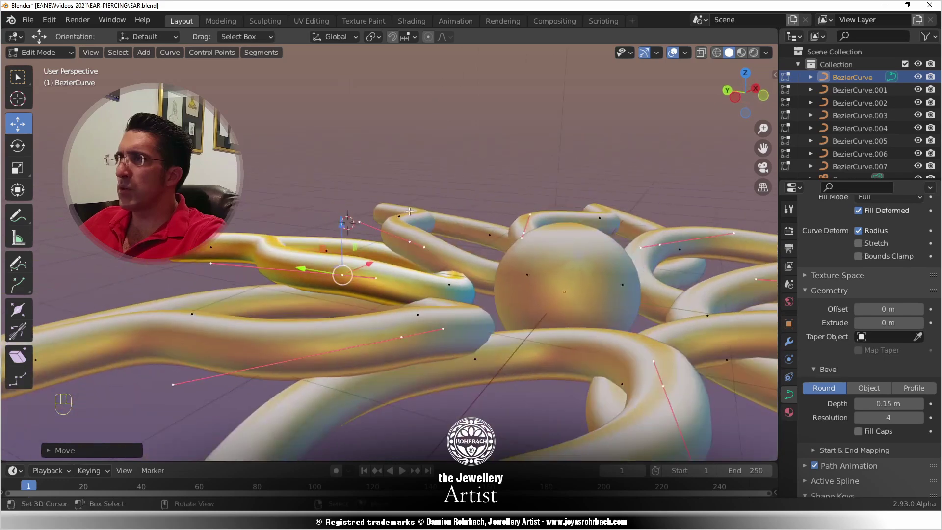
key(l)
drag(450, 245, 453, 224)
middle_drag(452, 224, 402, 229)
drag(352, 257, 383, 259)
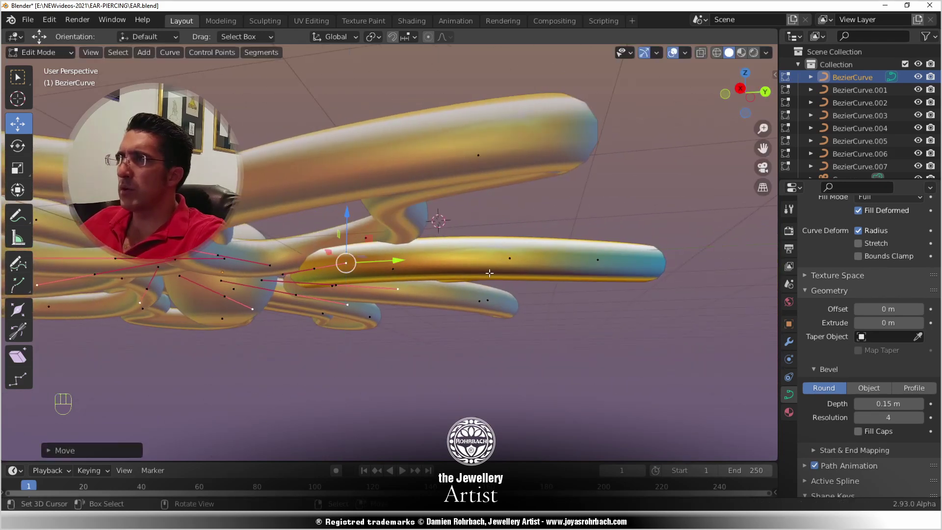
- Lower the top petal's outer control points slightly along Z, then return to Object Mode and save the file
middle_drag(487, 274, 480, 217)
drag(480, 218, 480, 217)
middle_drag(479, 216, 337, 211)
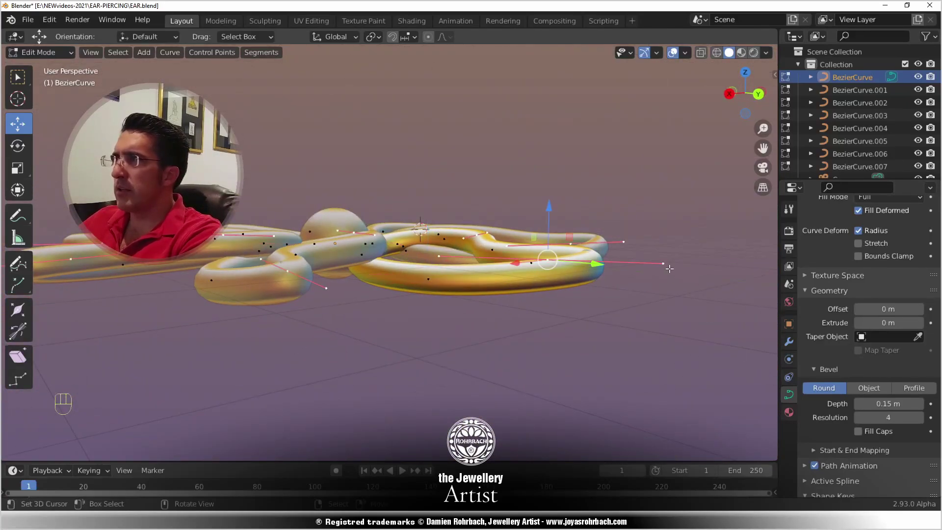
drag(668, 218, 667, 235)
middle_drag(668, 236, 348, 243)
click(328, 242)
drag(325, 191, 326, 199)
middle_drag(326, 199, 426, 281)
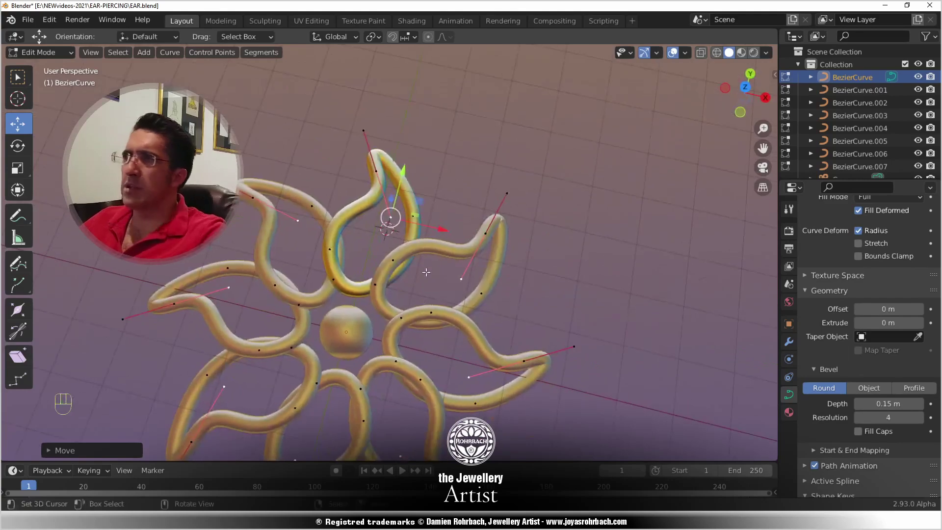
key(Tab)
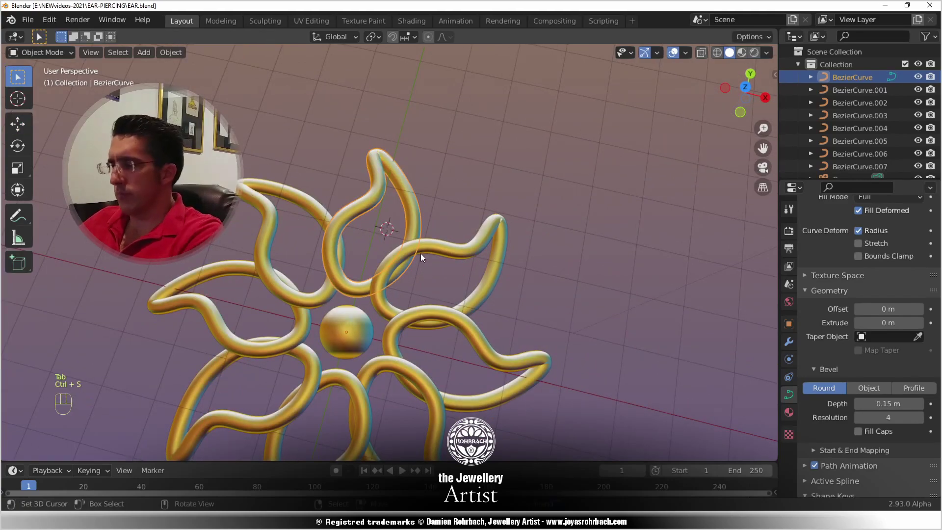
- Duplicate the central sphere about 0.72 m along positive Y in top view and scale the copy down to about 0.61
key(KP_0)
key(KP_7)
click(380, 323)
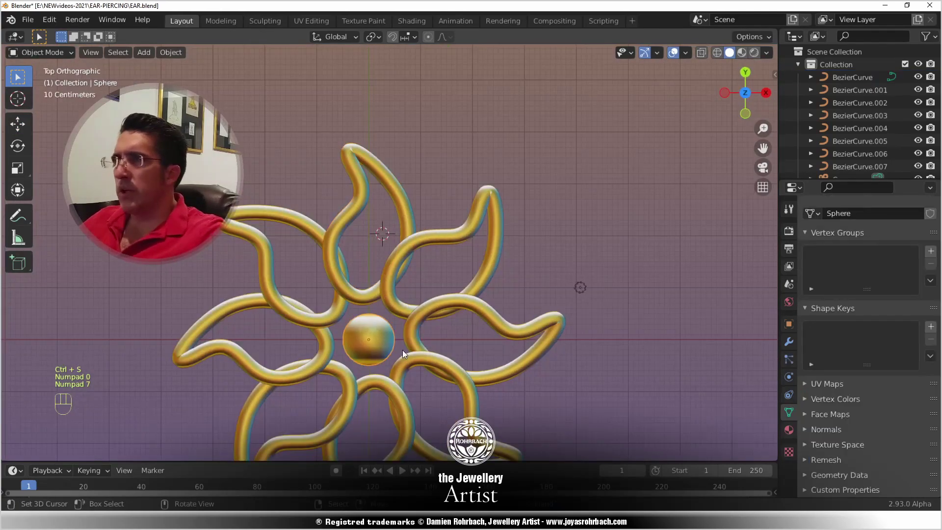
scroll(446, 229, up, 6)
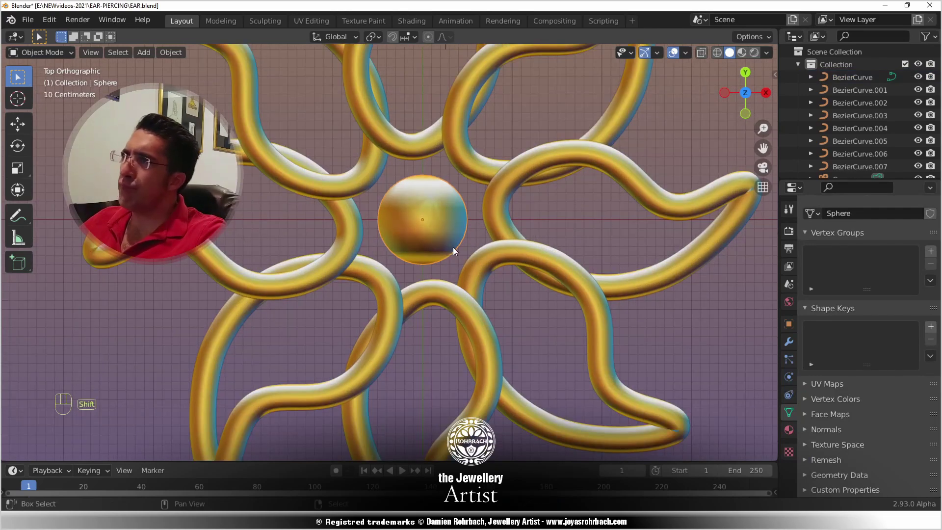
key(shift+d)
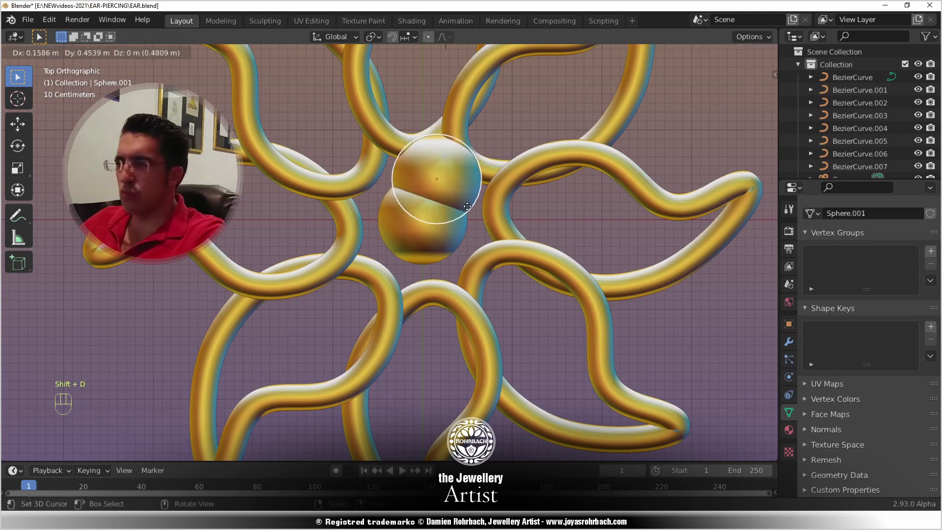
key(y)
click(478, 188)
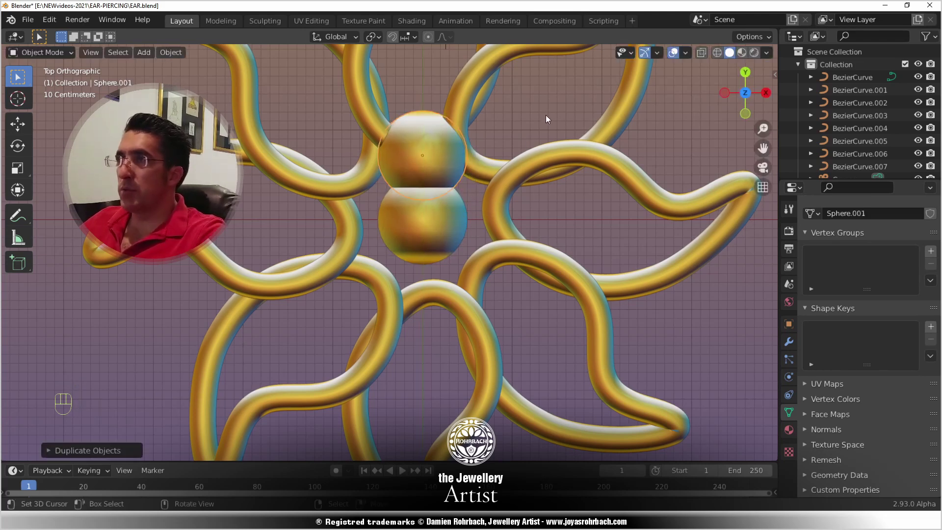
key(s)
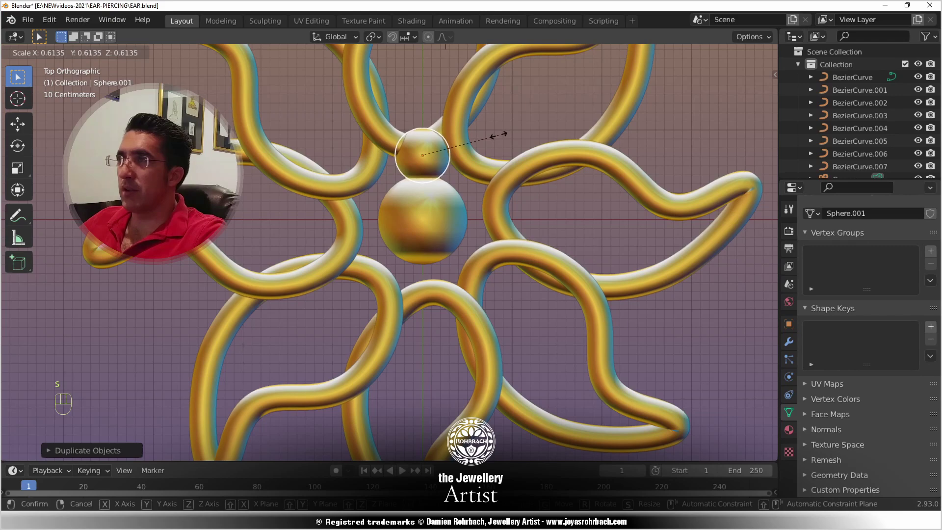
click(499, 134)
- Show the transform values and raise the small sphere along Z to about 0.21 m, between the petals
shift+middle_drag(519, 181, 456, 266)
key(n)
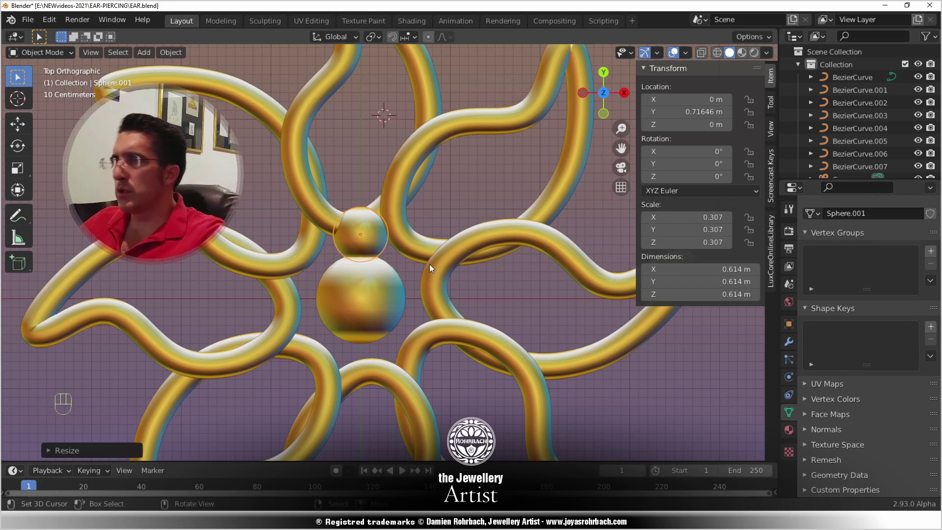
middle_drag(429, 264, 410, 243)
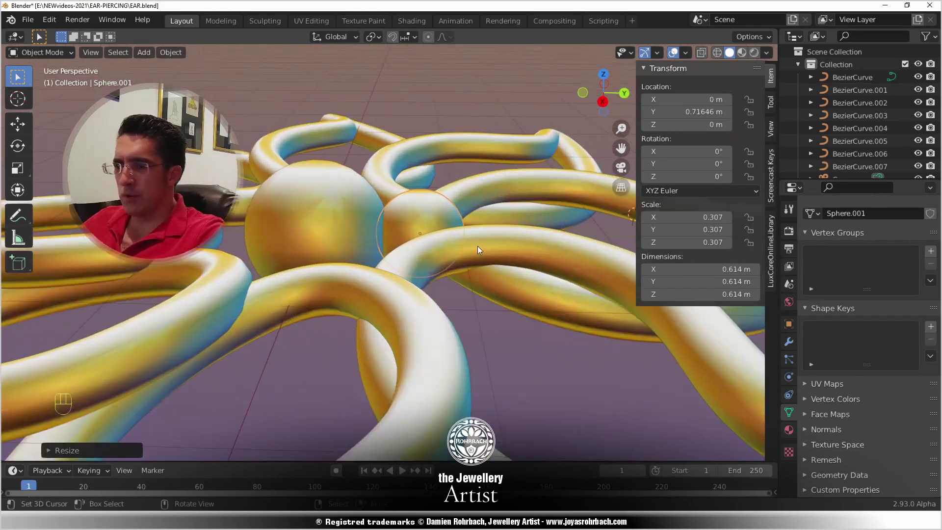
key(g)
key(z)
click(513, 219)
middle_drag(513, 219, 387, 273)
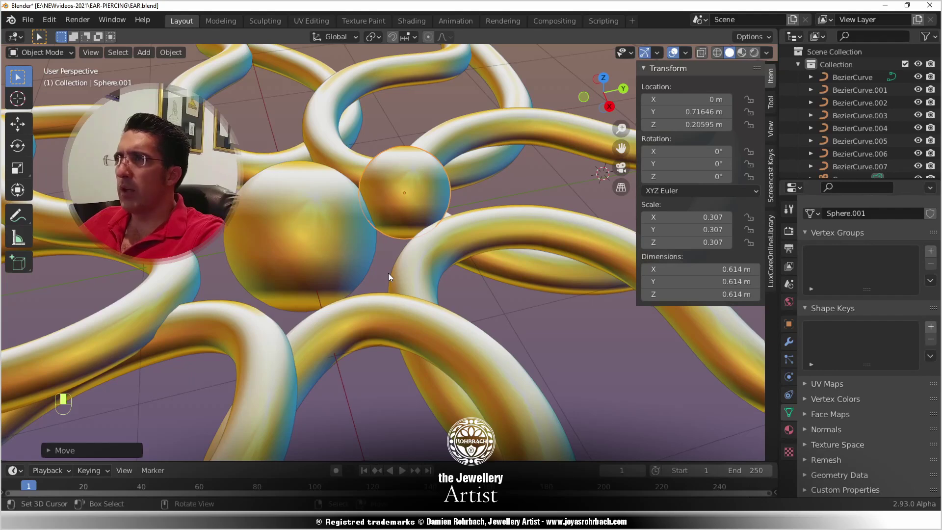
- Apply all transforms to the small sphere, moving its origin to the world centre and resetting its scale to 1
key(ctrl+a)
key(Escape)
key(ctrl+a)
click(377, 268)
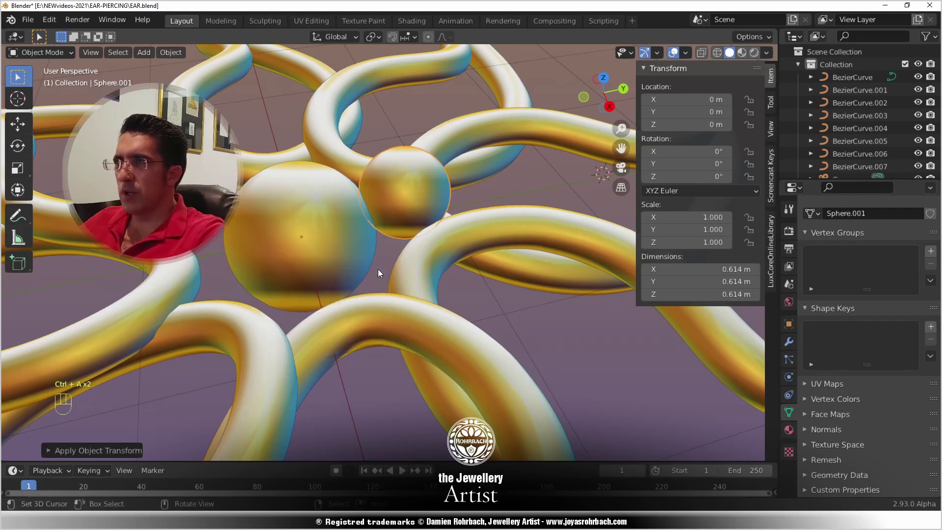
- Duplicate the small sphere in place and set the copy's Z rotation to 45°
key(shift+d)
right_click(440, 252)
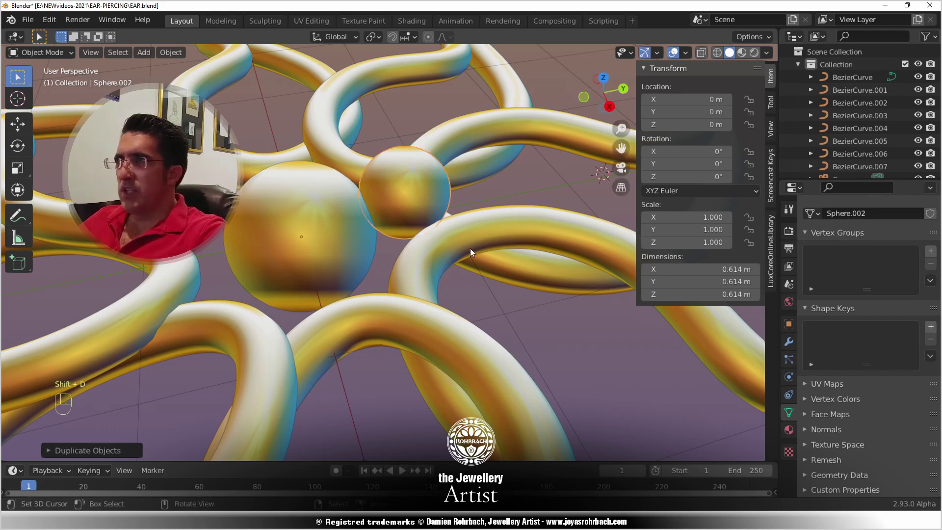
double_click(668, 174)
text(45)
key(Return)
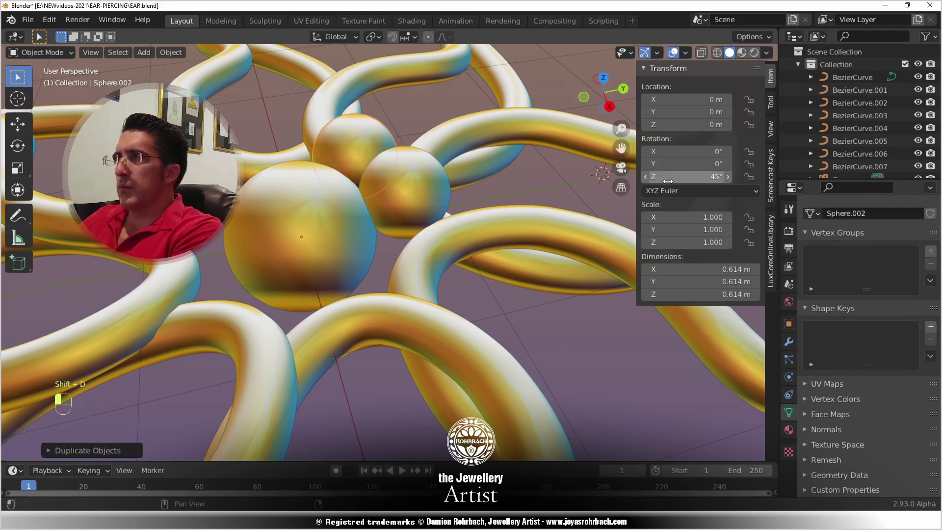
- In top view, duplicate the rotated small sphere in place and set the new copy's Z rotation to 90°
key(KP_7)
key(shift+d)
right_click(381, 301)
double_click(700, 176)
text(90)
key(Return)
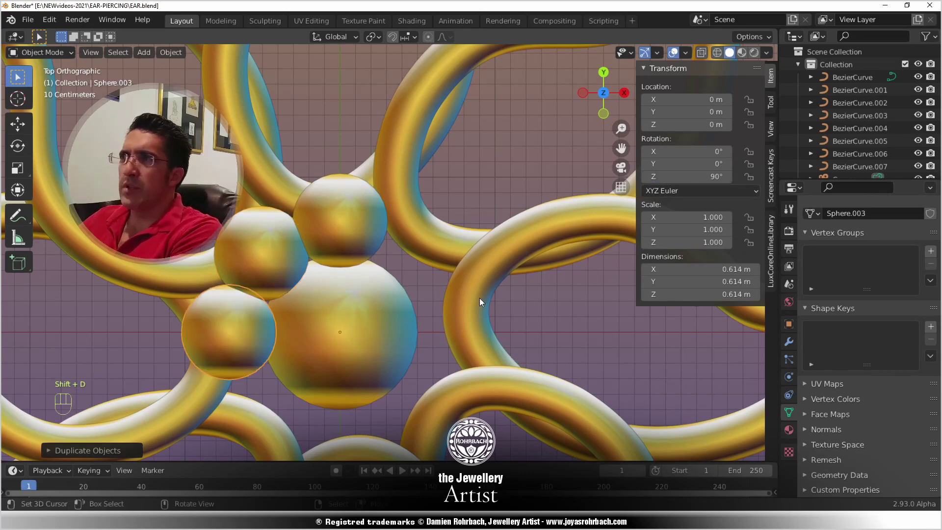
- Add two more in-place copies of the small sphere with Z rotations of 135° and 180°
key(shift+d)
right_click(454, 315)
double_click(673, 176)
text(135)
key(Return)
key(shift+d)
right_click(534, 254)
double_click(665, 177)
text(180)
key(Return)
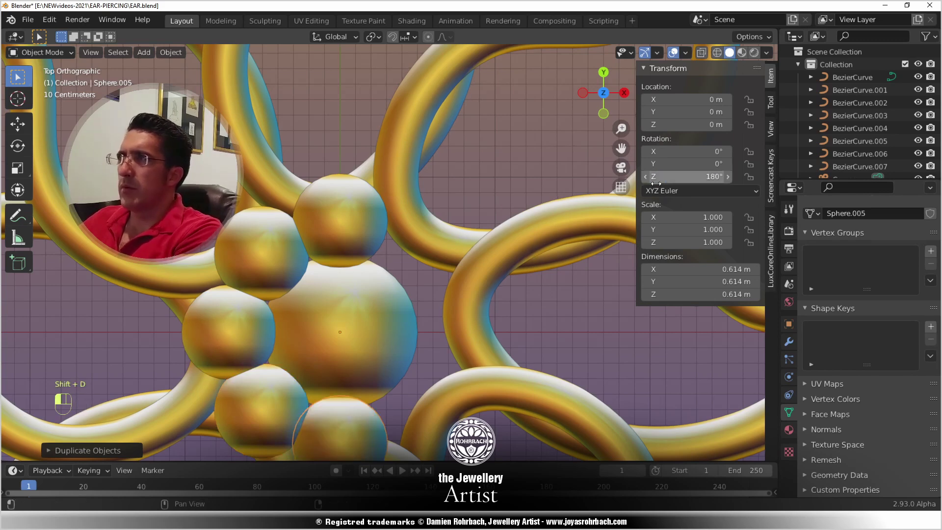
- Duplicate the small sphere in place twice more, setting the copies' Z rotations to 225° and 270°
key(shift+d)
right_click(521, 271)
double_click(665, 176)
text(225)
key(Return)
key(shift+d)
right_click(582, 239)
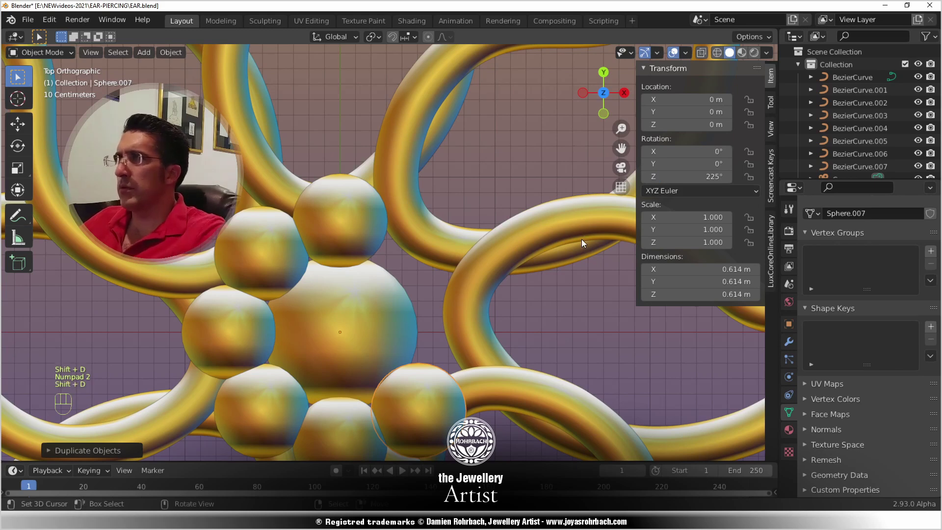
double_click(678, 179)
text(270)
key(Return)
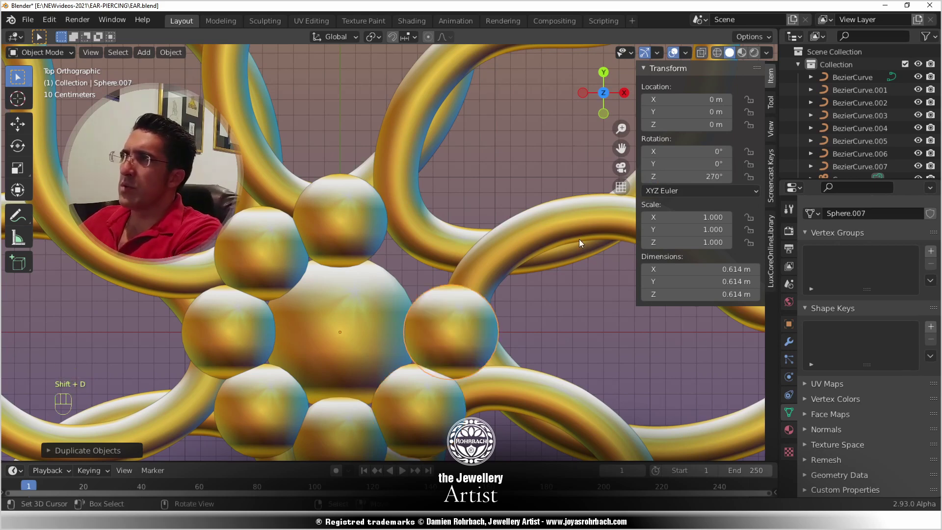
- Complete the ring with a last in-place small sphere copy rotated 315° about Z, and save the file
key(shift+d)
right_click(581, 238)
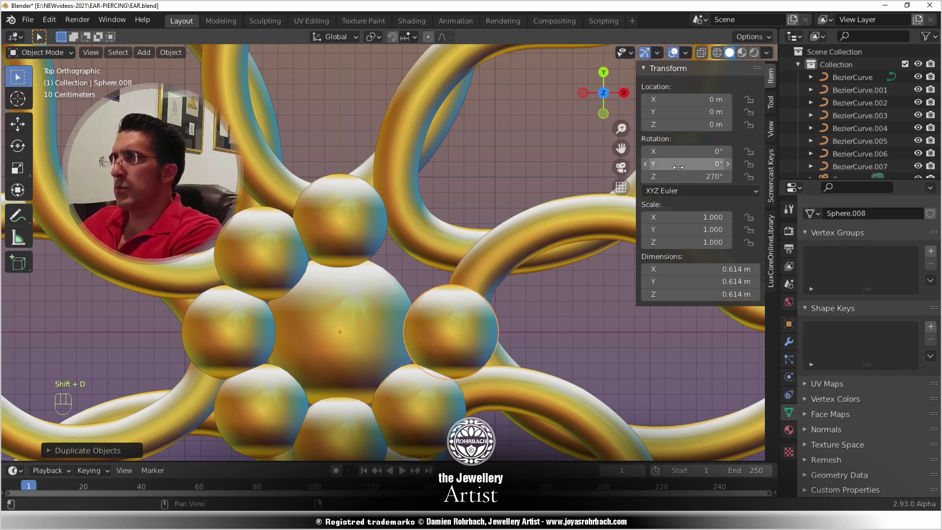
double_click(679, 177)
text(315)
key(Return)
middle_drag(459, 285, 372, 229)
key(ctrl+s)
- Raise the large central sphere along Z to about 0.18 m, check the jewel from another angle and save the file
click(361, 246)
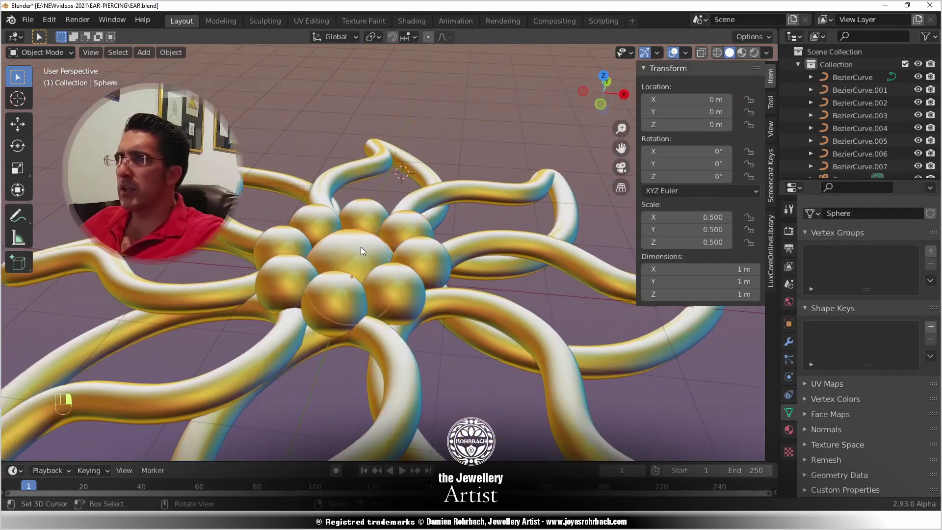
key(g)
key(z)
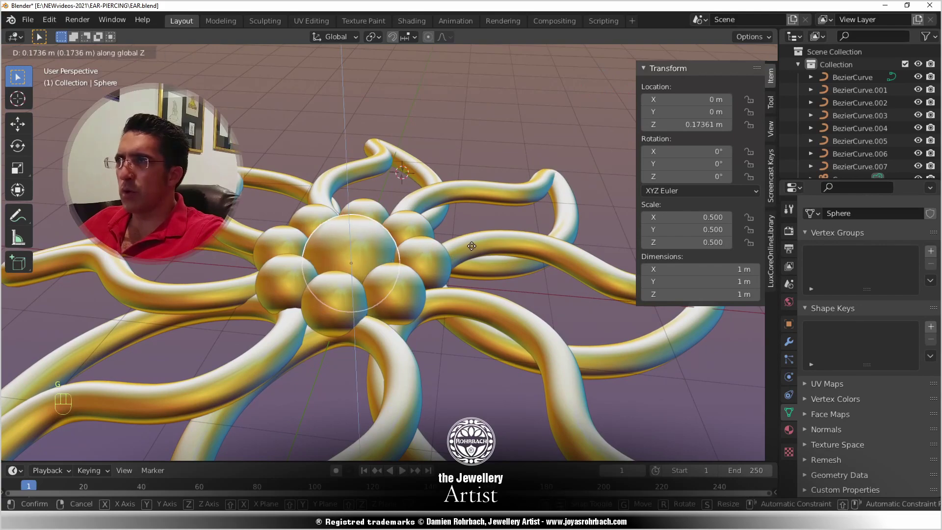
click(475, 246)
scroll(416, 314, down, 4)
middle_drag(416, 314, 435, 272)
scroll(337, 233, up, 4)
scroll(426, 219, down, 4)
key(ctrl+s)
- In top view, hide the transform values and add a plane scaled to about 0.23, placed over the topmost small sphere
key(KP_7)
scroll(387, 287, up, 3)
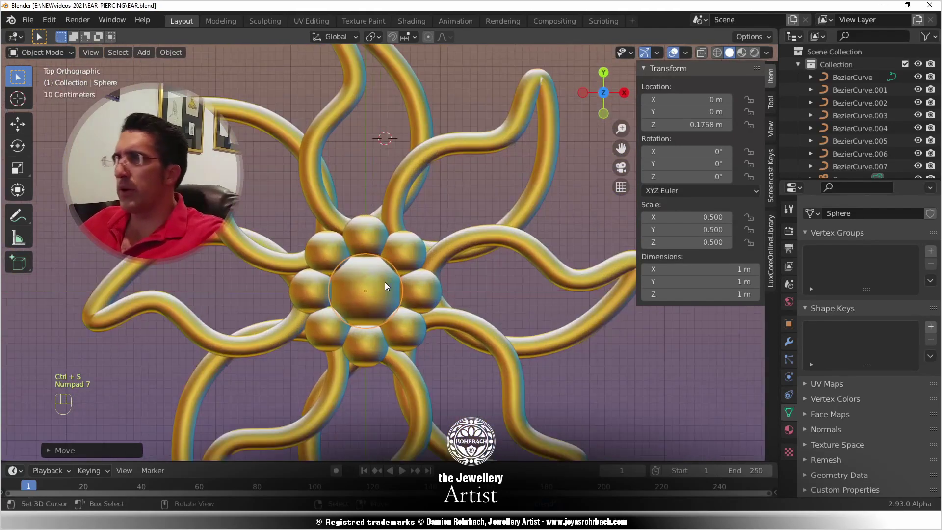
shift+middle_drag(413, 146, 425, 231)
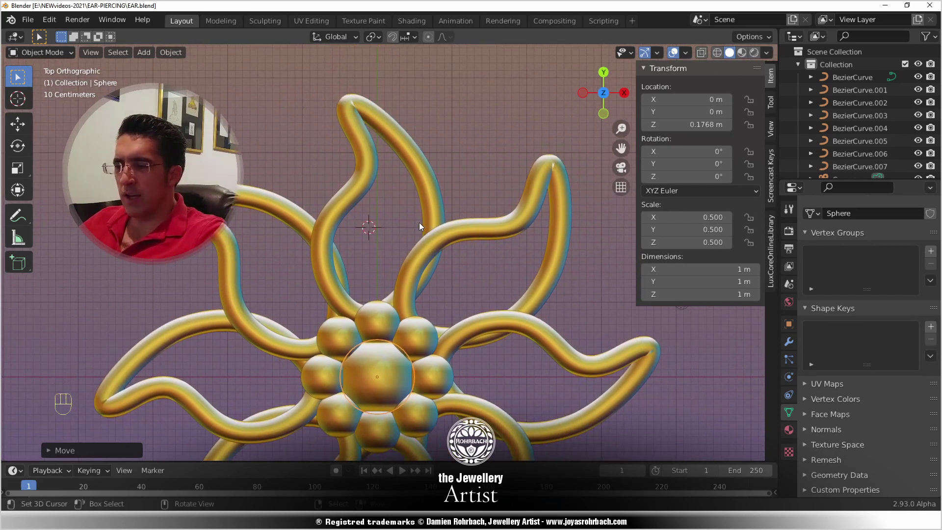
key(n)
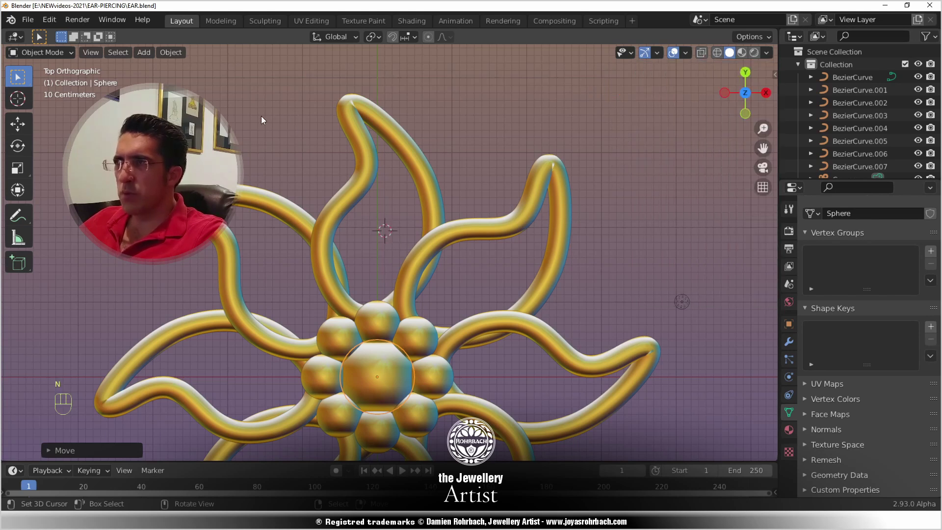
click(143, 52)
mouse_move(165, 66)
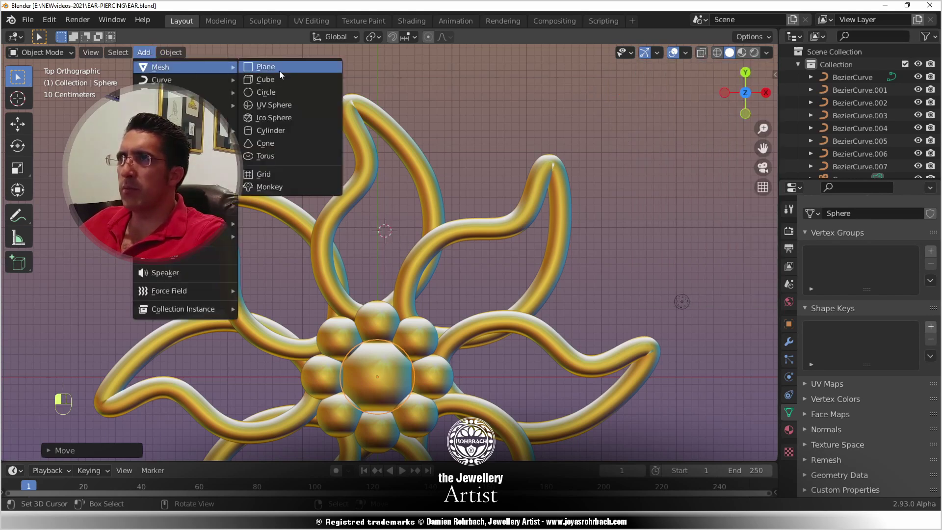
click(278, 69)
key(s)
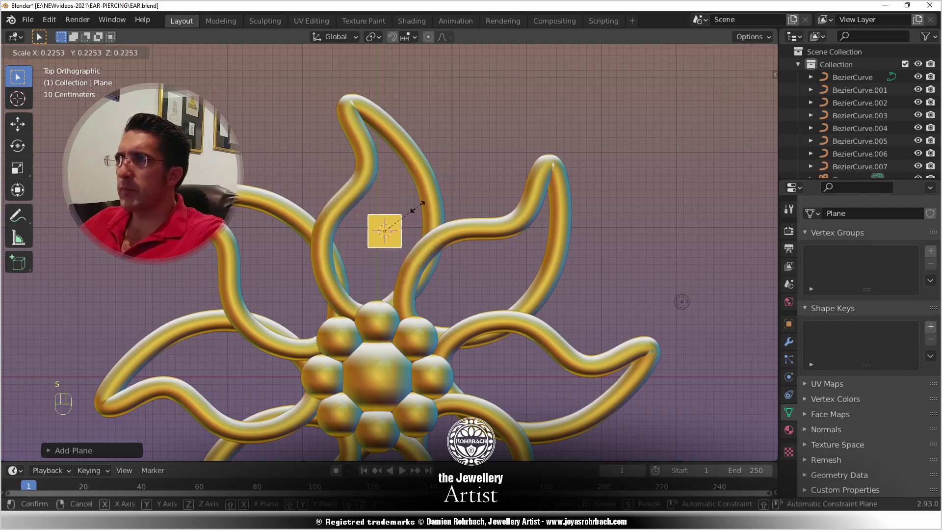
click(417, 207)
key(g)
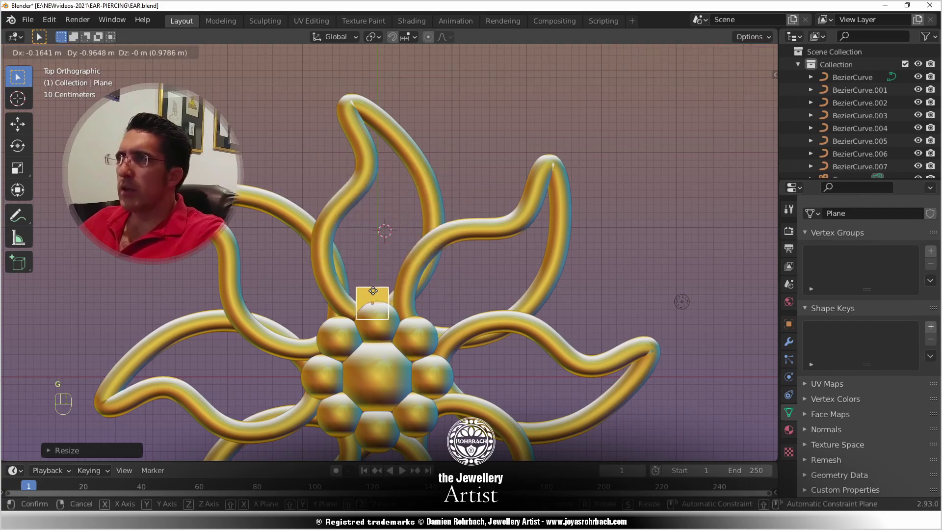
click(372, 288)
- In Edit Mode, move the plane's upper right vertex onto the base of the top petal's right strand
key(Tab)
scroll(387, 281, up, 4)
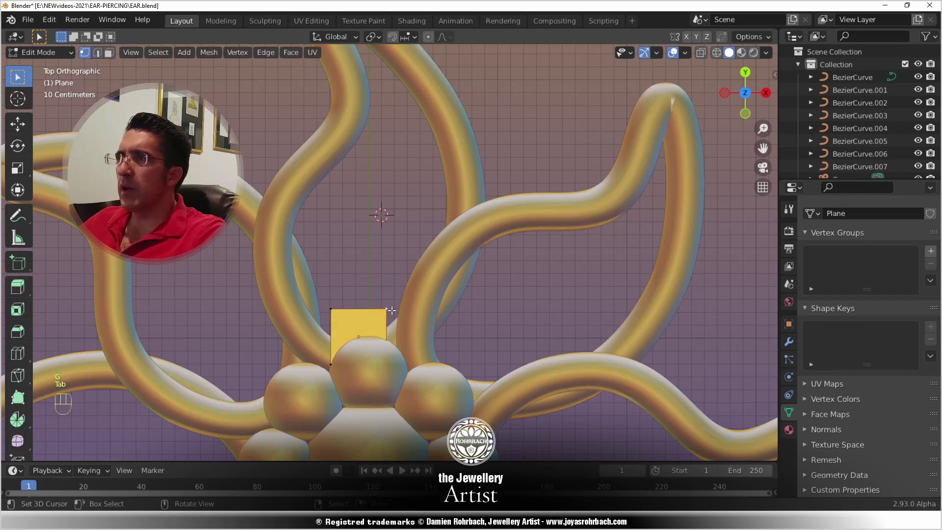
key(g)
click(430, 314)
key(g)
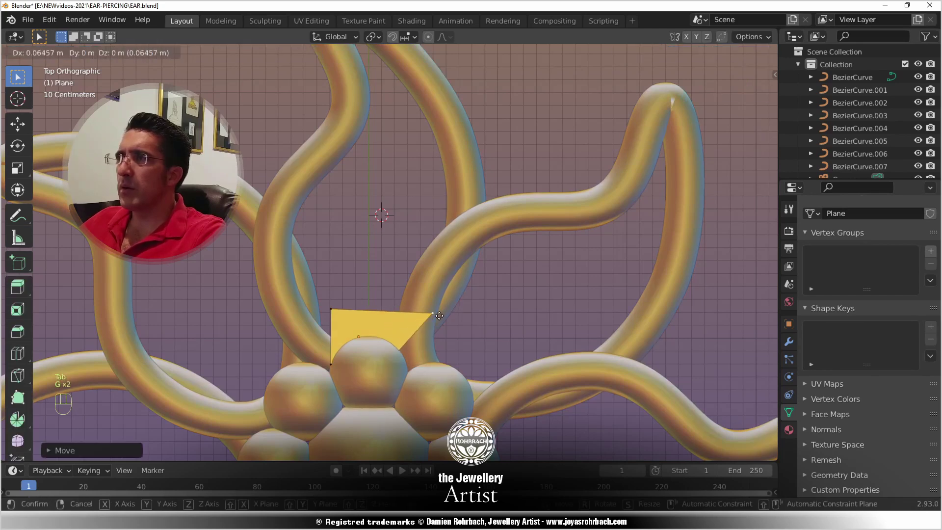
click(437, 316)
- Extrude that vertex repeatedly up the top petal's right strand, tracing its curve as far as the tip
key(e)
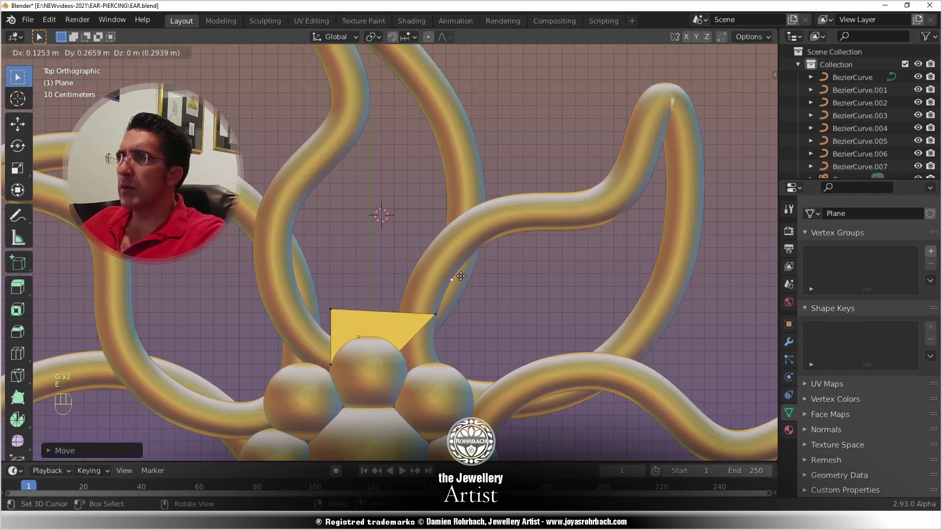
click(467, 275)
key(e)
click(479, 209)
key(e)
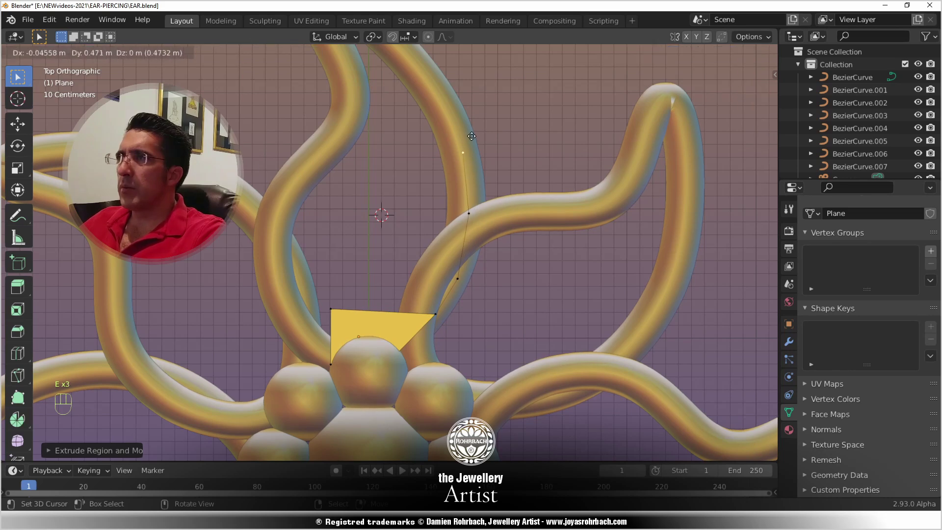
click(479, 147)
shift+middle_drag(485, 143, 509, 229)
key(e)
click(484, 176)
key(e)
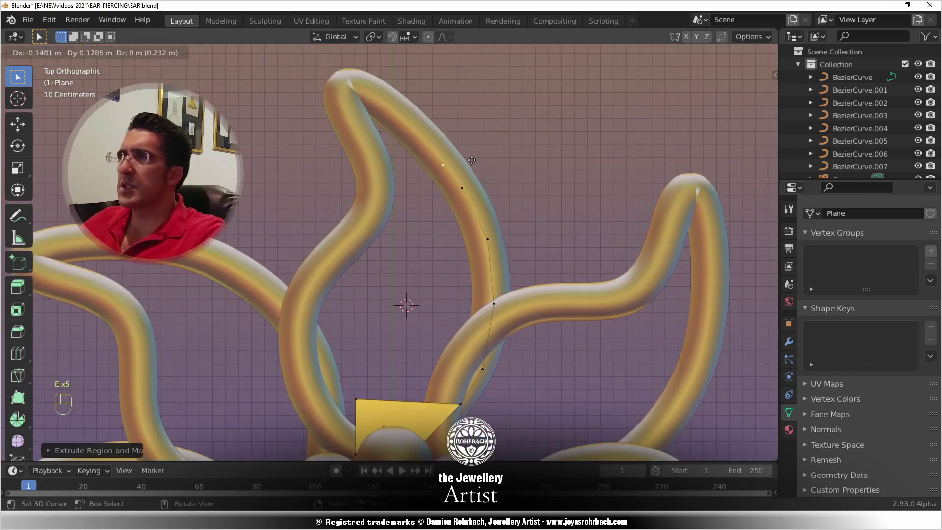
click(454, 137)
key(e)
click(379, 83)
- Continue extruding vertices from the tip down the top petal's left strand to its base beside the small spheres
key(e)
click(371, 93)
key(e)
click(385, 121)
key(e)
click(406, 169)
key(e)
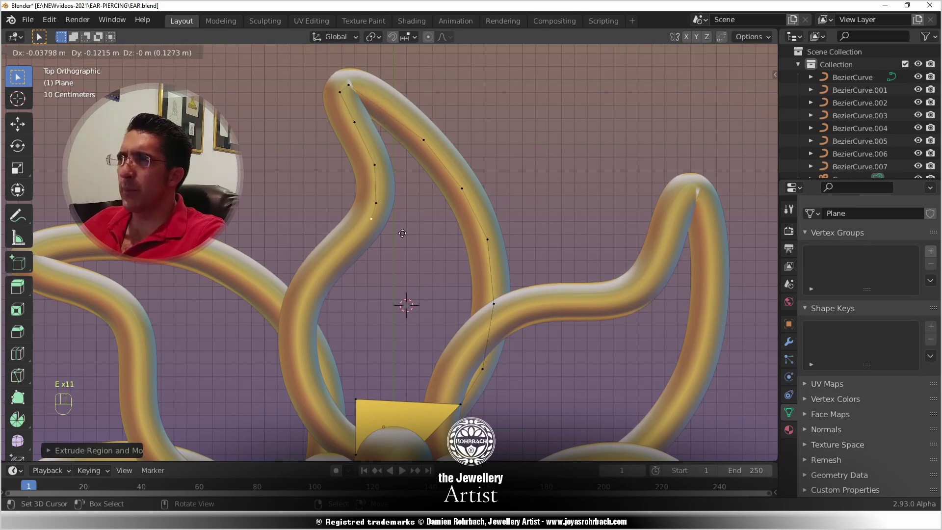
click(389, 250)
key(e)
click(351, 287)
key(e)
click(330, 319)
key(e)
click(321, 378)
shift+middle_drag(320, 377, 318, 235)
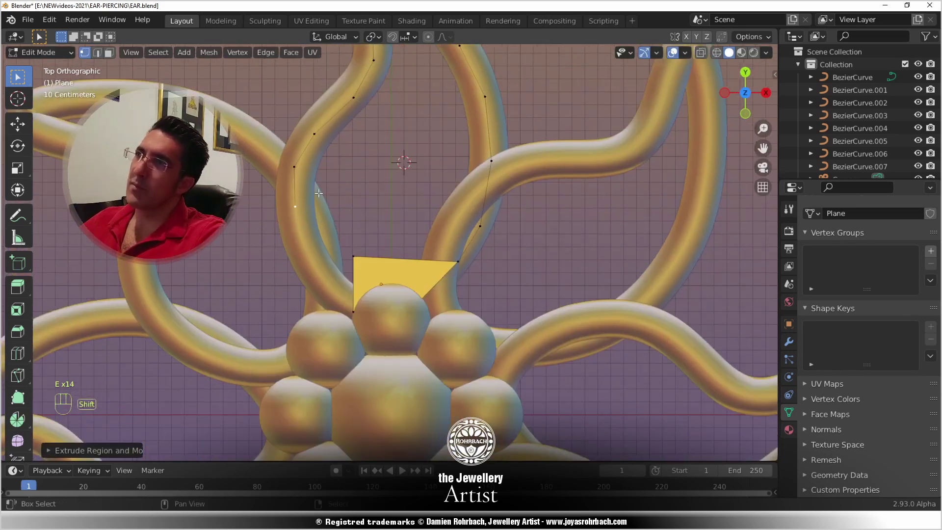
key(e)
click(321, 245)
key(e)
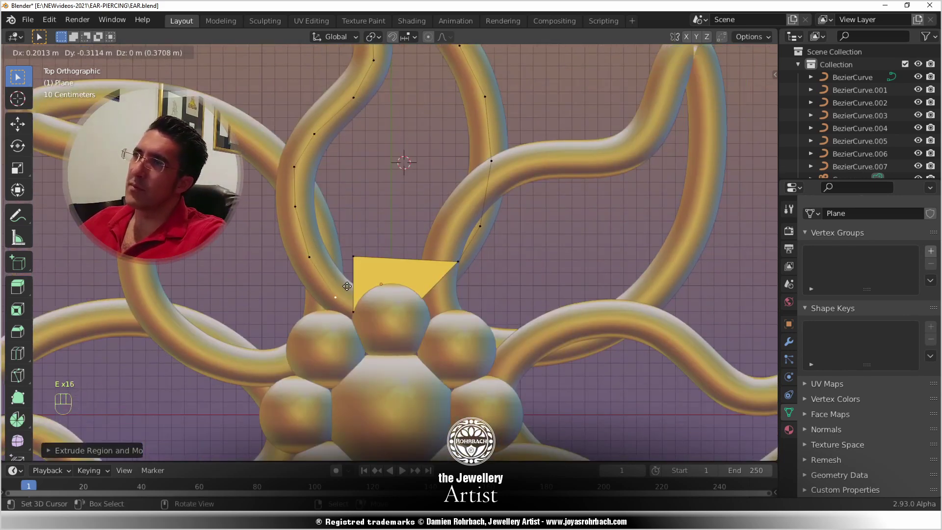
click(346, 286)
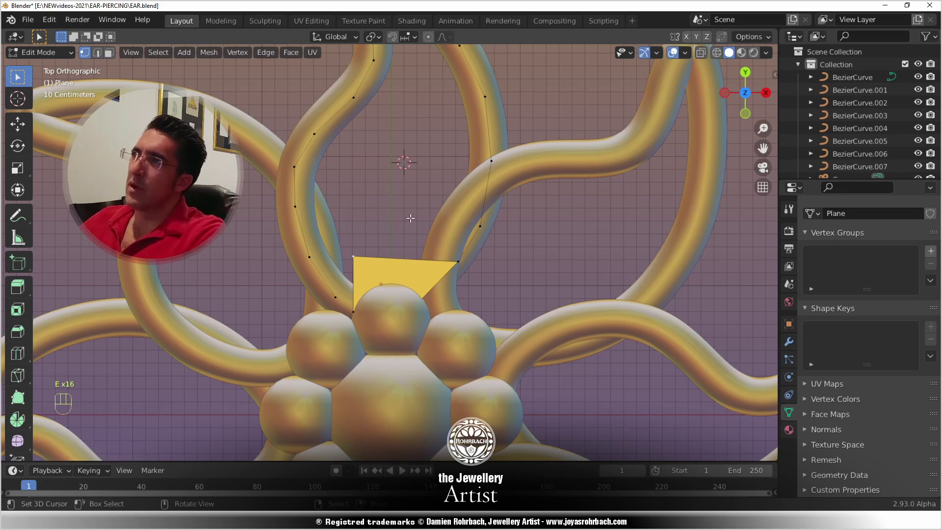
- Delete the plane's upper left vertex and close the outline with an edge from the last extruded vertex to the lower left corner
key(x)
click(338, 219)
right_click(332, 299)
shift+right_click(353, 312)
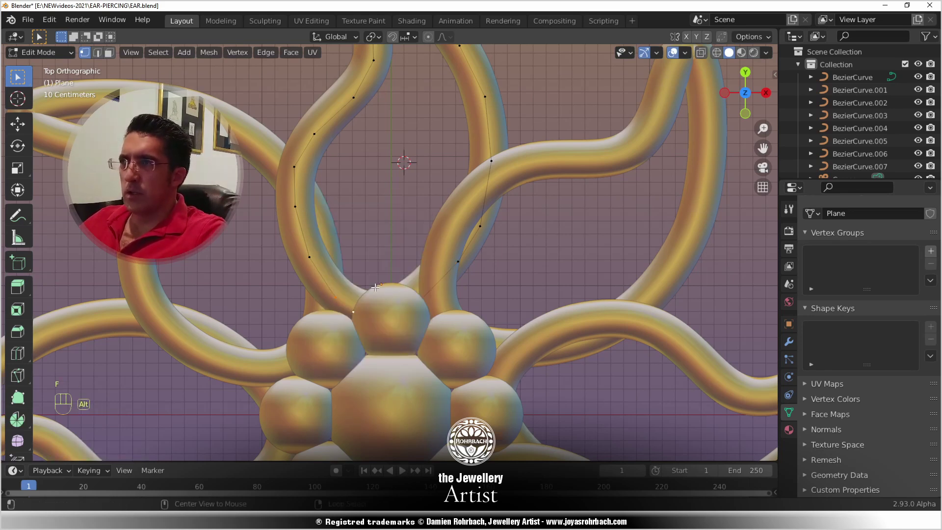
- Turn on X-ray, isolate the petal outline in local view, save the file and clear the selection
key(alt+z)
key(KP_Divide)
key(ctrl+s)
key(ctrl+s)
key(alt+a)
shift+middle_drag(394, 344, 370, 318)
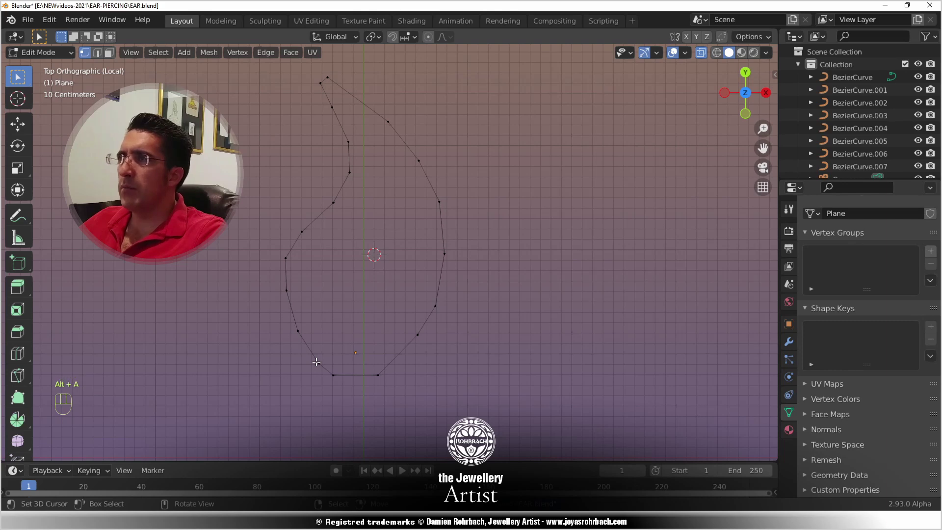
- Fill the petal outline with successive faces between opposite vertices, working from the tip down into the wide lower part
click(327, 108)
shift+click(328, 85)
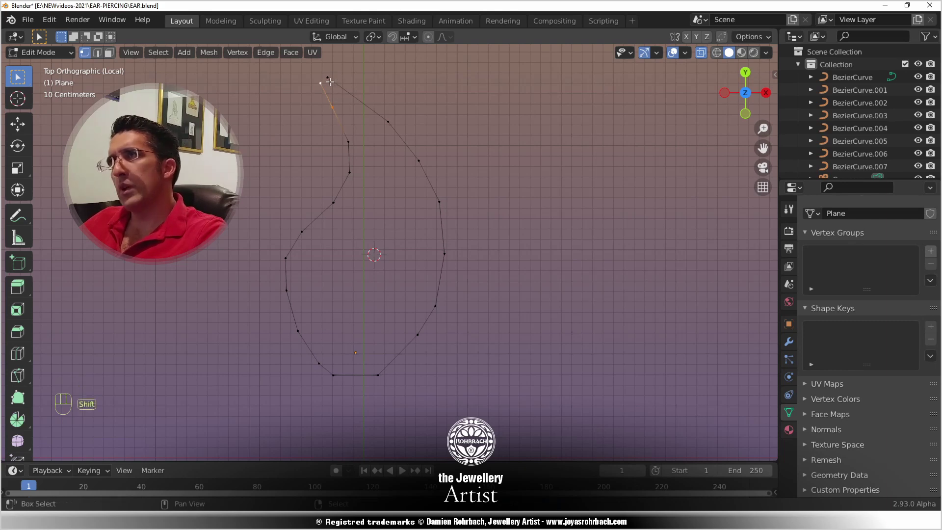
shift+click(387, 122)
key(f)
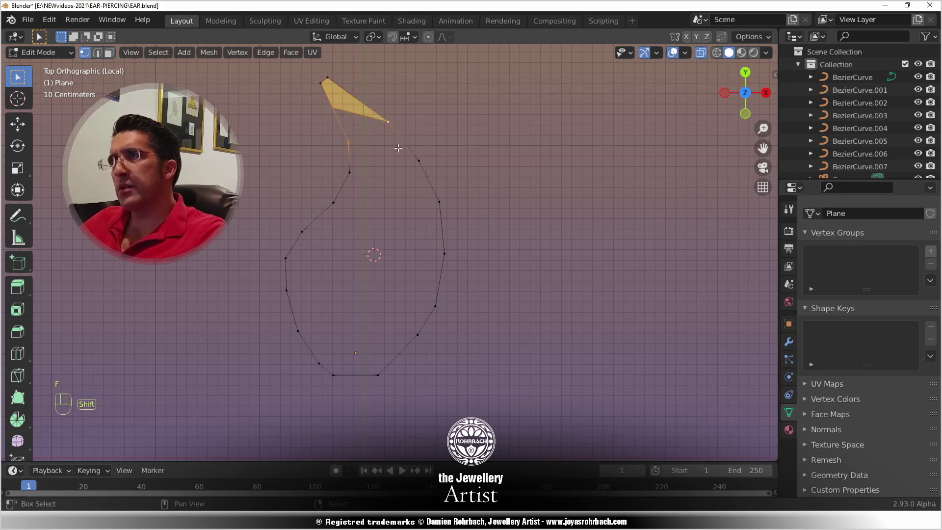
key(f)
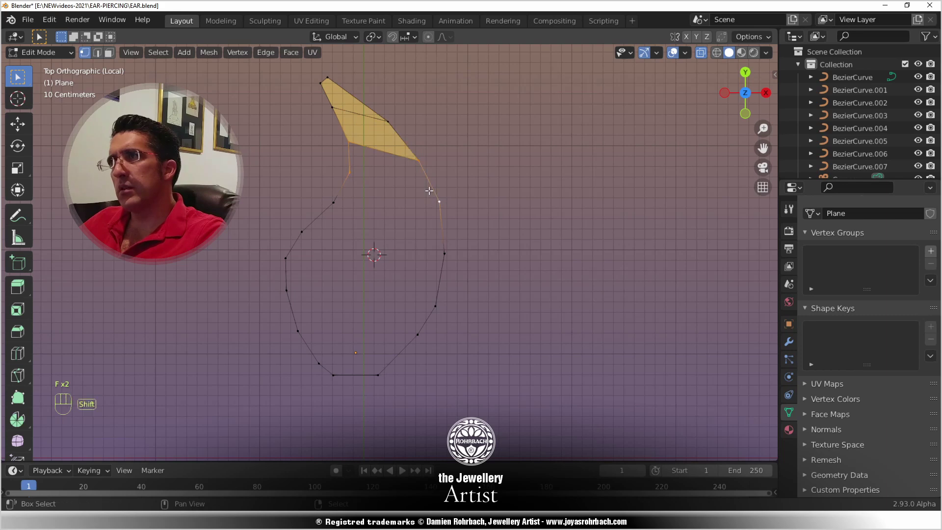
key(f)
key(f)
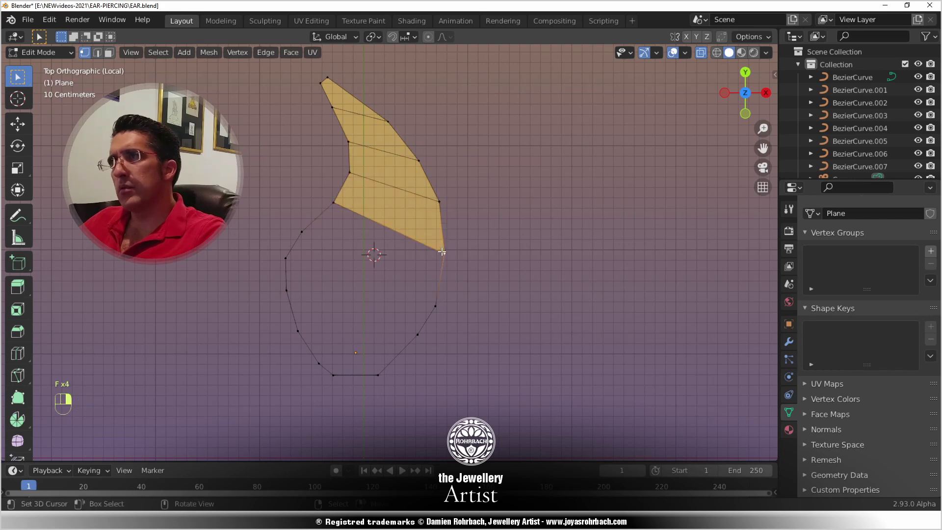
key(f)
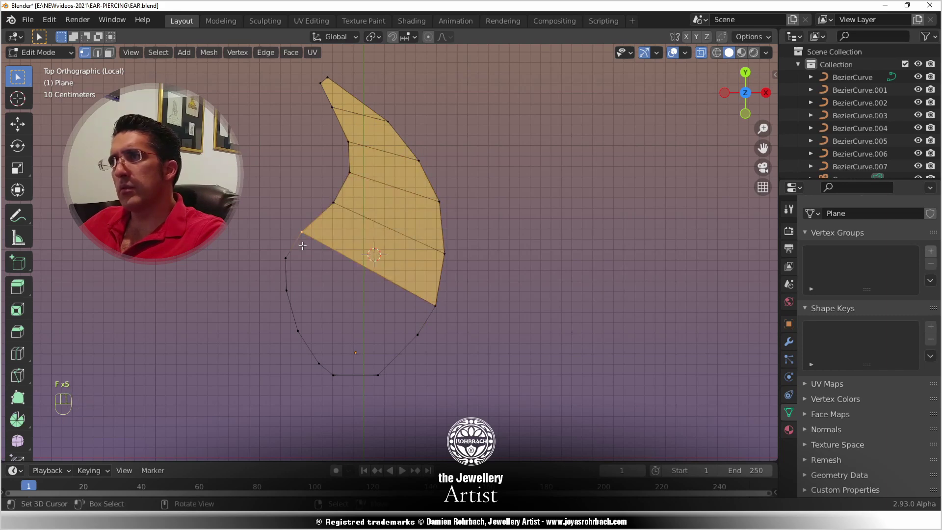
key(f)
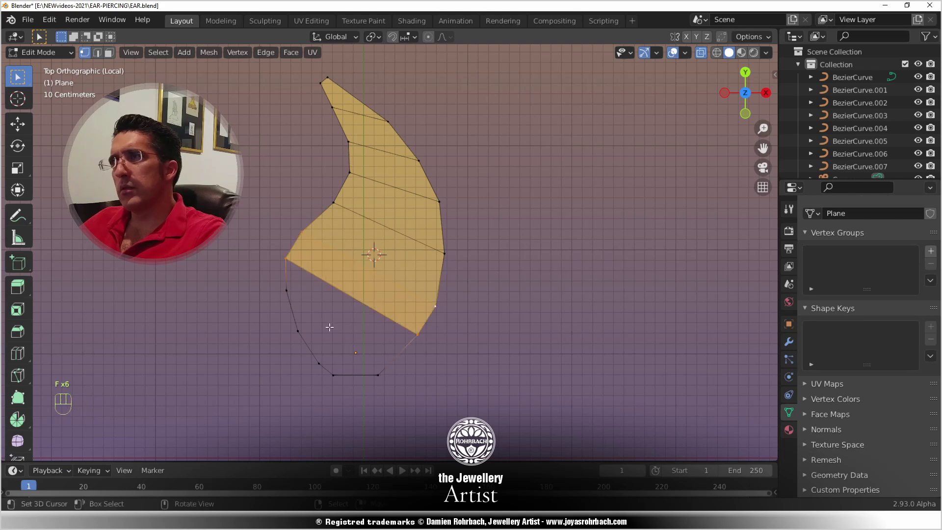
- Fill another face between the two left-side vertices, the lower right vertex and the right end of the base edge
right_click(287, 291)
shift+right_click(287, 259)
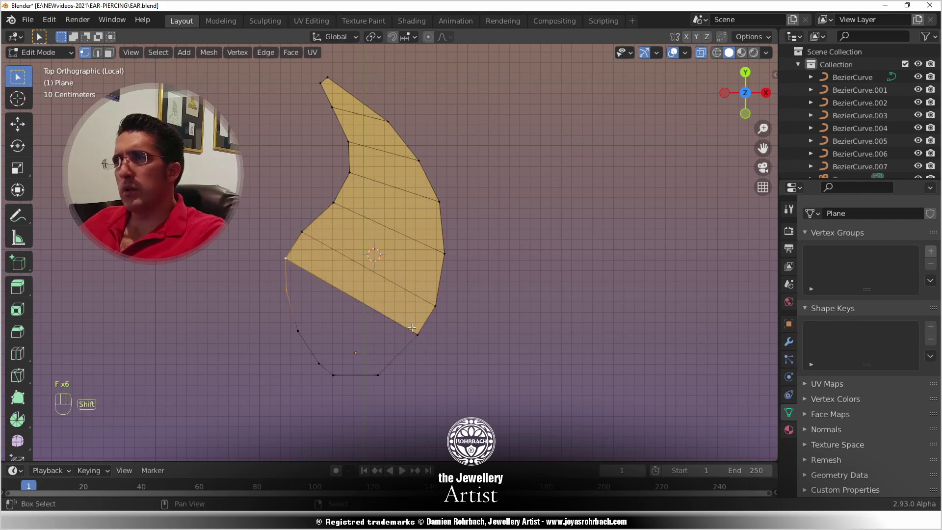
shift+right_click(379, 375)
key(f)
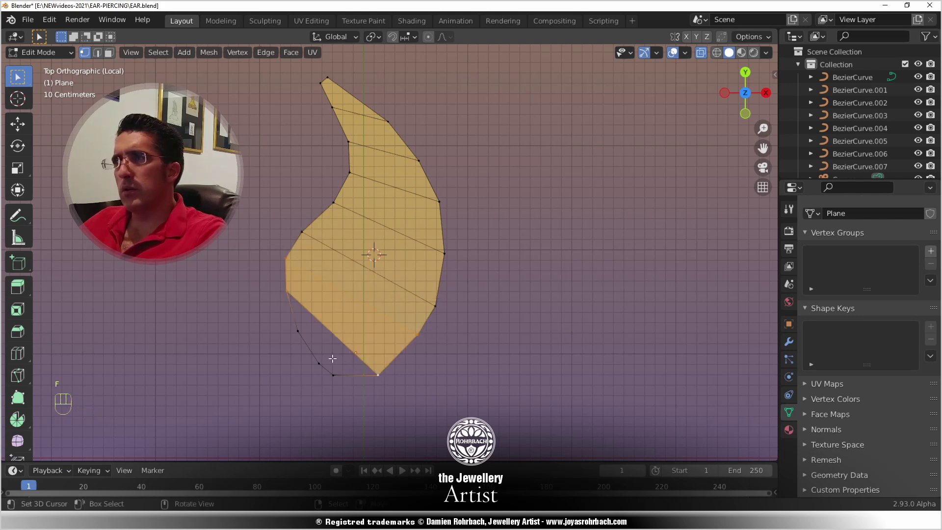
- Subdivide the petal outline's bottom edge once to add a midpoint vertex
right_click(300, 332)
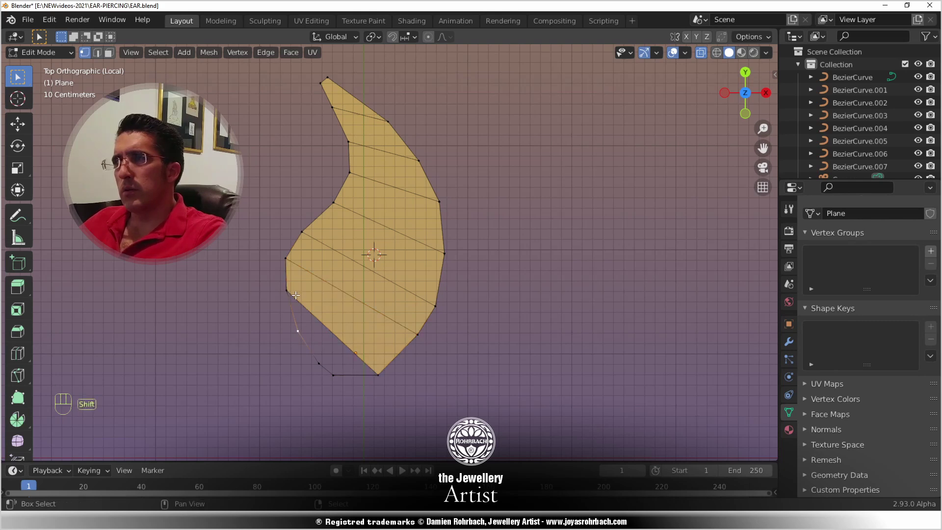
shift+right_click(333, 375)
shift+right_click(378, 375)
key(w)
click(441, 228)
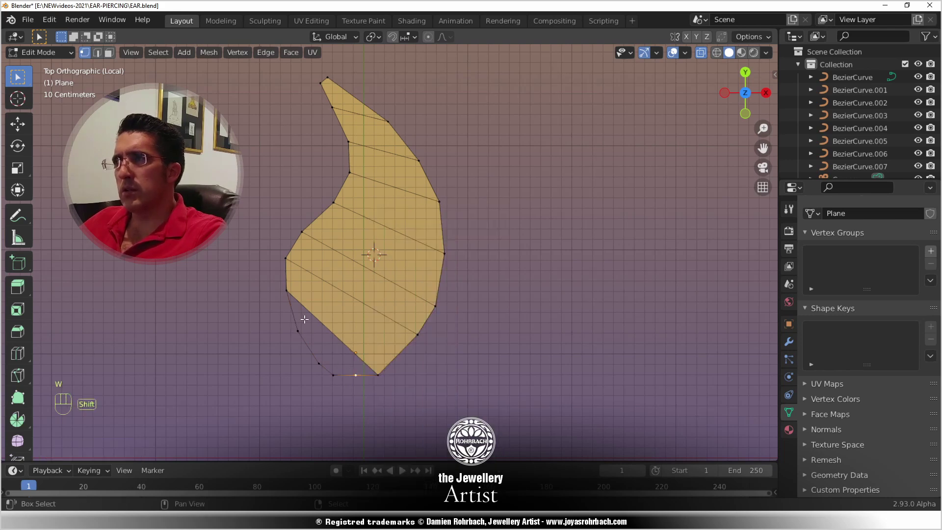
- Fill the remaining gap in the wide lower part of the petal with faces and return to Object Mode
key(f)
shift+right_click(328, 372)
key(f)
key(Tab)
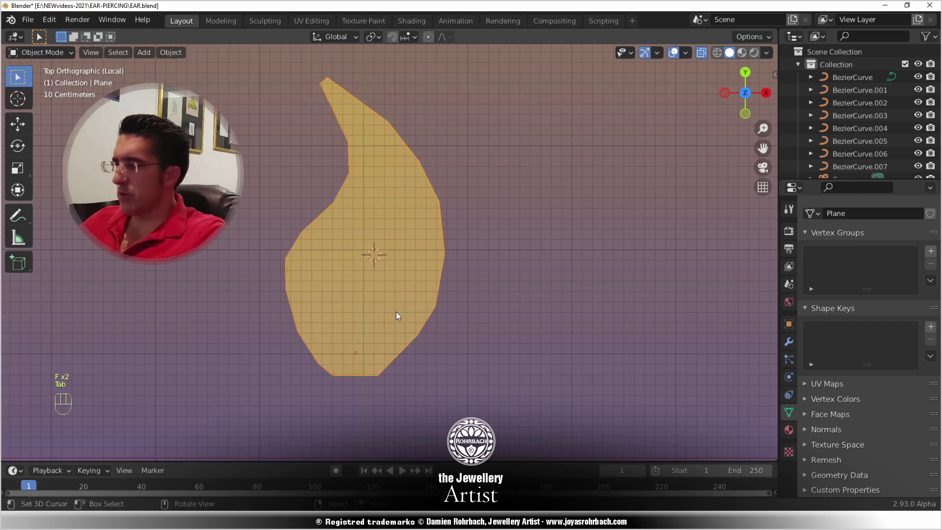
- Leave local view, save the file and turn off X-ray
key(KP_Divide)
key(ctrl+s)
key(alt+z)
- Lower the whole insert mesh about 0.3 m along Z so it sits inside the petal's wire frame
middle_drag(454, 363, 208, 278)
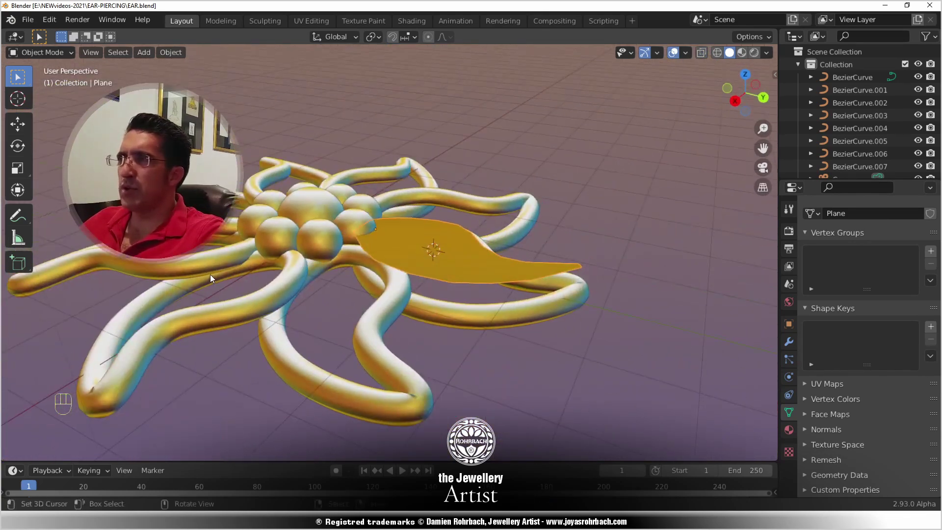
middle_drag(317, 325, 312, 270)
key(Tab)
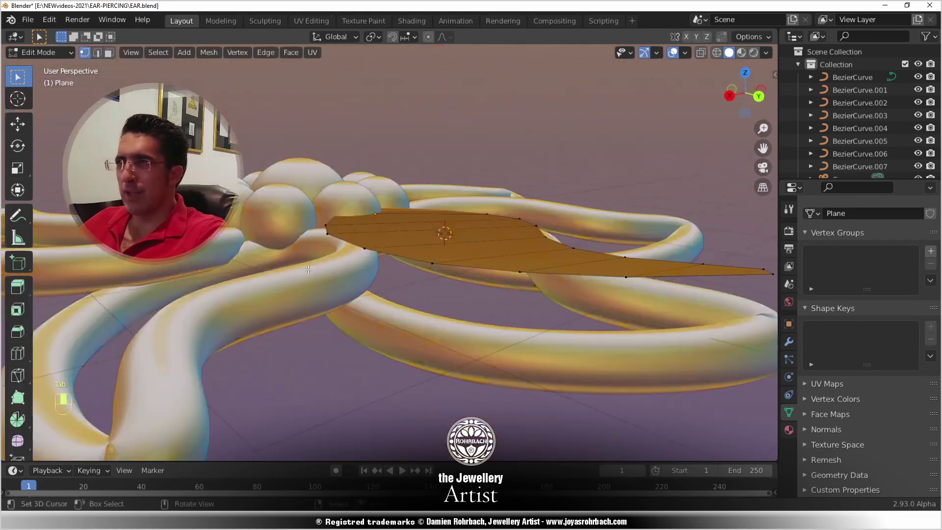
key(a)
key(g)
key(z)
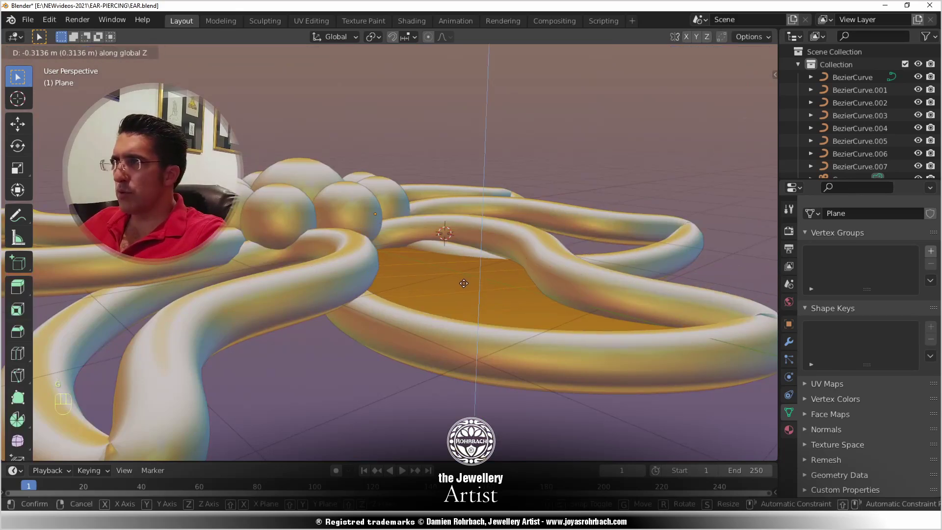
click(463, 280)
- Turn on X-ray and raise two vertices of the insert's outer edge along Z to follow the wire frame
middle_drag(486, 278, 417, 230)
key(alt+z)
click(435, 211)
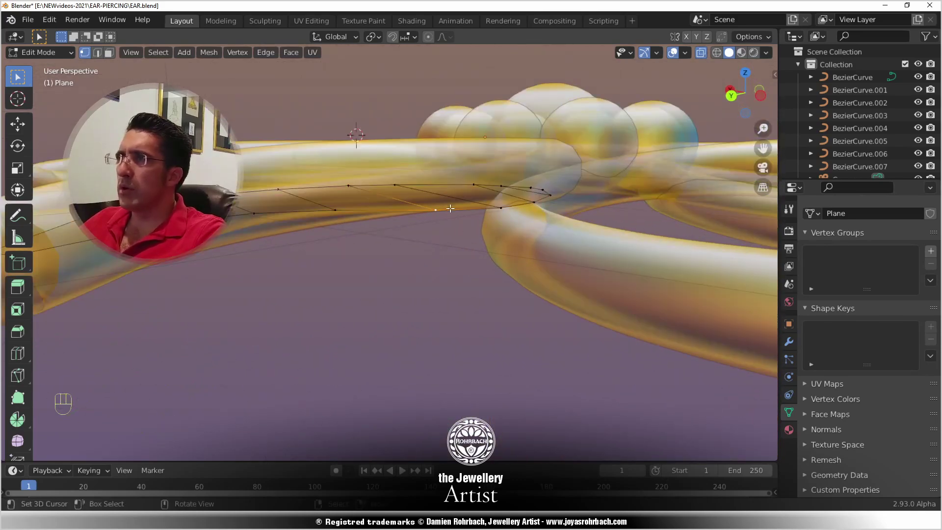
key(g)
key(z)
click(460, 163)
right_click(340, 208)
key(g)
key(z)
click(365, 172)
- Raise the following outer-edge vertices along Z one by one towards the petal tip
right_click(257, 213)
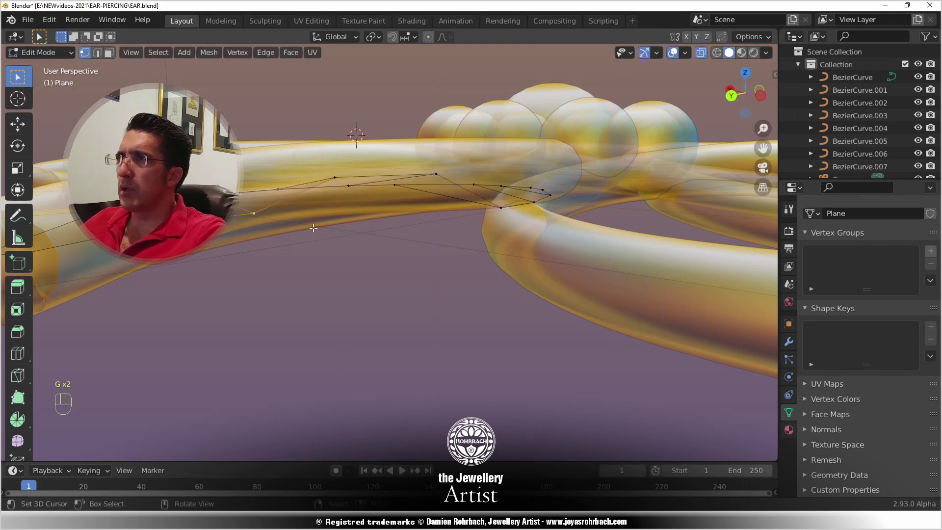
key(g)
key(z)
click(310, 196)
right_click(240, 221)
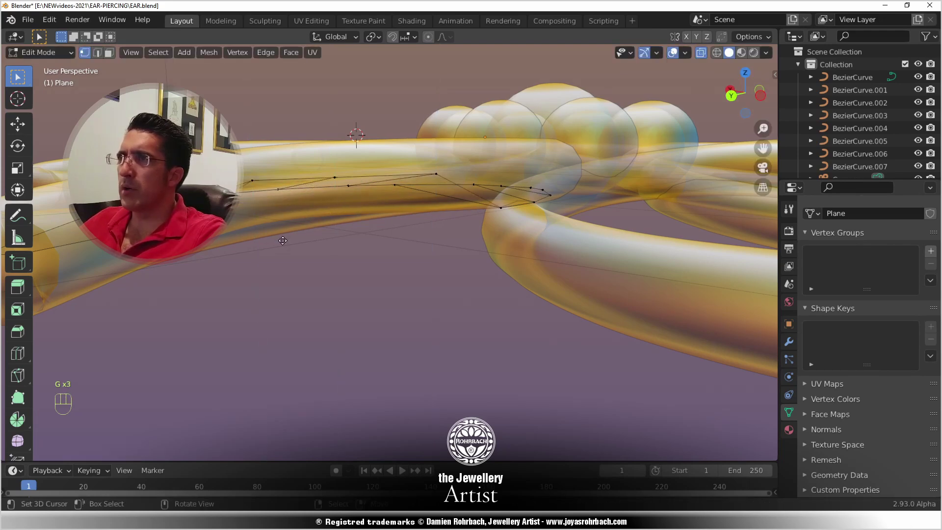
key(g)
key(z)
click(274, 218)
right_click(84, 242)
key(g)
key(z)
click(318, 235)
- Raise three more edge vertices along Z, working back towards the spheres at the petal's wide end
middle_drag(474, 215, 373, 219)
right_click(319, 226)
key(g)
key(z)
click(375, 197)
right_click(392, 232)
key(g)
key(z)
click(409, 206)
right_click(495, 236)
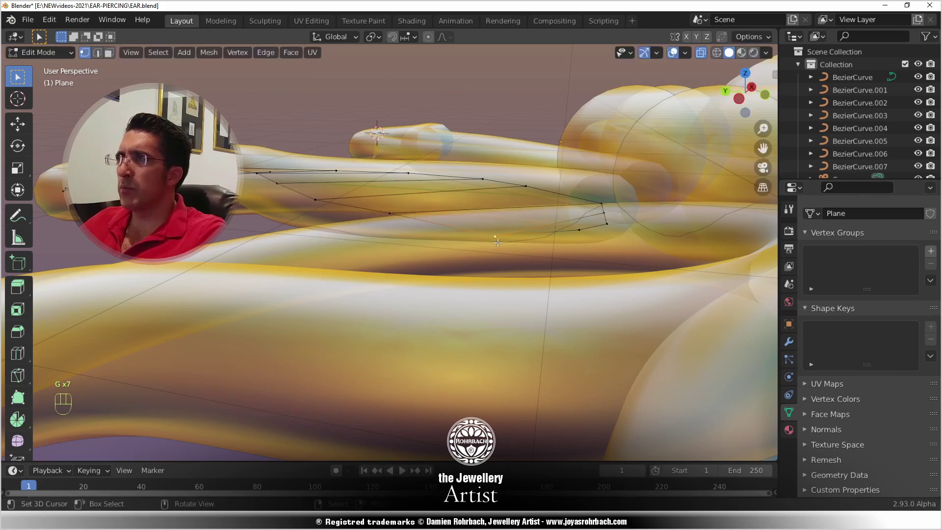
key(g)
key(z)
click(520, 230)
- Activate the Move tool and raise two edge vertices of the insert along Z to fit the frame
scroll(518, 230, down, 5)
middle_drag(486, 231, 326, 209)
right_click(326, 209)
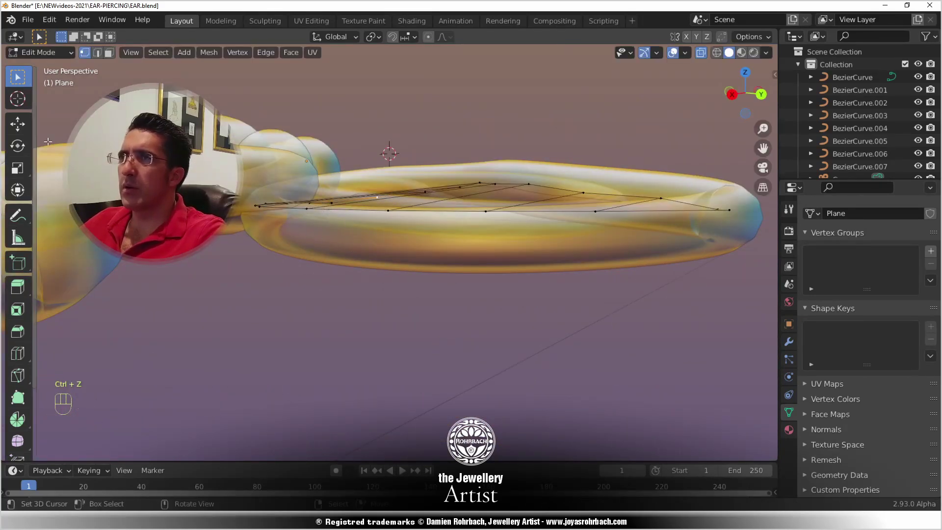
click(17, 124)
middle_drag(517, 148, 378, 227)
key(alt+z)
key(alt+z)
drag(379, 228, 314, 215)
right_click(346, 257)
right_click(307, 263)
right_click(444, 260)
drag(452, 224, 452, 213)
right_click(515, 269)
drag(519, 226, 520, 220)
- Lower the middle vertex of the near edge along Z and slightly raise two vertices of the far edge
mouse_move(491, 245)
middle_down()
mouse_move(418, 305)
mouse_move(485, 255)
middle_up()
right_click(512, 235)
drag(516, 198, 515, 205)
right_click(408, 168)
drag(409, 147, 408, 140)
right_click(538, 164)
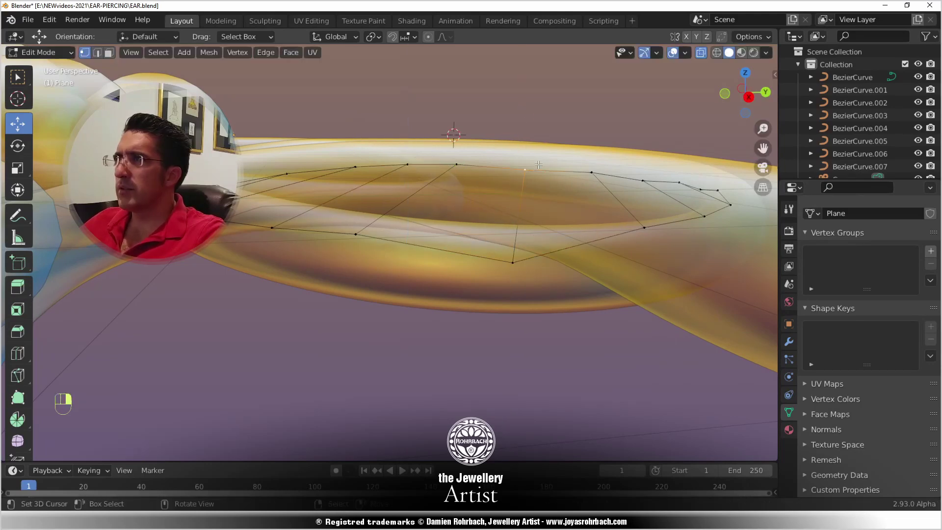
drag(529, 147, 528, 145)
- Lower two near-edge vertices on the sphere side of the middle vertex along Z
right_click(369, 229)
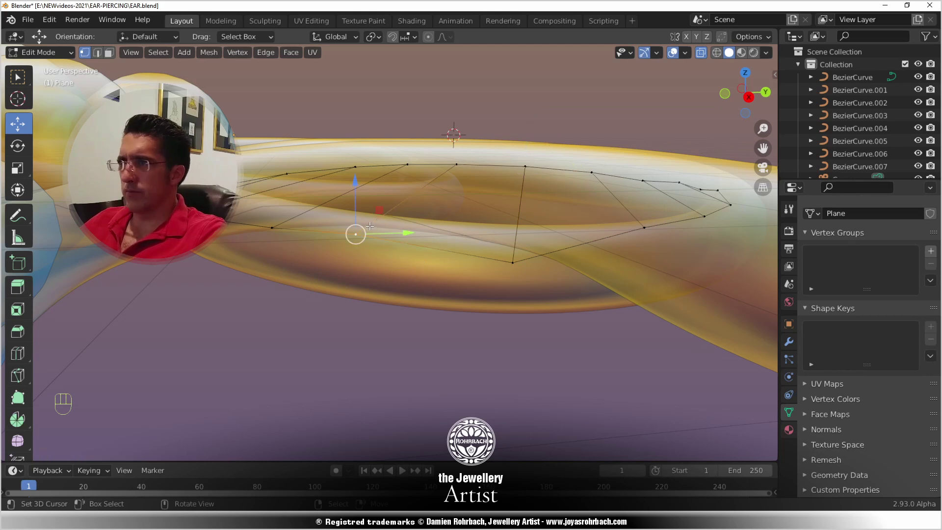
drag(357, 194, 358, 212)
right_click(273, 227)
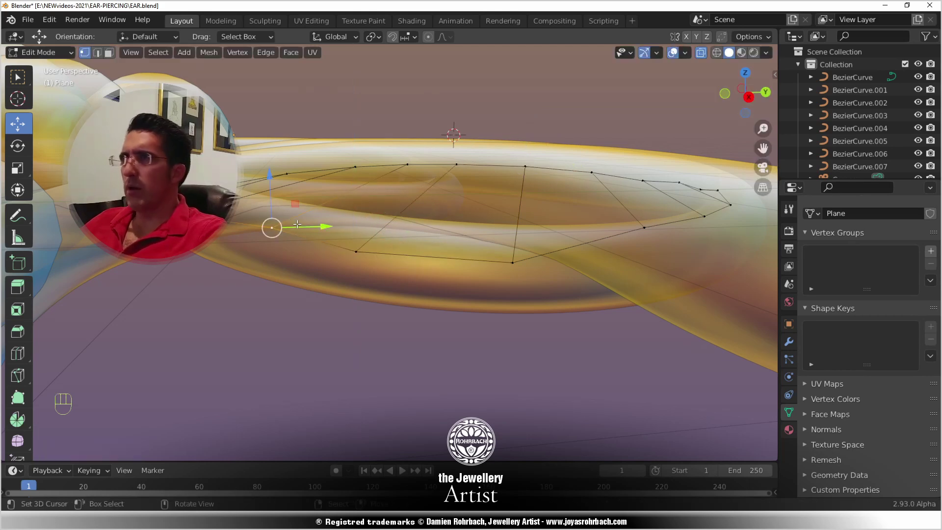
drag(273, 195, 273, 209)
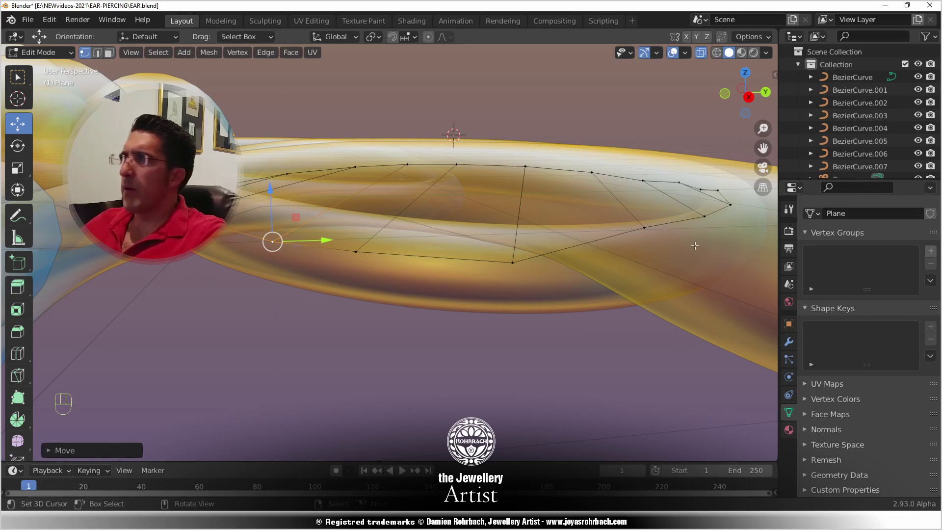
- Lower two near-edge vertices on the opposite side of the middle vertex along Z
right_click(640, 222)
drag(653, 182, 652, 207)
right_click(704, 215)
drag(710, 178, 712, 183)
- Check the insert in solid view, and slightly raise a far-edge vertex and a vertex at the tip along Z
middle_drag(711, 183, 427, 263)
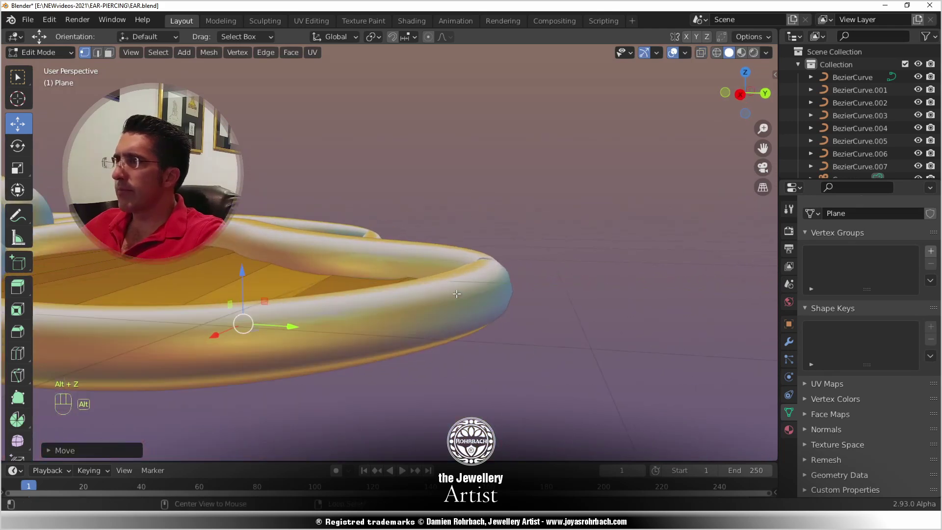
key(alt+z)
key(alt+z)
drag(355, 262, 354, 258)
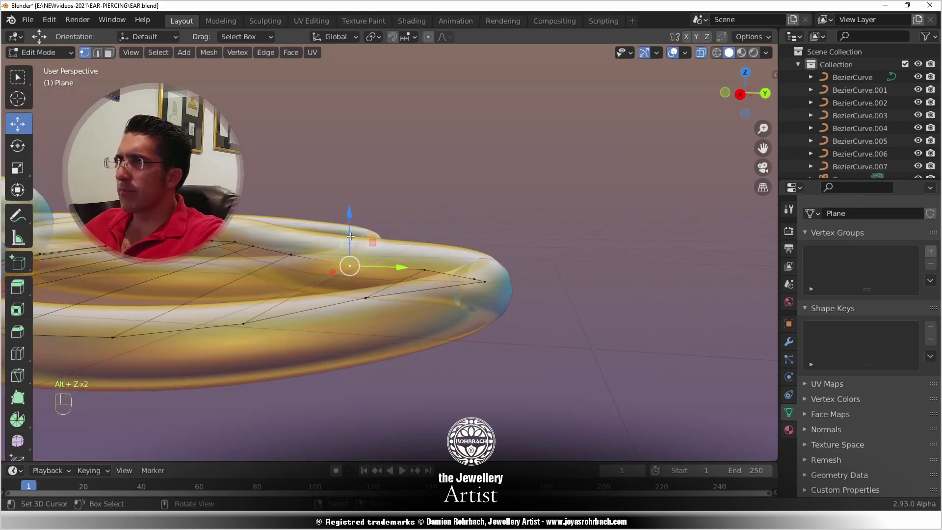
click(474, 280)
drag(475, 239, 476, 233)
- Lower the near-edge vertex beside the petal tip along Z and adjust the vertex before it
scroll(366, 289, down, 3)
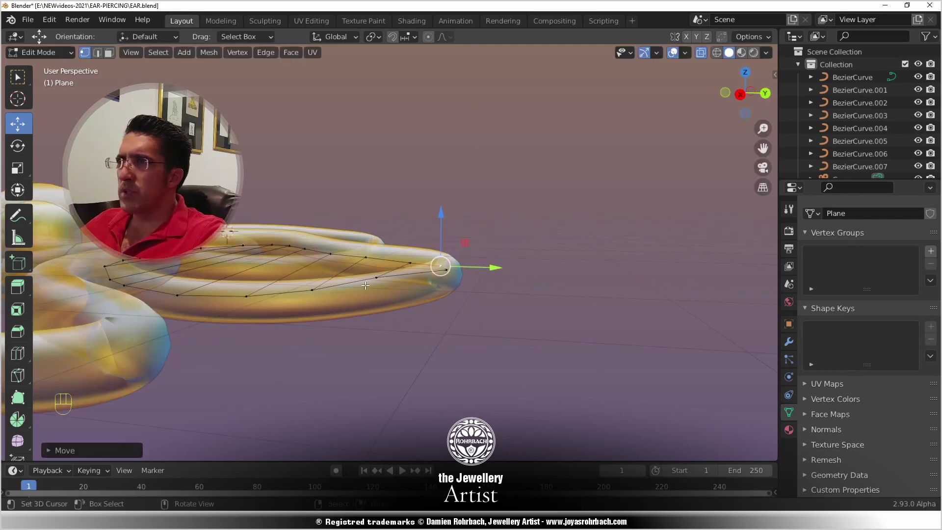
click(375, 277)
drag(375, 238, 377, 248)
click(312, 289)
drag(309, 265, 307, 265)
- Return to Object Mode, save the file and turn off X-ray
key(Tab)
key(ctrl+s)
key(ctrl+s)
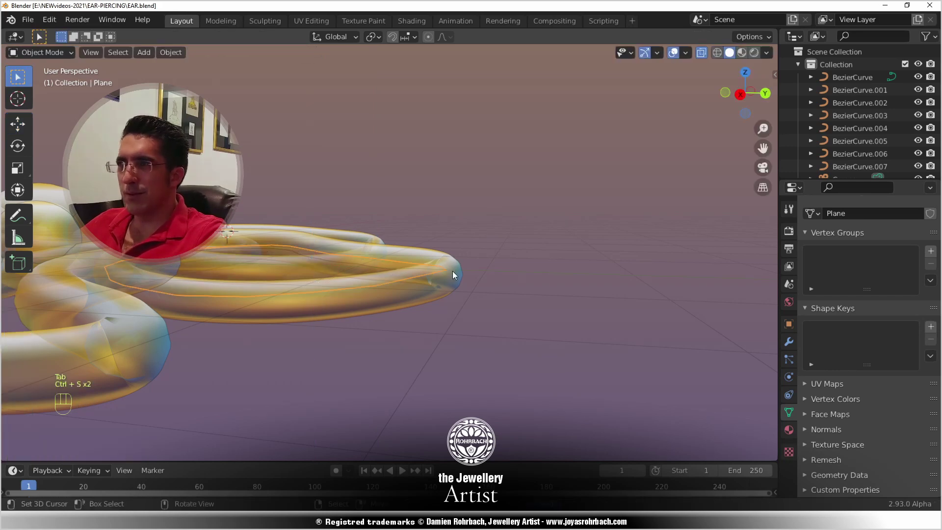
key(alt+z)
- Add a Solidify modifier to the petal insert with thickness 1 m, offset 1 and Even Thickness enabled
click(790, 341)
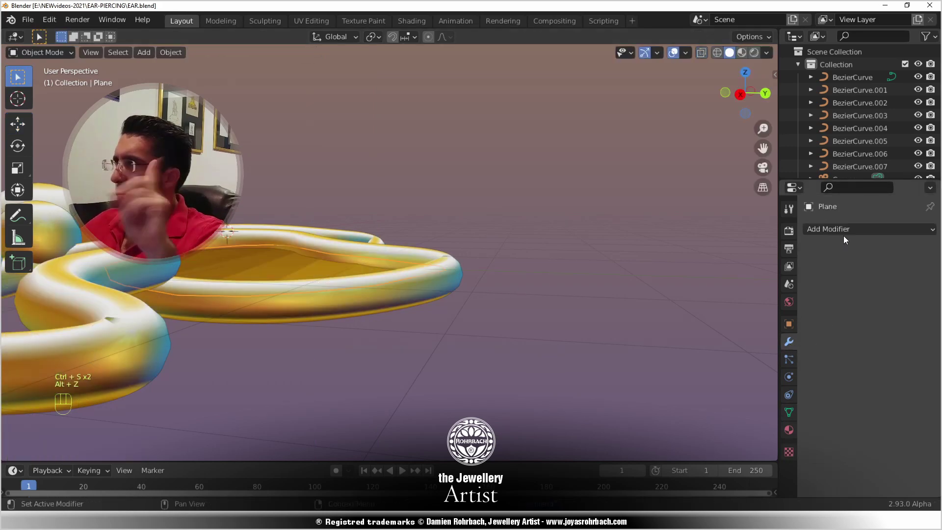
click(840, 234)
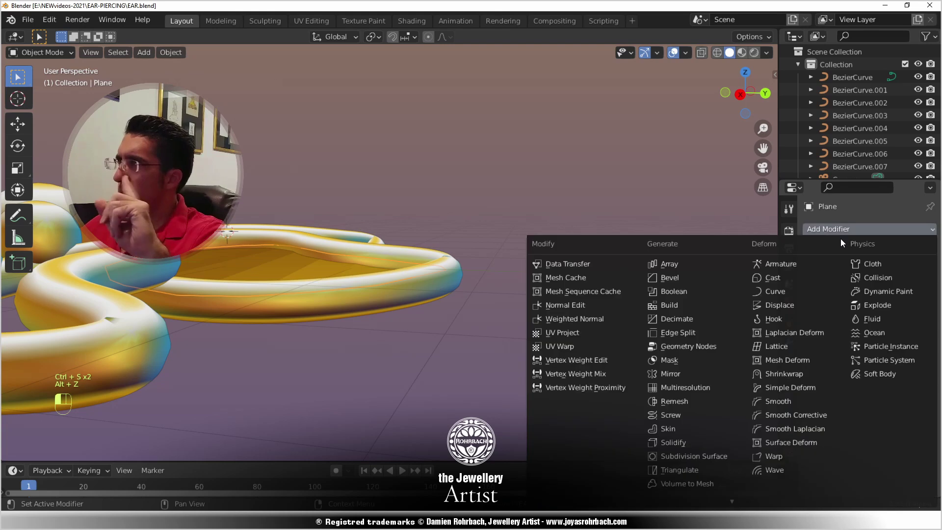
click(687, 443)
click(878, 300)
text(1)
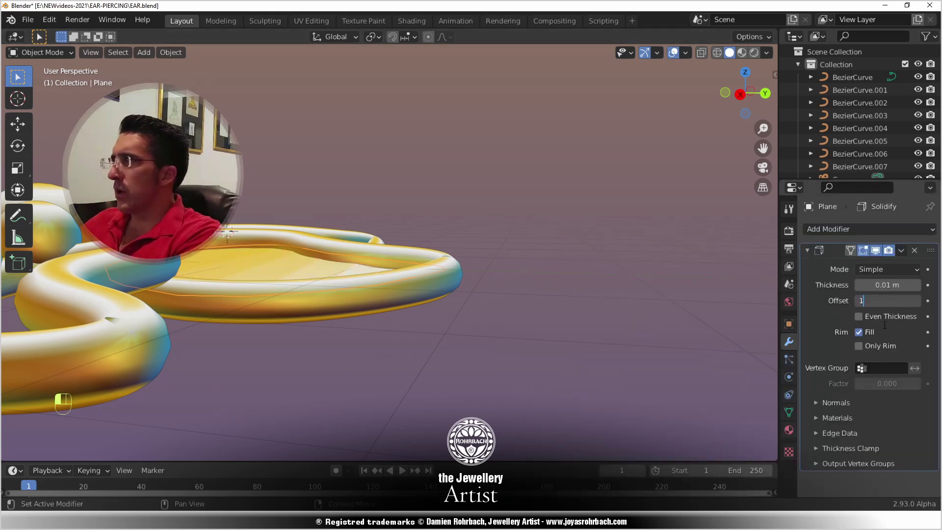
drag(886, 285, 887, 285)
- Flip the normals of all the insert's faces, return to Object Mode and save the file
middle_drag(423, 360, 426, 314)
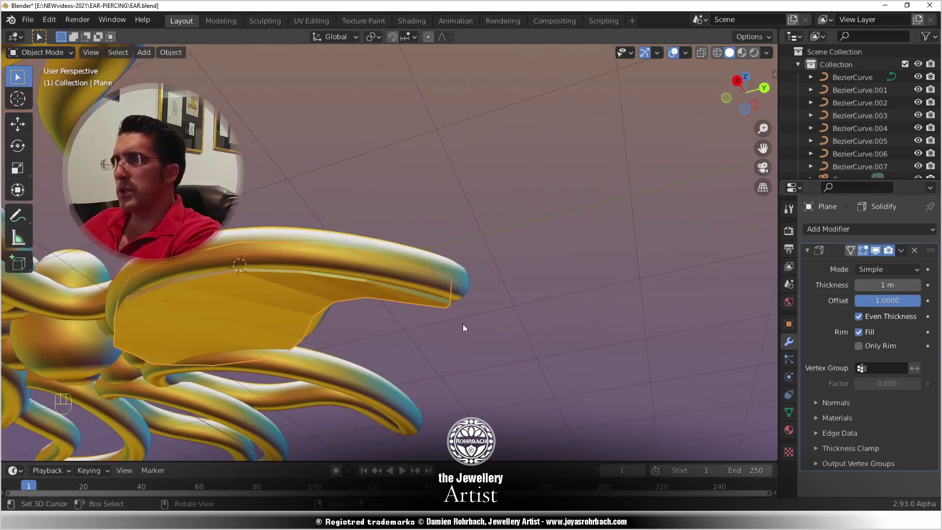
key(Tab)
key(a)
middle_drag(466, 331, 289, 127)
click(208, 52)
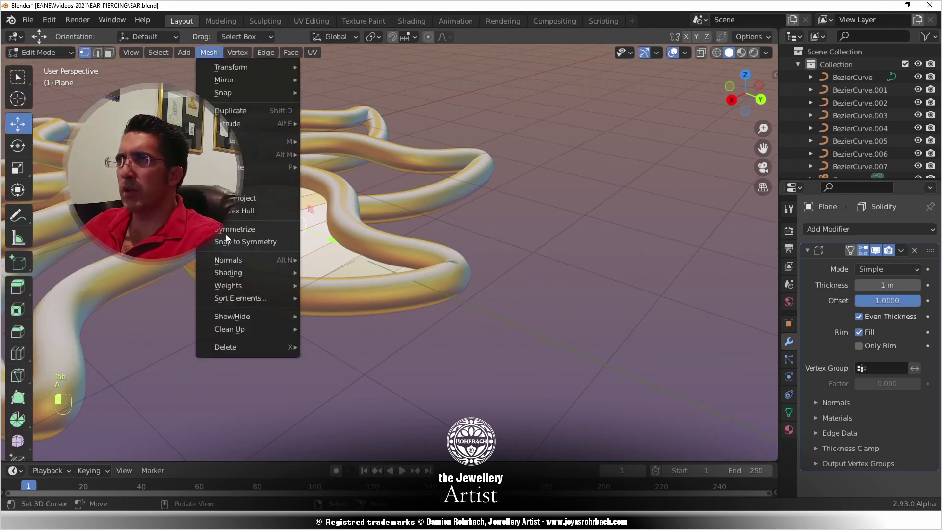
mouse_move(232, 258)
click(342, 253)
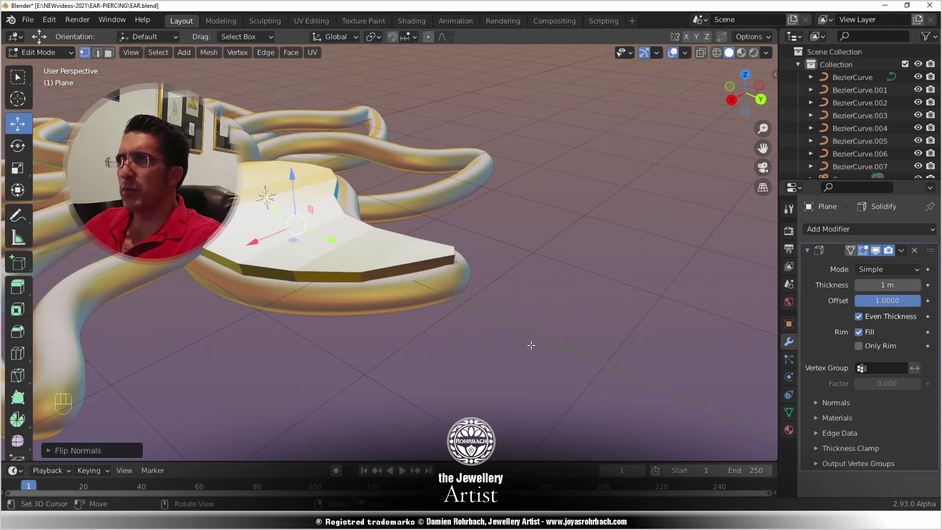
key(Tab)
middle_drag(507, 381, 436, 255)
key(ctrl+s)
- Adjust the positions of the insert's lower edge vertices in Edit Mode with X-ray so they stay inside the frame
key(Tab)
drag(440, 251, 438, 269)
key(alt+z)
middle_drag(447, 320, 414, 229)
click(385, 350)
drag(355, 320, 328, 295)
click(326, 338)
click(484, 355)
drag(480, 312, 481, 305)
key(alt+z)
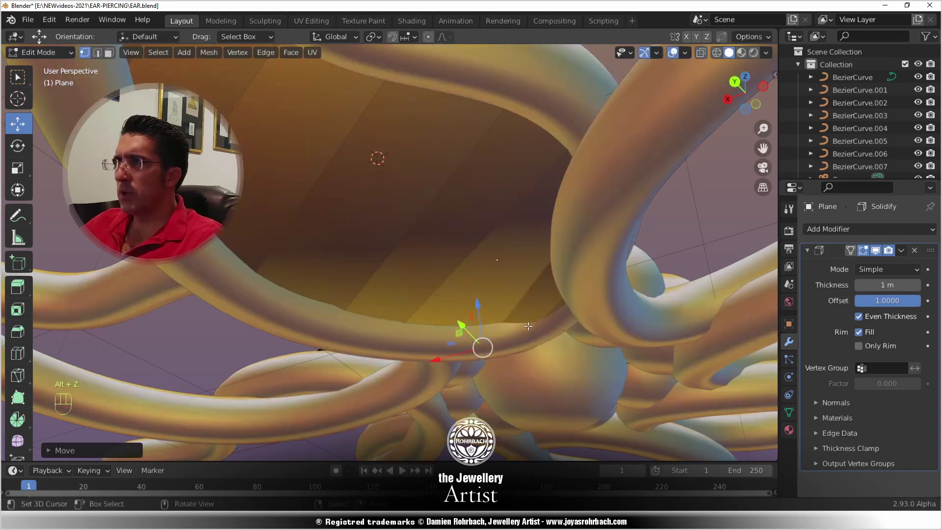
- Move the vertex at the insert's wide end, beside the small sphere, so it sits within the wire frame
key(alt+z)
middle_drag(560, 327, 325, 241)
key(g)
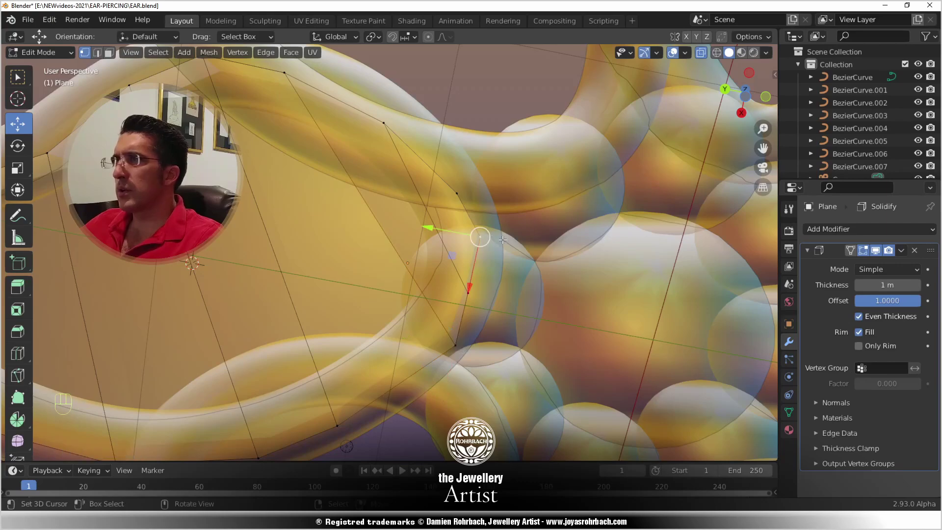
click(494, 251)
- Lower another edge vertex of the insert slightly along Z and check the fit from the side
key(alt+z)
middle_drag(492, 252, 444, 375)
key(alt+z)
click(314, 292)
key(alt+z)
drag(314, 253, 314, 261)
scroll(356, 262, down, 3)
shift+middle_drag(357, 262, 411, 186)
scroll(412, 295, down, 5)
middle_drag(413, 431, 413, 352)
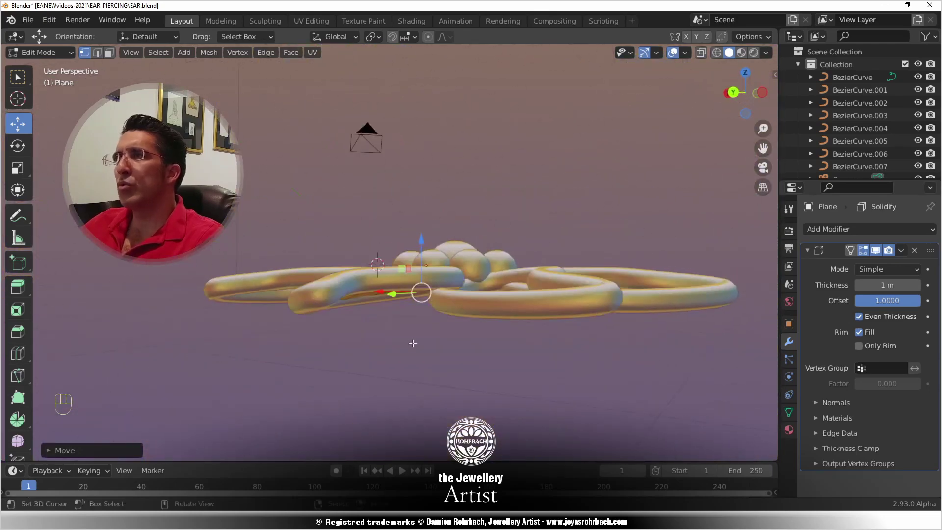
- Return to Object Mode and set the Solidify thickness to 0.5 m
key(Tab)
middle_drag(413, 276, 370, 321)
scroll(371, 321, up, 3)
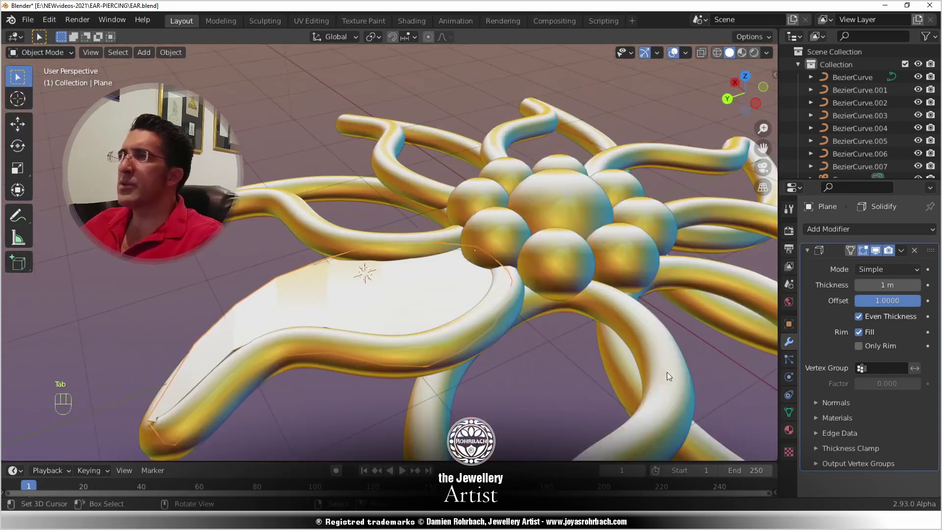
click(883, 282)
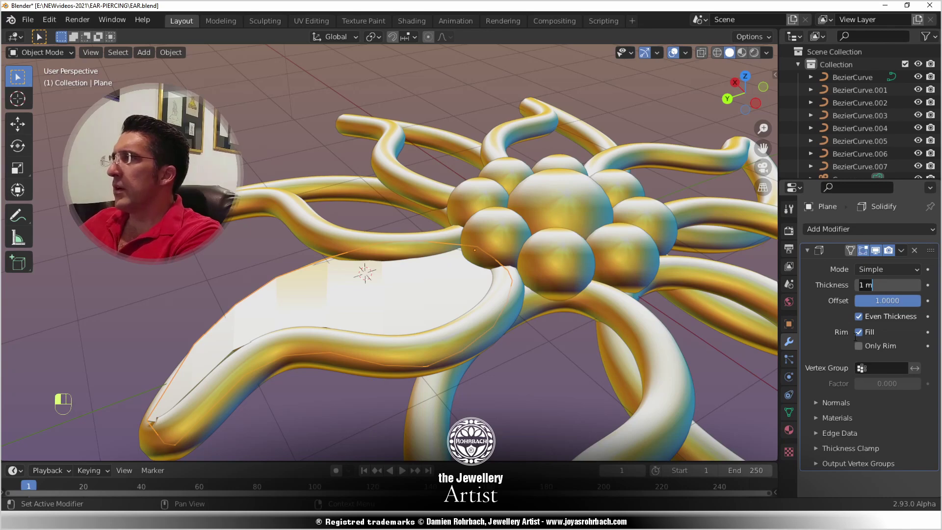
key(Return)
- Apply Shade Smooth to the petal insert and save the file
middle_drag(564, 246, 323, 272)
scroll(390, 222, up, 2)
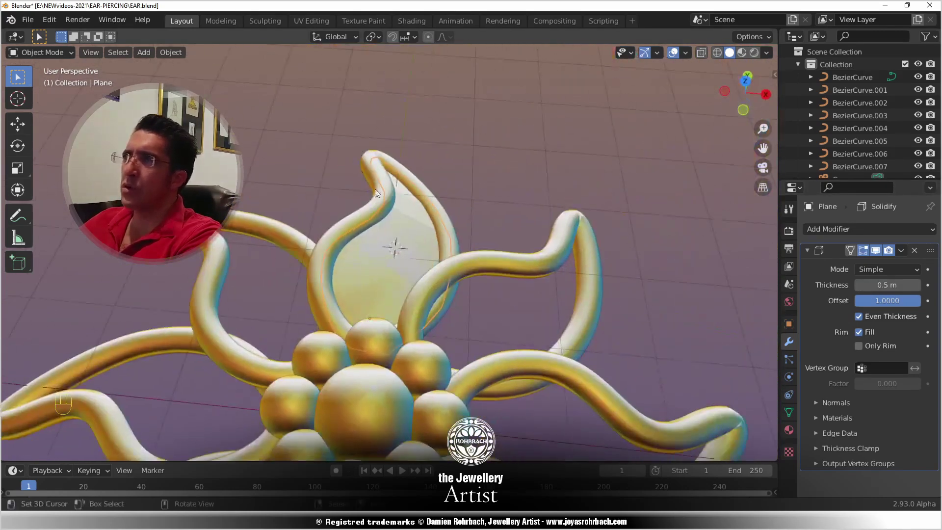
scroll(391, 221, up, 2)
click(170, 52)
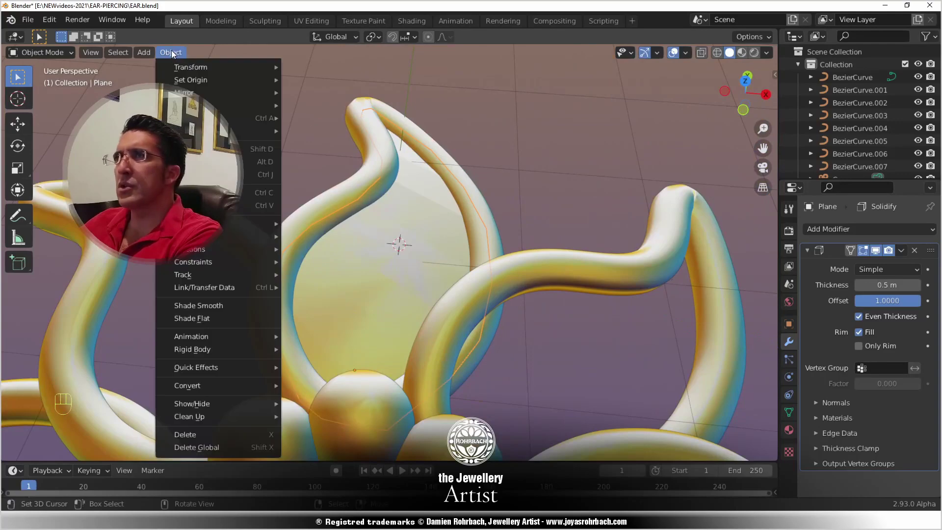
click(218, 306)
middle_drag(317, 326, 284, 316)
key(ctrl+s)
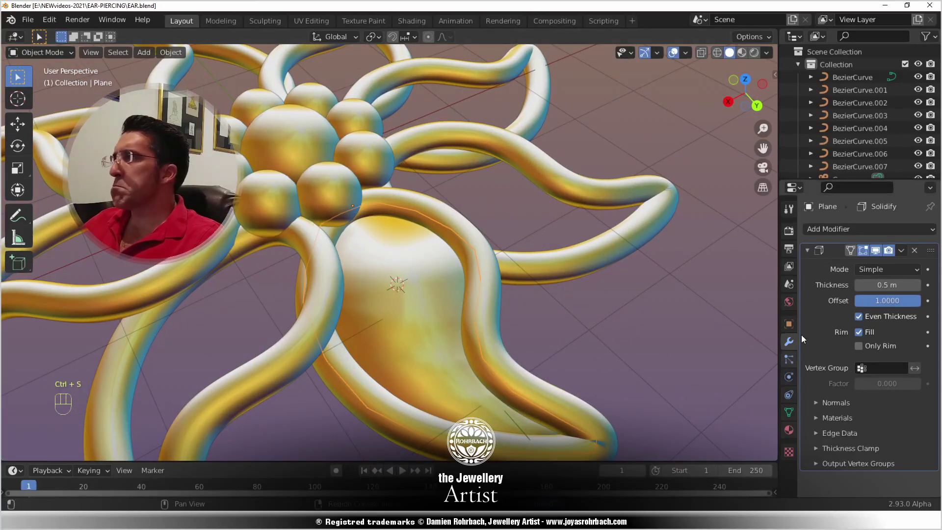
- Add a Subdivision Surface modifier to the petal insert
click(829, 231)
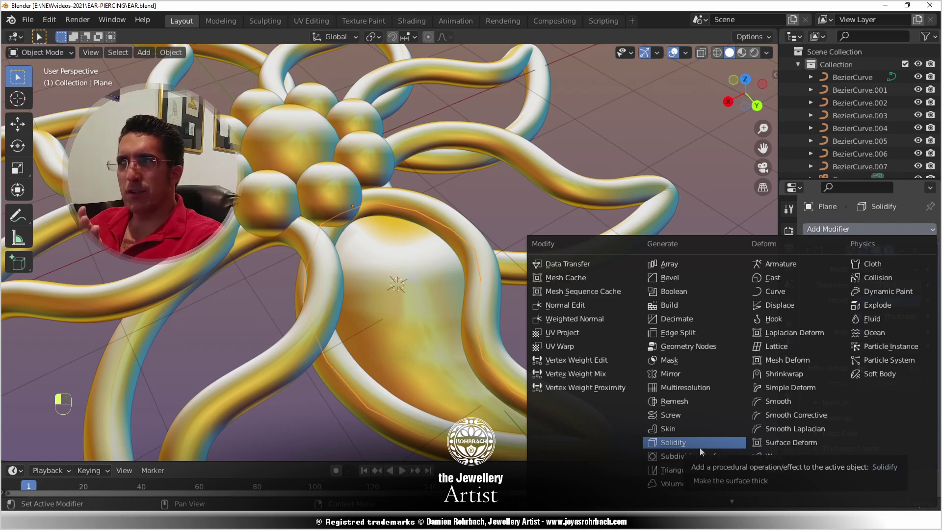
click(680, 454)
middle_drag(680, 449, 278, 353)
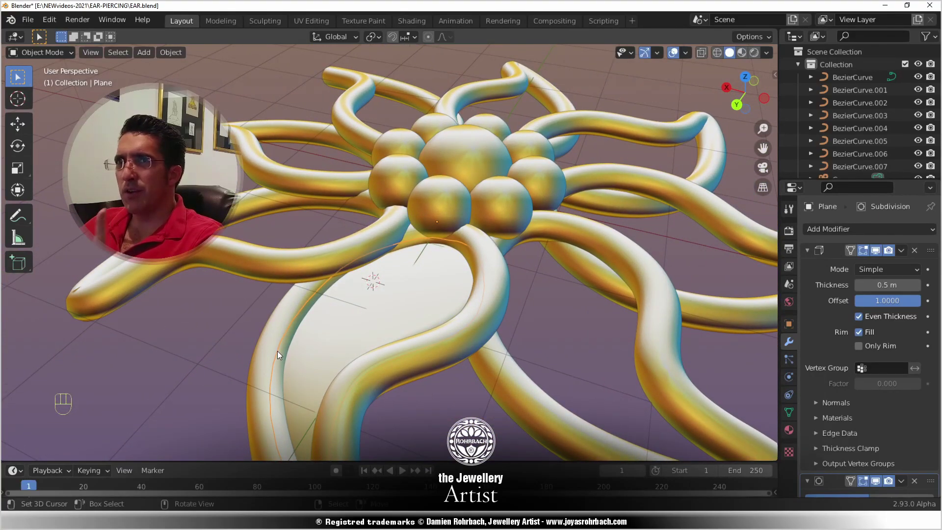
- Set the petal insert's Solidify thickness to 0.65 m, check it from several angles and save the file
click(893, 287)
key(BackSpace)
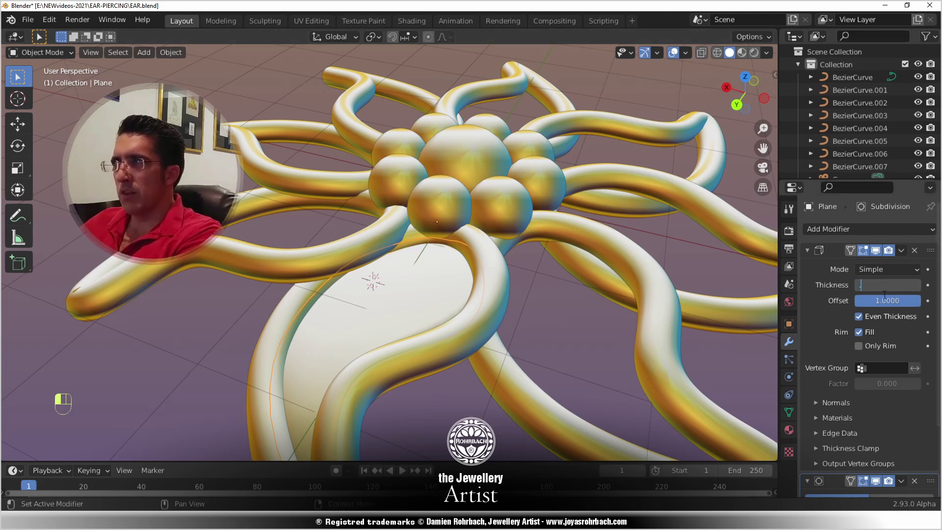
text(.65)
key(Return)
middle_drag(373, 314, 465, 347)
middle_drag(369, 311, 393, 326)
key(ctrl+s)
- Apply the object transform to the petal insert and inspect its thickness from above and from the side
key(KP_7)
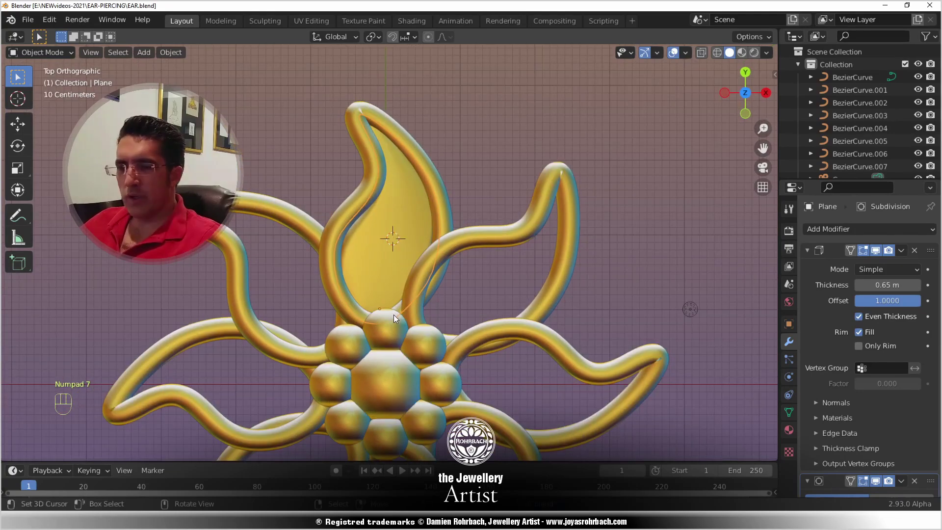
key(ctrl+a)
click(392, 315)
shift+middle_drag(401, 334, 417, 276)
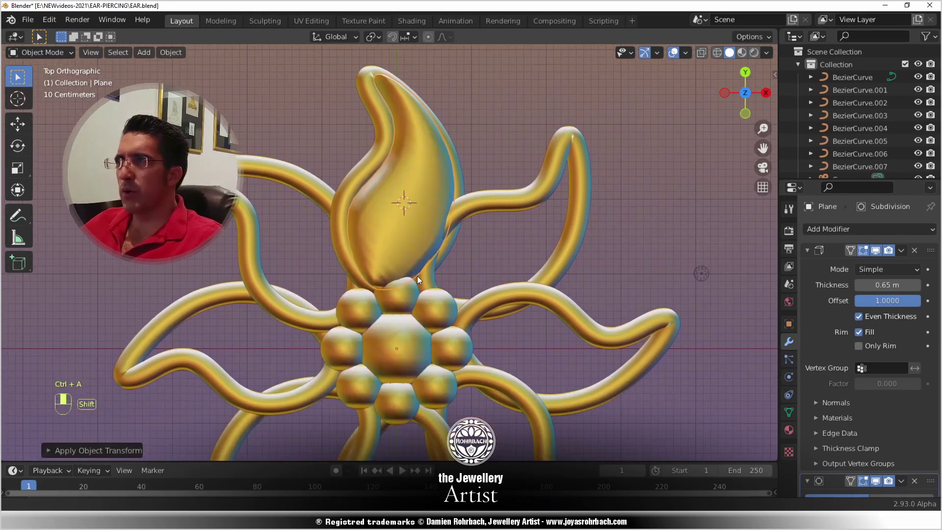
middle_drag(424, 368, 273, 163)
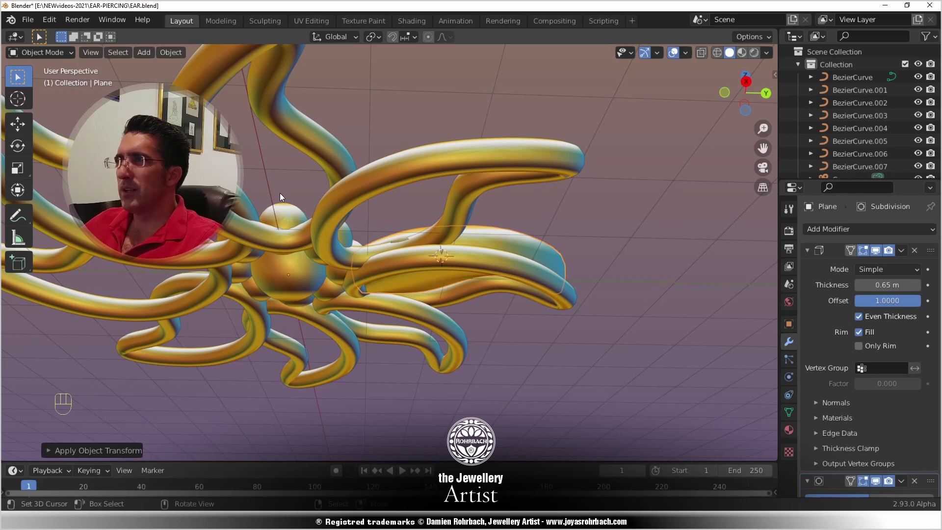
- Reduce the petal insert's Solidify thickness to 0.32 m and check it from below
double_click(876, 284)
text(.3)
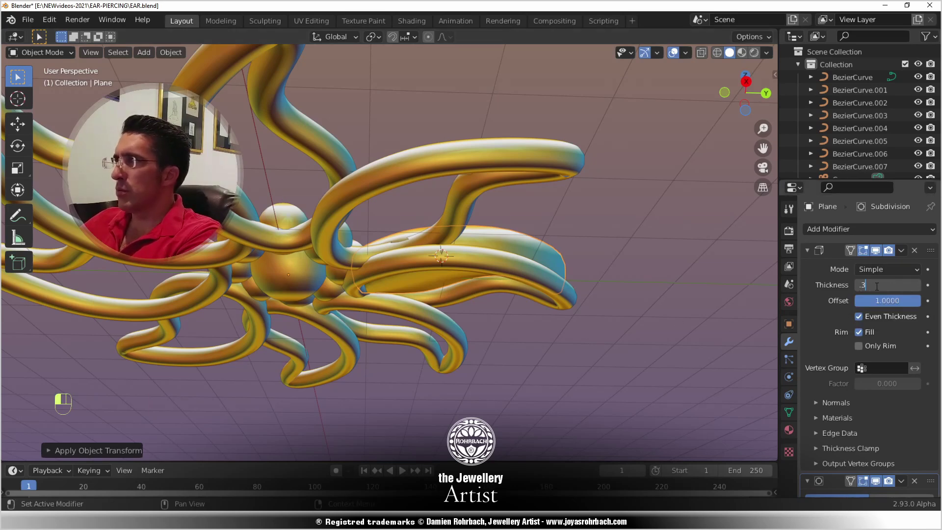
text(2)
key(Return)
middle_drag(535, 245, 334, 237)
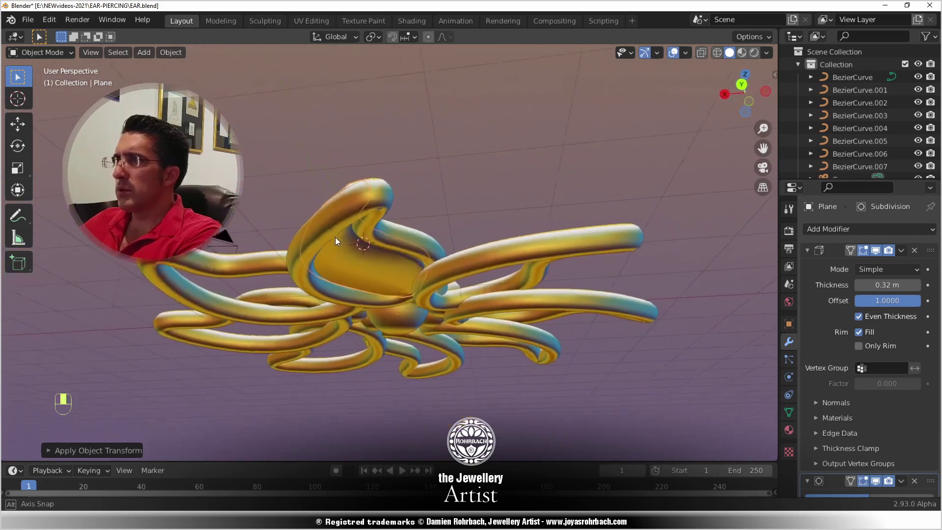
- In Edit Mode, nudge the insert's edge vertices near the petal base along Z to fit them against the petal outline
scroll(393, 273, up, 6)
key(Tab)
drag(365, 304, 358, 314)
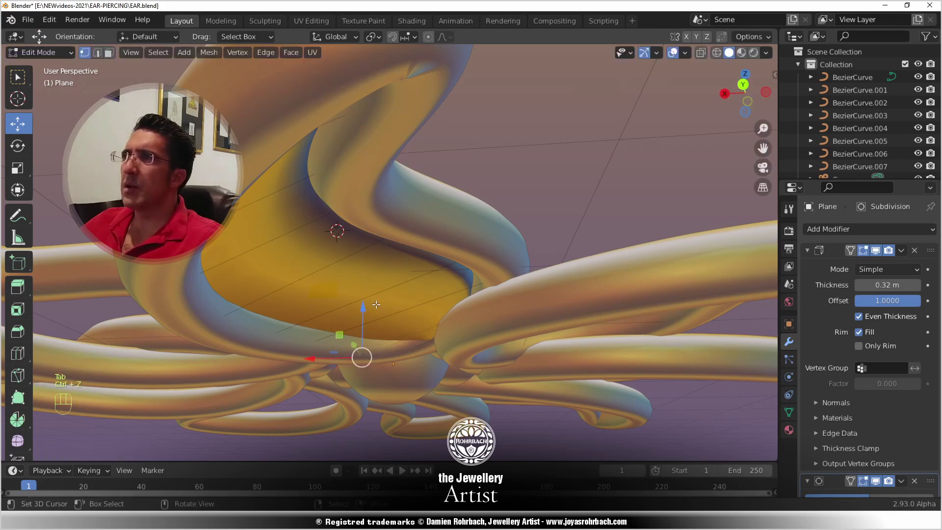
key(ctrl+z)
drag(362, 239, 364, 260)
middle_drag(422, 324, 384, 159)
drag(370, 197, 374, 213)
right_click(313, 143)
drag(317, 186, 319, 194)
- Shift the insert's end vertex beside the small spheres slightly along Z and return to Object Mode to check the fit
middle_drag(319, 193, 473, 197)
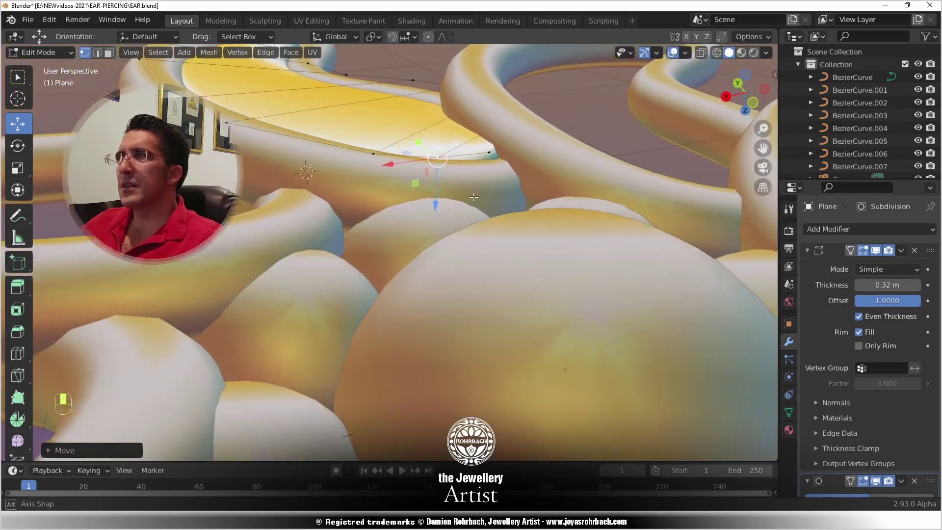
key(alt+z)
click(510, 148)
key(alt+z)
drag(510, 189, 508, 185)
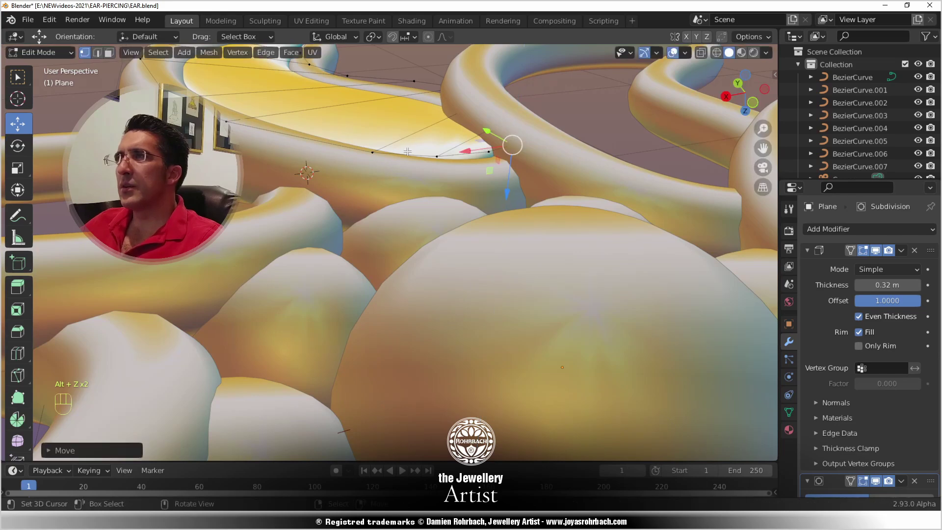
scroll(393, 153, down, 5)
middle_drag(393, 153, 334, 344)
scroll(420, 239, down, 1)
key(Tab)
scroll(420, 239, down, 3)
scroll(334, 344, up, 4)
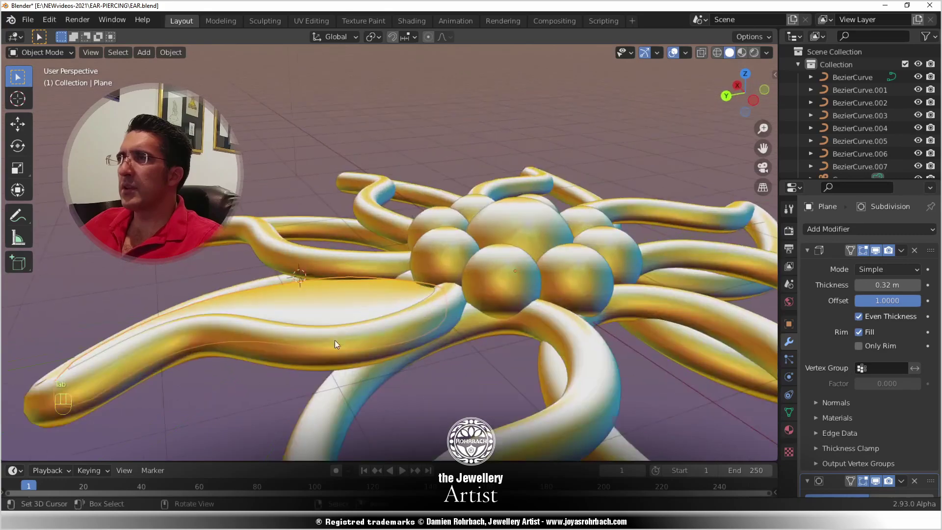
- Set the insert's Solidify thickness to 0.3 m and save the file
click(882, 284)
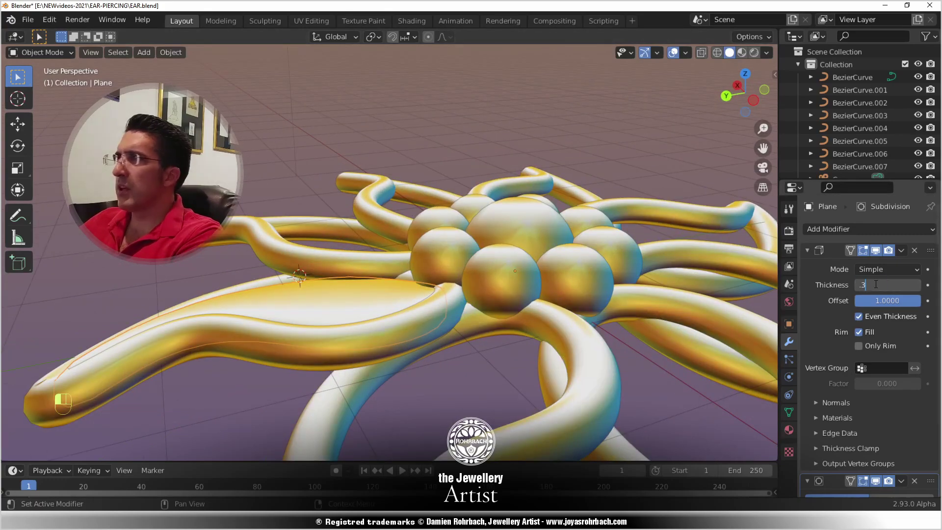
text(.3)
key(Return)
middle_drag(520, 283, 472, 347)
key(ctrl+s)
- Apply the object transform to the thinned petal insert again in top view
key(KP_7)
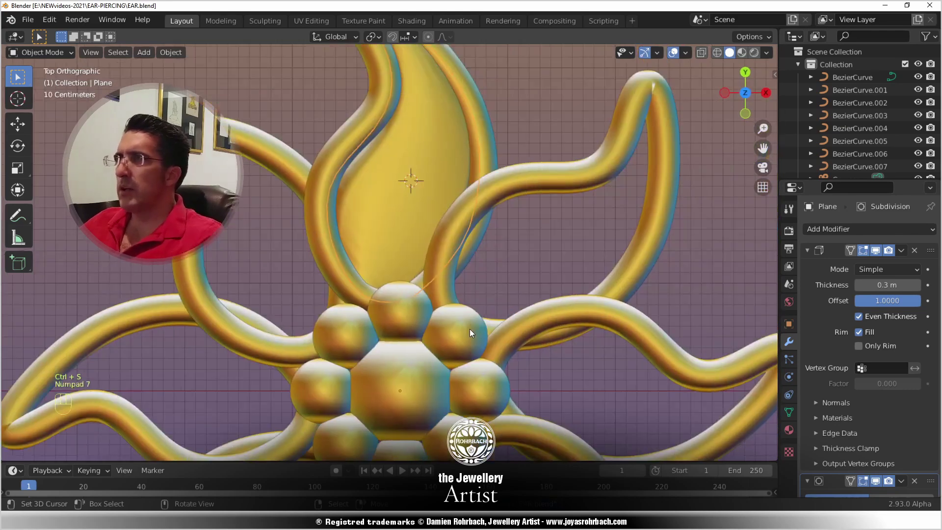
key(ctrl+a)
click(482, 256)
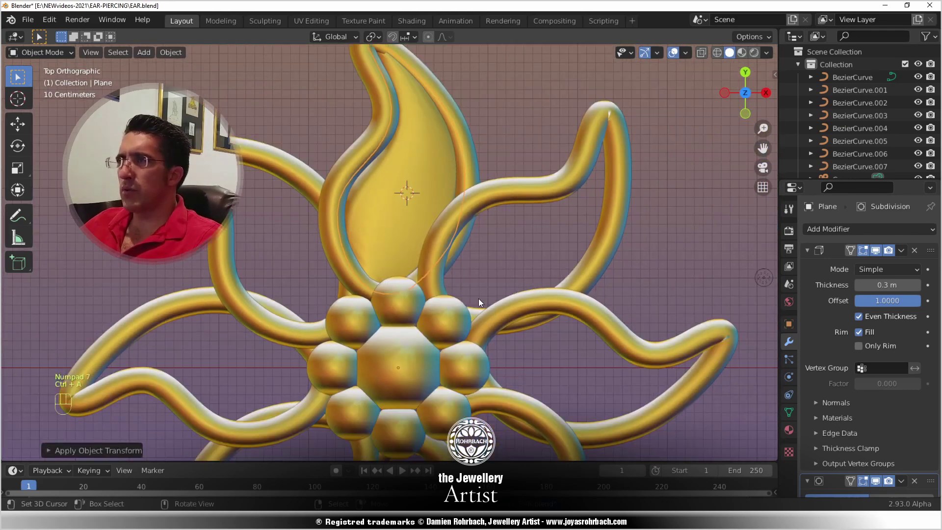
scroll(471, 282, down, 1)
- Create a linked duplicate of the petal insert in place and set its Z rotation to 45°
key(alt+d)
key(n)
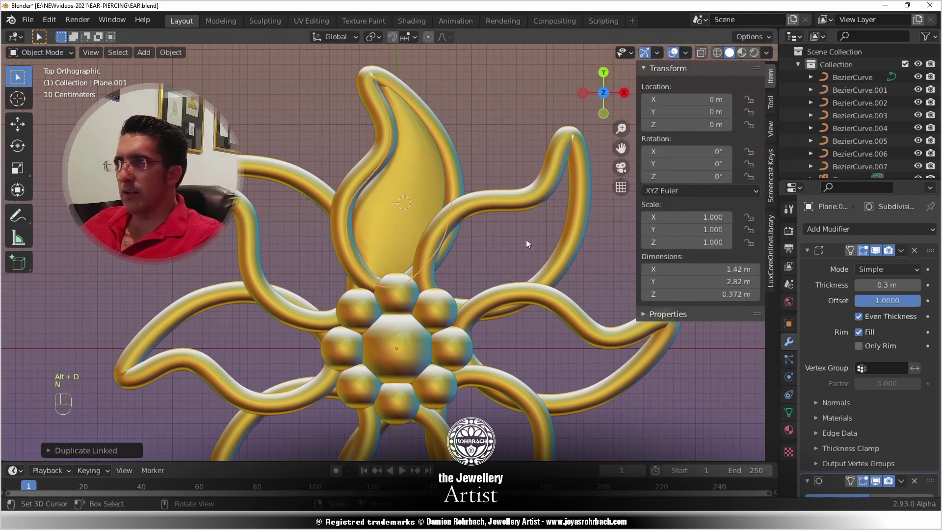
click(687, 176)
text(45)
key(Return)
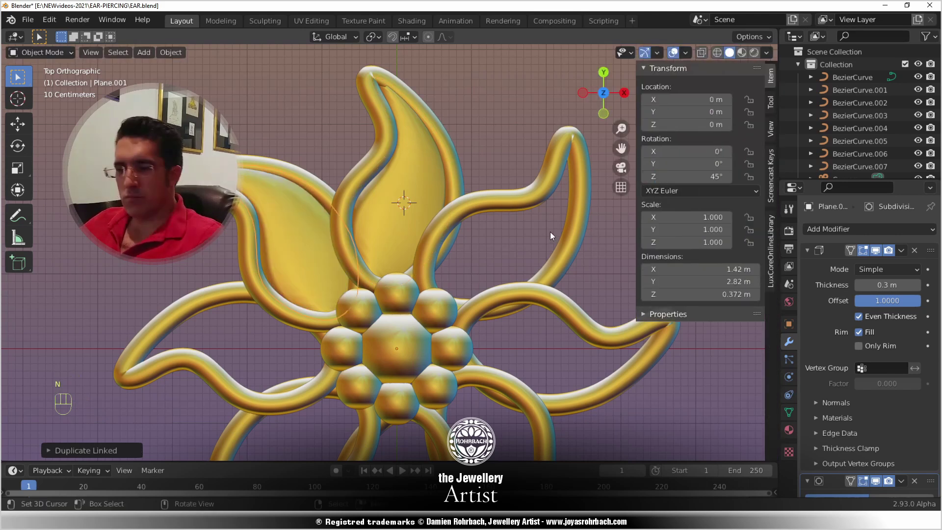
- Make another linked duplicate of the insert and set its Z rotation to 90°
key(alt+d)
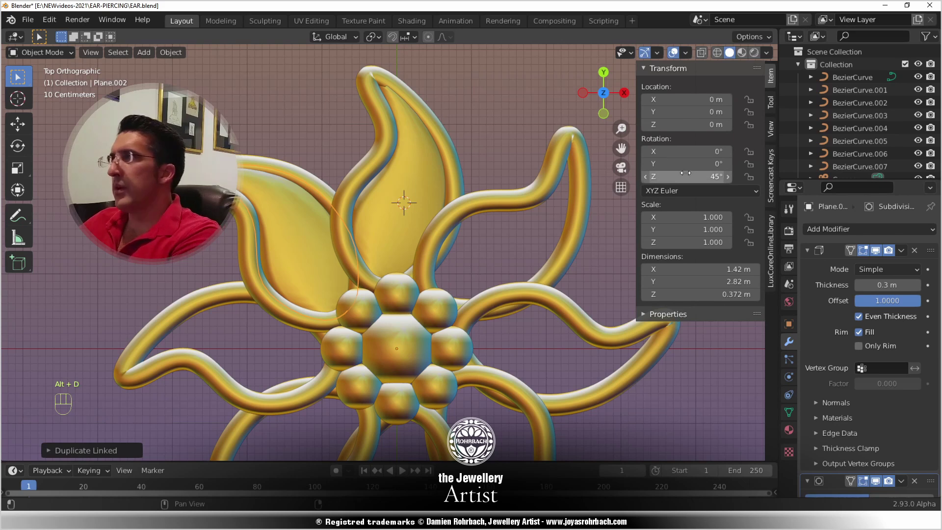
click(686, 172)
text(90)
key(Return)
key(alt+c)
click(543, 226)
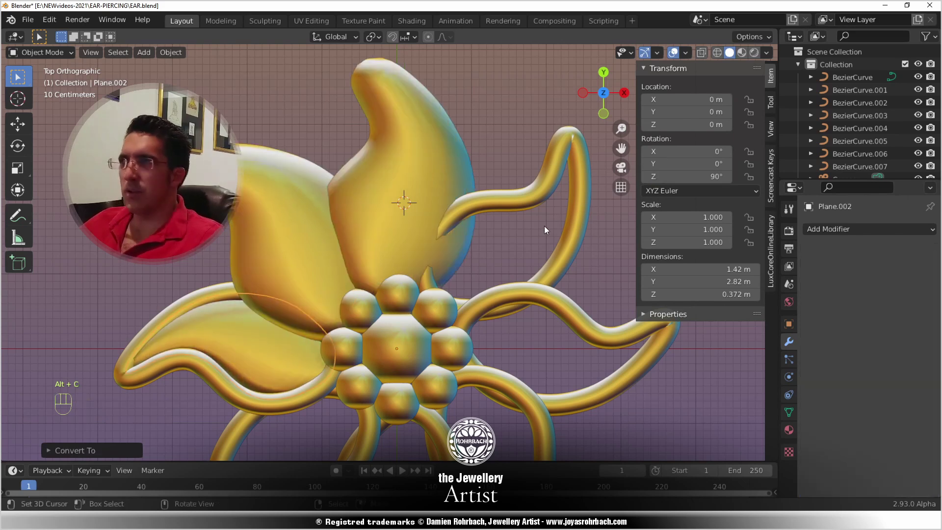
key(ctrl+z)
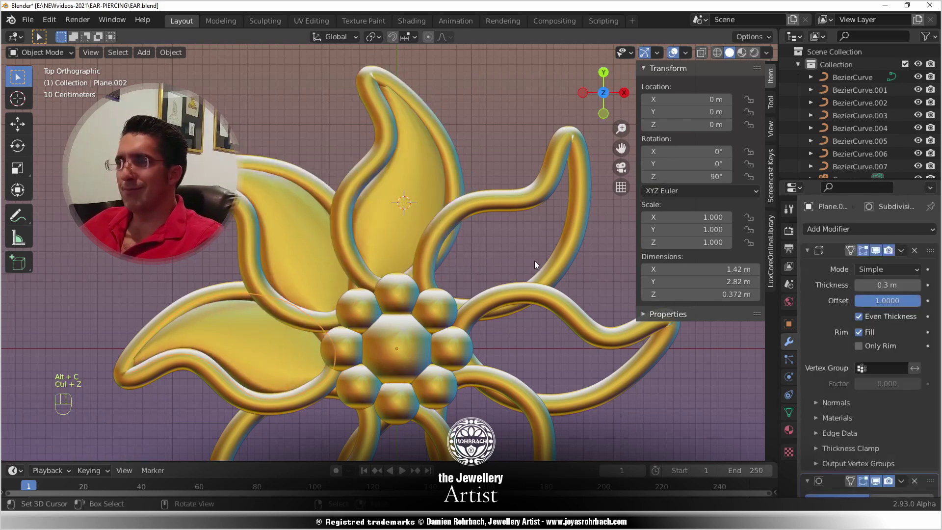
- Add a linked duplicate of the insert in place with a Z rotation of 135°
key(alt+d)
right_click(532, 246)
click(685, 176)
text(135)
key(Return)
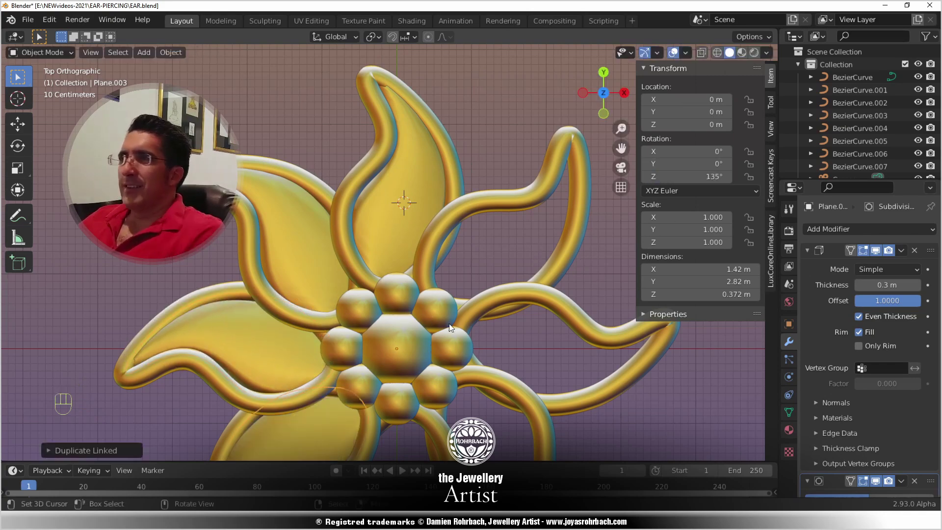
- Add a linked duplicate of the insert in place with a Z rotation of 180°
scroll(432, 294, down, 3)
shift+middle_drag(415, 257, 395, 216)
scroll(395, 216, up, 2)
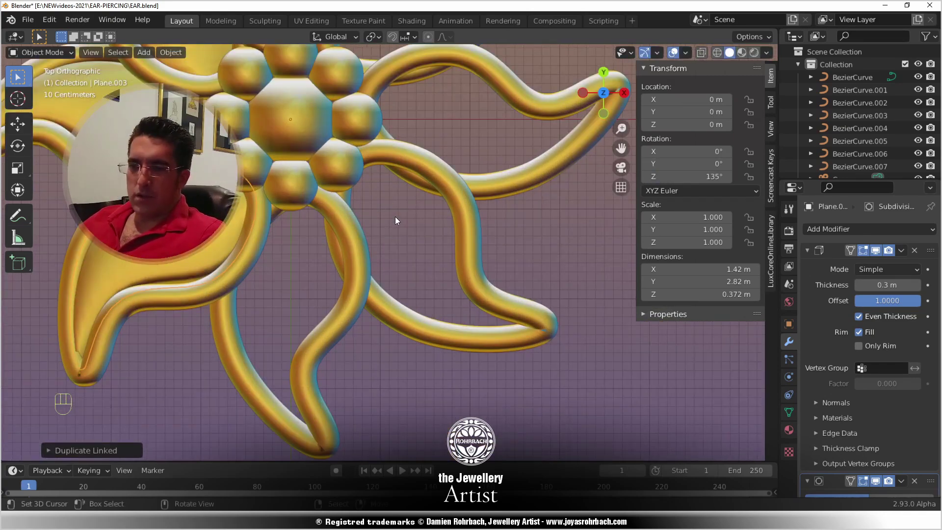
key(alt+d)
right_click(396, 216)
click(695, 176)
text(180)
key(Return)
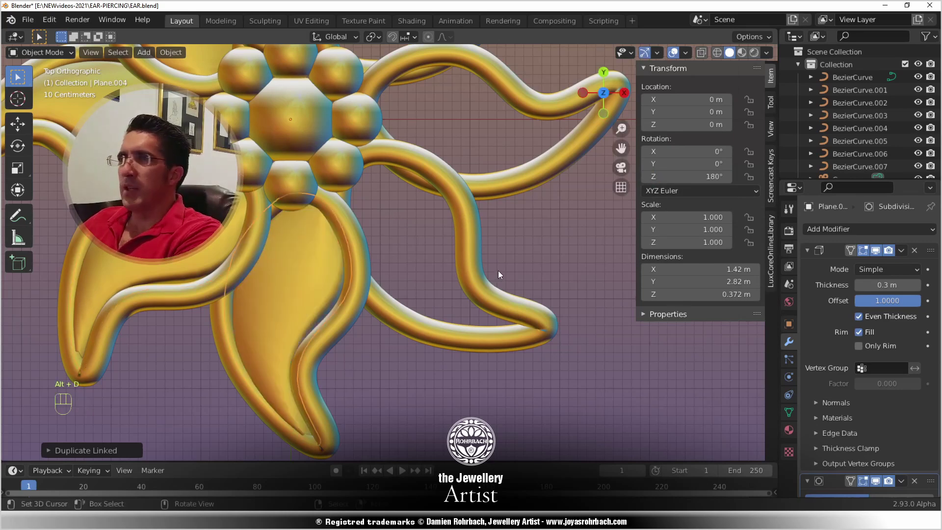
- Add a linked duplicate of the insert in place with a Z rotation of 225°
key(alt+d)
right_click(348, 256)
click(694, 177)
text(225)
key(Return)
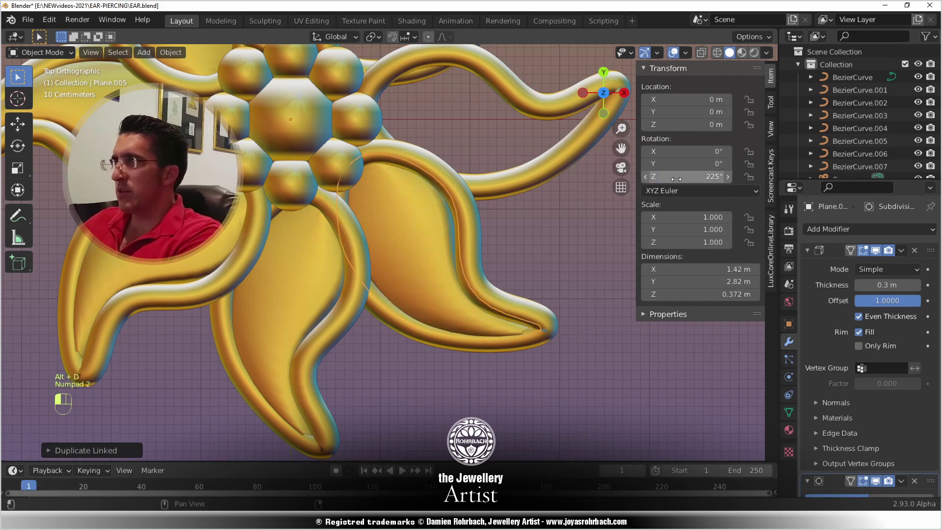
key(alt+c)
click(537, 226)
key(Escape)
key(ctrl+z)
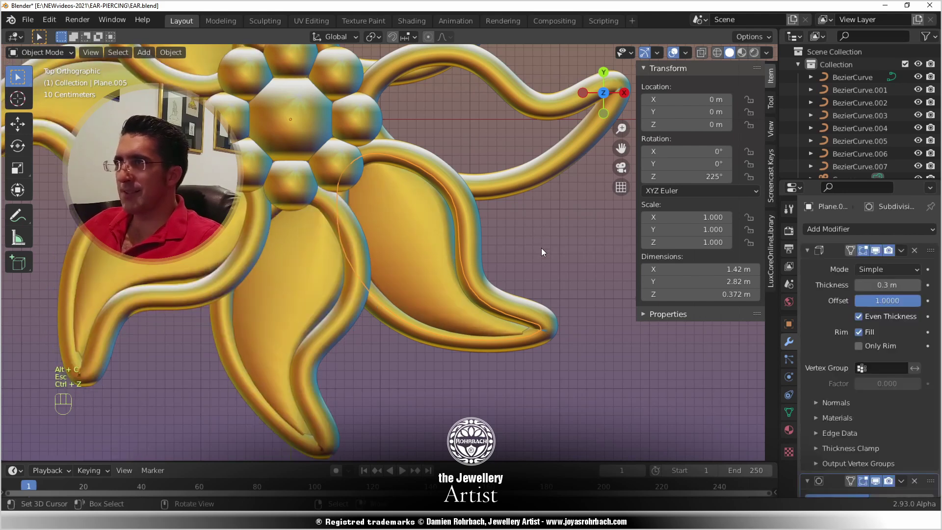
- Add a linked duplicate of the insert in place with a Z rotation of 270°
key(alt+d)
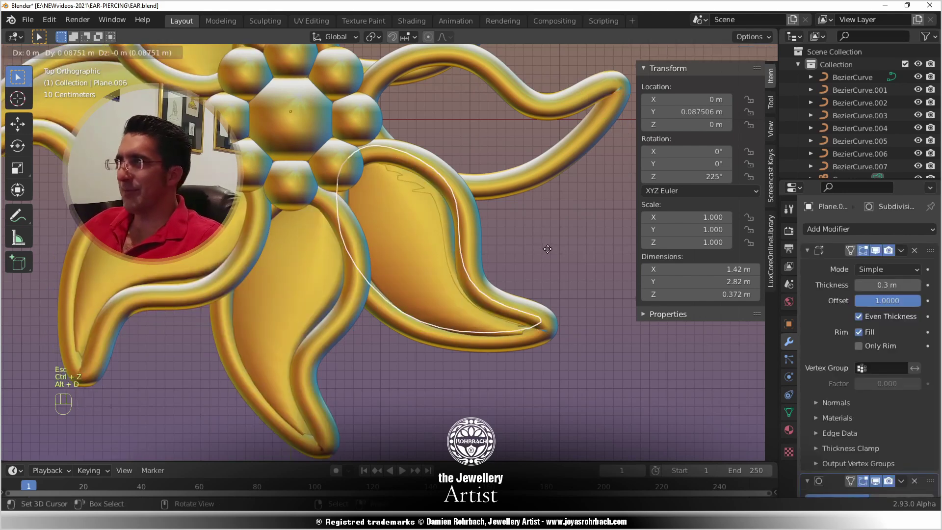
right_click(543, 231)
double_click(697, 176)
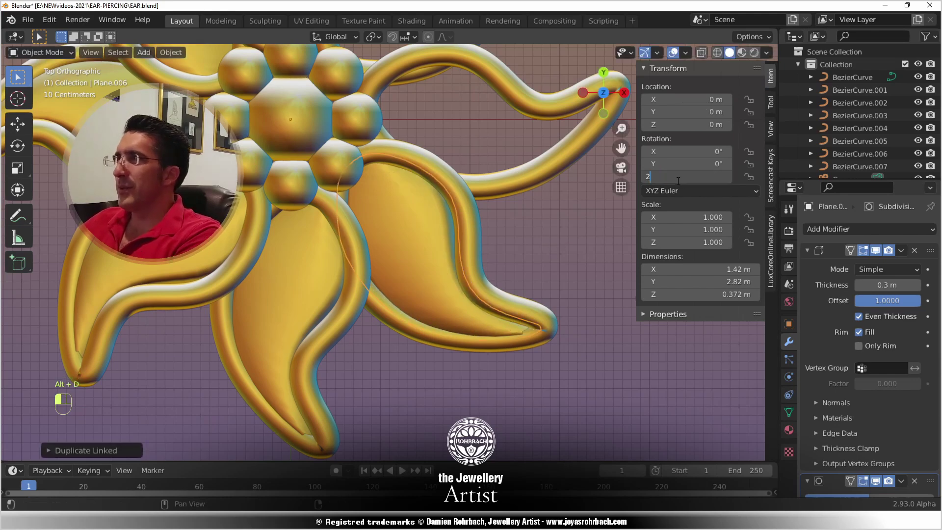
text(270)
key(Return)
- Fill the last open petal with a linked duplicate of the insert rotated 315° about Z, and save the file
scroll(552, 237, down, 1)
shift+middle_drag(461, 210, 436, 265)
key(alt+d)
right_click(471, 280)
double_click(696, 176)
text(315)
key(Return)
key(KP_7)
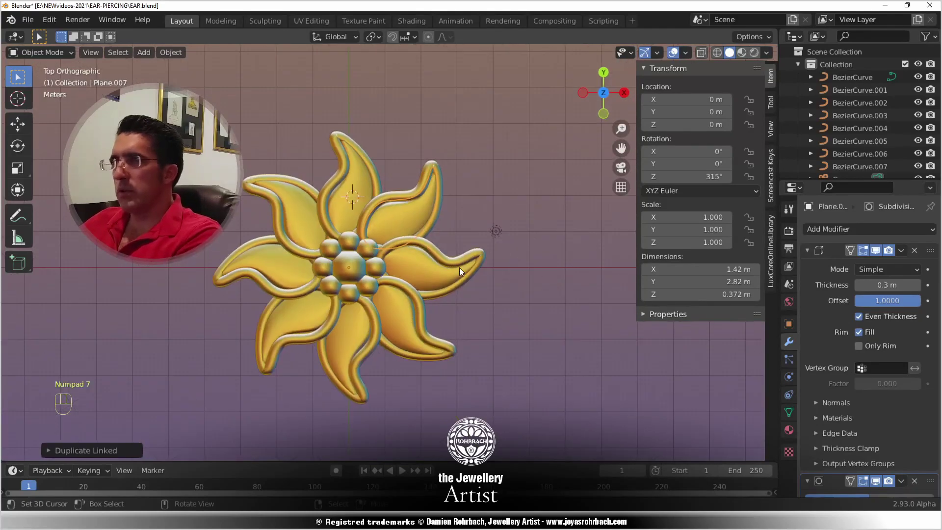
scroll(441, 250, up, 2)
scroll(428, 238, up, 1)
key(ctrl+s)
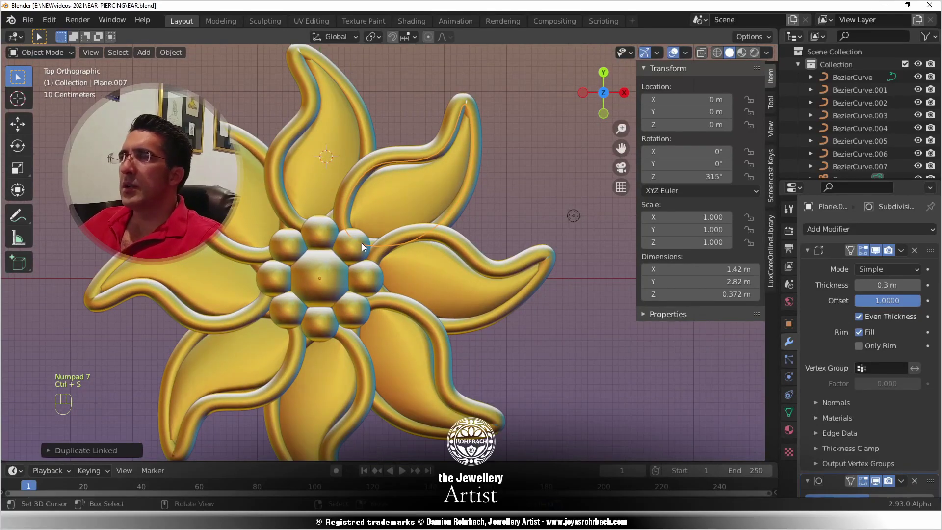
- Duplicate the unrotated petal's outline curve in place and open the copy in Edit Mode
scroll(393, 240, up, 3)
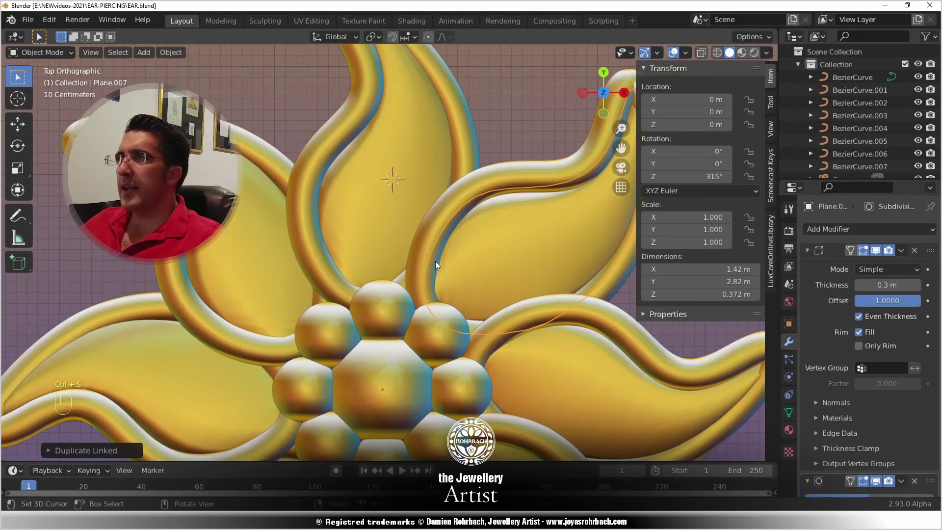
click(476, 146)
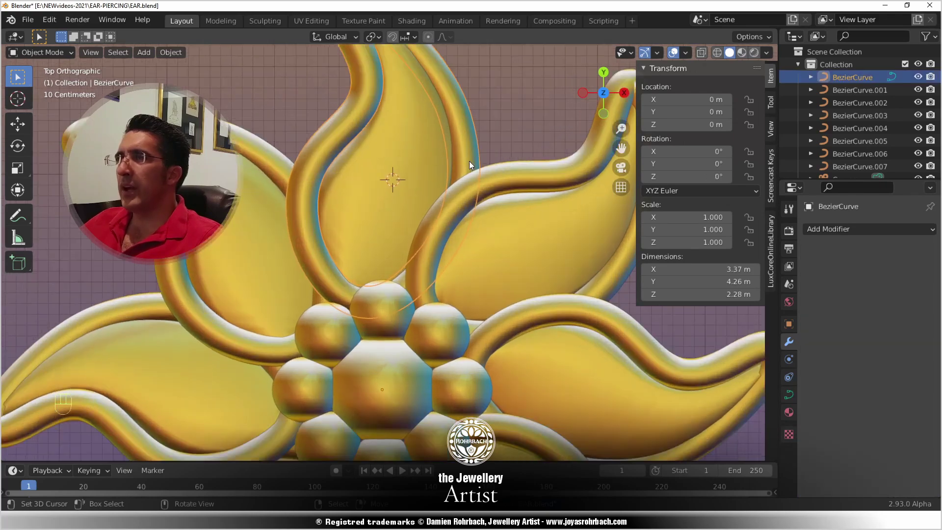
key(shift+d)
key(Tab)
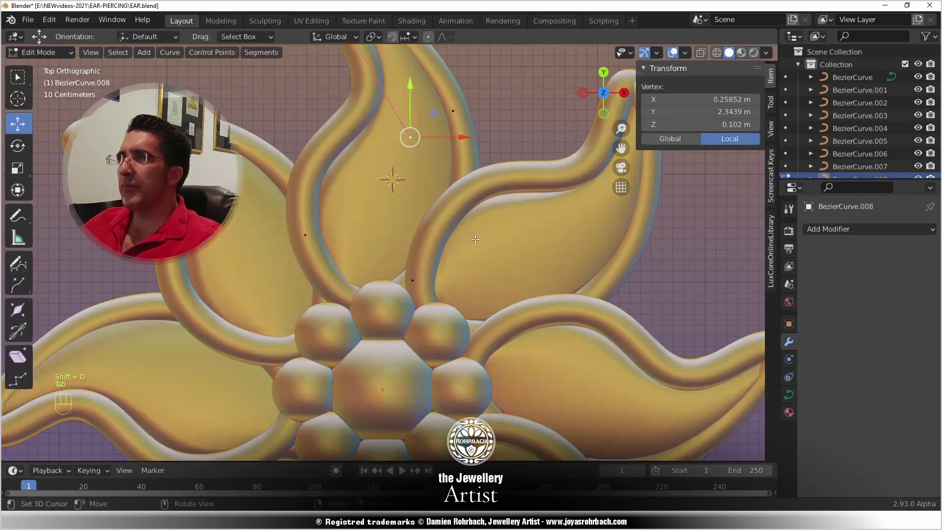
- Scale all of the copied curve's control points to roughly two thirds and move them inside the petal, viewing with X-ray
shift+middle_drag(453, 189, 438, 252)
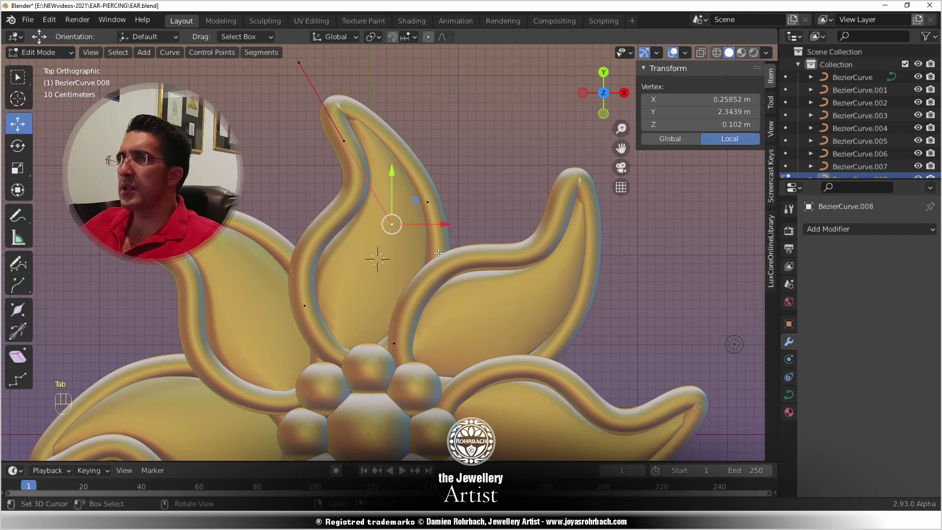
key(a)
key(s)
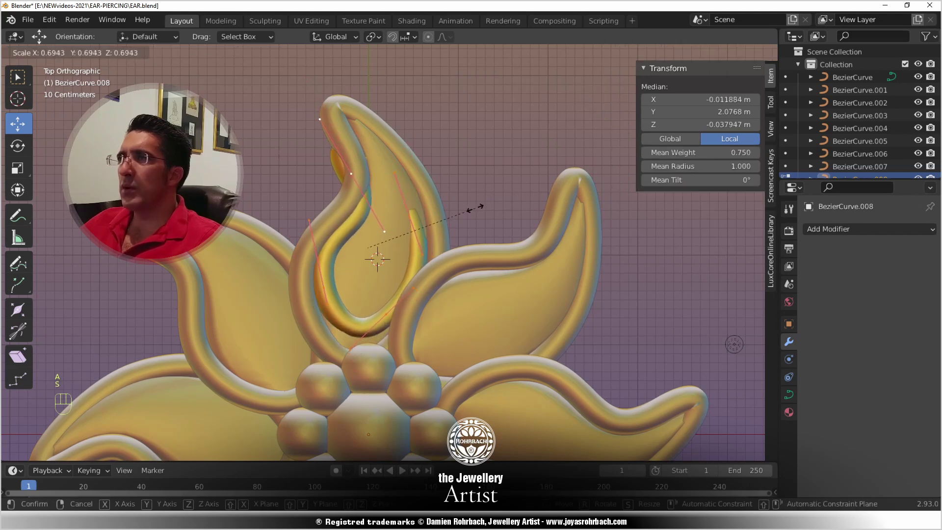
click(468, 210)
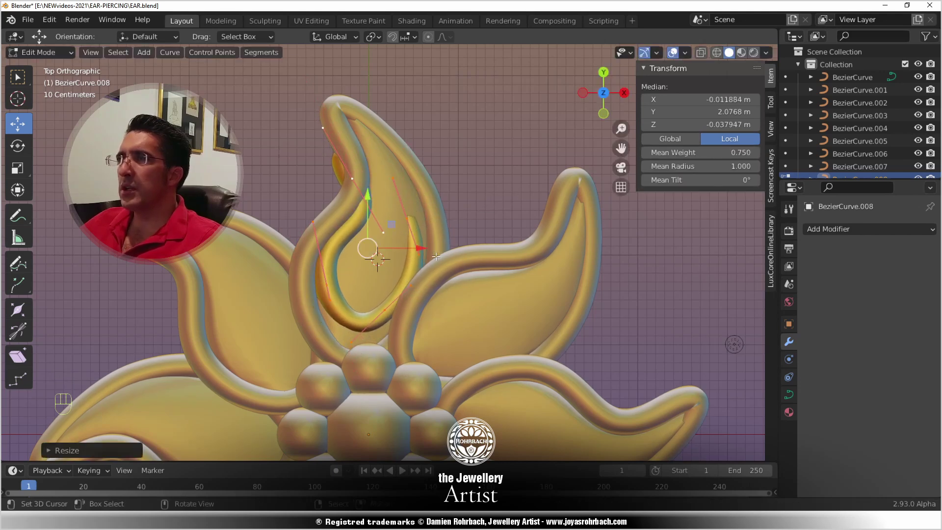
key(g)
click(414, 226)
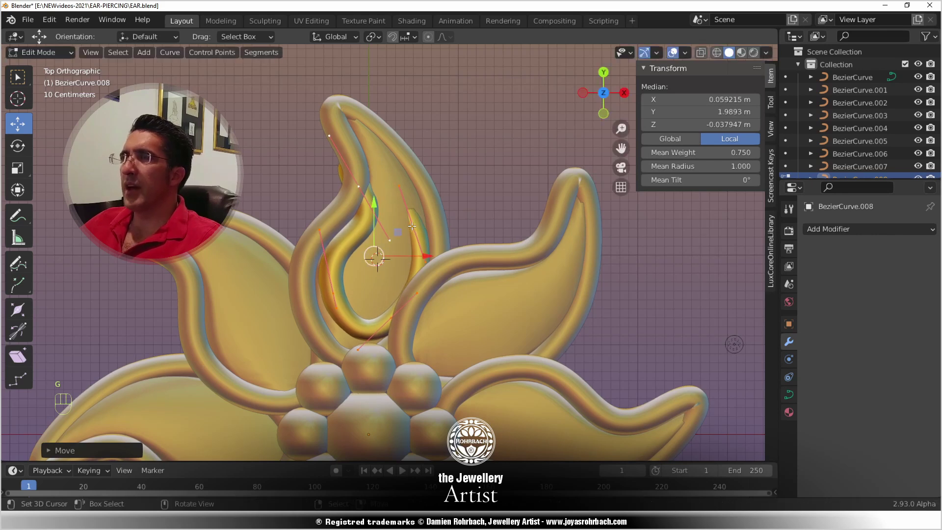
key(alt+z)
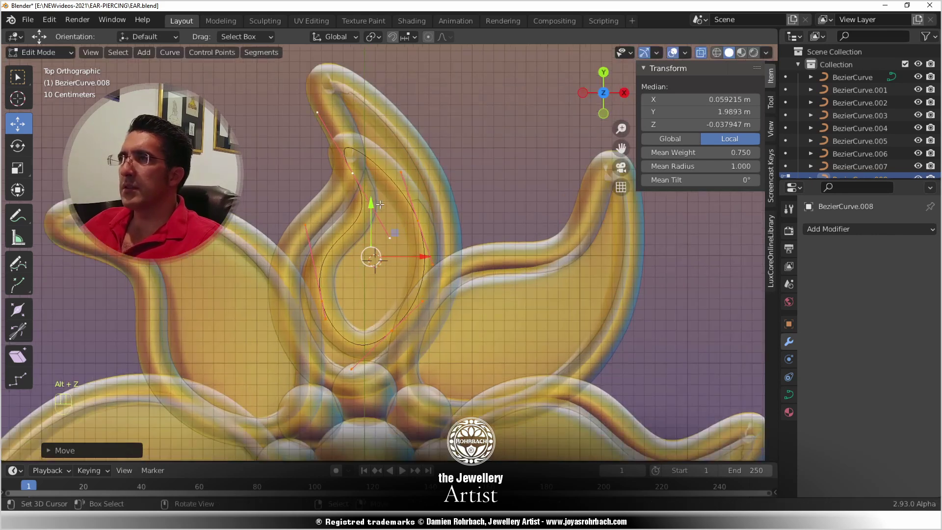
- Delete the control point at the upper neck of the inner outline curve
click(361, 175)
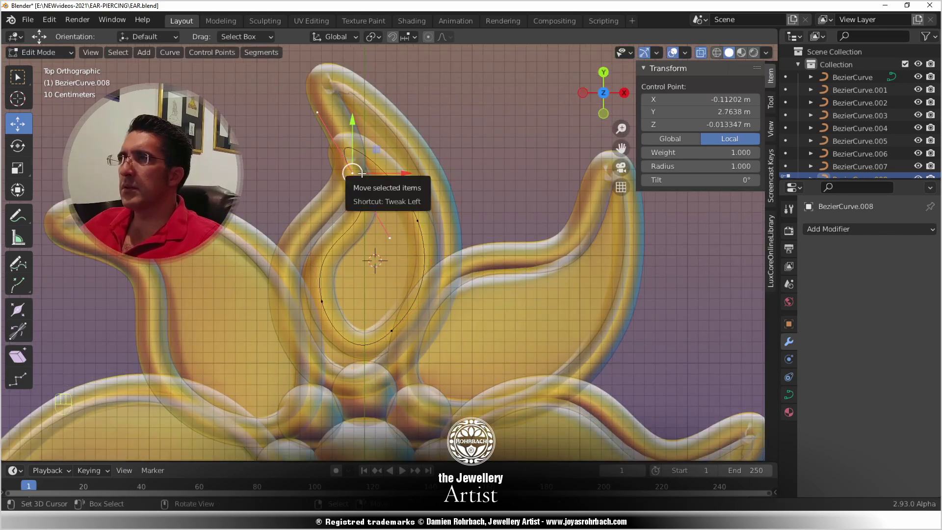
key(x)
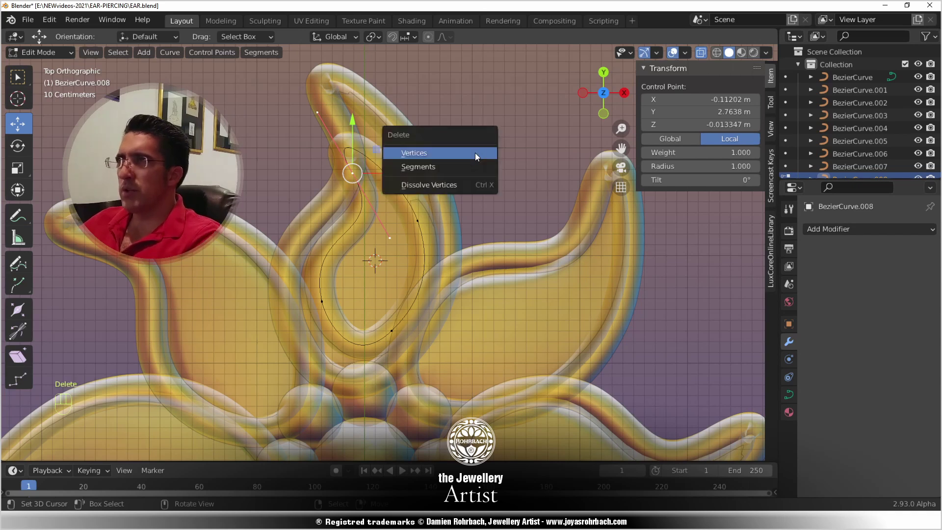
click(475, 152)
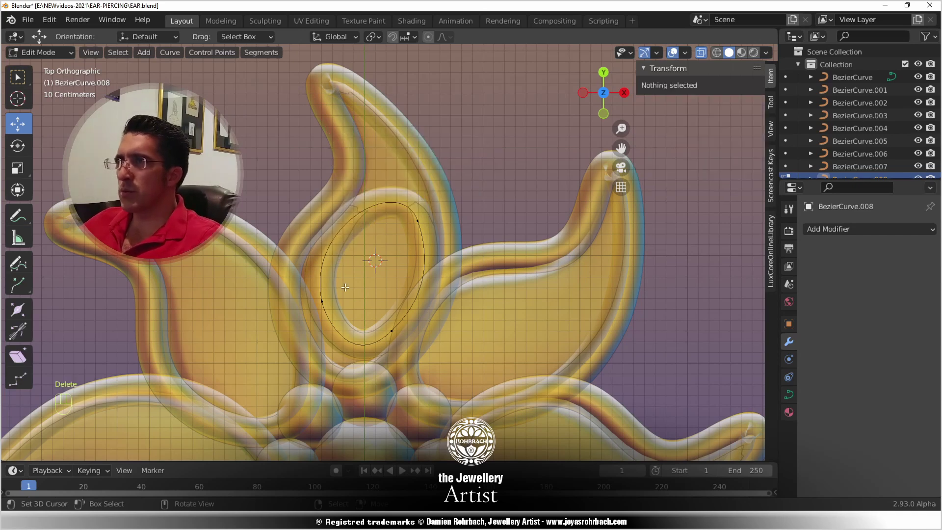
- Move the left control point, its upper handle and the upper control point inward to narrow the inner outline
right_click(323, 301)
key(g)
click(341, 296)
right_click(315, 235)
key(g)
click(354, 243)
right_click(417, 221)
key(g)
click(402, 198)
- Reposition the left control point and both its handles to straighten the teardrop's left side
right_click(330, 306)
right_click(356, 216)
key(g)
click(393, 224)
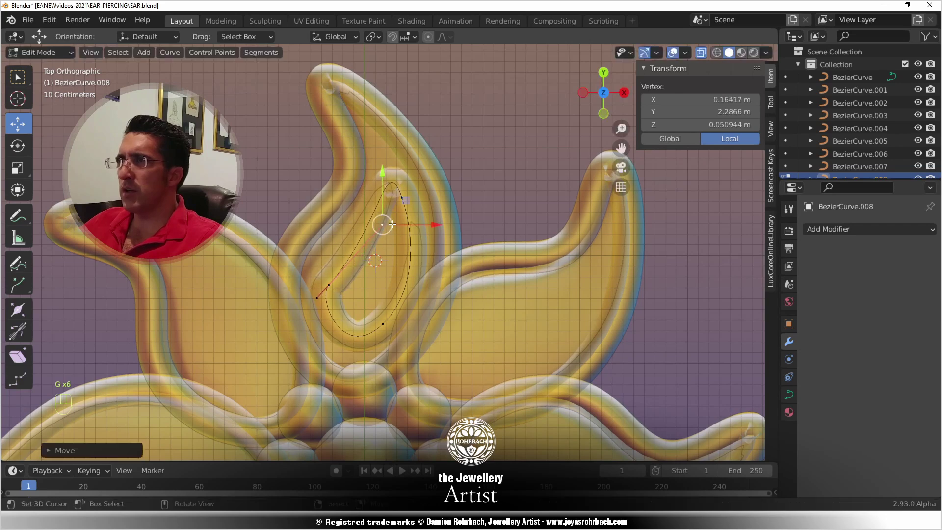
right_click(336, 276)
key(g)
click(334, 273)
right_click(318, 296)
key(g)
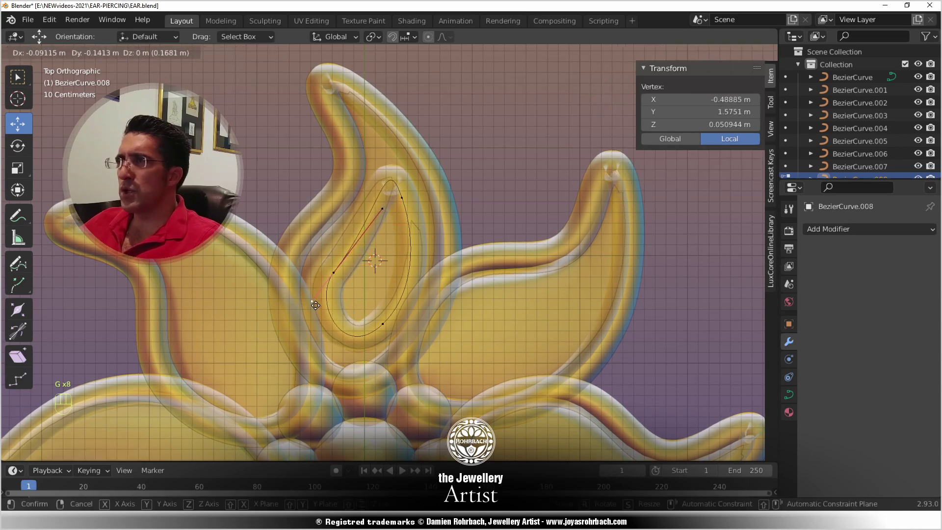
click(314, 306)
- Adjust the upper handle of the teardrop's tip control point and turn off X-ray
right_click(402, 197)
right_click(387, 150)
key(g)
click(389, 147)
right_click(402, 198)
key(alt+z)
- Raise the teardrop's tip control point about 0.1 m along Z
middle_drag(402, 197, 396, 291)
key(Tab)
key(Tab)
key(g)
key(z)
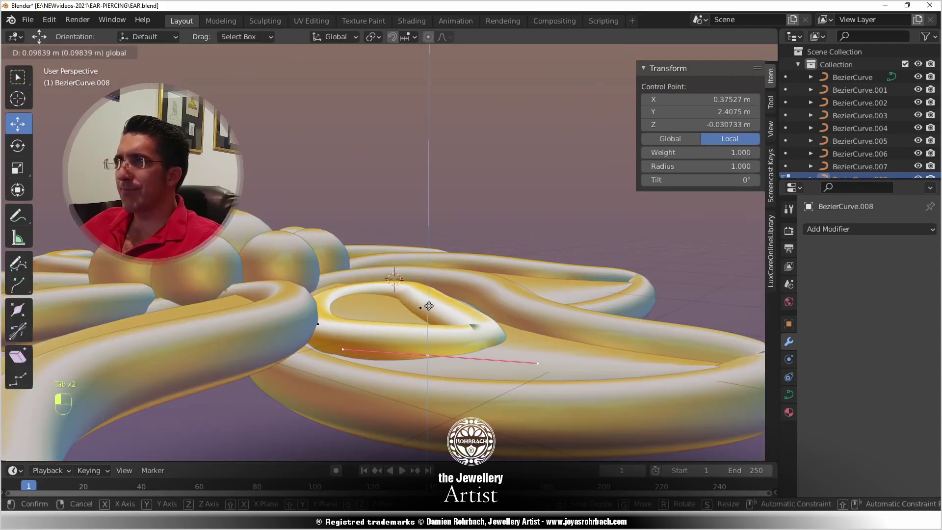
click(424, 314)
middle_drag(425, 314, 442, 413)
middle_drag(489, 412, 475, 265)
- Raise the left control point's lower handle slightly along Z
right_click(392, 264)
middle_drag(393, 282, 391, 262)
scroll(391, 262, up, 2)
right_click(364, 276)
drag(364, 242, 363, 239)
middle_drag(364, 291, 348, 316)
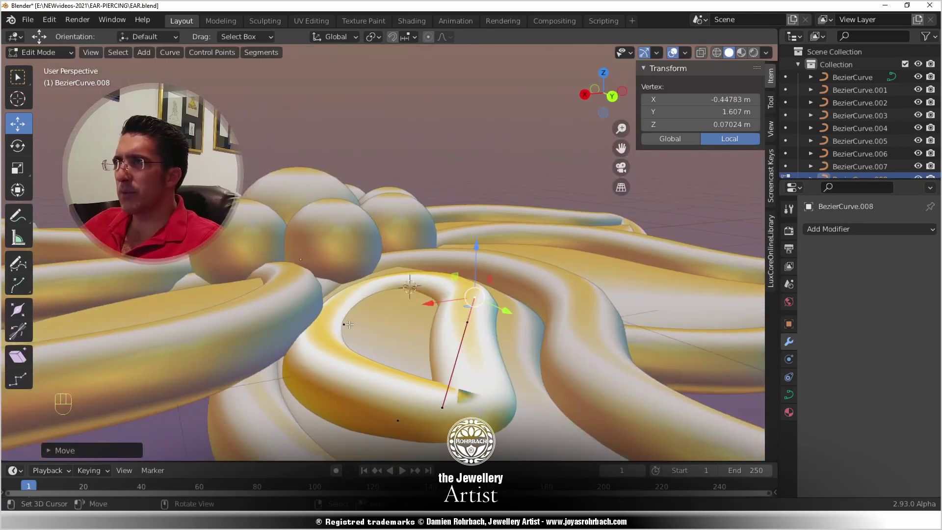
- Raise the teardrop's lower control point about 0.07 m and the left one about 0.03 m along Z
right_click(349, 317)
key(g)
key(z)
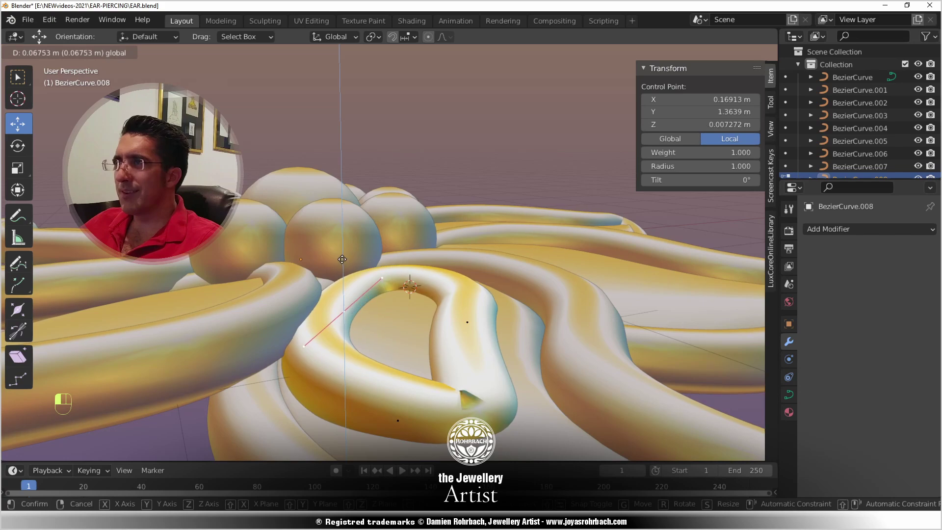
click(344, 260)
right_click(466, 322)
key(g)
key(z)
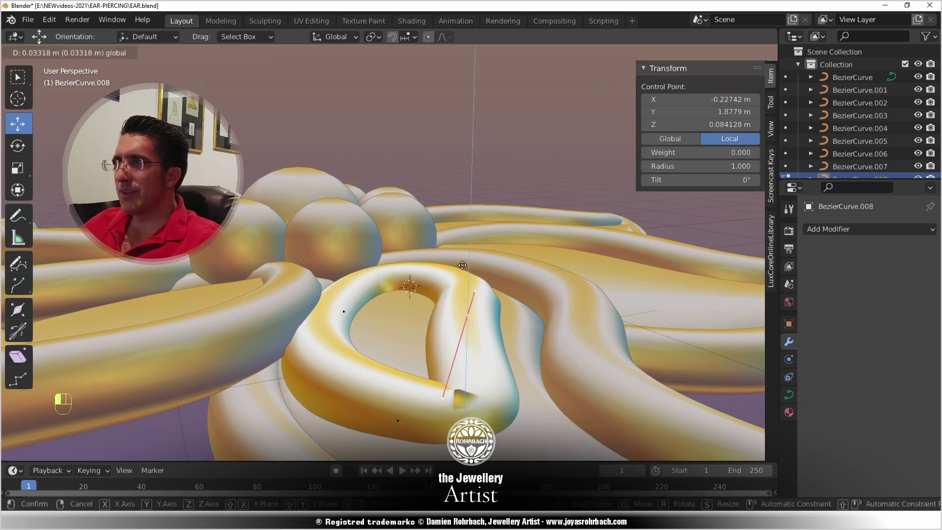
click(462, 265)
middle_drag(464, 267, 454, 310)
- In top view, move the left control point's lower handle further outward
key(KP_7)
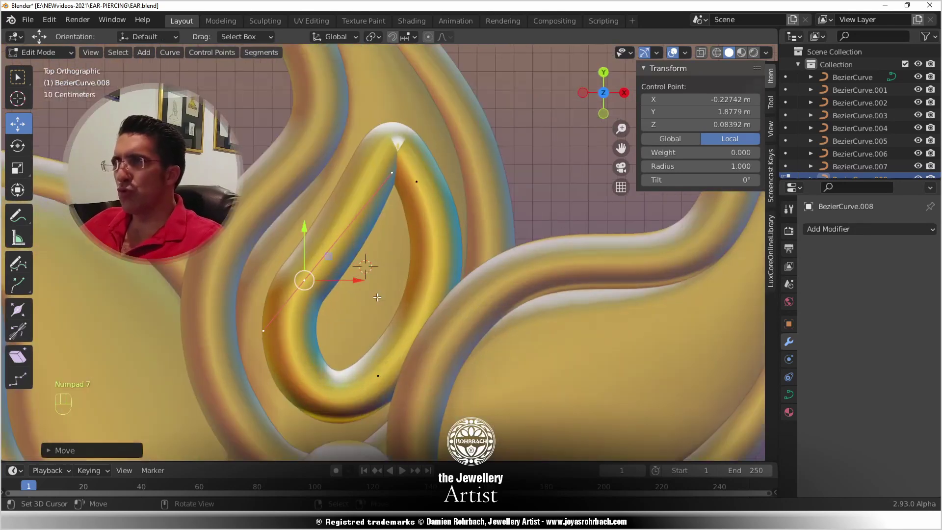
click(264, 331)
key(g)
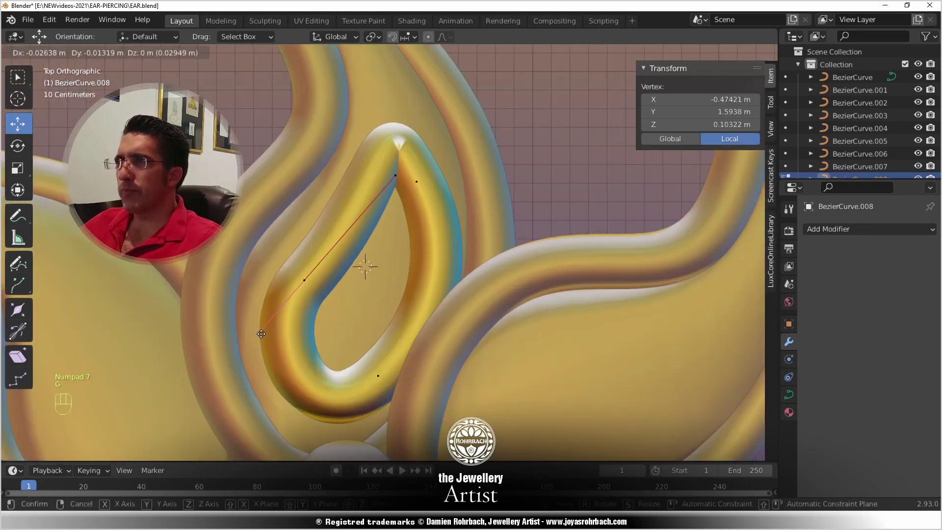
click(260, 335)
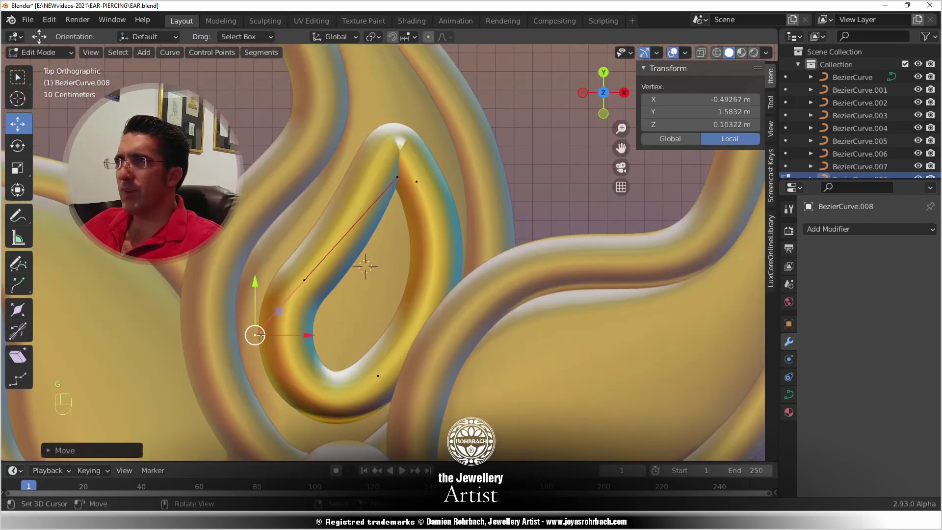
- Subdivide the segment between the left and tip control points, and move the new point and its lower handle down to bend that side
shift+click(304, 280)
shift+click(417, 182)
key(w)
click(418, 165)
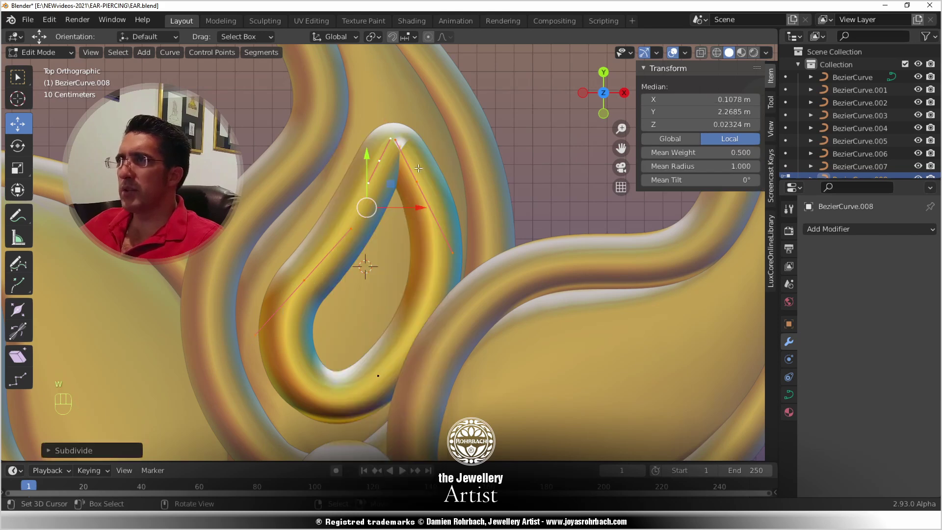
click(381, 168)
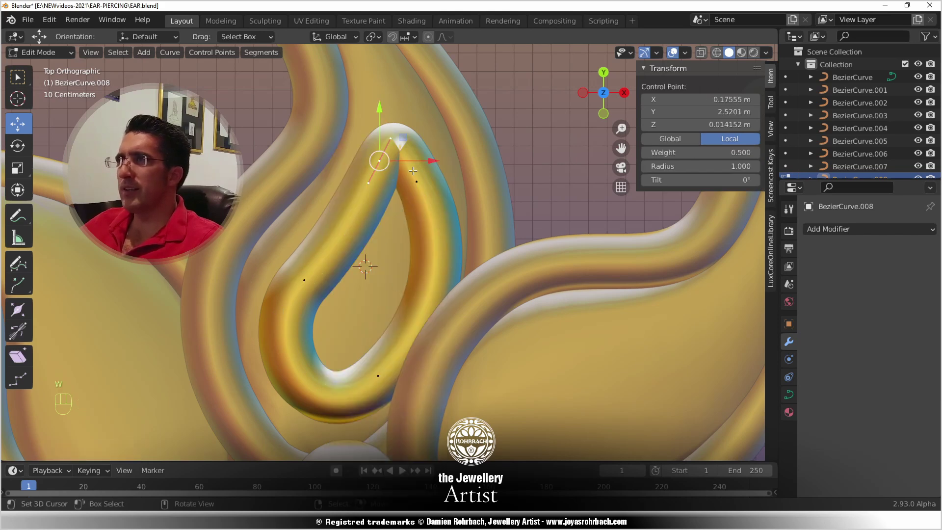
key(g)
click(382, 191)
click(365, 202)
key(g)
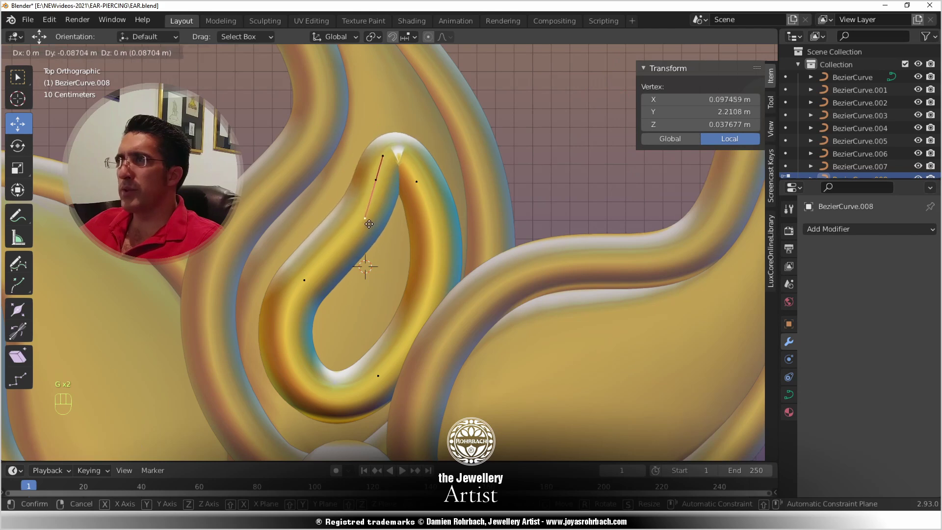
click(357, 235)
- Nudge the left control point outward and the added upper-left point upward to smooth the left side
click(322, 279)
key(g)
click(317, 274)
right_click(379, 189)
key(g)
click(379, 180)
- Move the tip control point up and pull its lower handle inward to lengthen the teardrop's tip
key(g)
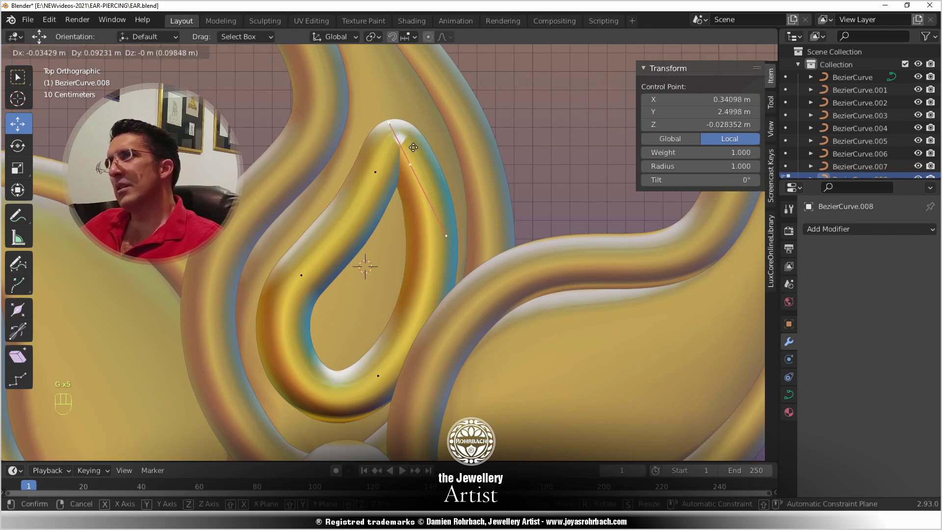
click(430, 181)
click(444, 215)
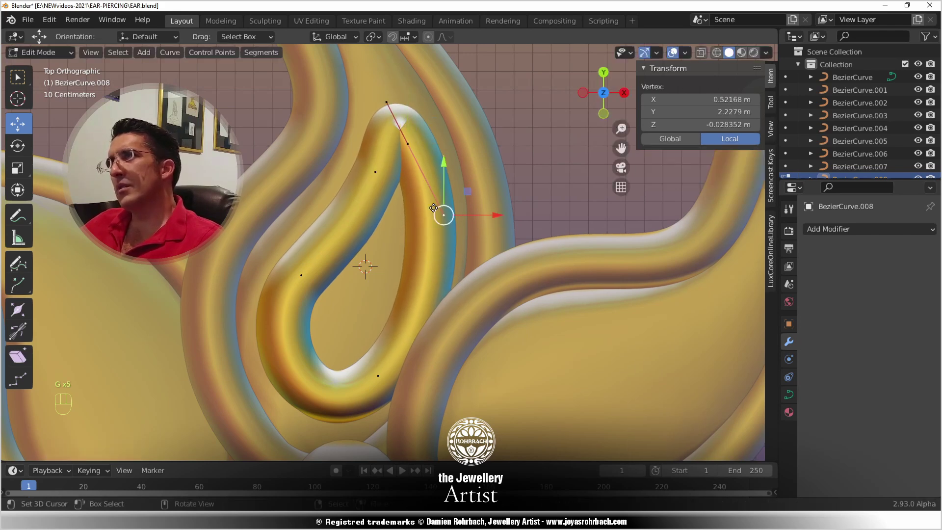
key(g)
click(429, 208)
- Shift the lower control point and its left handle upward to tighten the teardrop's rounded base
click(379, 375)
key(g)
click(339, 352)
key(g)
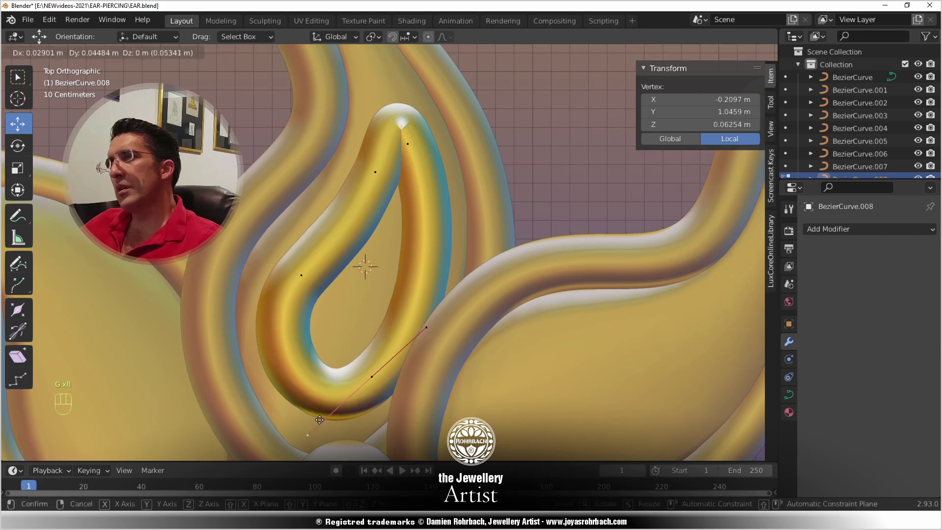
click(375, 372)
key(g)
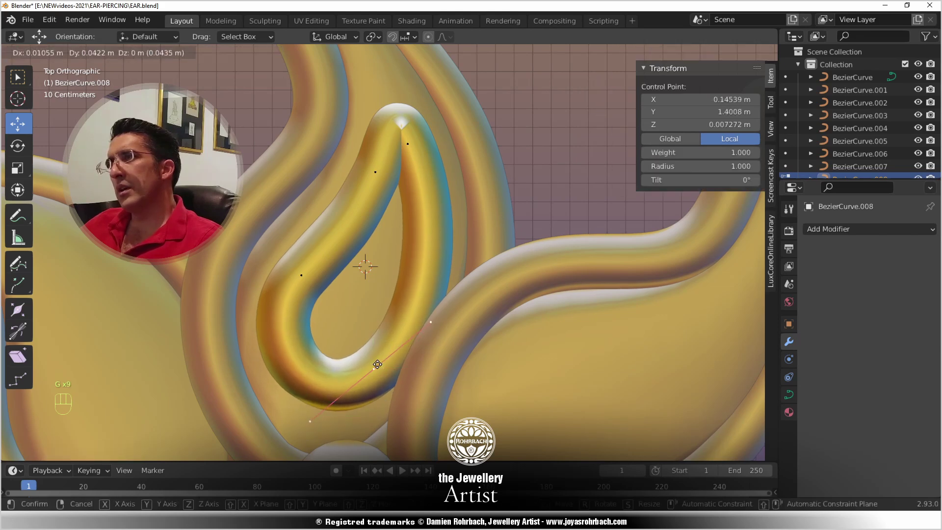
click(379, 364)
scroll(490, 246, down, 6)
scroll(443, 267, up, 6)
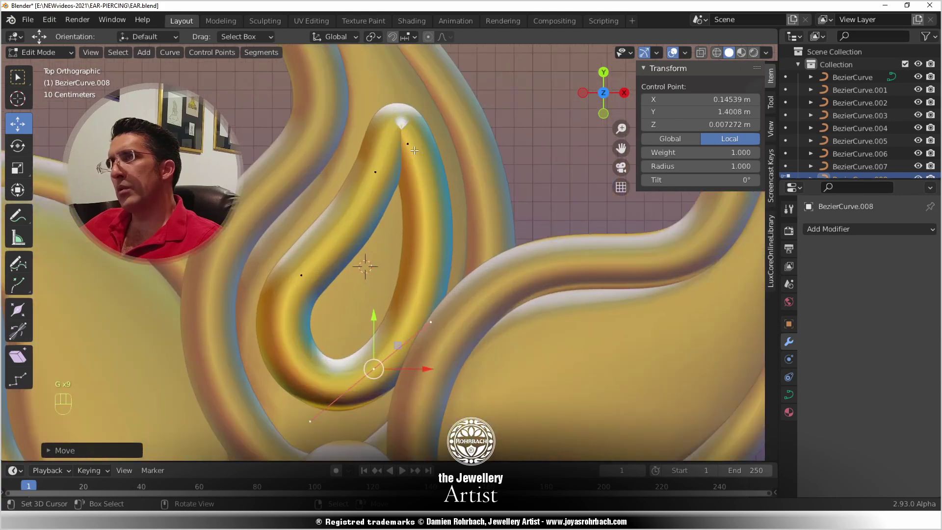
- Nudge the tip control point slightly inward from the top view
right_click(409, 144)
key(g)
click(406, 142)
scroll(425, 284, down, 2)
- Raise the tip control point's lower handle and fine-tune the tip point's position in perspective view
middle_drag(425, 284, 470, 358)
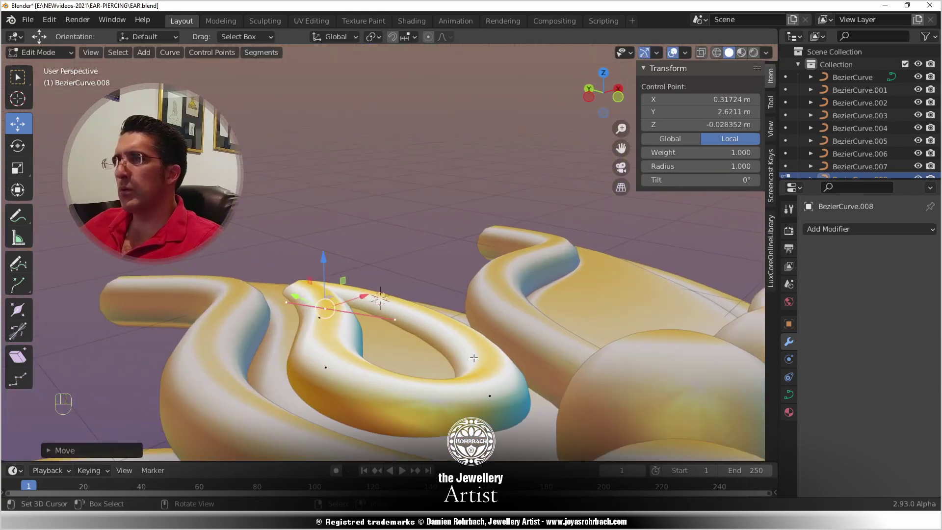
right_click(395, 319)
key(g)
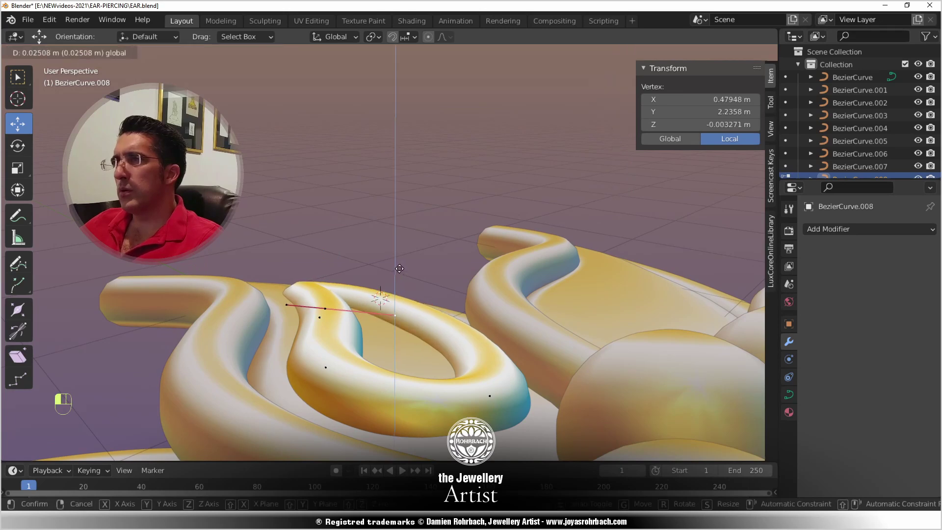
click(354, 293)
right_click(325, 308)
mouse_move(330, 265)
mouse_down()
mouse_move(332, 274)
mouse_move(321, 257)
mouse_move(320, 269)
mouse_up()
right_click(321, 304)
right_click(318, 316)
middle_drag(331, 276, 394, 284)
- In top view, move the teardrop's lower control point slightly down and to the left
key(KP_7)
scroll(395, 311, up, 1)
click(368, 347)
key(g)
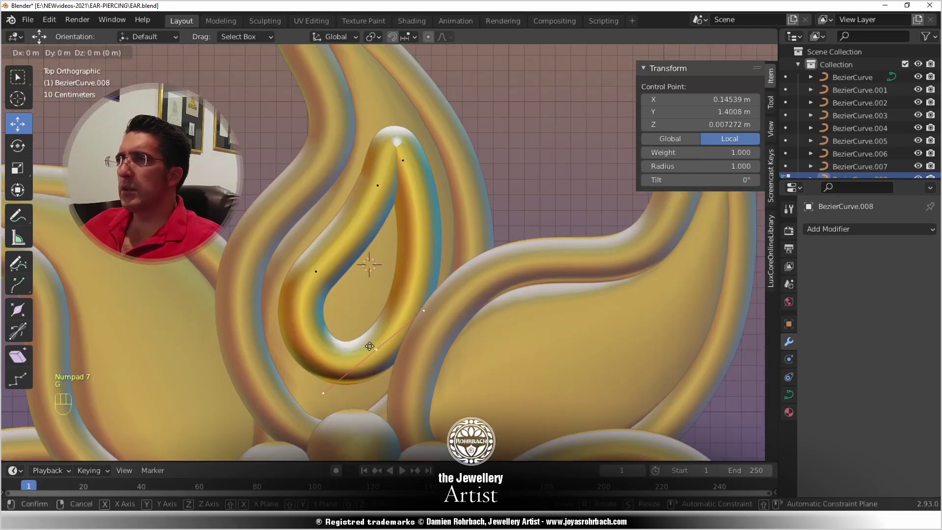
click(366, 354)
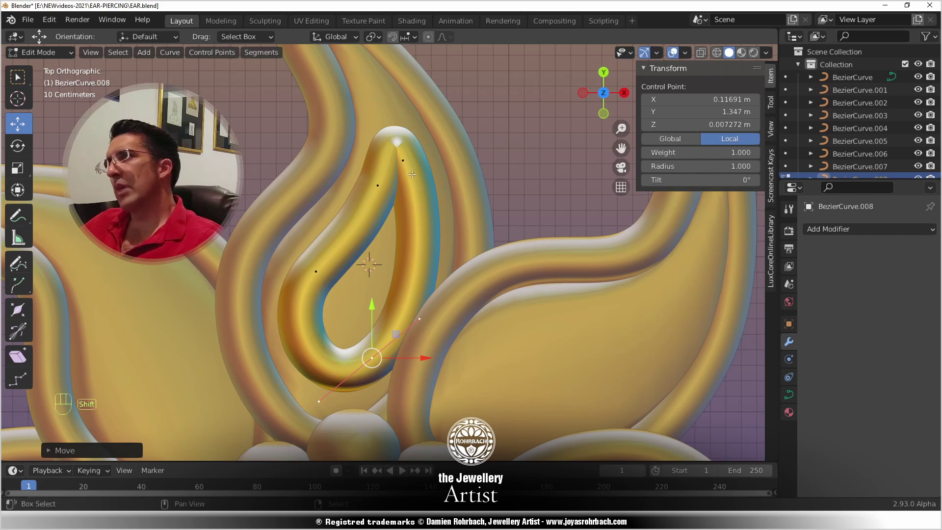
- Save the file, subdivide the segment between the lower and tip points, and pull the new point's lower handle inward
shift+click(403, 160)
key(ctrl+s)
key(w)
click(486, 155)
click(411, 304)
key(g)
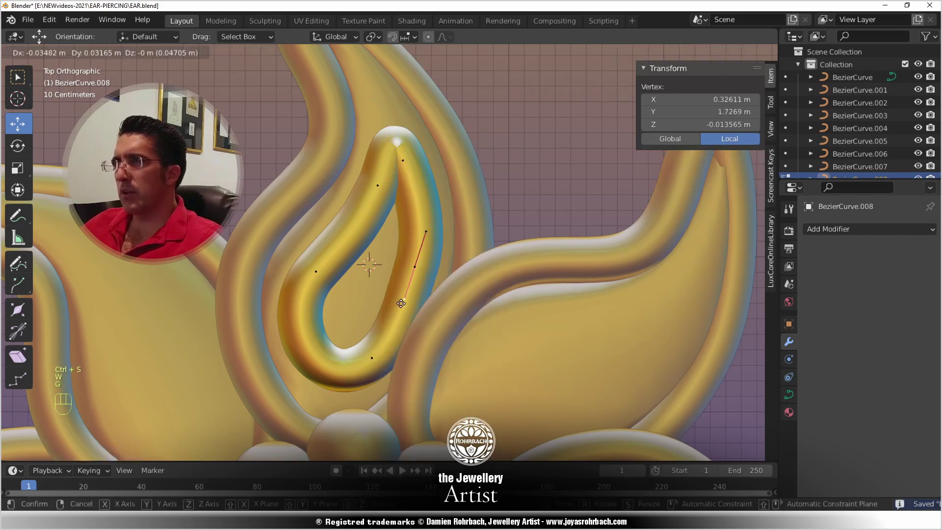
click(354, 330)
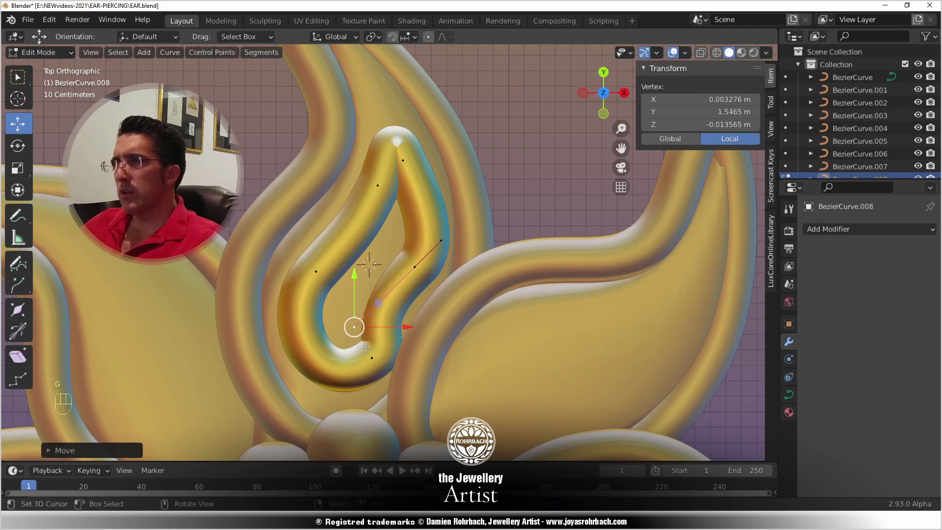
- Shift the lower control point and the added right-side point with its upper handle to refine the flame-like bend
click(372, 358)
key(g)
click(358, 364)
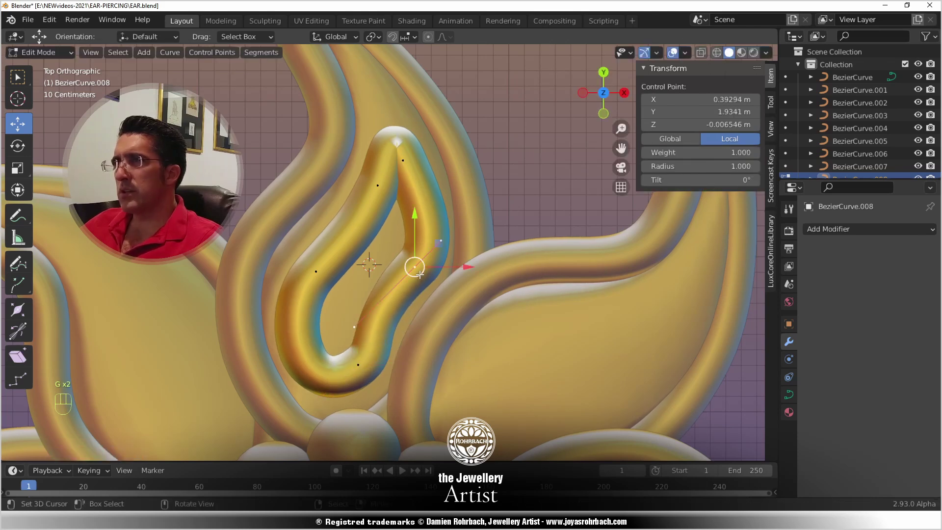
click(415, 267)
key(g)
click(438, 249)
key(g)
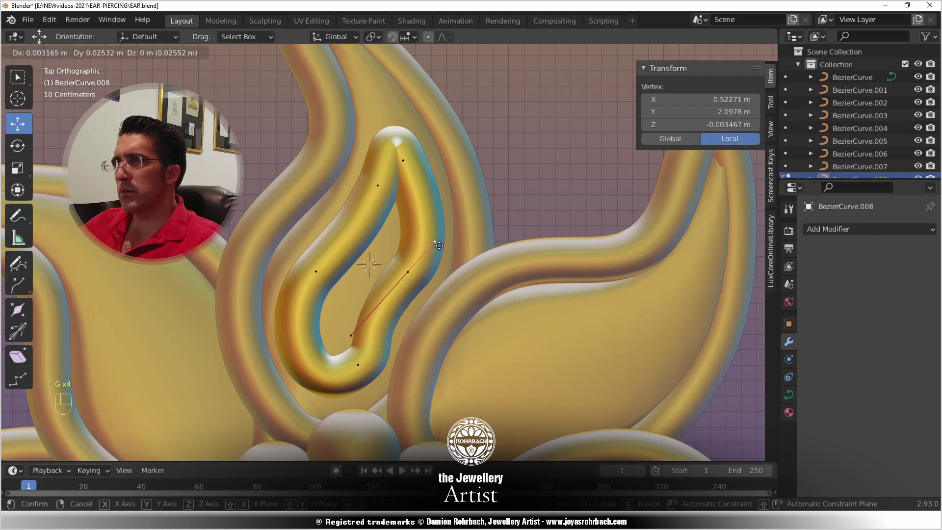
click(439, 246)
- Move the upper-left control point toward the tip and adjust its lower handle to follow the flame shape
scroll(440, 246, down, 4)
middle_drag(439, 246, 387, 302)
key(KP_7)
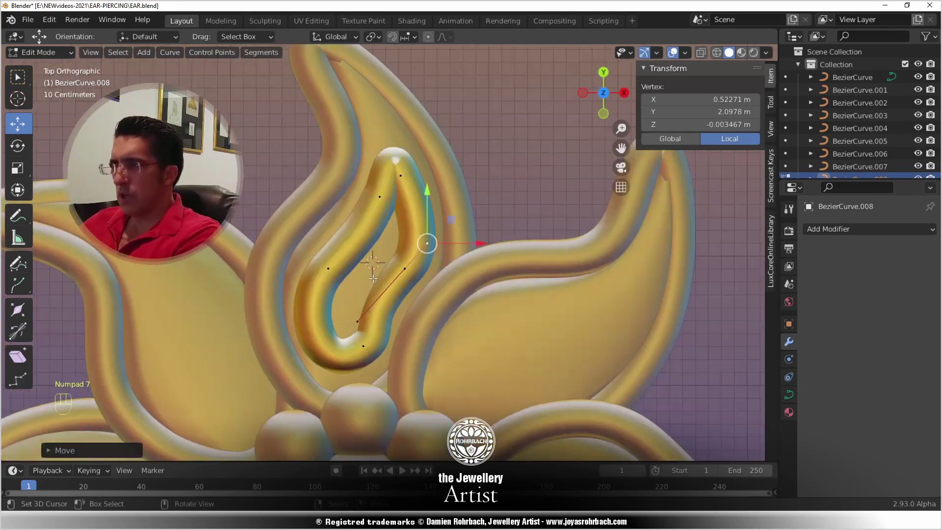
scroll(372, 274, up, 3)
scroll(375, 233, down, 3)
shift+middle_drag(375, 233, 375, 326)
scroll(375, 325, up, 2)
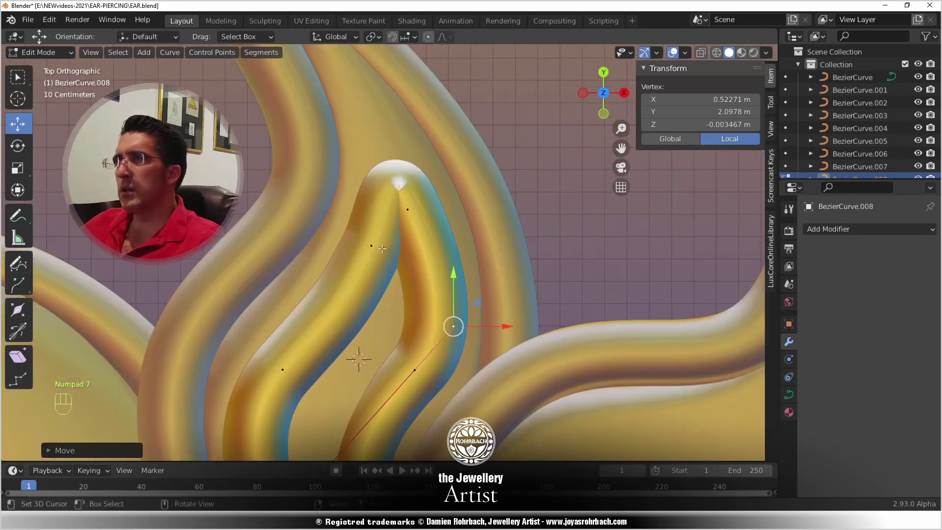
right_click(373, 241)
key(g)
click(383, 230)
right_click(352, 299)
key(g)
click(350, 303)
- Save the file and return the reshaped inner outline to Object Mode in top view
scroll(350, 303, down, 3)
middle_drag(350, 304, 320, 287)
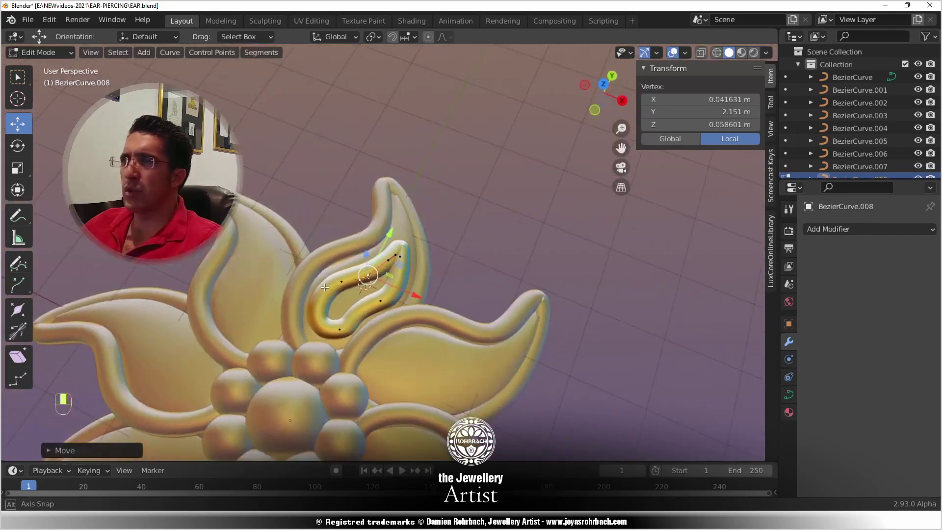
key(ctrl+s)
key(KP_7)
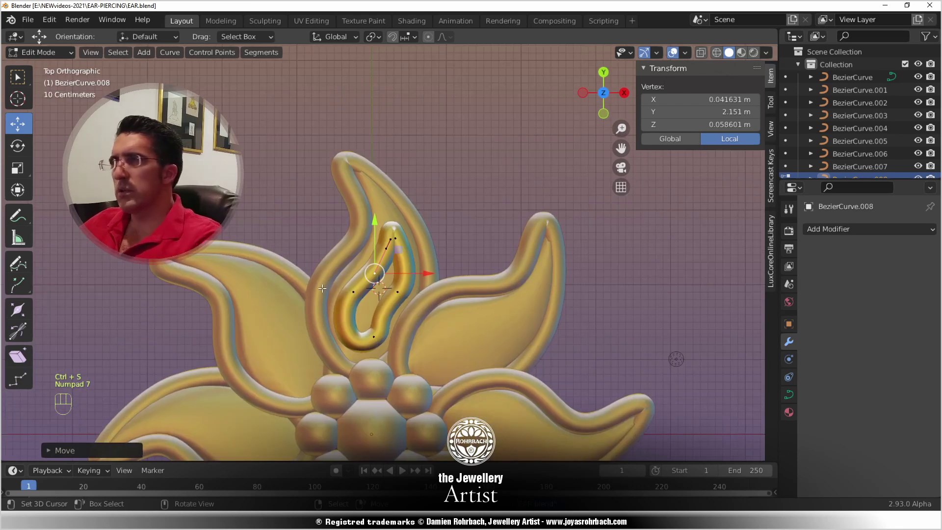
scroll(373, 294, down, 2)
scroll(425, 309, up, 4)
key(Tab)
scroll(425, 309, down, 3)
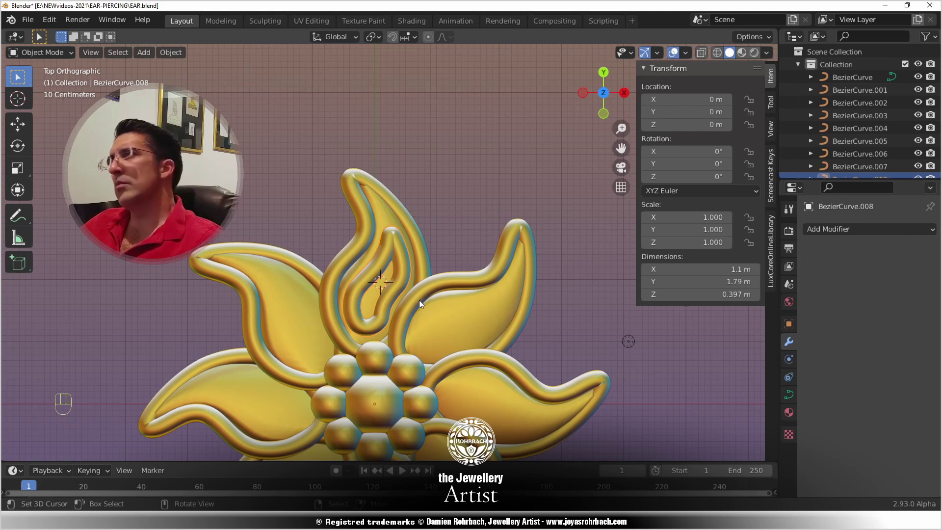
scroll(416, 305, up, 4)
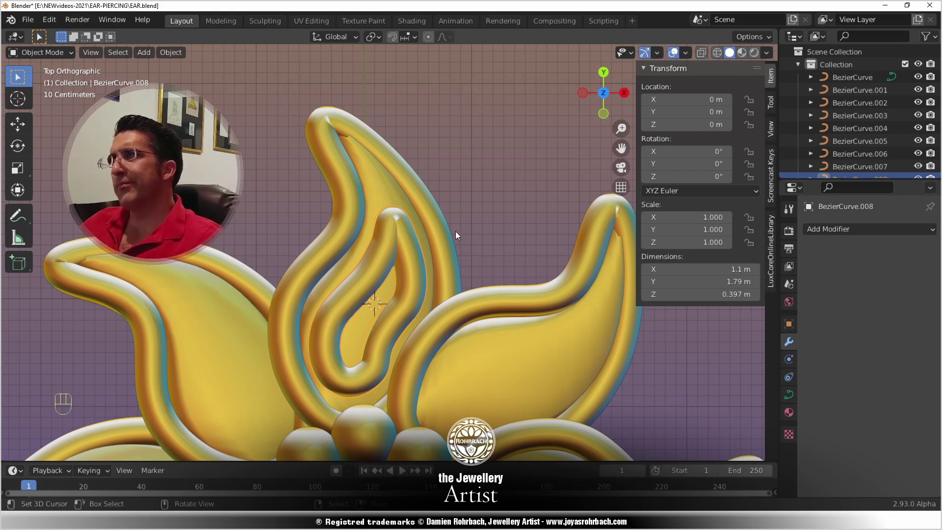
scroll(455, 241, down, 5)
scroll(402, 211, up, 6)
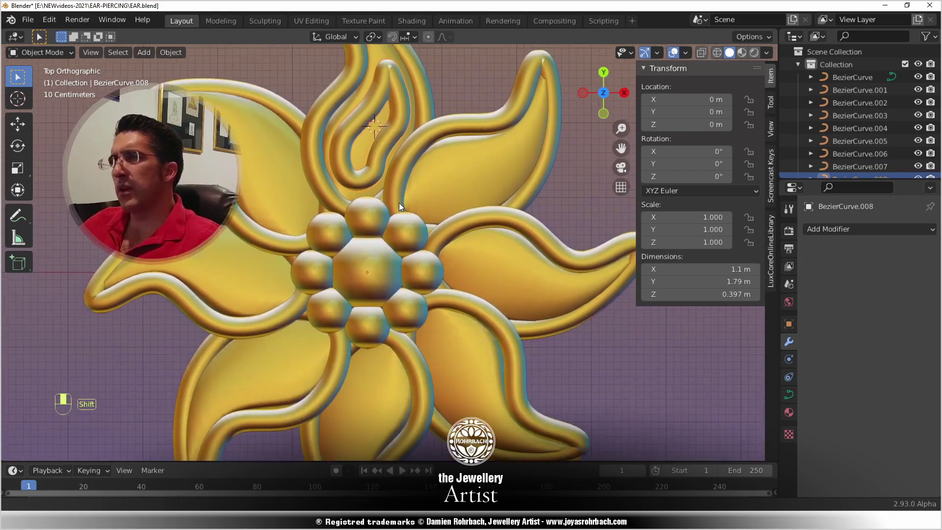
- Scale the central sphere to about 0.447, raise it to about 0.304 m on Z, and save the file from top view
click(389, 252)
key(s)
click(517, 226)
middle_drag(338, 309, 441, 300)
key(g)
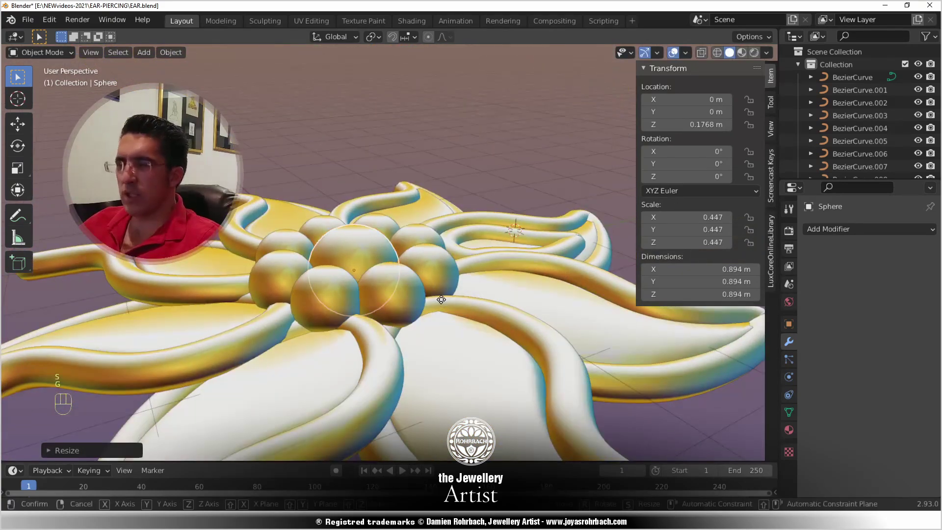
key(z)
click(449, 287)
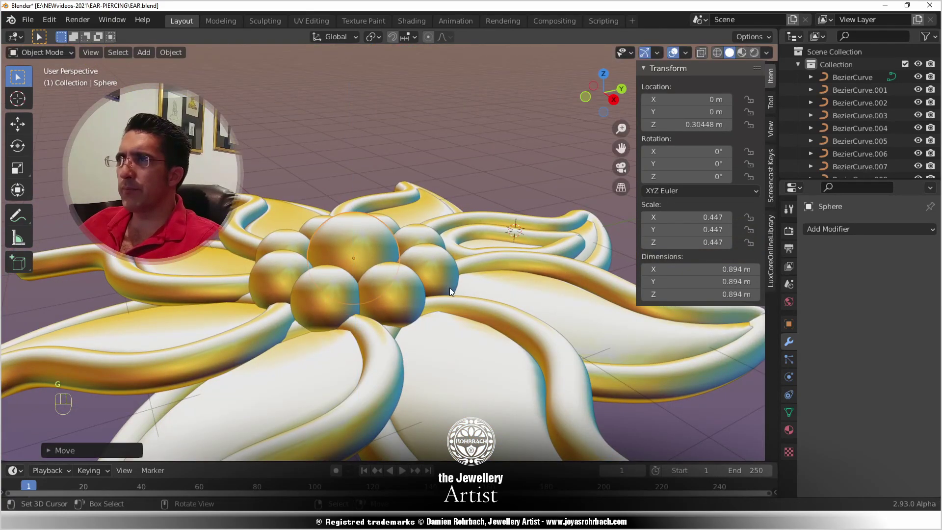
key(KP_7)
key(ctrl+s)
- Edit the top petal's inner outline by adjusting the tip point's lower handle and nudging the tip point slightly
scroll(460, 258, up, 5)
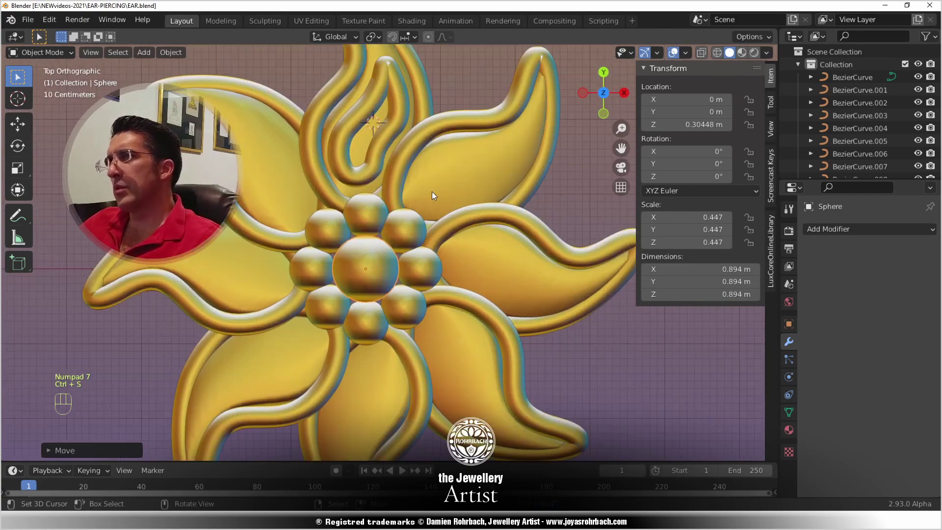
click(396, 243)
key(Tab)
scroll(416, 291, up, 2)
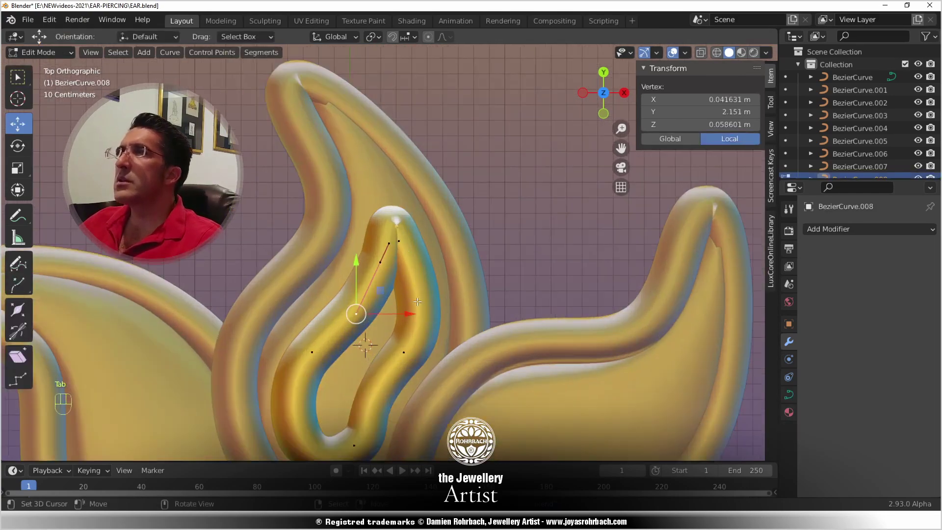
click(399, 240)
key(g)
click(410, 267)
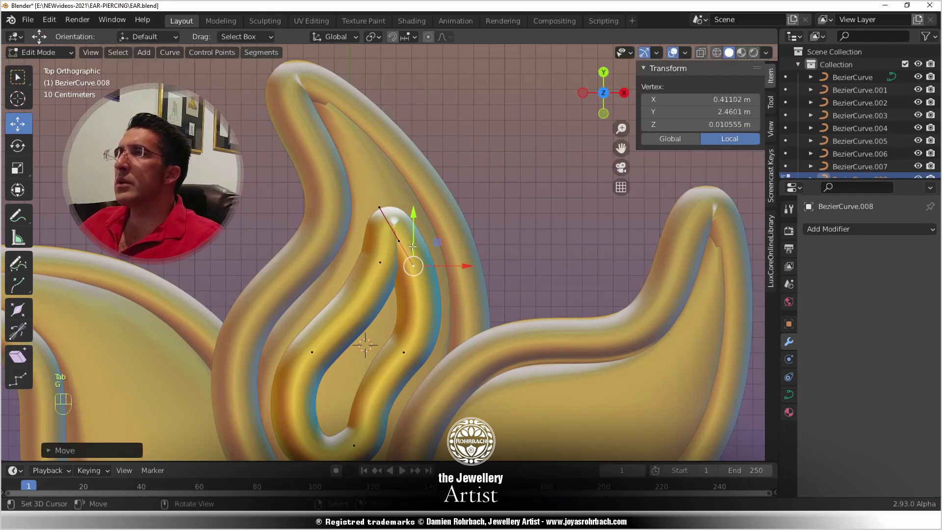
key(g)
click(402, 230)
- Shift the inner outline's right-side control point to about X 0.339 m, Y 1.880 m, and save in Object Mode
key(g)
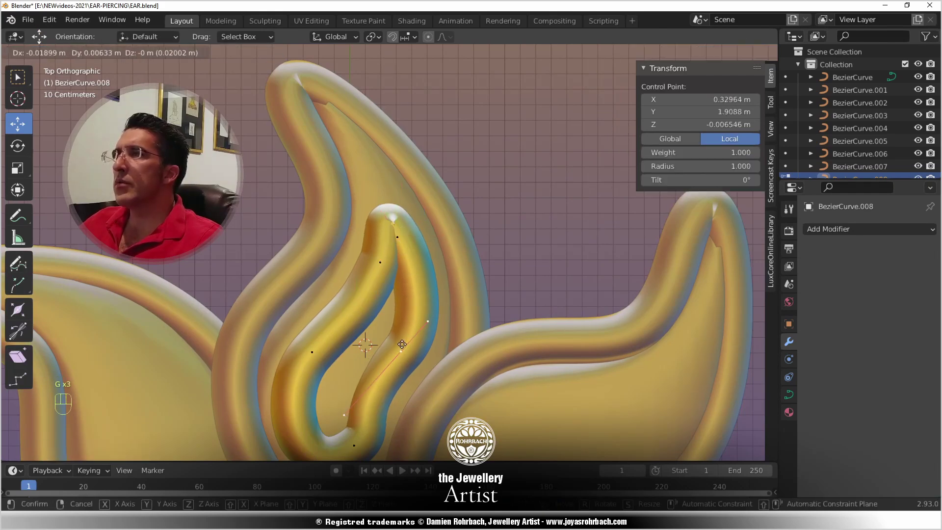
click(419, 306)
scroll(418, 305, down, 3)
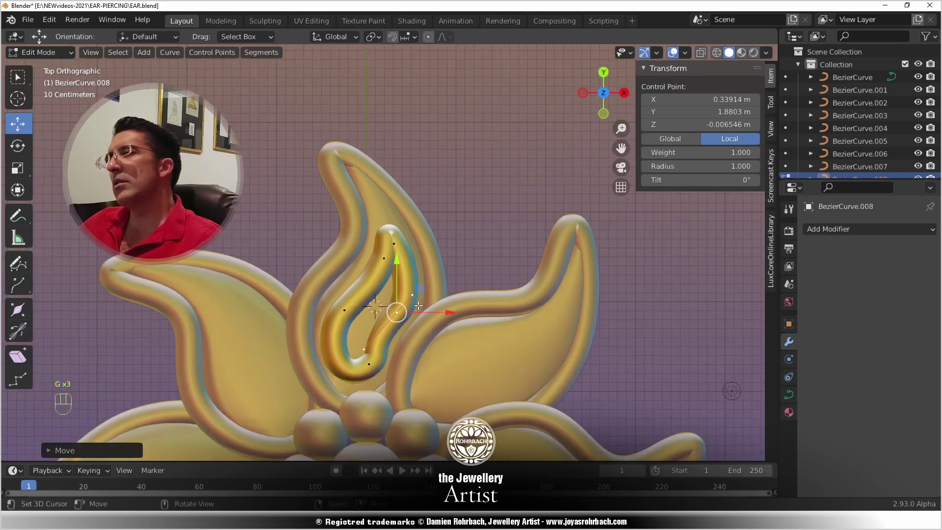
key(Tab)
key(ctrl+s)
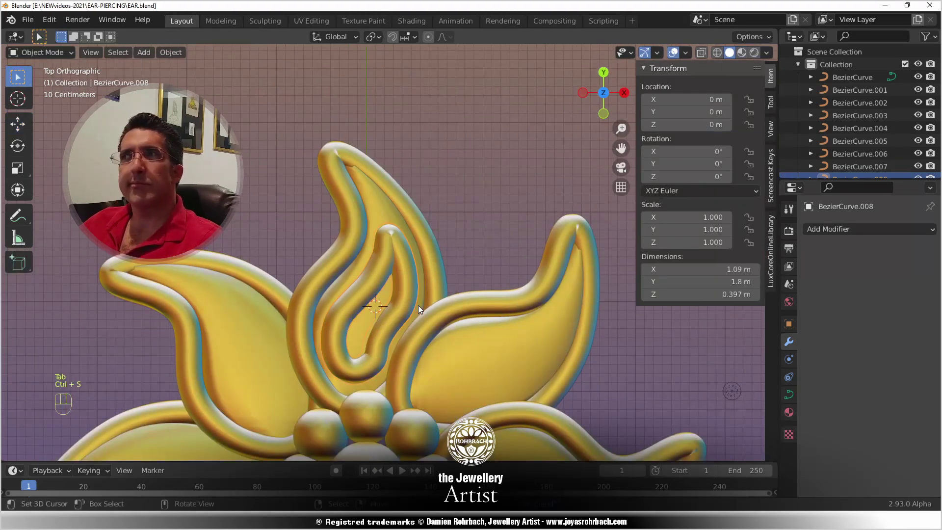
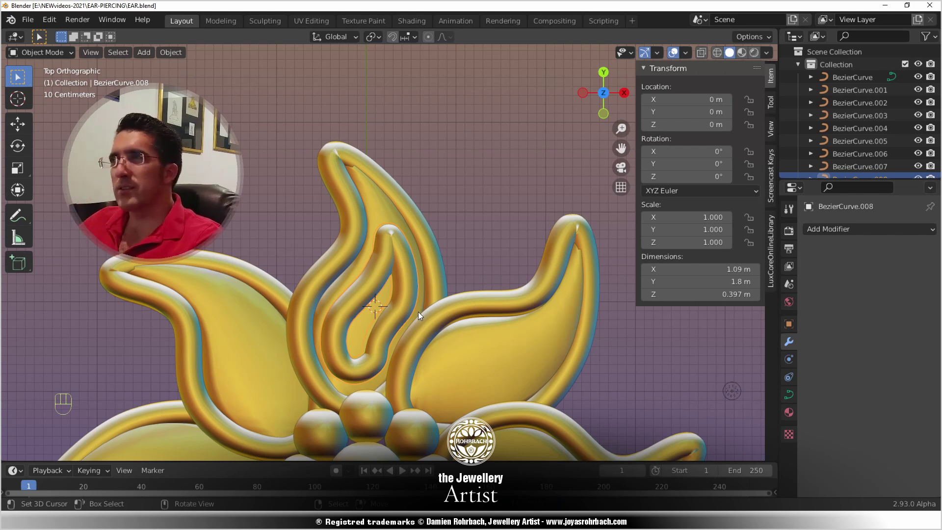
- Edit the top petal's insert with X-ray on and move its inner tip vertex to about X -0.344 m, Y 3.607 m
click(384, 213)
key(Tab)
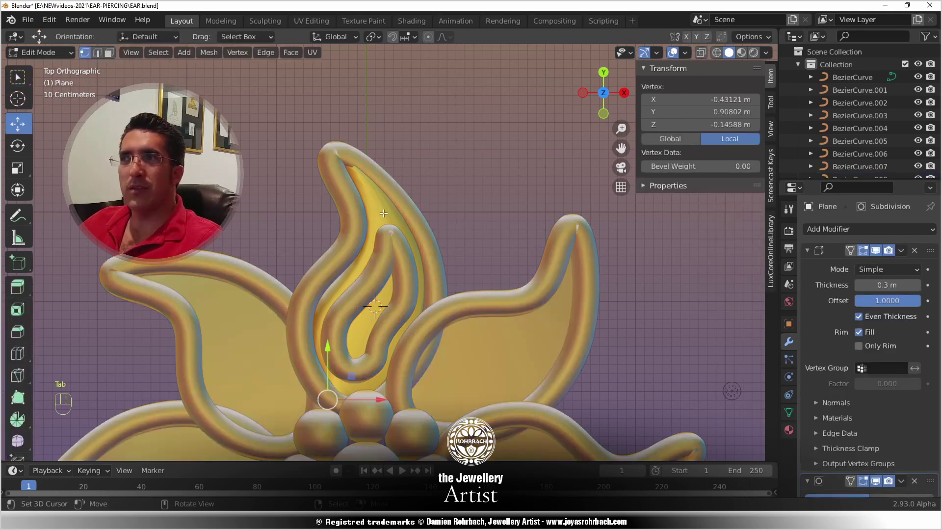
key(Tab)
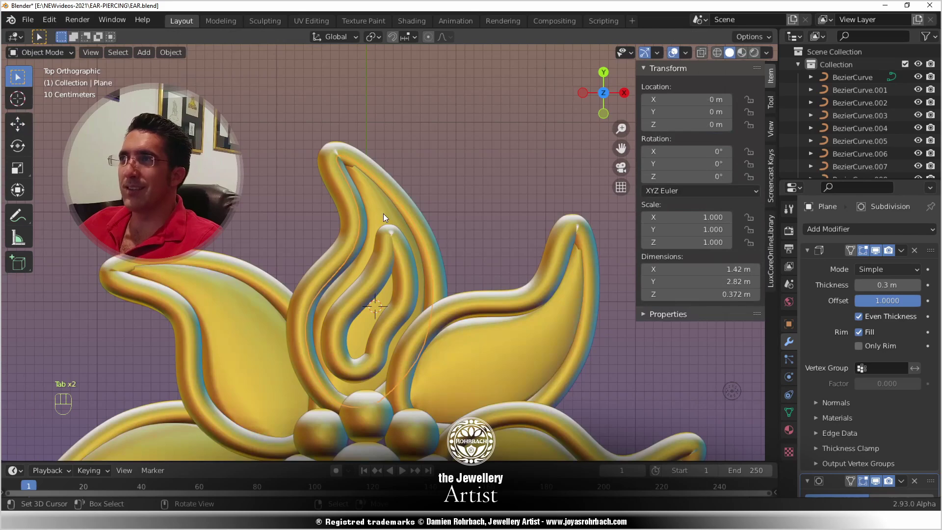
key(Tab)
key(alt+z)
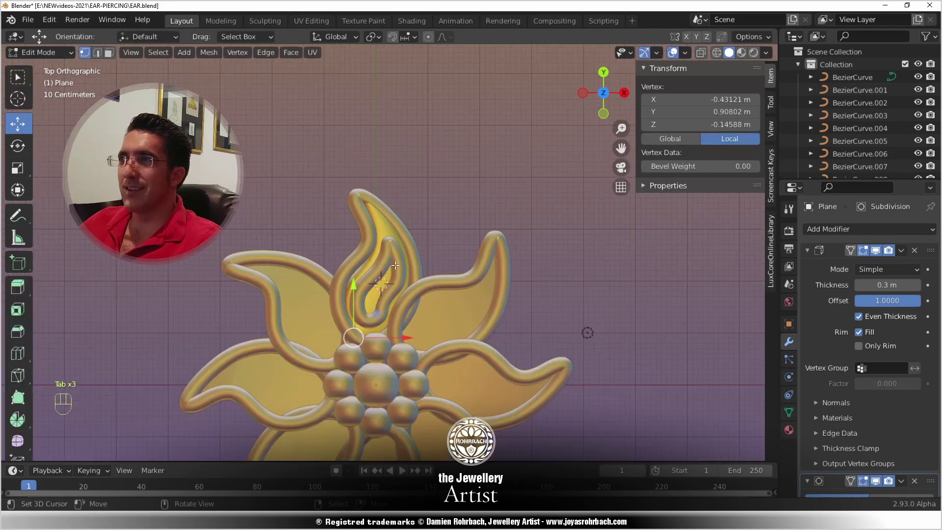
scroll(395, 268, up, 5)
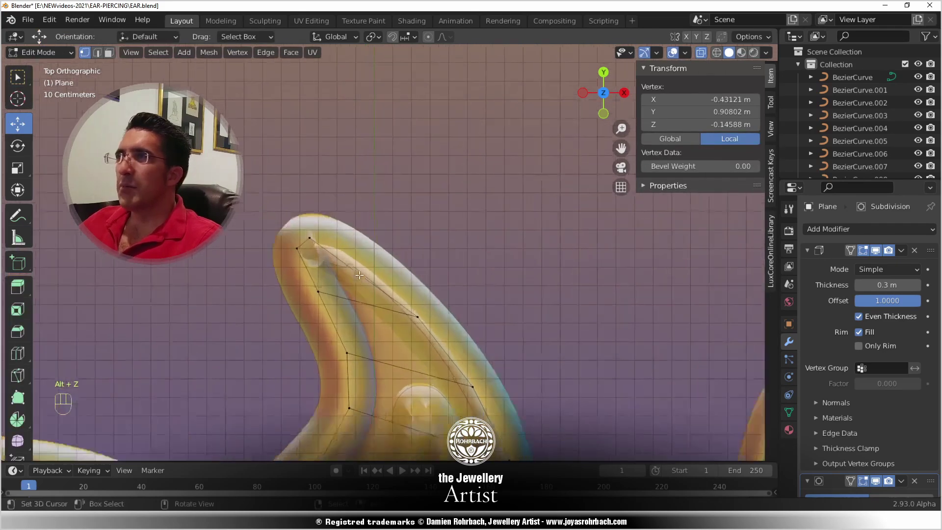
key(g)
click(308, 234)
- Raise the insert's selected tip vertex along Z to about -0.201 m
middle_drag(308, 235, 295, 304)
key(alt+z)
key(g)
key(z)
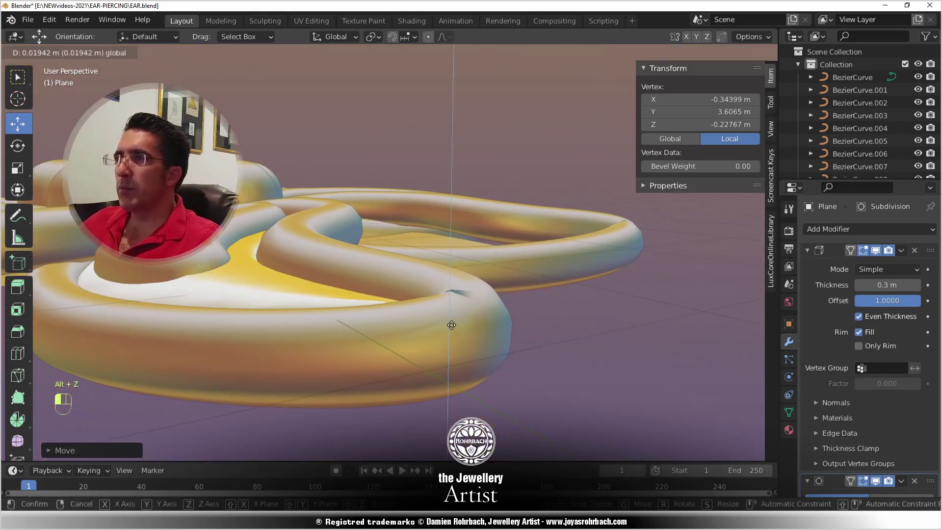
click(446, 312)
- Raise the insert vertex just behind the tip slightly along Z
key(alt+z)
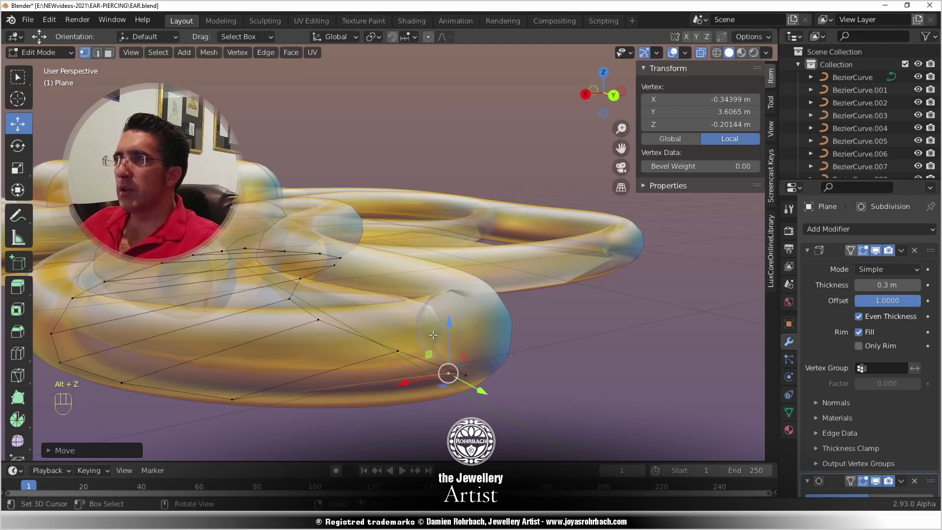
click(397, 351)
key(alt+z)
drag(399, 304, 398, 287)
key(alt+z)
- Raise the insert's outermost tip vertex to about -0.119 m on Z and save the file
click(466, 360)
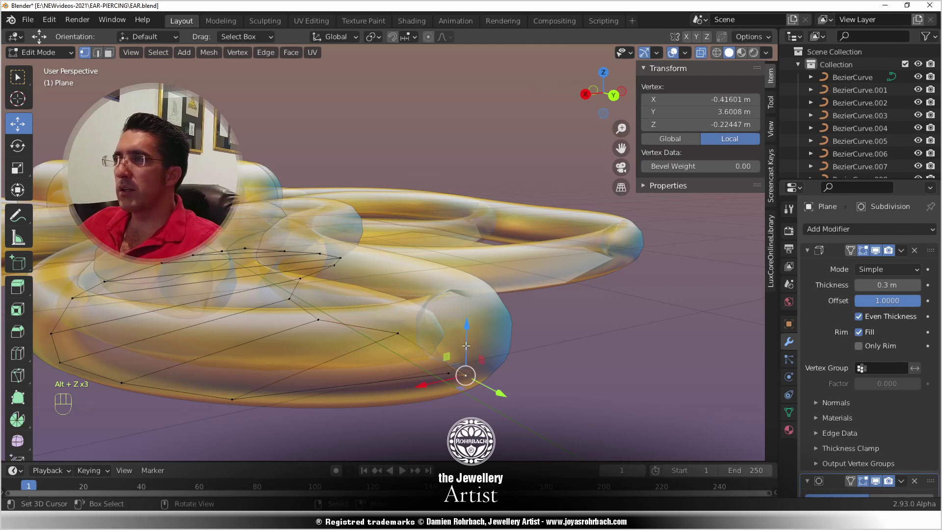
click(469, 329)
click(478, 392)
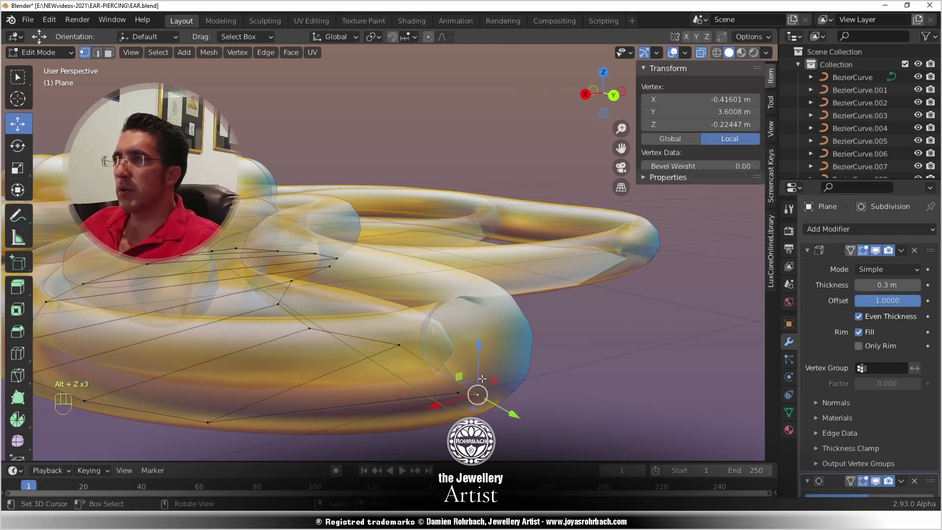
drag(479, 346, 469, 308)
middle_drag(469, 308, 456, 326)
key(ctrl+s)
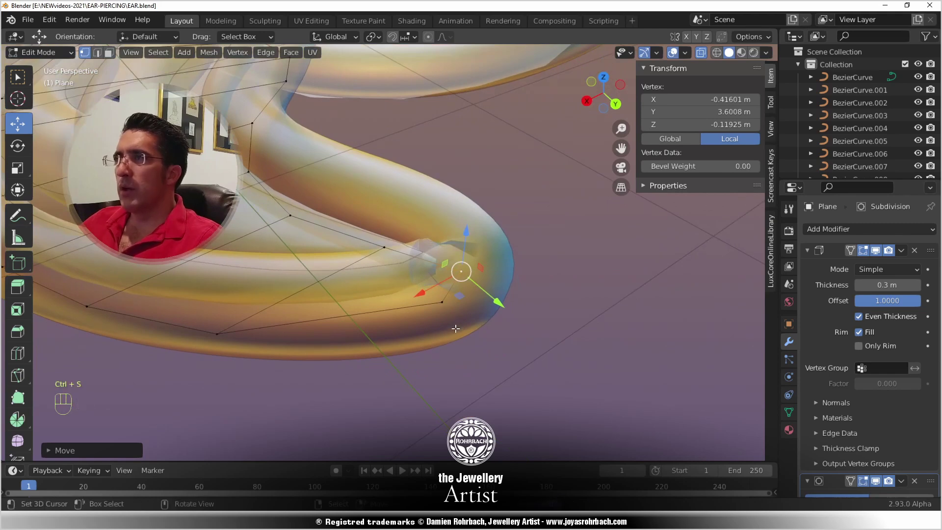
- From top view, move the insert's outer tip vertex and the left-edge vertex below it outward under the petal rim, and save
key(KP_7)
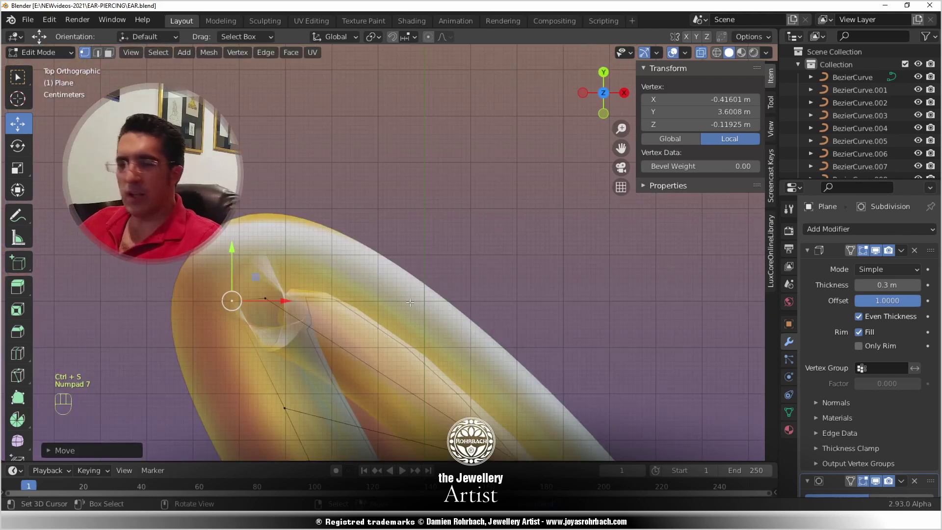
scroll(411, 306, down, 3)
key(Tab)
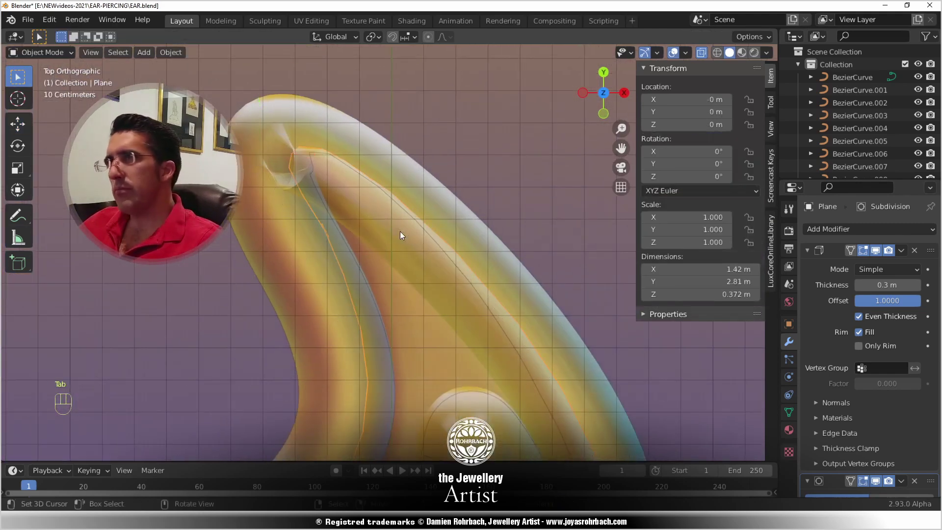
key(alt+z)
key(Tab)
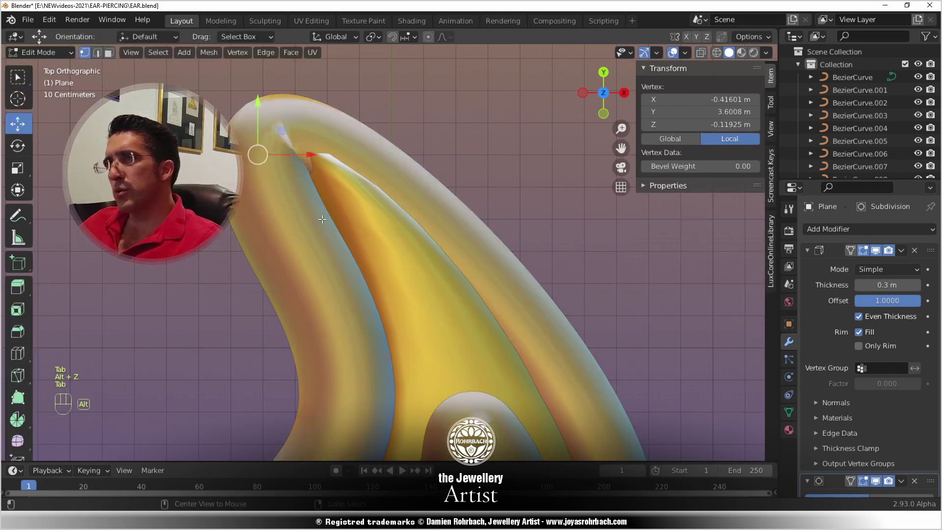
key(alt+z)
key(g)
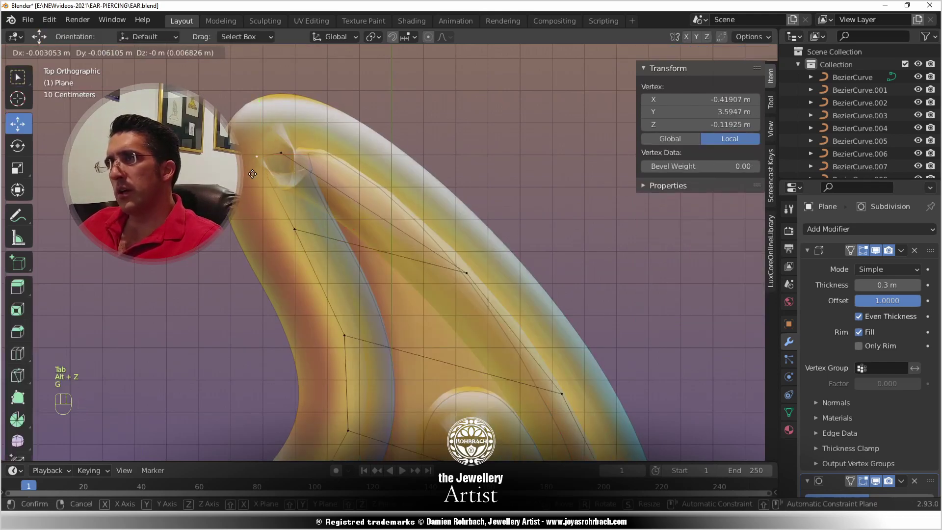
click(247, 180)
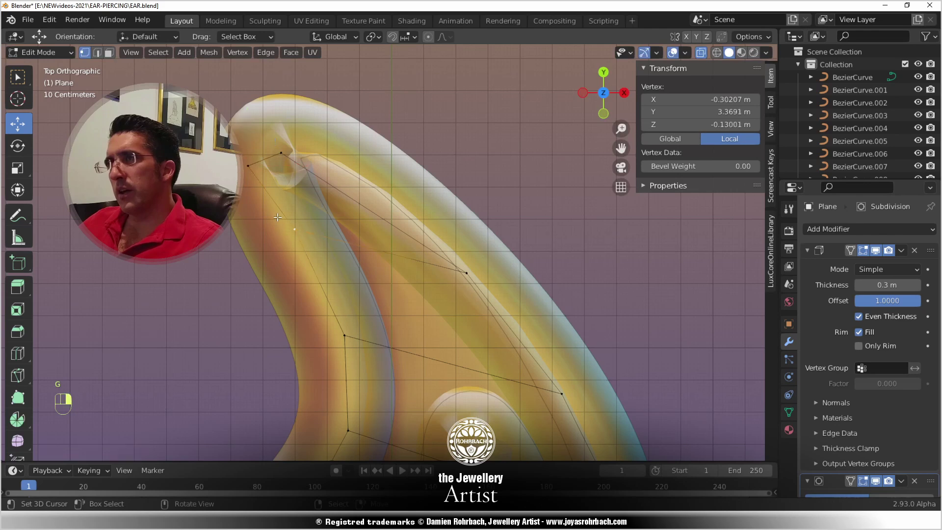
key(g)
click(306, 216)
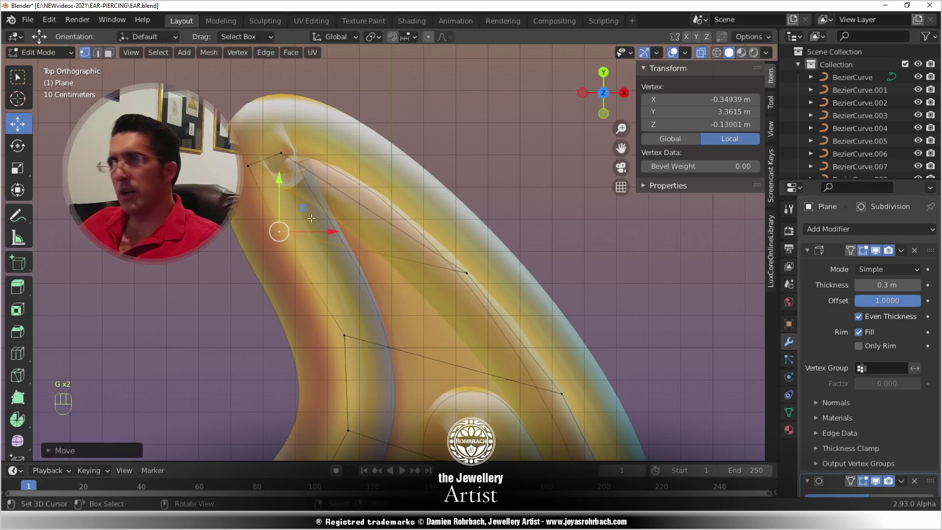
key(ctrl+s)
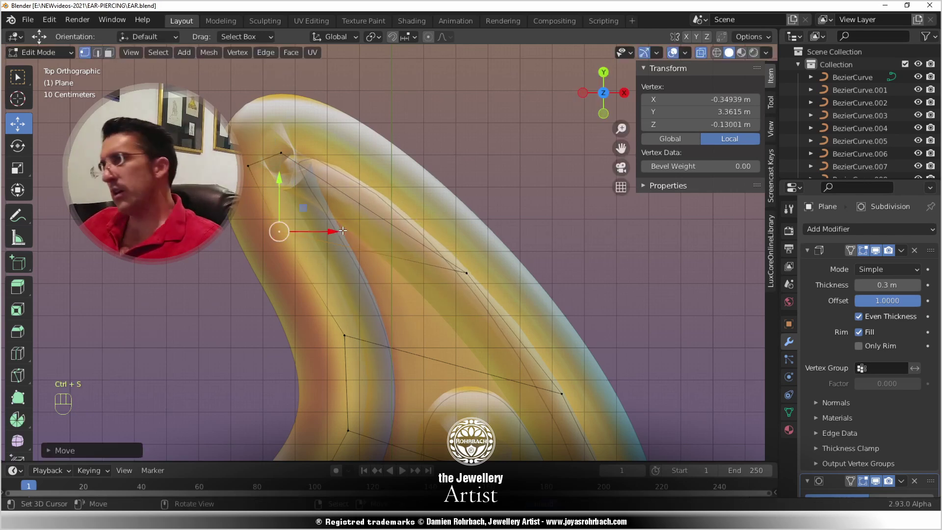
- Turn off X-ray, check the top petal's tip, save the file, and return the insert to Object Mode
key(alt+z)
scroll(344, 230, down, 4)
scroll(345, 229, down, 3)
scroll(398, 290, up, 3)
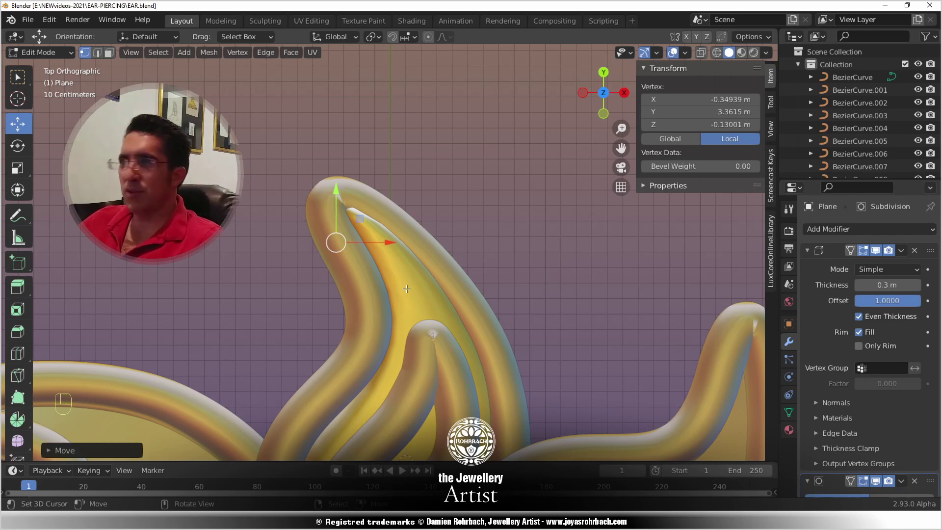
key(ctrl+s)
scroll(407, 289, down, 2)
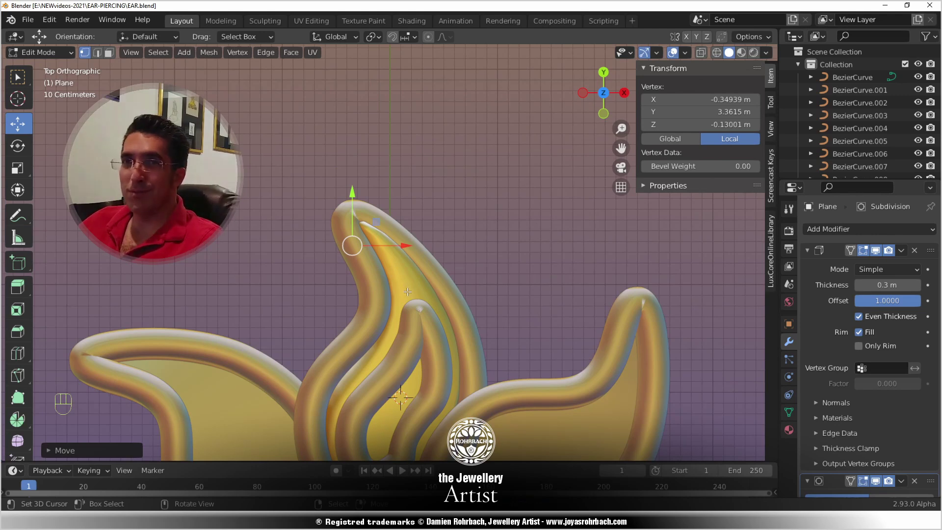
key(Tab)
key(Tab)
key(Tab)
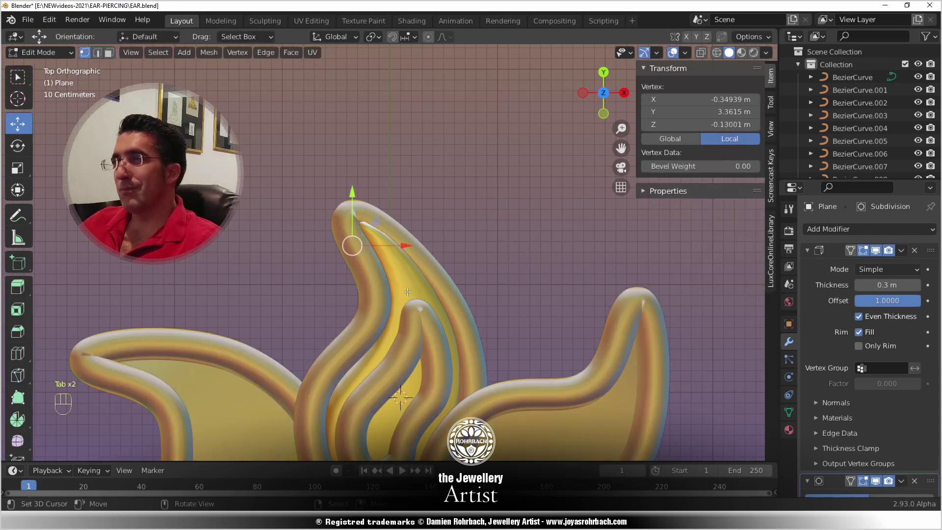
scroll(448, 335, down, 4)
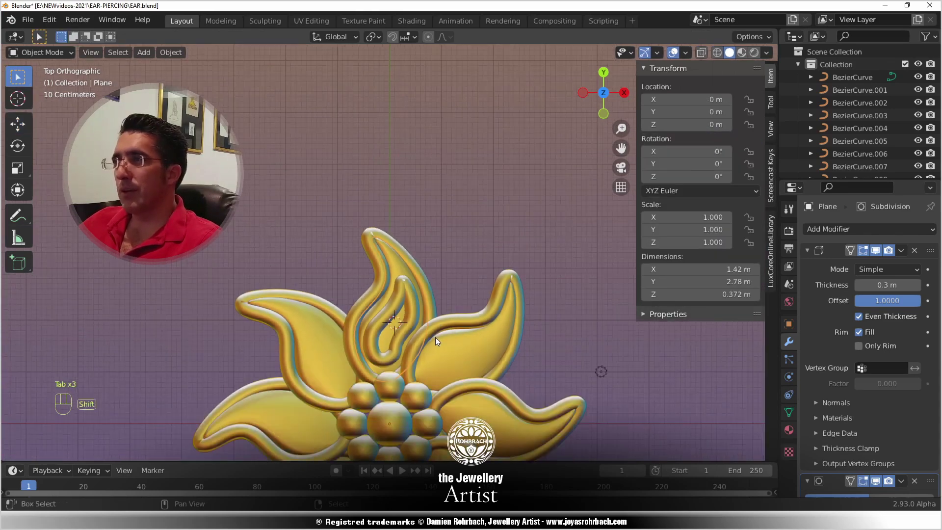
- Apply all transforms to the top petal's inner outline and save the file
scroll(435, 335, up, 4)
click(445, 368)
key(ctrl+a)
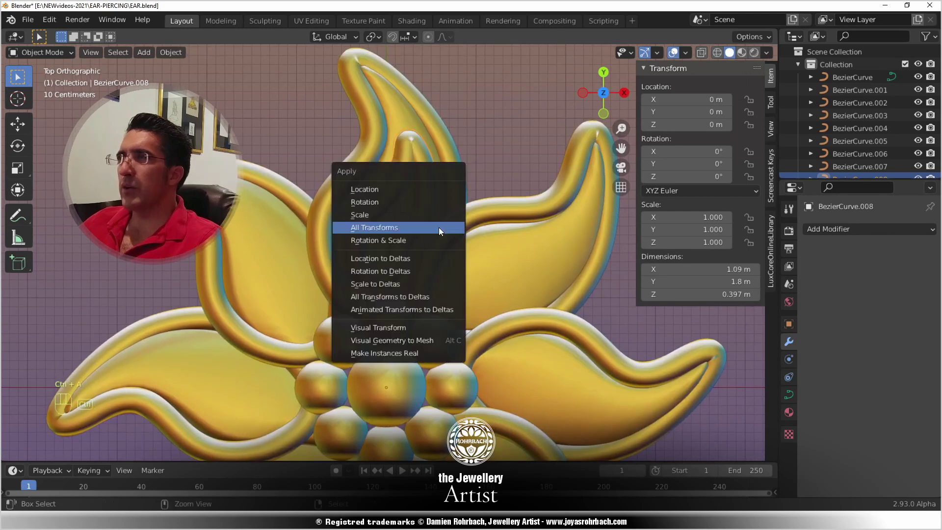
click(439, 228)
key(ctrl+s)
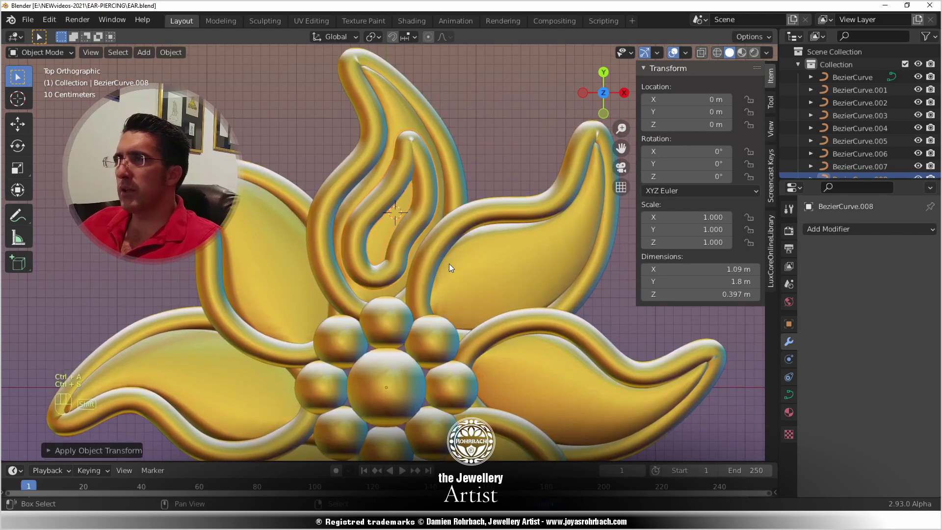
- Try duplicating the inner outline in place and rotating the copy 45° around Z
key(shift+d)
right_click(449, 263)
click(671, 175)
text(45)
key(Return)
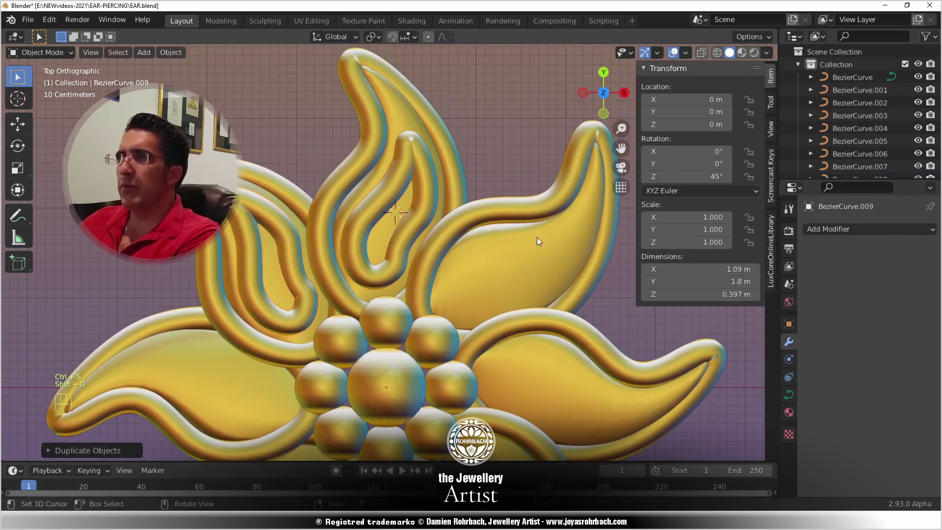
- Undo the rotation and duplication of the inner outline so only the original remains
key(ctrl+z)
key(ctrl+z)
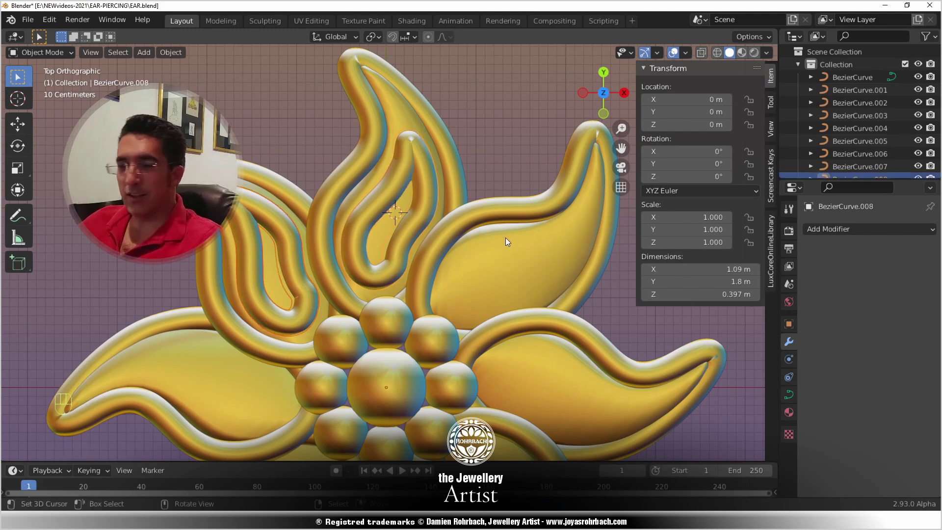
key(ctrl+z)
key(ctrl+z)
key(ctrl+z)
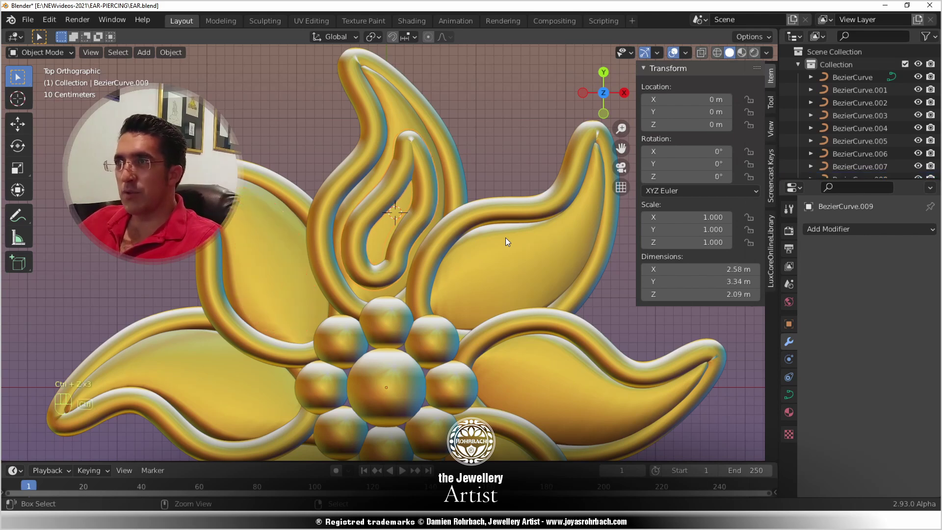
key(ctrl+z)
key(ctrl+z)
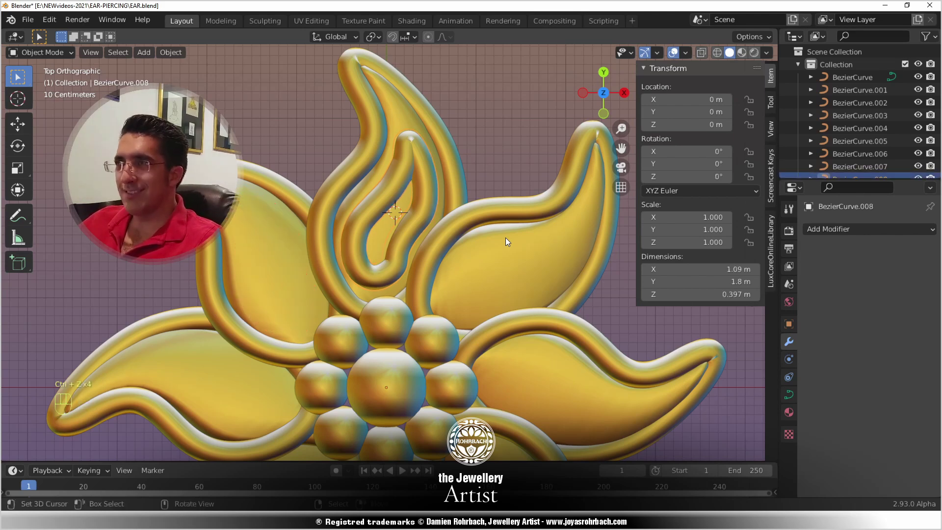
- Create a linked duplicate of the top petal's inner outline and rotate it 45° around Z
key(ctrl+z)
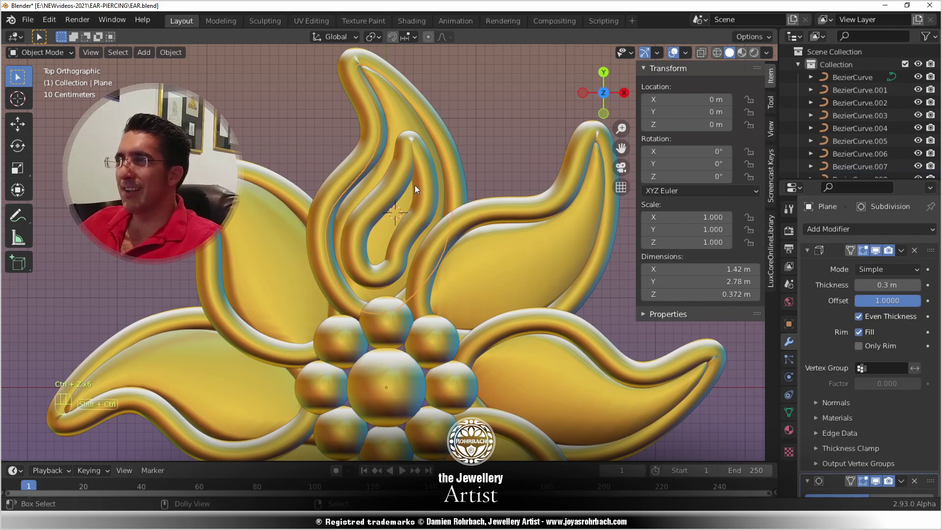
key(ctrl+shift+z)
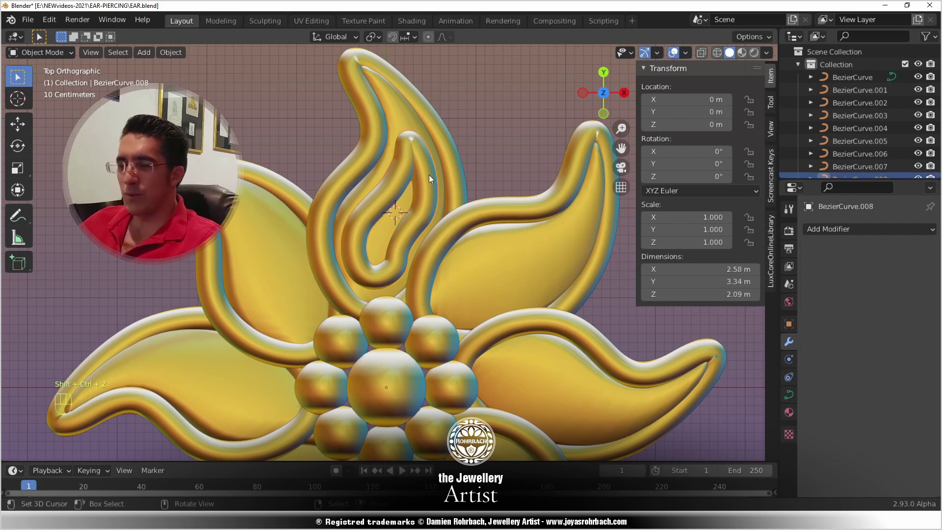
key(alt+d)
key(r)
key(z)
key(4)
key(5)
key(Return)
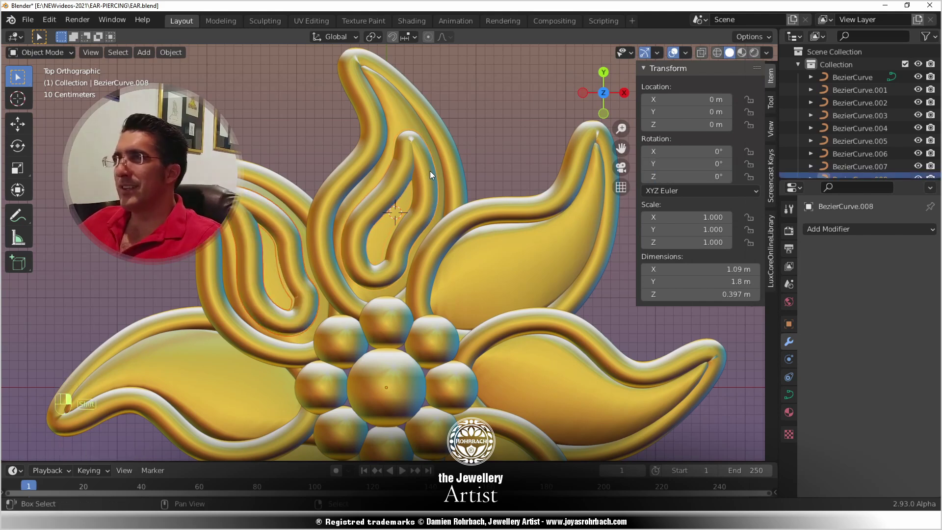
- Create further linked duplicates of the inner outlines in place and bring the active copy to 90° around Z
key(alt+d)
right_click(461, 171)
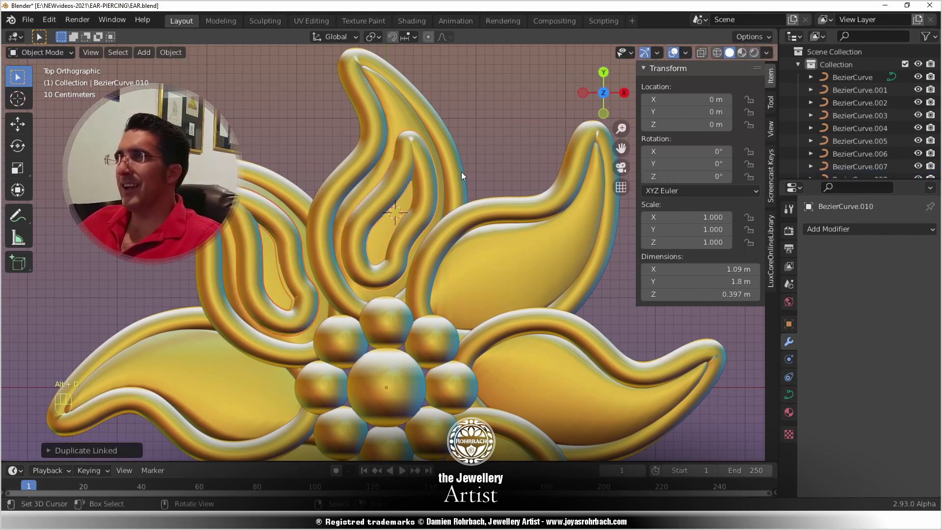
key(r)
key(z)
key(9)
key(0)
key(Return)
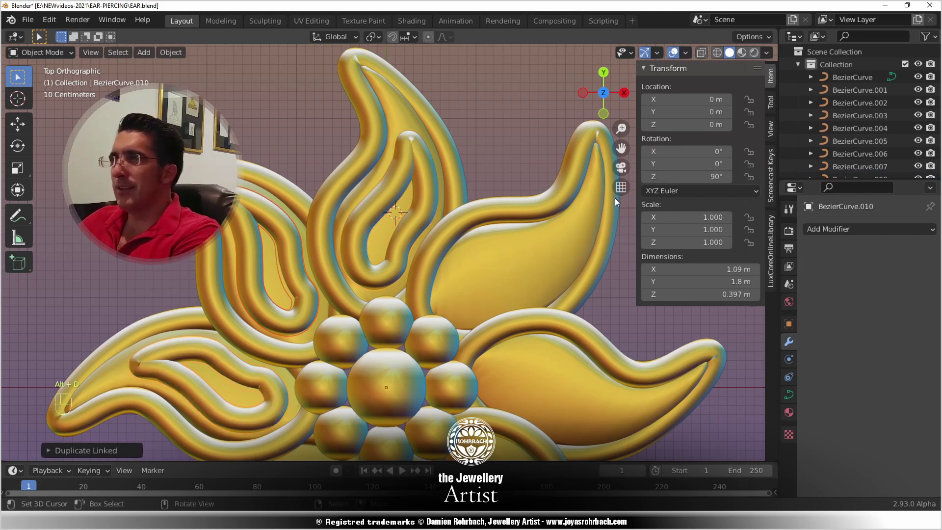
- Set the active inner outline copy's Z rotation to 135° so it sits in the lower-left petal
scroll(348, 220, down, 4)
click(691, 177)
text(135)
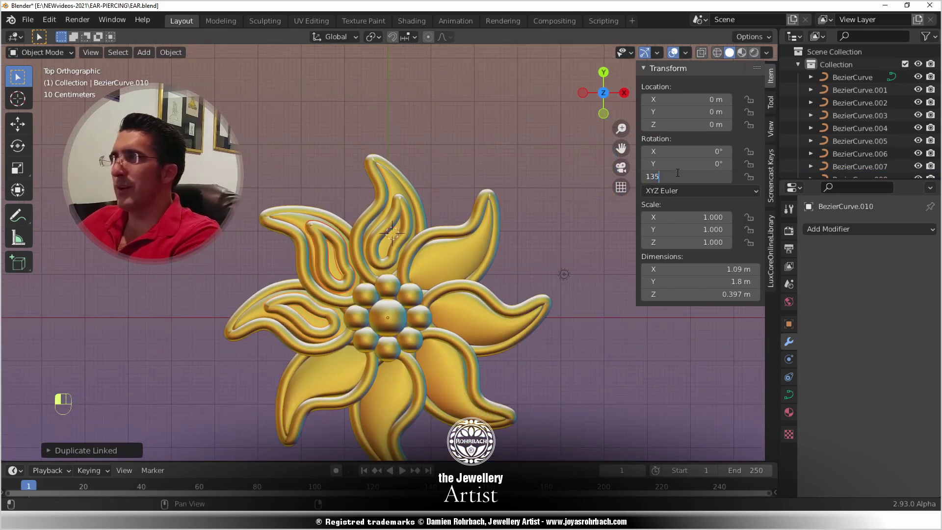
key(Return)
- Select one inner outline copy in the upper-left petal and set its Z rotation to 90°
scroll(388, 282, up, 3)
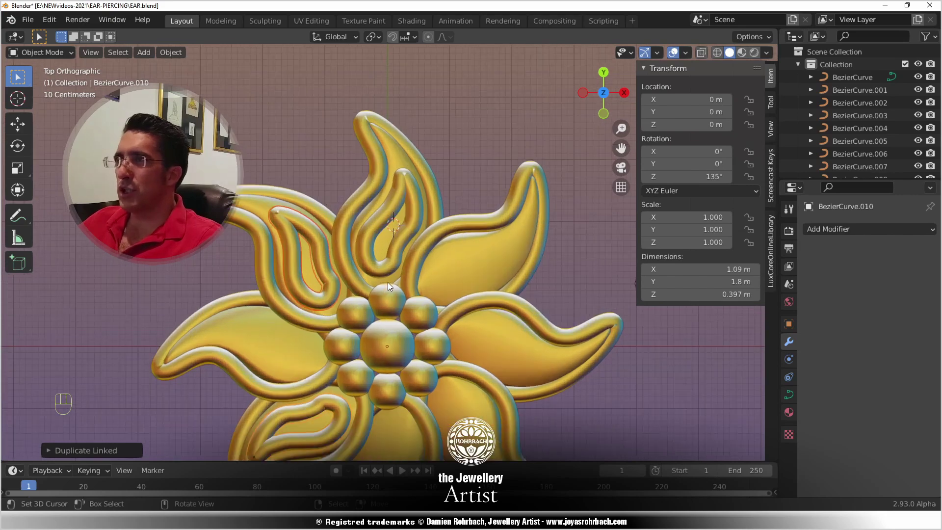
scroll(388, 284, up, 1)
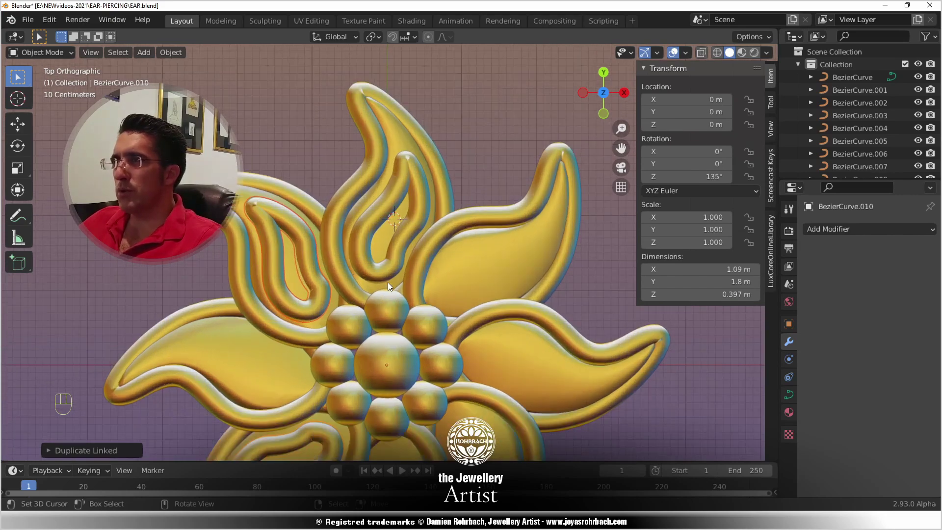
click(310, 267)
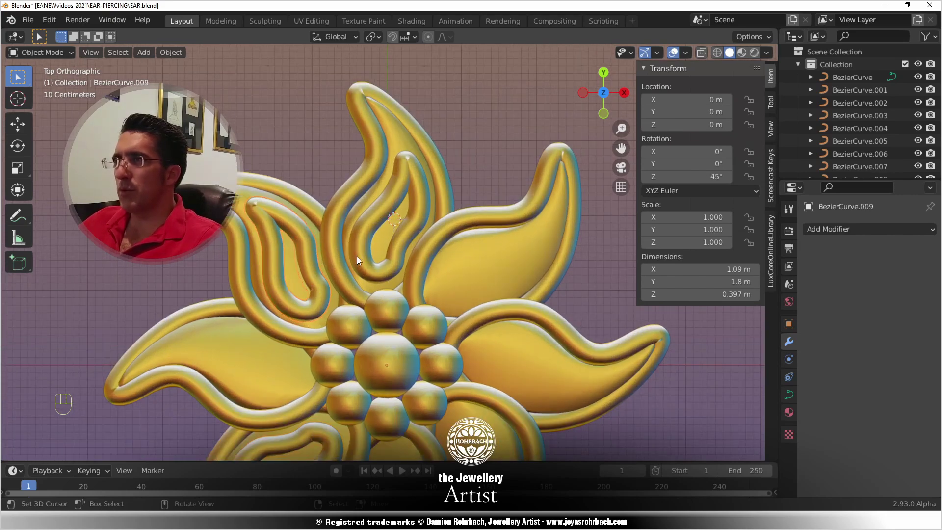
click(697, 179)
text(90)
key(Return)
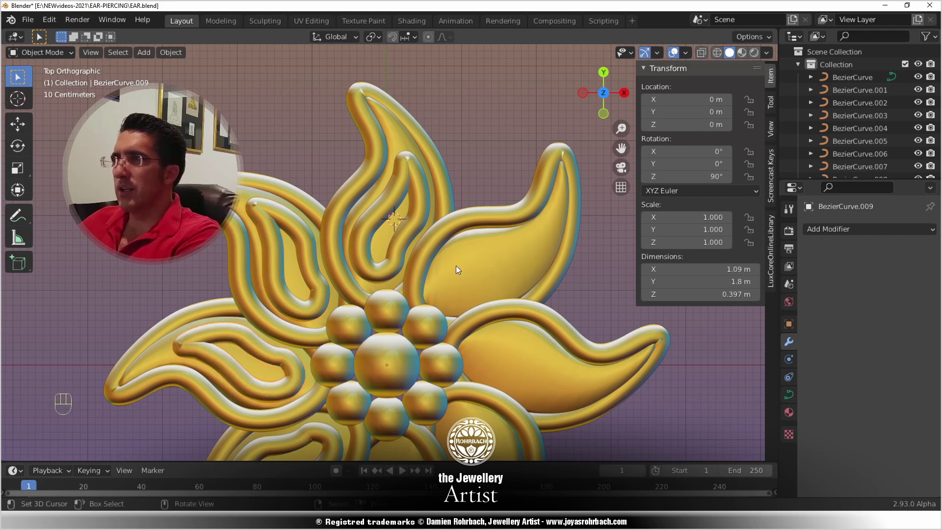
- Select the four inner outlines, make linked duplicates in place and rotate them around the centre onto the four empty petals
scroll(426, 291, down, 1)
shift+middle_drag(425, 289, 394, 198)
click(346, 140)
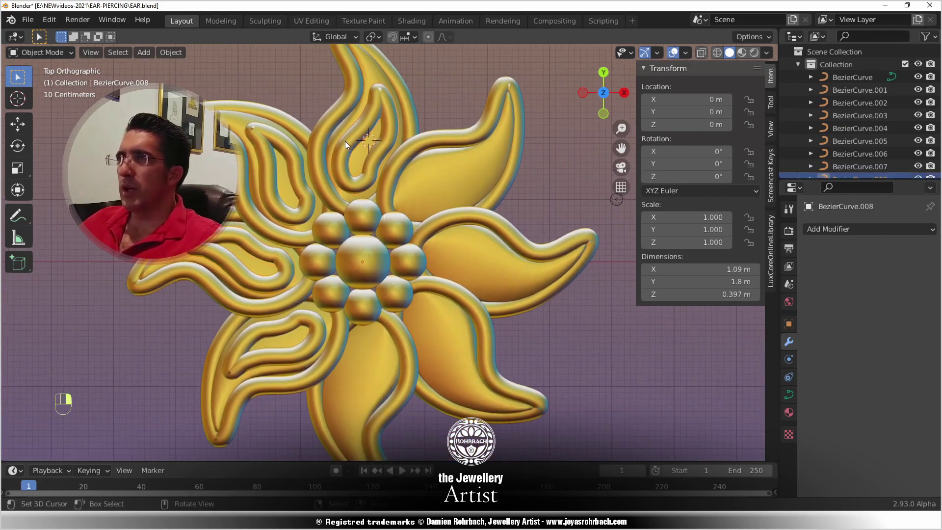
shift+click(248, 235)
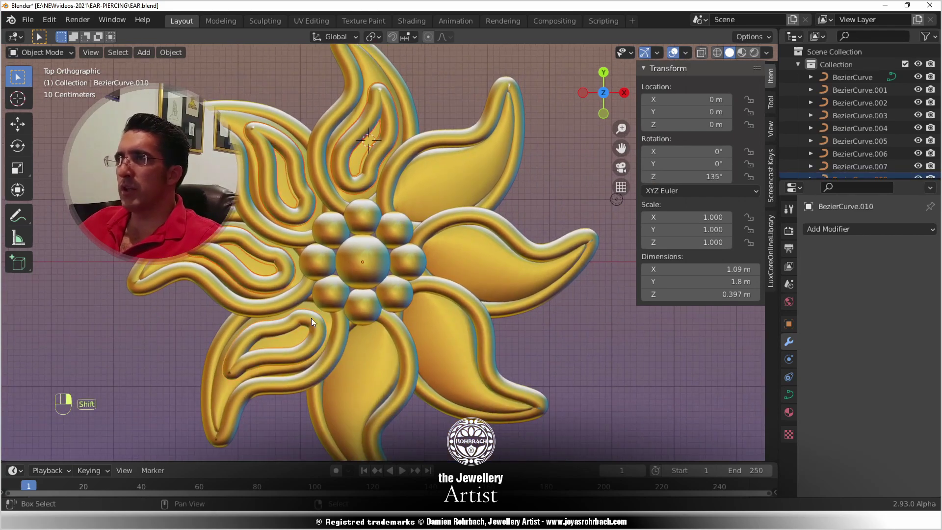
key(alt+d)
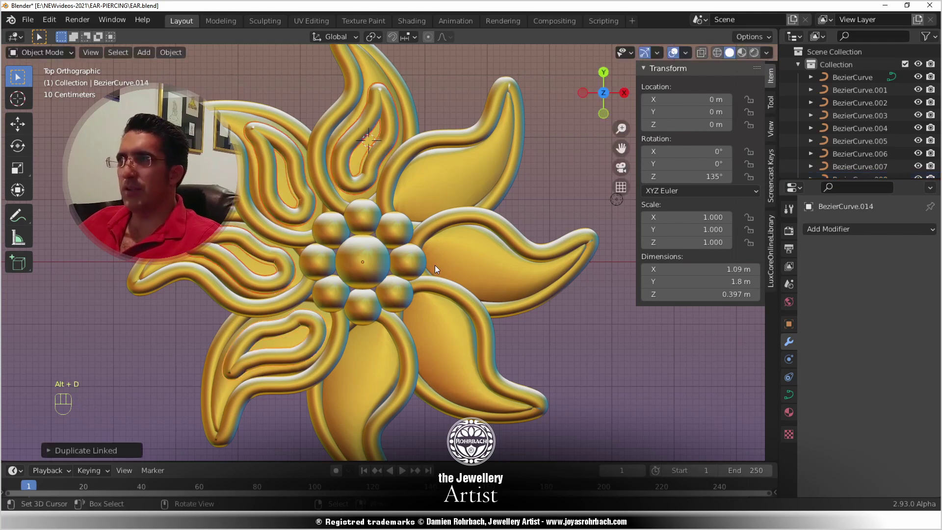
key(r)
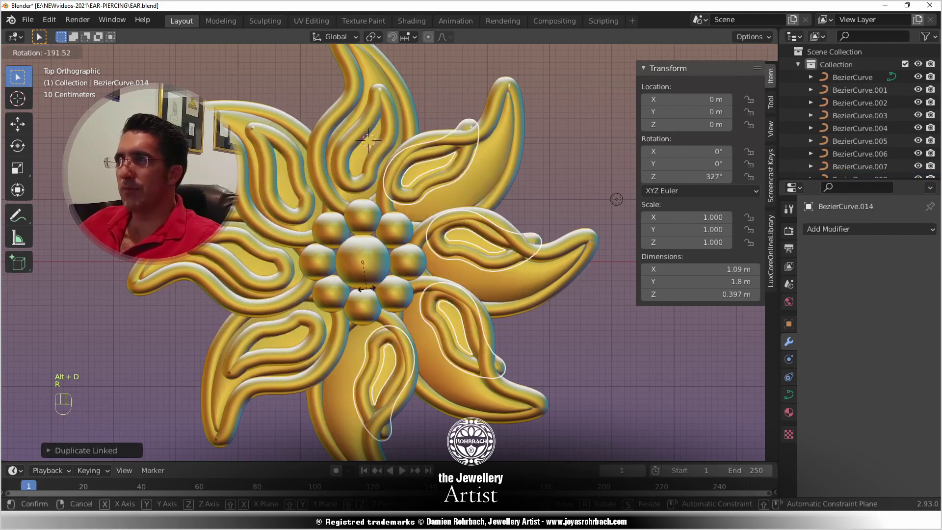
click(216, 430)
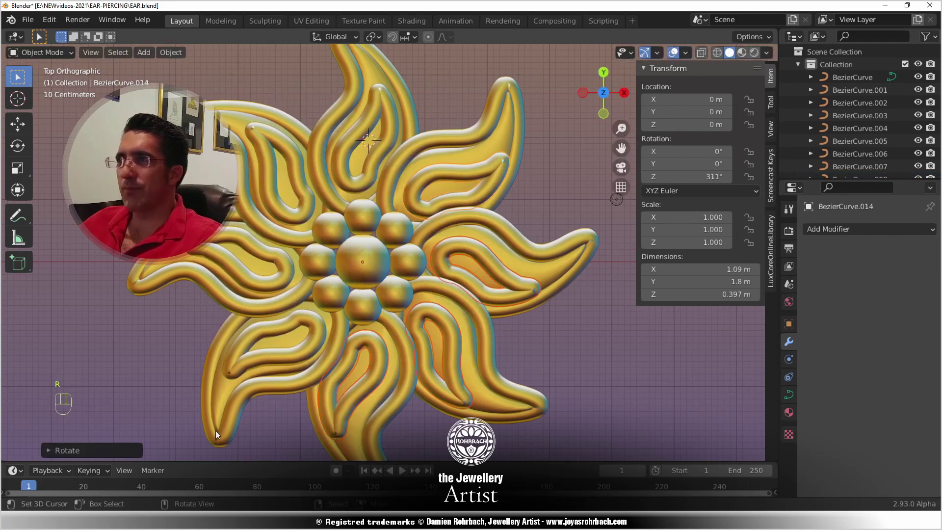
- Set the rotation angle of the four duplicated outlines to -180° and save the file
click(78, 450)
click(176, 403)
text(-180)
key(Return)
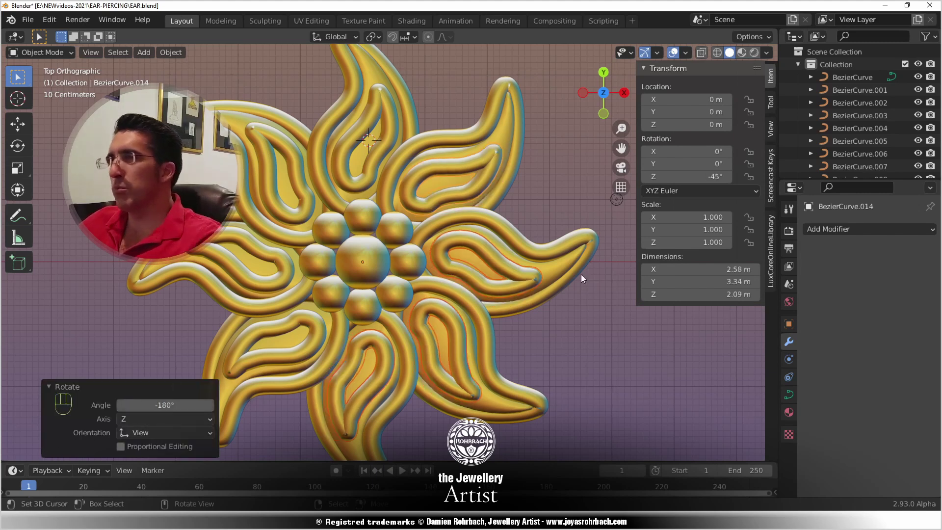
key(ctrl+s)
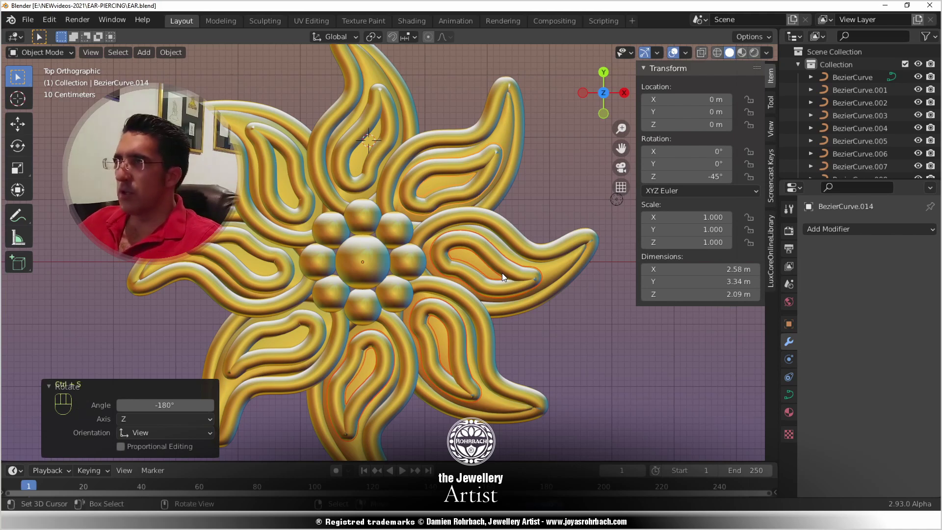
- Duplicate the small sphere above the centre and place it about 1.12 m in X and 1.62 m in Y away, between two petals
scroll(516, 314, down, 4)
middle_drag(443, 392, 367, 296)
key(KP_7)
scroll(351, 176, up, 3)
click(368, 222)
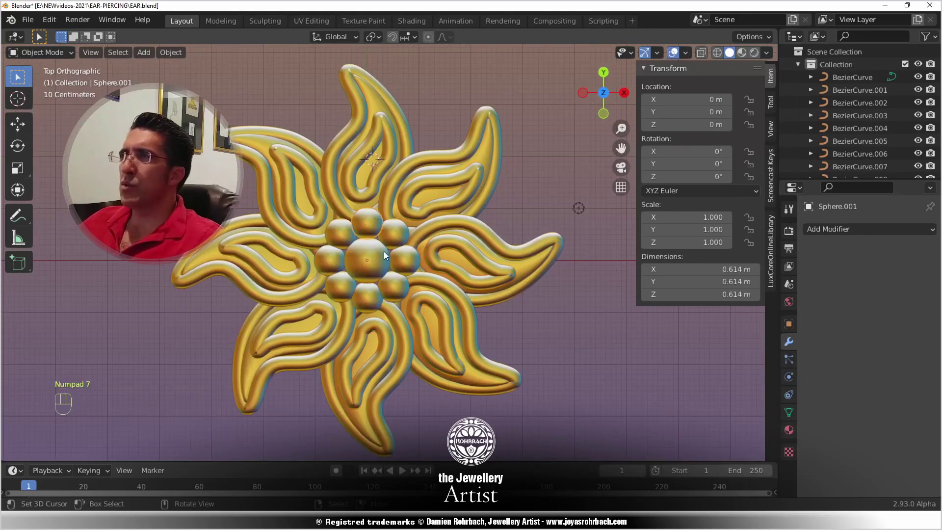
key(shift+d)
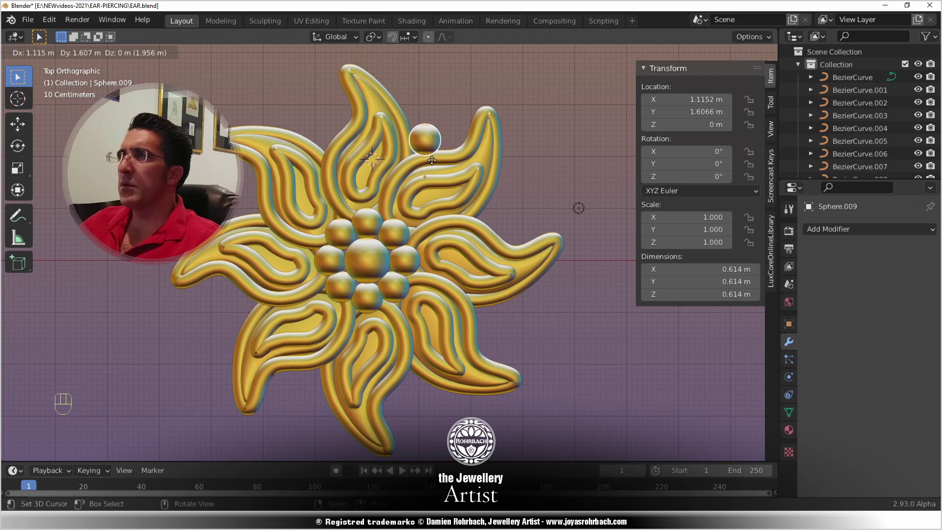
click(432, 162)
- Set the copied sphere's origin to its geometry and scale the sphere up by about 1.32
key(s)
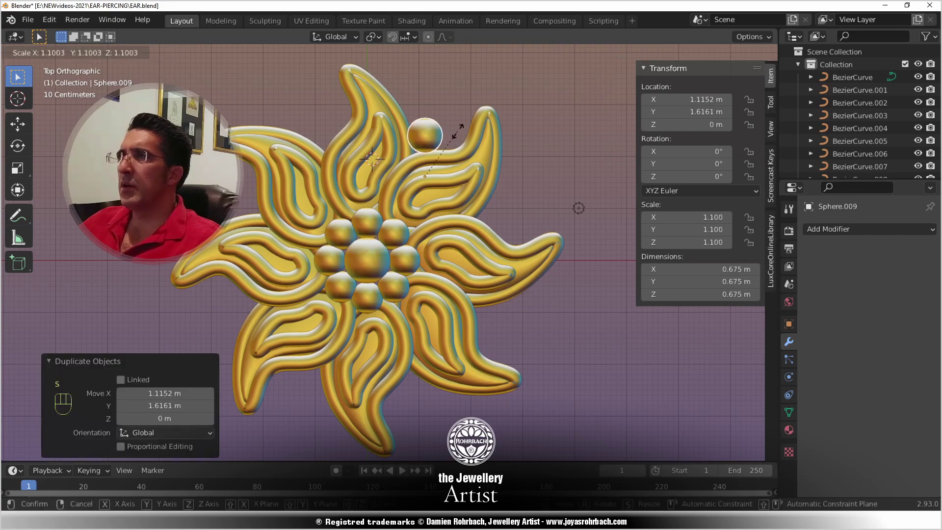
right_click(304, 125)
click(179, 53)
mouse_move(235, 81)
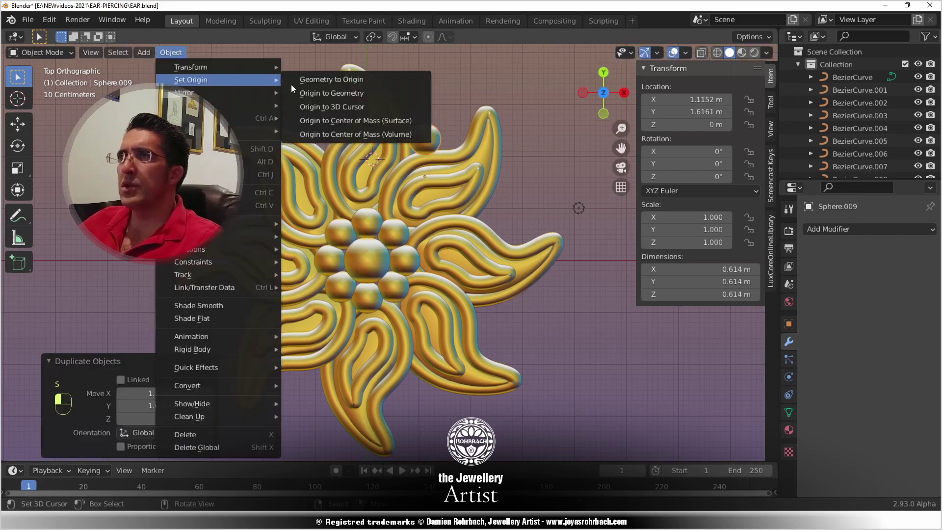
click(334, 91)
key(s)
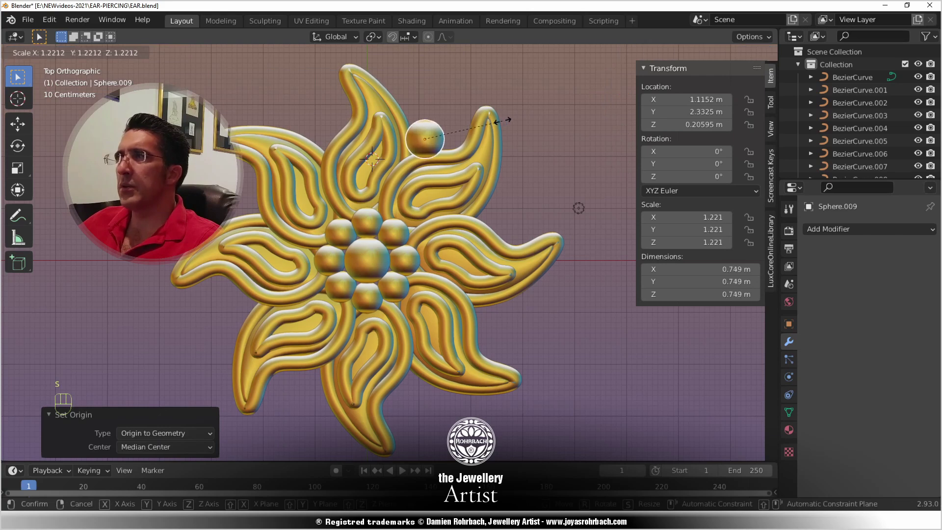
click(509, 124)
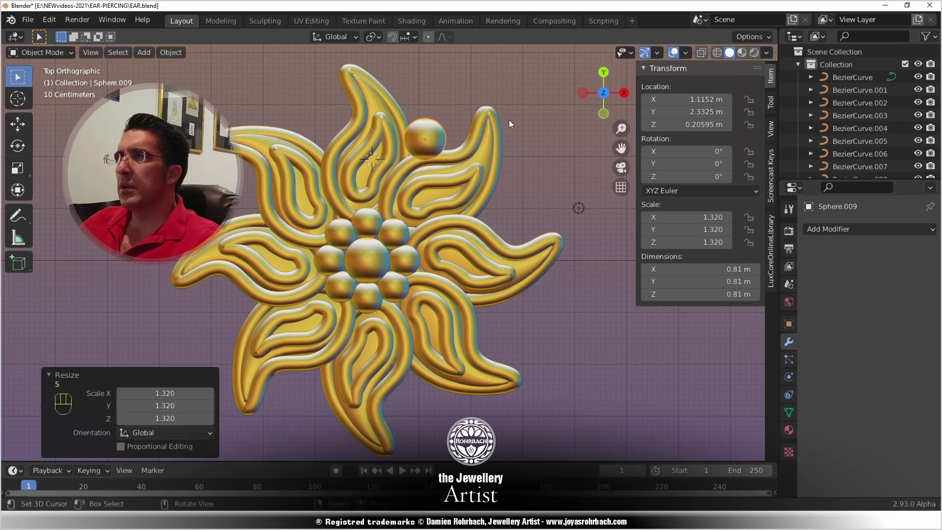
- Nudge the enlarged sphere outward between the top and upper-right petals and lower it about 0.31 m along Z
key(g)
click(438, 129)
middle_drag(346, 367, 373, 275)
middle_drag(456, 280, 466, 284)
key(g)
key(z)
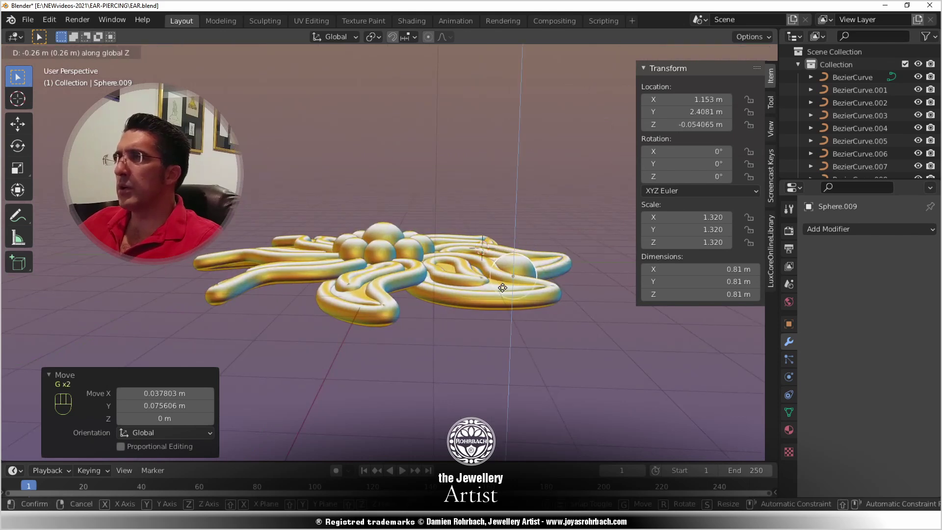
click(506, 290)
key(KP_7)
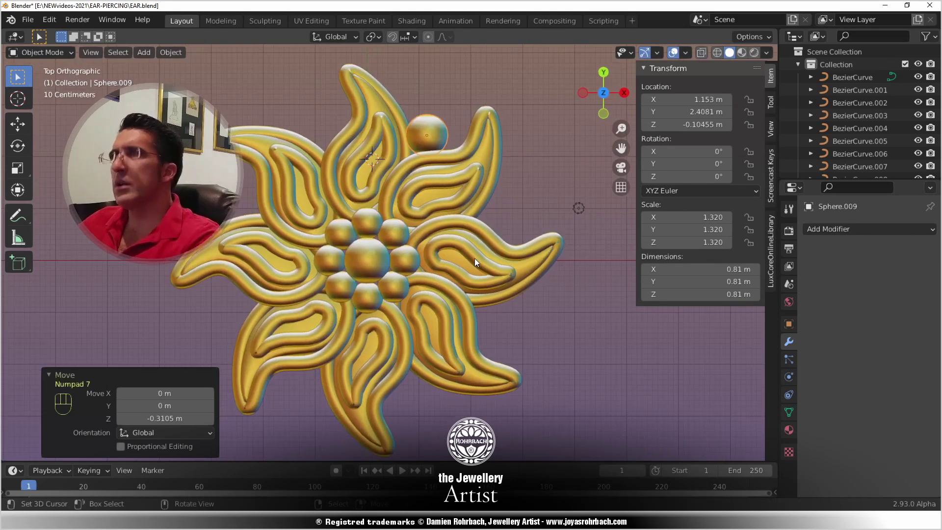
- Apply all transforms to the enlarged sphere and add a copy of it rotated 45° around Z
key(ctrl+a)
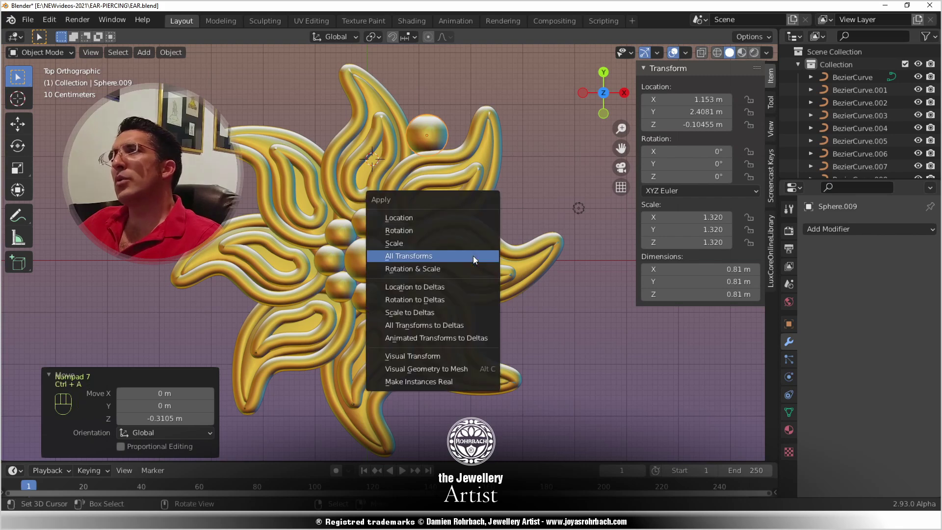
click(473, 256)
key(shift+d)
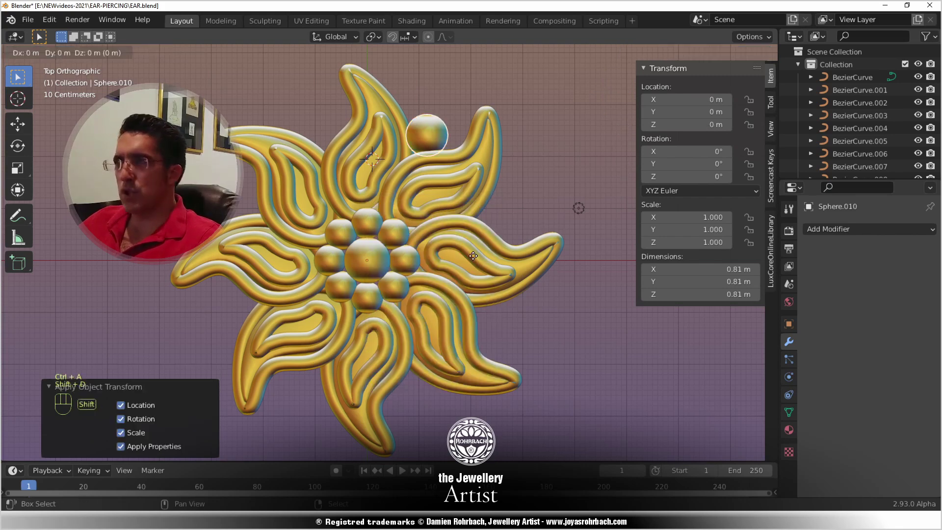
right_click(473, 255)
click(701, 177)
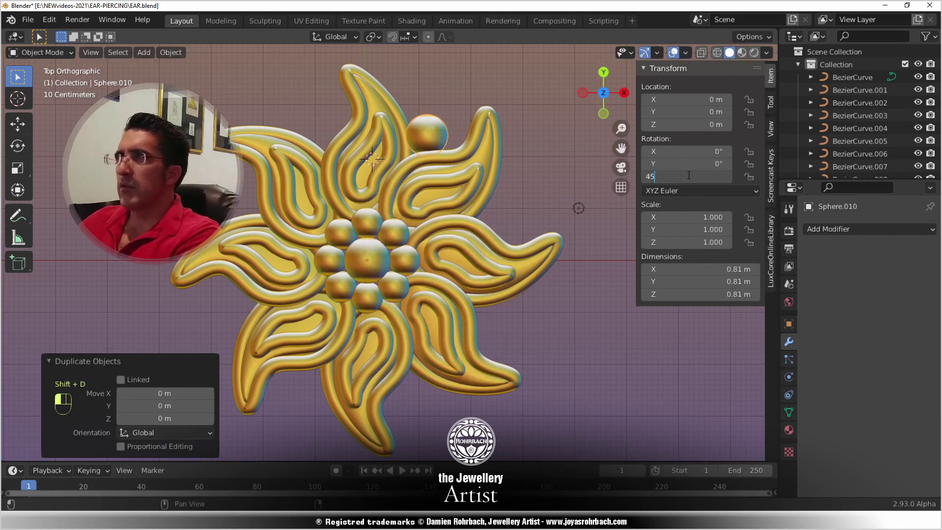
text(45)
key(Return)
- Duplicate both outer spheres in place and rotate the copies around the flower's centre
key(shift+d)
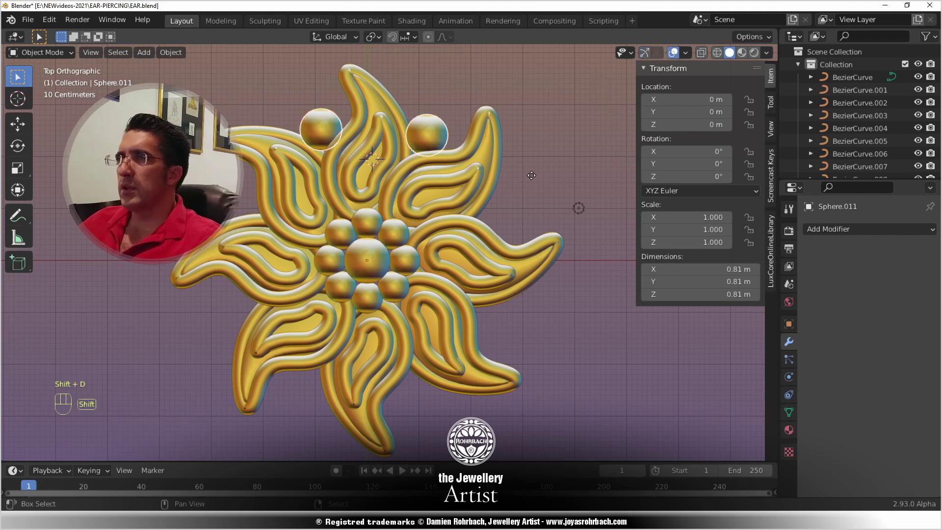
right_click(532, 175)
key(r)
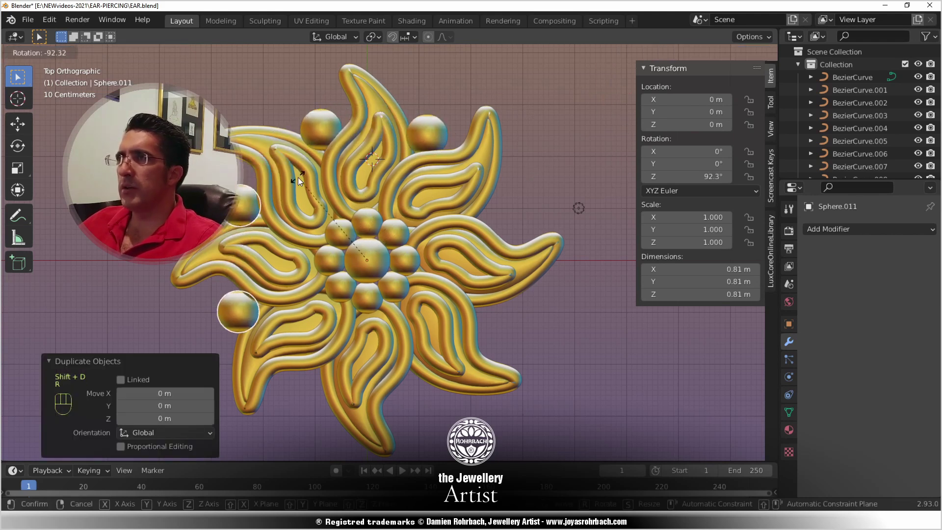
- Set the rotation of the duplicated outer sphere pair to -90° about the flower's centre
click(230, 103)
double_click(165, 404)
text(-90)
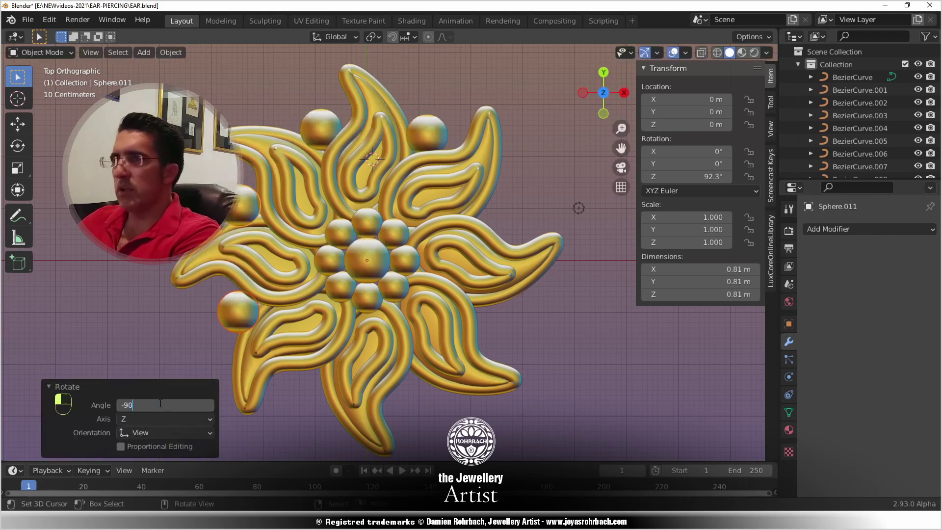
key(Return)
- Duplicate the four outer spheres in place and rotate the copies by -180° about the flower's centre
shift+click(328, 133)
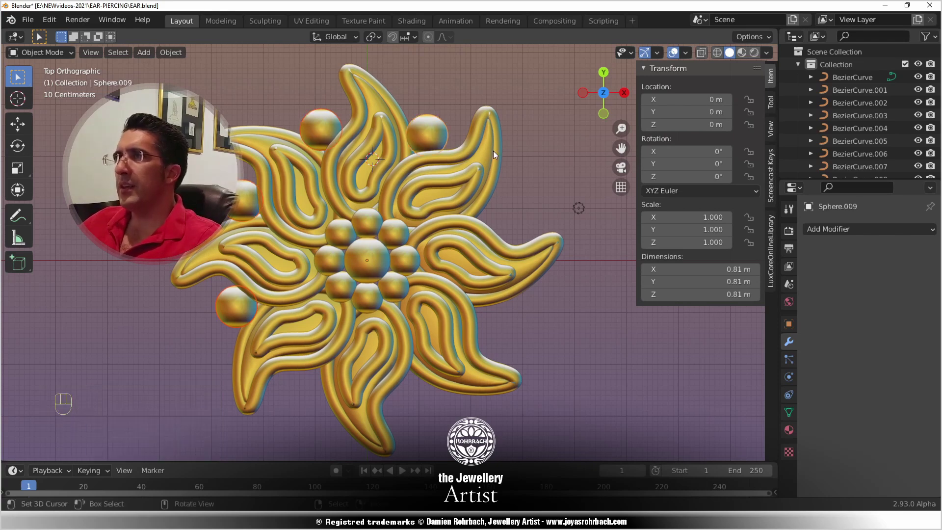
key(shift+d)
right_click(507, 126)
key(r)
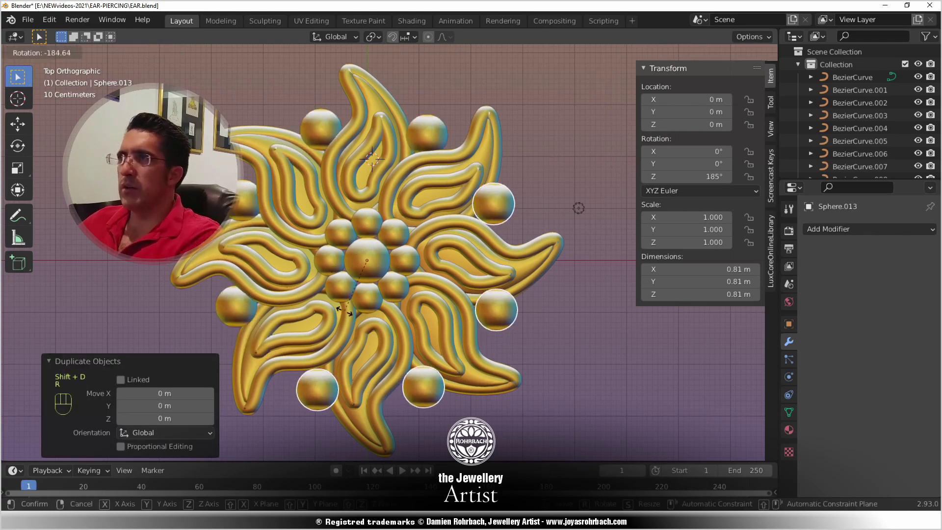
click(239, 405)
double_click(167, 405)
text(-180)
key(Return)
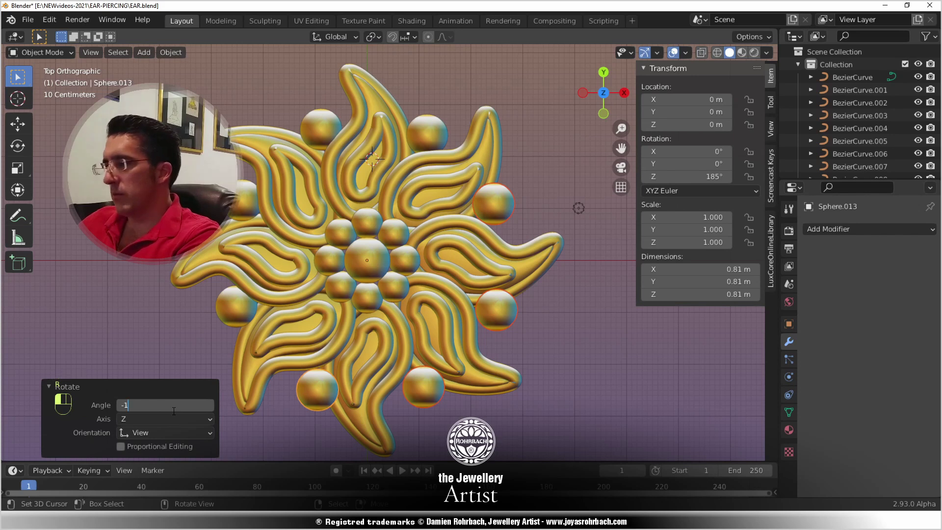
- Deselect all objects and save the file
key(alt+a)
key(ctrl+s)
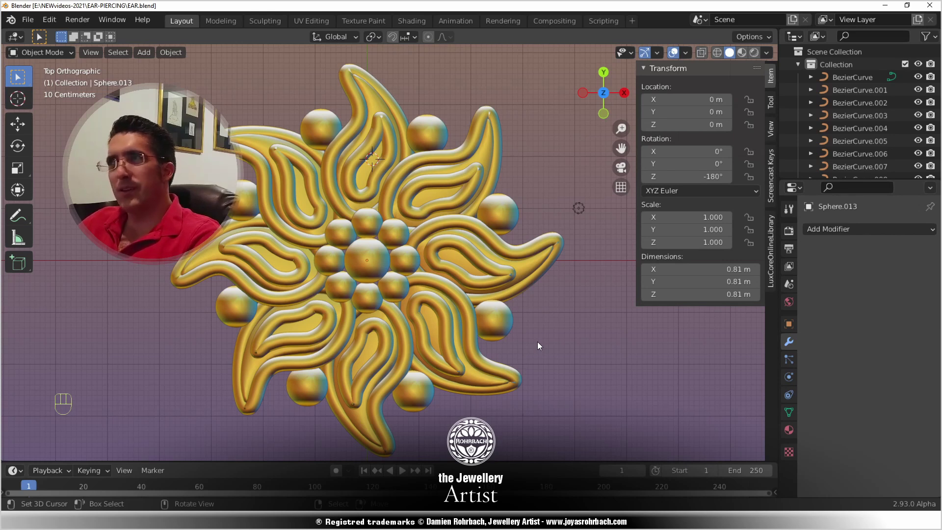
key(ctrl)
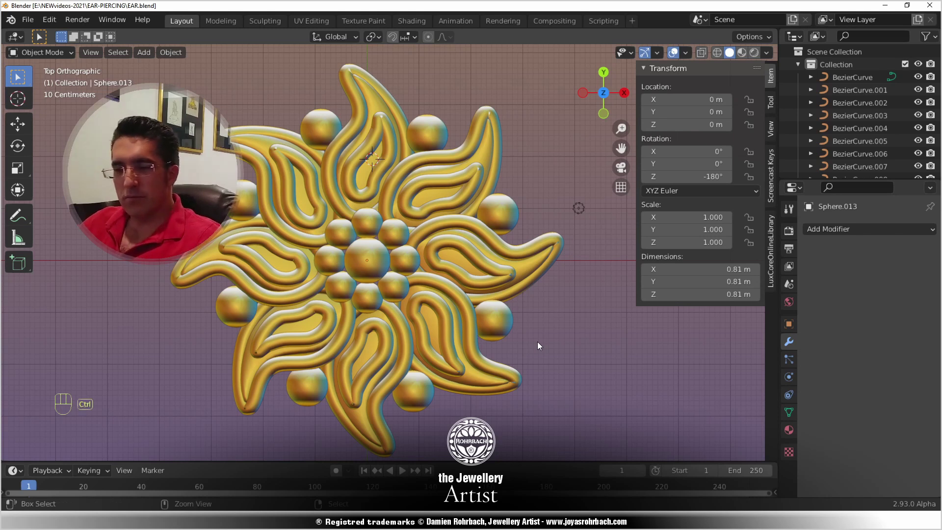
key(ctrl+s)
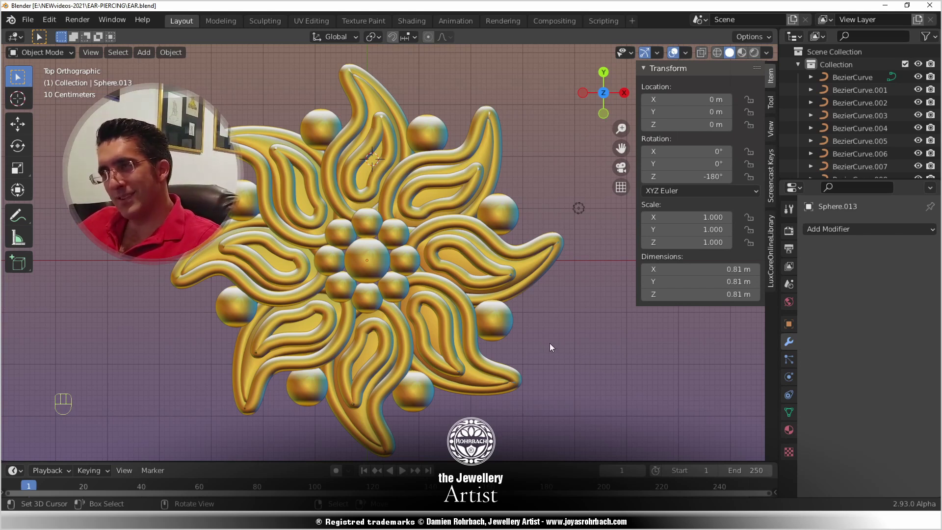
middle_drag(525, 348, 335, 249)
key(KP_7)
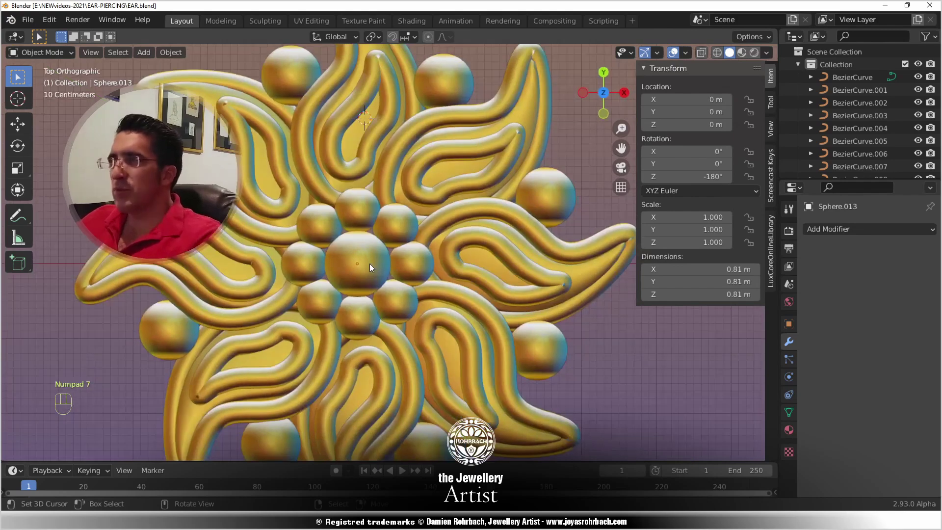
key(KP_1)
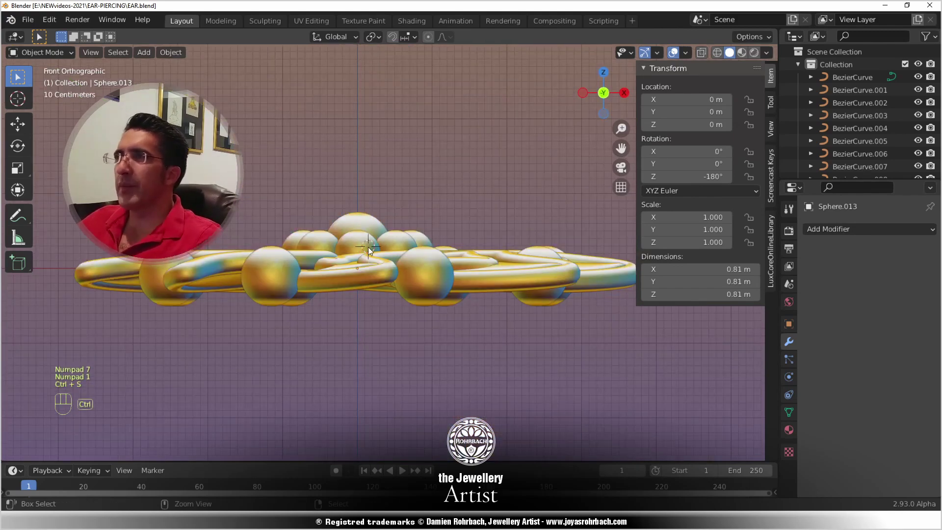
key(ctrl+s)
- Place the 3D cursor on the large central sphere in front view and add a 2 m plane aligned to the view
scroll(378, 264, up, 4)
shift+right_click(332, 196)
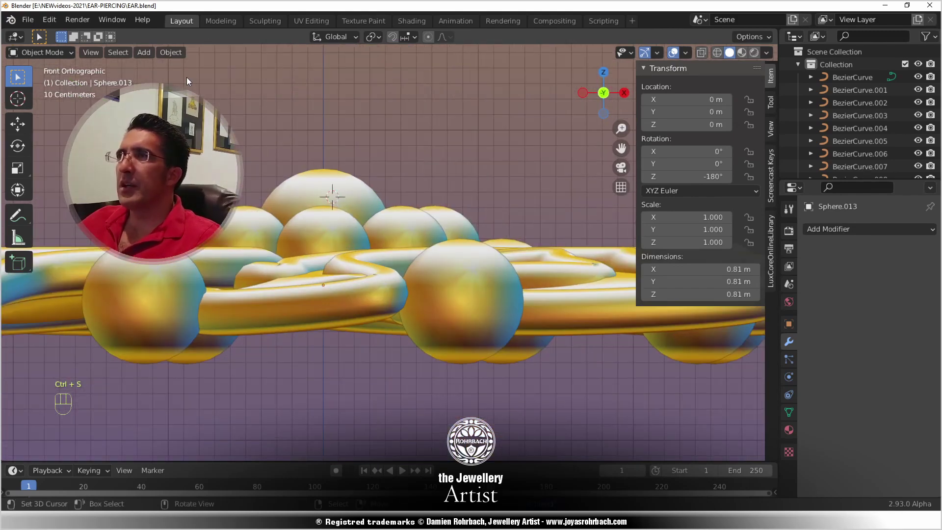
click(149, 55)
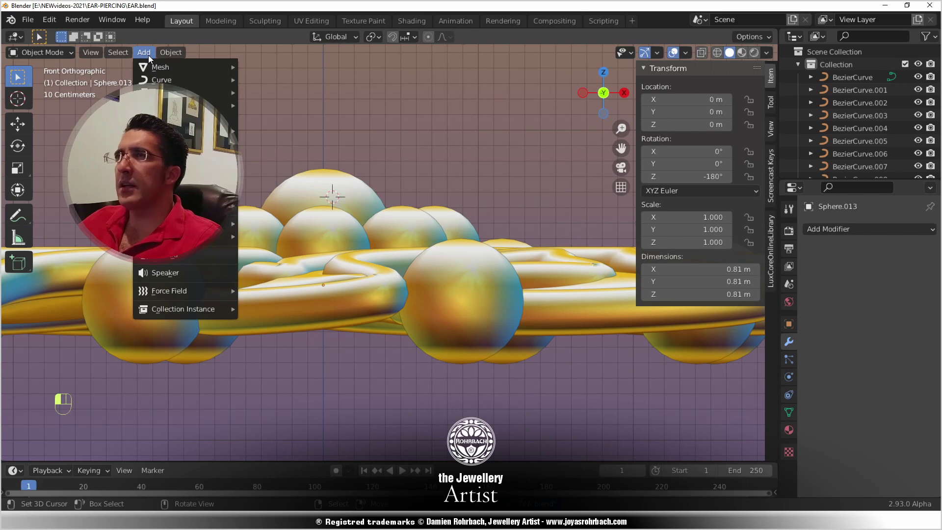
mouse_move(162, 66)
click(258, 69)
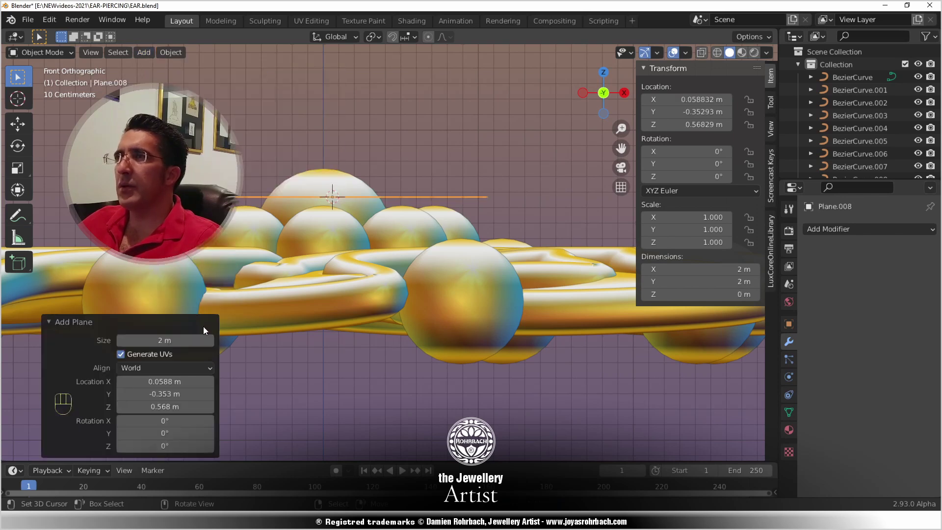
click(188, 368)
click(134, 393)
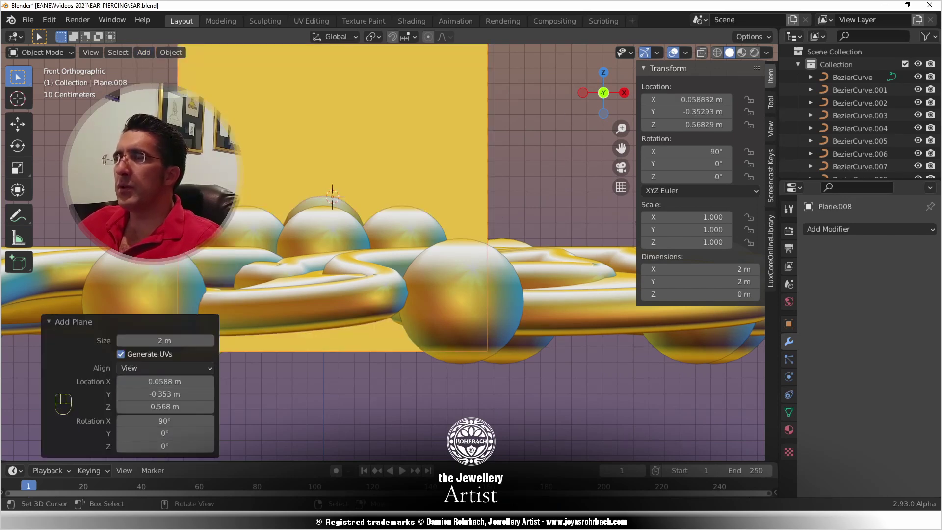
- Scale the plane to about 0.136 and move it to about X 0.667 m, Z 0.163 m beside the central beads
key(s)
click(366, 199)
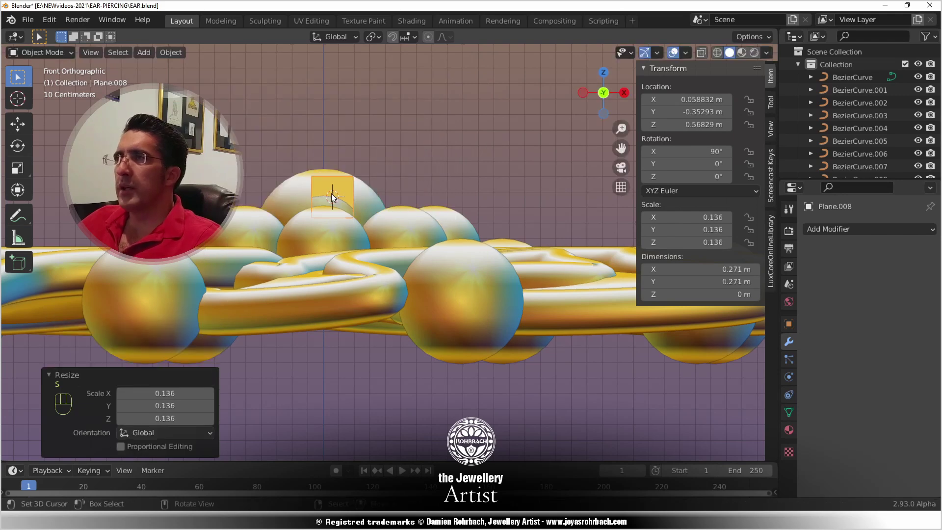
key(g)
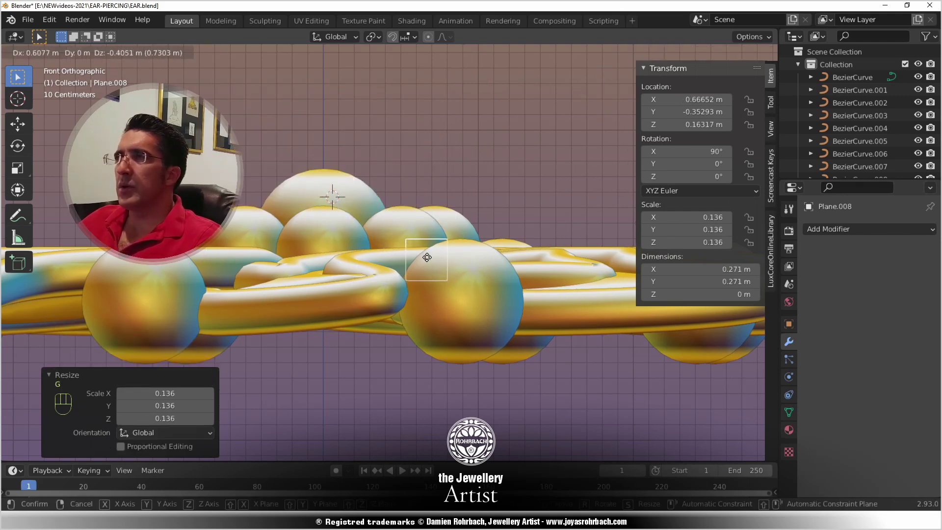
click(427, 257)
- Enter Edit Mode with X-ray display and delete the plane's lower-left vertex
key(Tab)
key(alt+z)
click(404, 271)
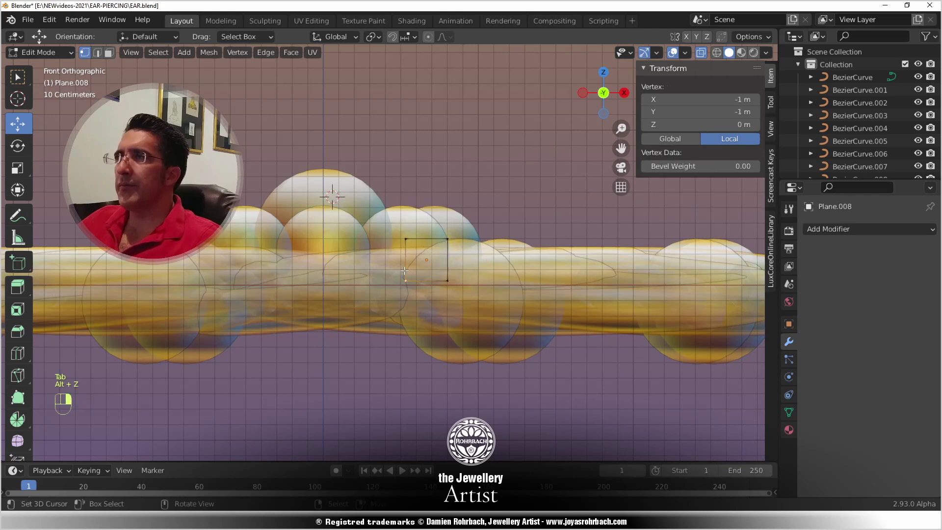
key(Delete)
click(412, 200)
- Extrude the plane's upper-left vertex three times to trace a profile leftward and up into the large central sphere
click(405, 240)
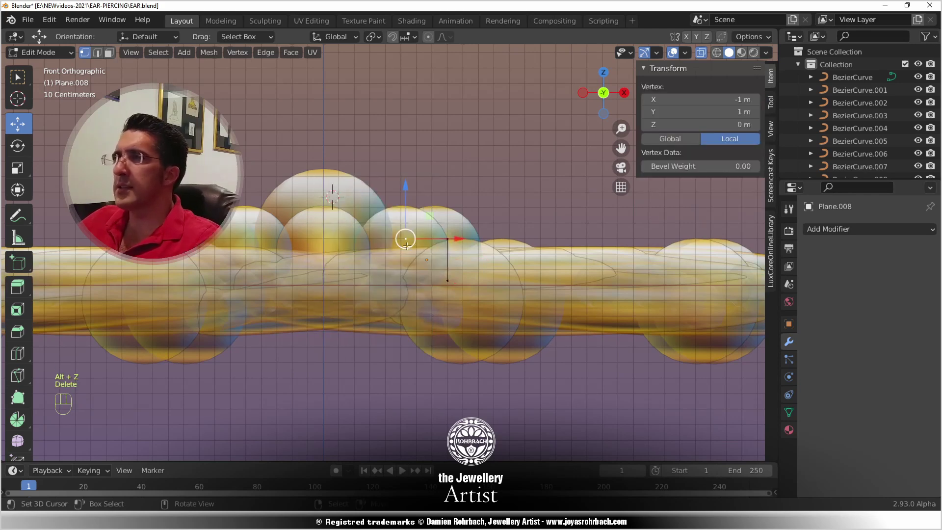
key(e)
click(408, 218)
key(e)
click(395, 202)
key(e)
click(380, 187)
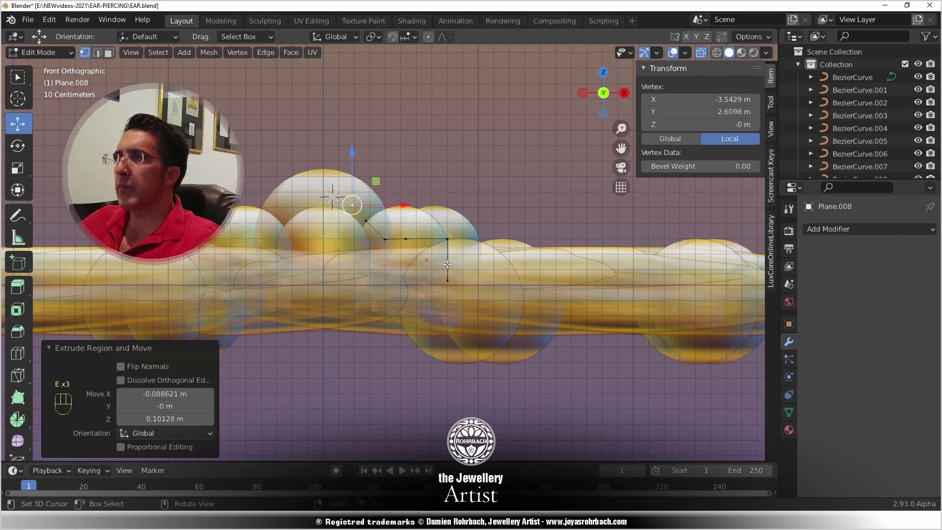
- Raise the profile's lower-right vertex by about 0.18 m, shift it outward and extrude two segments down and inward from it
click(446, 279)
key(g)
click(475, 239)
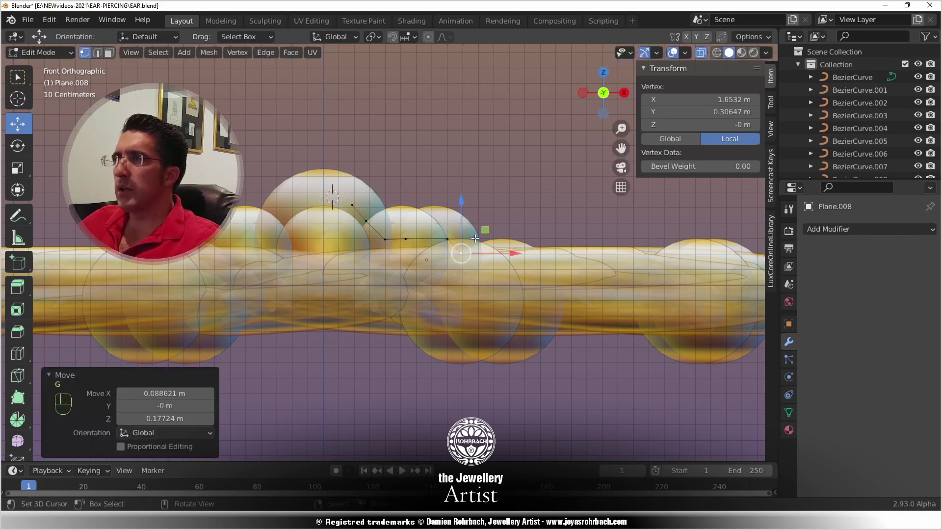
key(e)
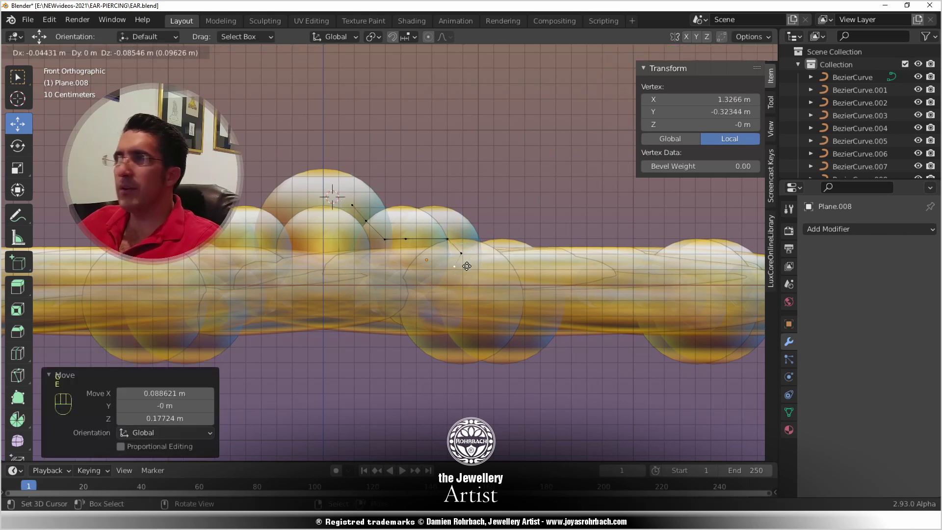
click(466, 264)
key(e)
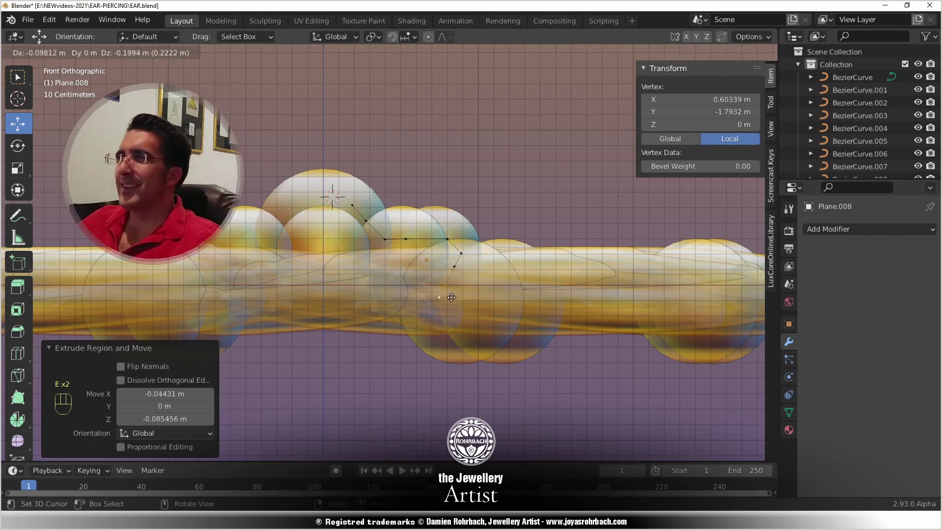
click(437, 304)
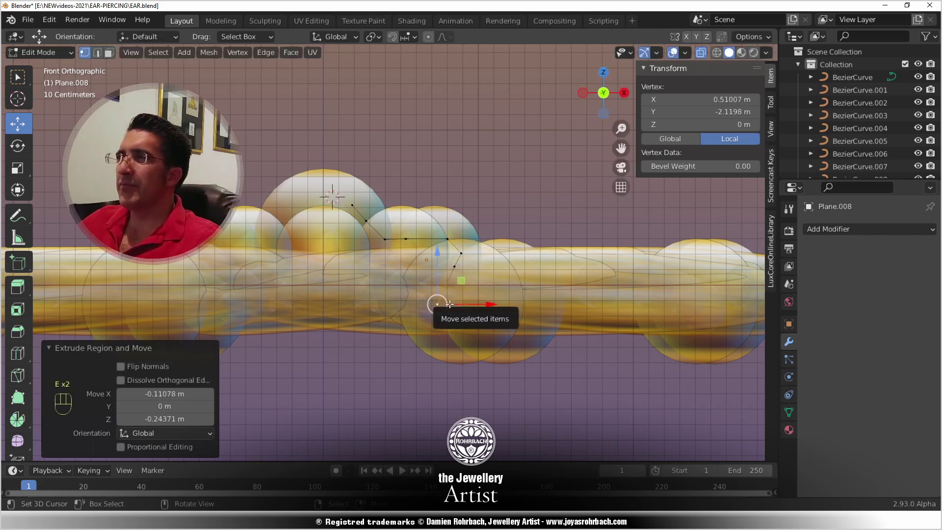
- Extrude two more vertices at the profile's lower end and nudge a lower vertex about 0.05 m outward and 0.08 m up
key(e)
click(456, 314)
key(e)
click(467, 328)
key(g)
click(465, 325)
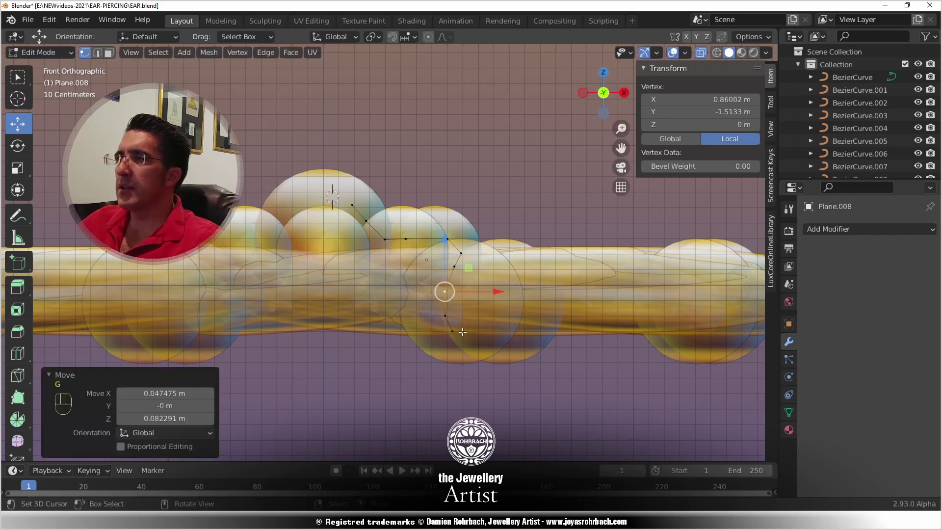
key(alt+z)
middle_drag(462, 332, 475, 99)
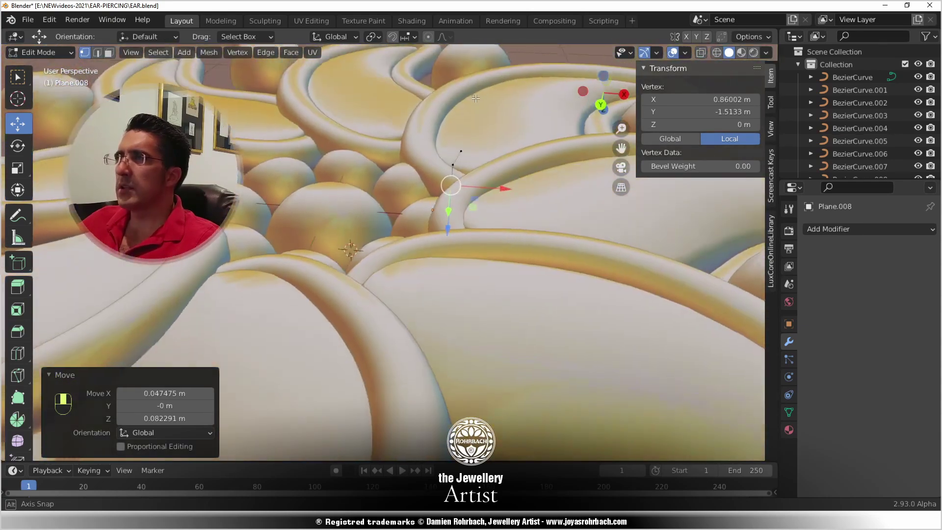
scroll(461, 164, up, 3)
click(512, 79)
key(x)
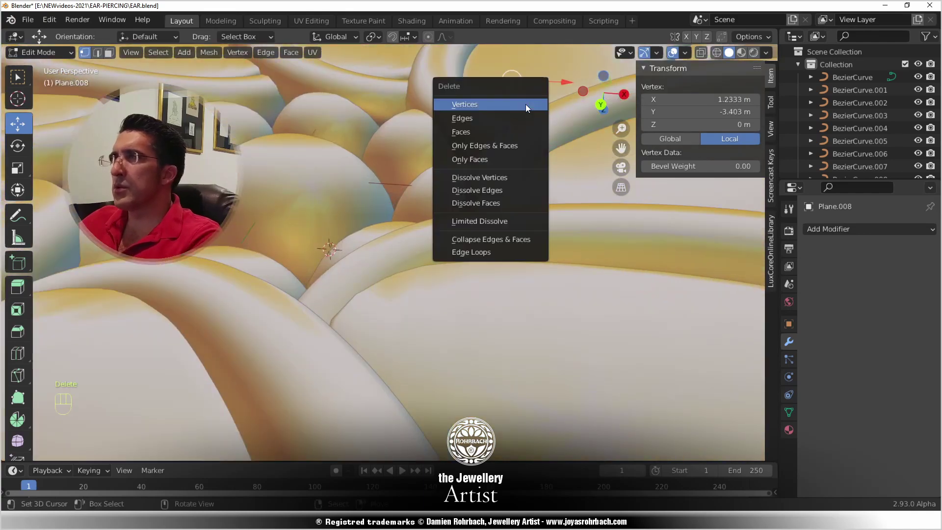
key(KP_7)
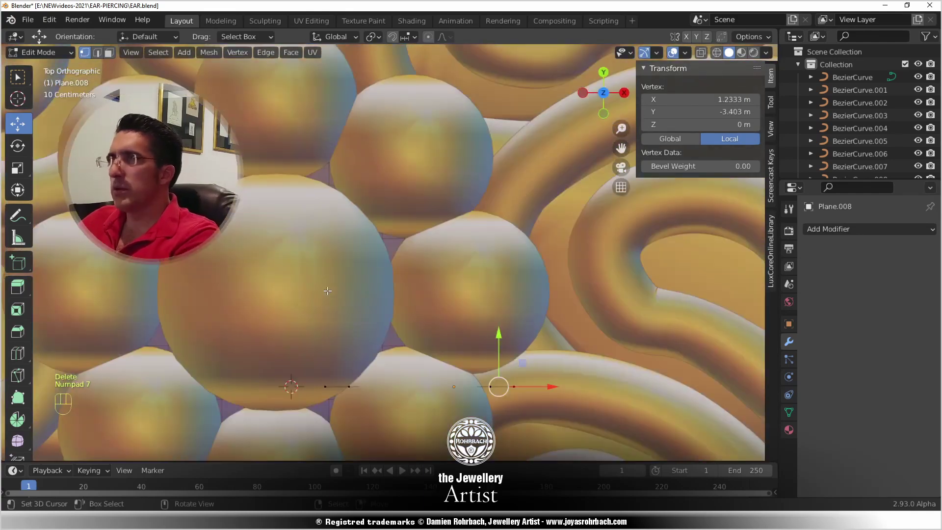
- Move the profile's two lowest vertices together in front view and reposition the vertex above them to smooth the curve
key(KP_1)
key(alt+z)
scroll(434, 245, up, 3)
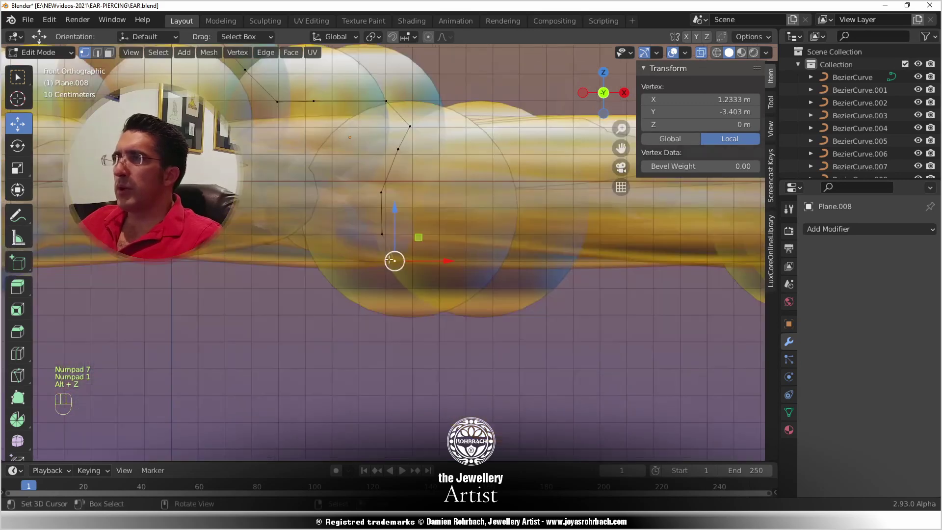
shift+click(379, 226)
key(g)
click(429, 209)
click(377, 165)
key(g)
click(382, 151)
- Fine-tune the bottom of the profile by moving its two lowest vertices together and adjusting a single vertex separately
click(374, 189)
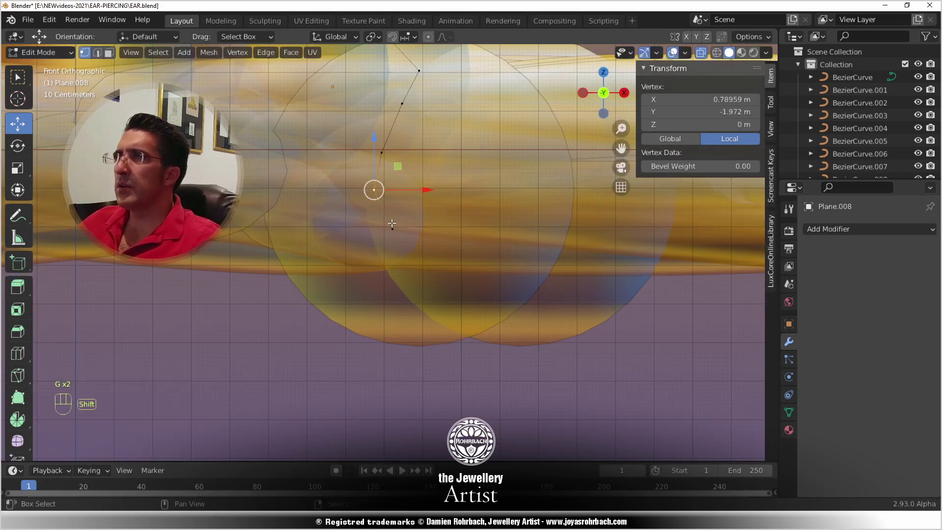
shift+click(392, 229)
key(g)
click(421, 184)
click(390, 185)
key(g)
click(407, 241)
- Select the whole profile, return to Object Mode and set the object's Y location to 0 m
key(alt+z)
mouse_move(407, 241)
middle_down()
mouse_move(375, 174)
mouse_move(396, 237)
middle_up()
key(a)
key(KP_7)
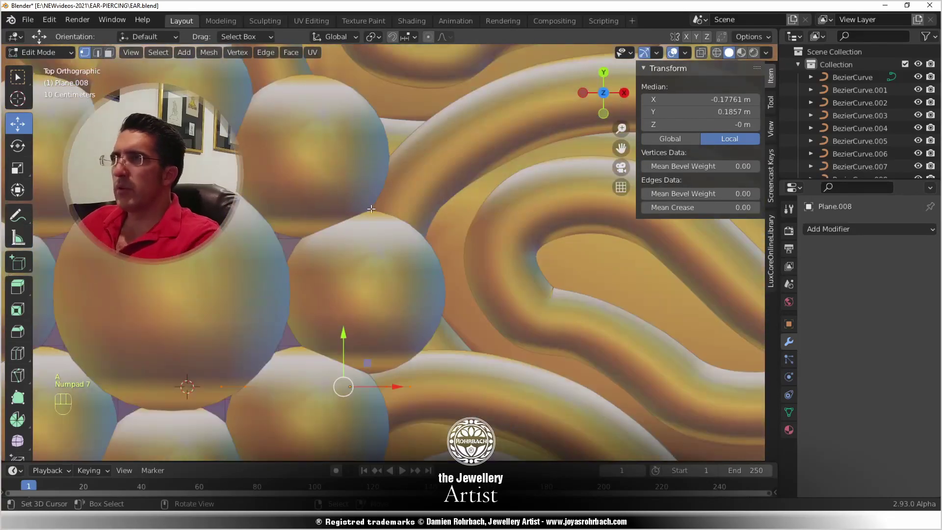
key(KP_1)
middle_drag(357, 212, 383, 327)
key(Tab)
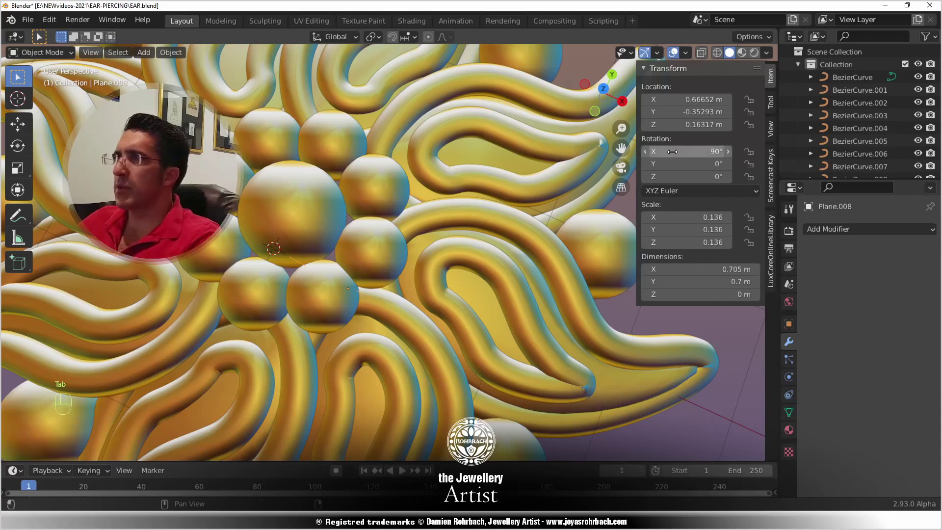
double_click(687, 112)
text(0)
key(Return)
- Reopen the profile in Edit Mode with X-ray display and save the file
key(Tab)
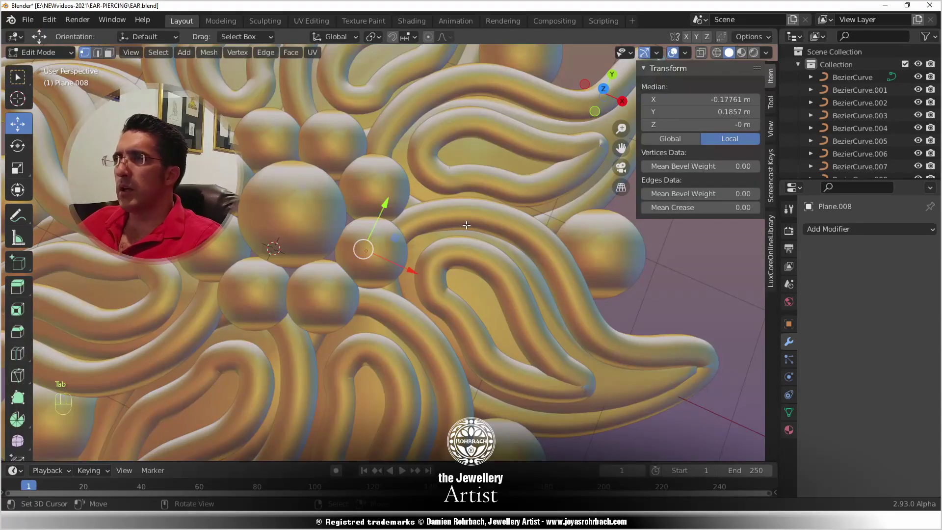
key(alt+z)
middle_drag(466, 225, 469, 186)
key(ctrl+s)
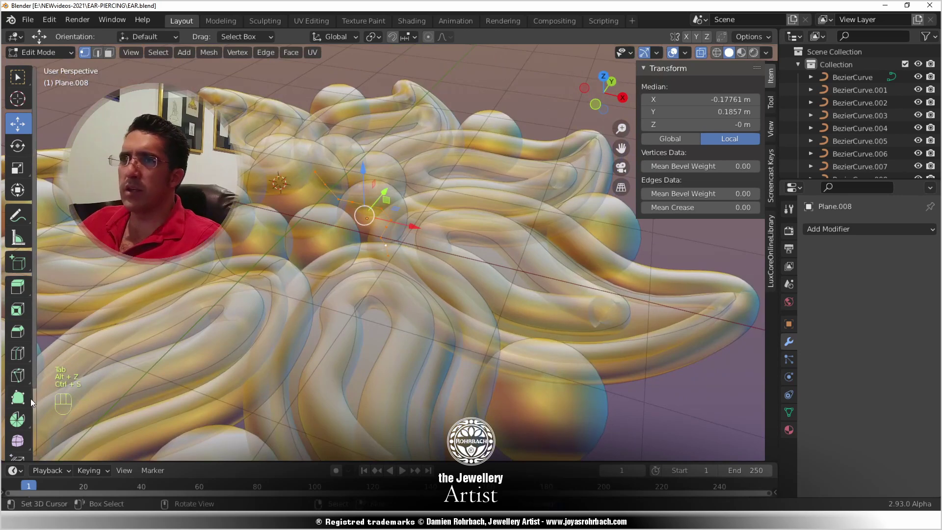
- Spin the profile about the Z axis with the spin centre at X 0 m, Y 0 m and Z 1 m
click(17, 419)
drag(377, 169, 378, 250)
click(165, 381)
text(0)
click(167, 396)
text(0)
key(Return)
click(165, 407)
text(1)
key(Return)
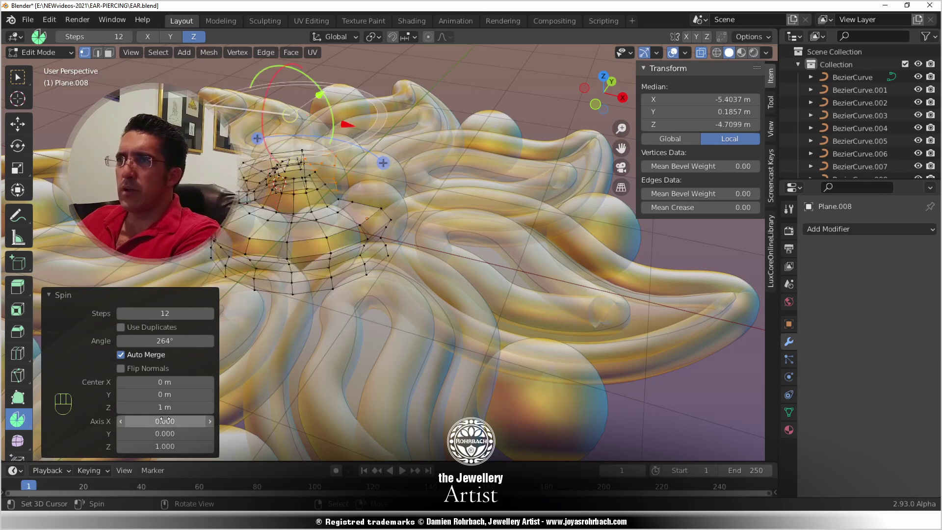
- Set the spin to 48 steps and a 360° angle, and turn off X-ray display
click(166, 313)
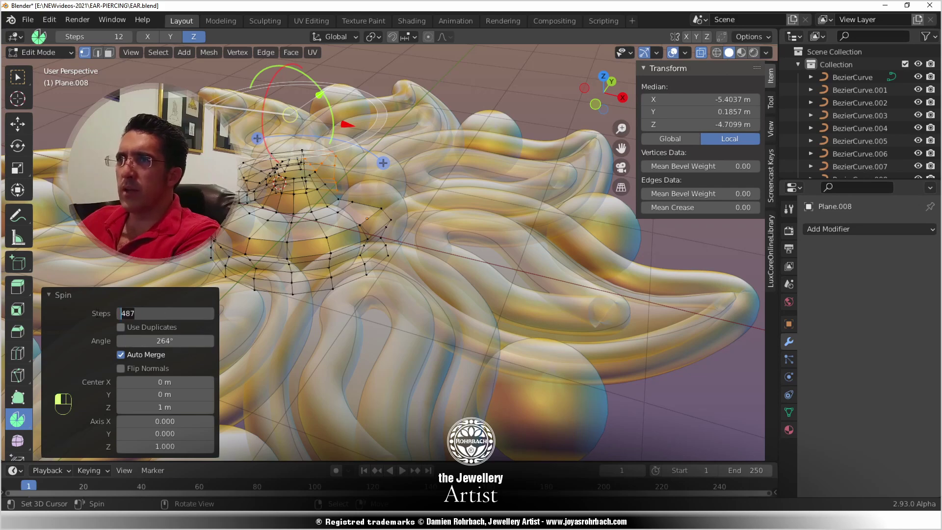
key(Return)
click(162, 342)
text(360)
key(Return)
middle_drag(371, 198, 362, 304)
key(alt+z)
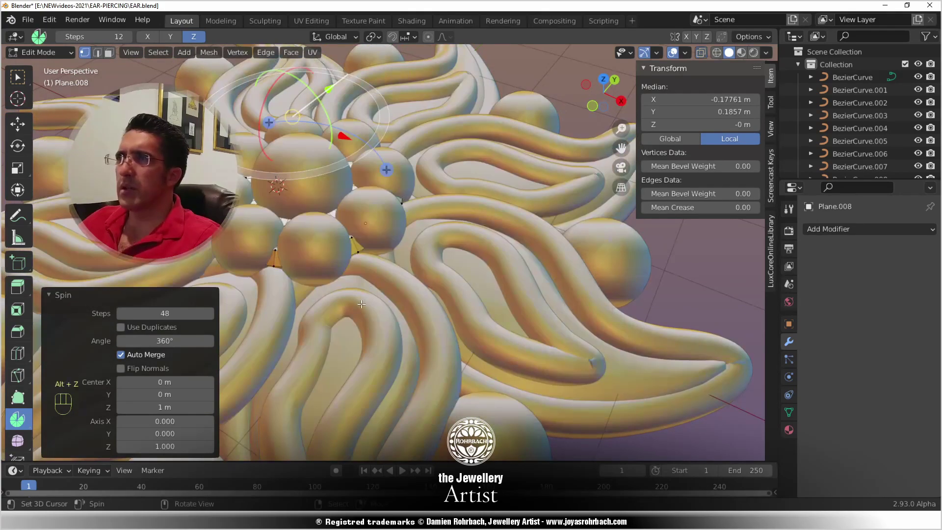
- Isolate the spun piece in local view, select its upper rim with X-ray display on and fill it with a face
key(KP_Divide)
middle_drag(411, 196, 411, 148)
key(KP_3)
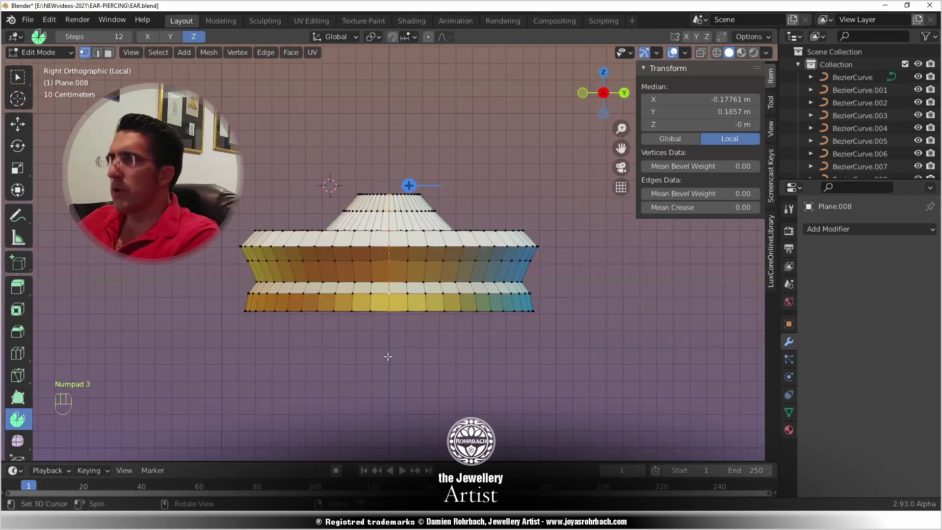
scroll(392, 348, up, 3)
key(alt+z)
key(alt+a)
key(b)
drag(294, 137, 512, 155)
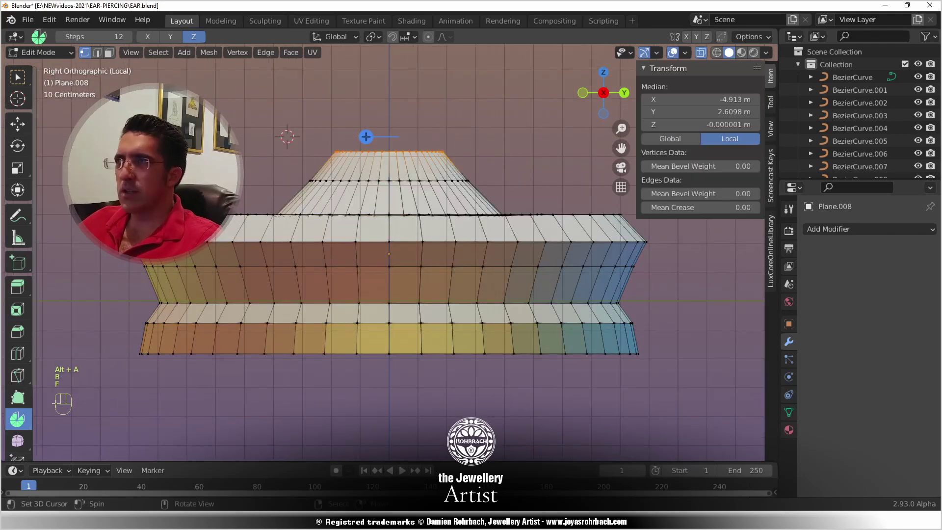
- Select the spun piece's lowest rim, fill it with a face and turn off X-ray display
key(alt+a)
key(b)
drag(105, 346, 668, 386)
middle_drag(451, 362, 441, 287)
scroll(444, 275, down, 2)
key(f)
key(alt+z)
middle_drag(456, 235, 427, 324)
click(25, 122)
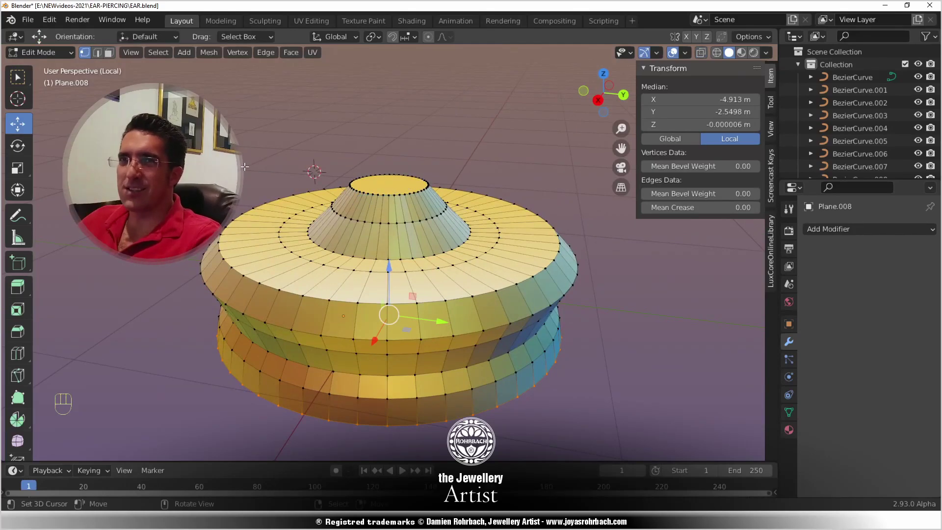
- Return to Object Mode and exit local view so the support piece is shown with the whole jewel
key(Tab)
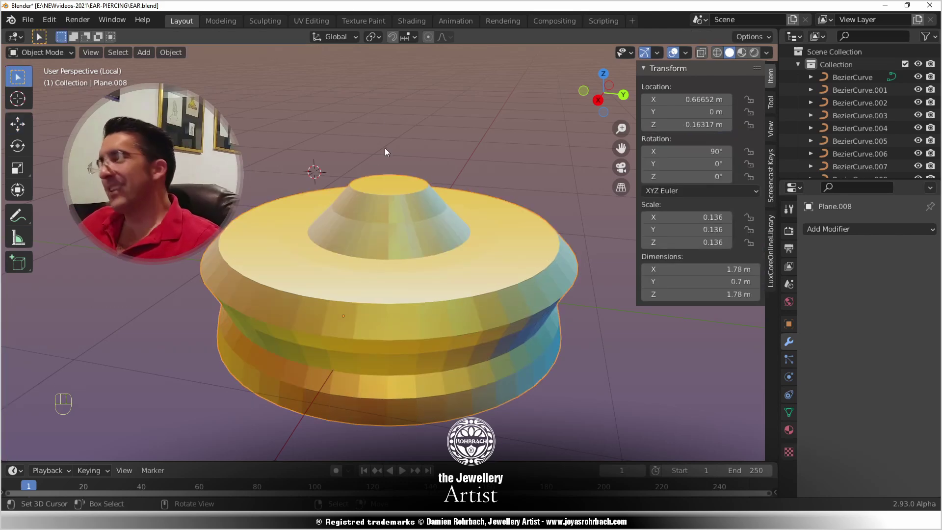
key(KP_Divide)
scroll(428, 210, down, 3)
middle_drag(376, 247, 287, 299)
scroll(424, 266, up, 5)
scroll(347, 274, down, 5)
middle_drag(348, 279, 292, 210)
scroll(343, 201, up, 5)
- Select the large central sphere and the eight beads around it and raise them slightly along Z
click(370, 195)
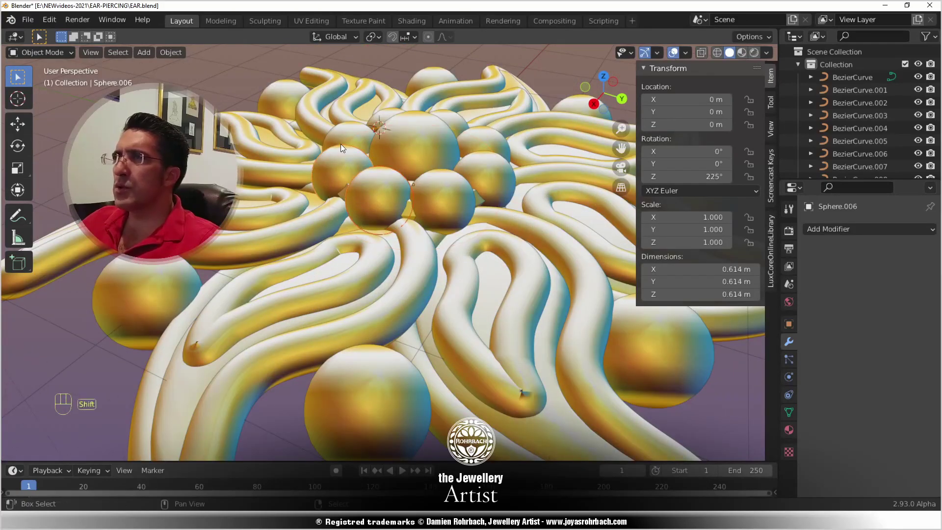
shift+click(461, 115)
shift+click(482, 137)
shift+click(484, 170)
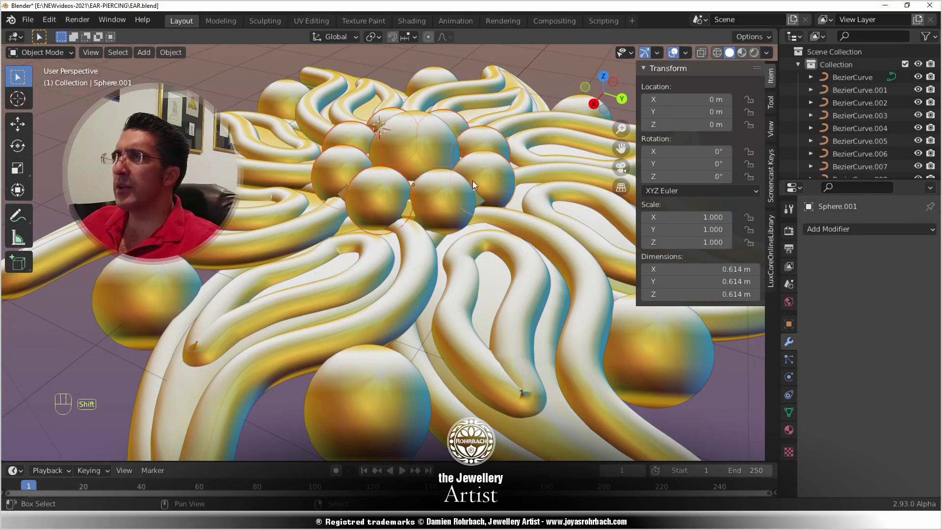
scroll(319, 246, down, 3)
middle_drag(331, 242, 361, 254)
scroll(363, 252, up, 5)
shift+click(414, 259)
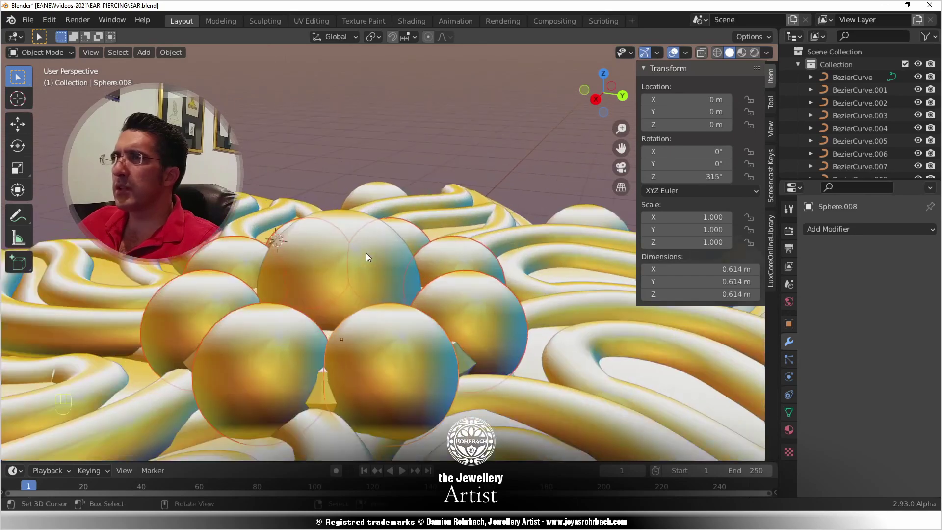
key(g)
key(z)
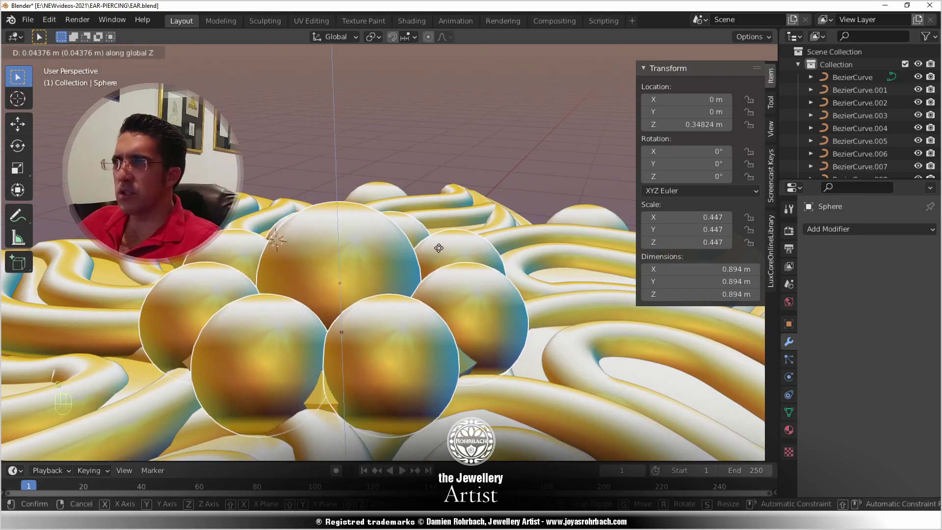
click(445, 245)
- Select the support piece's underside face in Edit Mode and move it about -0.023 m along Z
scroll(435, 248, down, 3)
middle_drag(434, 249, 399, 346)
key(alt+a)
scroll(405, 287, down, 2)
scroll(408, 304, up, 4)
scroll(389, 240, up, 2)
click(389, 240)
key(Tab)
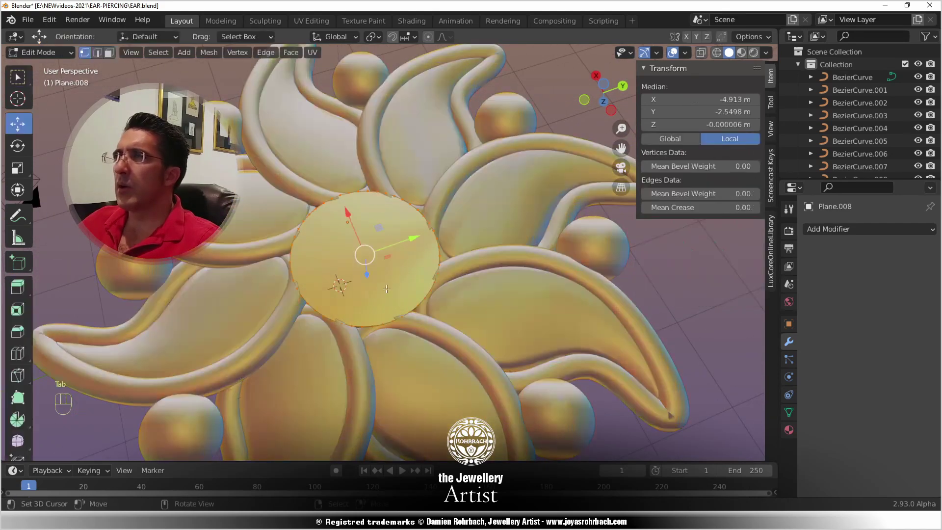
click(328, 249)
key(a)
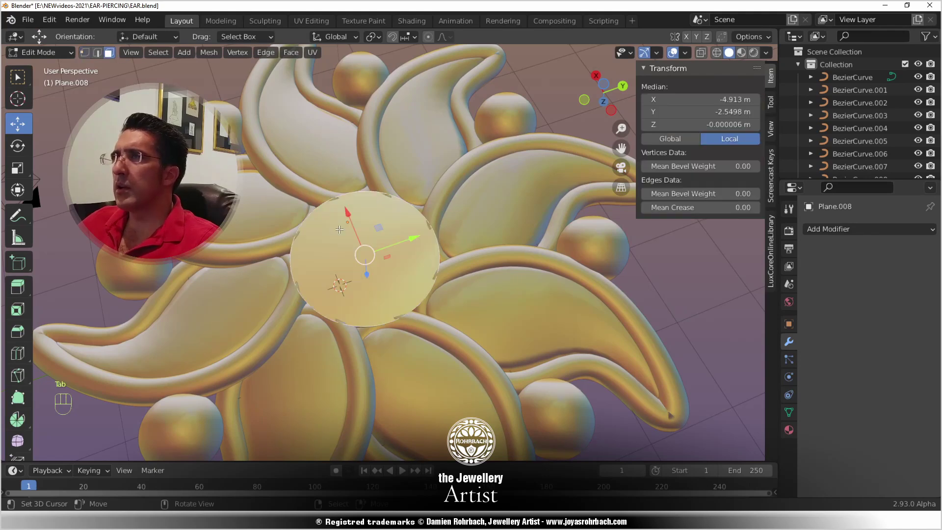
scroll(356, 278, up, 4)
drag(342, 247, 342, 243)
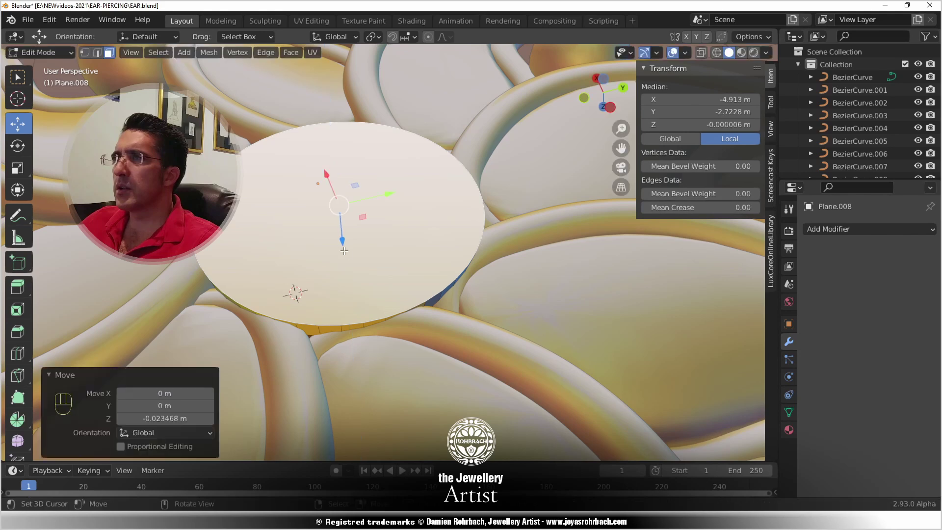
- Extrude the support's underside face about 0.041 m outward and scale it down slightly
middle_drag(393, 307, 398, 258)
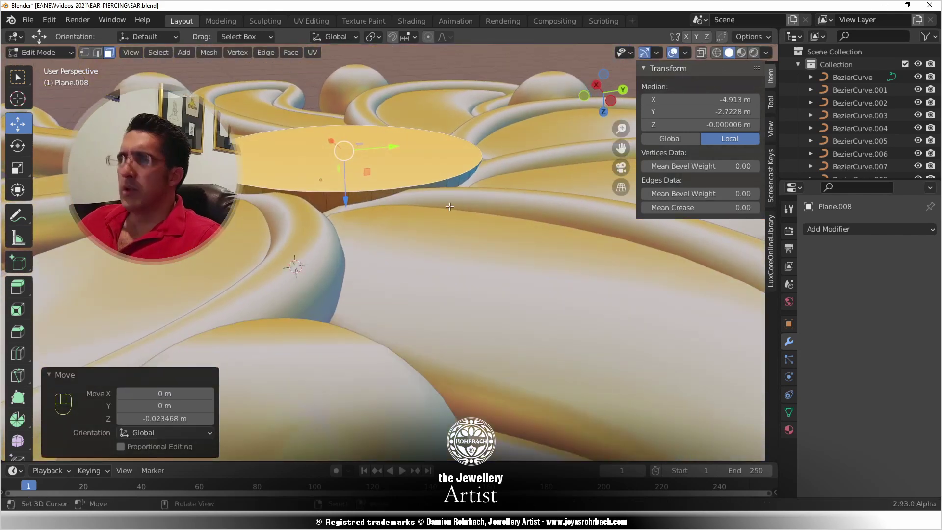
key(e)
click(487, 165)
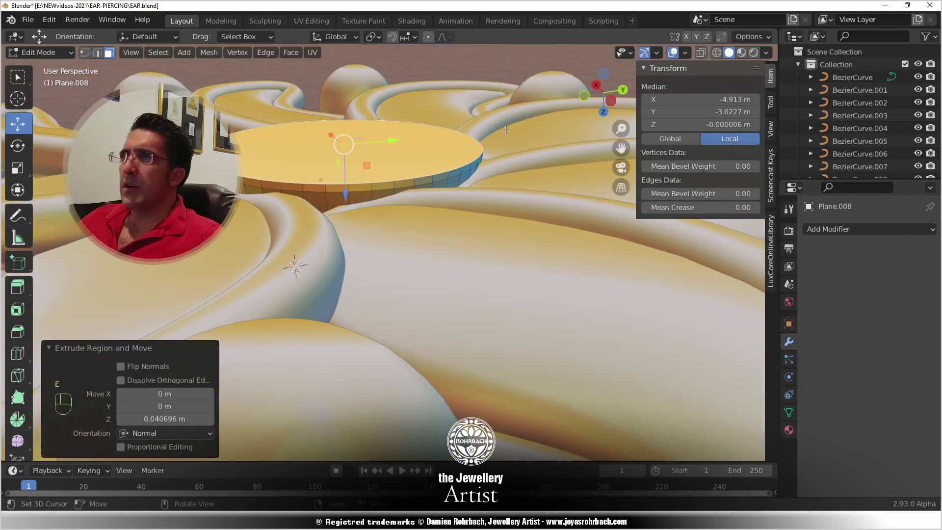
key(s)
click(500, 130)
- Extrude the underside face again, move it about -0.025 m along Z and scale it to about 0.94
key(e)
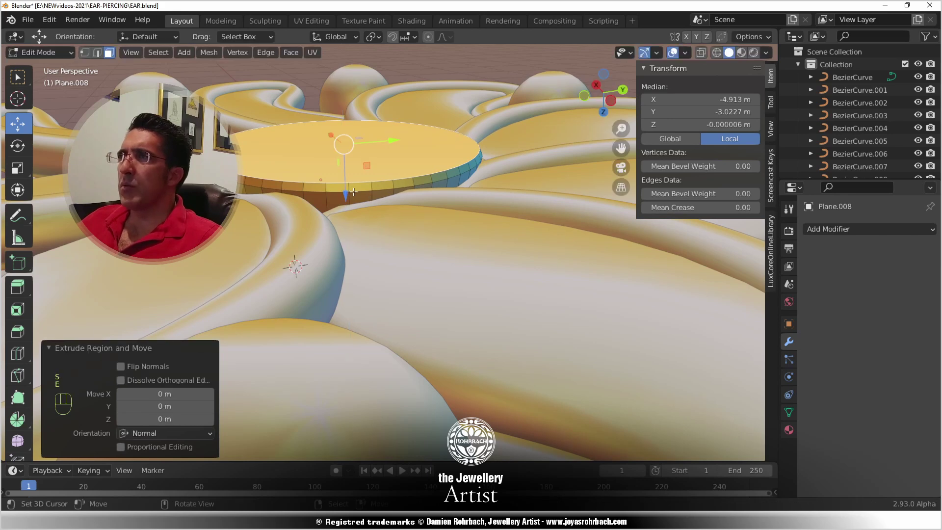
drag(347, 188, 347, 182)
key(s)
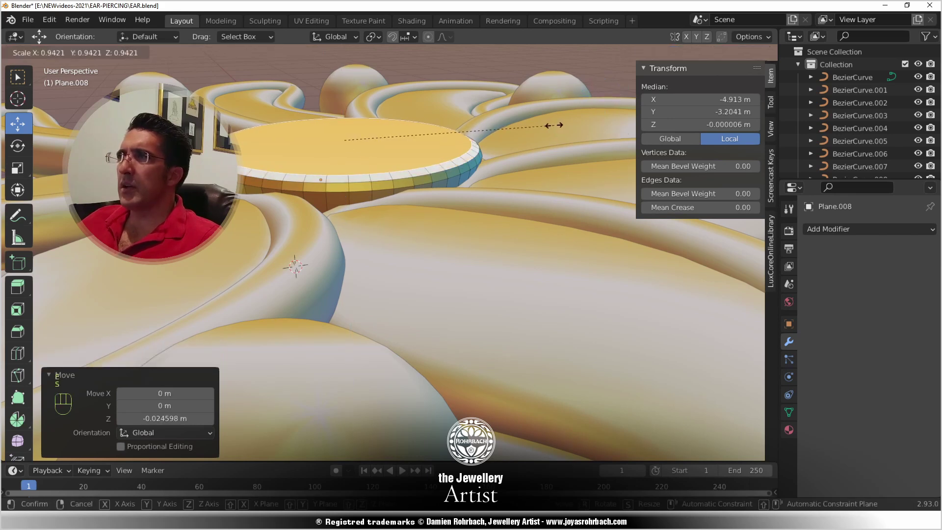
click(554, 124)
middle_drag(355, 245, 351, 225)
- Return to Object Mode and apply Shade Smooth to the support piece
key(Tab)
scroll(378, 243, down, 2)
middle_drag(374, 186, 368, 208)
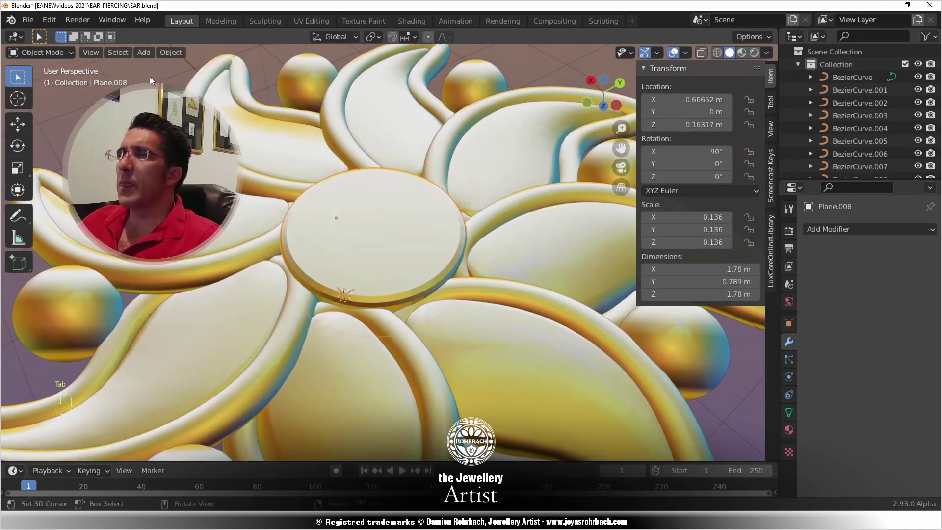
click(179, 53)
click(188, 305)
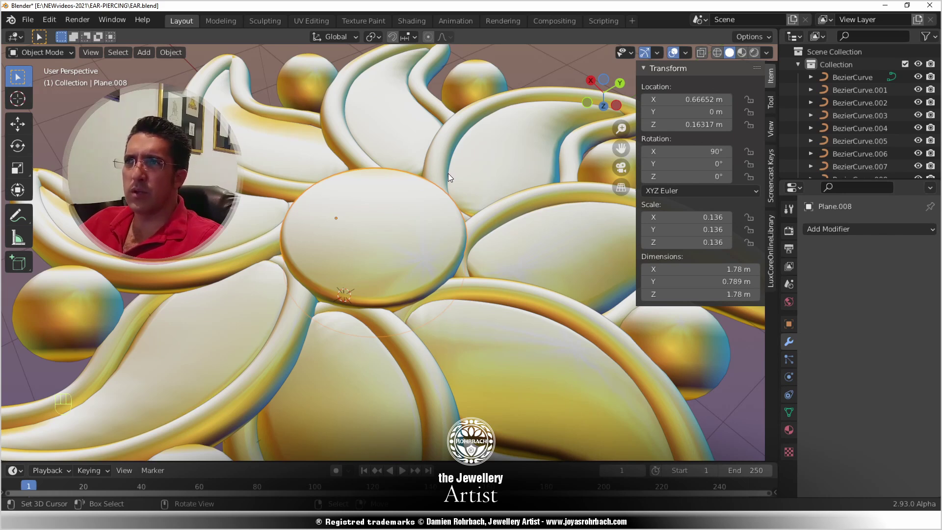
- Hide the sidebar and examine how the petal borders meet the petals and the support on the jewel's underside
key(alt+a)
shift+middle_drag(369, 286, 443, 261)
scroll(300, 260, up, 2)
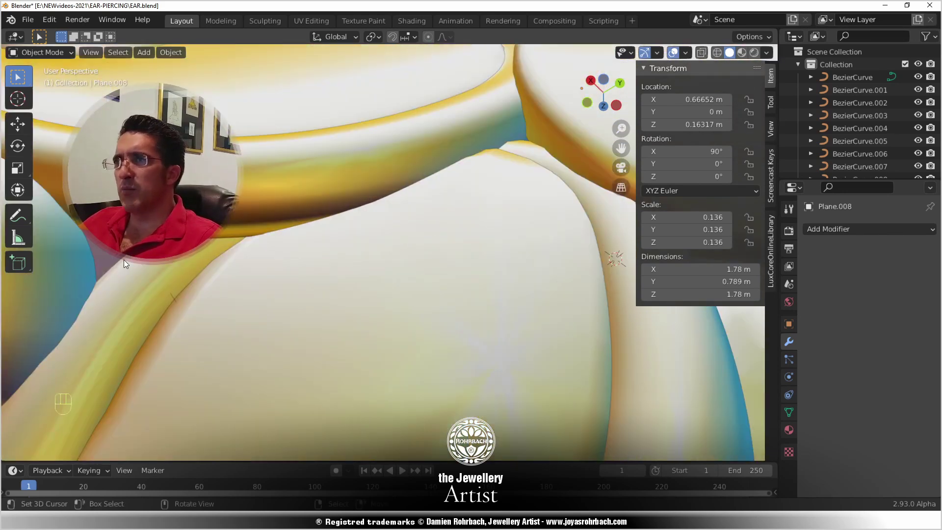
key(n)
scroll(166, 266, down, 3)
middle_drag(280, 313, 252, 299)
scroll(235, 306, up, 4)
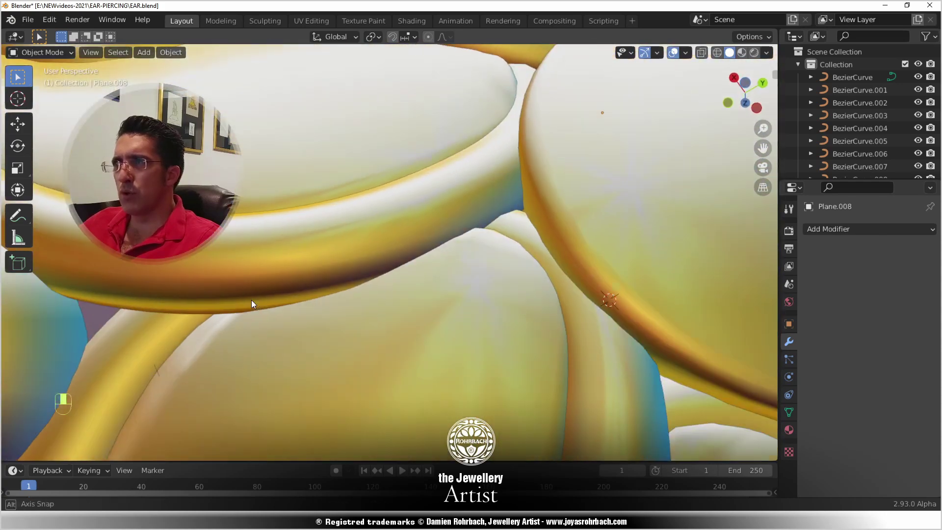
scroll(234, 307, down, 3)
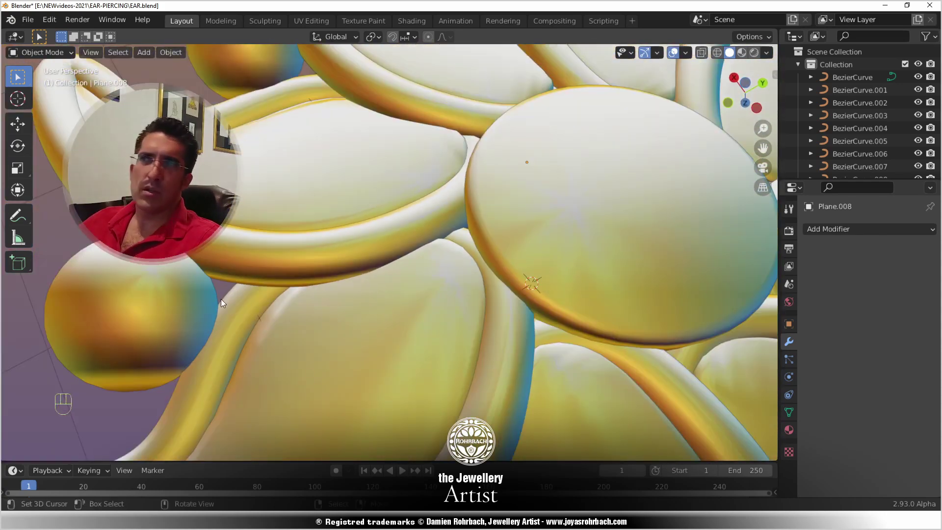
click(219, 341)
click(239, 251)
click(493, 307)
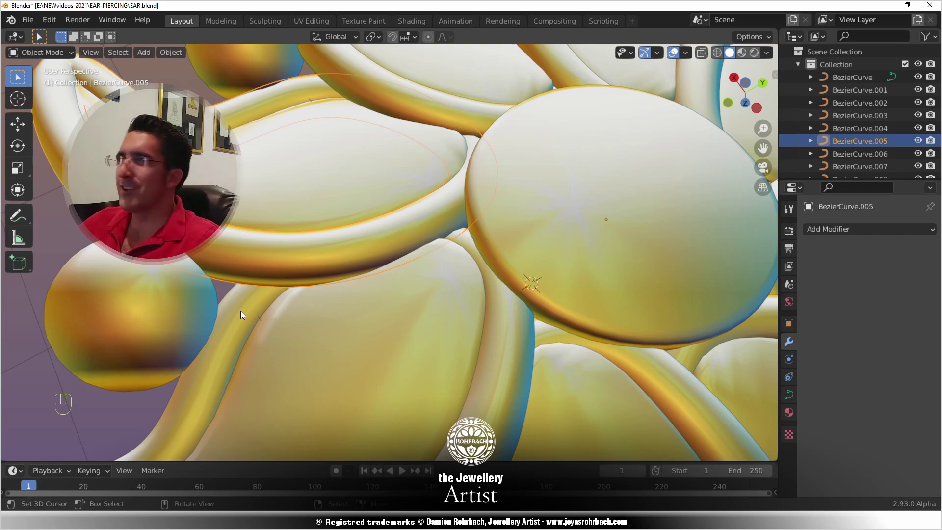
- Show the whole jewel from the top and enlarge the Outliner to list more objects
scroll(432, 193, down, 3)
middle_drag(431, 193, 504, 271)
key(KP_7)
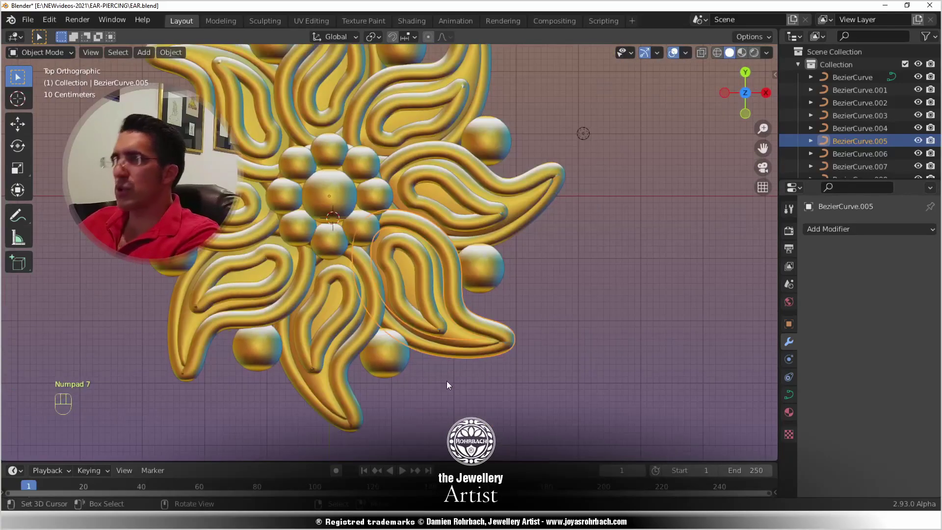
scroll(427, 271, down, 2)
drag(816, 180, 814, 423)
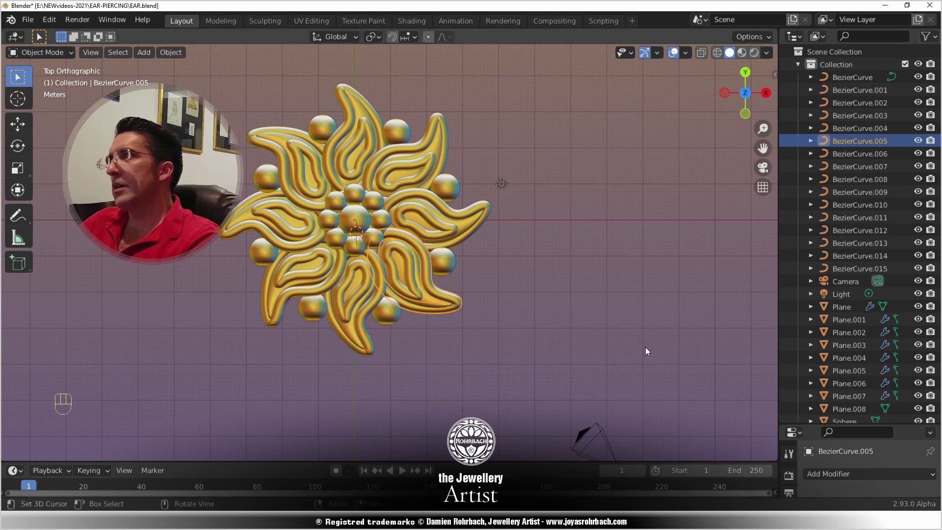
- Hide the light and the camera, and save the file
click(502, 186)
click(584, 436)
key(h)
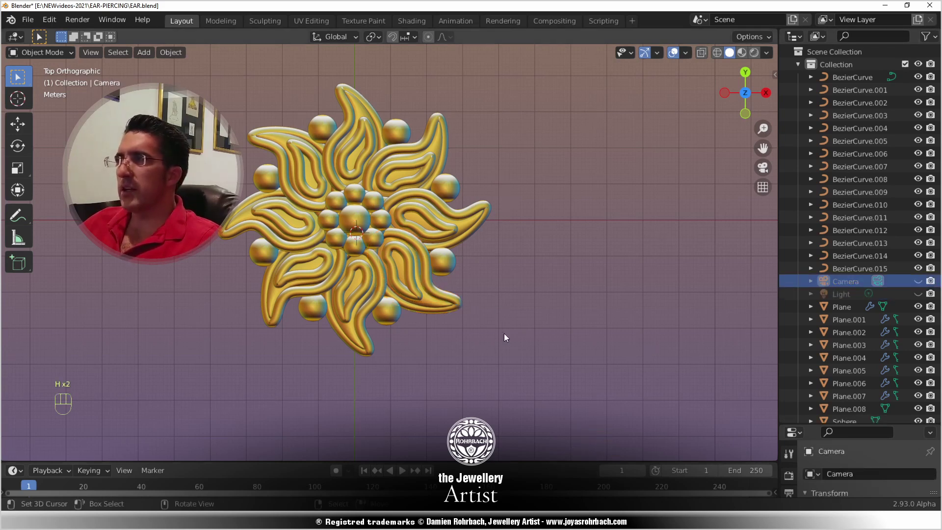
key(ctrl+s)
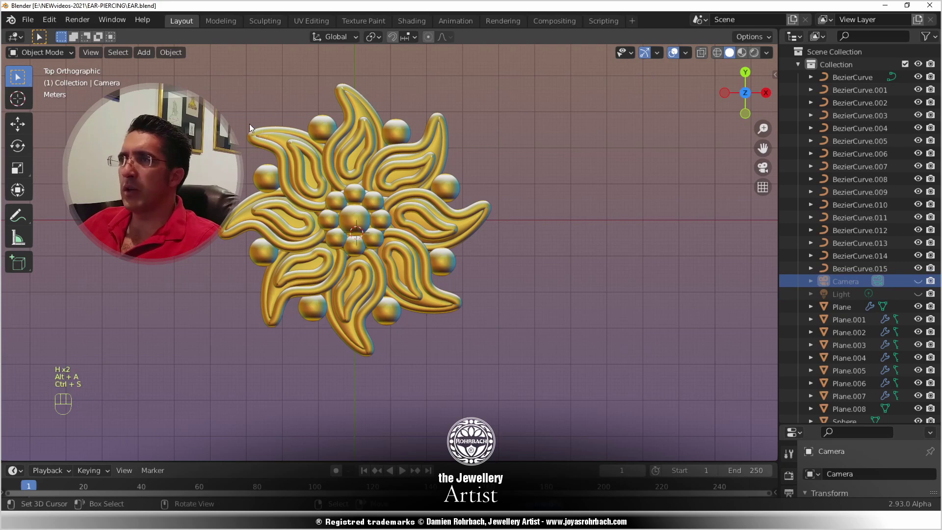
- Create a new collection in the scene and name it EAR-PIECE-plain-1
key(b)
drag(213, 97, 607, 308)
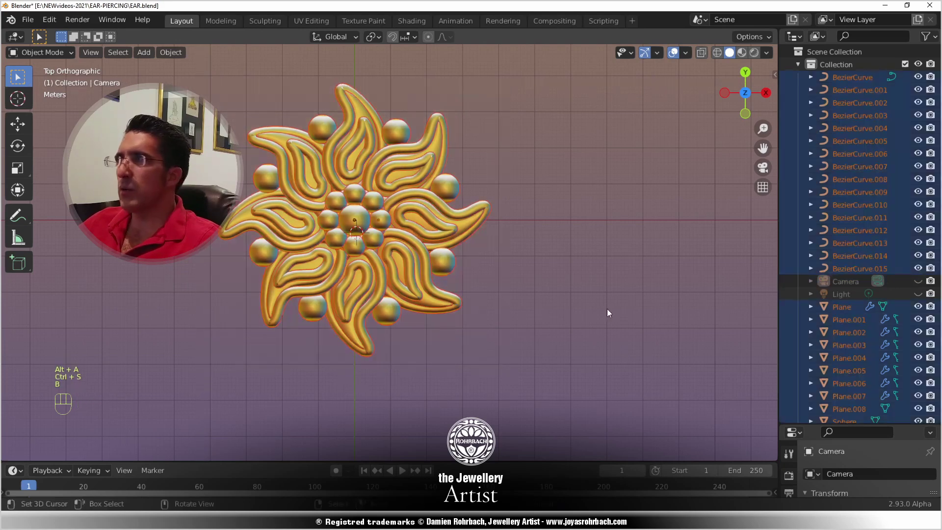
click(798, 64)
right_click(815, 198)
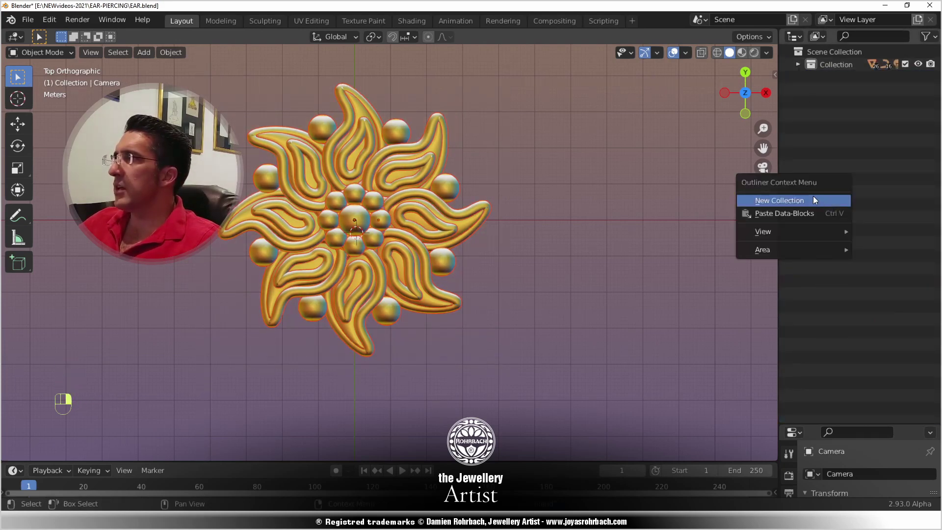
click(813, 200)
click(835, 75)
key(F2)
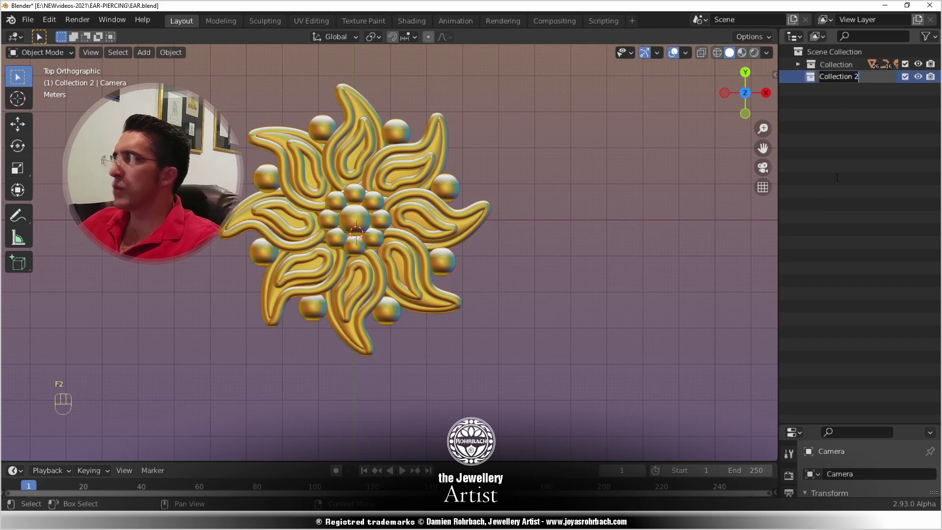
text(EAR-PIECE)
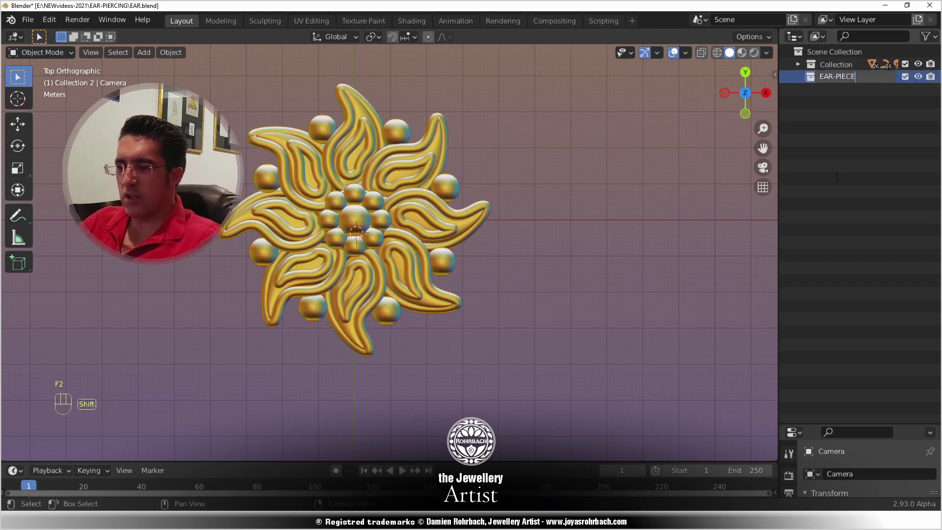
text(-plain-1)
key(Return)
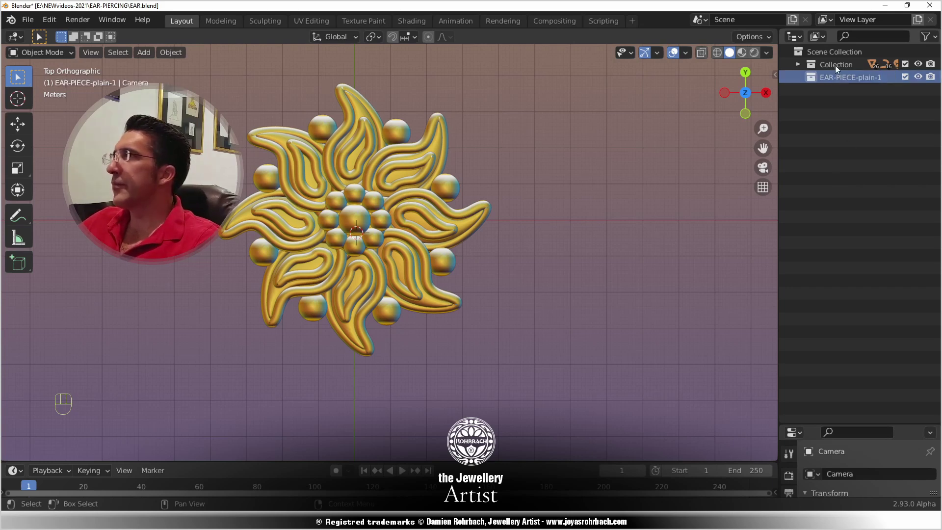
- Select all the jewel's objects and move them into the EAR-PIECE-plain-1 collection
click(797, 63)
key(b)
drag(270, 98, 510, 319)
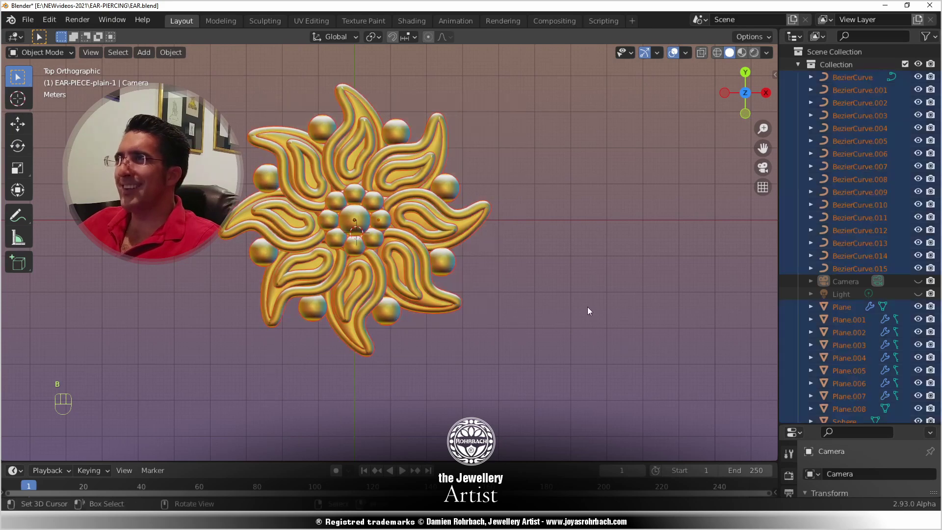
scroll(873, 337, down, 10)
drag(853, 406, 858, 414)
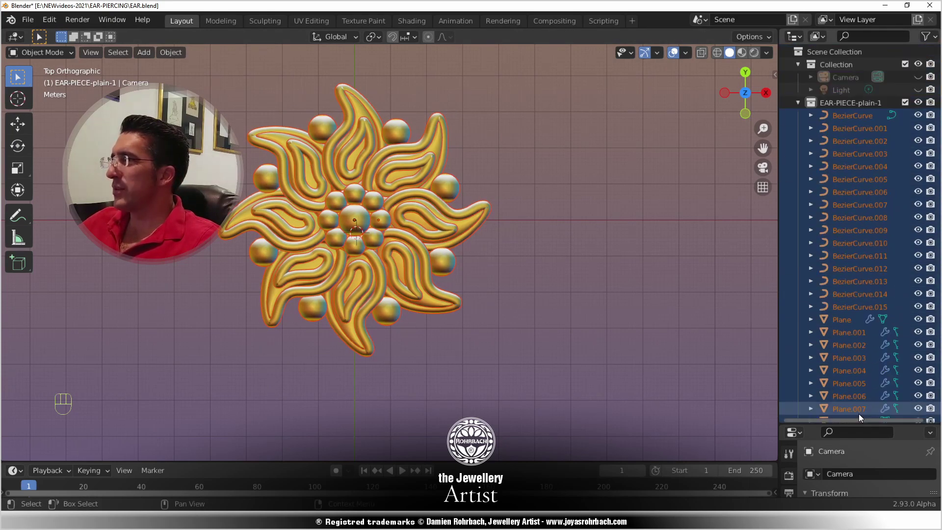
- Collapse and hide the EAR-PIECE-plain-1 collection, and save the file
click(797, 102)
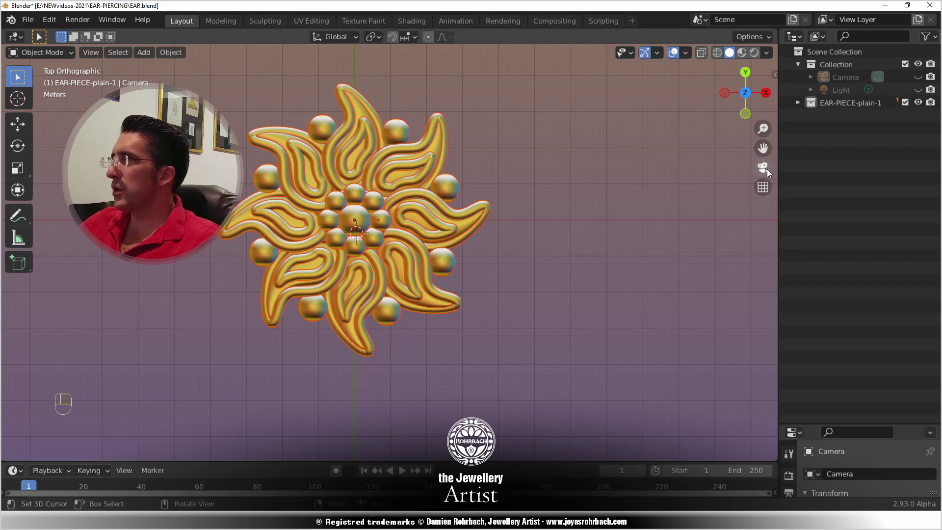
click(918, 103)
key(ctrl+s)
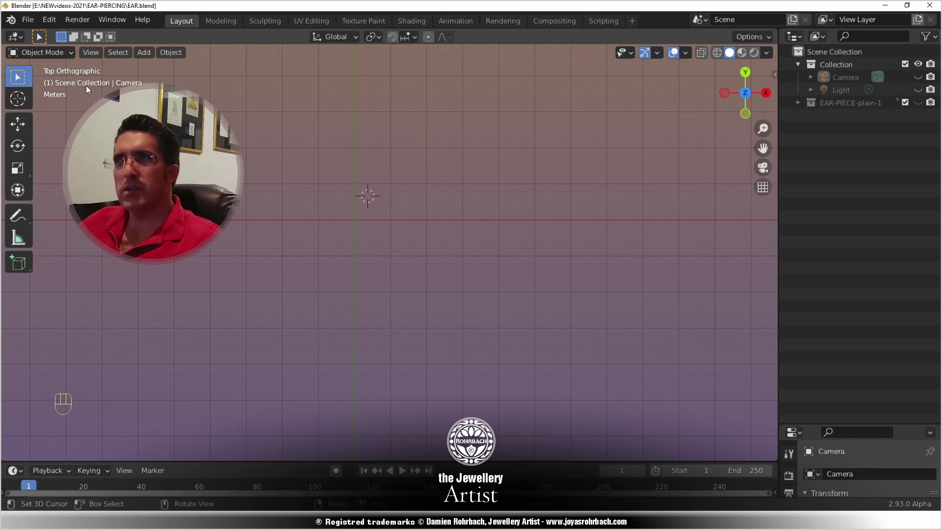
click(36, 24)
mouse_move(47, 190)
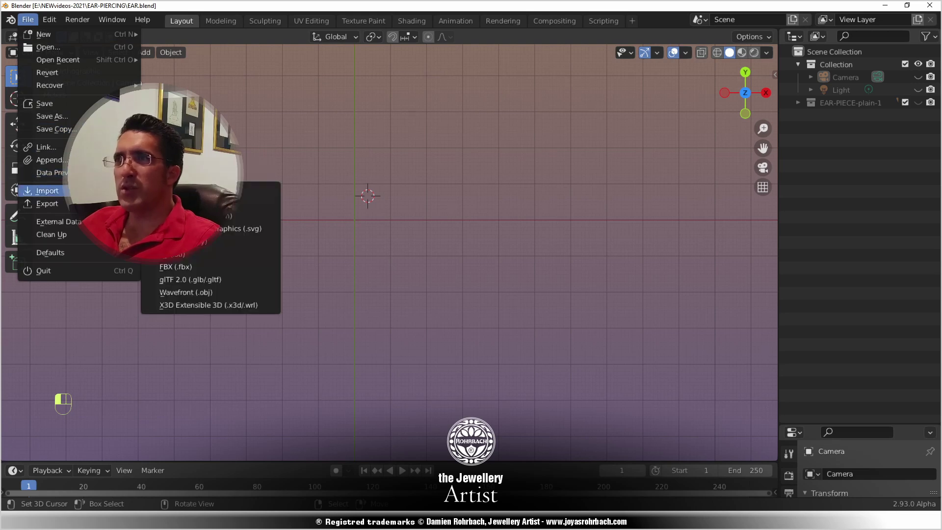
key(Escape)
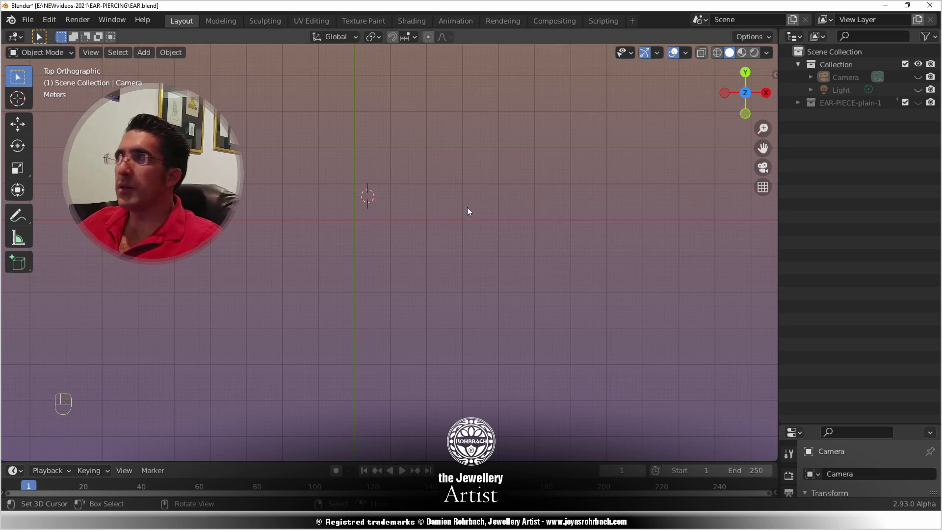
- Create a new collection named GEMSTONES-EAR-PIECE-2 in the scene and save the file
click(843, 103)
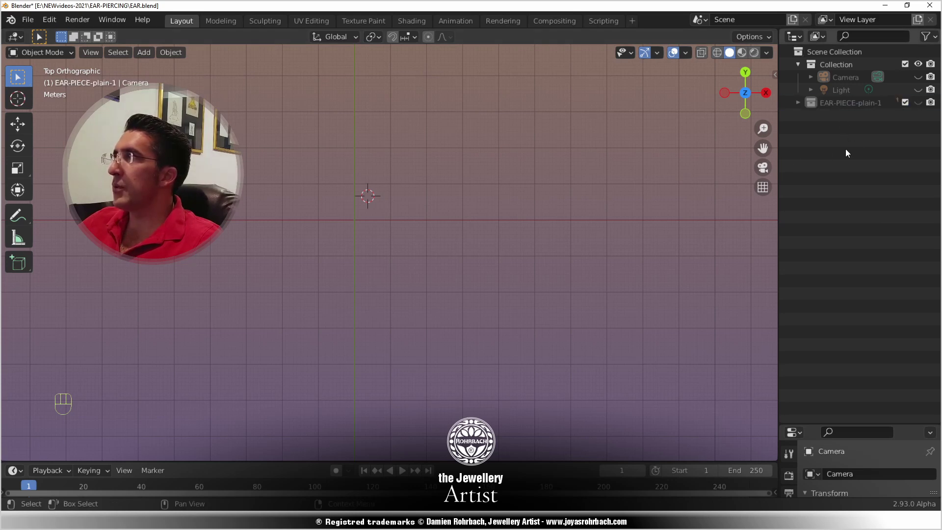
right_click(846, 148)
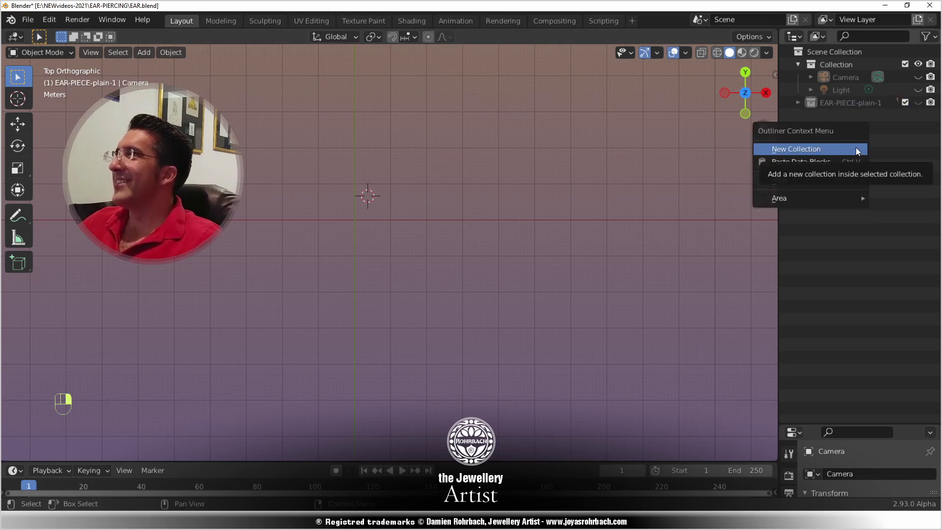
click(856, 149)
key(F2)
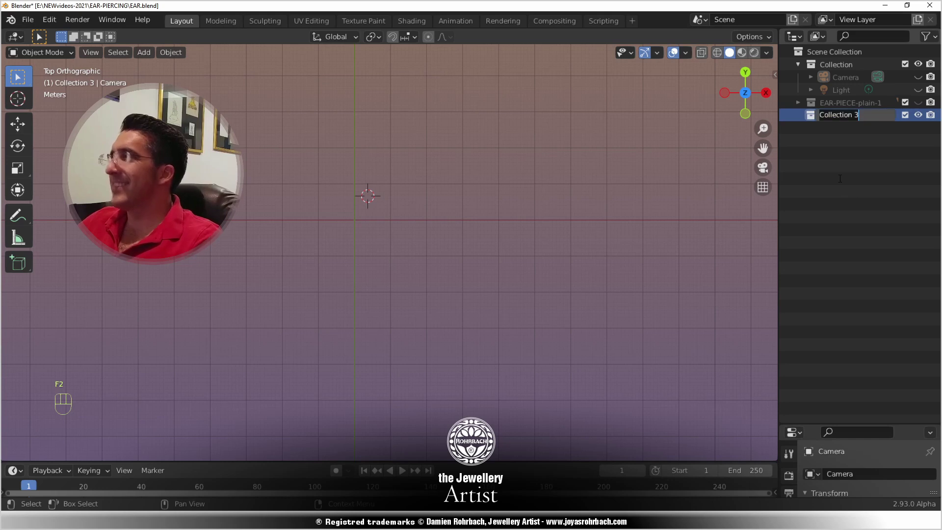
text(GEMS)
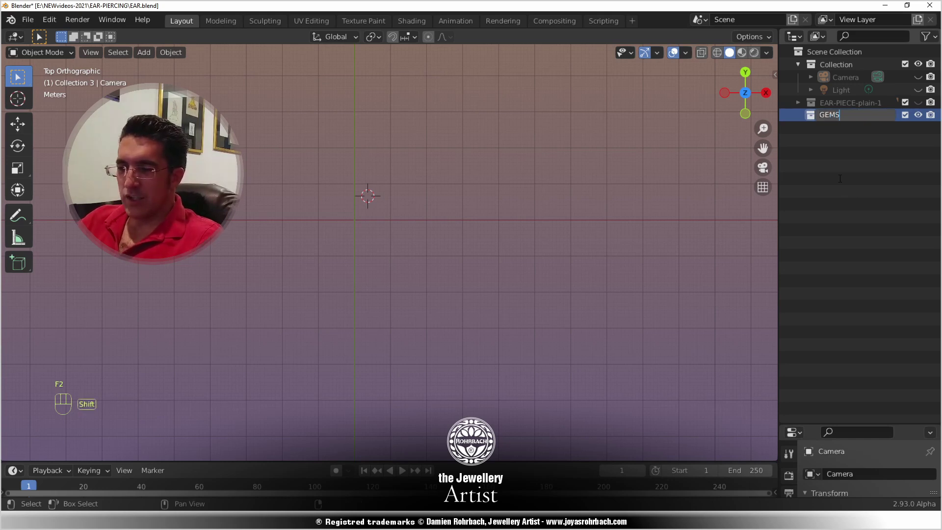
text(TONES-EAR)
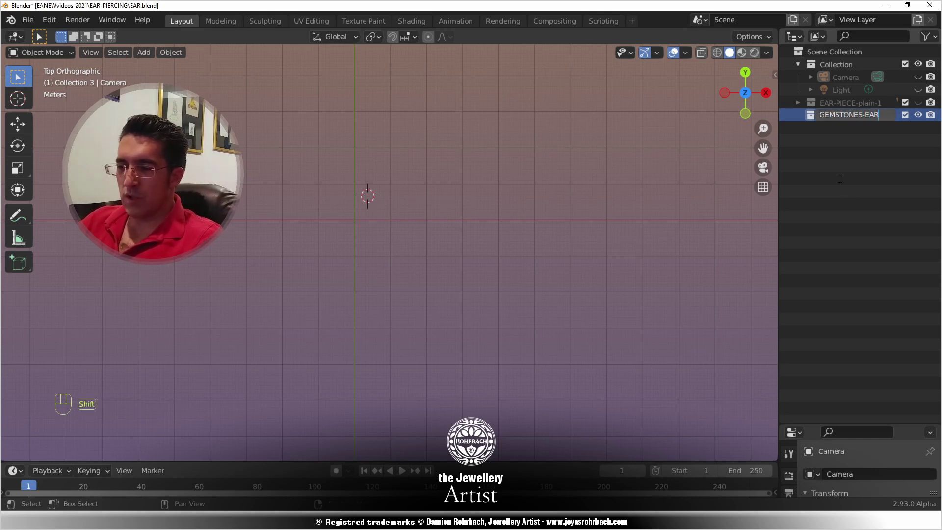
text(-PIECE-2)
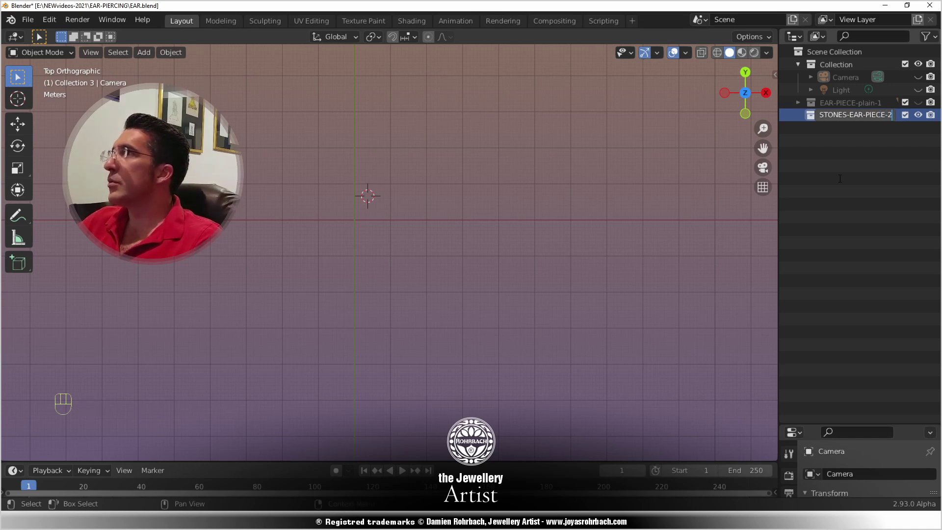
key(Return)
key(ctrl+s)
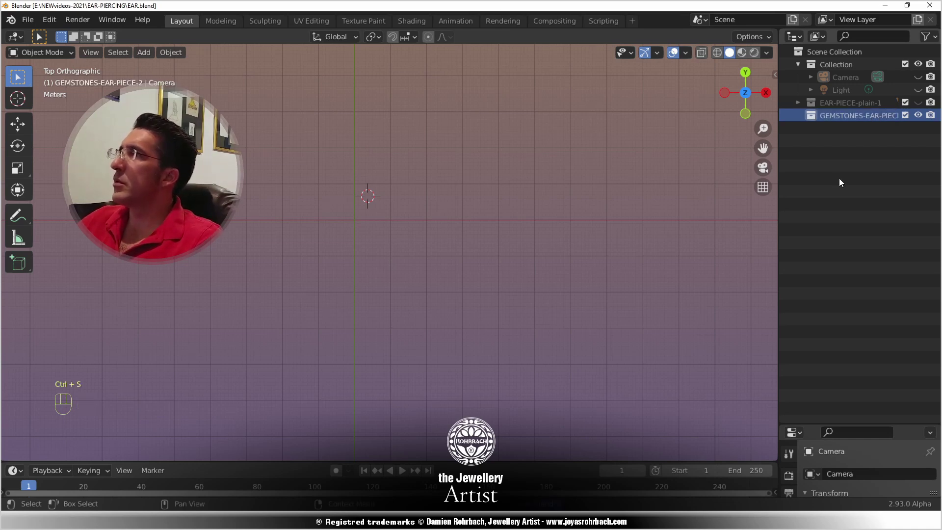
click(35, 22)
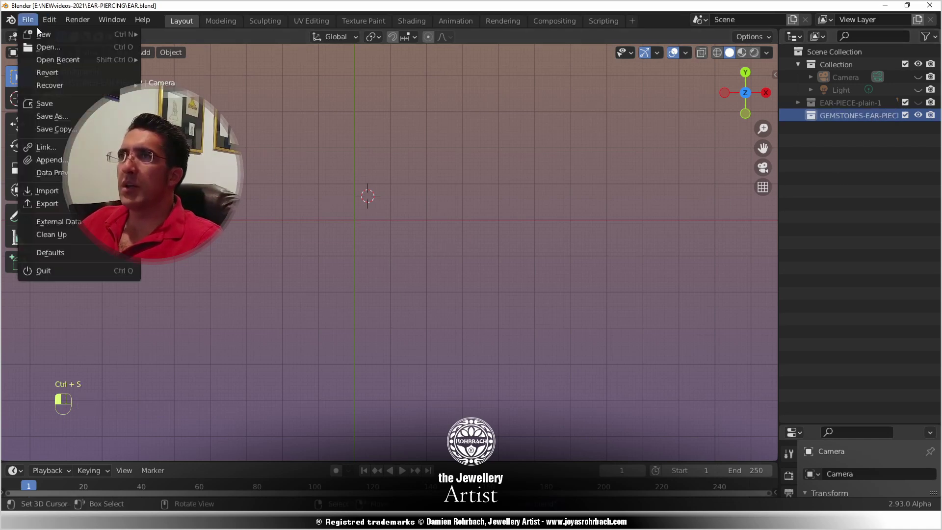
click(43, 160)
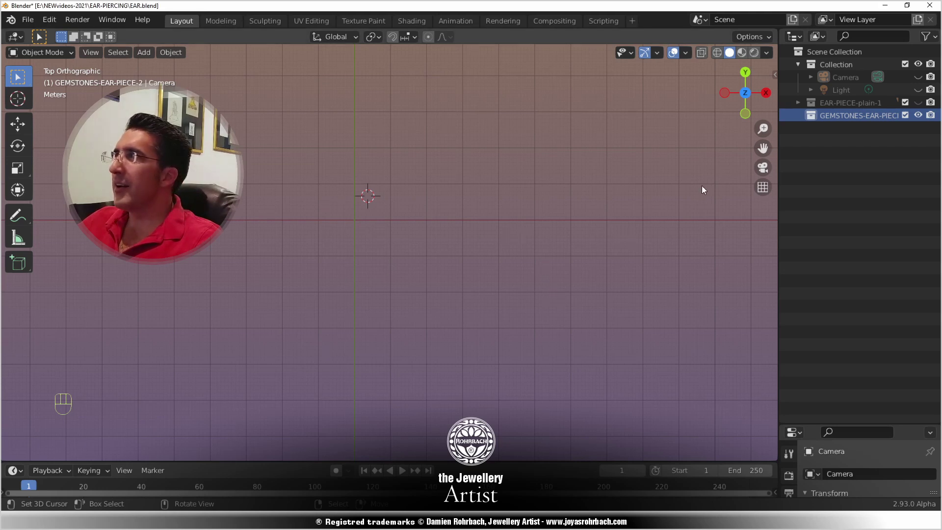
click(27, 19)
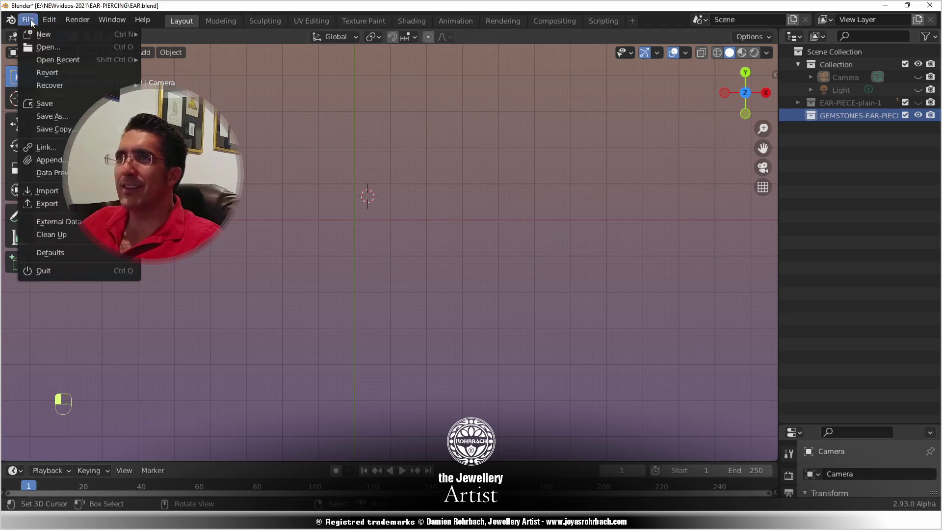
click(412, 247)
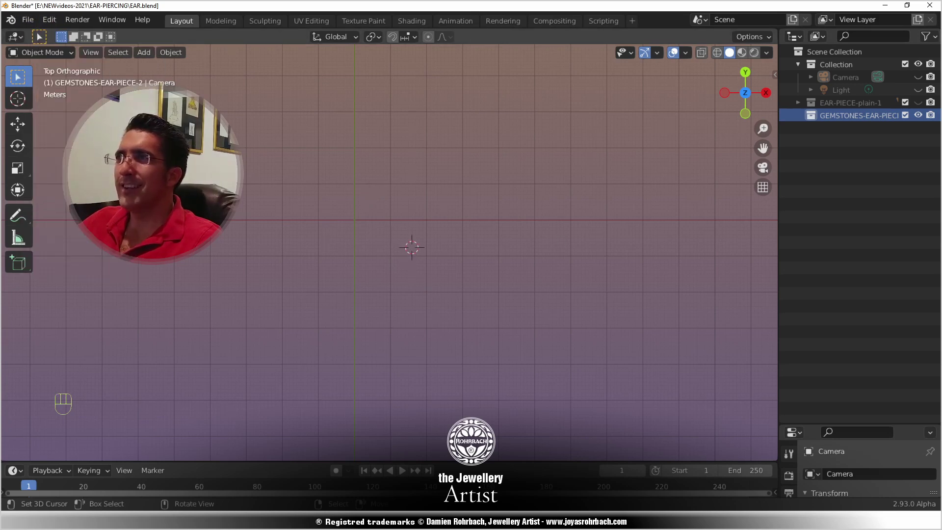
click(28, 20)
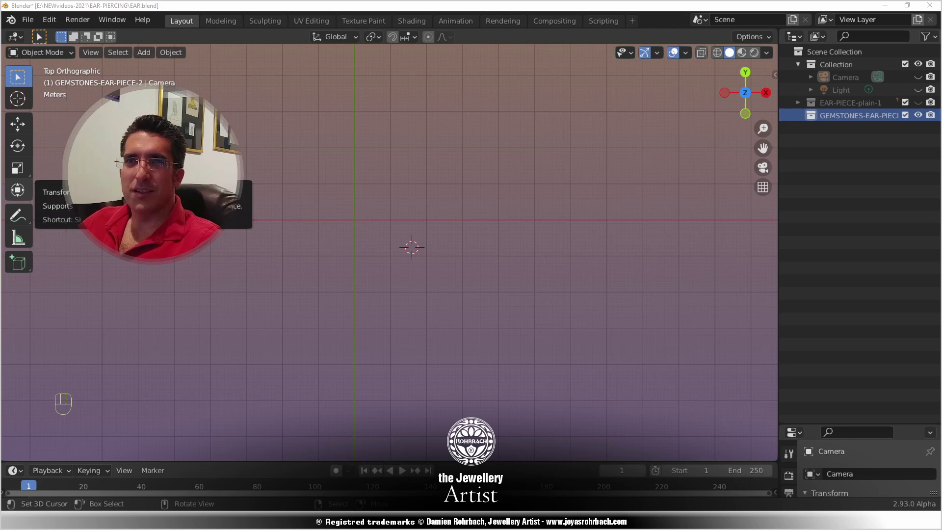
- Paste the RUBY-Brilliant-58faces-CUT gem into the GEMSTONES-EAR-PIECE-2 collection and set its X and Y dimensions to 2 m
key(ctrl+v)
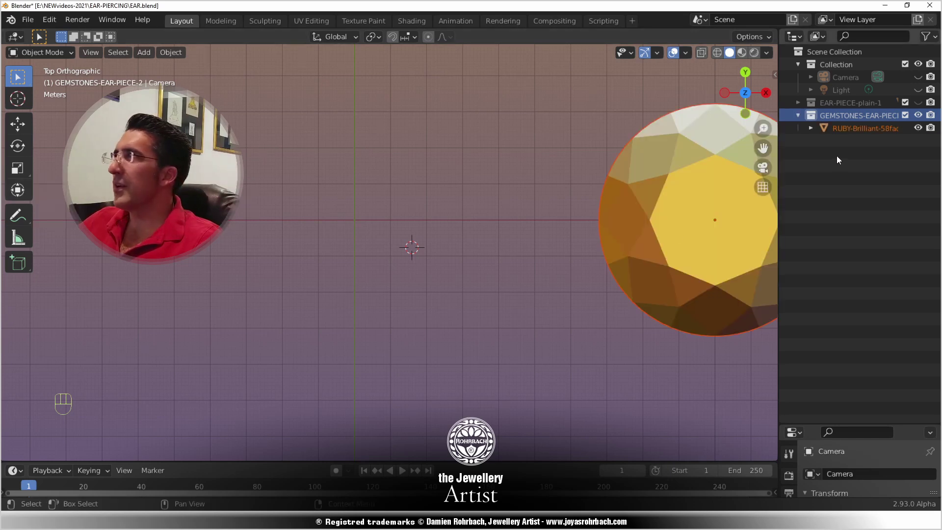
click(701, 218)
key(n)
click(685, 271)
text(2)
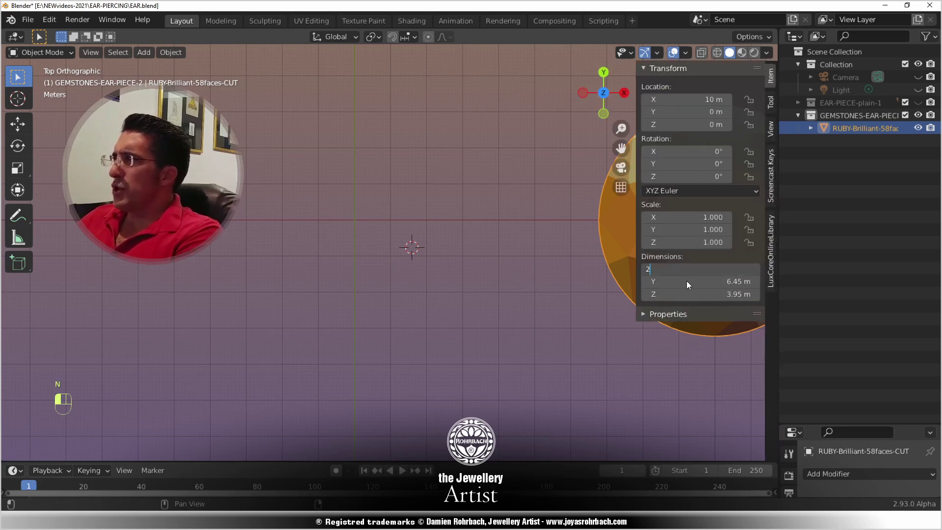
key(Return)
click(688, 281)
text(2)
key(Return)
- Set the gem's Z scale to 0.31 and its X location to 0, and save the file
click(686, 242)
text(0.31)
key(Return)
click(687, 99)
text(0)
key(Return)
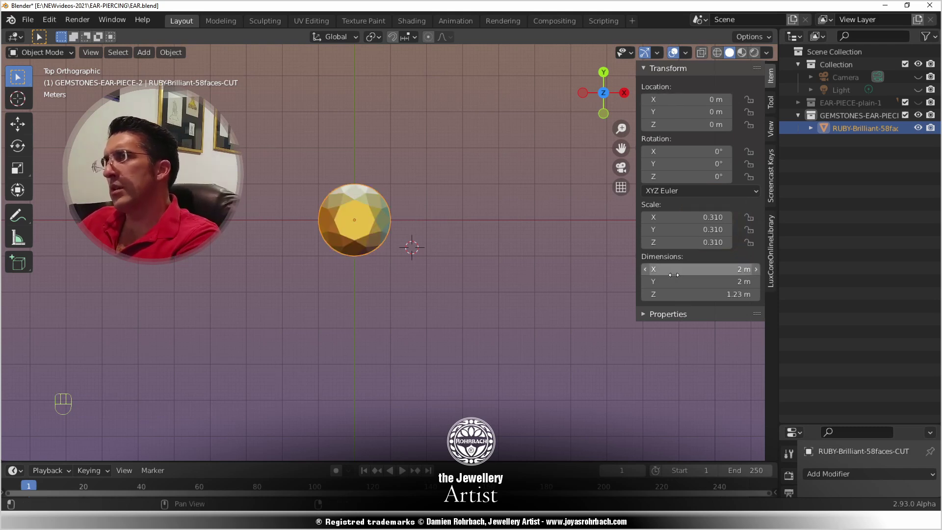
key(ctrl+s)
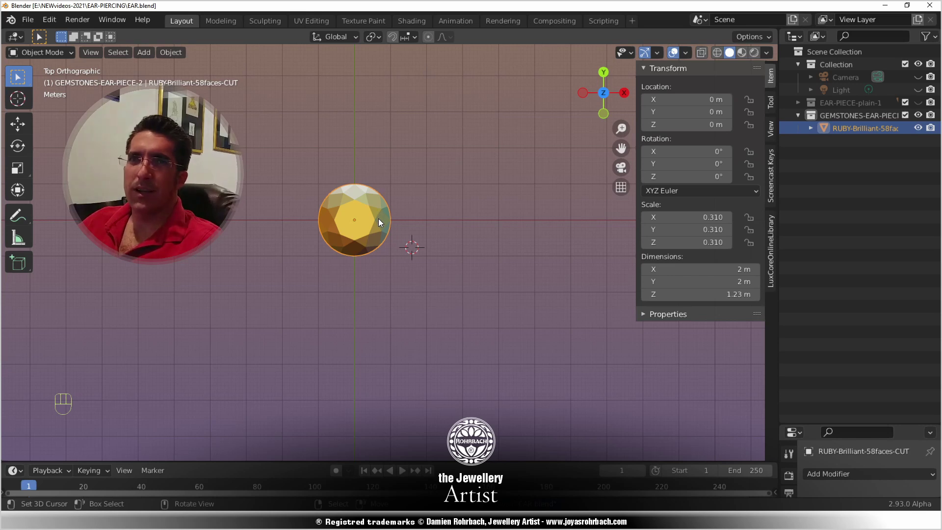
- Duplicate the gem twice, offsetting the copies by about 2.16, -0.71 m and a further 1.70, -1.58 m in X and Y
key(shift+d)
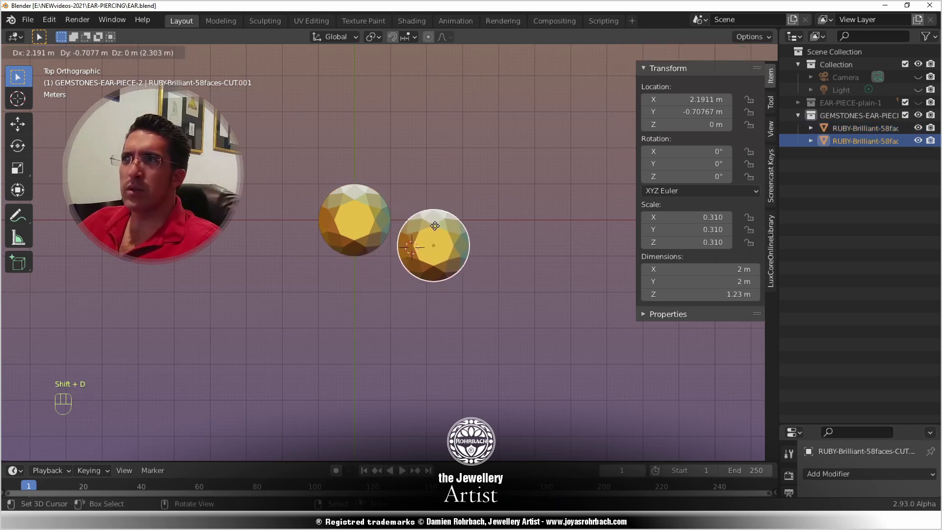
click(434, 227)
key(shift+d)
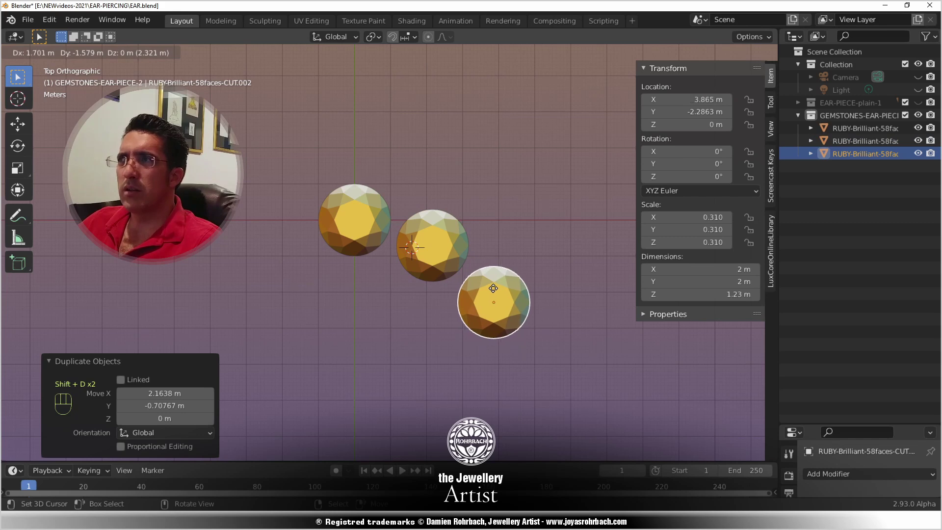
click(493, 289)
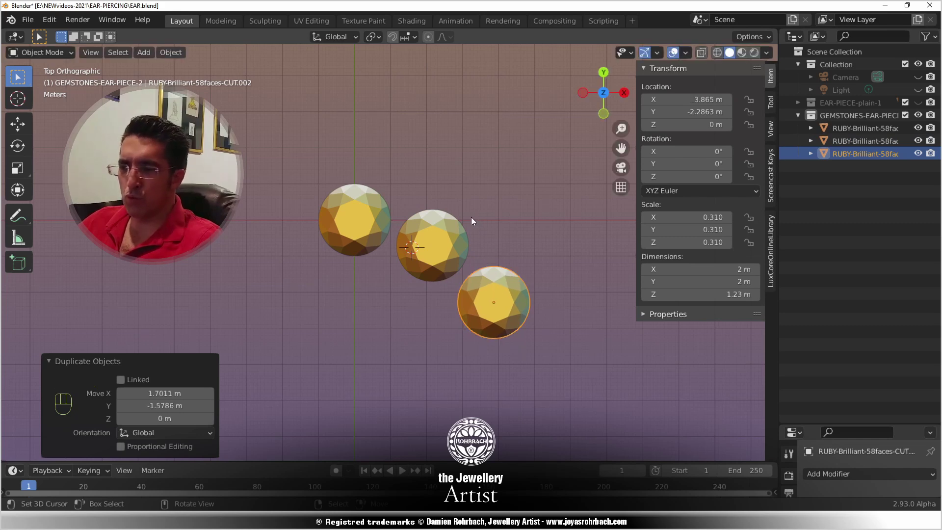
key(n)
- Move the two gem copies above the X axis so all three gems form a rising diagonal row, and save the file
click(448, 249)
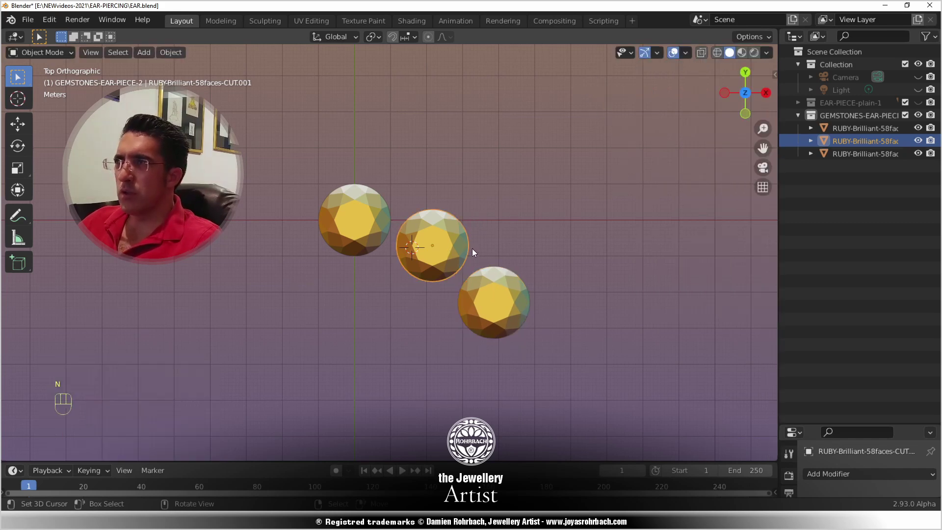
key(g)
click(473, 186)
click(501, 302)
key(g)
click(508, 106)
click(435, 196)
key(g)
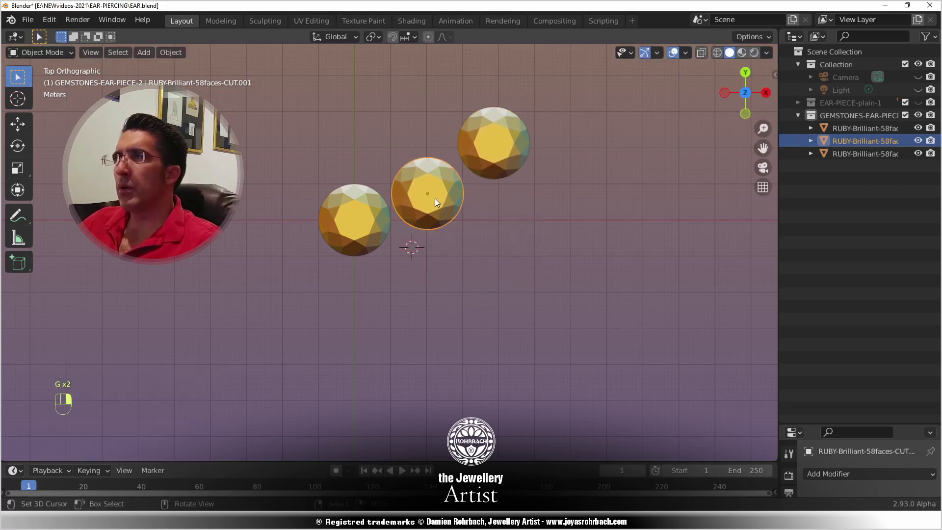
click(440, 196)
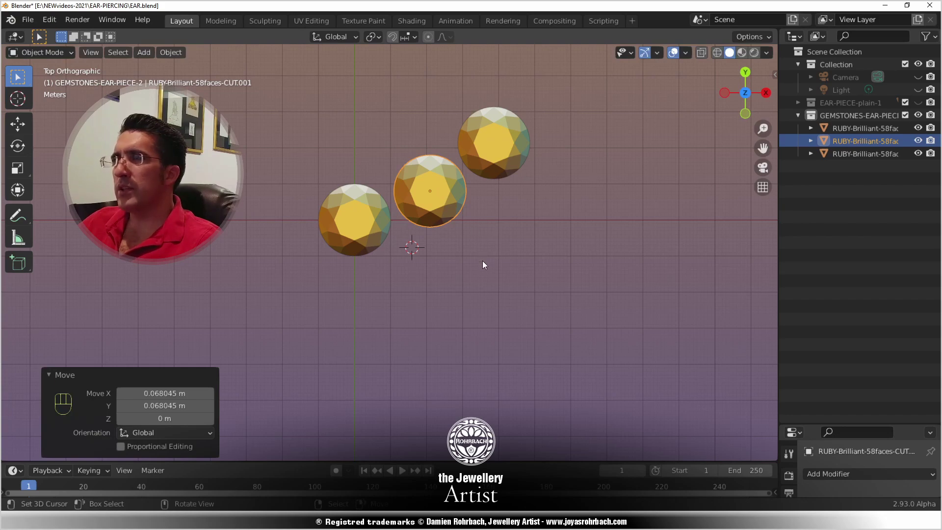
key(ctrl+s)
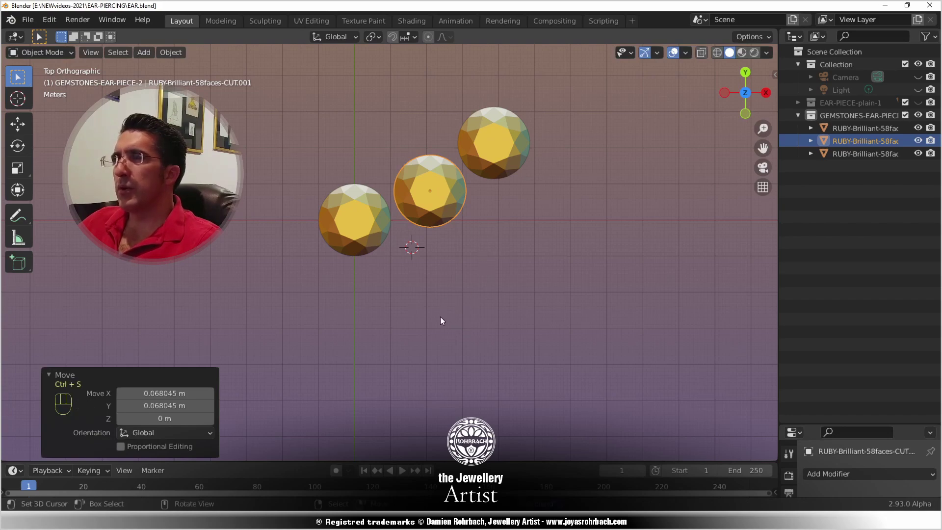
- Place the 3D cursor on top of the gem at the origin and add a torus there with a major radius of 0.8 m
middle_drag(391, 341, 377, 222)
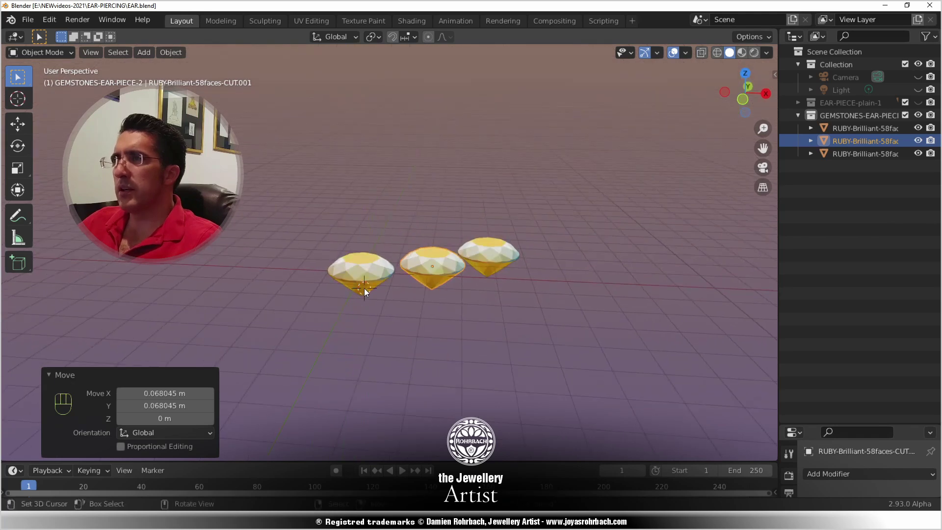
key(KP_7)
scroll(345, 208, up, 2)
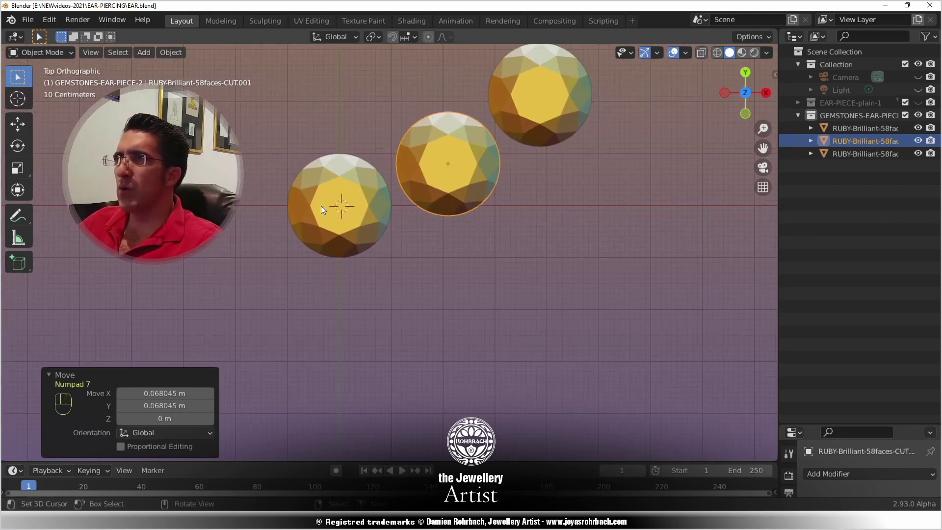
click(140, 53)
mouse_move(146, 67)
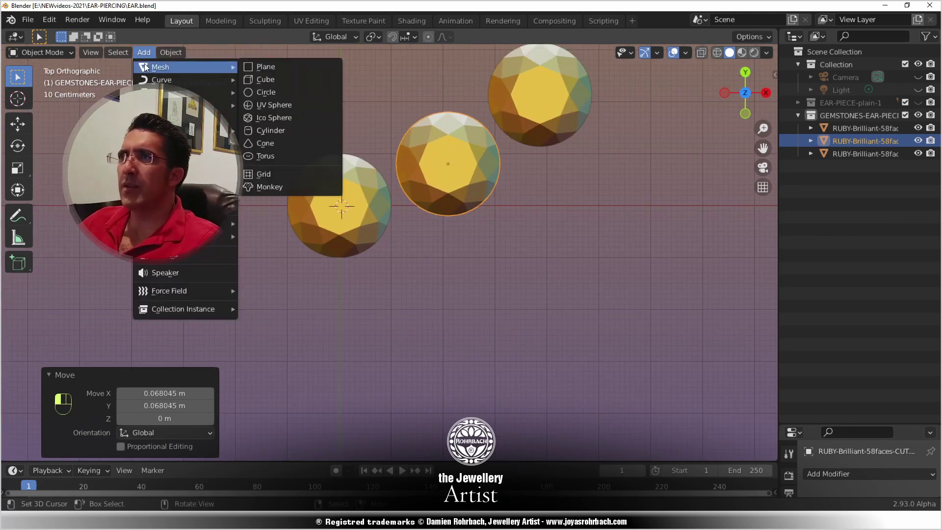
click(271, 155)
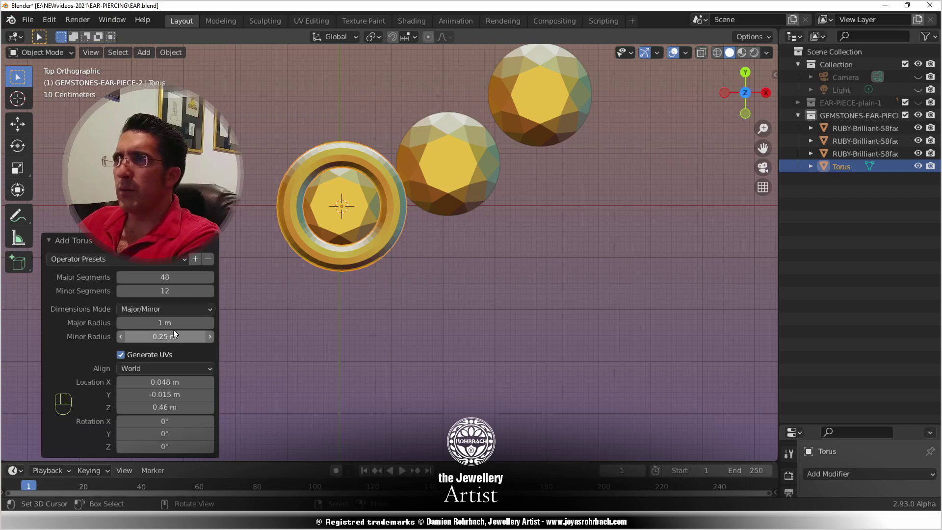
click(143, 322)
text(0.8)
key(Return)
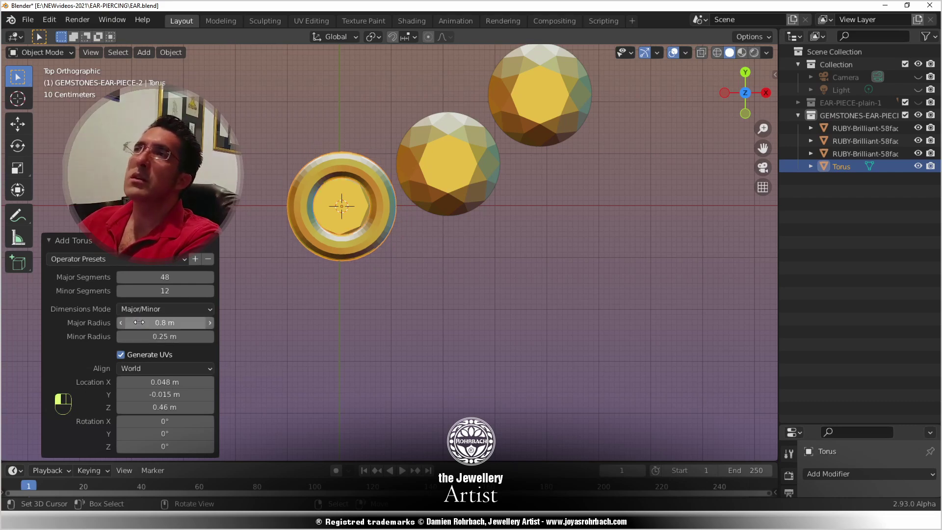
- Set the torus's major radius to 0.85 m and shade it smooth
middle_drag(348, 334, 361, 205)
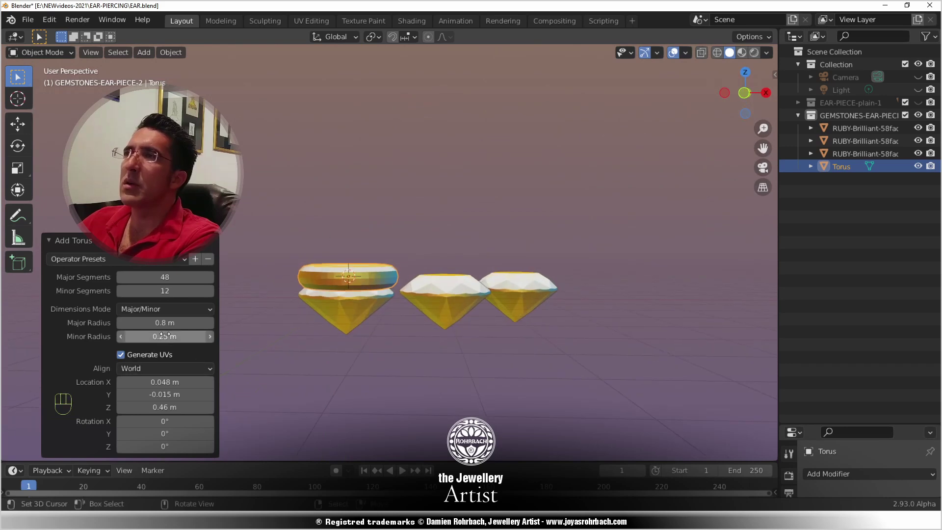
drag(162, 324, 161, 322)
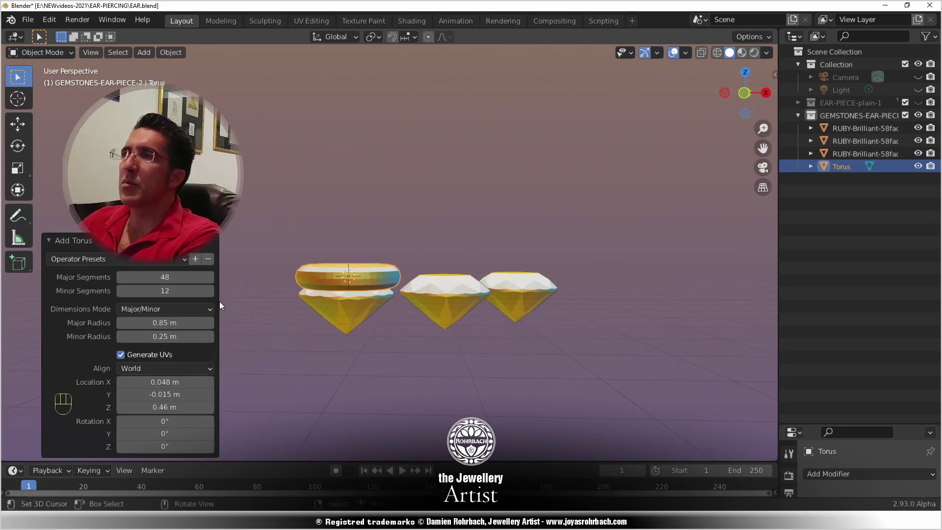
click(171, 52)
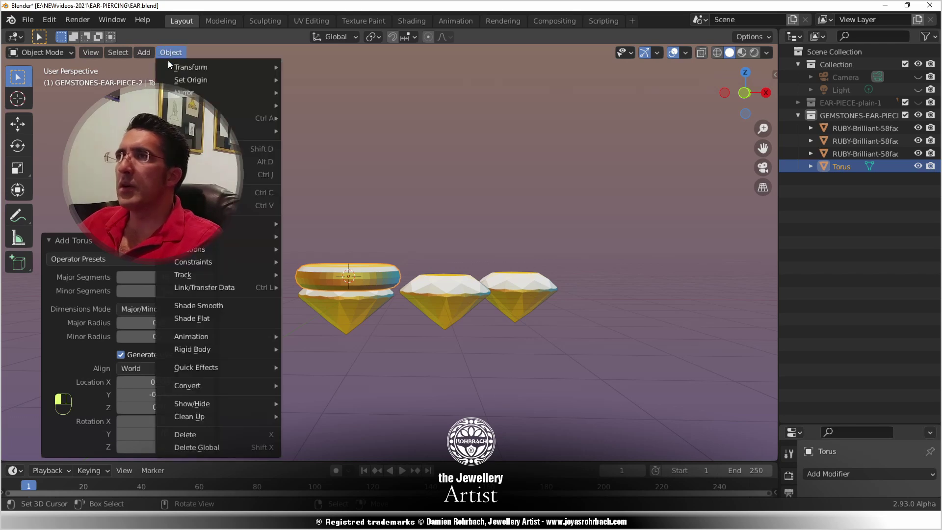
click(191, 305)
- Lower the torus about 0.76 m along Z so it sits below the first gem's girdle
key(g)
key(z)
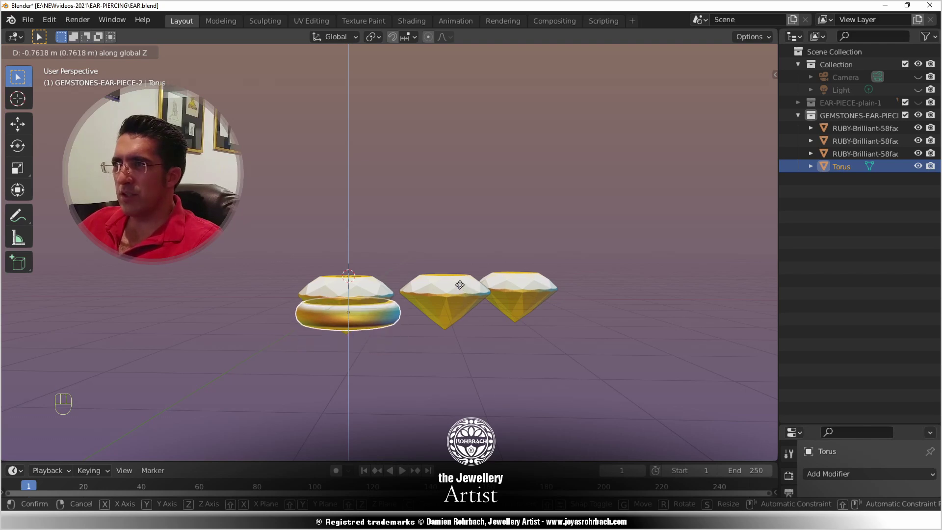
click(461, 288)
key(KP_1)
scroll(405, 326, up, 4)
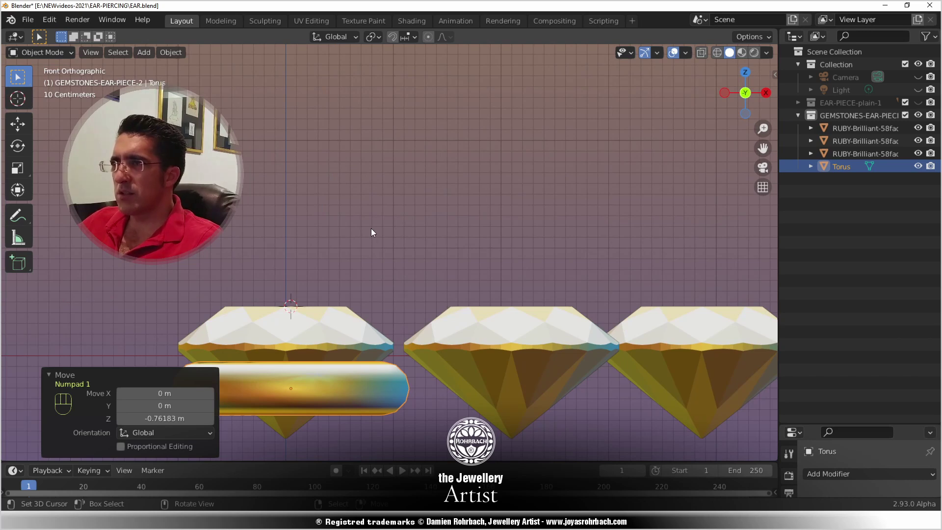
- Replace the torus with a new one at the 3D cursor, with major radius 0.88 m and minor radius 0.2 m
key(Delete)
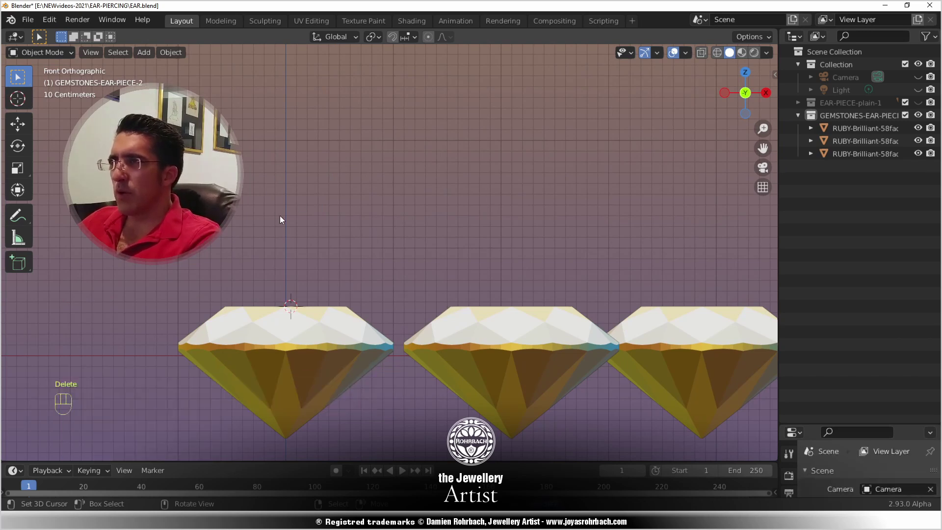
click(147, 52)
mouse_move(158, 73)
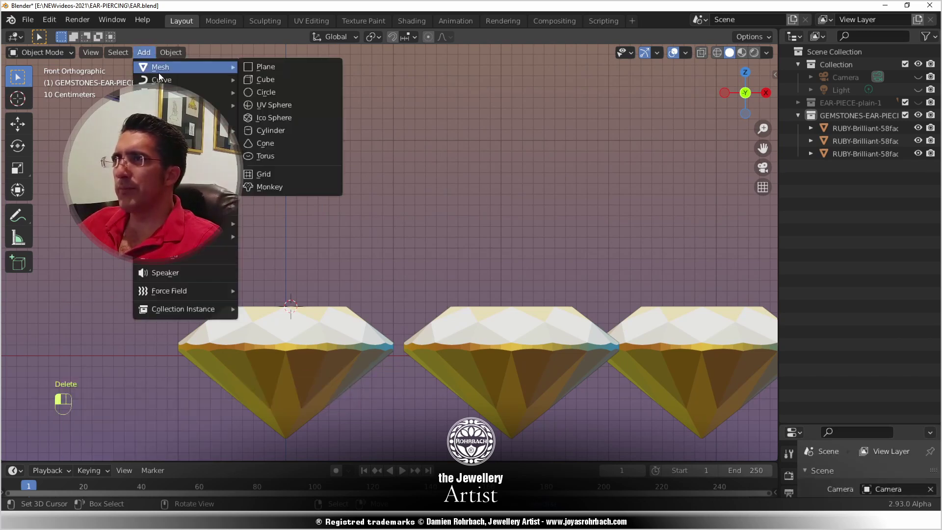
click(265, 156)
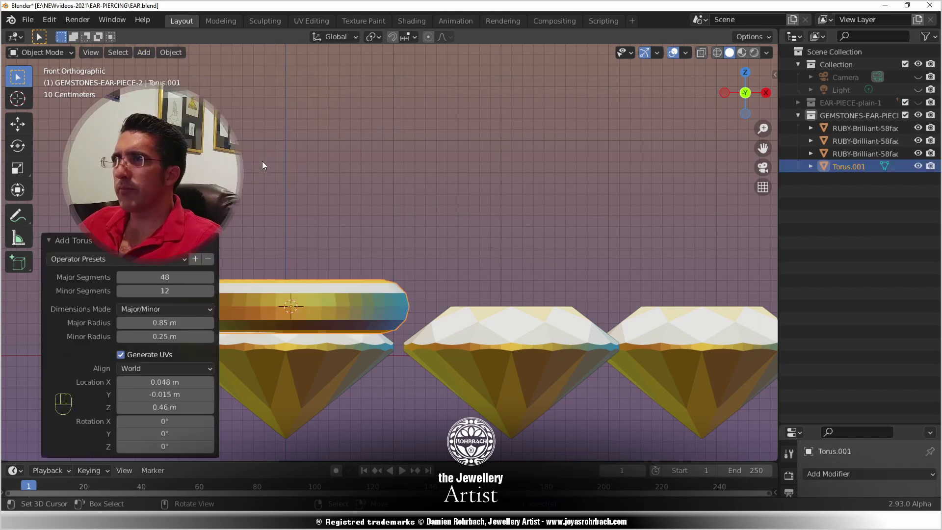
click(181, 336)
text(0.2)
key(Return)
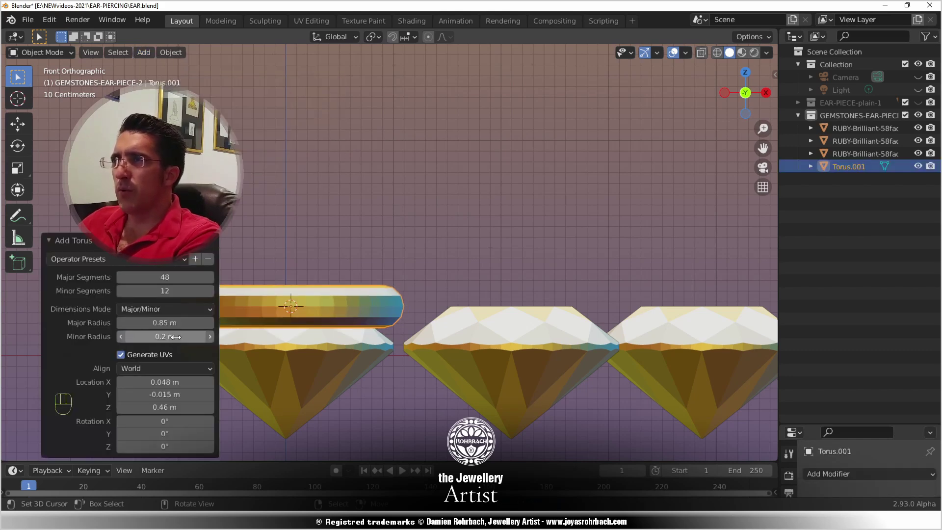
click(182, 322)
text(0.88)
key(Return)
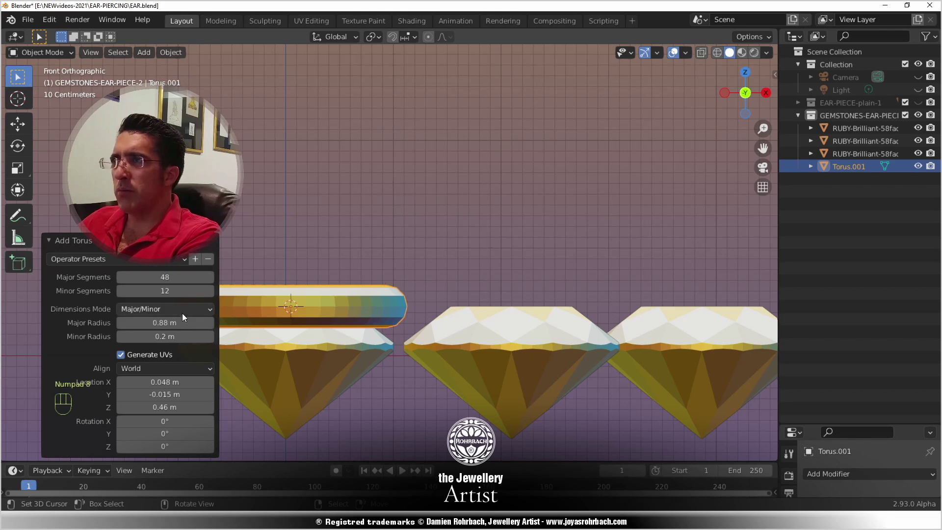
- Shade the new torus smooth and lower it about 0.83 m along Z, around the first gem's pavilion
click(172, 52)
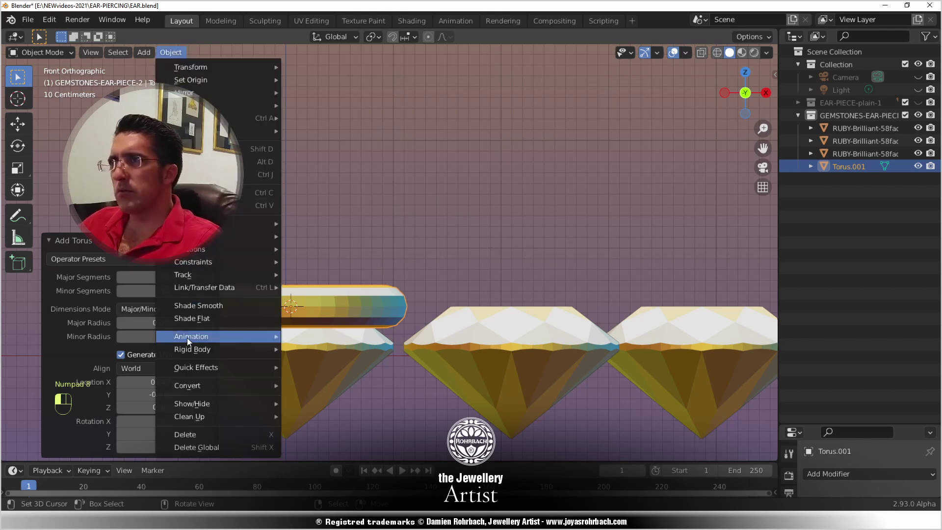
click(190, 305)
middle_drag(190, 308, 384, 251)
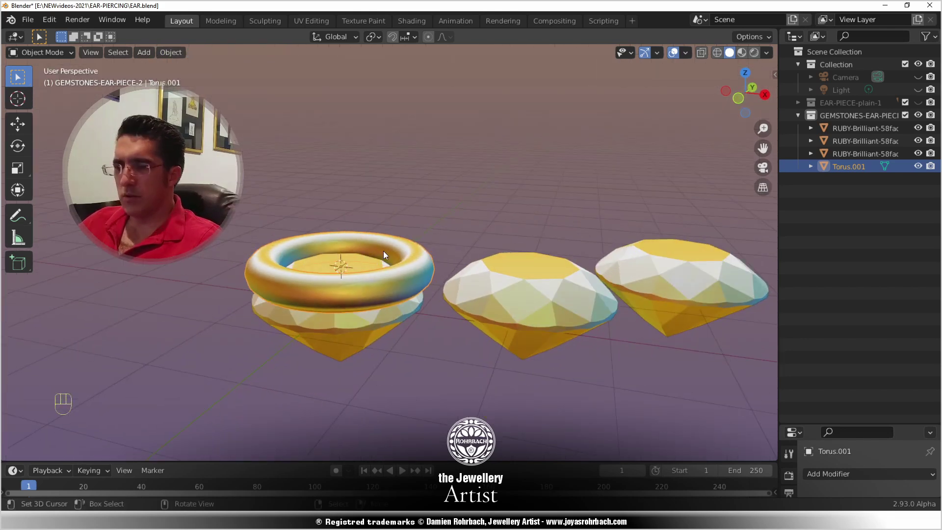
key(g)
key(z)
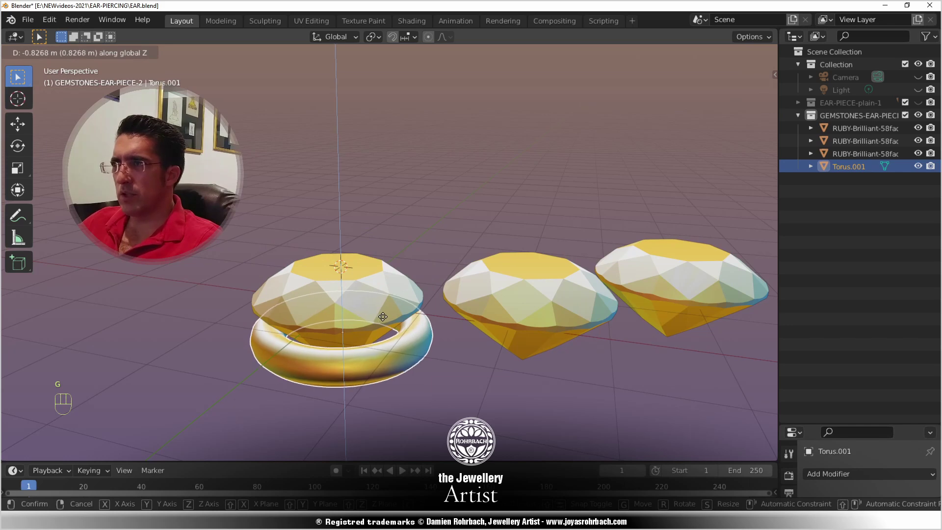
click(382, 316)
key(KP_1)
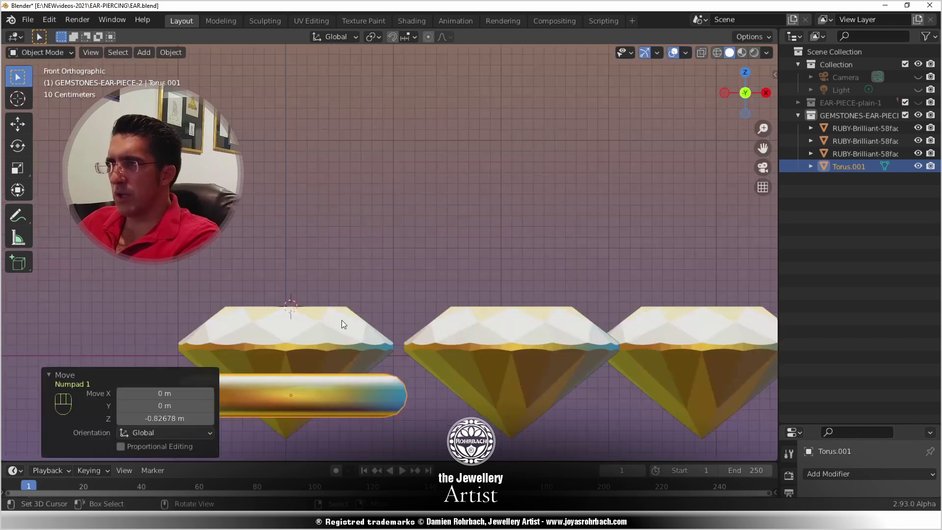
scroll(361, 297, up, 3)
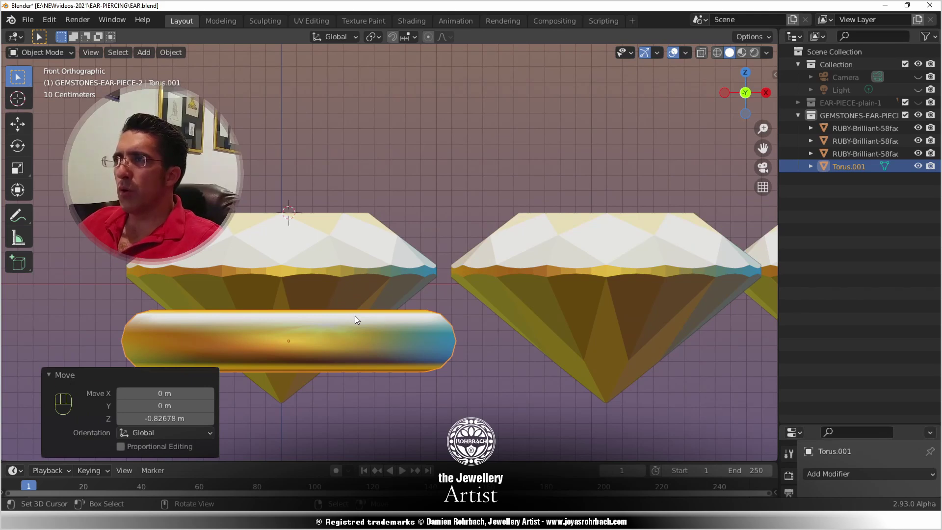
- Duplicate the torus in place and set the X and Y location of both tori to 0 m
key(shift+d)
key(Escape)
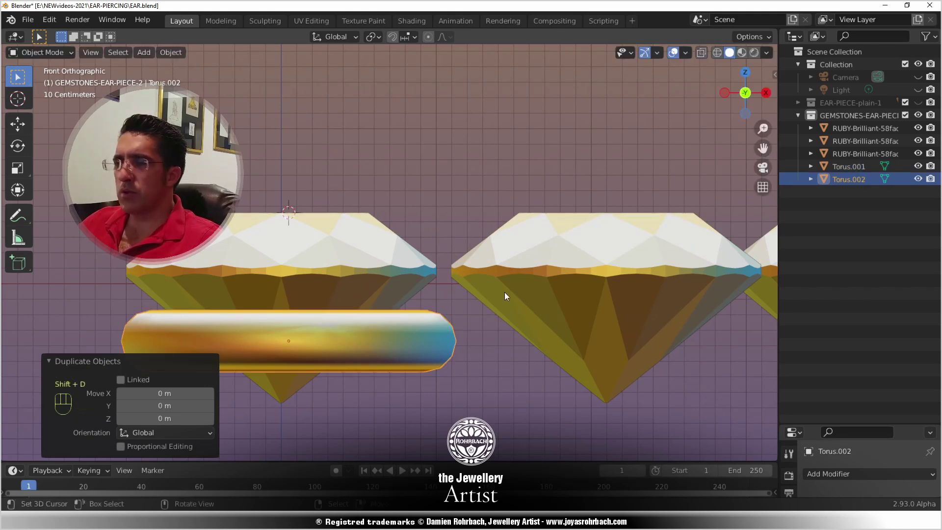
key(n)
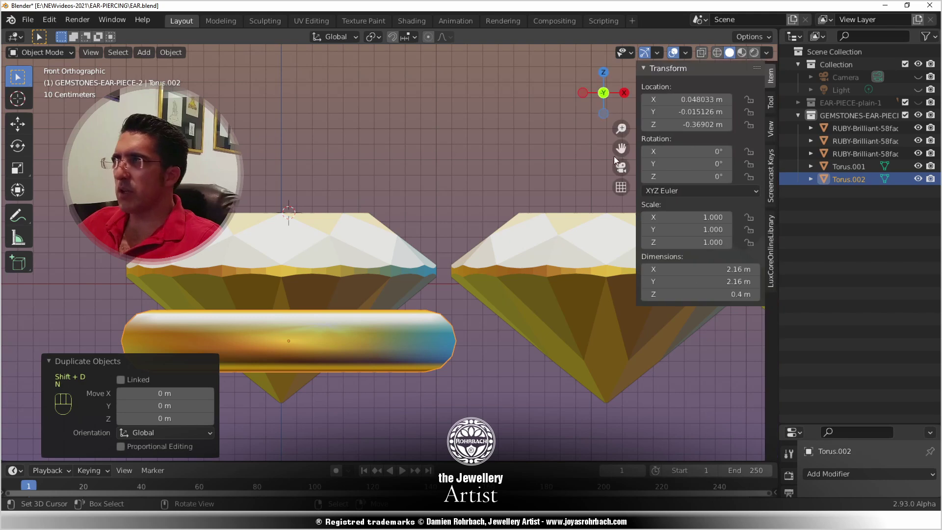
click(685, 103)
text(0)
key(Tab)
text(0)
key(Return)
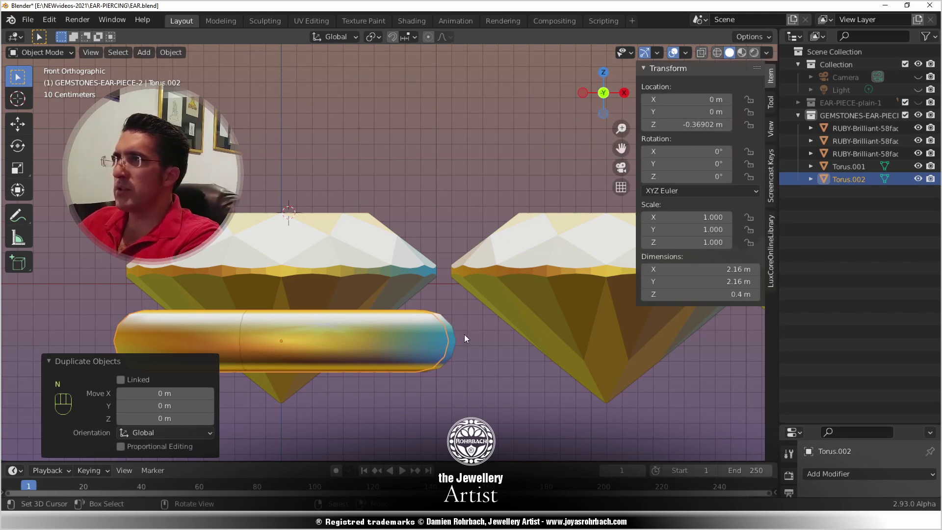
click(454, 323)
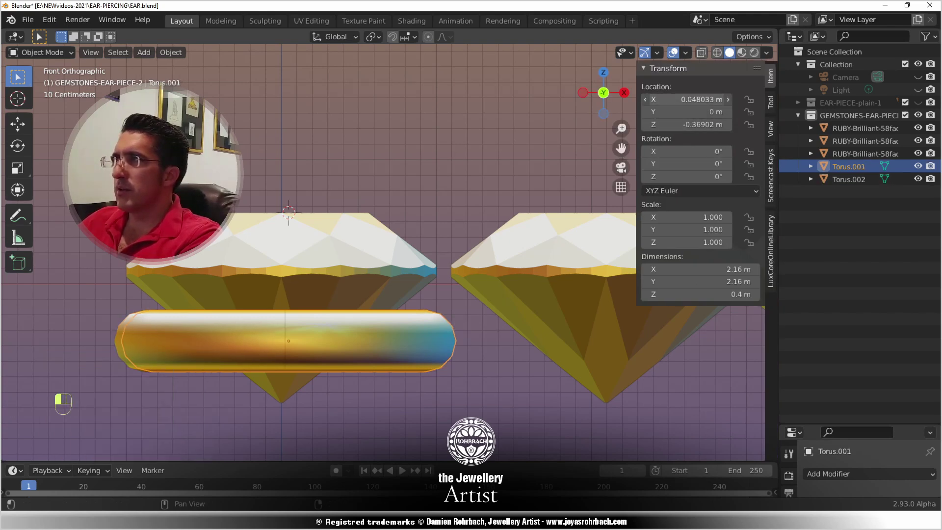
- Scale the duplicate torus uniformly to about 0.8 and lower it along Z until it sits just below the larger one
click(440, 348)
key(s)
click(427, 296)
key(g)
key(z)
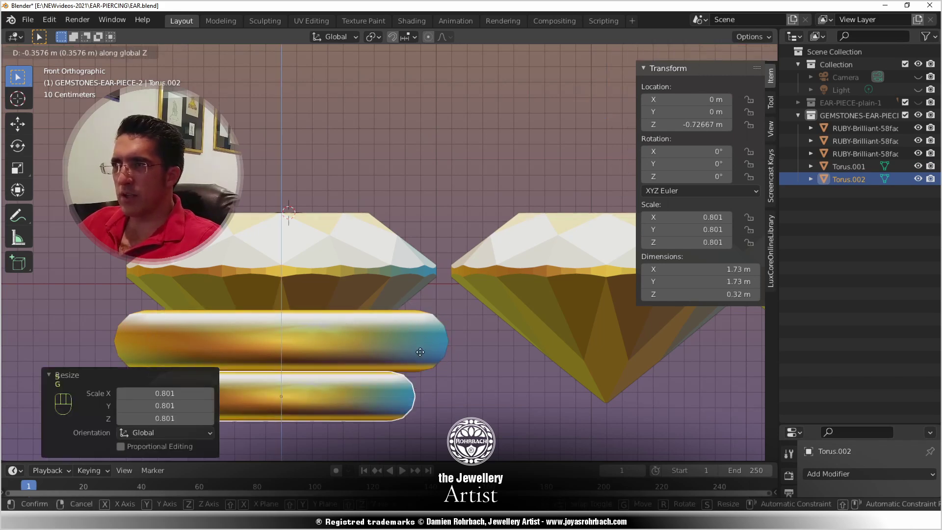
click(419, 358)
- Raise the larger torus about 0.07 m along Z towards the first gem's girdle and save the file
click(414, 334)
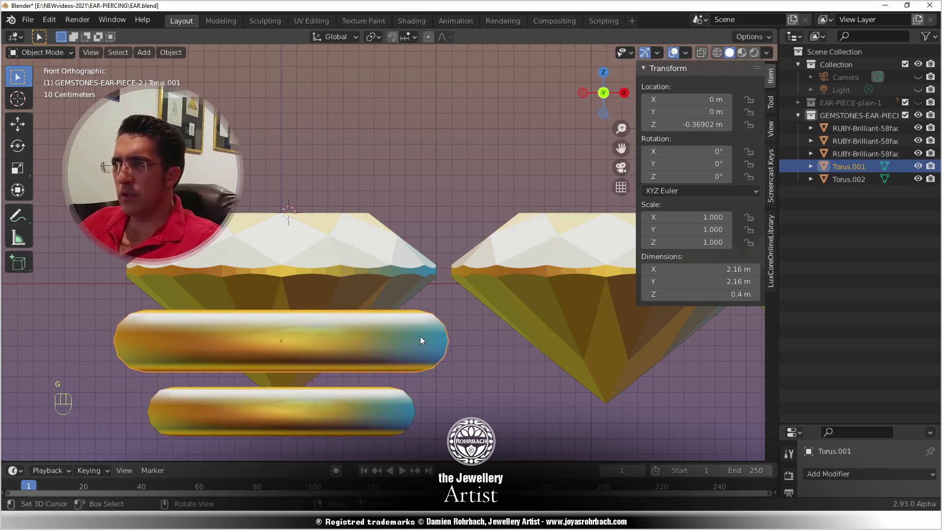
key(g)
key(z)
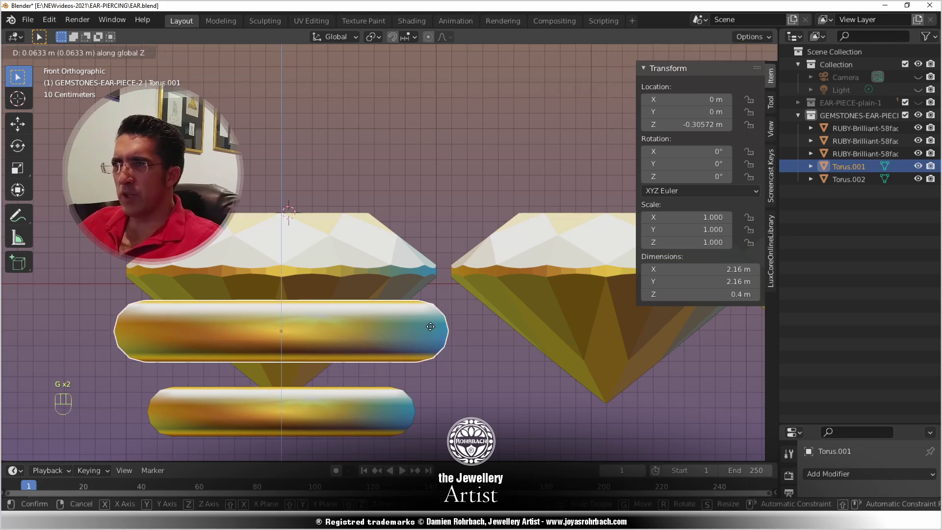
click(431, 320)
middle_drag(431, 320, 322, 287)
key(ctrl+s)
- Open the larger torus for vertex editing in a see-through top view with nothing selected
key(Tab)
scroll(323, 282, up, 1)
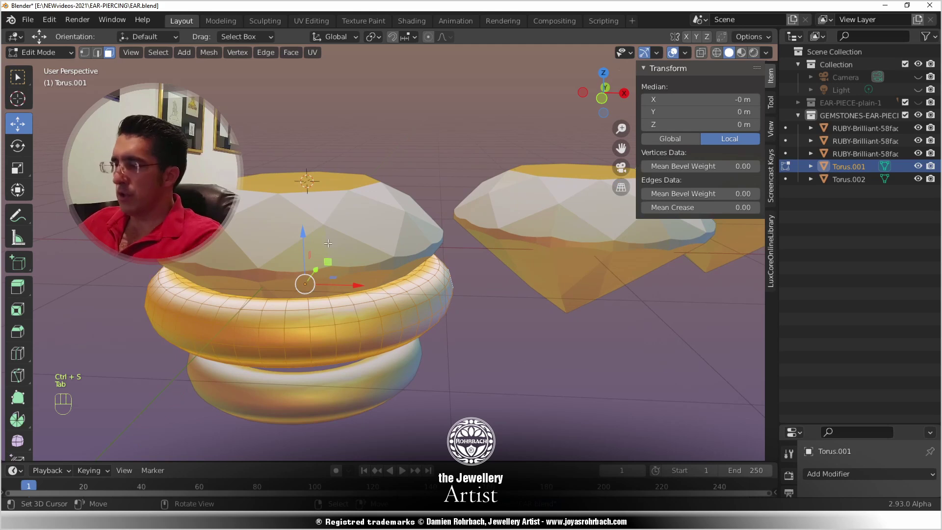
key(KP_7)
key(alt+z)
scroll(291, 191, down, 3)
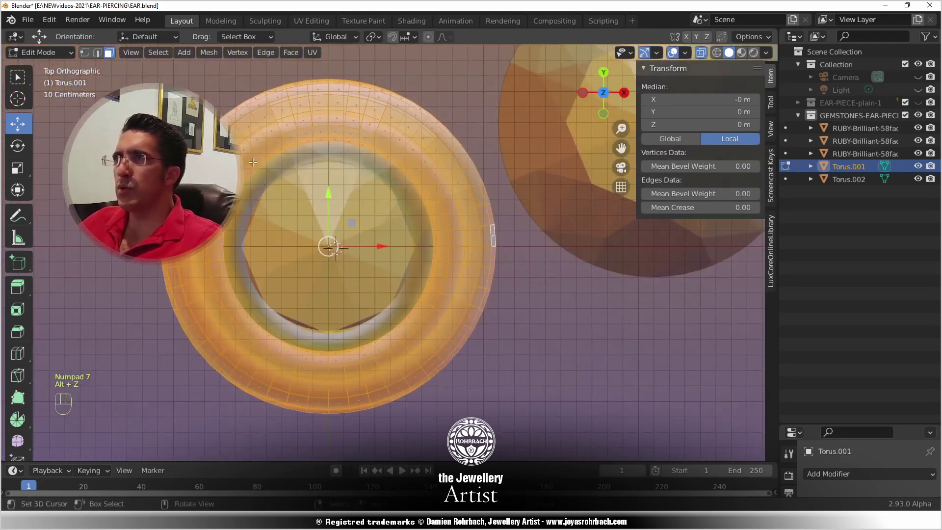
click(84, 53)
key(alt+z)
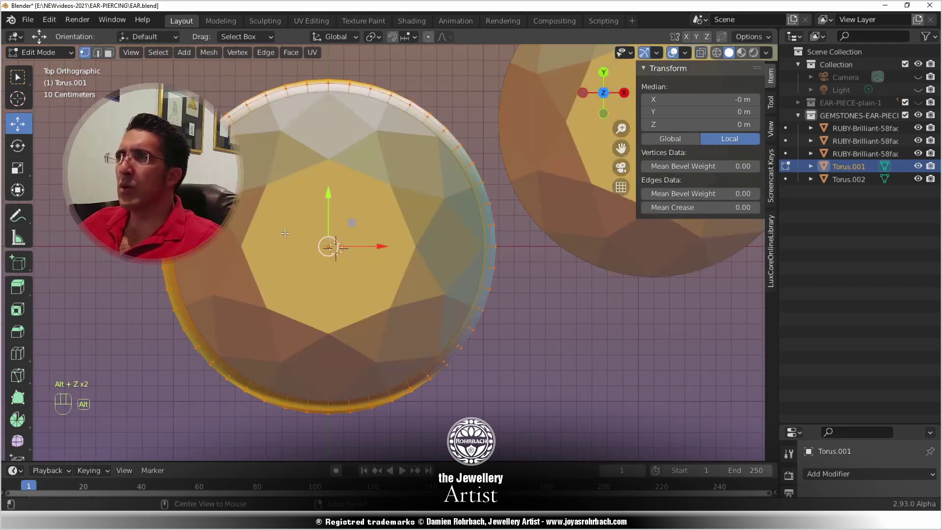
key(alt+z)
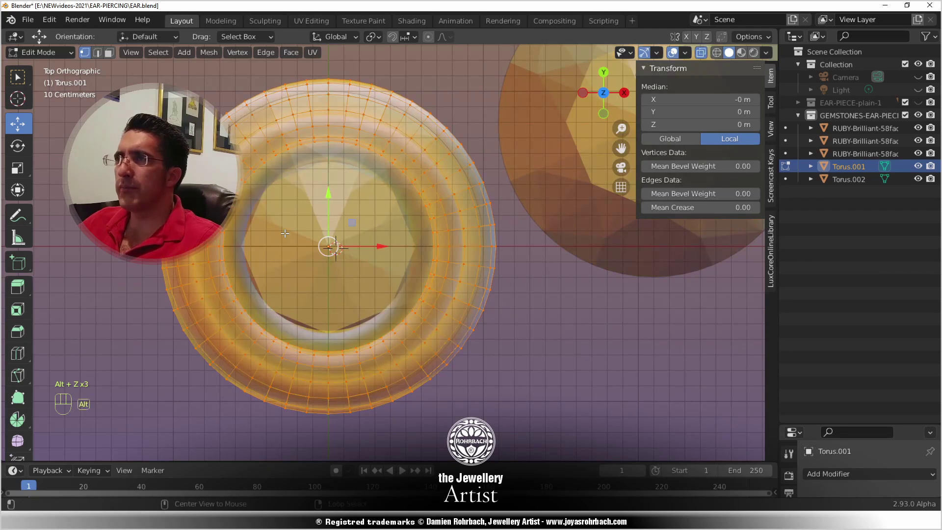
key(alt+a)
- Circle-select all the vertices of the larger torus's innermost ring
key(c)
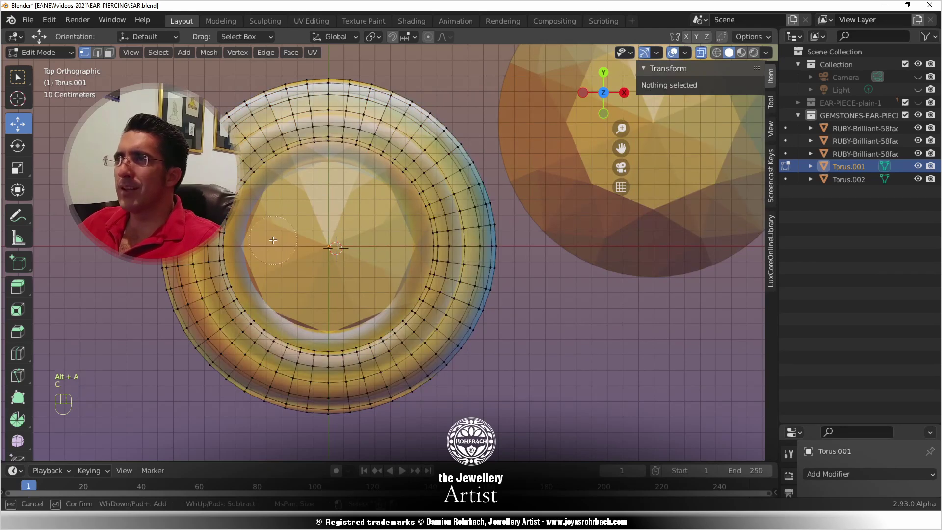
scroll(302, 249, down, 4)
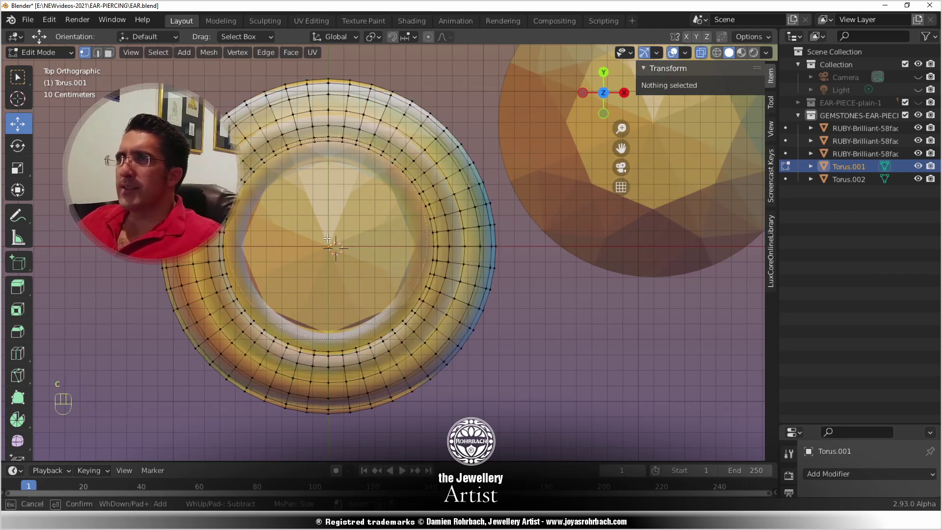
click(327, 238)
click(334, 242)
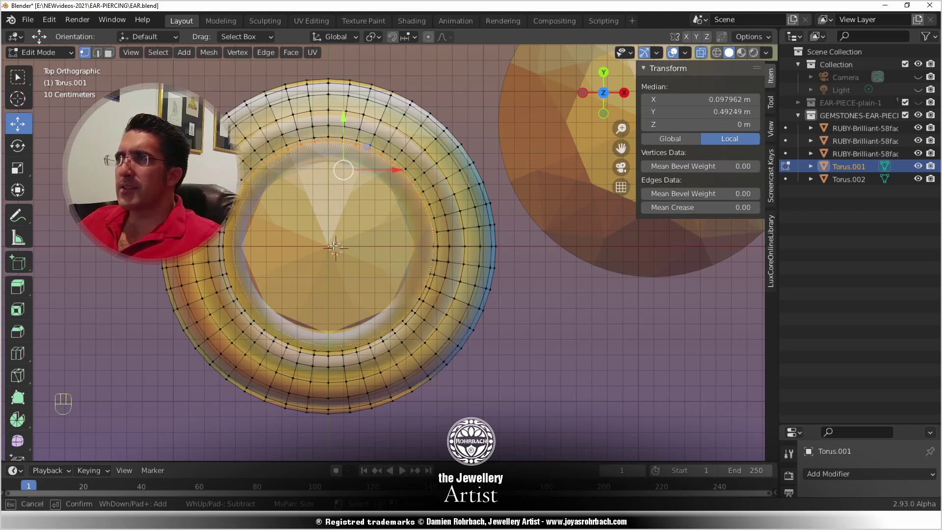
click(336, 247)
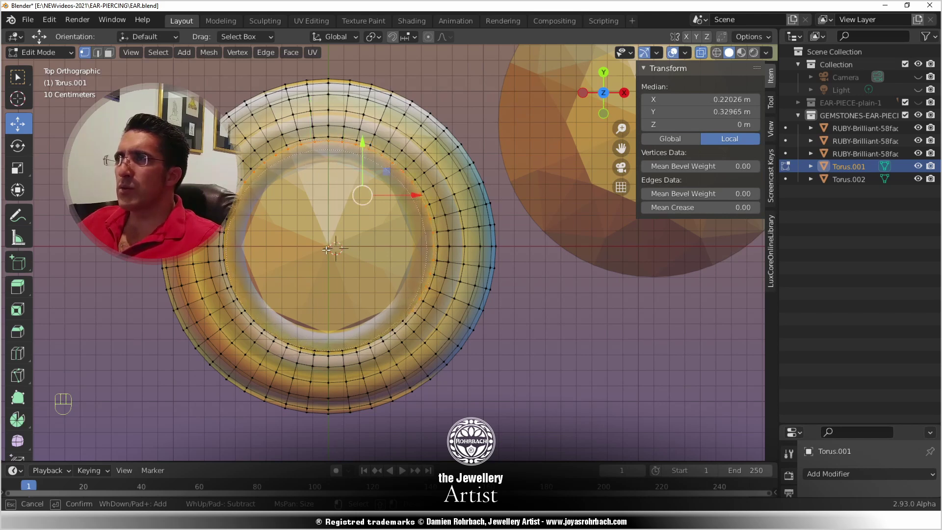
click(325, 251)
click(325, 251)
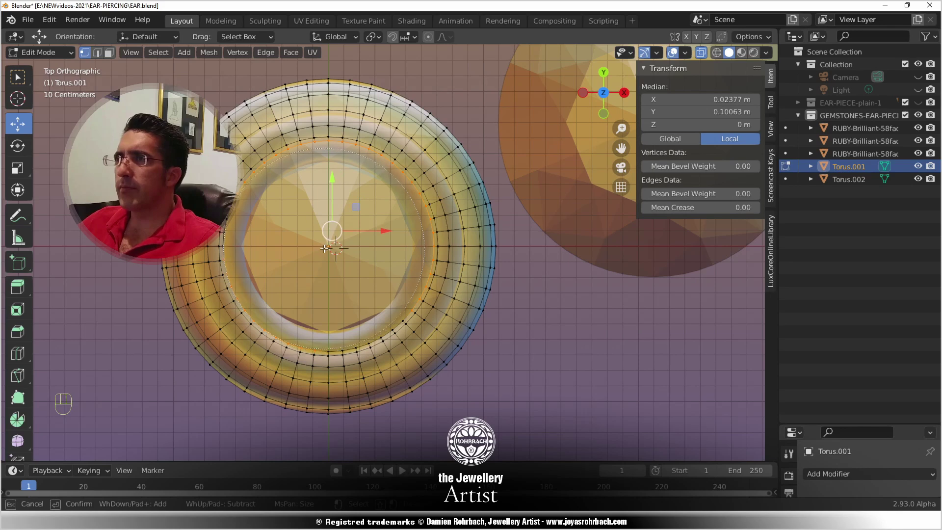
click(321, 249)
click(329, 252)
key(Return)
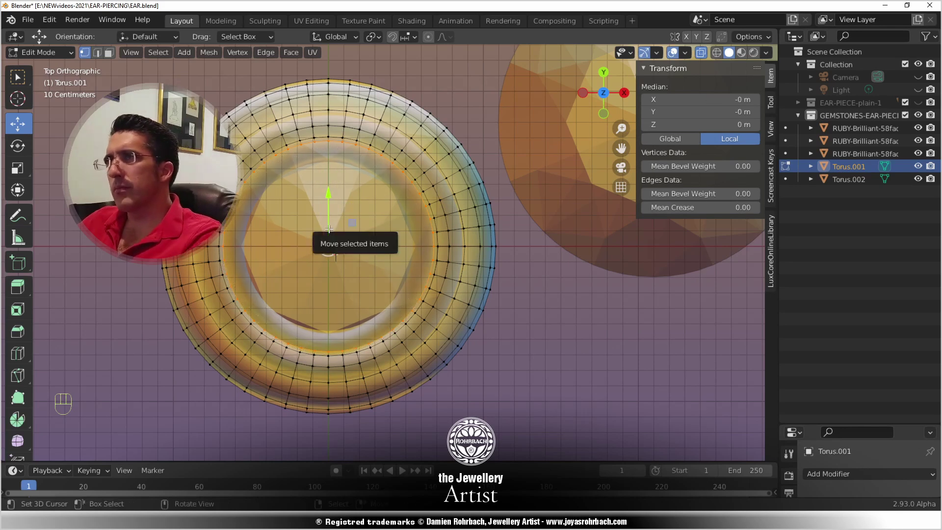
- Scale the inner ring outward by about 1.33 with smooth proportional editing at a size of about 0.32, and return to Object Mode
click(428, 37)
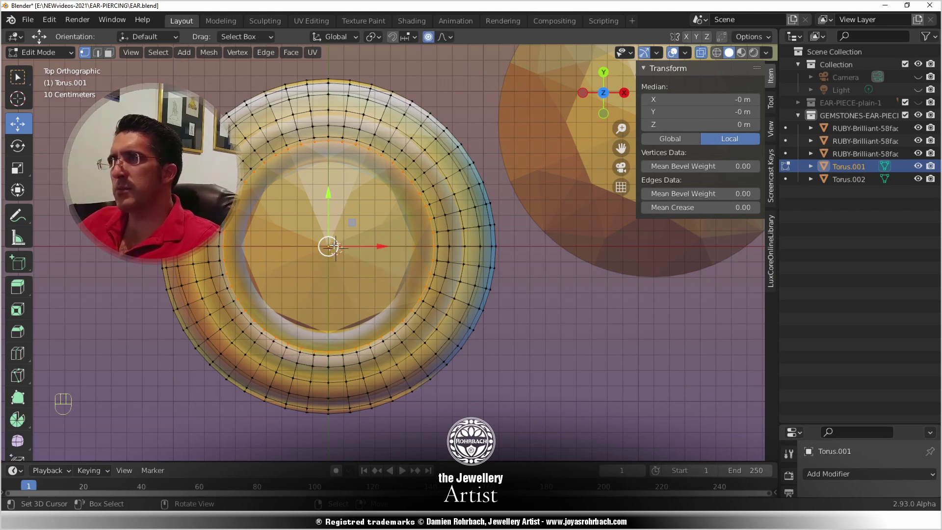
key(s)
scroll(336, 245, up, 10)
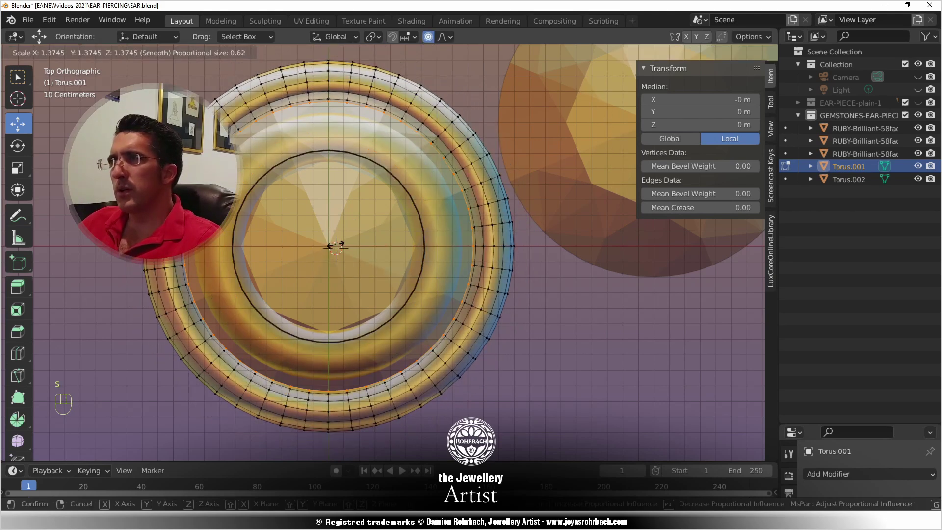
scroll(335, 245, up, 2)
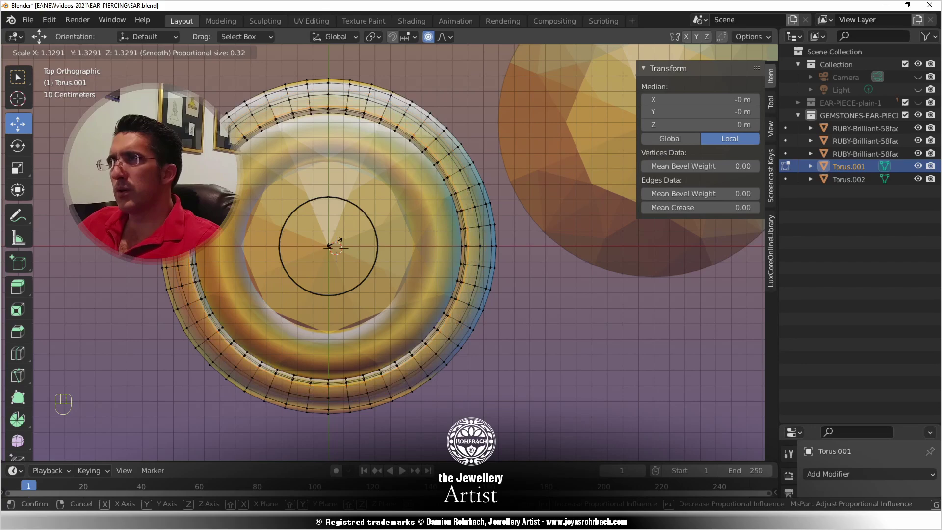
click(336, 245)
middle_drag(336, 245, 298, 249)
key(alt+z)
key(Tab)
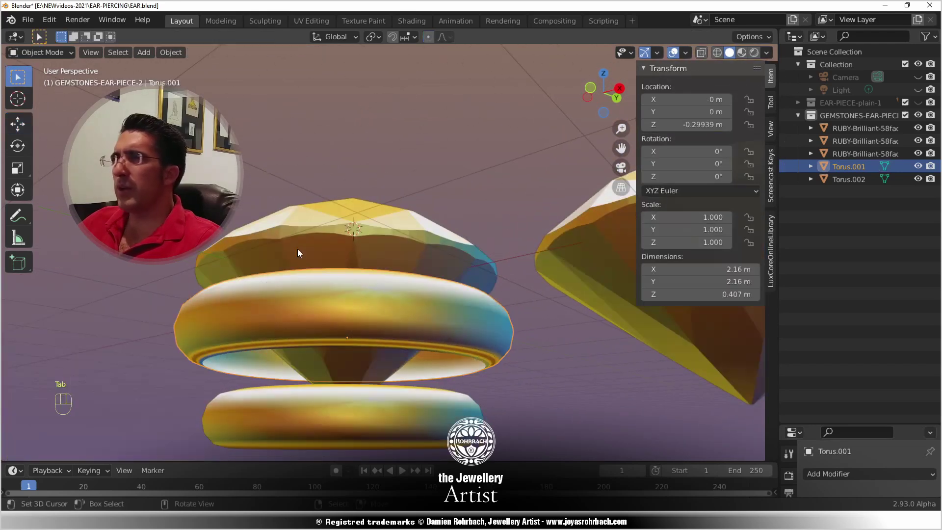
- Delete the larger torus and add a 2 m plane aligned to the front view, centred beside the first gem's pavilion
key(Delete)
key(KP_1)
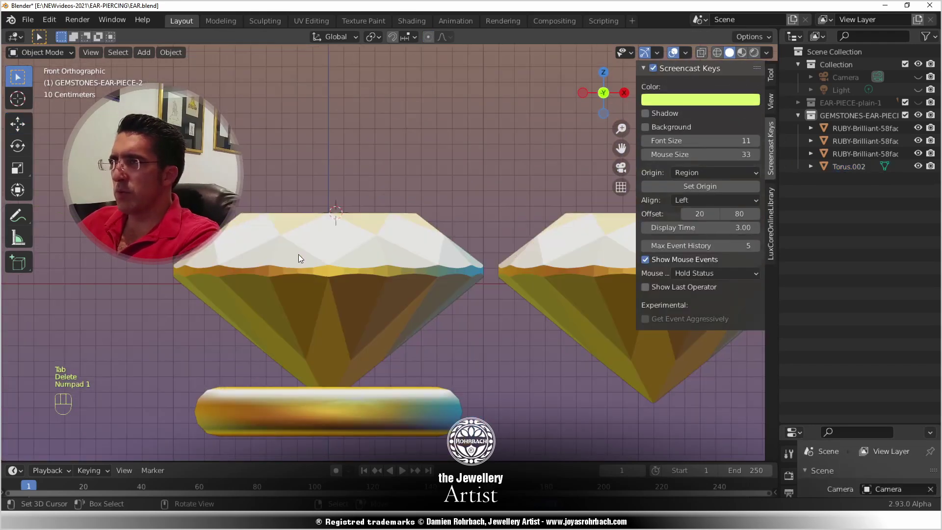
click(445, 320)
click(144, 52)
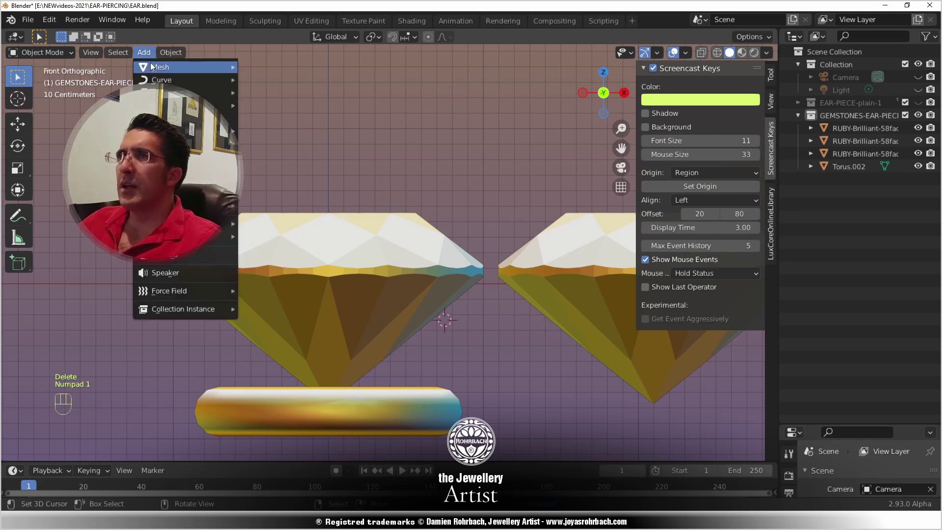
mouse_move(171, 70)
click(264, 69)
click(150, 368)
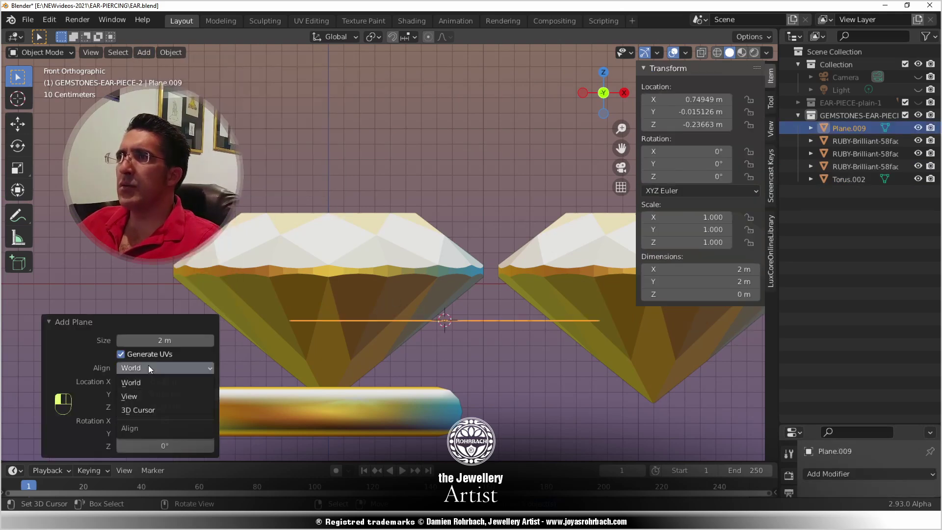
click(140, 396)
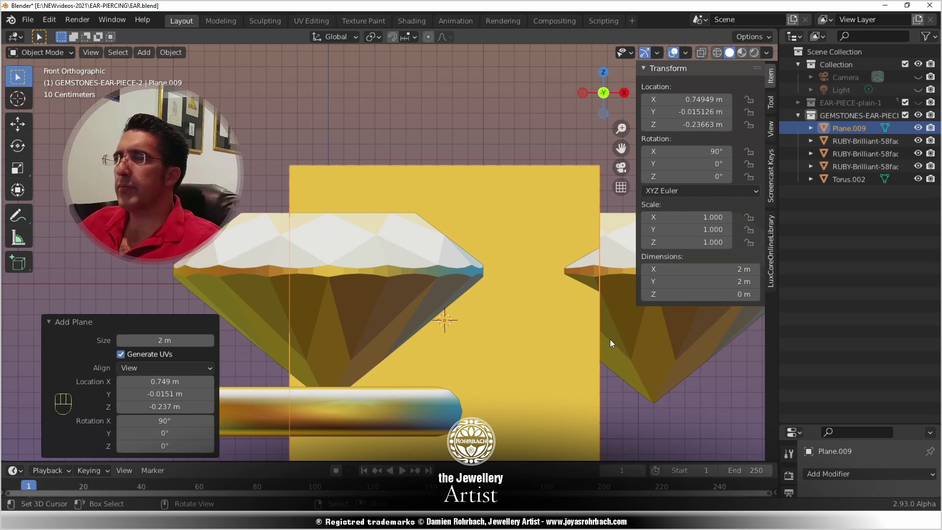
- Scale the new plane down uniformly to about 0.159
scroll(604, 335, down, 1)
key(s)
click(486, 343)
shift+middle_drag(499, 370, 371, 289)
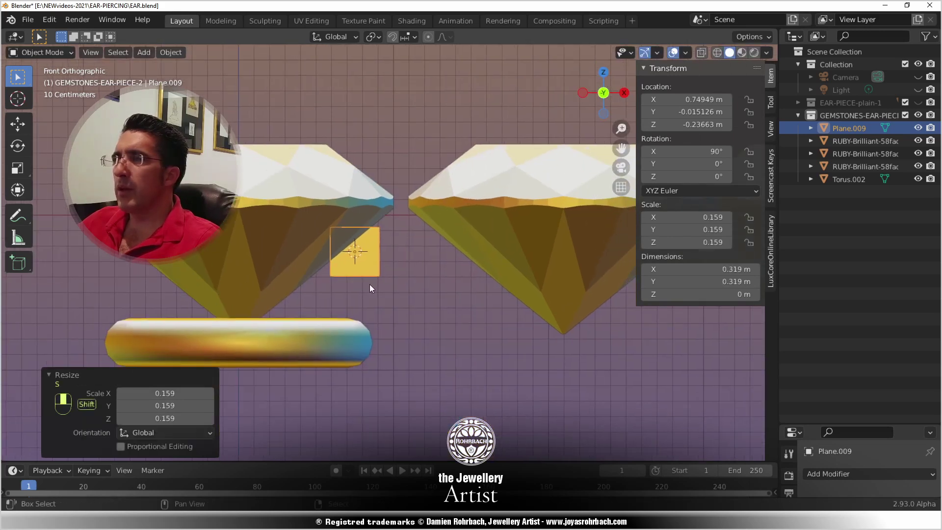
- In see-through vertex editing, move the plane's two upper corners along the first gem's pavilion slope, turning proportional editing off before the second
scroll(370, 289, up, 3)
key(Tab)
key(alt+z)
click(287, 216)
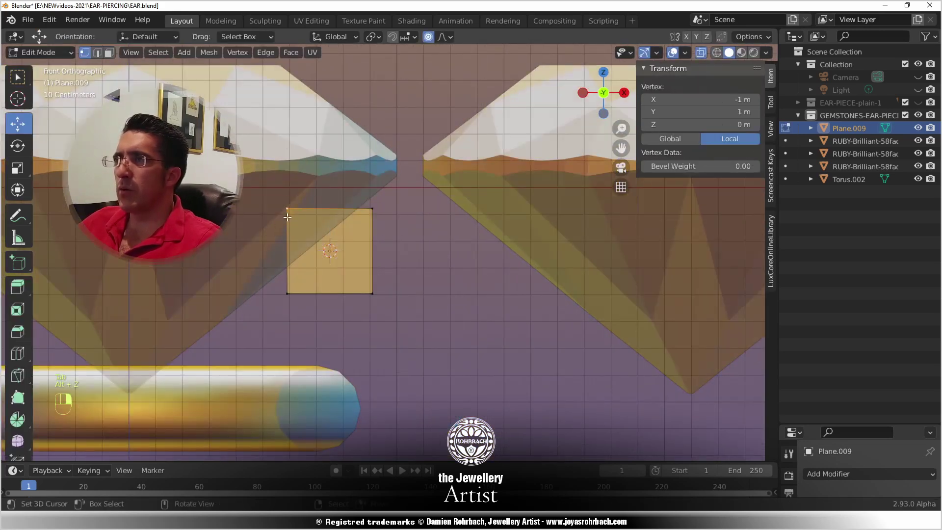
key(g)
click(287, 280)
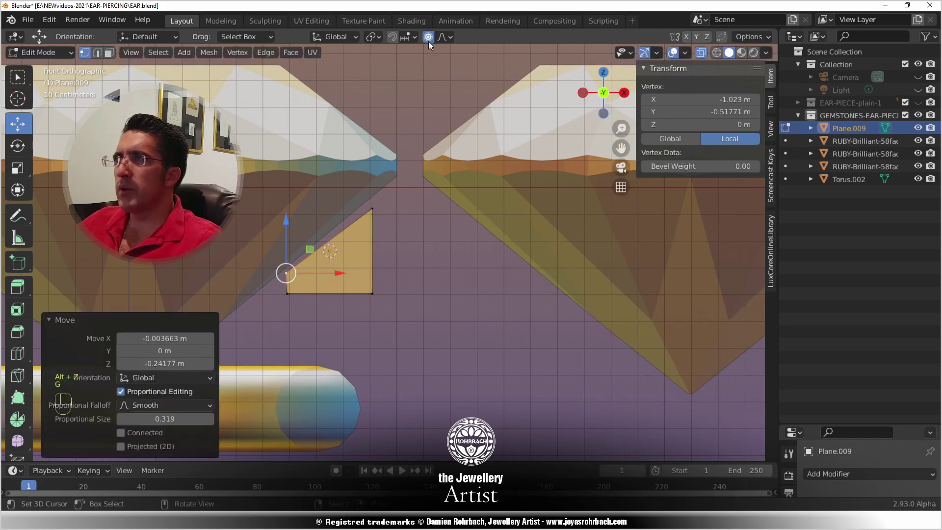
click(372, 209)
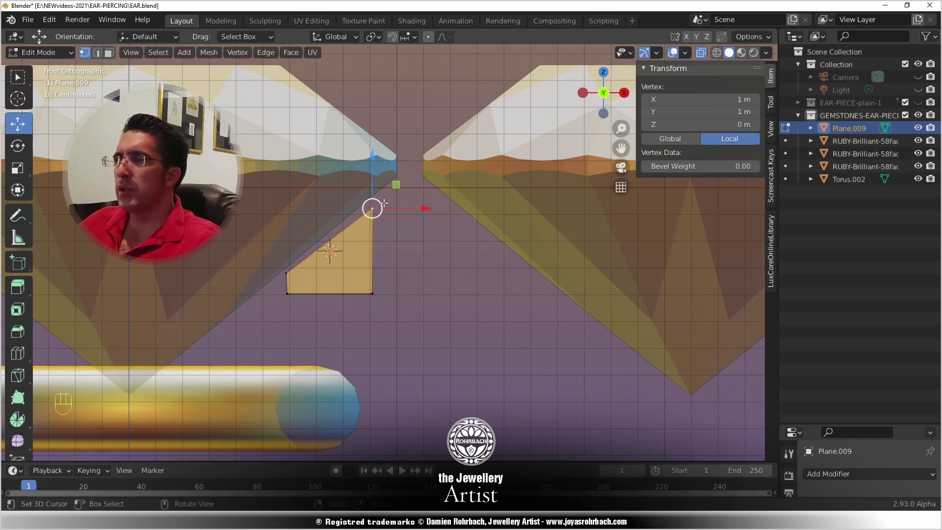
key(g)
click(405, 184)
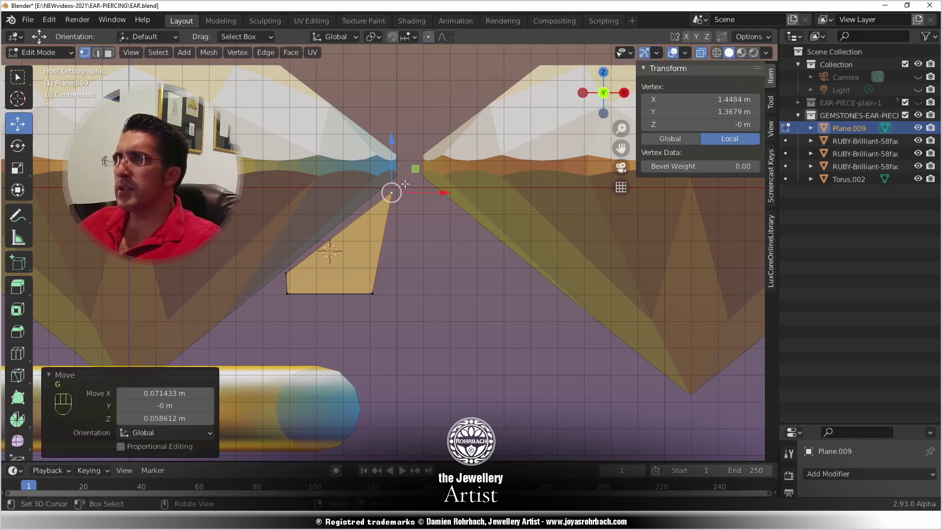
- Subdivide the profile's outer side edge with one cut and move the new midpoint vertex outward and up
shift+right_click(373, 287)
right_click(422, 164)
click(422, 164)
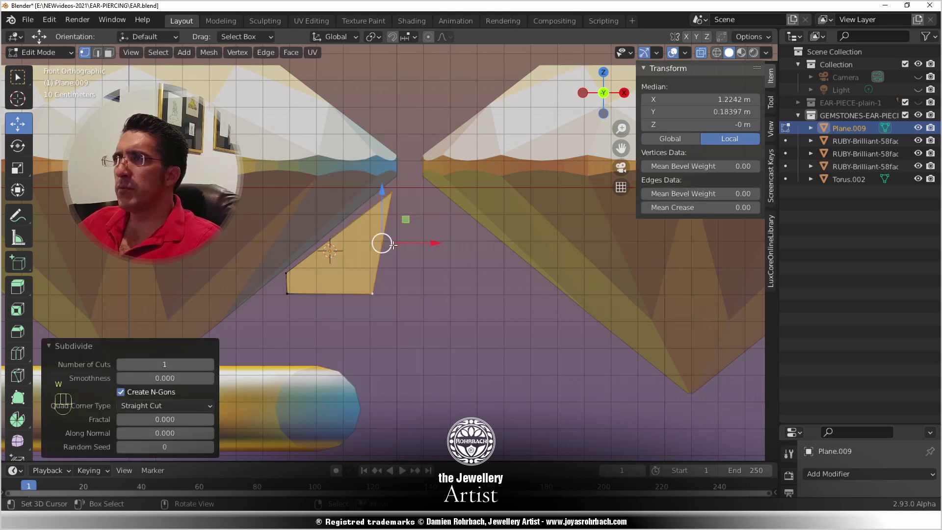
click(388, 243)
key(g)
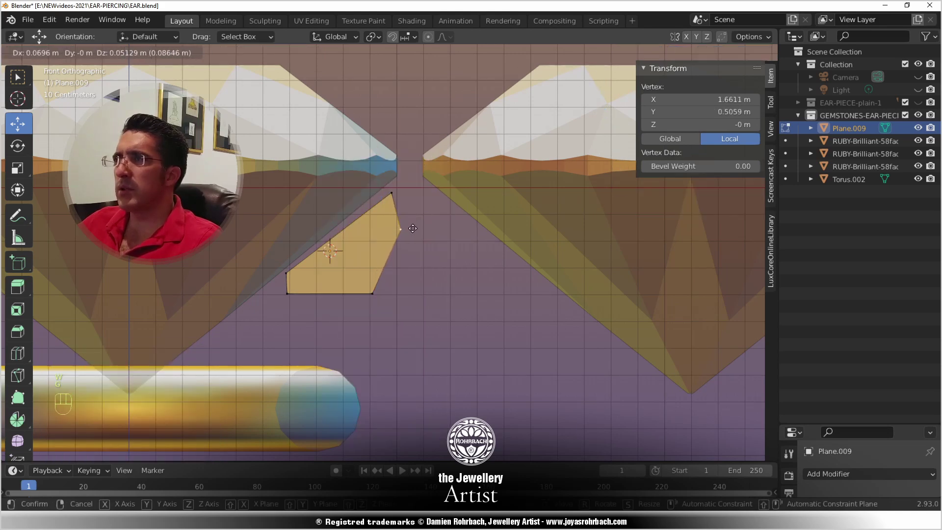
click(412, 230)
- Move the profile's lower outer corner slightly outward along X and lower the vertex in the middle of the outer side
click(372, 292)
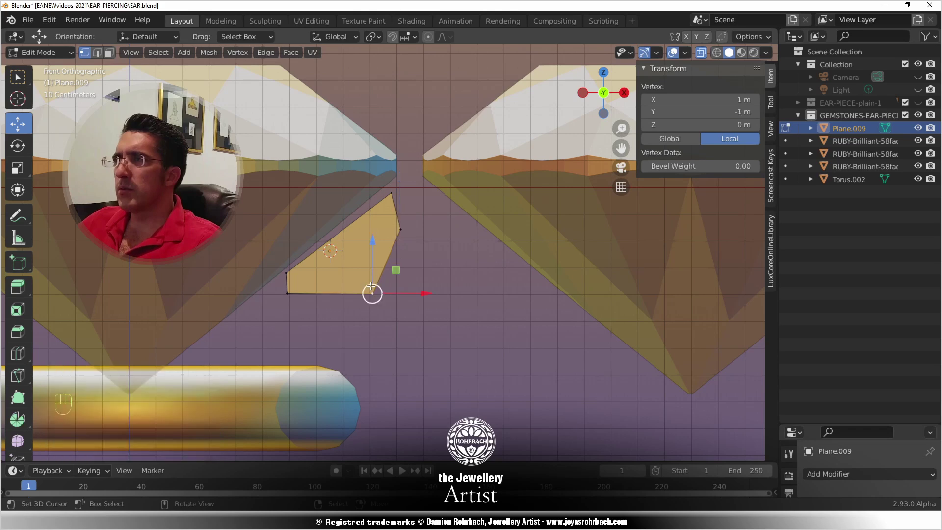
key(g)
key(x)
click(380, 283)
click(400, 229)
key(g)
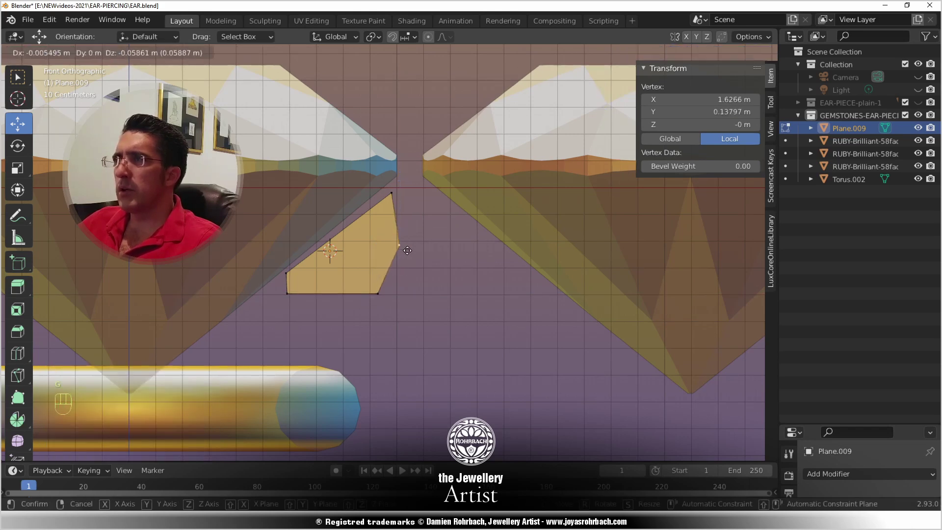
click(414, 250)
- Shift the profile's top vertex slightly inward, subdivide the upper outer edge, and pull its new vertex up and outward by about 0.04 m
click(394, 194)
key(g)
click(386, 192)
shift+click(405, 245)
key(w)
click(441, 146)
click(395, 217)
key(g)
click(416, 196)
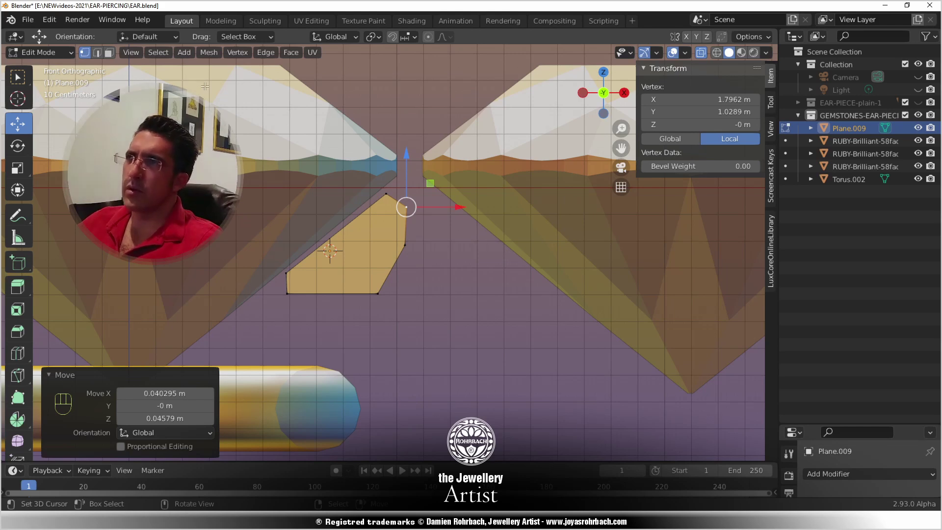
- Delete only the face of the profile, keeping its outline, and return to Object Mode
click(109, 54)
click(364, 254)
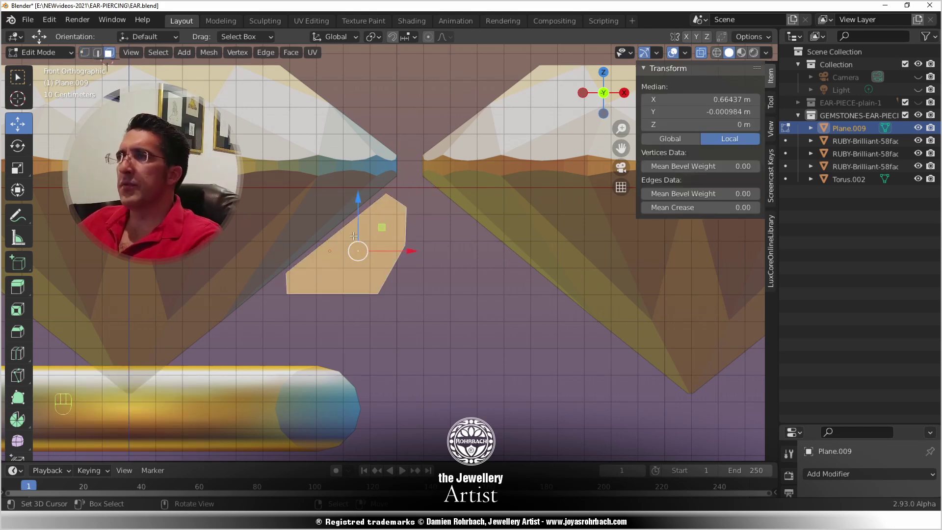
key(x)
click(330, 289)
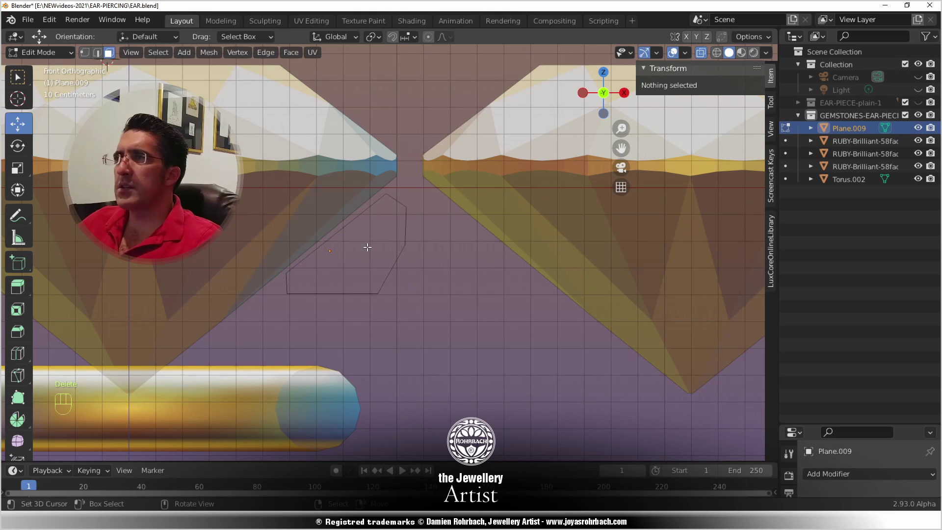
key(Tab)
- Set the profile's Y location to 0 m and save the file
click(677, 112)
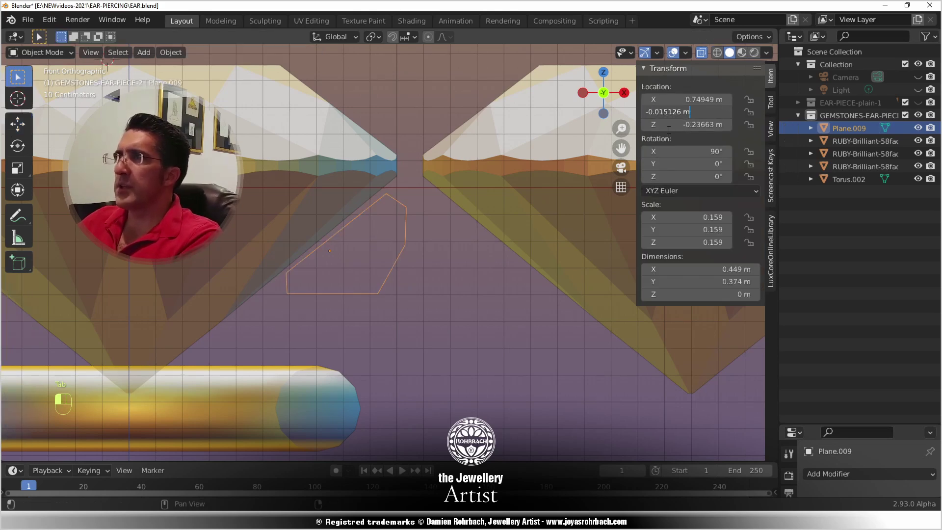
drag(703, 116, 631, 107)
text(0)
key(Return)
key(ctrl+s)
- Select the whole outline in Edit Mode and Spin it 360° around Z with 48 steps
key(Tab)
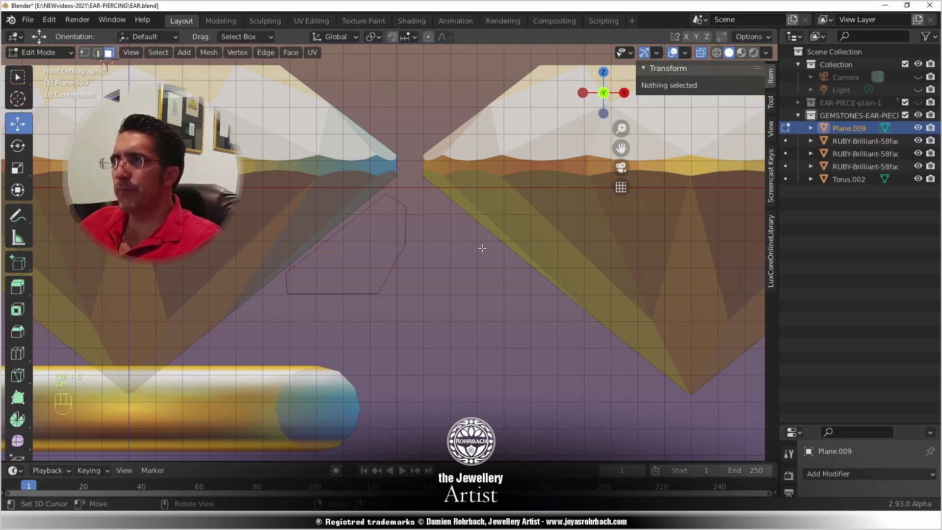
key(a)
middle_drag(34, 349, 74, 373)
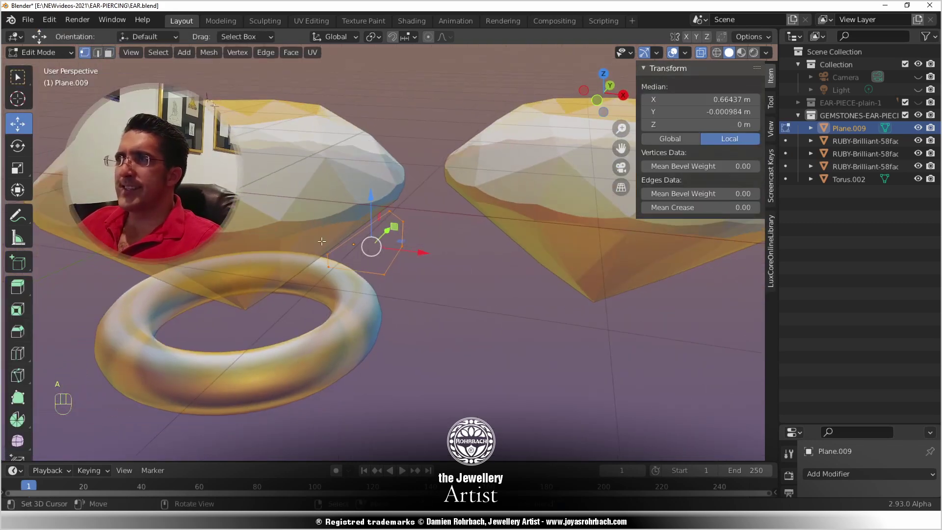
click(18, 419)
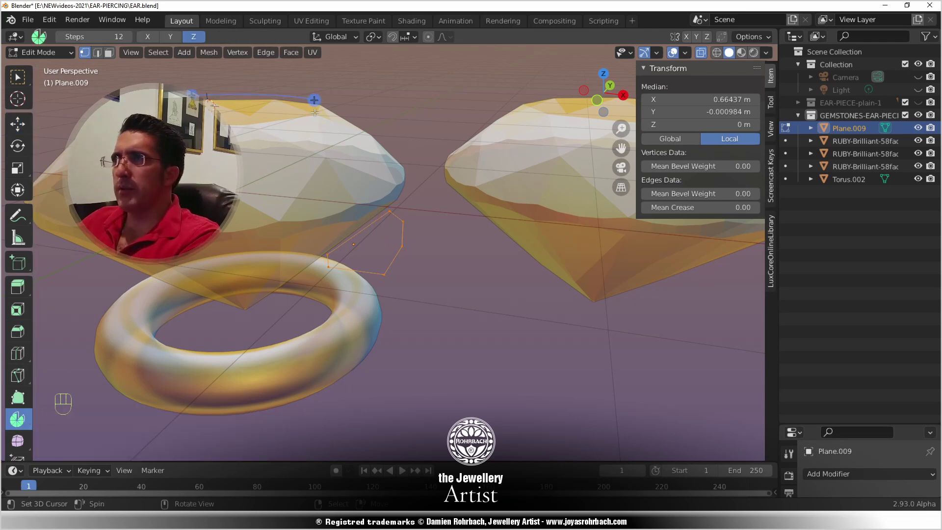
drag(314, 100, 44, 245)
double_click(159, 341)
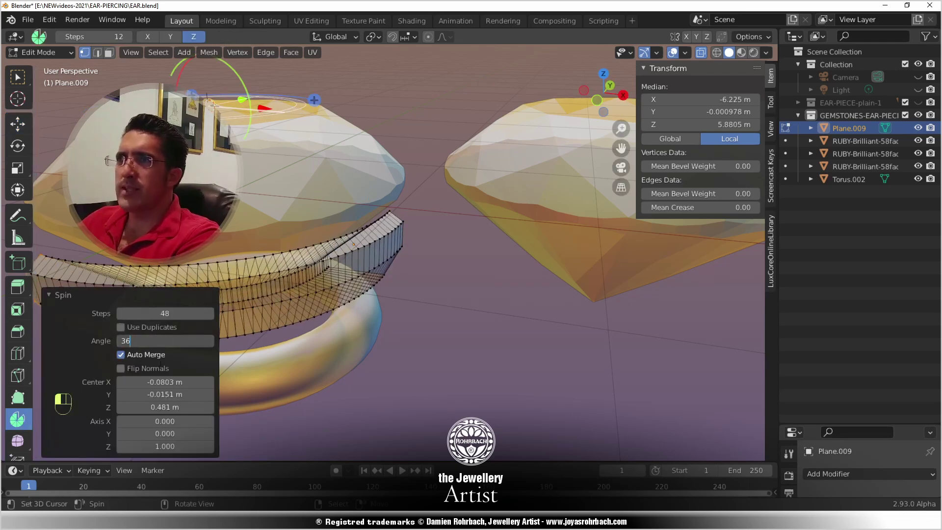
text(360)
key(Return)
- Set the spin centre to X 0, Y 0, Z 1, and return to Object Mode with solid display
double_click(158, 381)
text(0)
key(Tab)
text(0)
key(Tab)
text(1)
key(Return)
middle_drag(364, 195, 385, 214)
key(Tab)
key(alt+z)
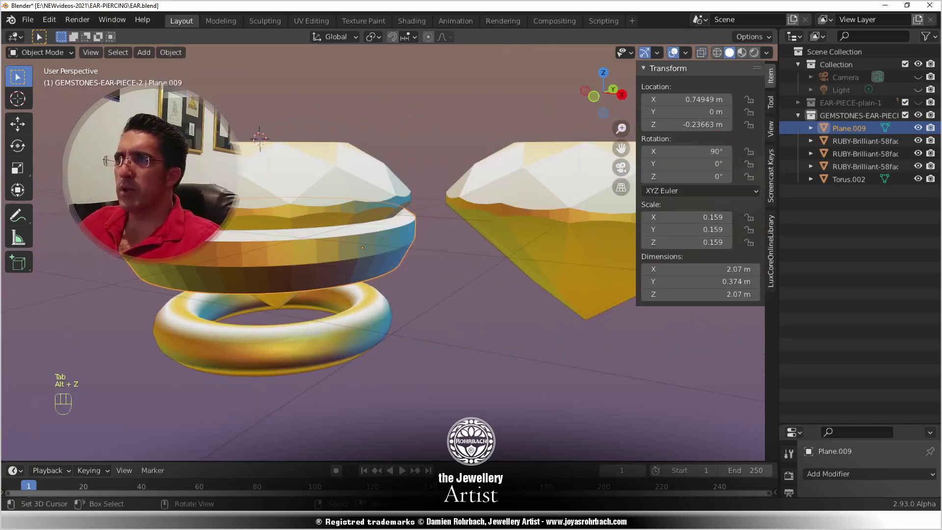
- Shade the spun setting ring smooth and enable Auto Smooth at 30° in its mesh normals
click(168, 52)
click(198, 305)
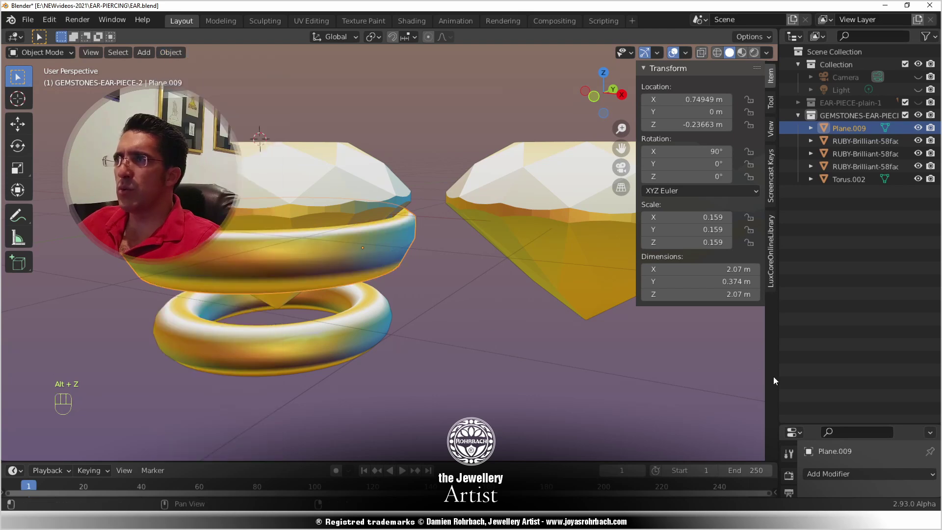
drag(859, 425, 858, 157)
click(789, 388)
click(808, 421)
click(859, 439)
middle_drag(471, 284, 685, 371)
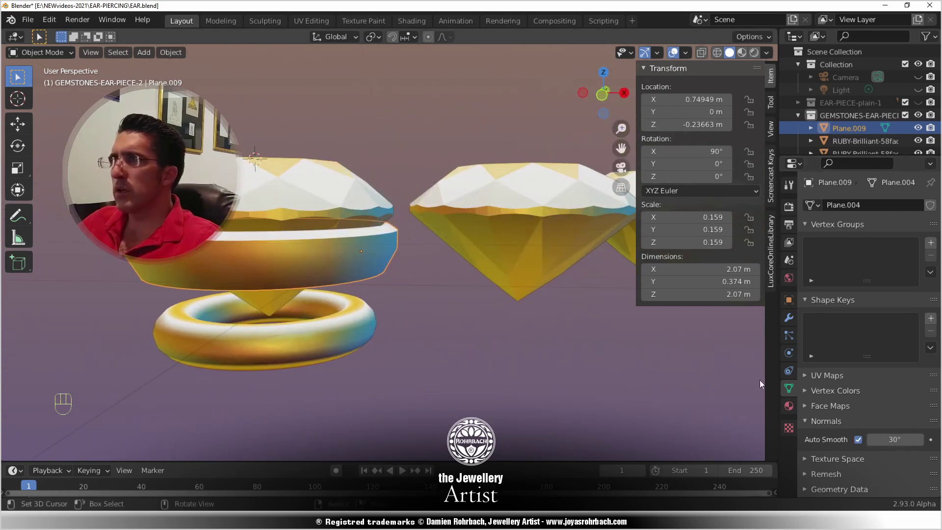
- Add a Subdivision Surface modifier to the setting ring, raise its viewport level by one, and save the file
click(789, 317)
click(840, 204)
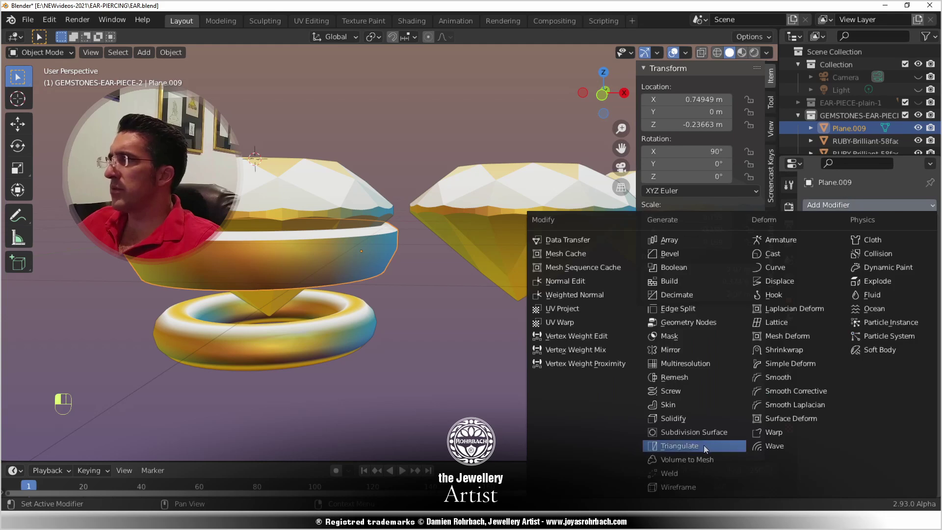
click(693, 432)
mouse_move(275, 290)
middle_down()
mouse_move(233, 267)
mouse_move(240, 283)
mouse_move(269, 295)
middle_up()
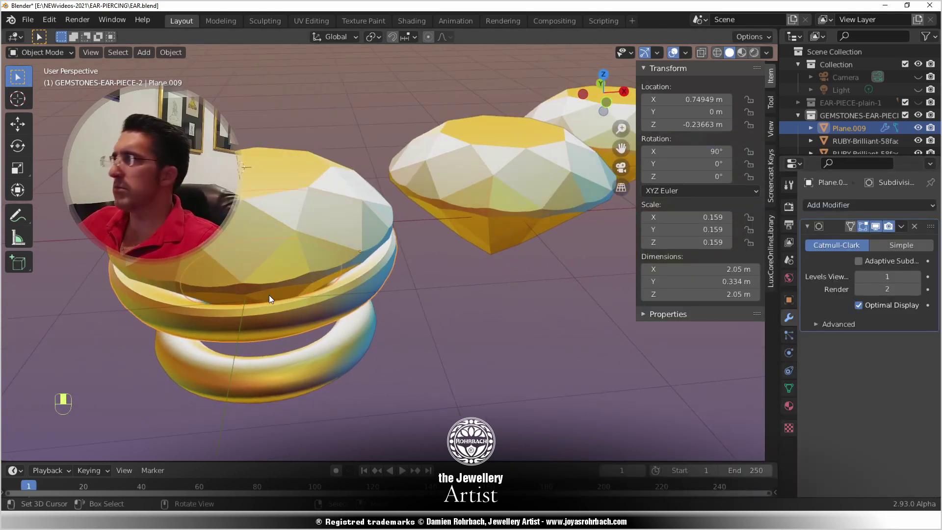
click(917, 275)
middle_drag(471, 294, 452, 298)
key(ctrl+s)
- In front view, raise the lower torus about 0.068 m along Z toward the upper setting ring
key(KP_1)
scroll(322, 329, up, 3)
scroll(322, 333, up, 1)
click(326, 324)
key(g)
key(z)
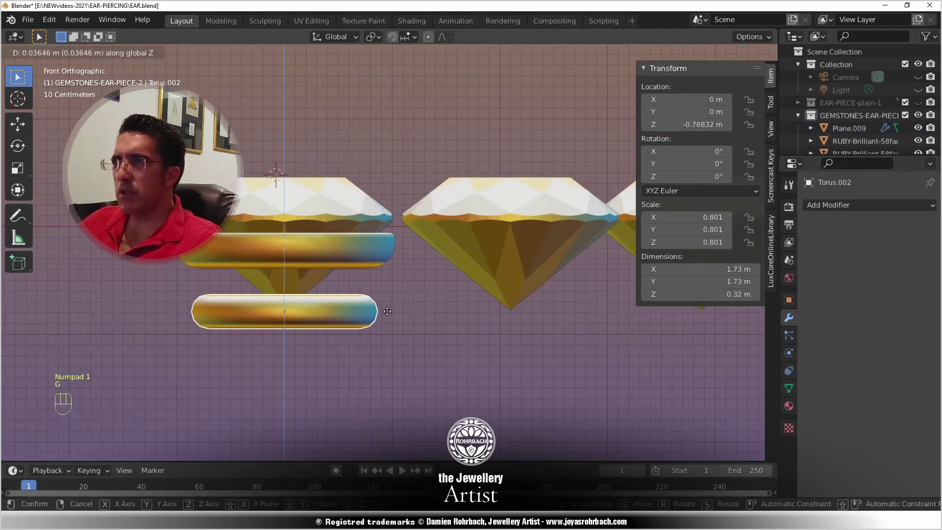
click(394, 309)
- Check the torus against the gem tip in see-through display, raise it another 0.014 m along Z, and save the file
key(alt+z)
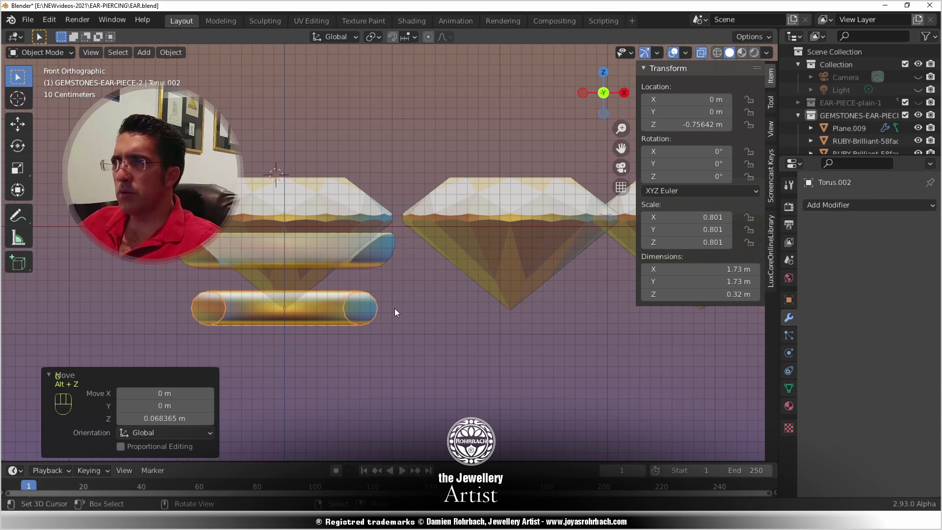
key(alt+z)
key(g)
key(z)
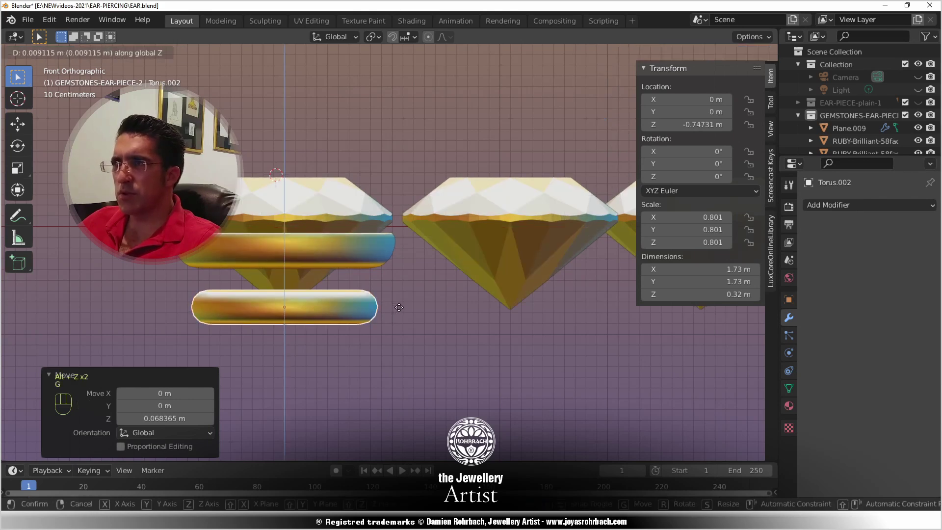
click(401, 307)
key(ctrl+s)
middle_drag(422, 239, 369, 237)
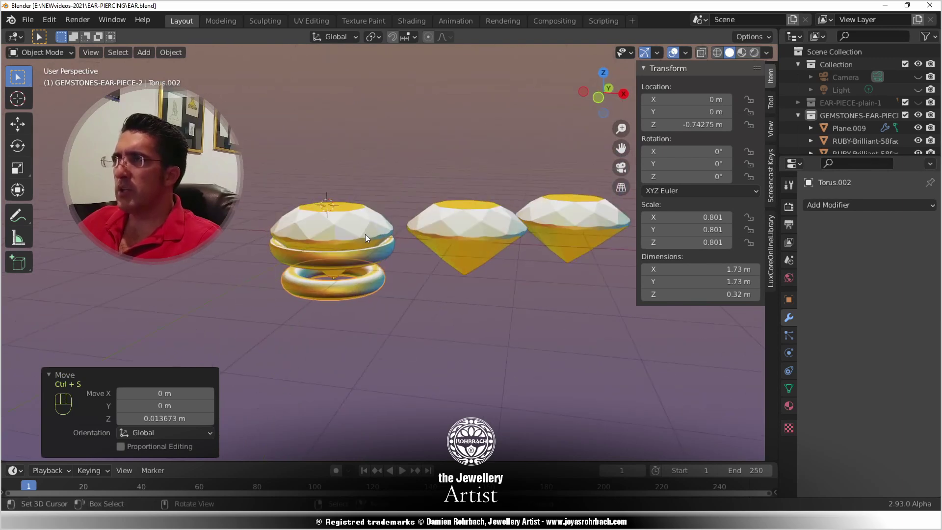
- Add a 2 m plane on the front surface of the lower torus, near its middle, aligned to the front view
key(KP_1)
scroll(355, 327, up, 3)
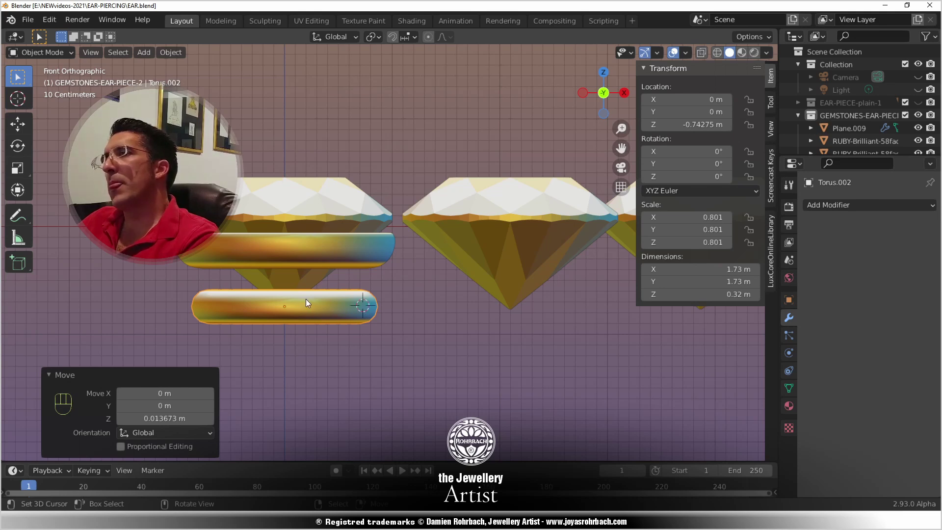
shift+right_click(286, 300)
key(shift+a)
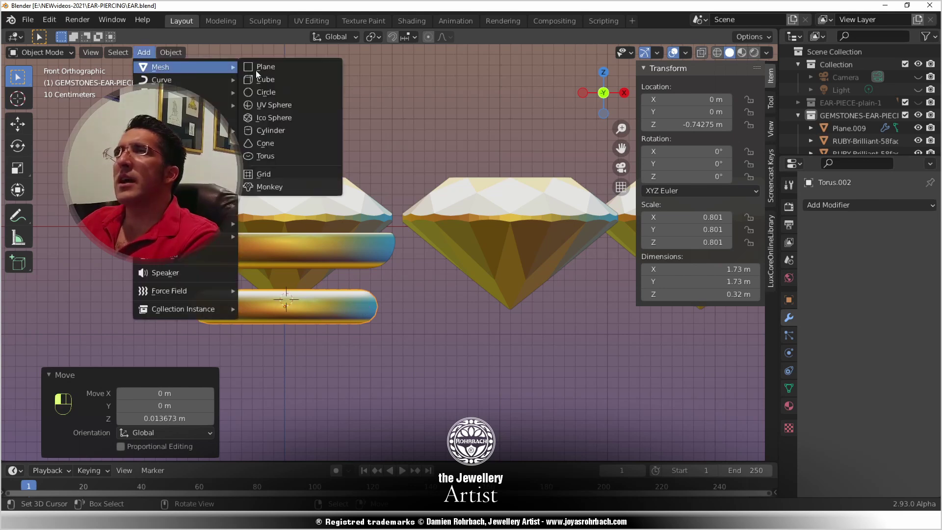
click(302, 65)
click(147, 367)
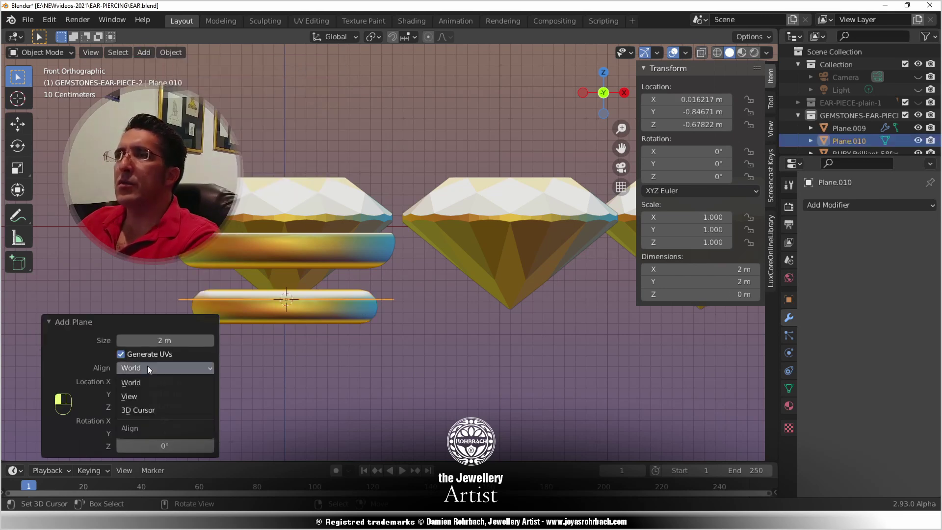
click(136, 395)
- Scale the new plane down to about 0.104 and set its X location to 0 m
key(s)
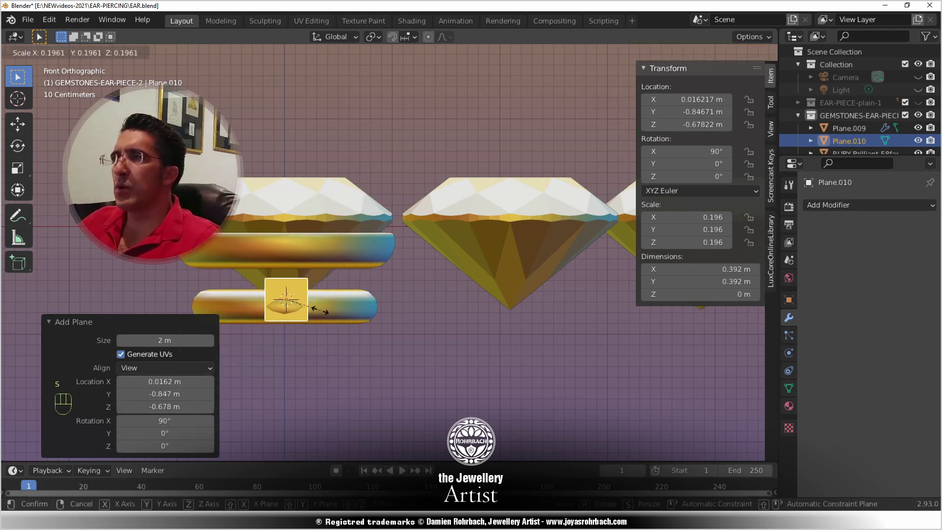
click(299, 313)
click(686, 99)
text(0)
key(Return)
- In right view, move the plane's lower edge about 0.143 m along Y and 0.038 m along Z into the lower torus's cross-section
key(KP_3)
scroll(305, 276, up, 2)
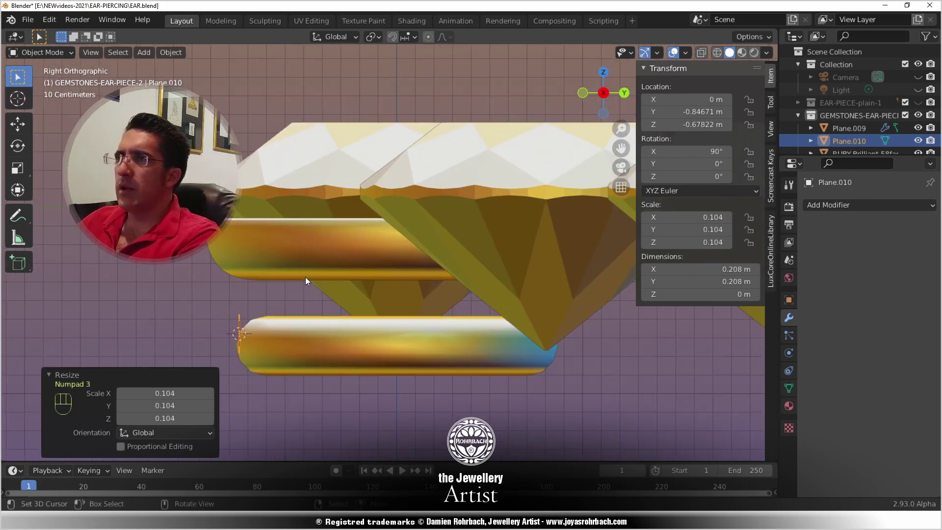
key(Tab)
key(alt+z)
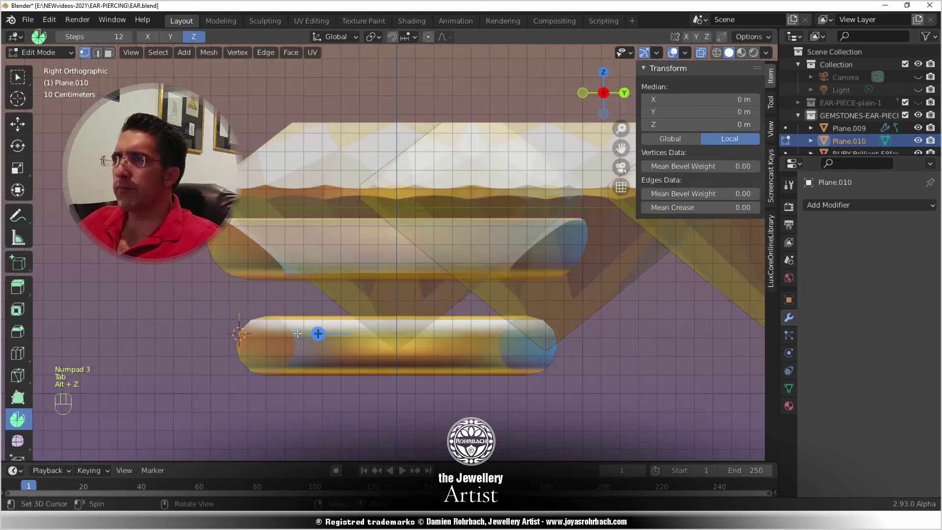
scroll(300, 333, up, 3)
click(24, 120)
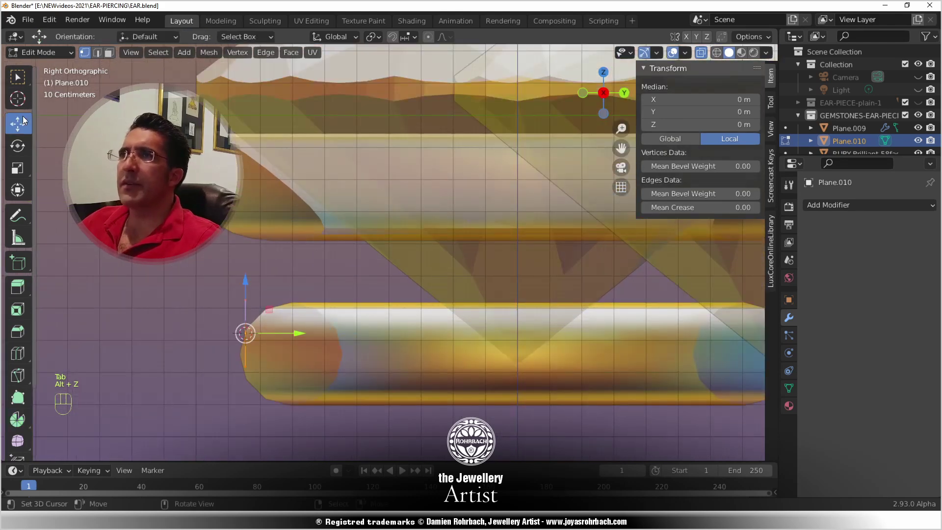
key(alt+z)
key(alt+a)
key(alt+z)
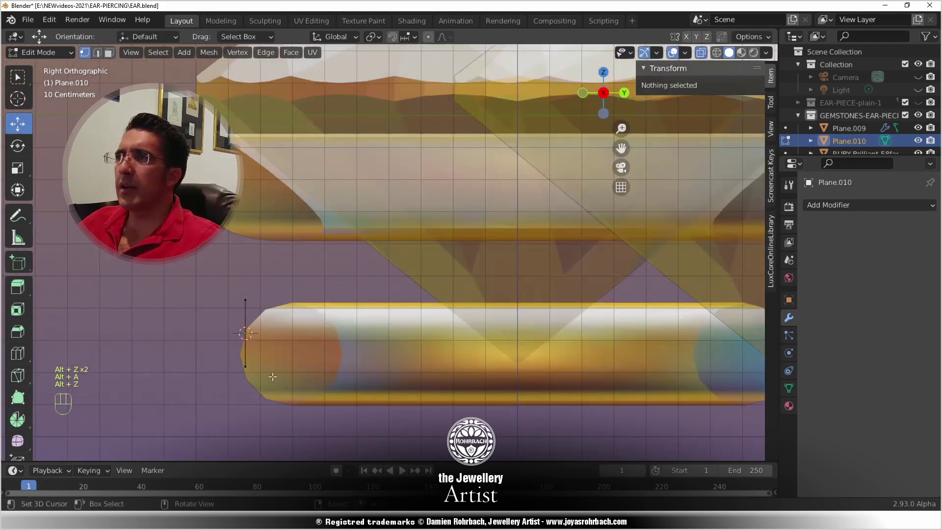
key(b)
drag(221, 372, 278, 359)
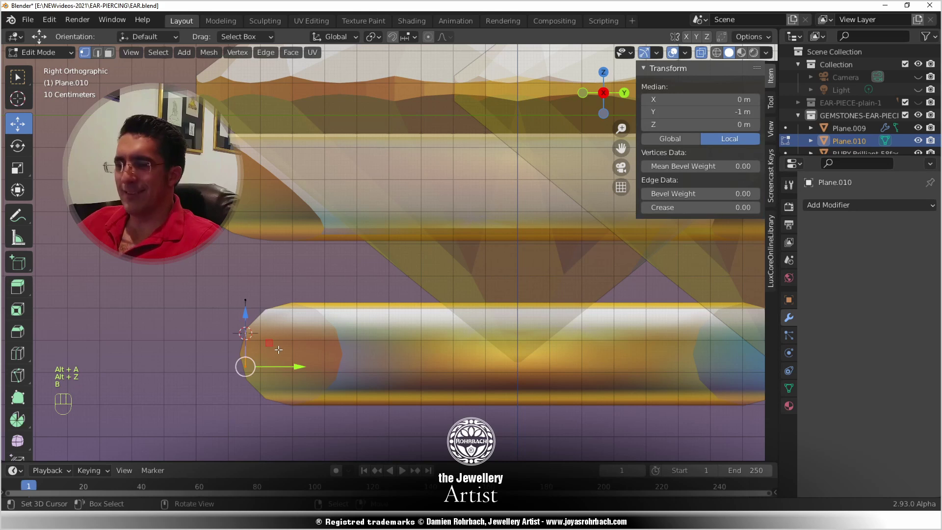
key(g)
click(303, 332)
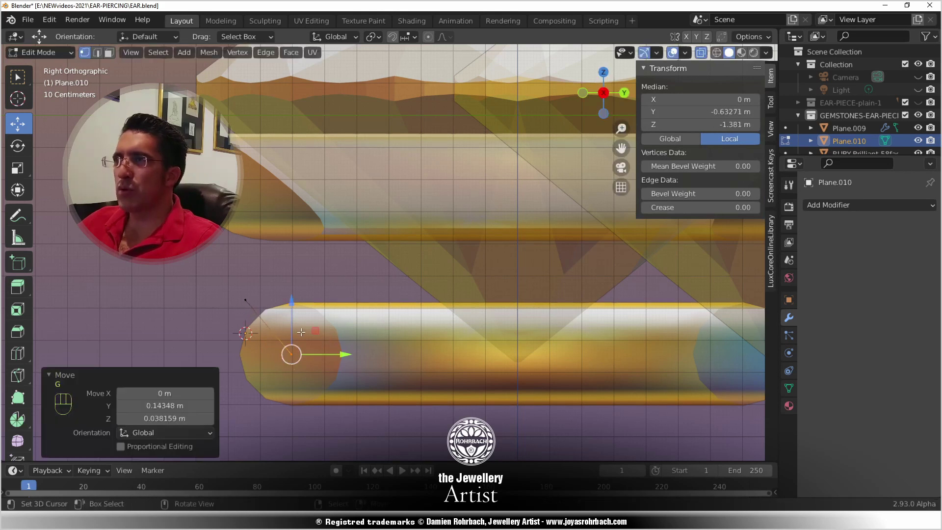
- Extrude the plane's upper edge three times, following the outside of the upper ring up to just below the gem's girdle
key(alt+a)
key(b)
drag(237, 290, 256, 309)
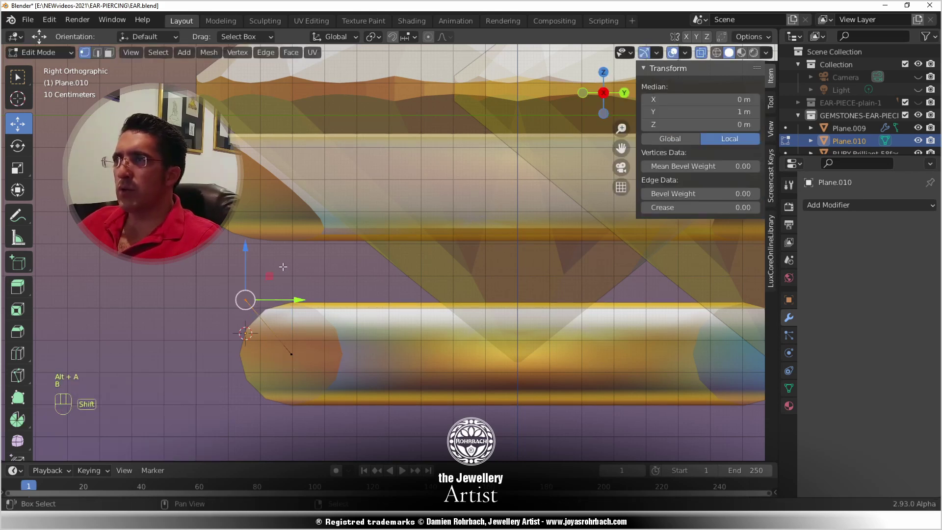
shift+middle_drag(293, 304, 348, 358)
key(e)
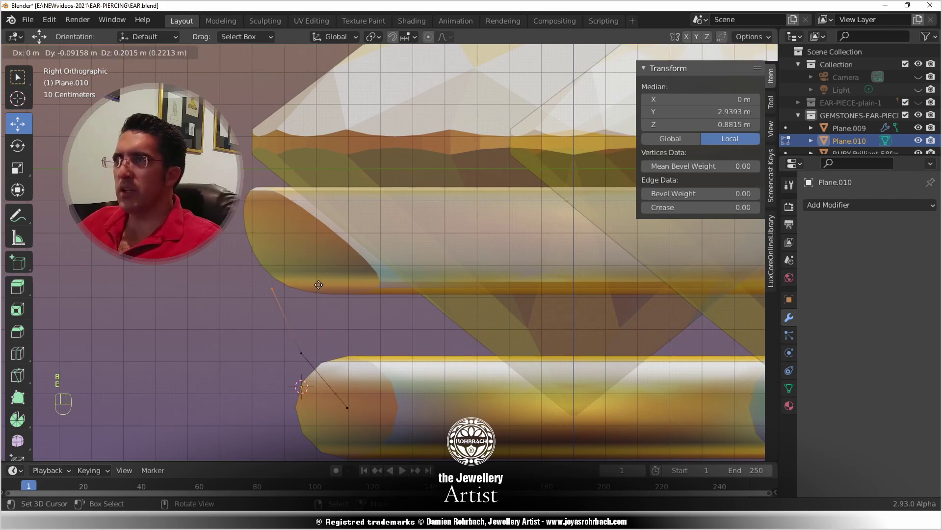
click(320, 286)
key(e)
click(297, 214)
key(e)
click(300, 154)
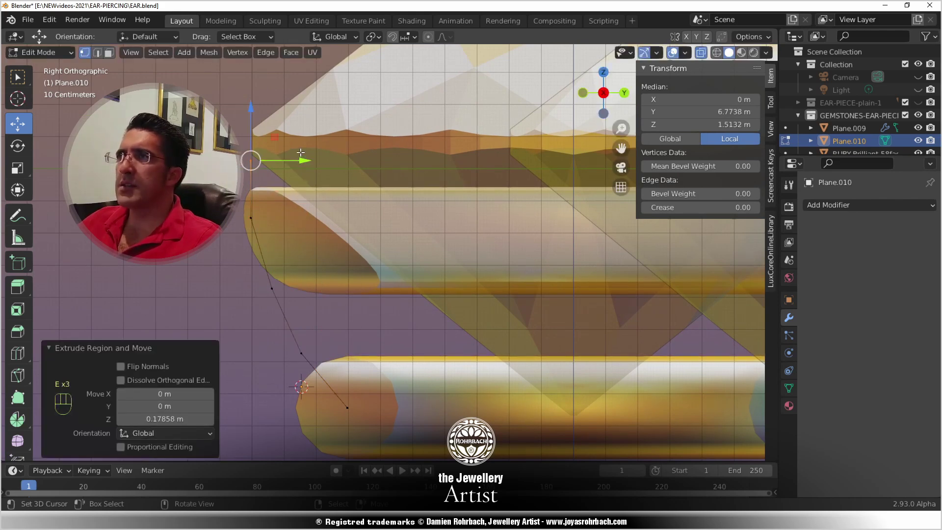
- Extrude the strip's upper edge three more times around the girdle and along the gem's crown, the last by about 0.098 m Y and 0.072 m Z
key(e)
click(315, 117)
key(e)
click(353, 78)
key(e)
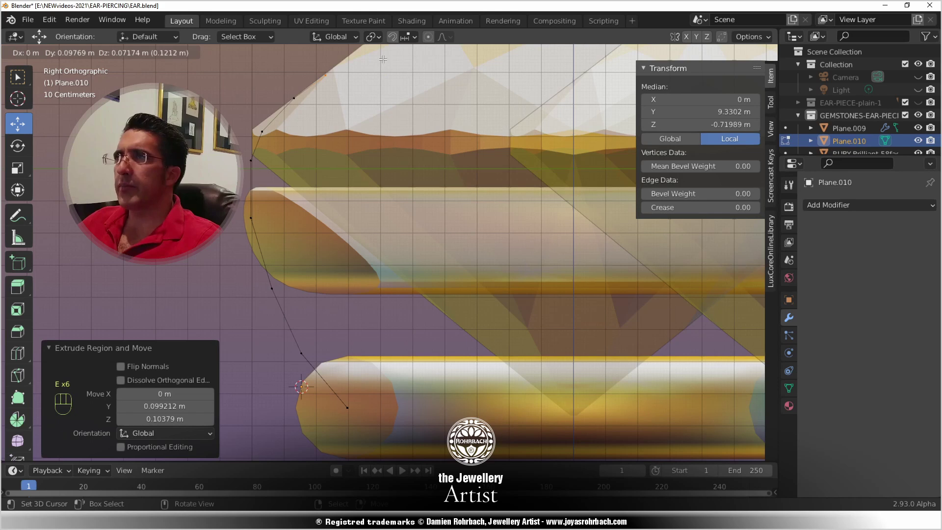
click(382, 59)
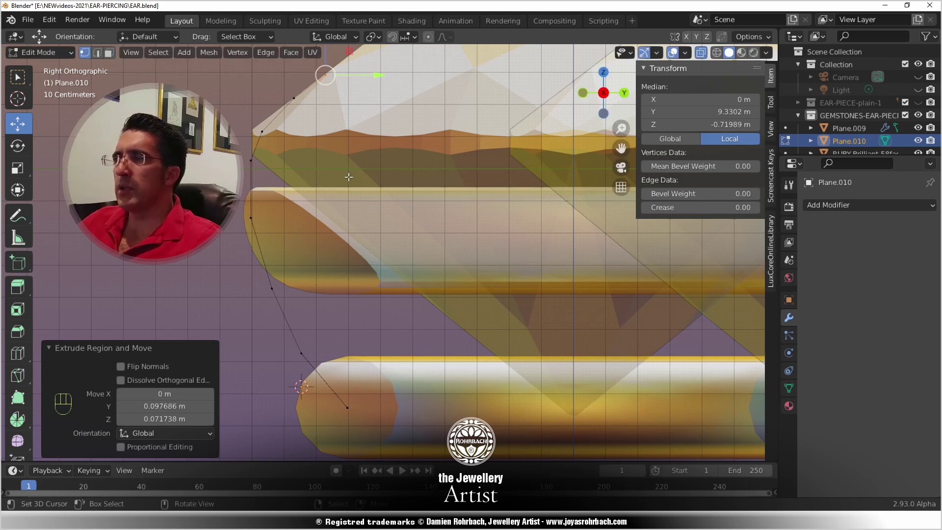
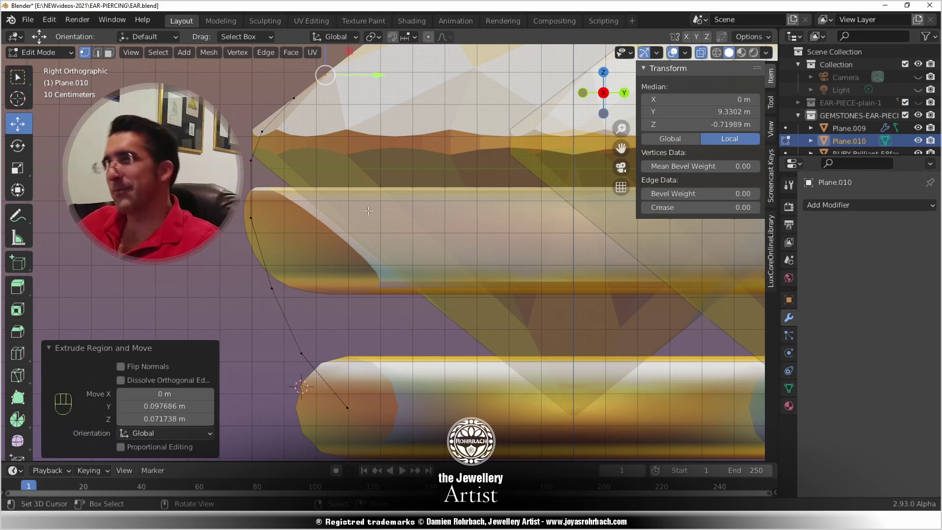
- Extrude the whole strip outward to thicken the prong, scale the extrusion by 1.118 and 1.024, and rotate it -4.05°
key(a)
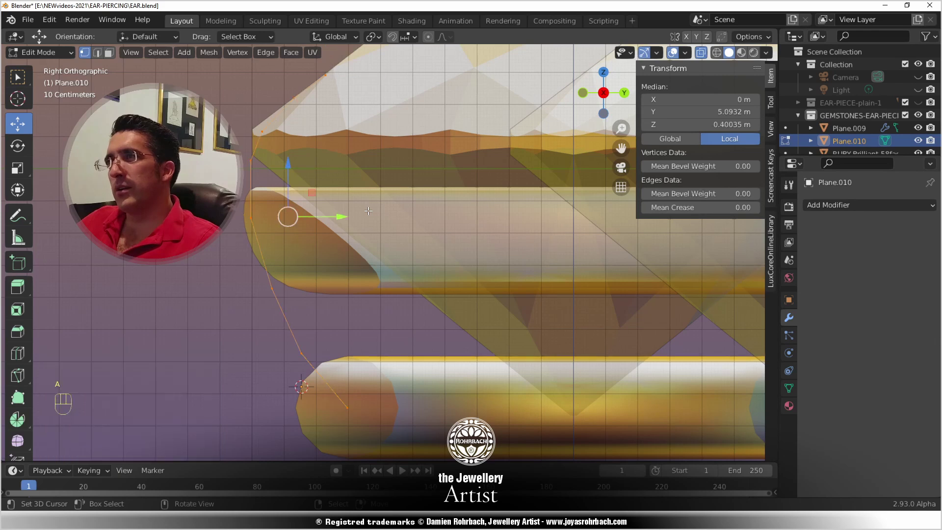
key(e)
click(423, 169)
key(s)
click(441, 162)
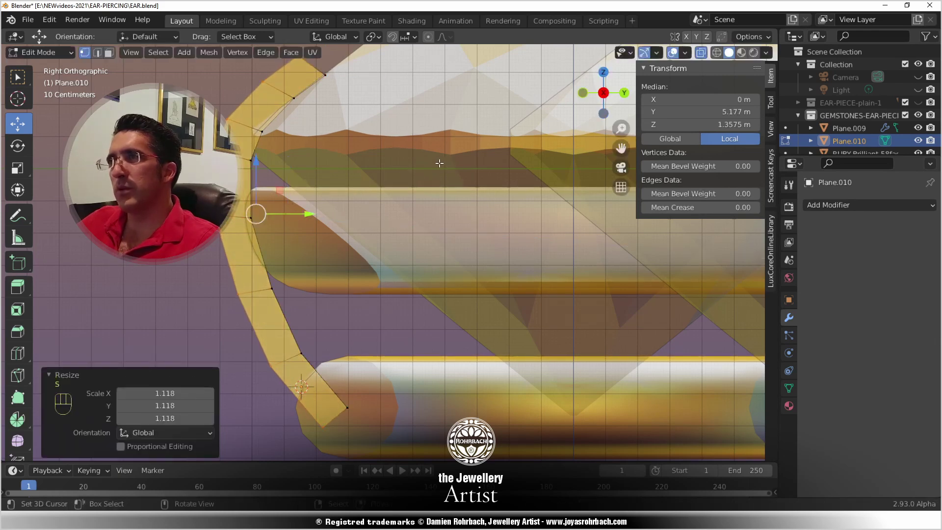
key(g)
key(s)
click(426, 160)
key(r)
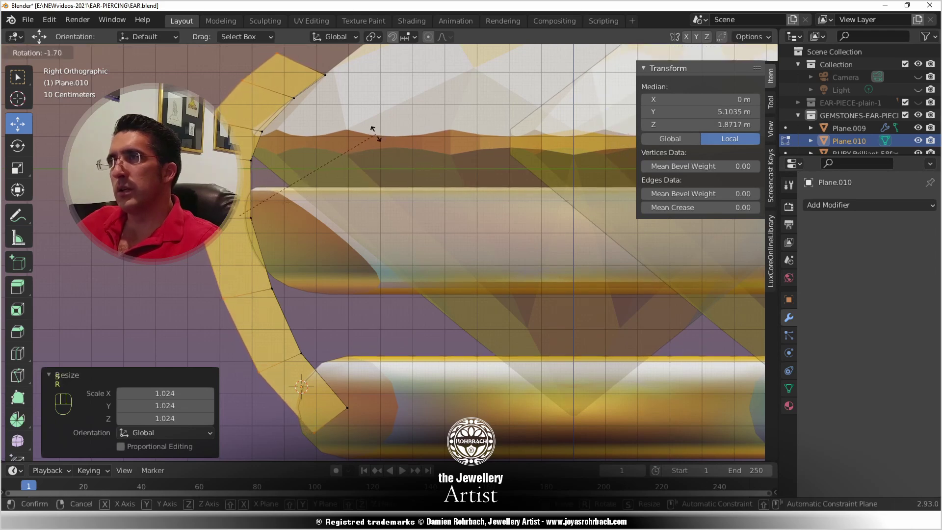
click(361, 136)
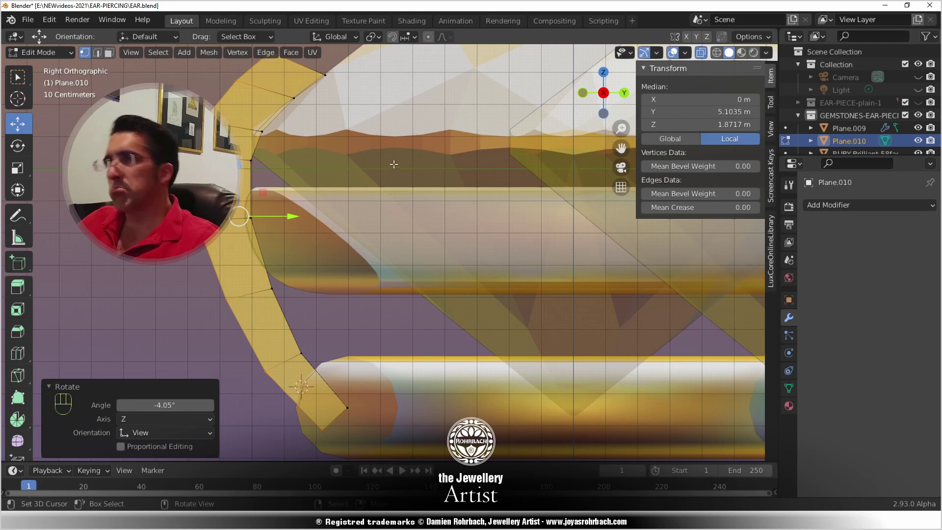
- In front view, enable proportional editing, hide the prong's inner strip of vertices, and save the file
middle_drag(379, 141, 451, 230)
key(KP_1)
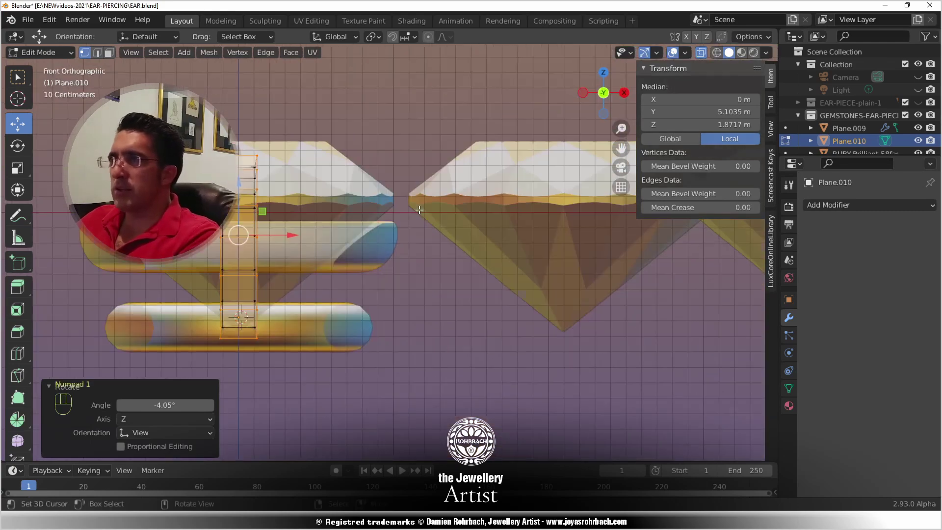
scroll(338, 253, up, 2)
scroll(337, 253, up, 1)
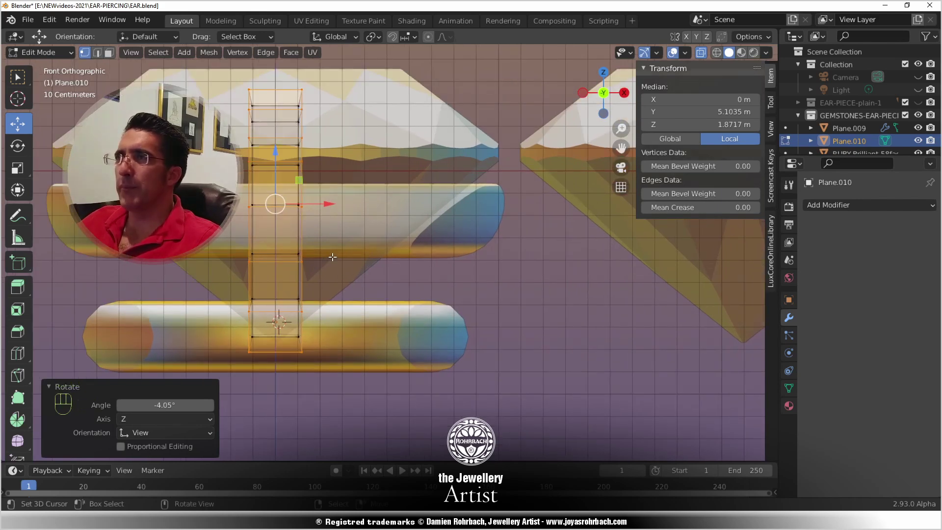
click(428, 37)
drag(245, 355, 305, 348)
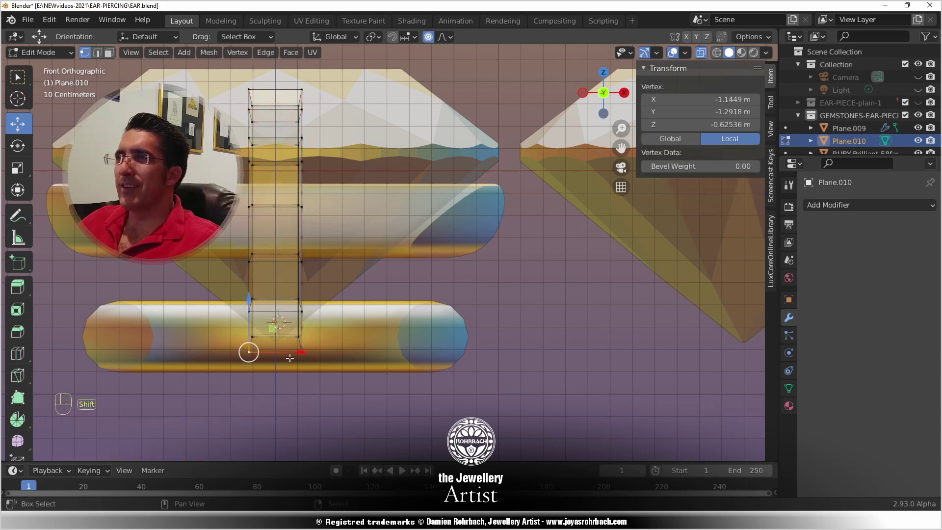
key(ctrl+z)
key(ctrl+z)
key(ctrl+z)
key(ctrl+i)
key(h)
key(ctrl+s)
- Scale the prong's lowest outer edge to 0.525 along X with smooth proportional falloff and a proportional size of about 1.33
click(249, 351)
shift+click(301, 352)
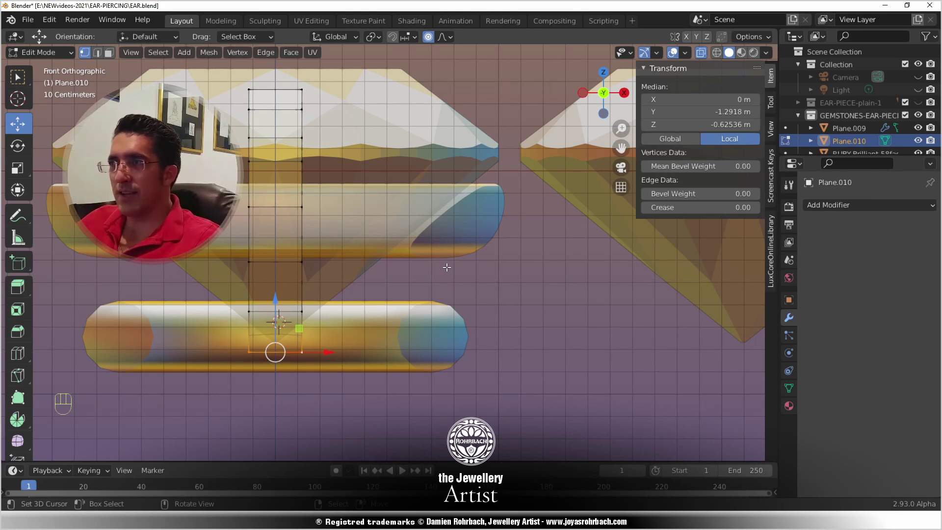
key(s)
key(x)
scroll(420, 273, up, 8)
scroll(417, 273, down, 20)
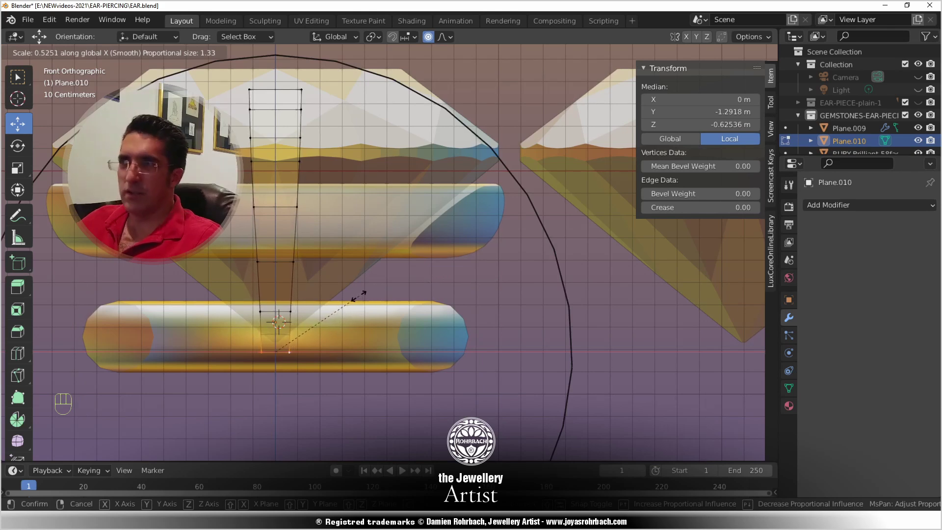
click(359, 296)
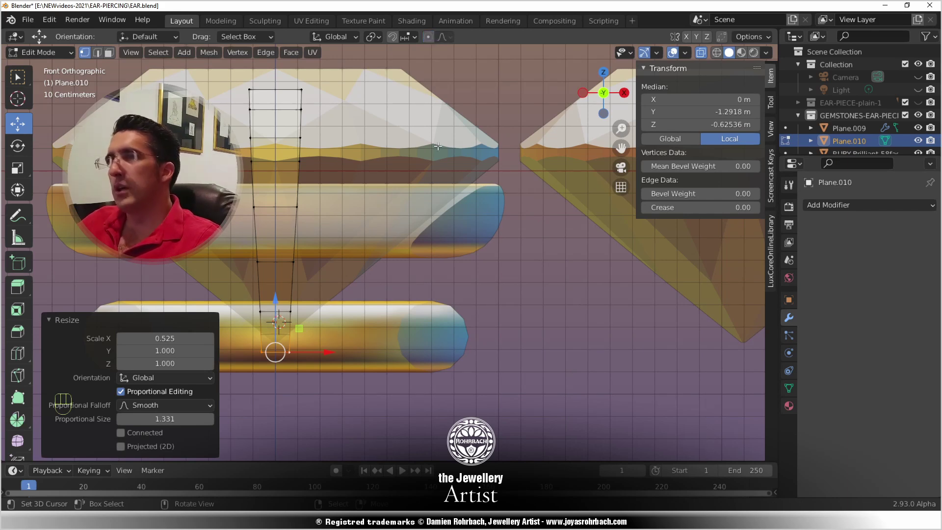
- Reveal the hidden prong geometry, return to Object Mode with see-through display off, and save the file
key(alt+h)
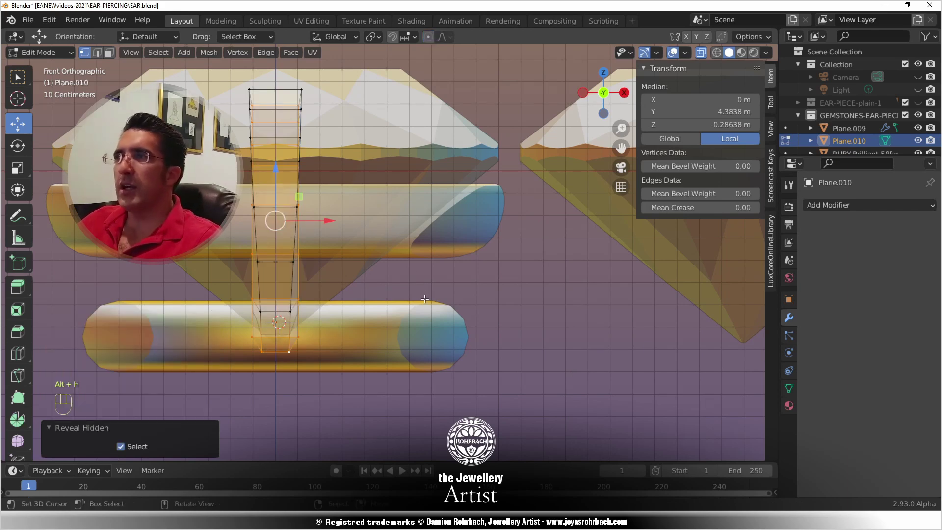
middle_drag(433, 316, 434, 292)
key(Tab)
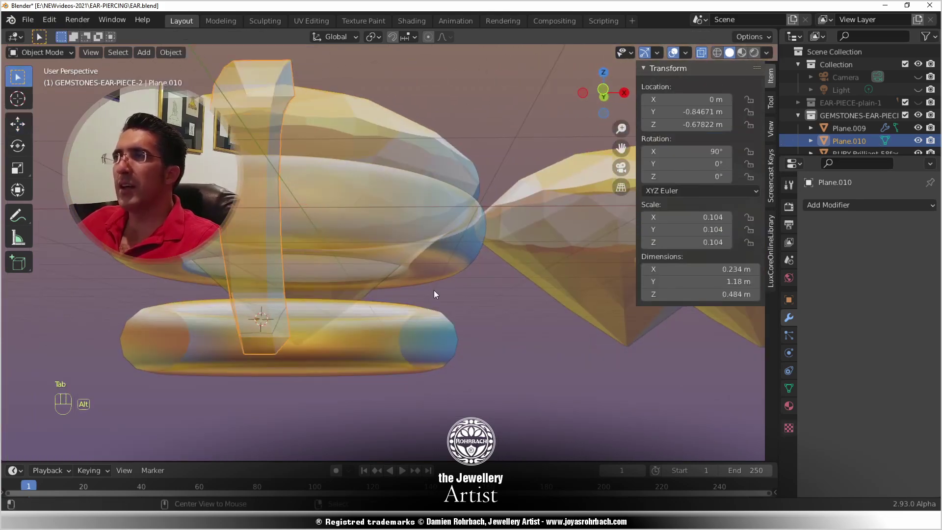
key(alt+z)
mouse_move(420, 253)
middle_down()
mouse_move(358, 294)
mouse_move(401, 327)
mouse_move(417, 326)
mouse_move(329, 296)
mouse_move(426, 252)
middle_up()
key(ctrl+s)
- Add a Subdivision Surface modifier to the prong and set its viewport level to 2
click(869, 204)
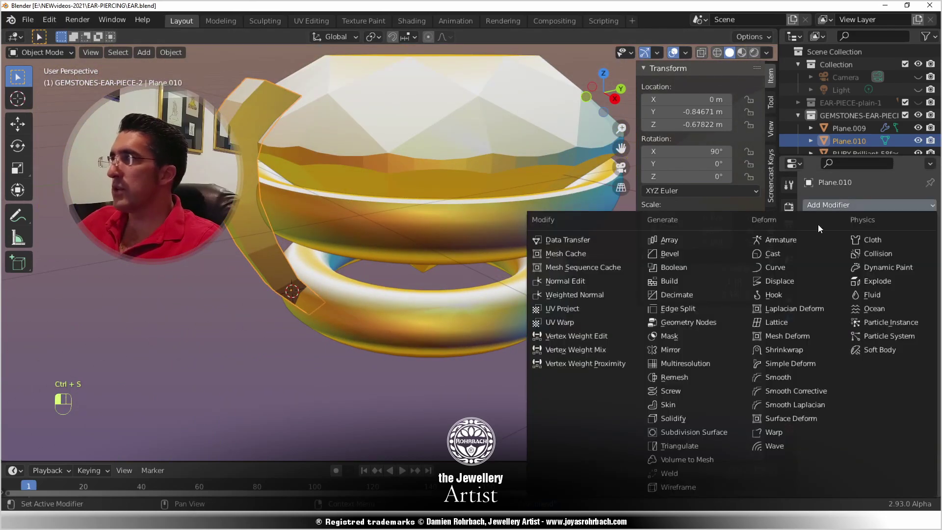
click(719, 430)
middle_drag(565, 373, 470, 316)
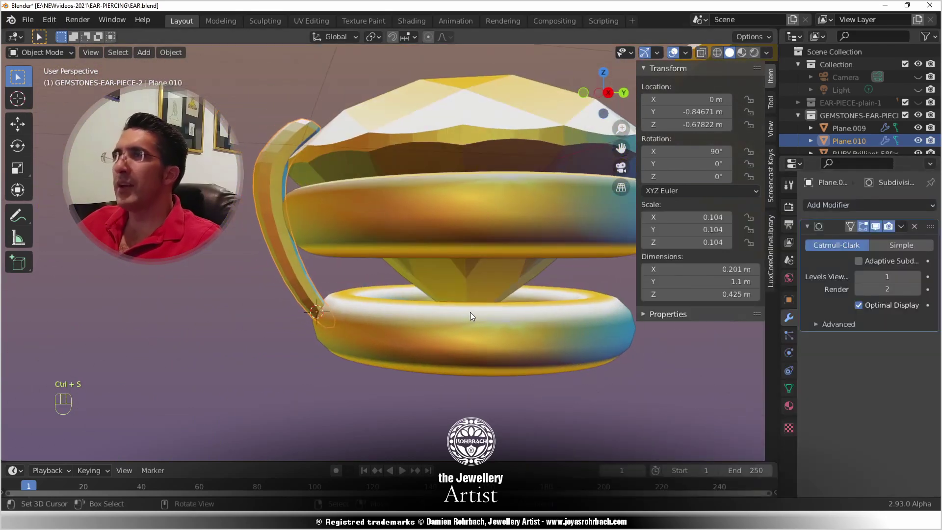
middle_drag(436, 230, 469, 266)
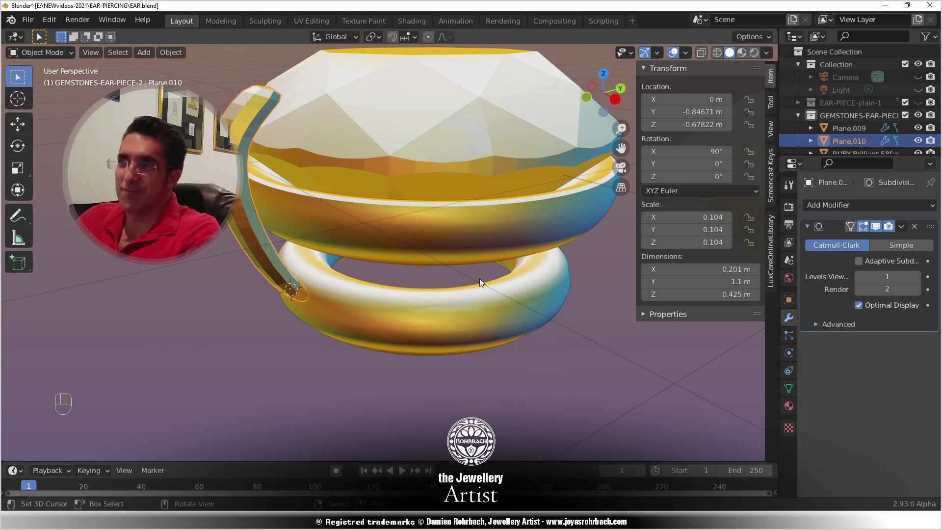
click(916, 276)
scroll(442, 333, down, 2)
middle_drag(405, 359, 454, 302)
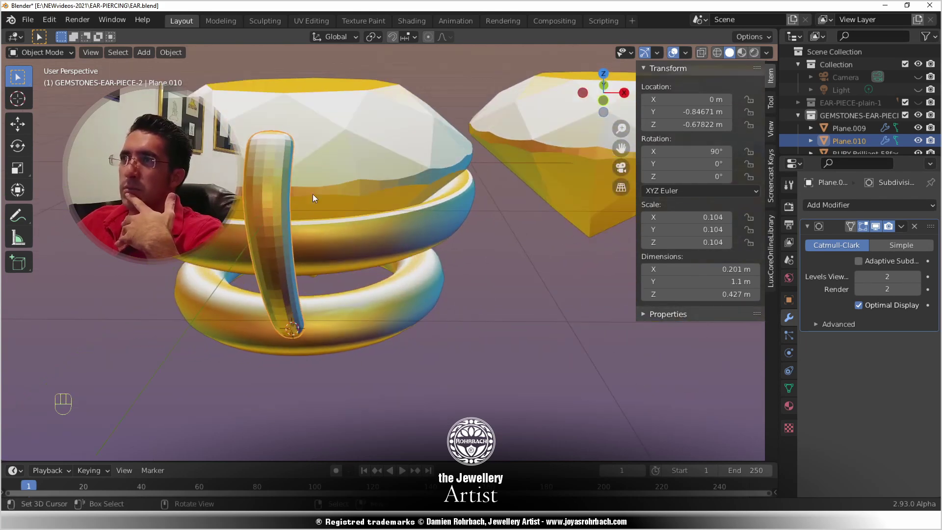
- Apply smooth shading to the prong and save the file
click(173, 51)
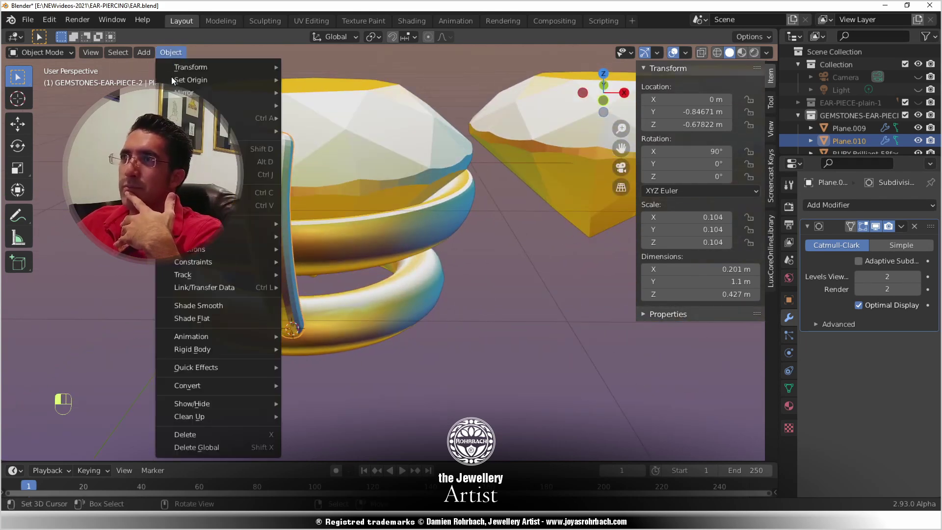
click(212, 304)
middle_drag(217, 296, 378, 226)
key(ctrl+s)
- Widen the whole prong mesh by scaling it to about 1.82 along X in Edit Mode
key(Tab)
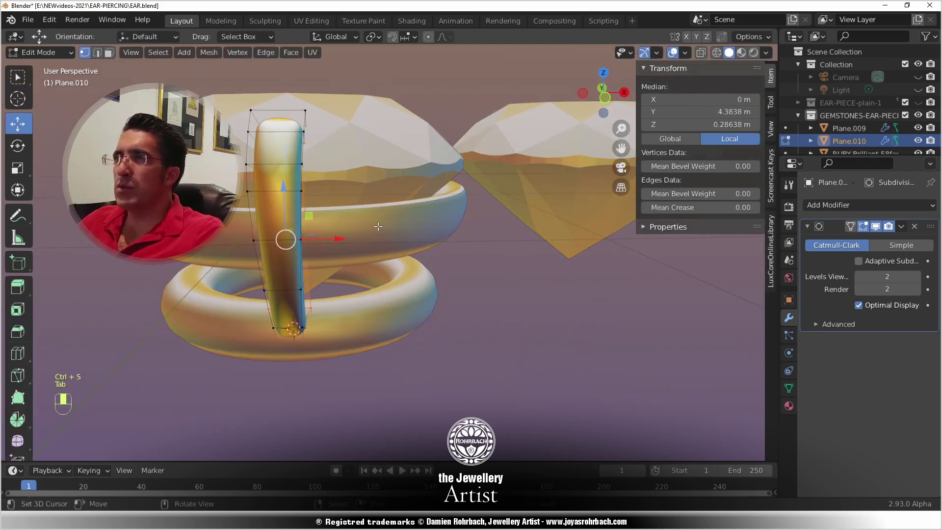
key(a)
key(s)
key(x)
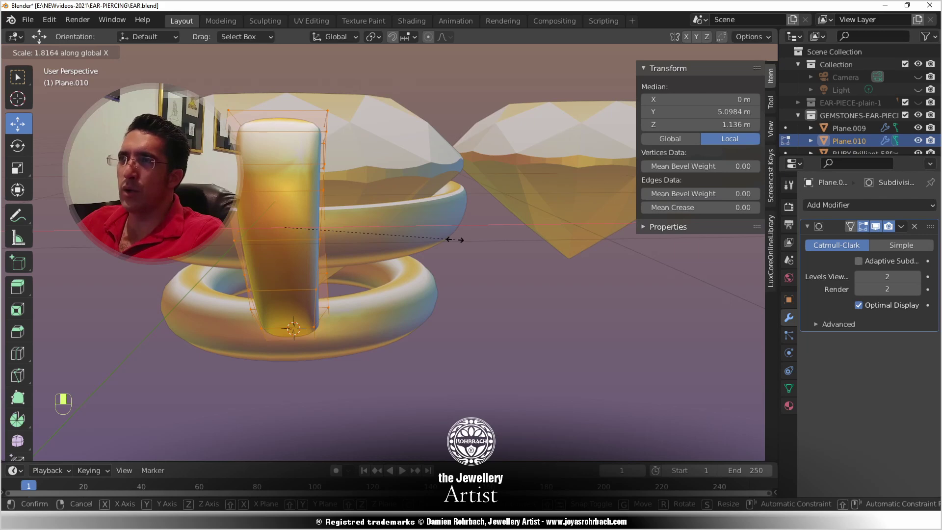
click(454, 239)
middle_drag(454, 240, 353, 235)
key(Tab)
scroll(415, 249, up, 3)
scroll(403, 269, down, 3)
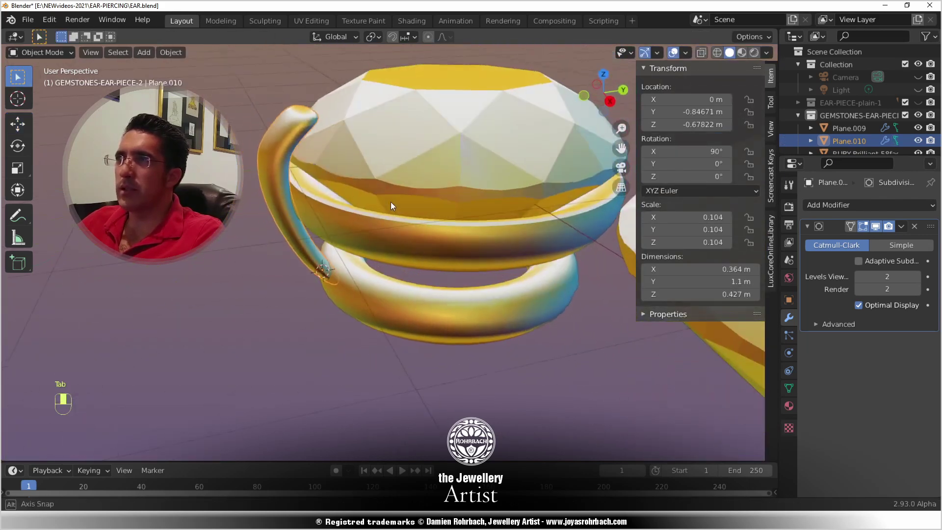
- In Edit Mode from the right side, select the prong's upper vertex loops and move them about -0.029 m in Y and -0.071 m in Z
key(Tab)
key(KP_3)
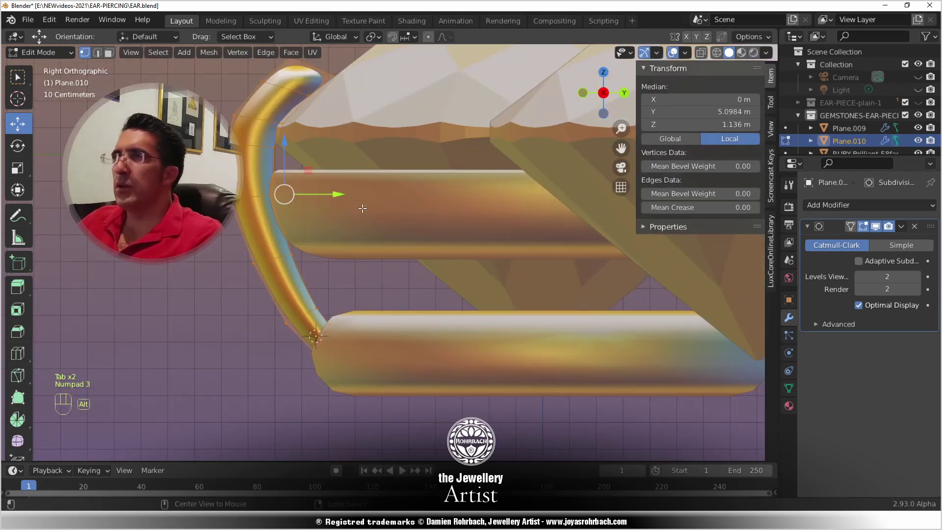
key(alt+z)
scroll(368, 206, up, 4)
key(alt+a)
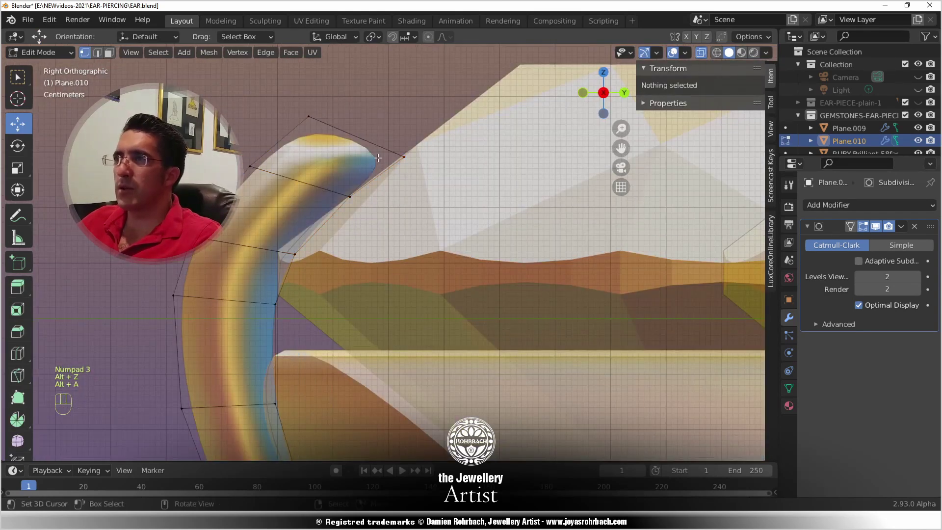
scroll(337, 190, down, 1)
key(c)
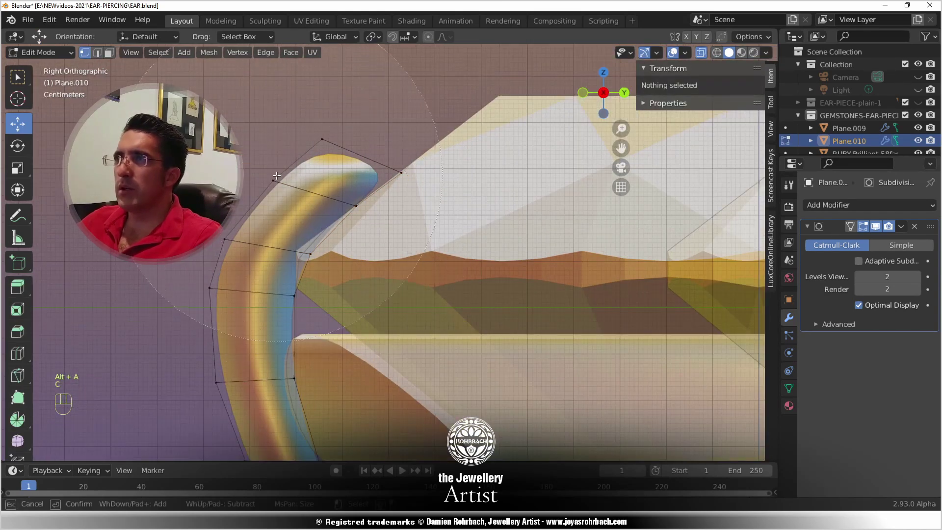
drag(277, 175, 298, 219)
right_click(299, 218)
key(g)
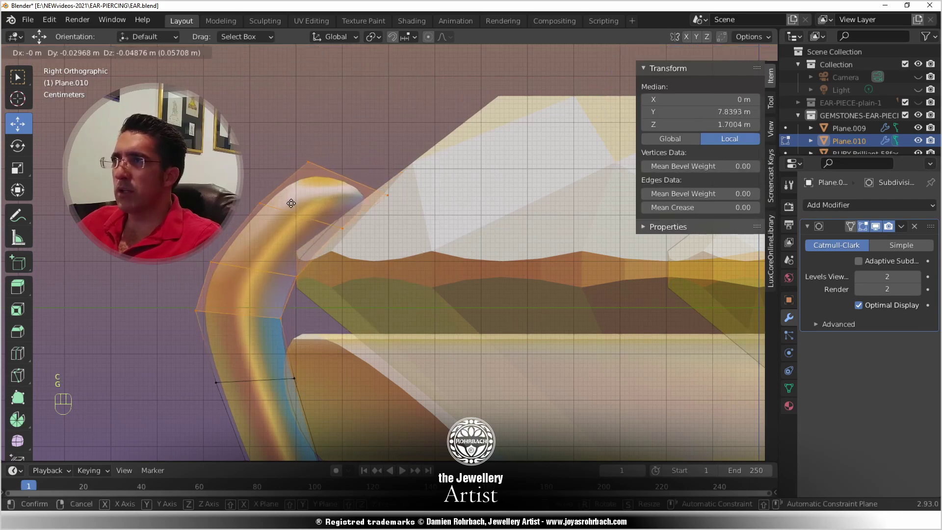
click(294, 209)
- Rotate the prong's upper section by about -5.5° and lower it about 0.007 m along Z
key(r)
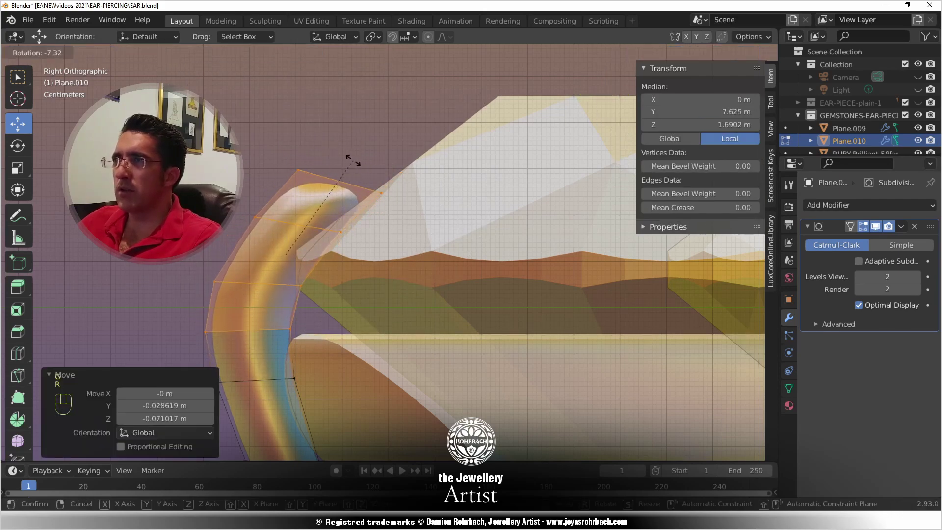
right_click(353, 161)
key(g)
click(270, 296)
shift+middle_drag(270, 295, 290, 277)
key(r)
click(350, 160)
key(g)
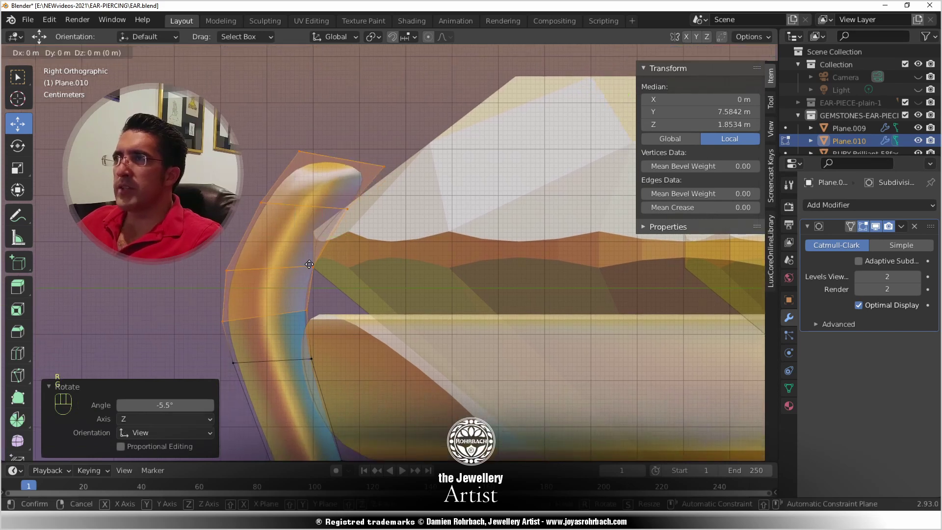
click(308, 268)
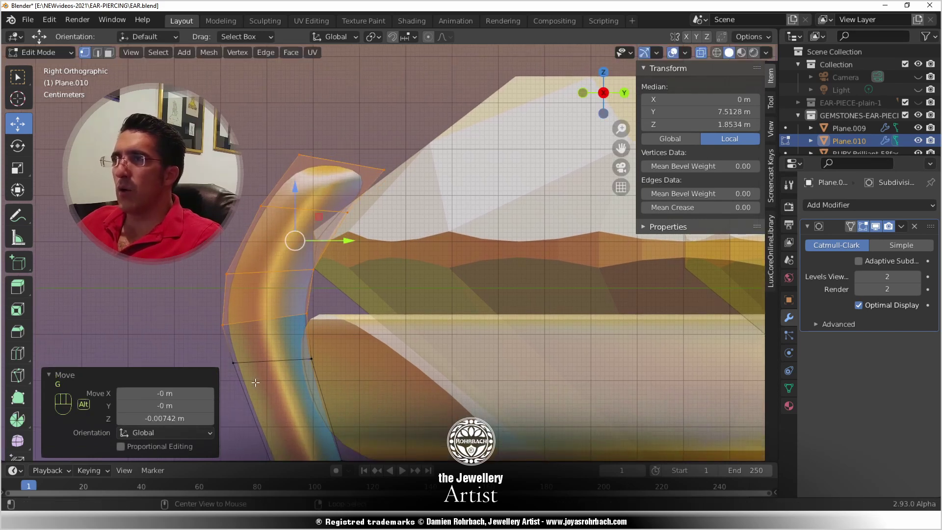
- Select the prong loop beside the upper ring's mid-height and move it about 0.013 m in Y and -0.071 m in Z
key(alt+a)
key(c)
shift+middle_drag(255, 382, 265, 277)
scroll(265, 277, up, 10)
click(249, 257)
click(326, 253)
right_click(330, 198)
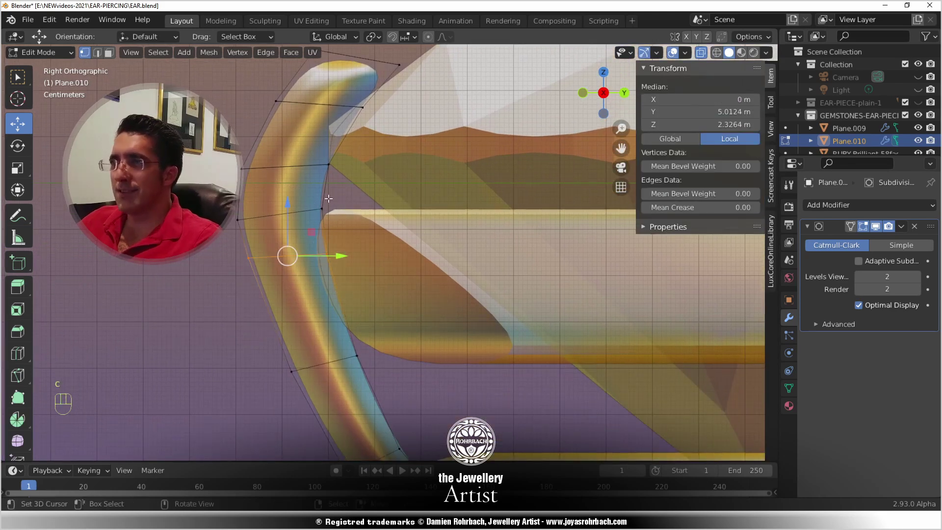
key(g)
click(316, 243)
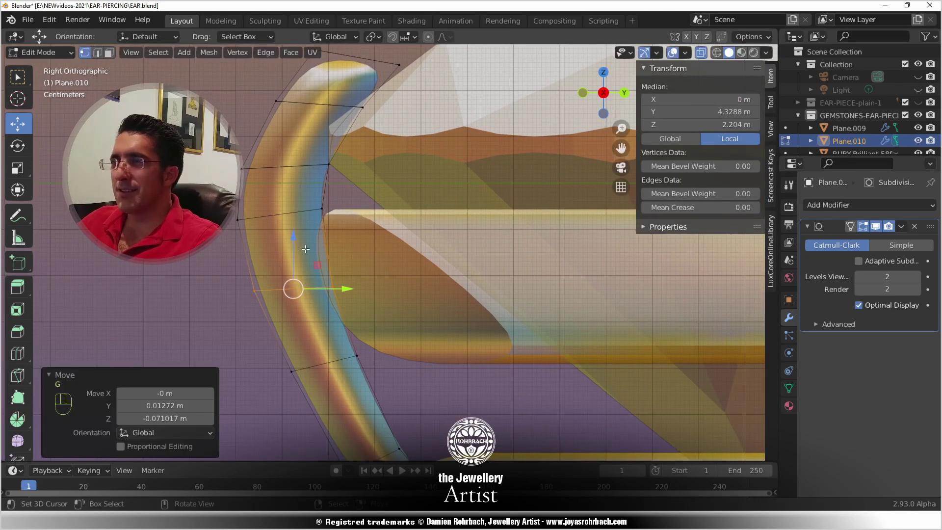
- Move the prong loop level with the upper ring's top edge about 0.003 m in Y and -0.020 m in Z, and save the file
key(alt+a)
key(c)
click(239, 218)
click(327, 212)
right_click(337, 185)
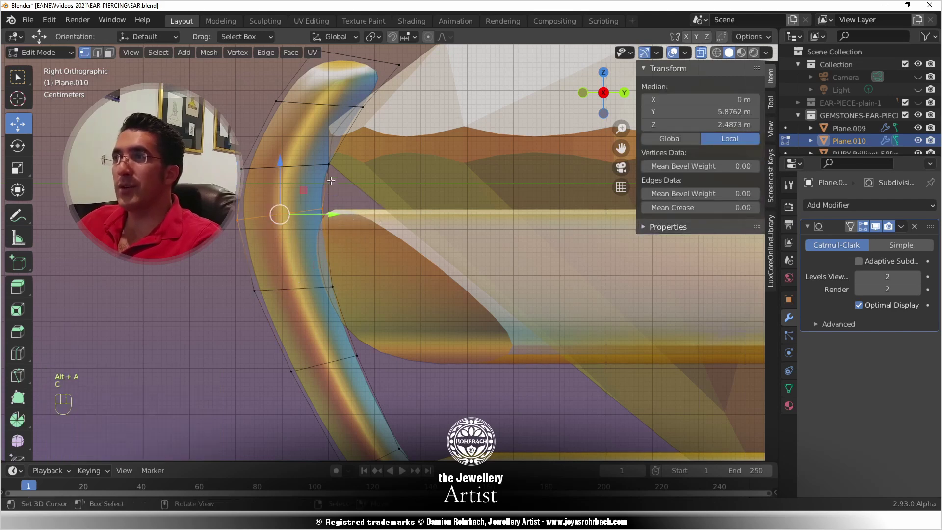
key(g)
click(298, 184)
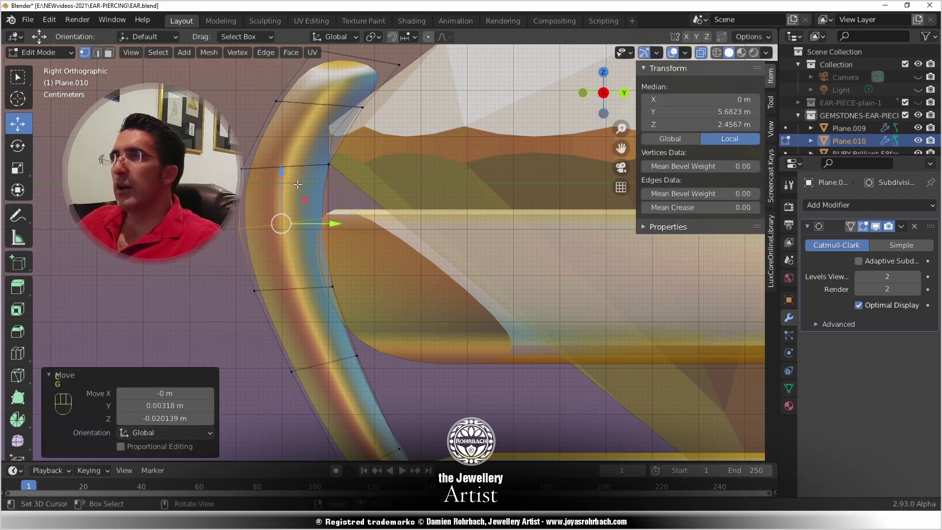
key(ctrl+s)
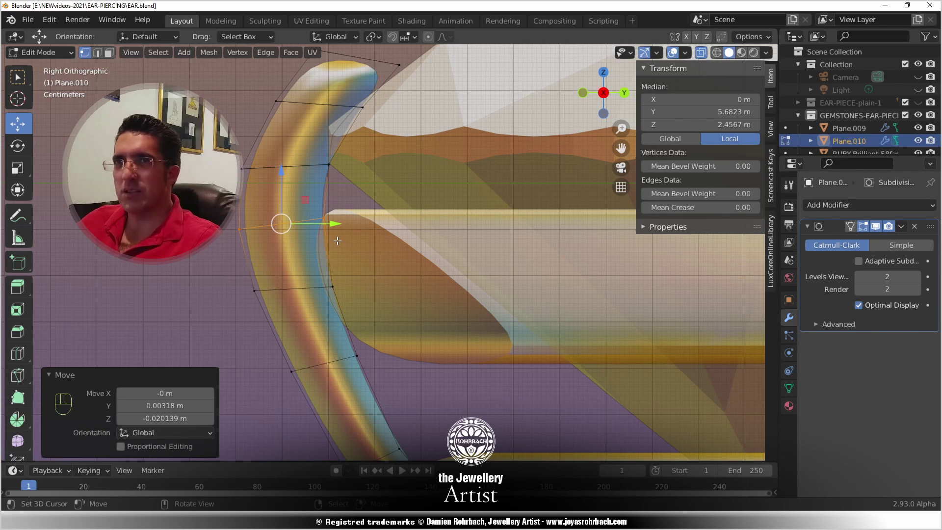
- Select the prong loop just below the gem's girdle and rotate it by about 4.6°
key(alt+a)
key(c)
drag(250, 162, 284, 164)
right_click(284, 164)
key(r)
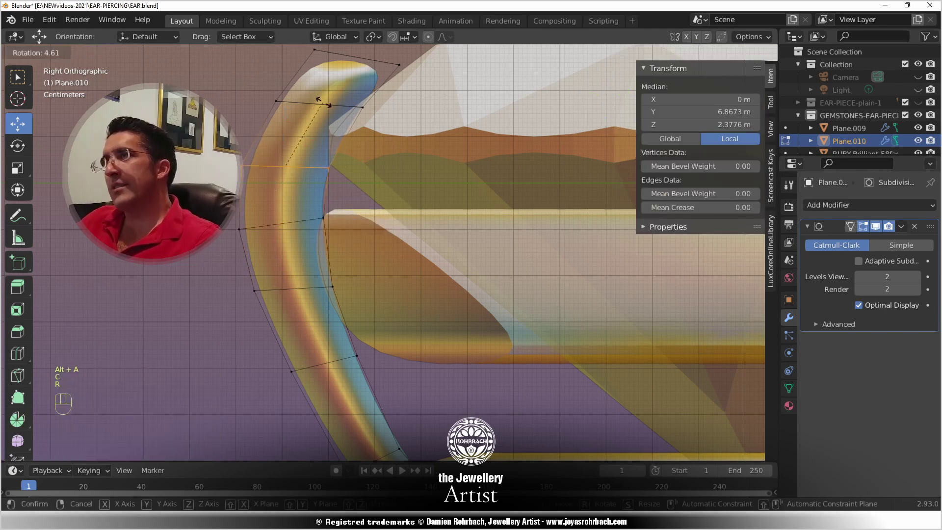
click(324, 104)
- Select the loop just below the prong's tip and move it about -0.021 m along Y
key(alt+a)
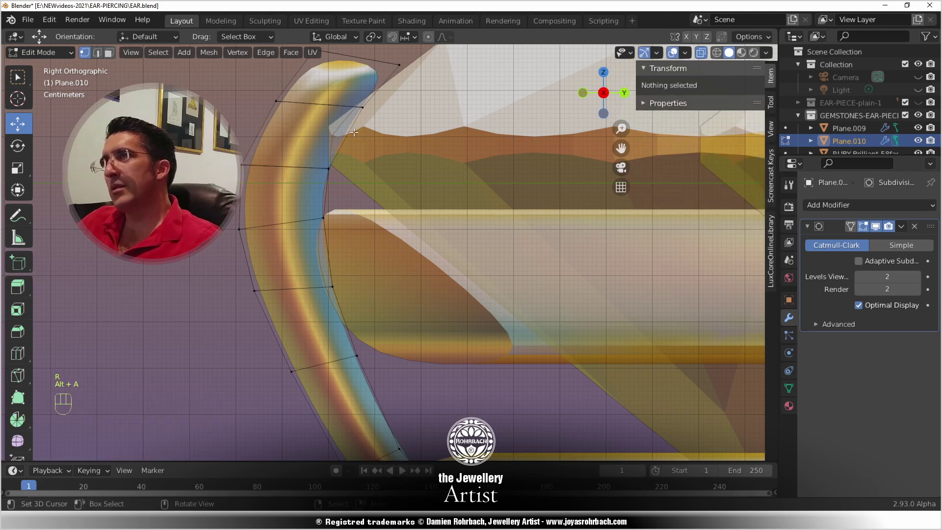
key(c)
click(319, 102)
right_click(320, 102)
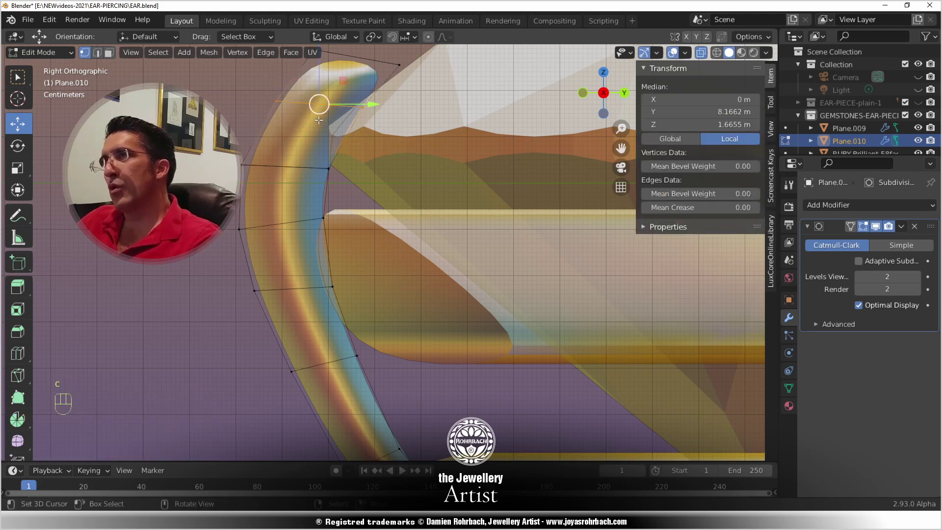
key(g)
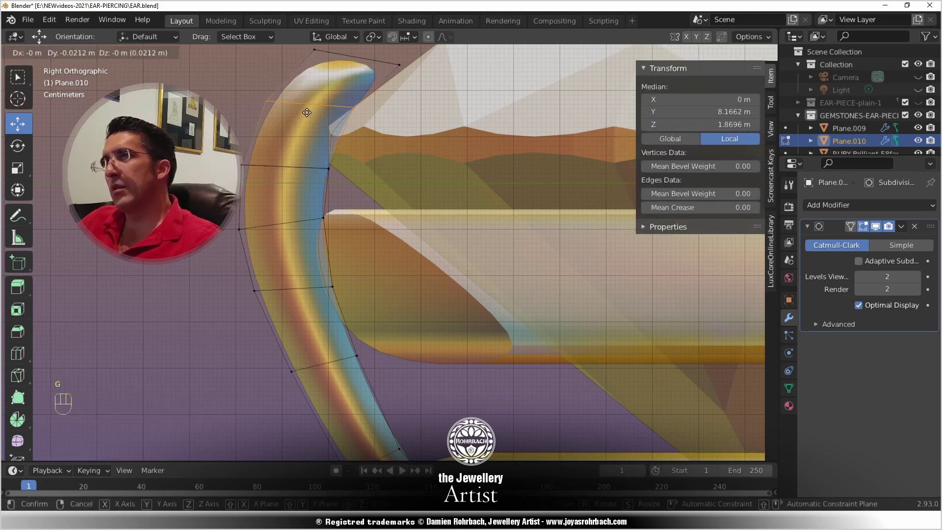
click(307, 113)
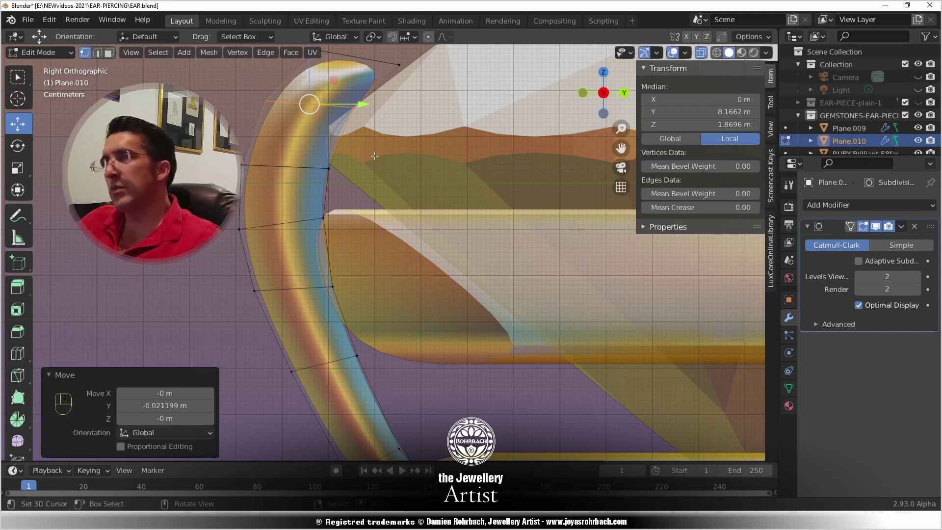
- Return to Object Mode with see-through display off and save the file
key(Tab)
middle_drag(387, 163, 405, 212)
key(alt+z)
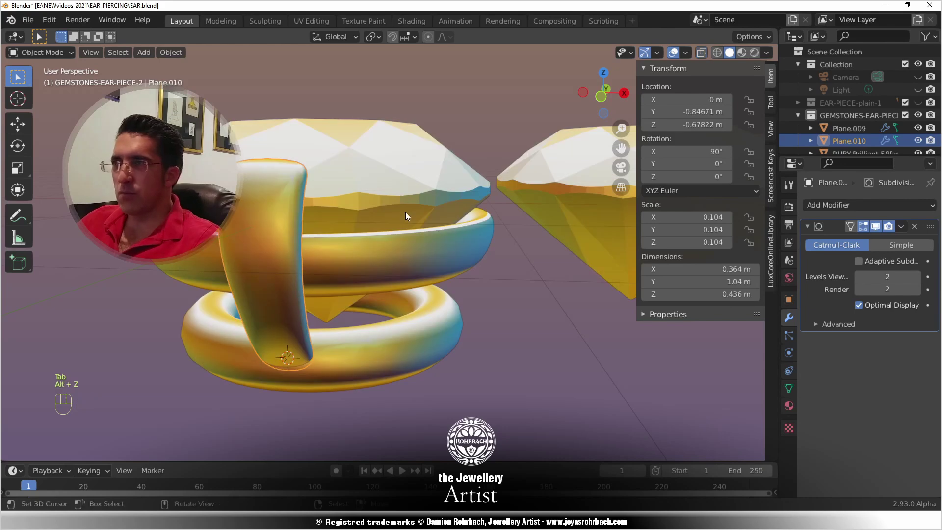
middle_drag(352, 192, 340, 213)
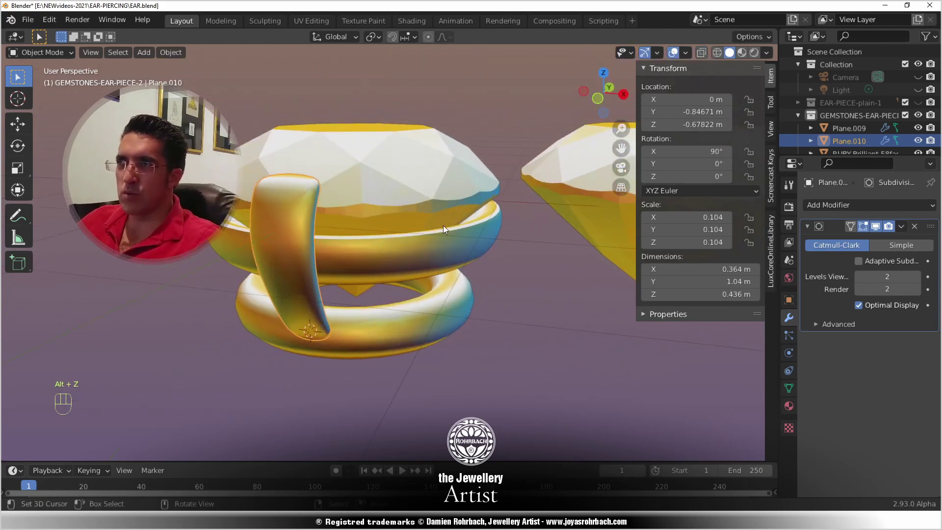
key(ctrl+s)
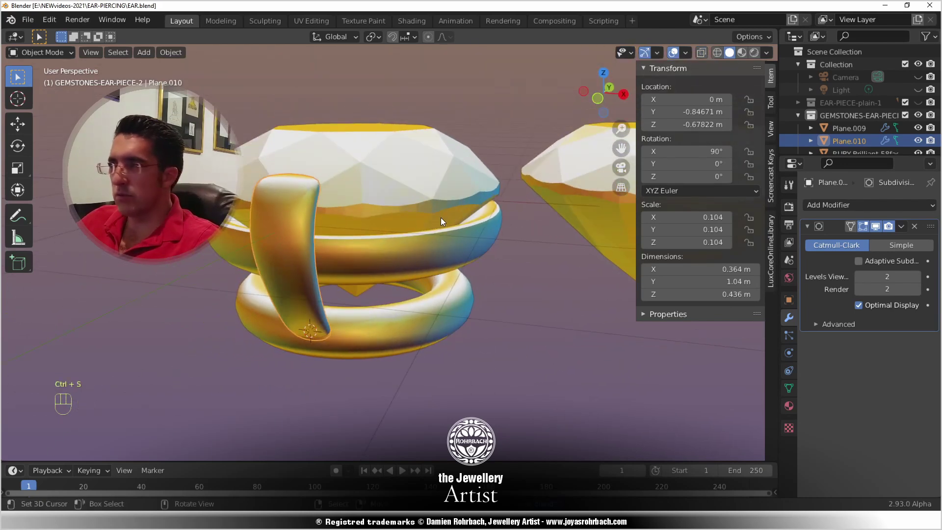
- Hide the transform sidebar and apply all transforms to the prong
key(n)
middle_drag(440, 218, 374, 205)
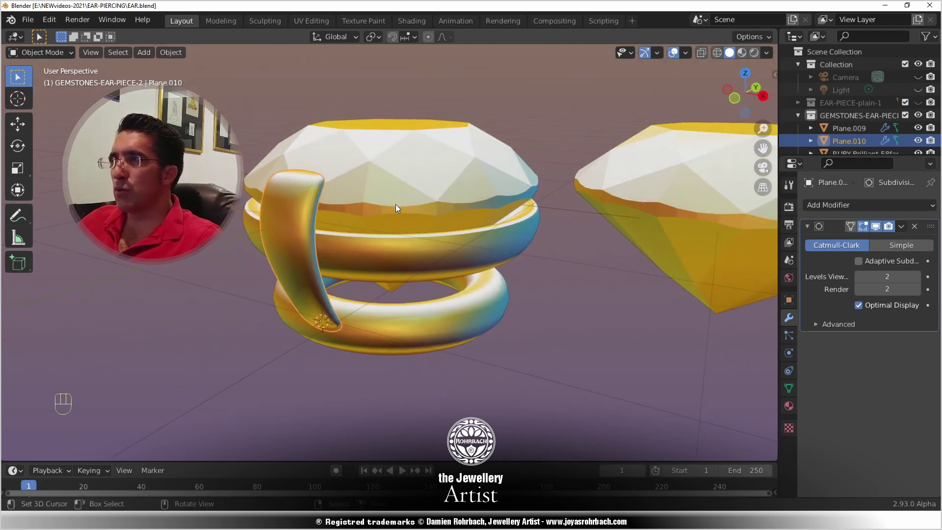
key(ctrl+a)
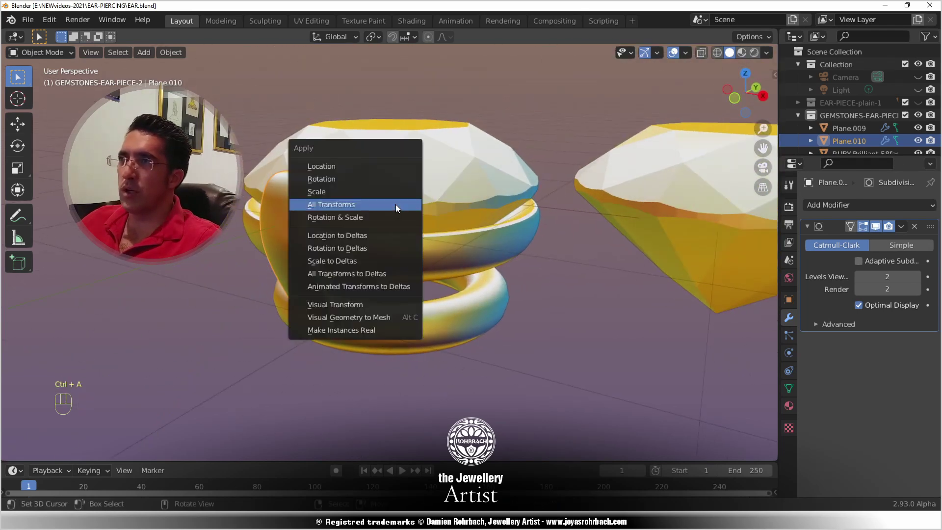
click(395, 204)
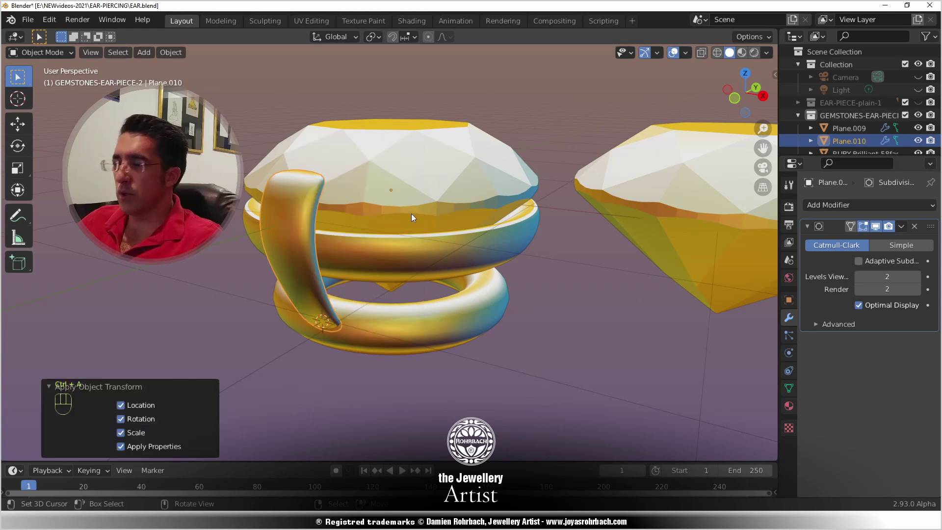
- Try rotating the prong 135° around the gem's centre from the top view, and set the rotation angle back to 0
key(KP_7)
scroll(411, 211, down, 3)
shift+middle_drag(411, 217, 408, 236)
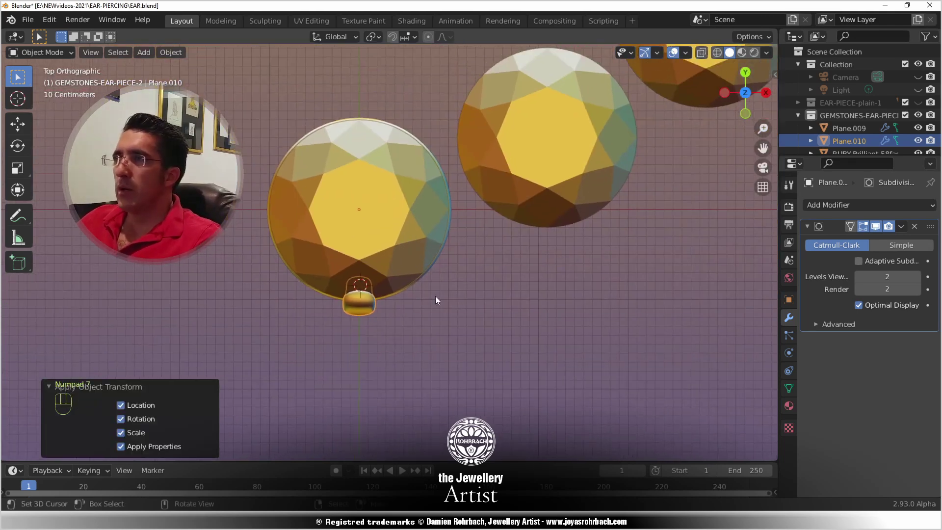
key(r)
click(299, 200)
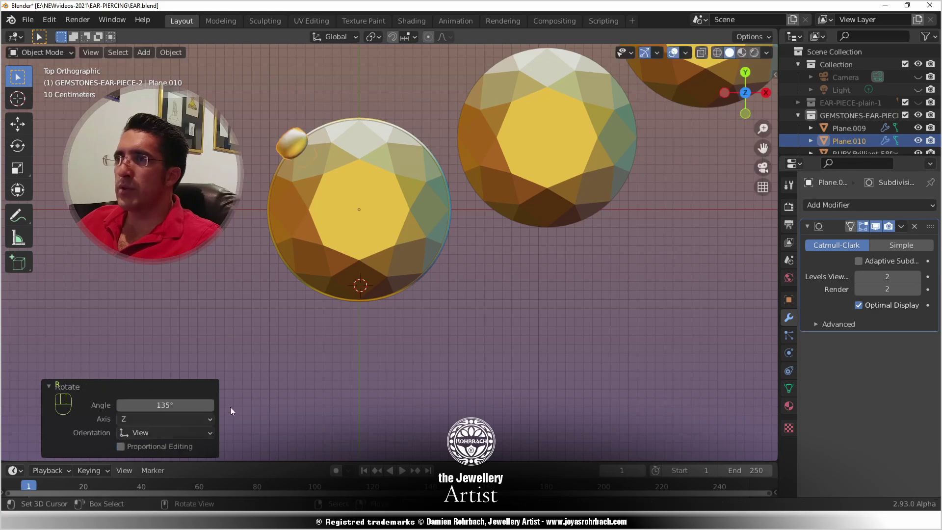
click(170, 405)
text(1)
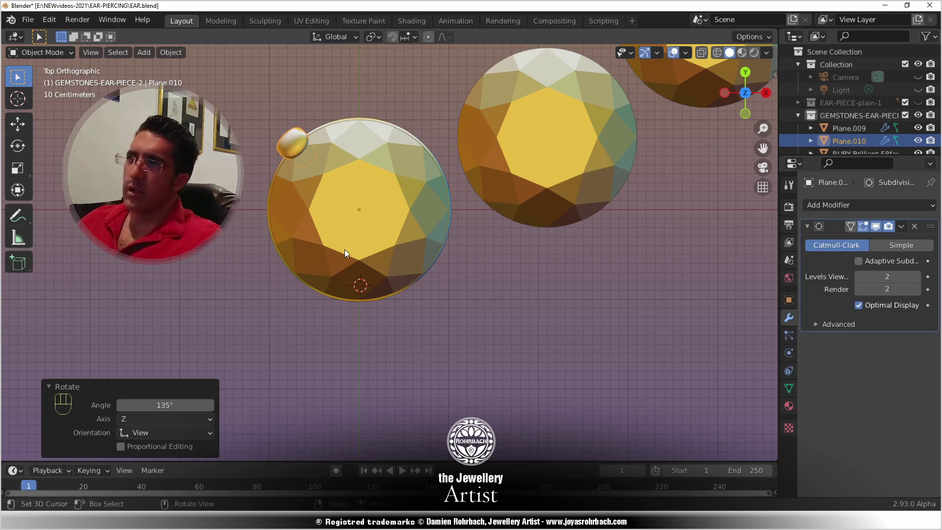
click(206, 405)
text(0)
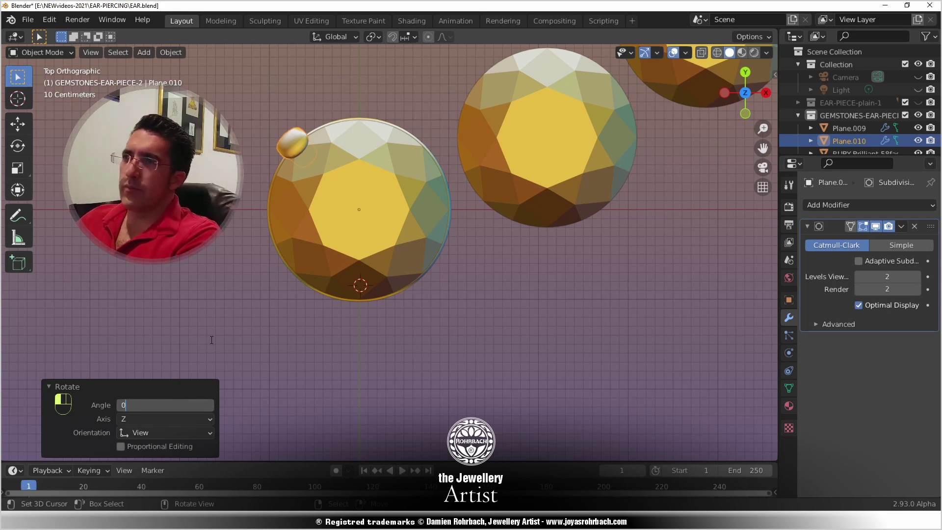
key(Return)
- From the front view, widen the whole prong mesh in Edit Mode by scaling it to about 1.364 along X
key(KP_1)
scroll(425, 251, up, 5)
key(Tab)
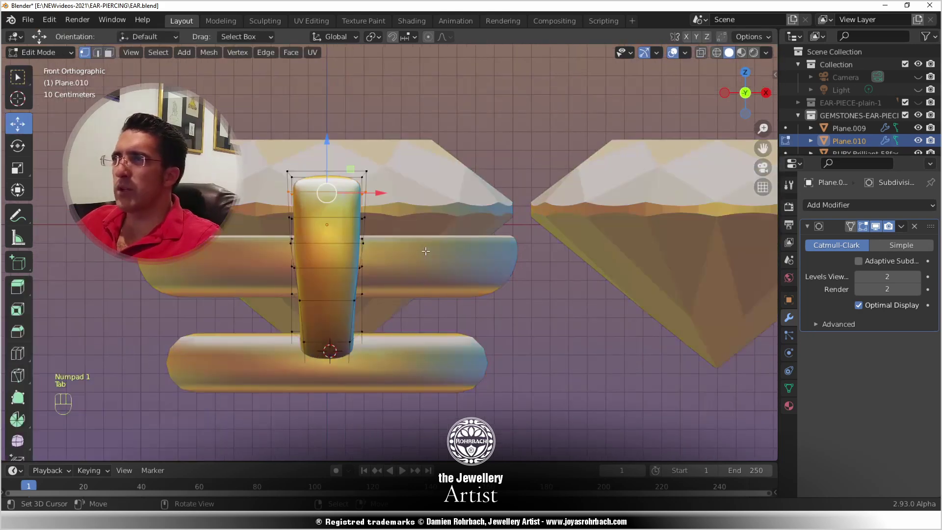
key(a)
key(s)
key(x)
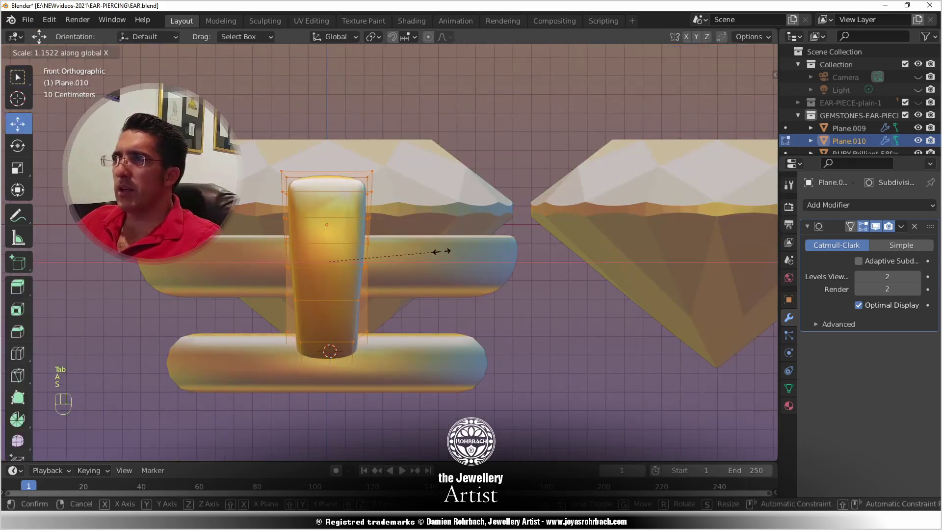
click(461, 251)
- With see-through display on, narrow the prong's three lowest outer loops, from the base up, by scaling them to about 0.78, 0.865 and 0.89
key(alt+z)
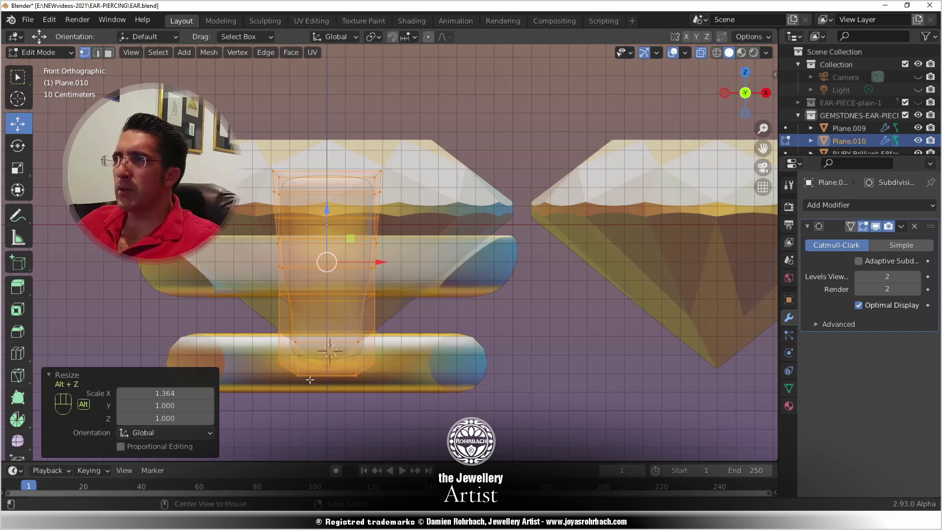
click(274, 363)
key(s)
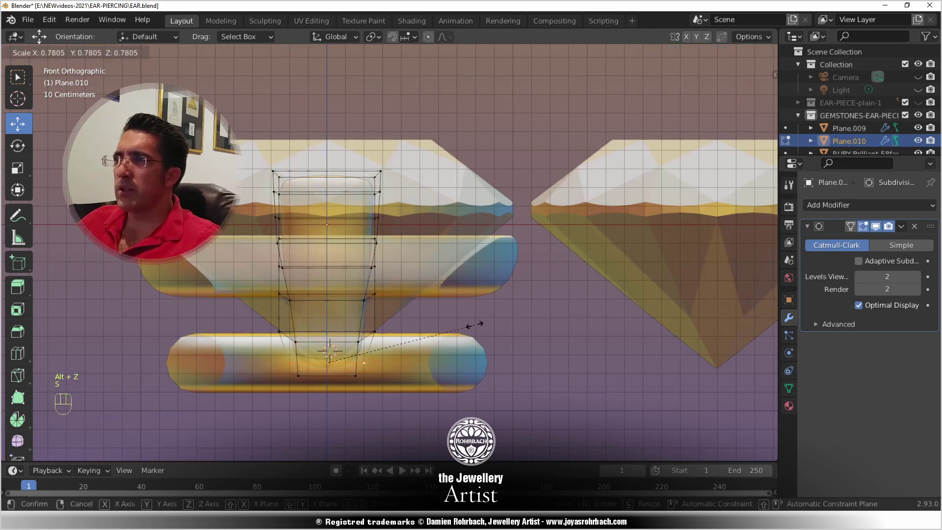
click(470, 327)
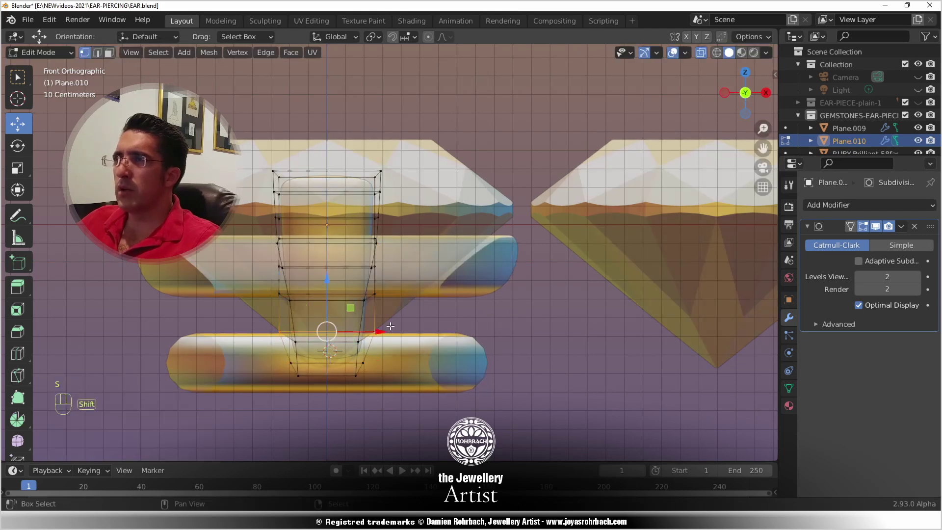
key(s)
click(480, 305)
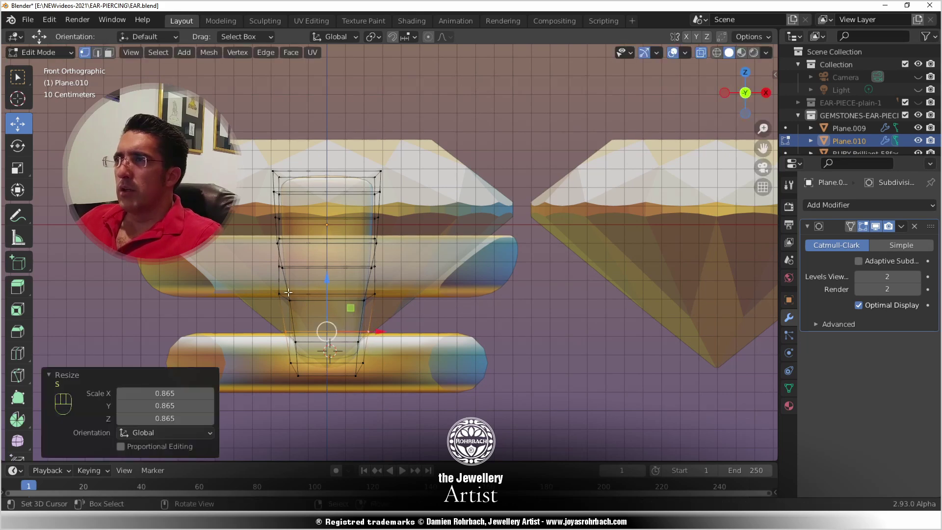
key(s)
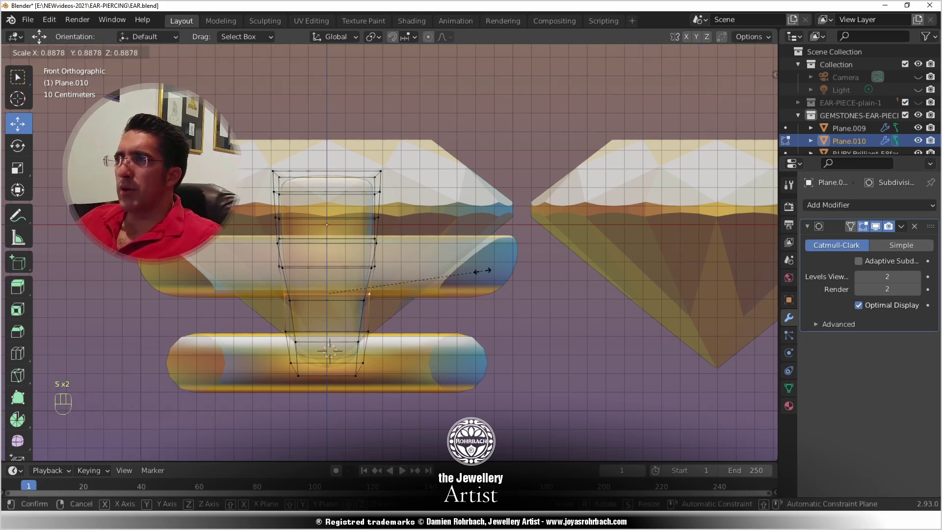
click(487, 270)
- Narrow the two prong loops just above the base by scaling them together to 0.943, and the lower one again to 0.983
right_click(283, 330)
shift+right_click(368, 333)
shift+right_click(363, 364)
shift+right_click(293, 364)
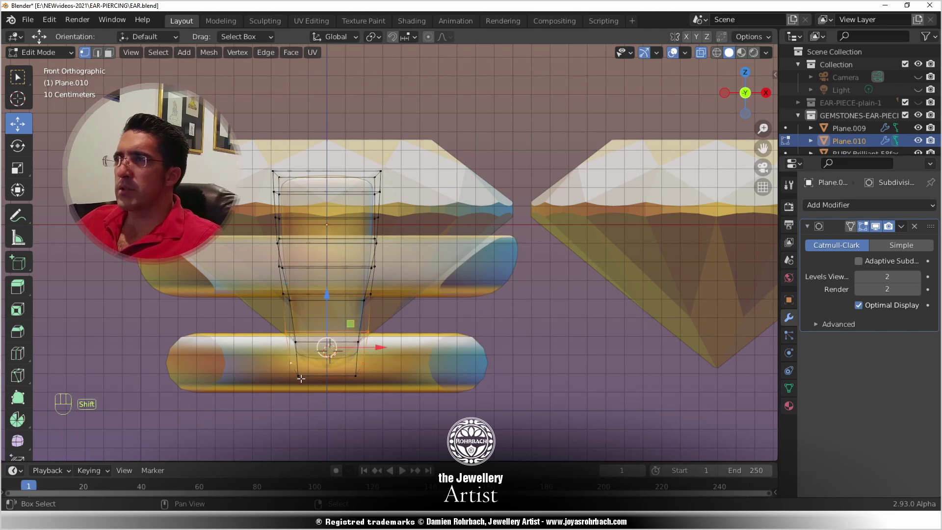
key(s)
click(482, 320)
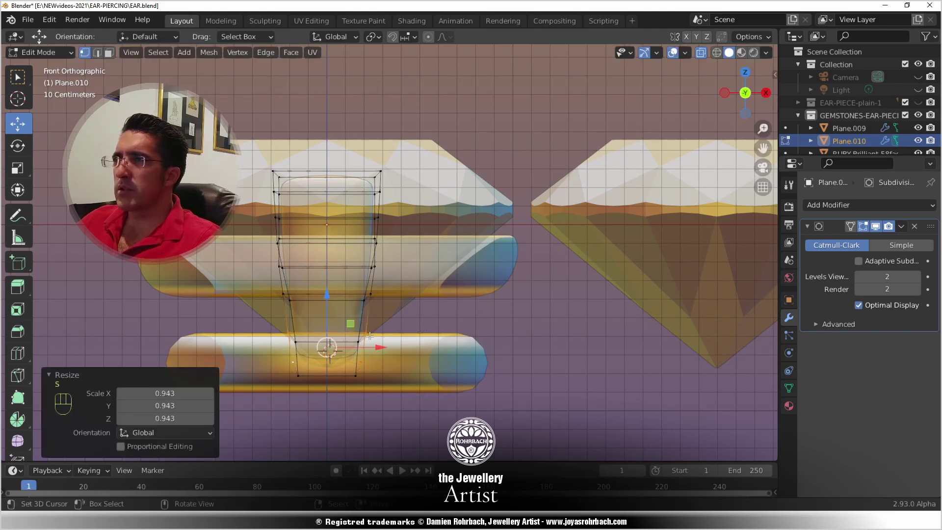
key(s)
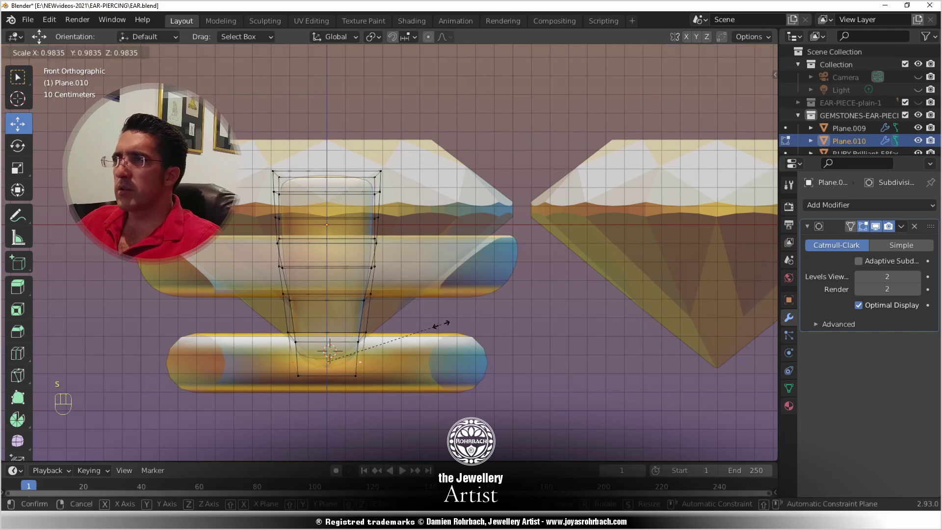
click(441, 324)
key(alt+z)
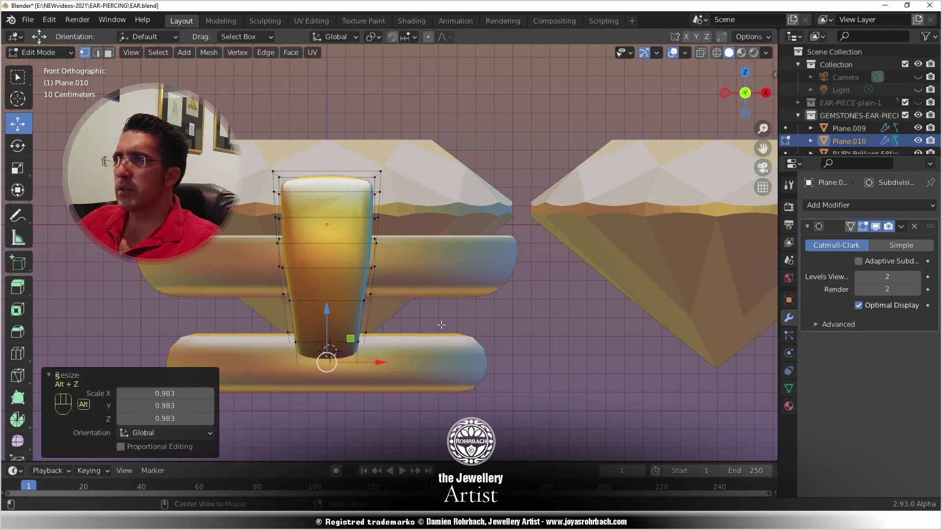
key(alt+z)
middle_drag(303, 300, 286, 277)
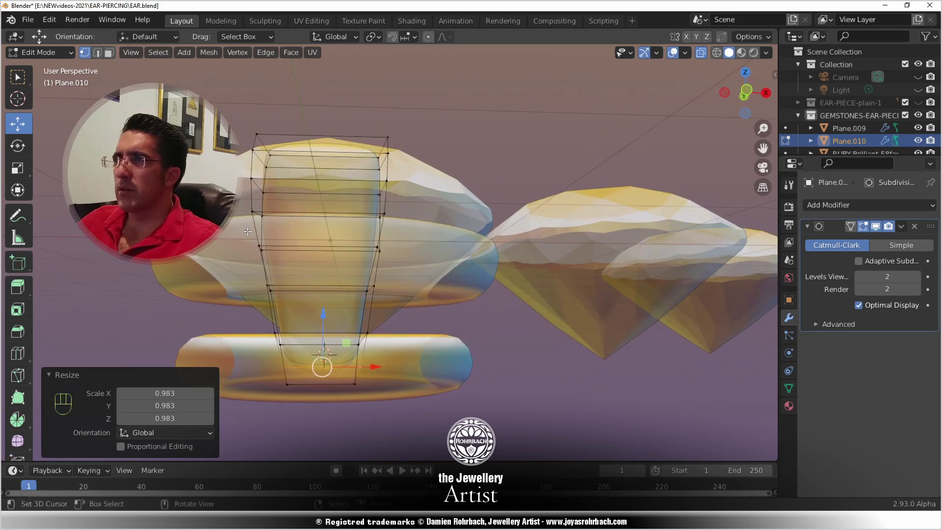
- From the front view, narrow the two mid-height prong loops level with the upper ring by scaling them to about 0.97 and 0.957
alt+click(260, 248)
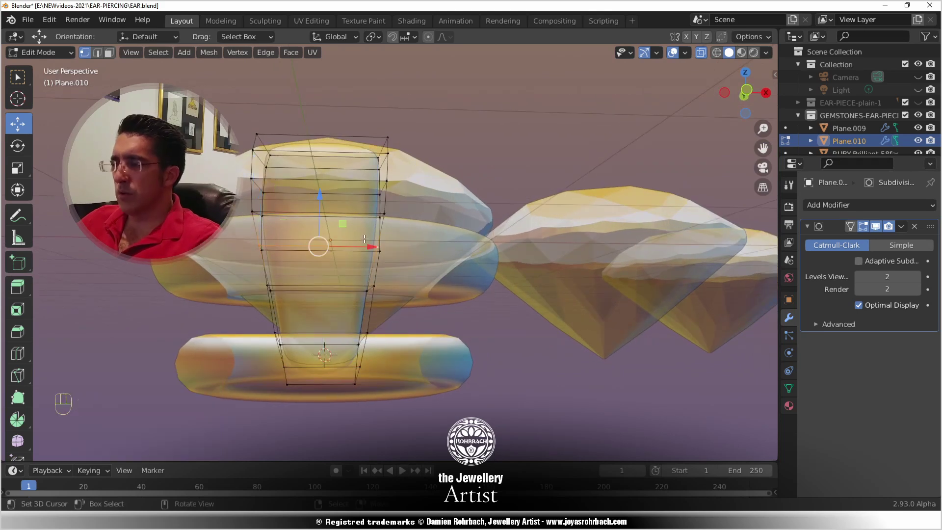
key(KP_1)
scroll(364, 239, up, 2)
key(s)
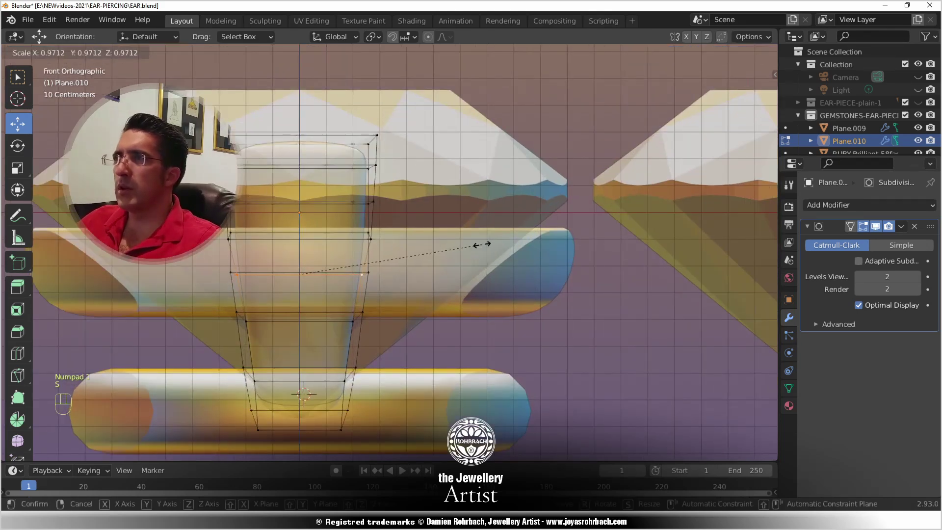
click(483, 244)
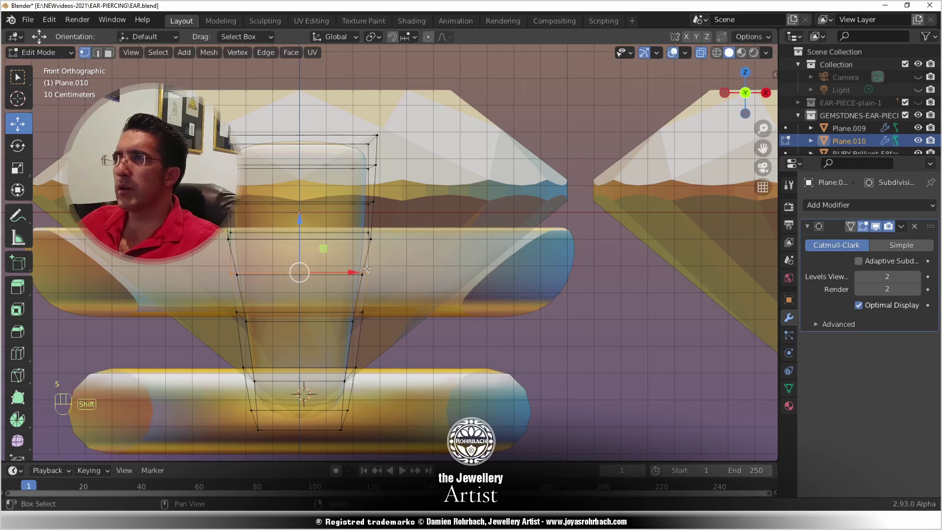
key(s)
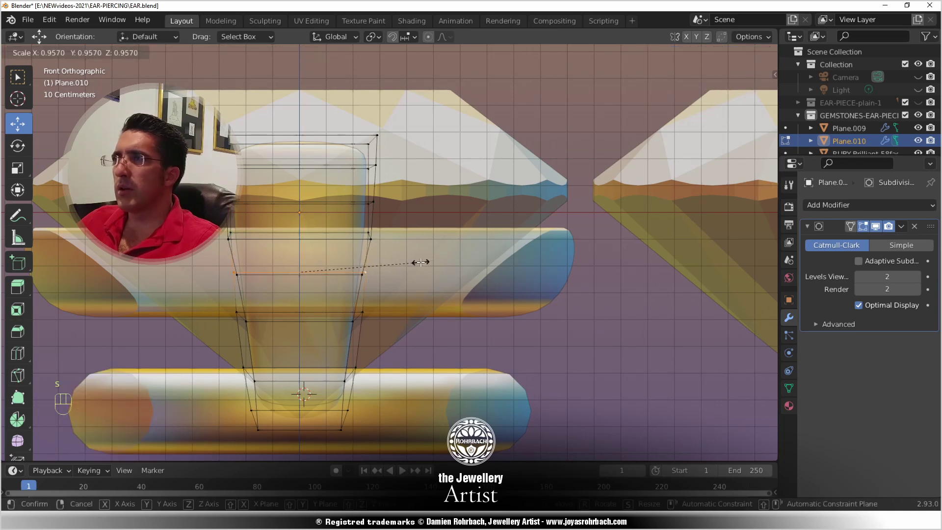
click(420, 263)
- Widen the prong's upper outer loops: enlarge the one below the gem's girdle, scale the next one down to 1.075 and the one above to 1.099
alt+click(380, 202)
key(s)
click(256, 252)
alt+click(230, 240)
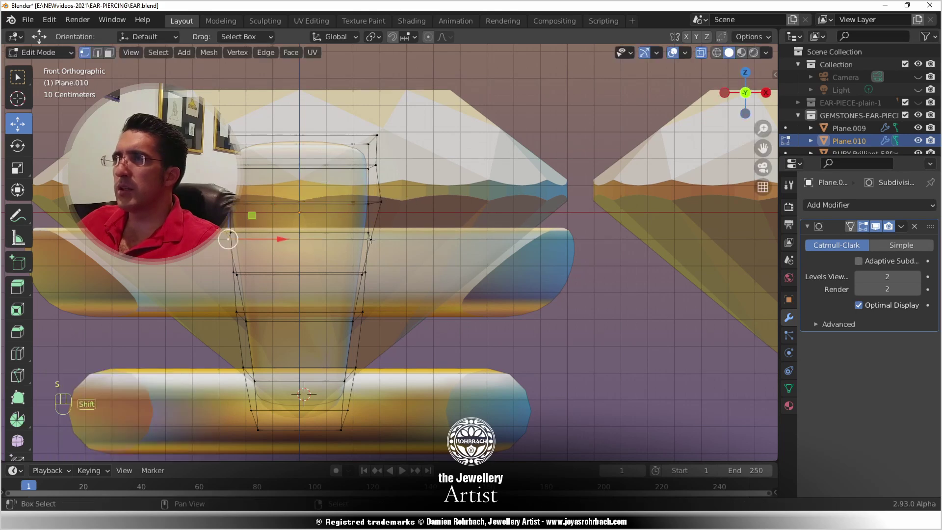
key(s)
click(420, 229)
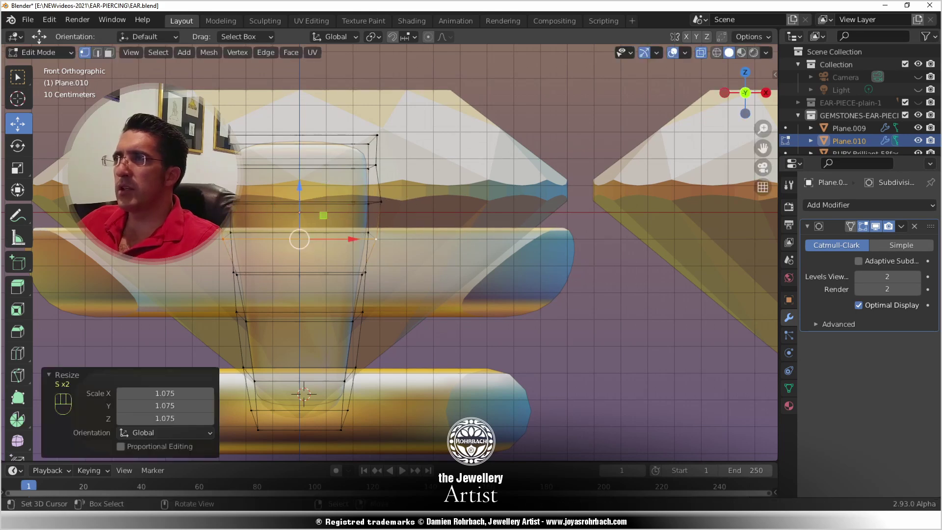
alt+click(397, 165)
key(s)
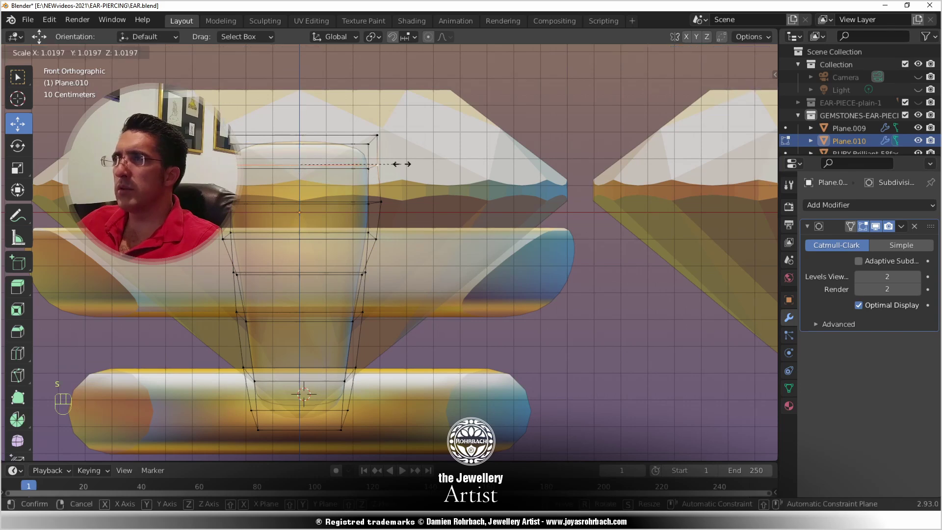
click(409, 165)
key(alt+z)
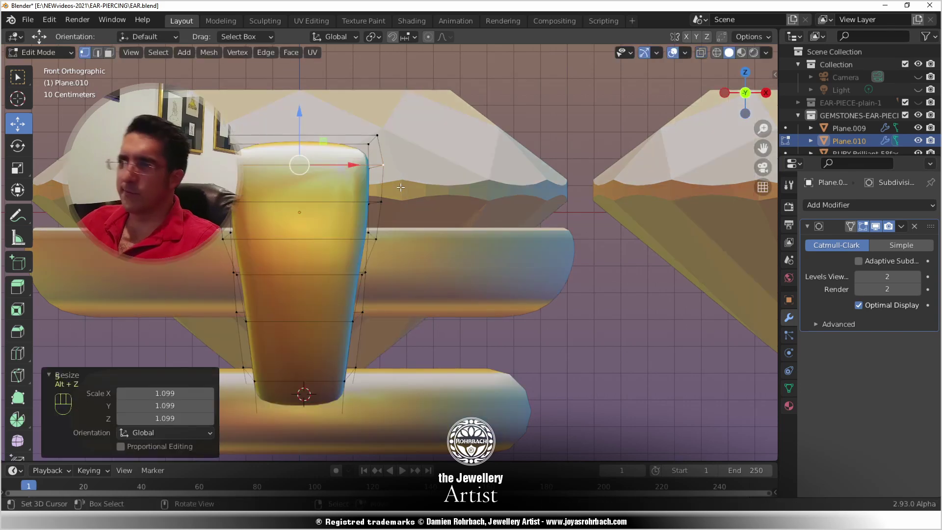
- Scale the prong's bottom loop to 0.728 and the inner loop above it to about 0.87, and save the file
key(alt+z)
shift+middle_drag(338, 375, 342, 336)
alt+click(274, 390)
key(s)
click(440, 344)
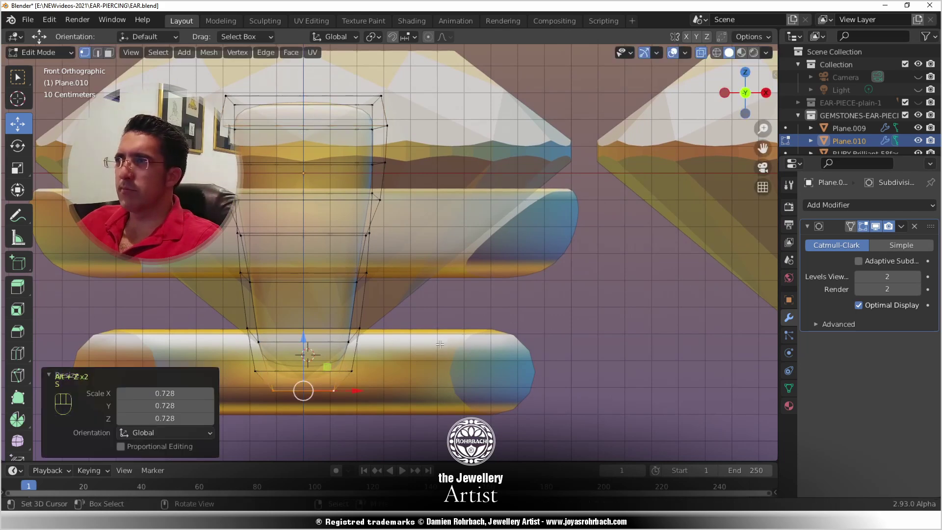
click(258, 343)
alt+click(263, 342)
key(s)
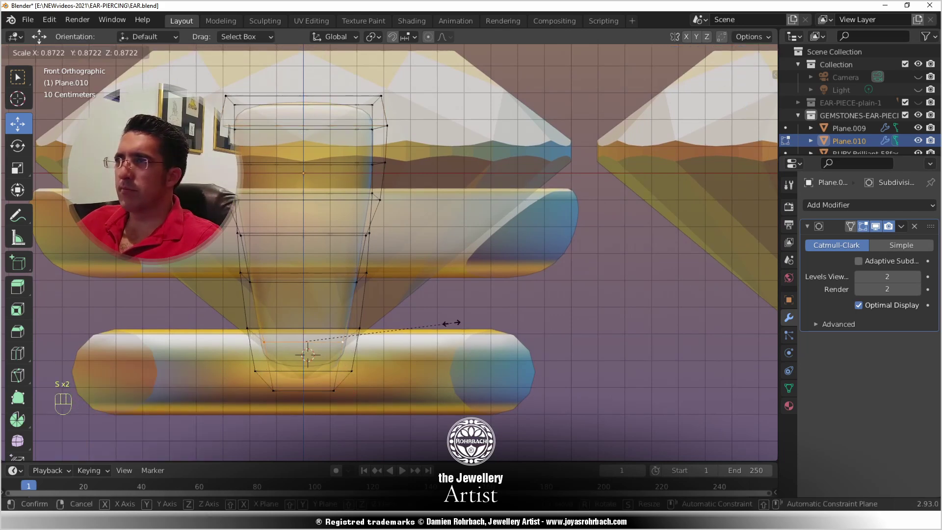
click(449, 325)
key(Tab)
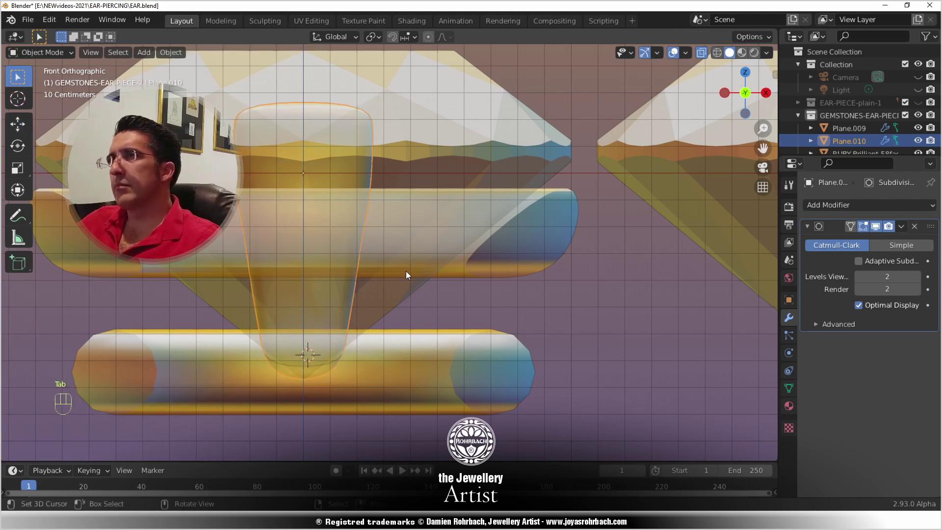
key(Tab)
key(ctrl+s)
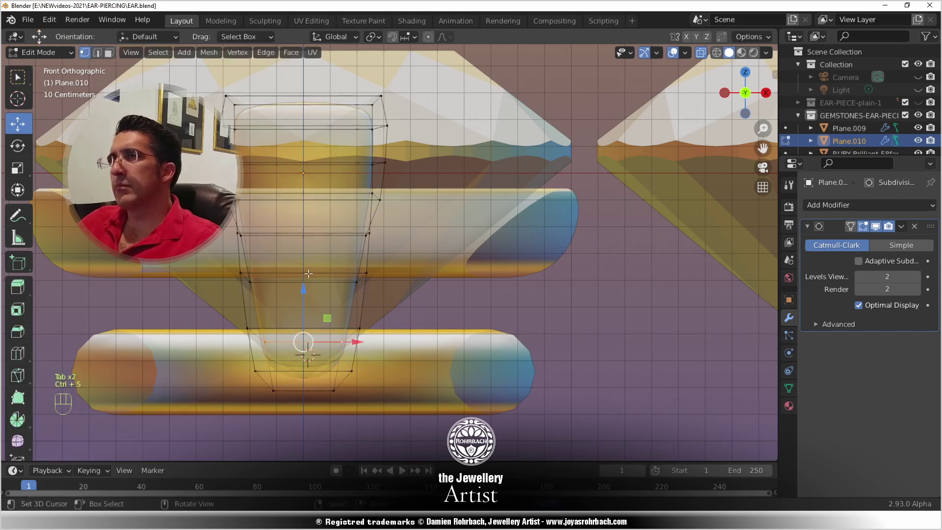
- Widen the prong loop at the upper ring's middle to about 1.1 and slightly widen the loop at that ring's lower edge
alt+click(245, 238)
key(s)
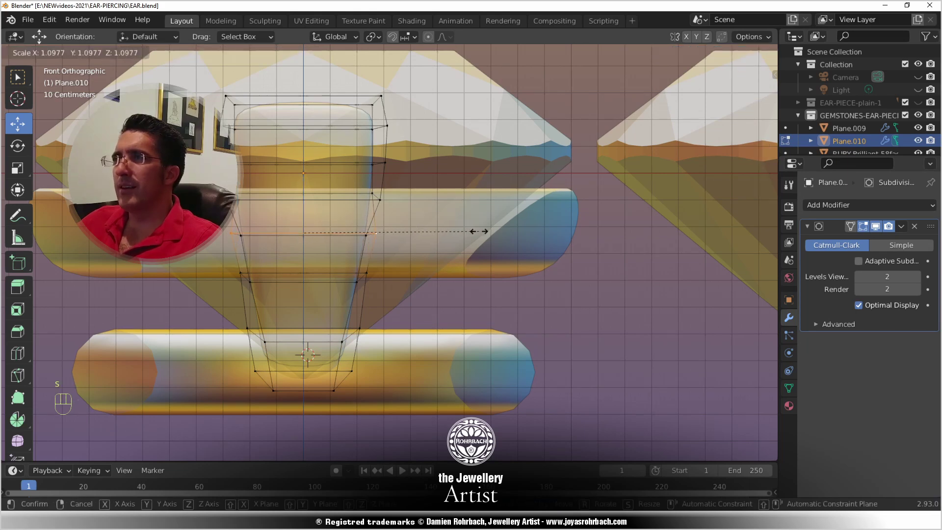
click(483, 231)
key(Tab)
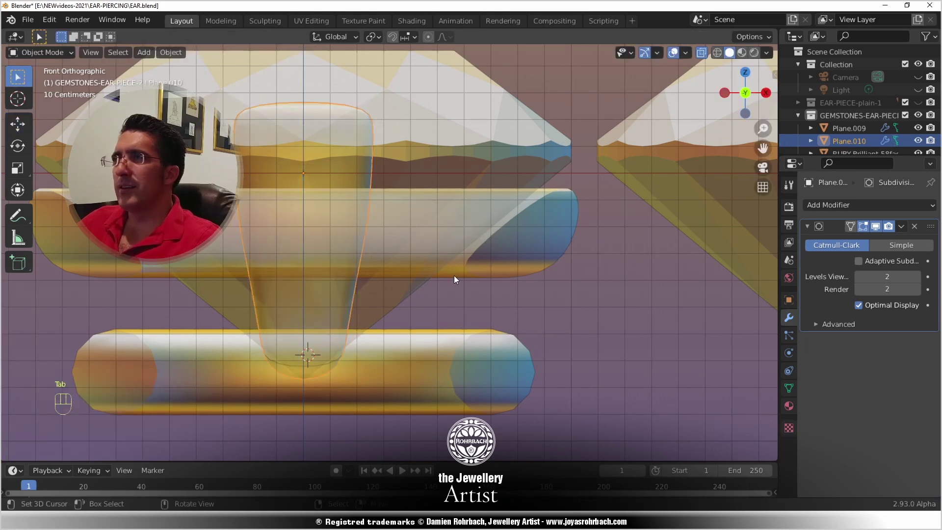
key(Tab)
click(240, 273)
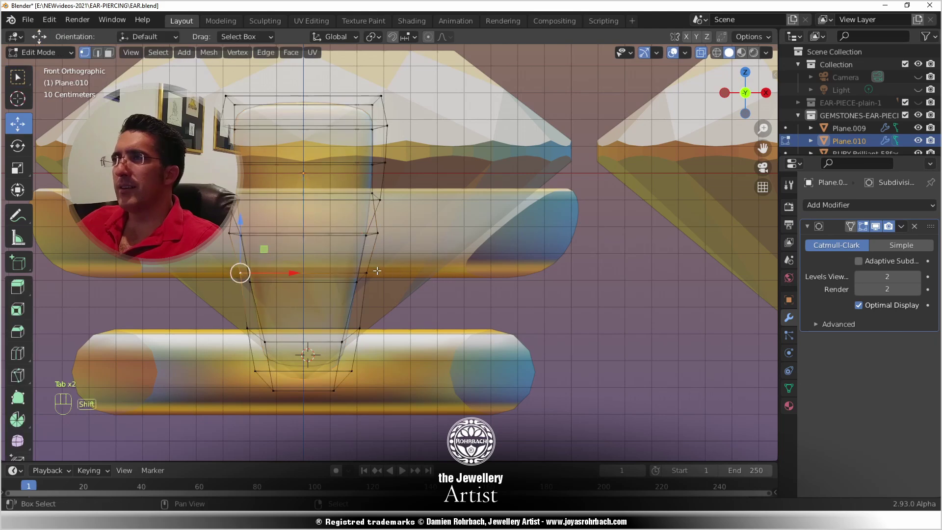
key(s)
click(399, 273)
key(Tab)
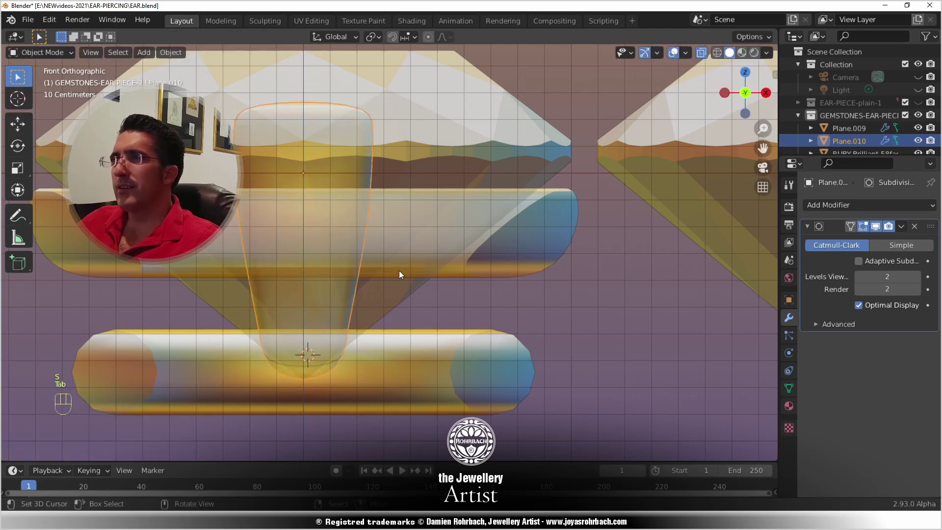
key(Tab)
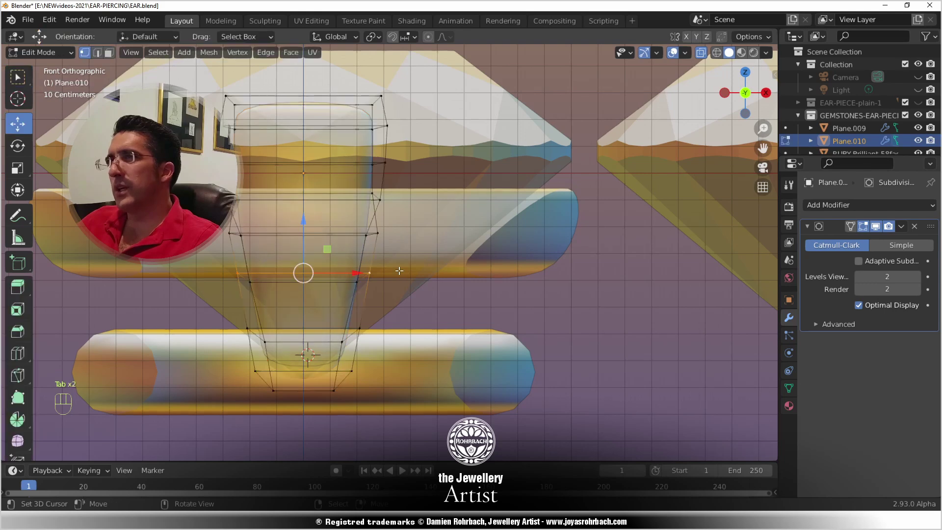
- Widen the prong's three narrower upper loops, from the upper ring's top edge upwards, scaling the first to about 1.125 and the highest to 1.08
click(388, 197)
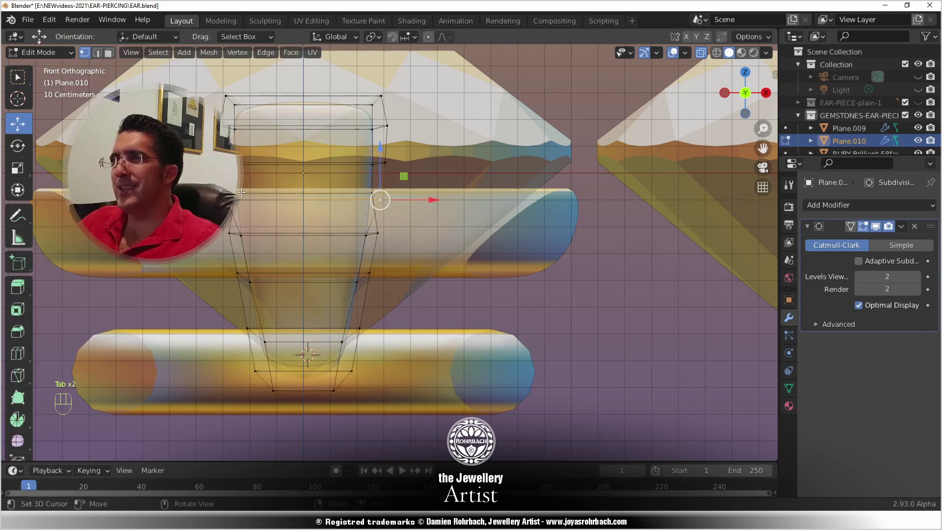
key(s)
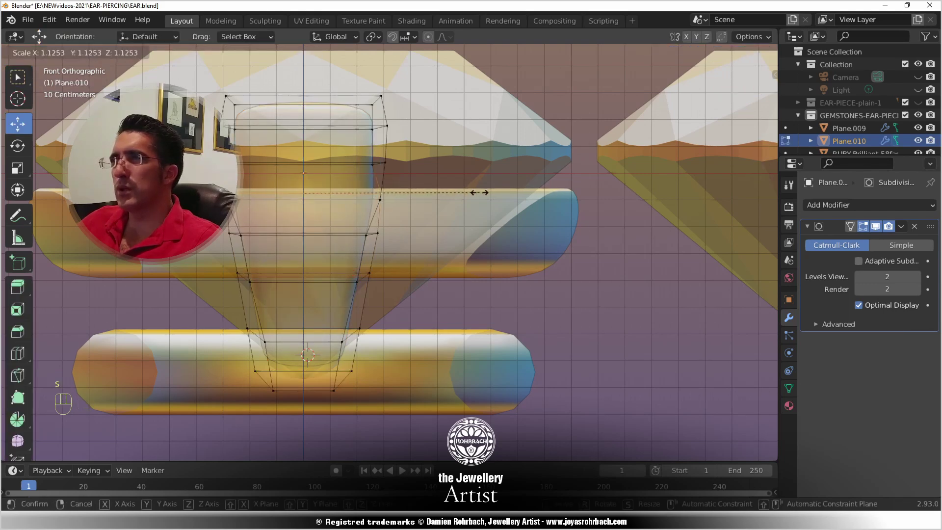
click(483, 193)
alt+click(240, 162)
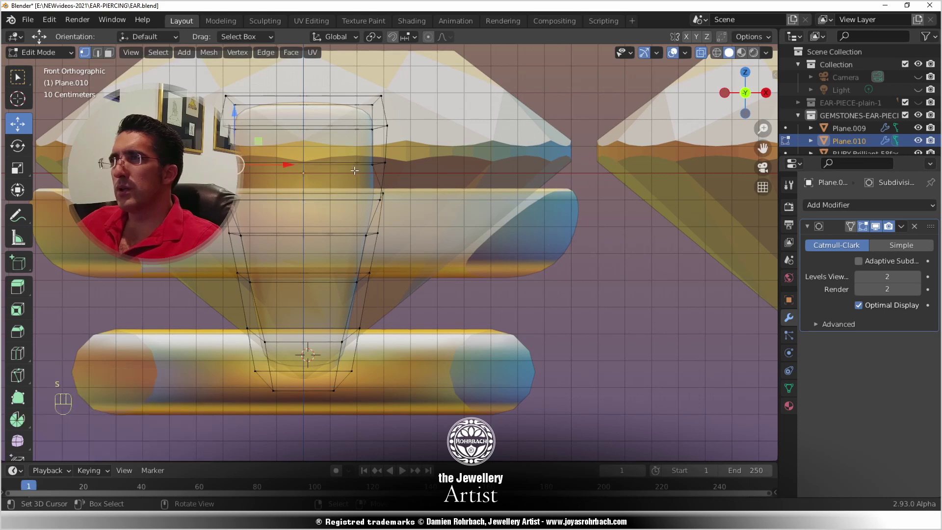
key(s)
click(495, 168)
right_click(237, 130)
alt+right_click(242, 130)
key(s)
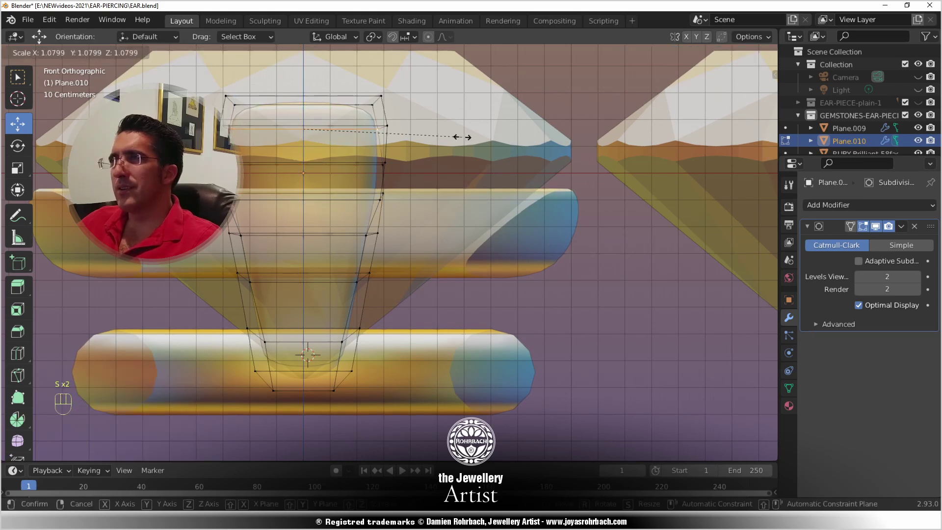
click(464, 137)
- Shrink the prong's whole top face along X into a narrow tip
right_click(224, 95)
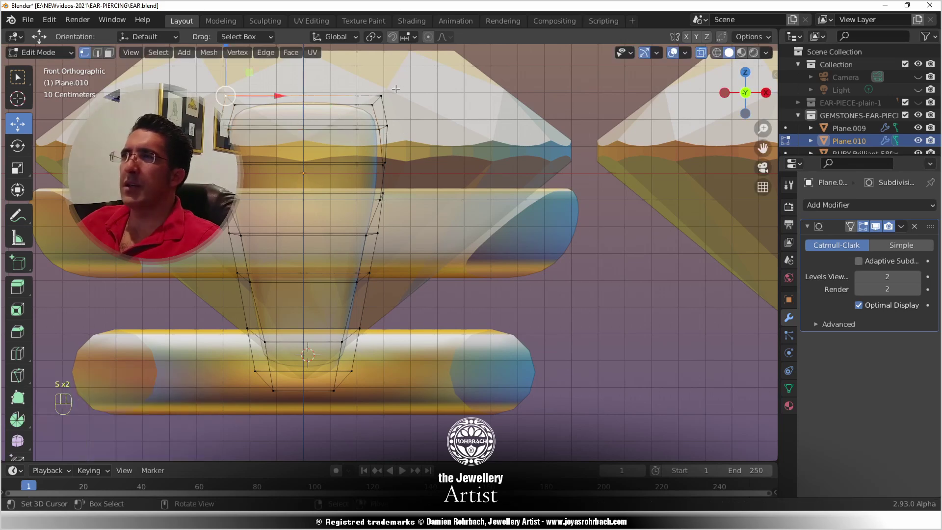
alt+right_click(251, 105)
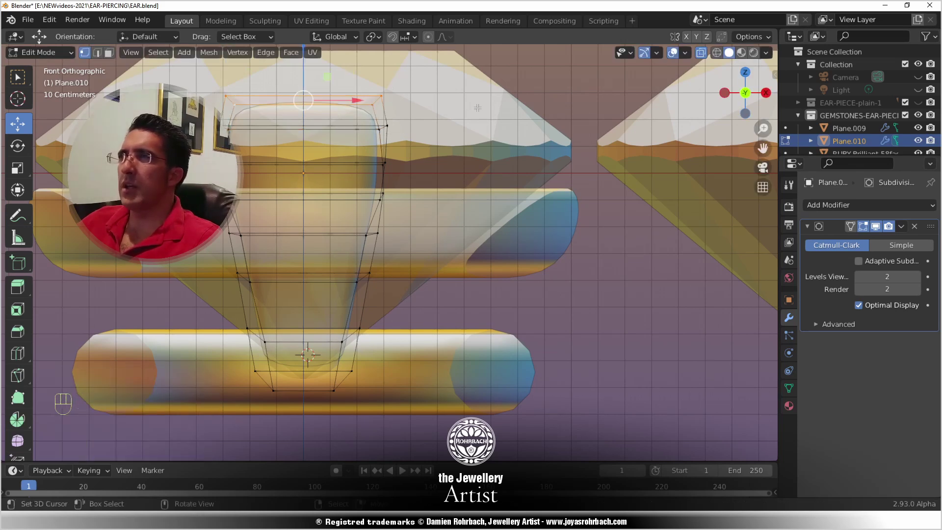
key(s)
key(x)
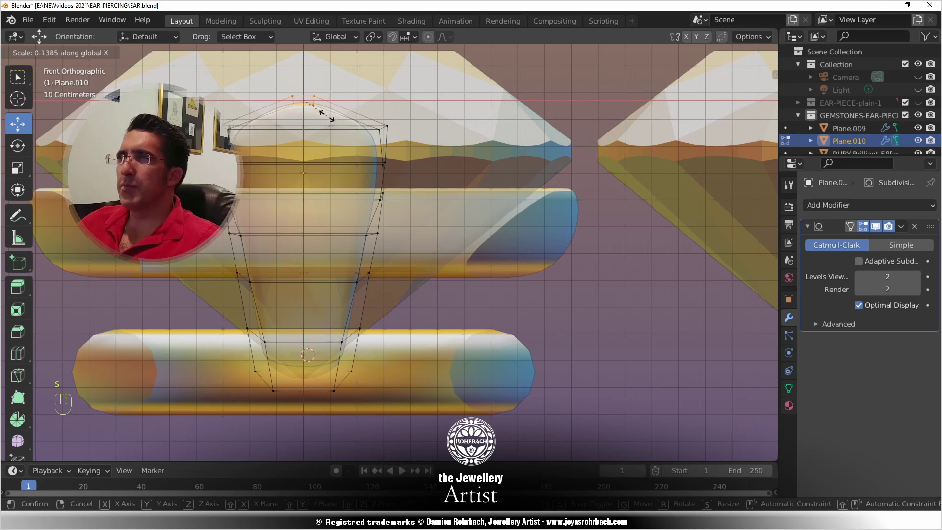
click(313, 114)
- Scale the four outer prong vertices just below the tip to about 0.53 along X to round off the head
right_click(222, 120)
shift+right_click(235, 129)
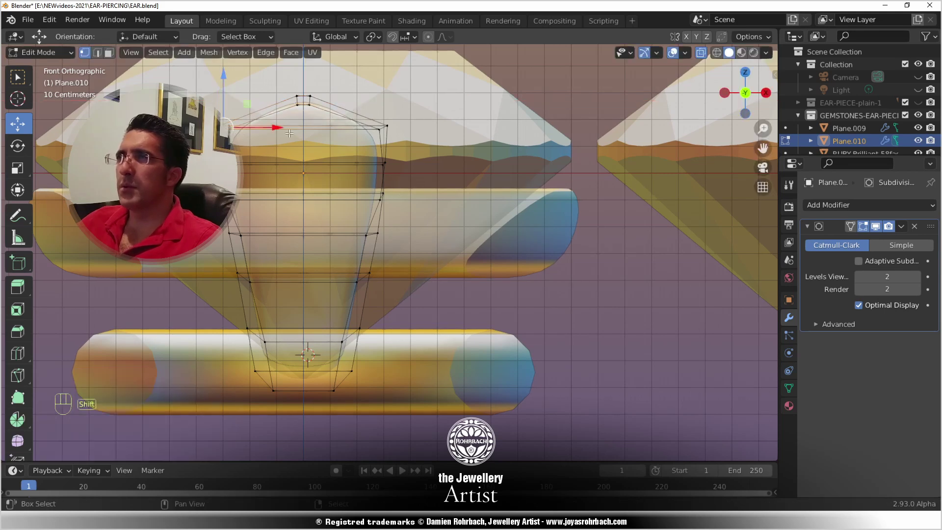
shift+right_click(389, 125)
shift+right_click(379, 130)
key(s)
key(x)
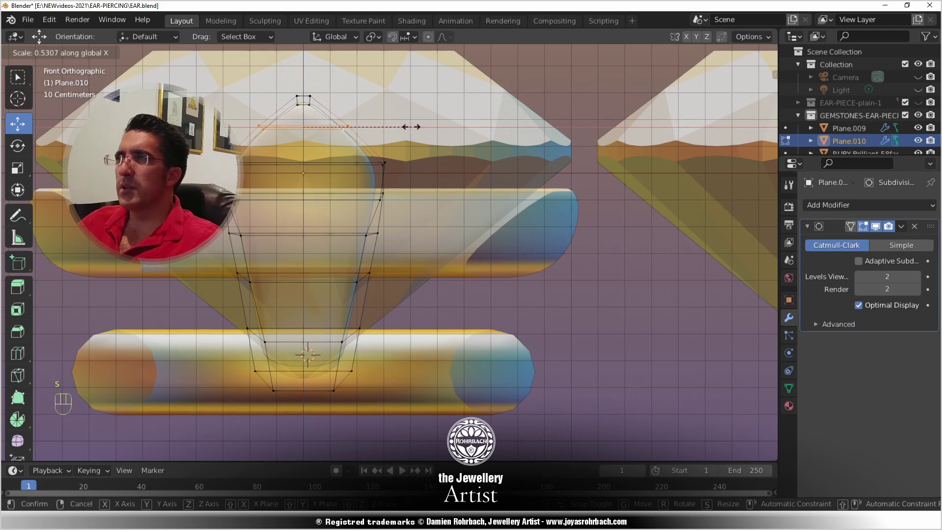
click(413, 126)
key(Tab)
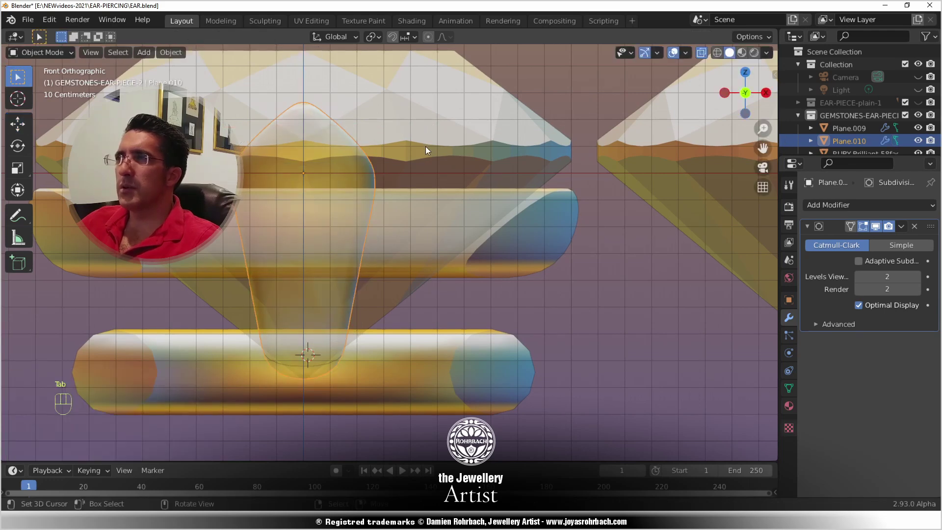
- Select the prong's lowest vertices inside the lower ring, scale them to about 0.73 along X, and turn off see-through display
key(Tab)
key(alt+a)
key(c)
drag(228, 392, 421, 385)
right_click(421, 385)
key(s)
key(x)
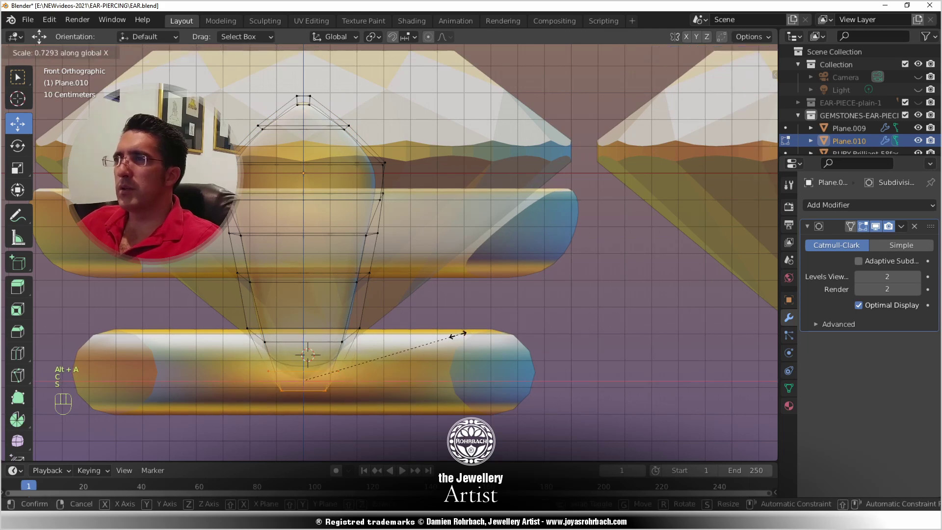
click(456, 335)
key(Tab)
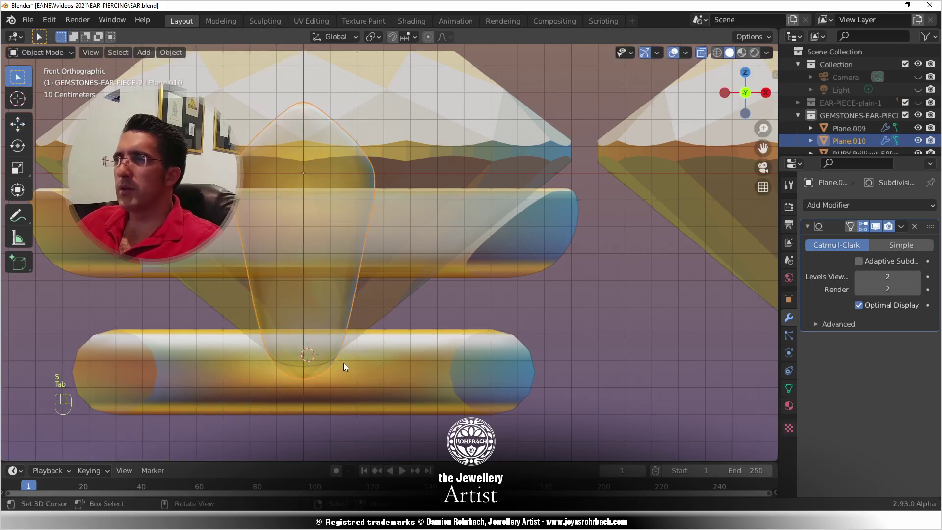
key(Tab)
key(alt+z)
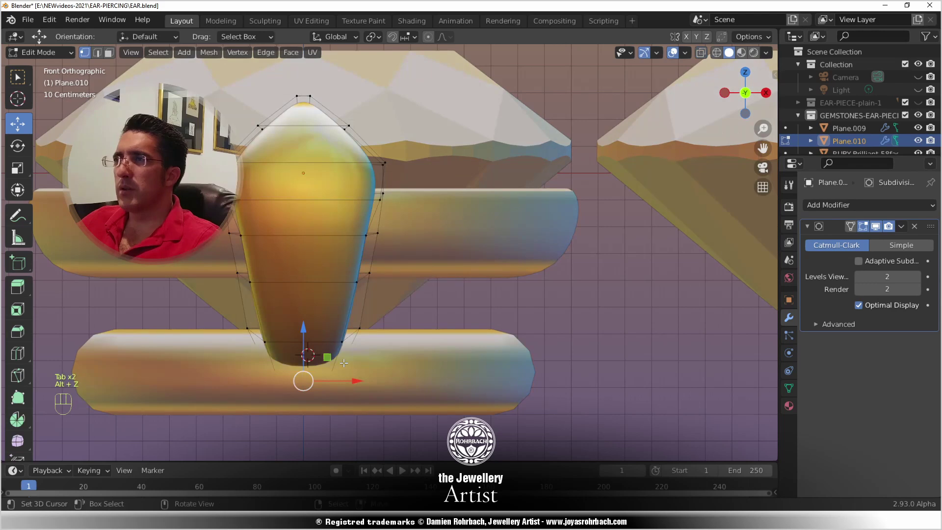
- Narrow the prong along X at the vertices level with the lower ring's top edge, and turn off see-through display
key(alt+z)
key(alt+a)
key(c)
drag(265, 332, 355, 329)
right_click(356, 330)
key(s)
key(x)
click(477, 307)
key(Tab)
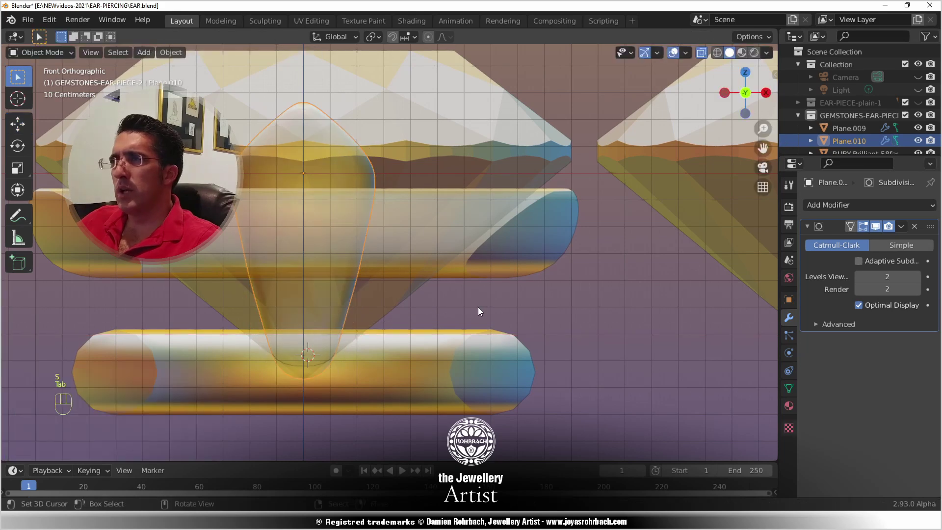
key(alt+z)
middle_drag(481, 313, 414, 284)
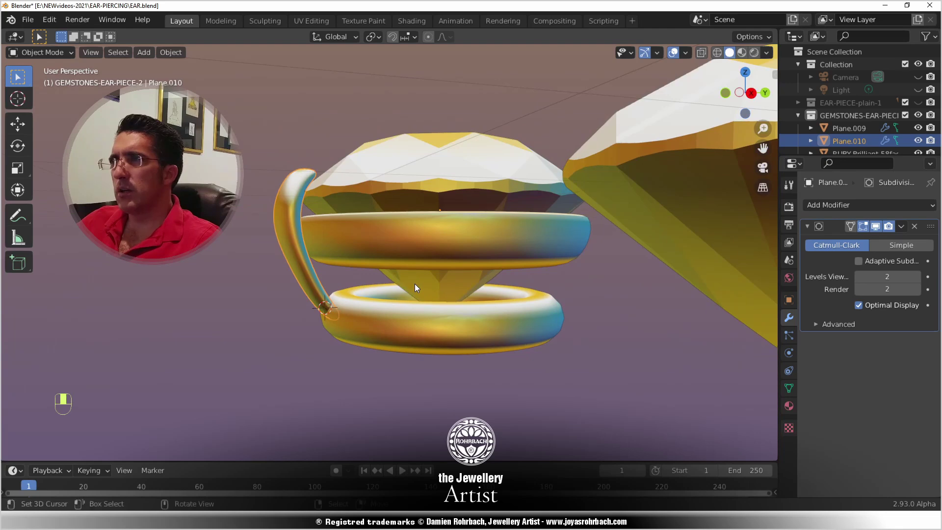
- In side view, move the outer vertices of the prong's lower stem about 0.075 m outward in -Y and 0.016 m down
key(Tab)
key(KP_3)
scroll(356, 278, up, 3)
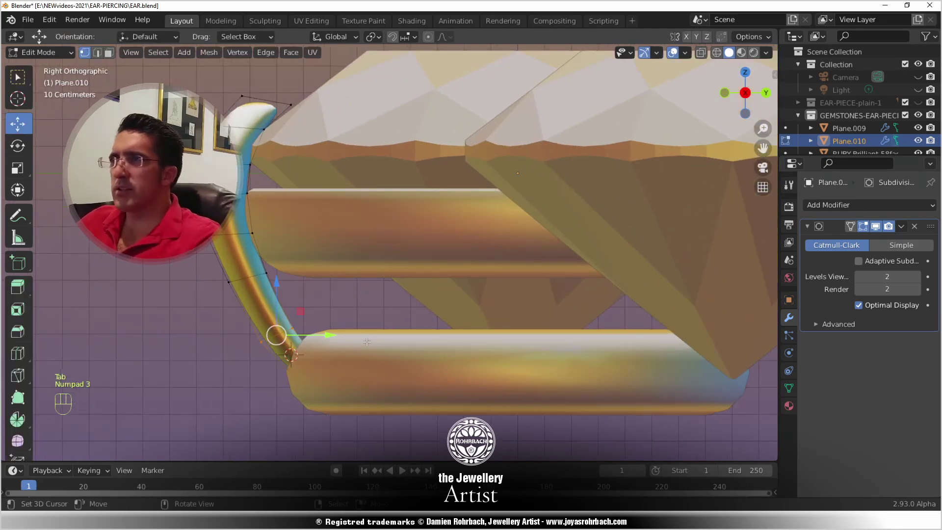
key(alt+a)
key(alt+z)
key(c)
scroll(303, 408, up, 3)
mouse_move(303, 408)
mouse_down()
mouse_move(242, 353)
mouse_move(244, 311)
mouse_move(218, 245)
mouse_move(244, 206)
mouse_up()
right_click(348, 170)
key(g)
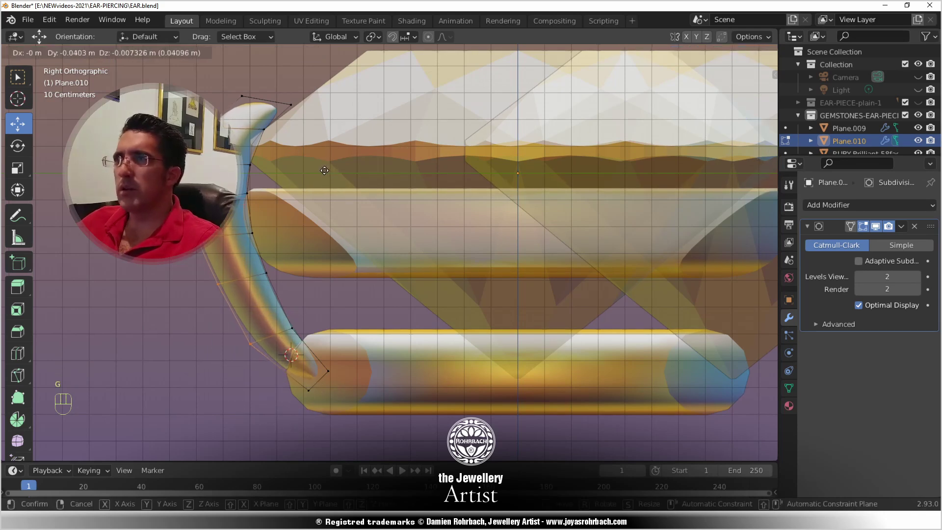
click(317, 172)
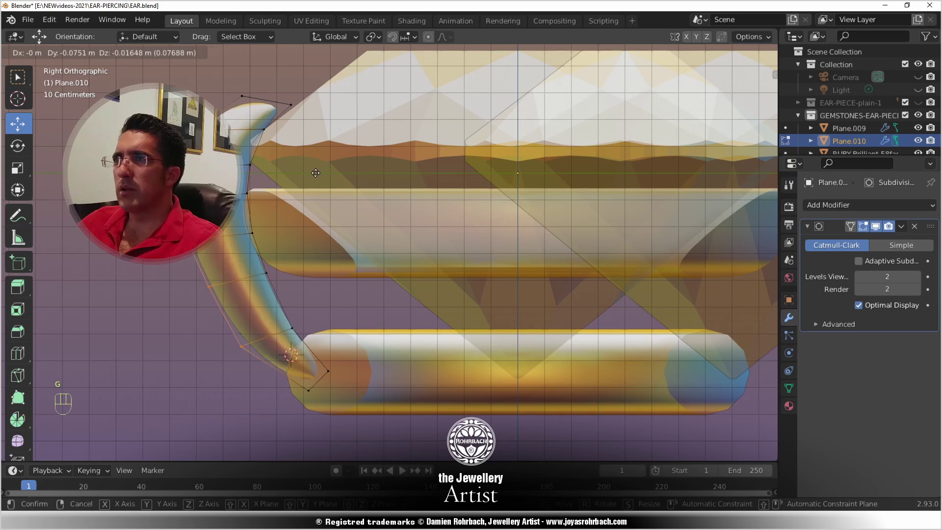
key(Tab)
key(Tab)
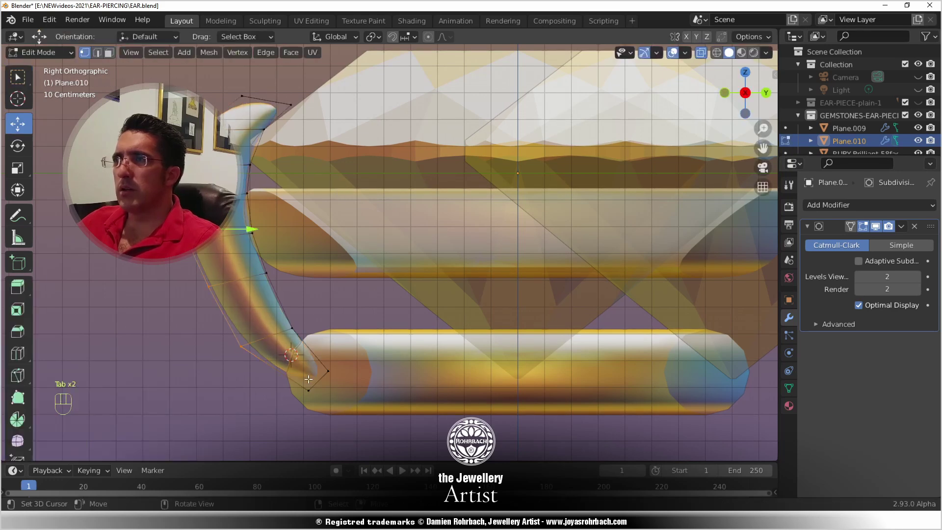
- Move the inner vertices at the prong's bottom end about 0.12 m along Y, further into the lower ring
key(alt+a)
key(c)
click(327, 370)
key(g)
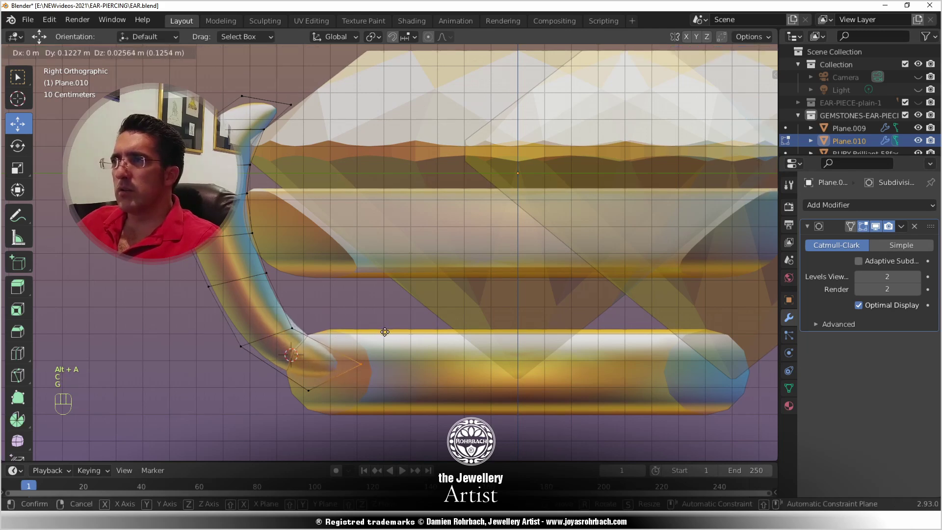
click(382, 334)
- Move the outer vertices at the prong's bottom end about 0.185 m down and 0.046 m along Y
key(alt+a)
key(c)
click(308, 390)
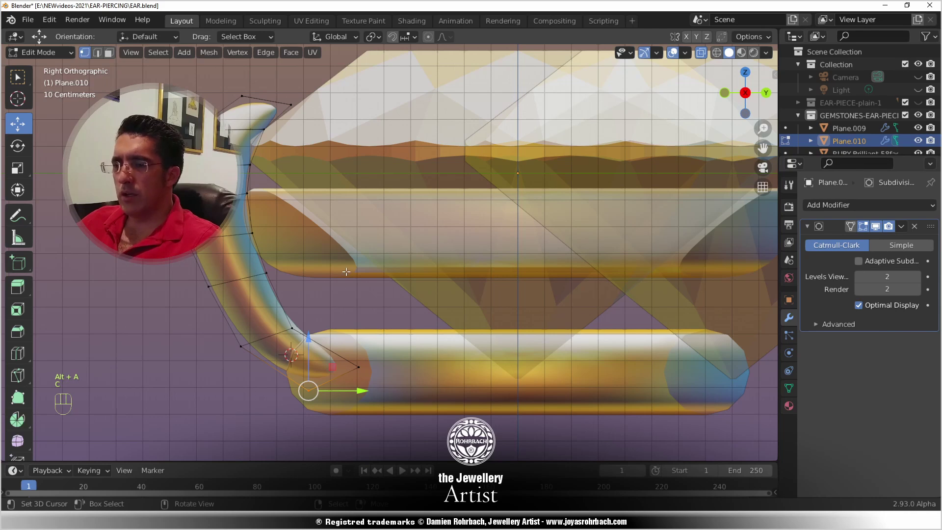
key(g)
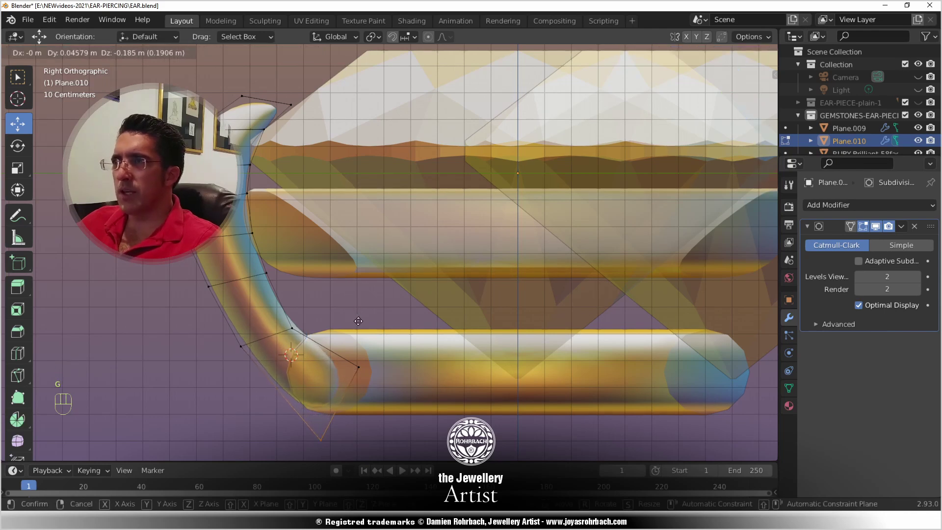
click(359, 321)
key(Tab)
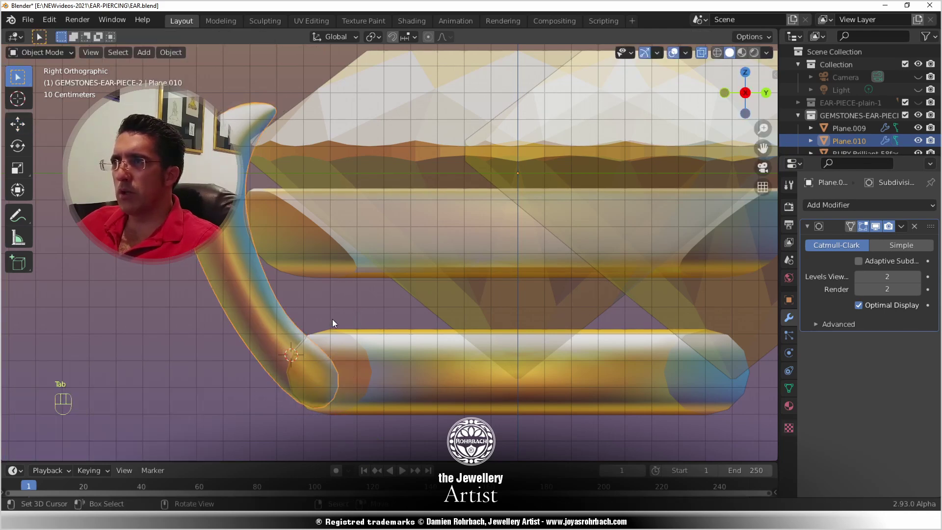
- Turn off see-through display, raise the prong's bottom outer vertices slightly along Z, and save the file from top view
key(alt+z)
middle_drag(325, 312, 412, 217)
scroll(288, 234, up, 4)
key(Tab)
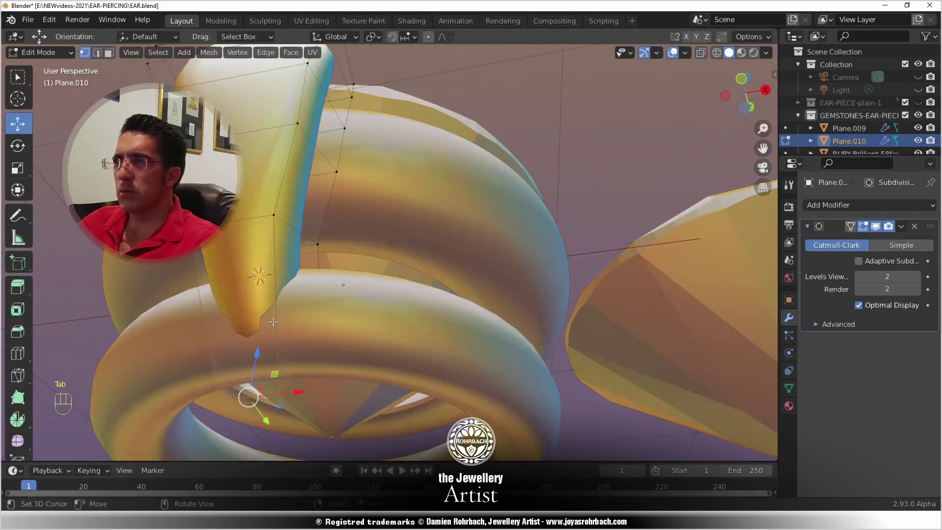
drag(259, 375, 258, 351)
middle_drag(258, 352, 400, 283)
key(Tab)
key(KP_7)
scroll(407, 292, down, 3)
key(ctrl+s)
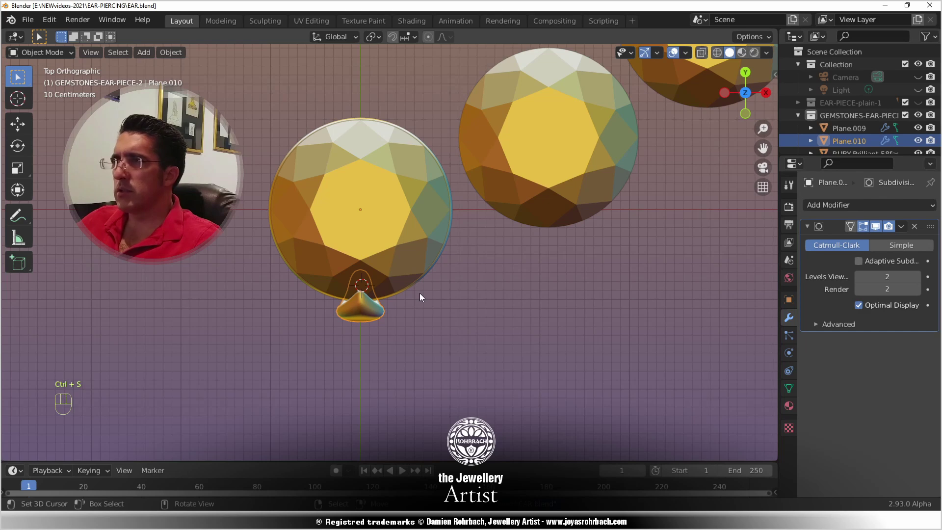
- Show the transform values and rotate the prong 135° around Z in top view
key(n)
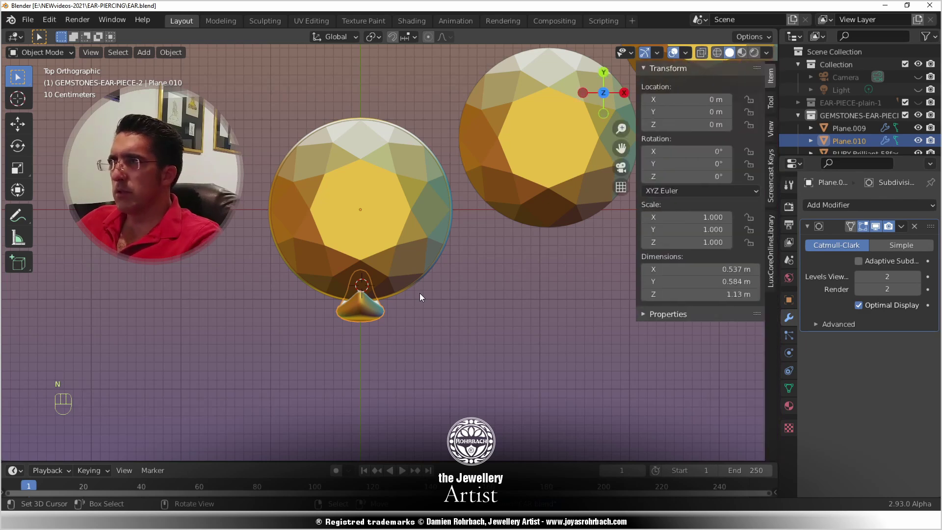
key(r)
click(303, 199)
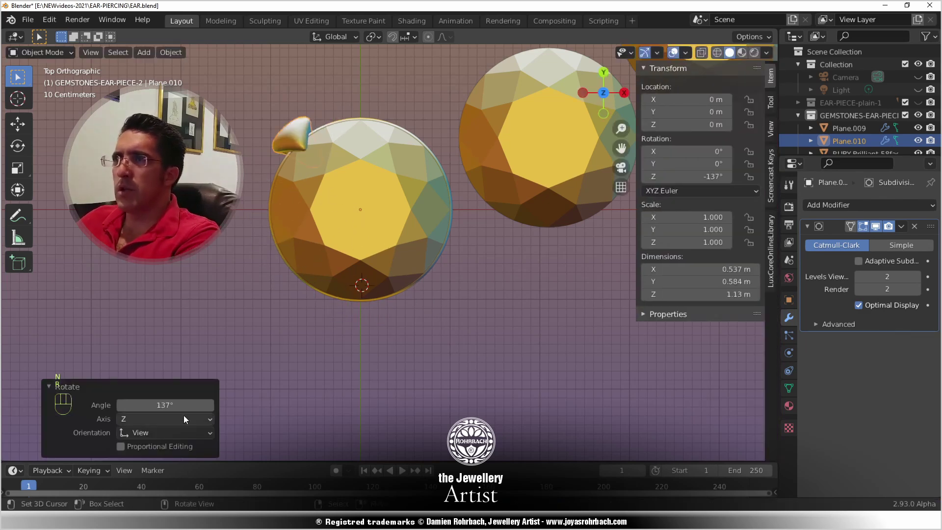
- Duplicate the prong in place and set the copy's Z rotation to 45°
key(shift+d)
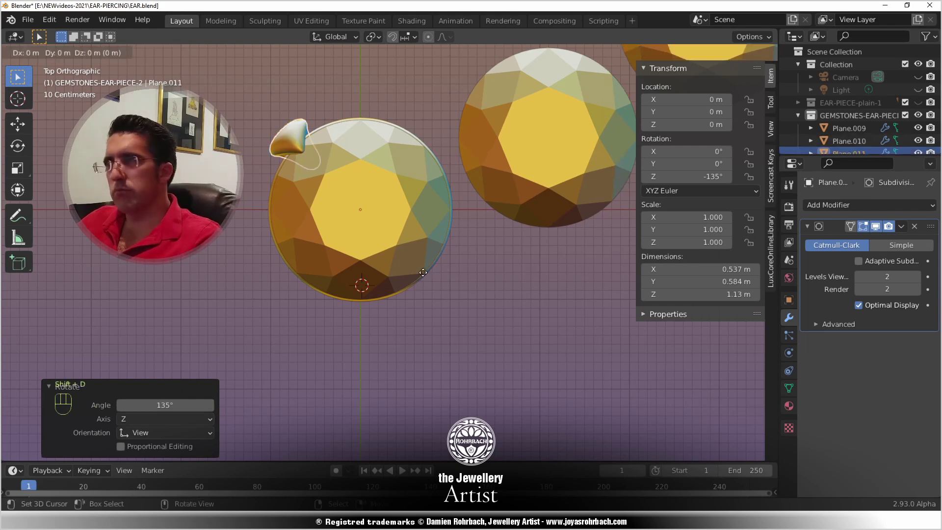
right_click(421, 269)
click(665, 177)
text(45)
key(Return)
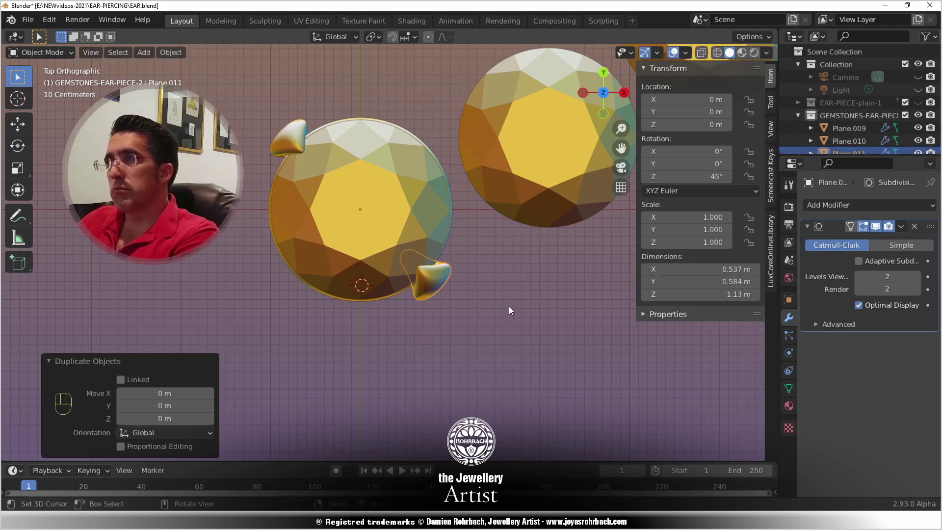
- Select both prongs, duplicate them in place, and rotate the copies -90° around Z
shift+right_click(284, 151)
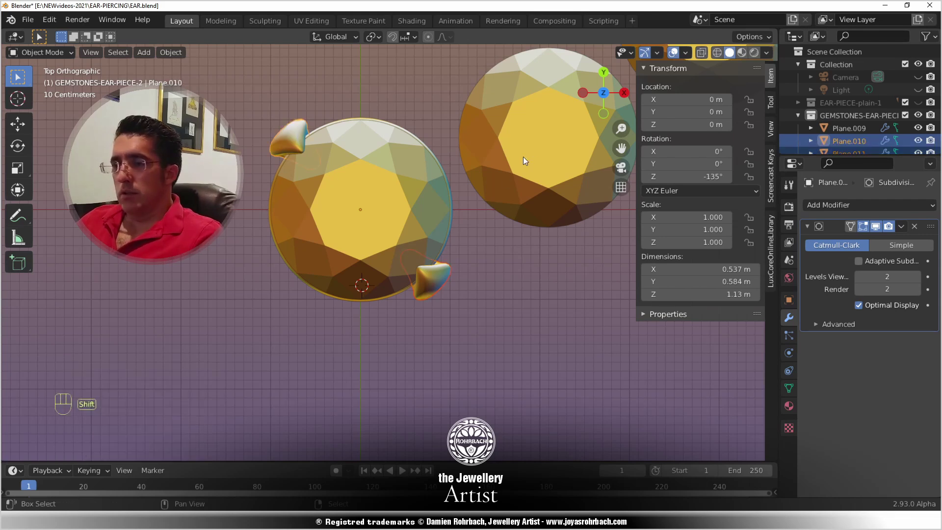
key(shift+d)
key(r)
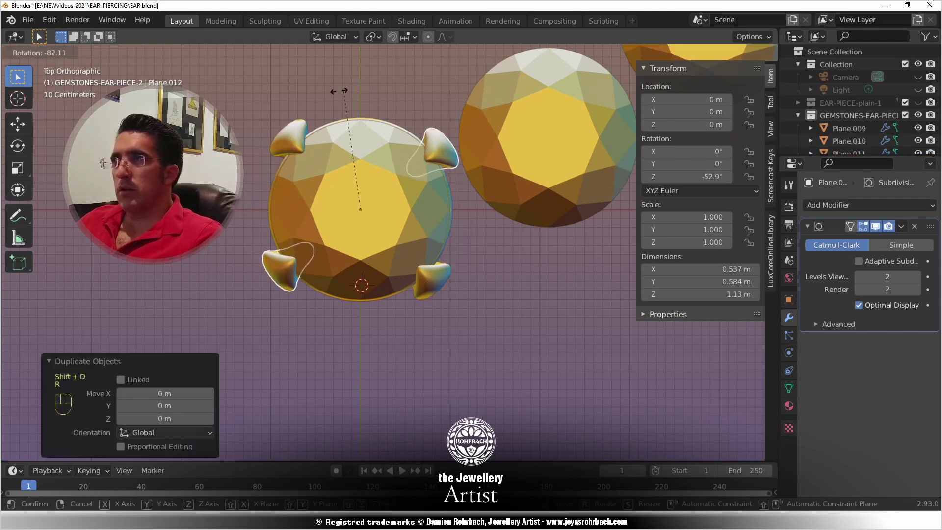
click(330, 88)
click(164, 404)
text(-90)
key(Return)
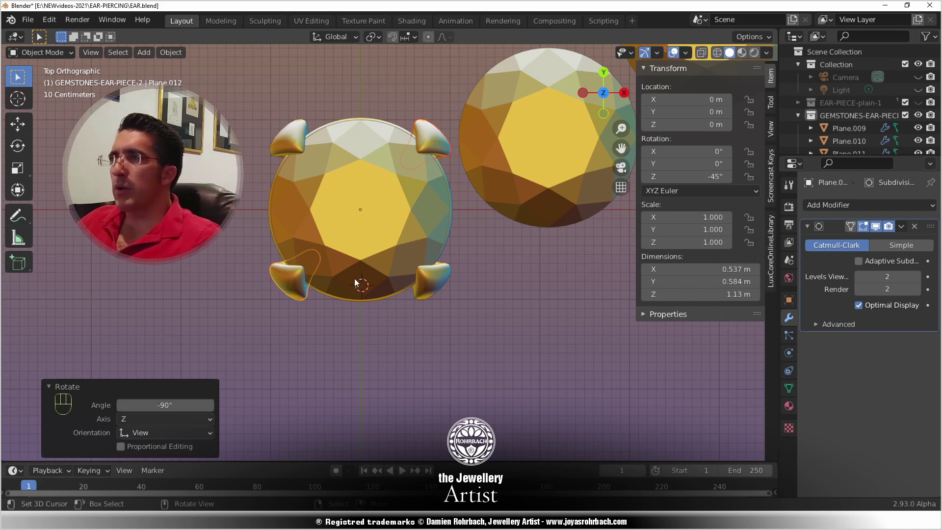
- Link the object data of all four prongs, test the link in Edit Mode, and save the file
click(283, 272)
shift+click(421, 286)
shift+click(439, 139)
shift+click(306, 139)
key(ctrl+s)
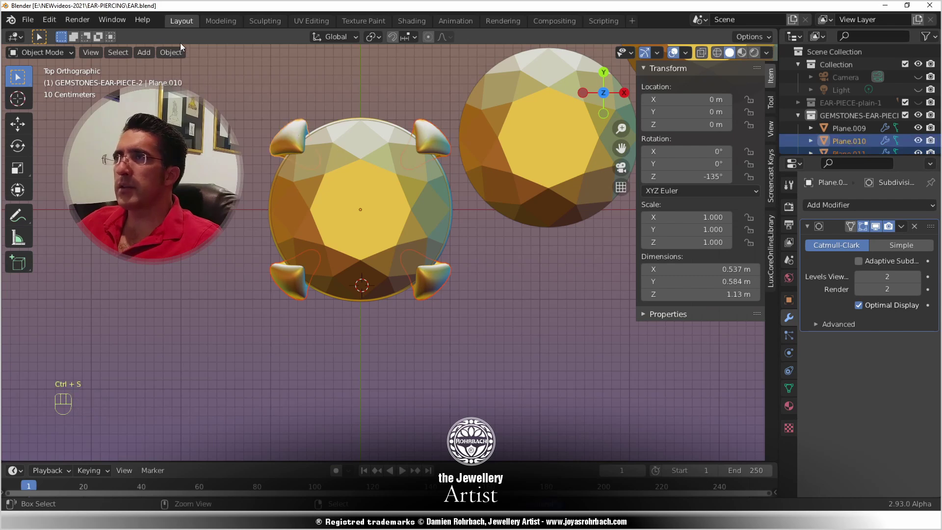
click(171, 52)
mouse_move(194, 332)
mouse_move(211, 287)
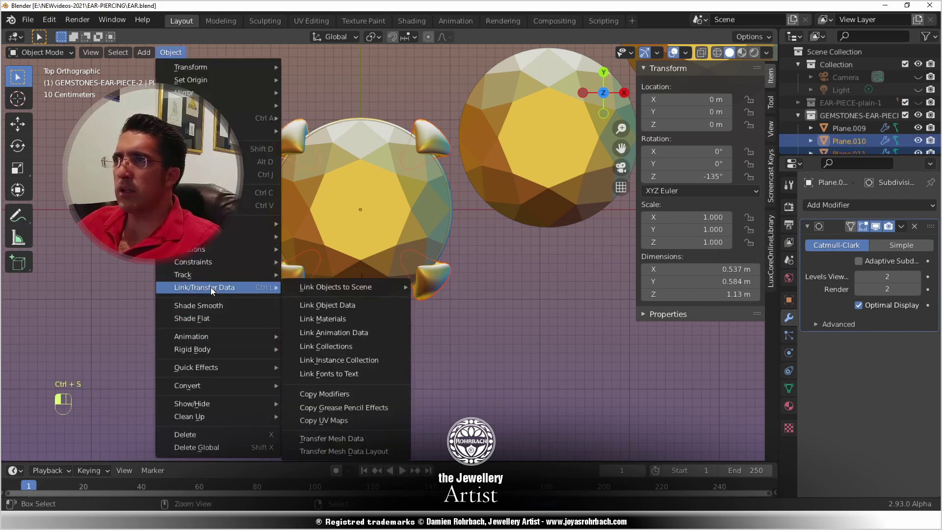
click(326, 305)
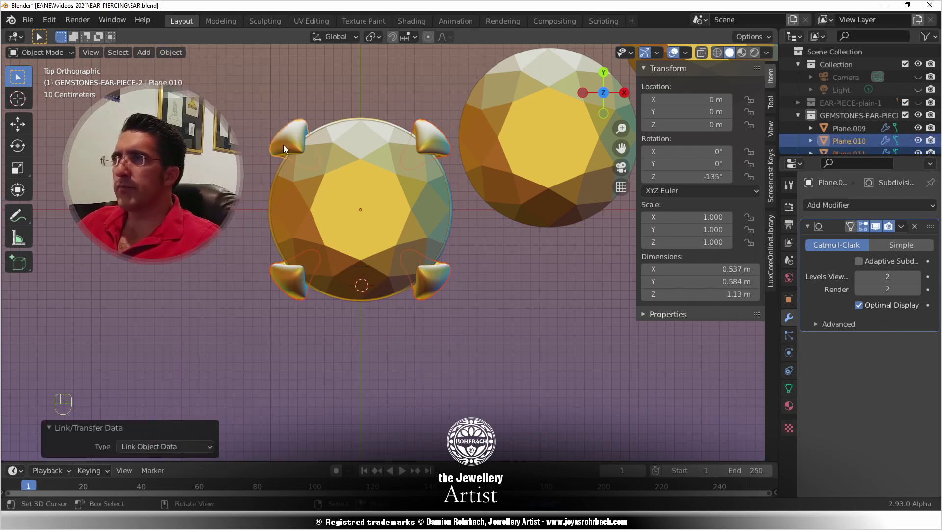
key(Tab)
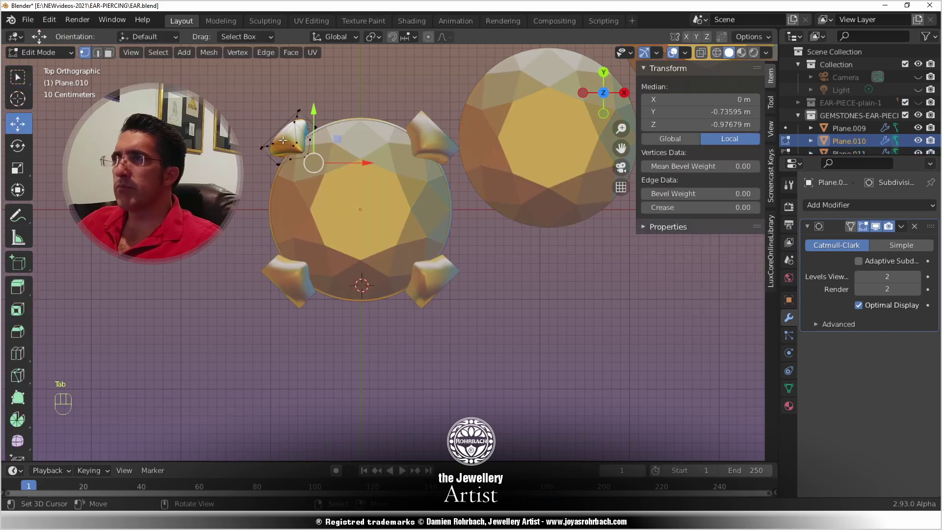
key(Tab)
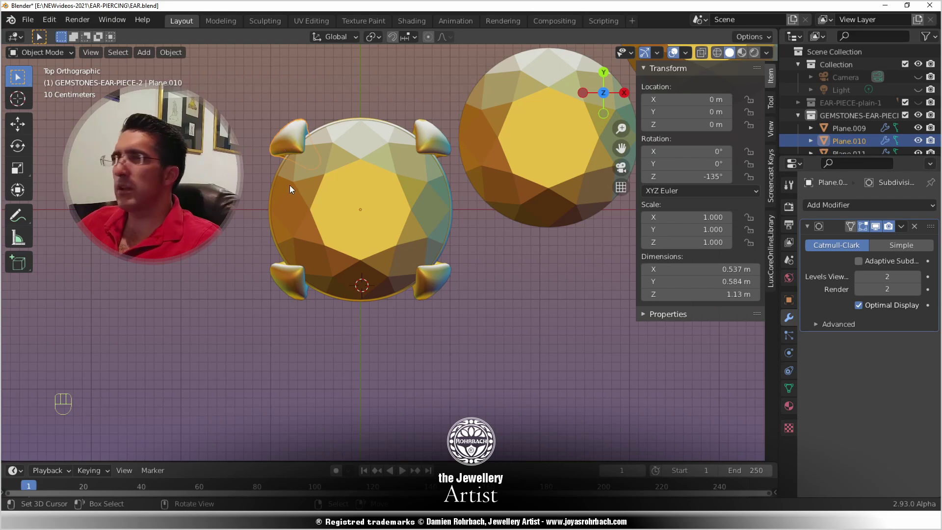
key(ctrl+s)
- Select both rings and all four prongs, convert them to meshes, and join them into one object
middle_drag(331, 235, 370, 138)
scroll(380, 247, up, 4)
key(KP_7)
click(358, 228)
click(364, 276)
shift+click(435, 204)
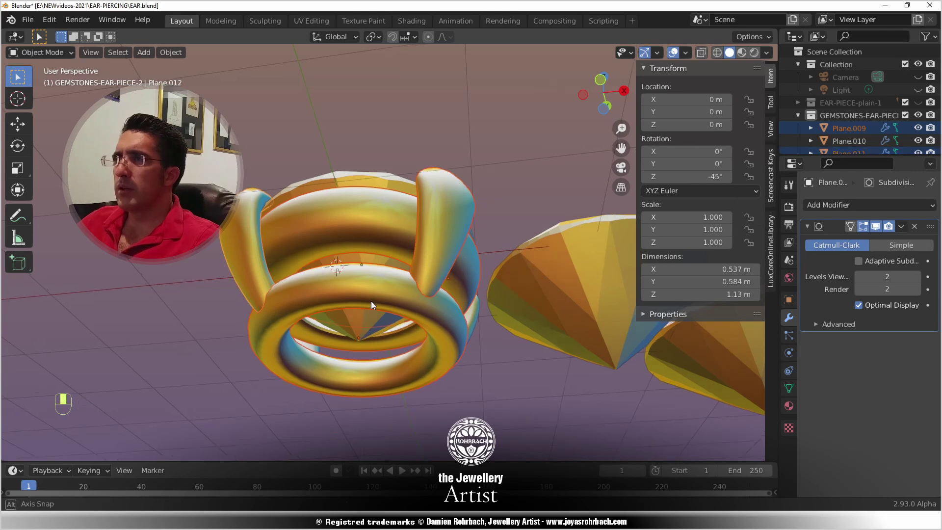
middle_drag(366, 325, 366, 263)
shift+click(478, 387)
shift+click(458, 280)
key(alt+c)
click(458, 279)
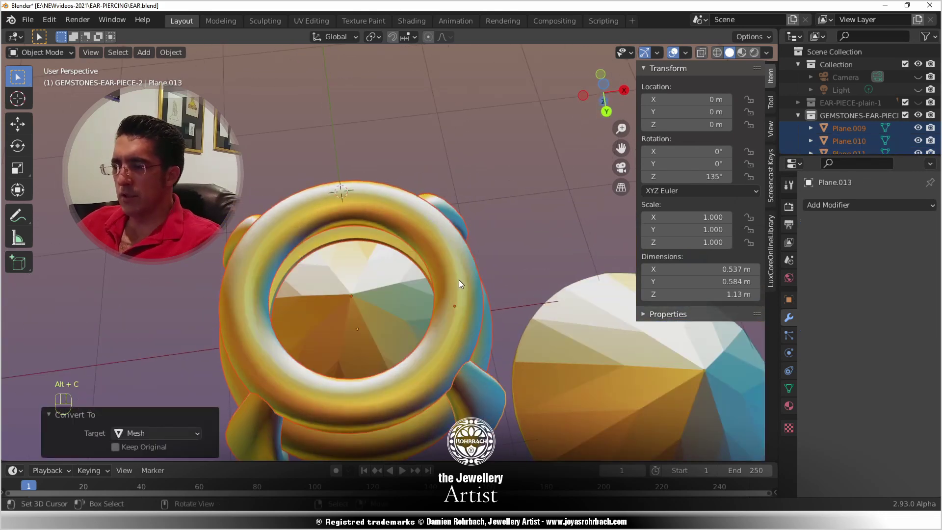
key(ctrl+j)
- Try to fit a duplicate of the joined metal setting around the second gem in top view
key(KP_5)
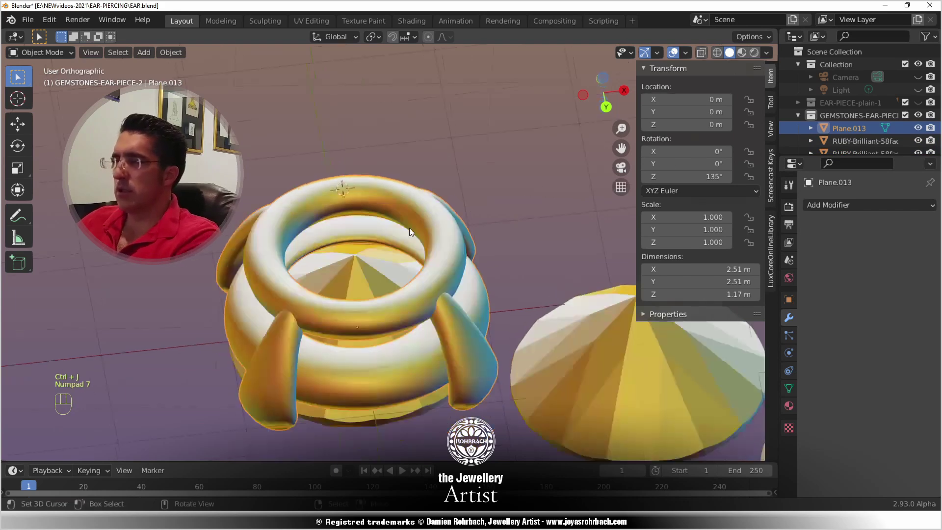
scroll(434, 223, down, 2)
shift+middle_drag(440, 231, 209, 306)
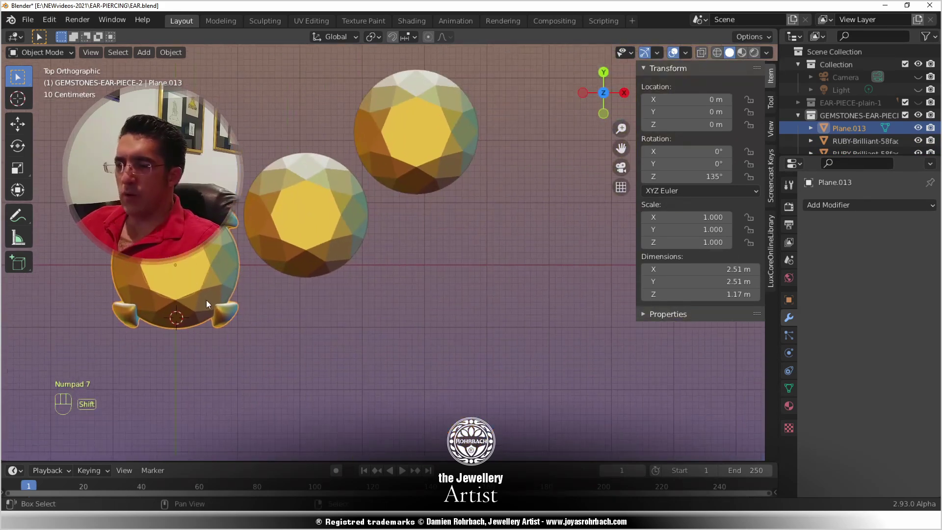
key(shift+d)
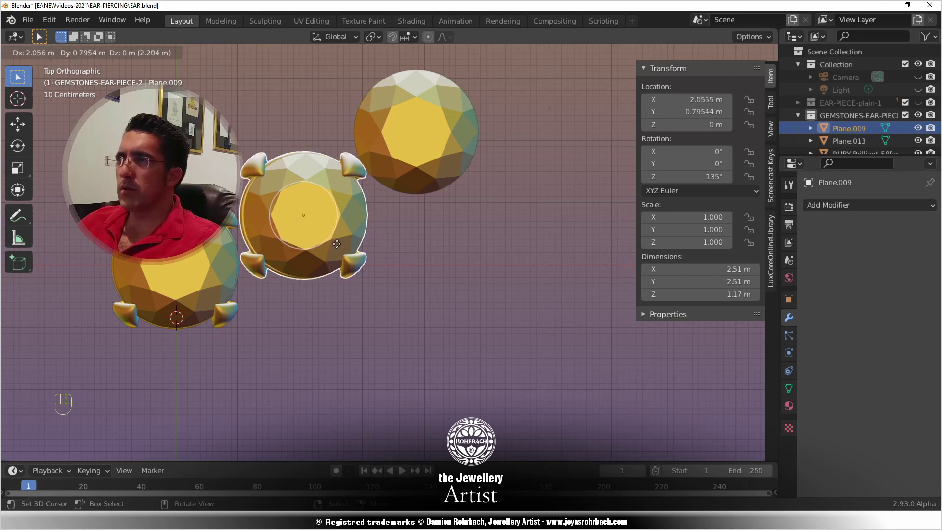
click(337, 243)
key(Delete)
- Delete the two loose gems that have no metal setting
click(360, 224)
key(Delete)
click(460, 144)
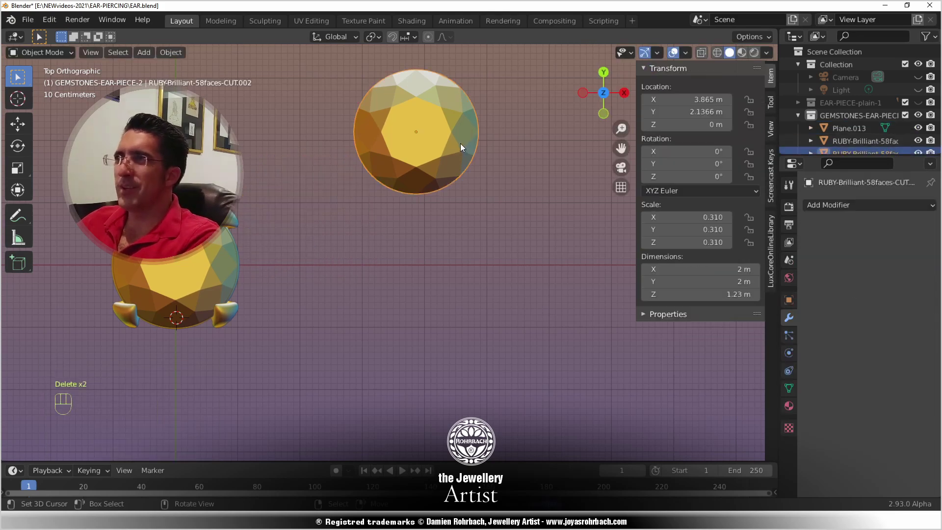
key(Delete)
- Duplicate the setting with its gem to about X 2.21 m, Y 0.61 m, rotating the copy about -31° around Z
click(230, 220)
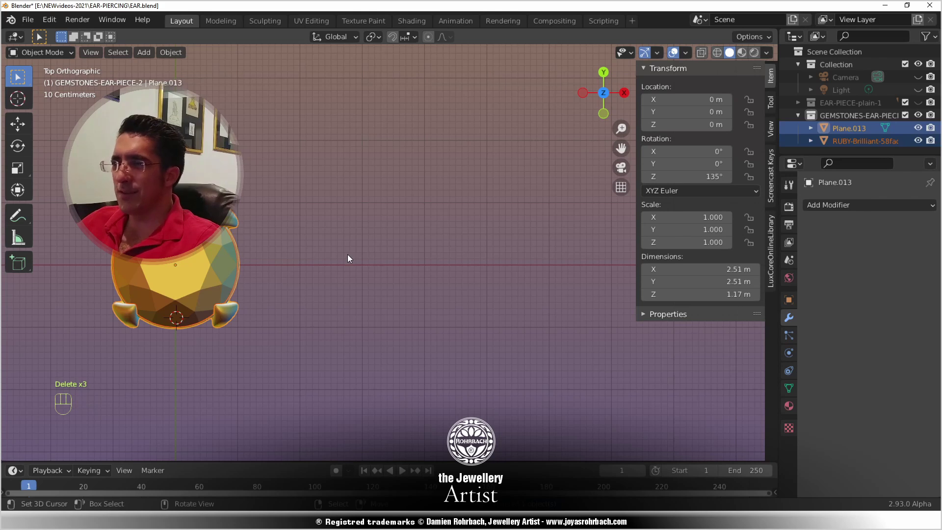
key(shift+d)
click(454, 238)
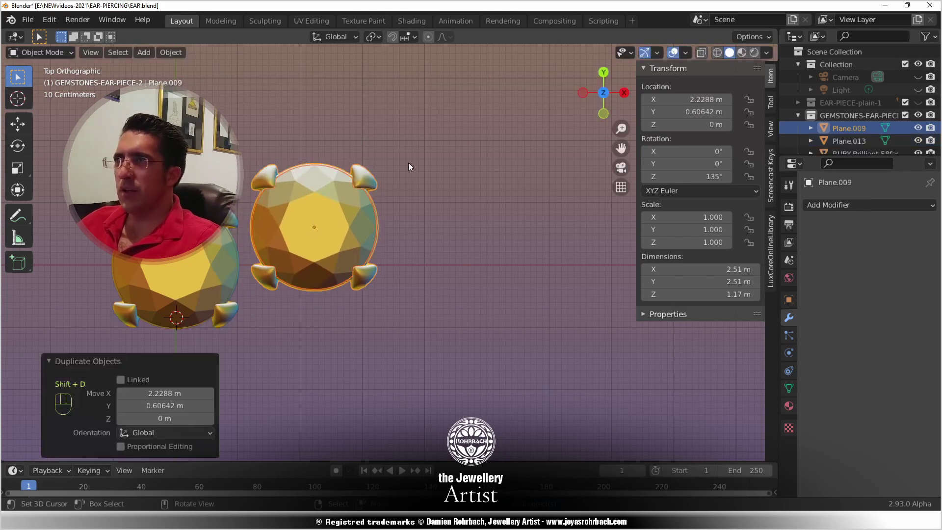
key(r)
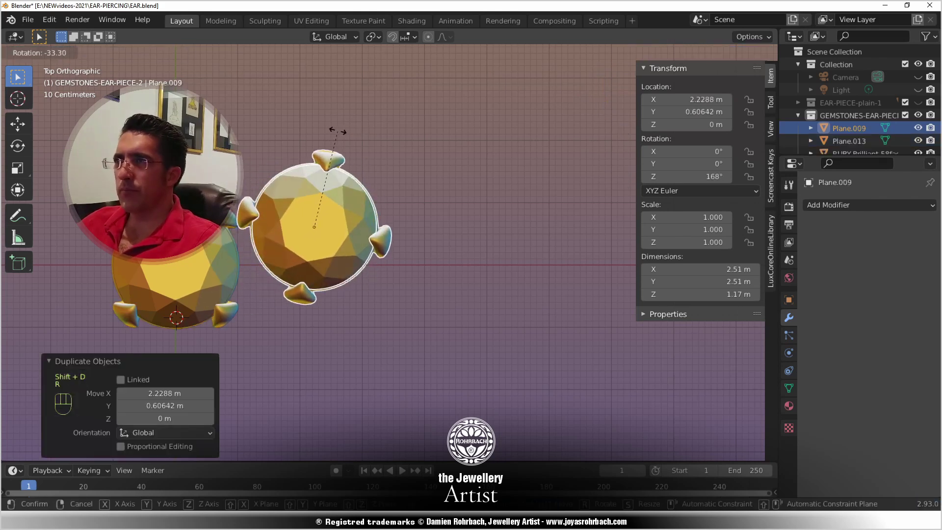
click(342, 132)
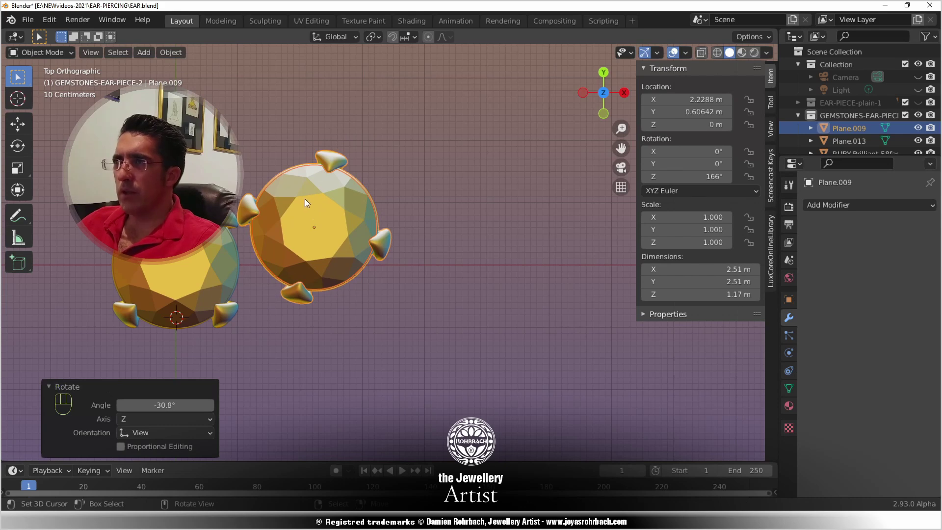
key(g)
click(305, 209)
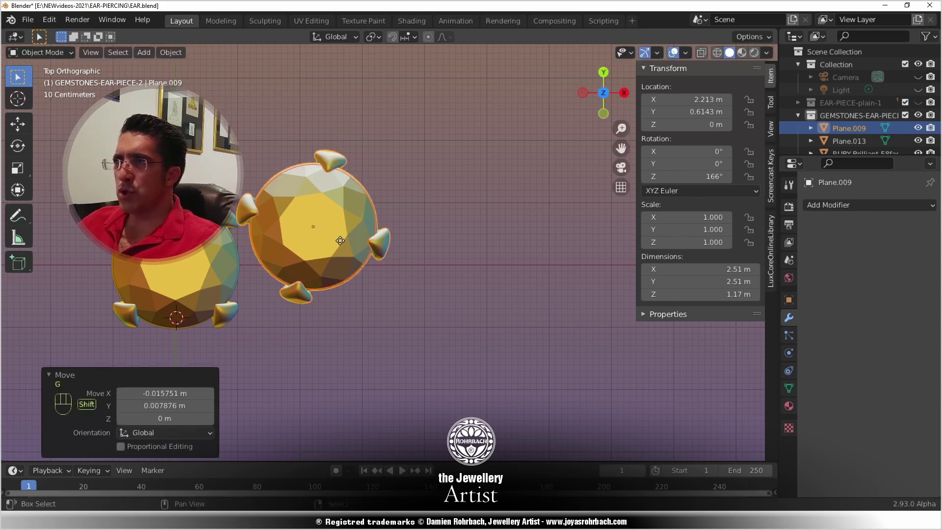
- Duplicate the second setting with its gem to about X 3.79 m, Y 2.29 m, rotating the copy about -34.3° around Z
key(shift+d)
key(r)
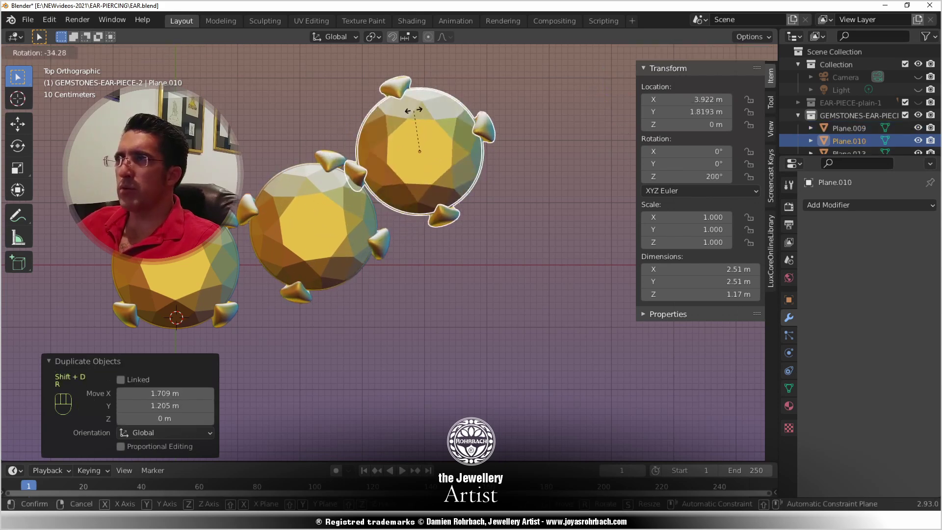
click(410, 110)
key(g)
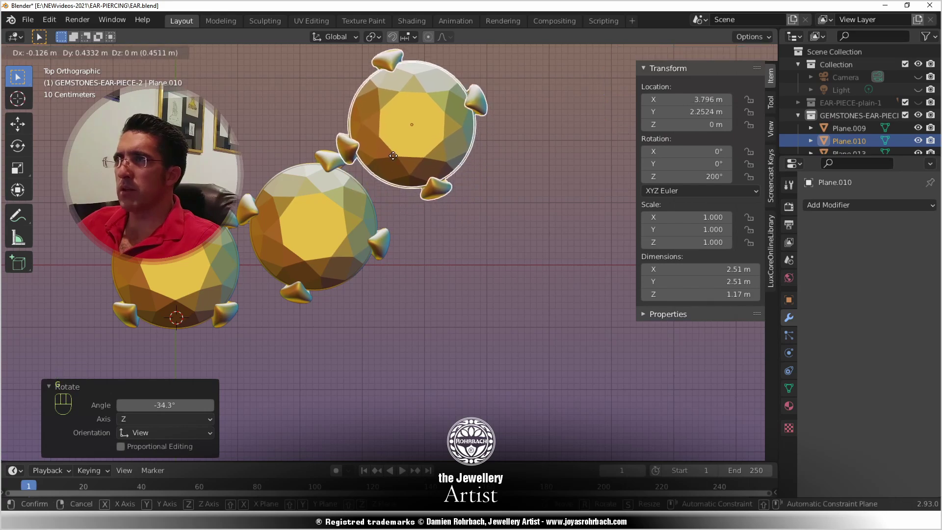
click(393, 153)
scroll(391, 247, down, 5)
middle_drag(391, 247, 371, 319)
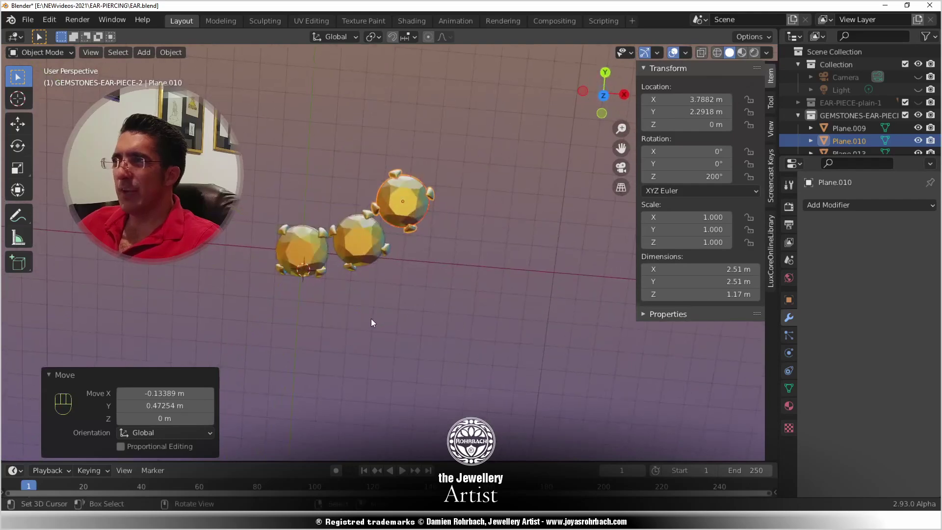
scroll(371, 319, up, 5)
key(KP_7)
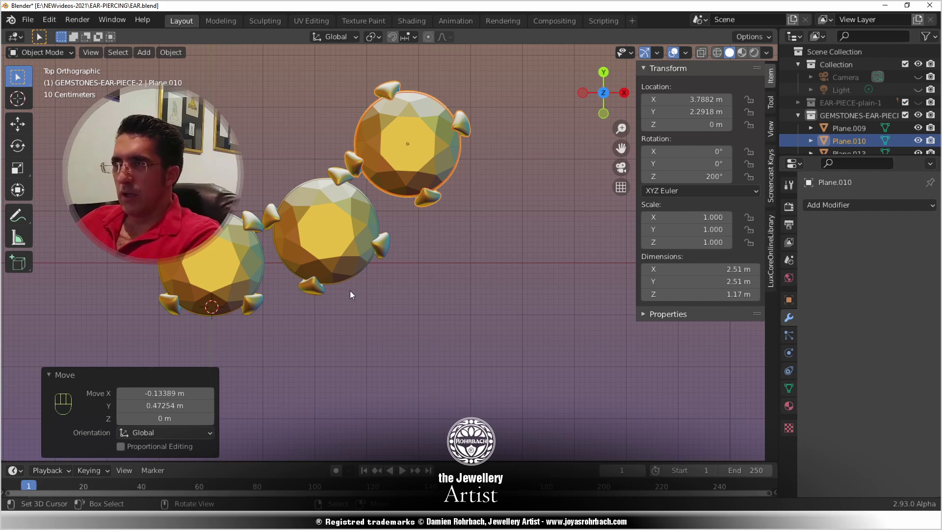
- Create a new material named GOLD on the central metal setting and save the file
right_click(255, 303)
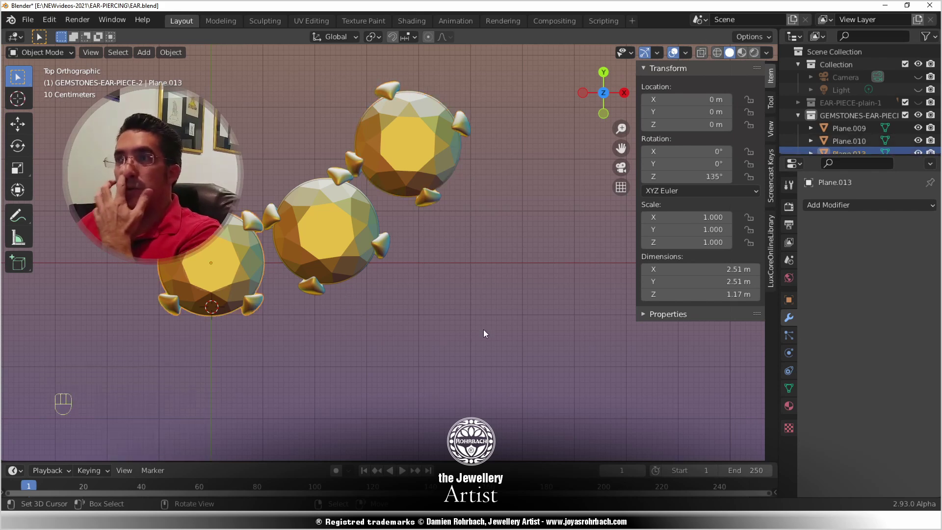
click(788, 406)
click(829, 246)
click(825, 246)
text(GOLD)
key(Return)
key(ctrl+s)
- Assign the existing GOLD material to the second and third metal settings and save the file
click(383, 240)
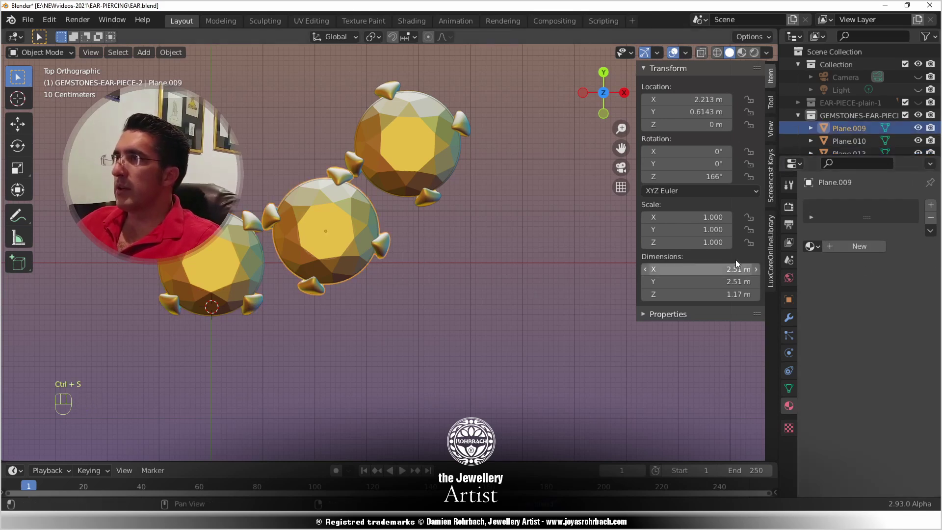
click(812, 246)
click(693, 266)
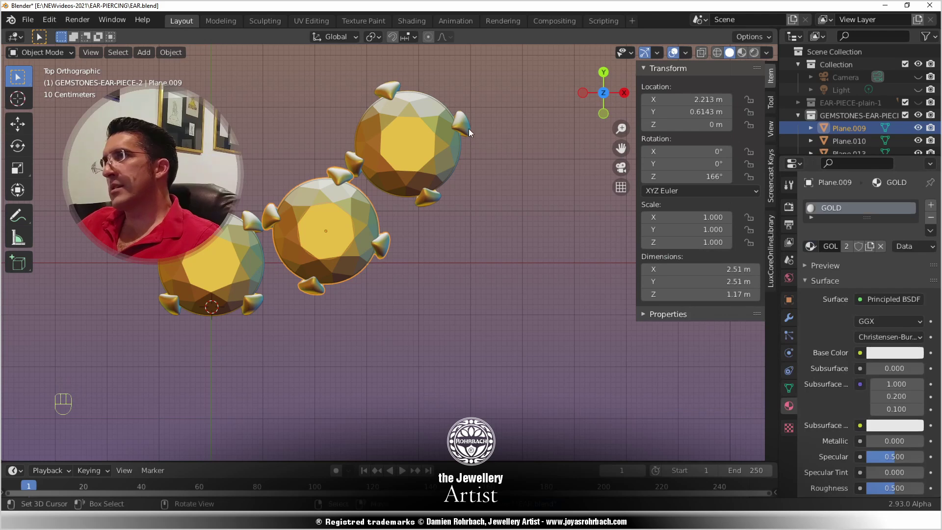
click(466, 130)
click(812, 246)
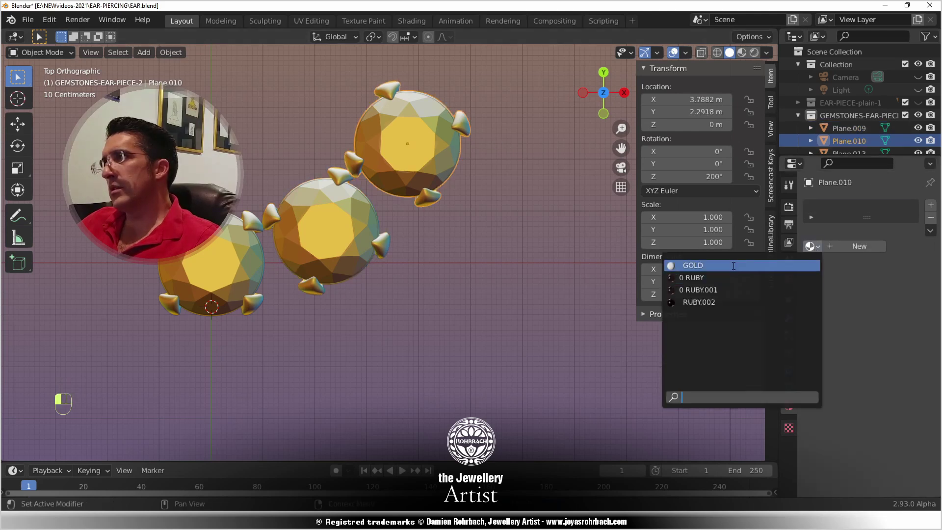
click(733, 265)
key(ctrl+s)
- Purge the unused data blocks from the file and save it
click(28, 19)
mouse_move(62, 235)
click(231, 234)
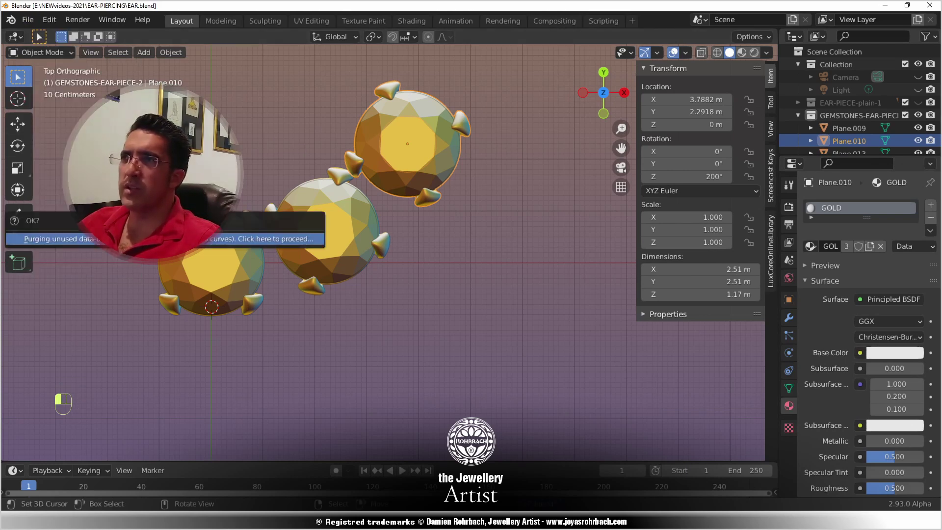
click(167, 238)
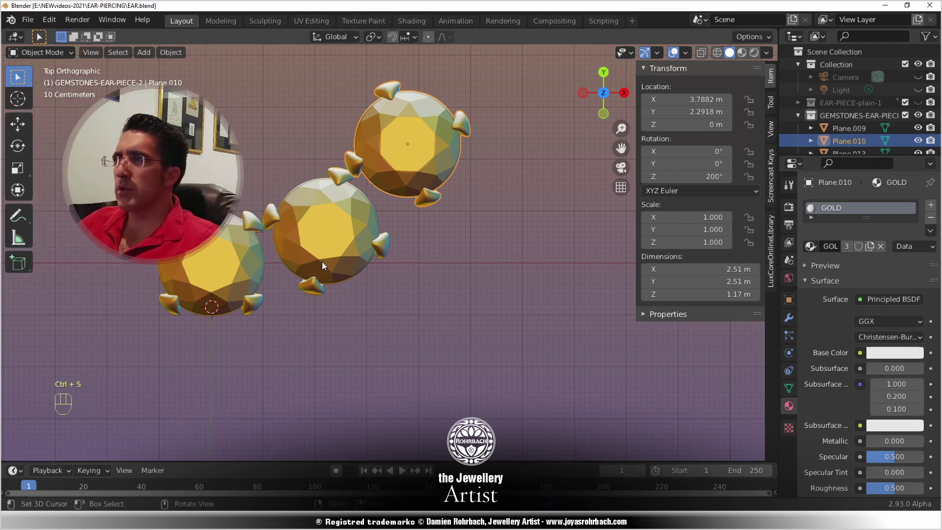
- Rename the material shared by the gems to RUBY and save the file
click(255, 221)
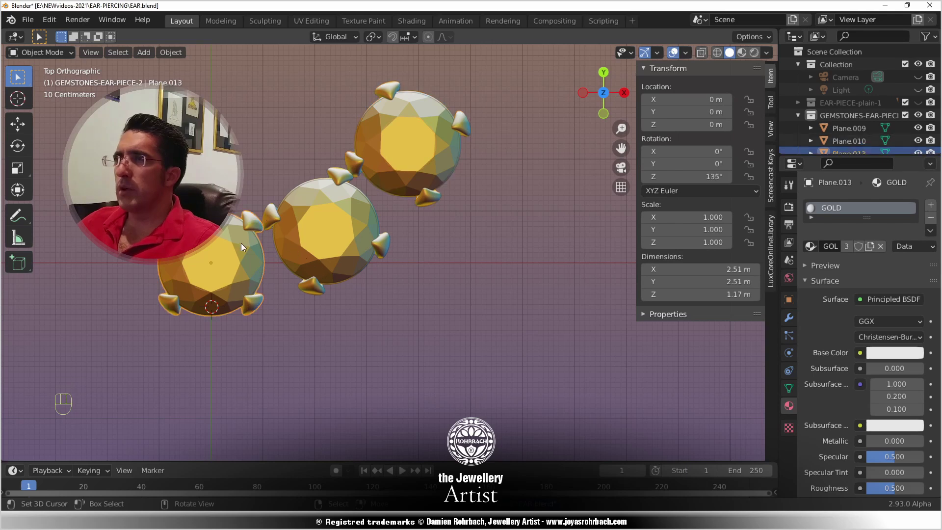
click(328, 238)
click(408, 160)
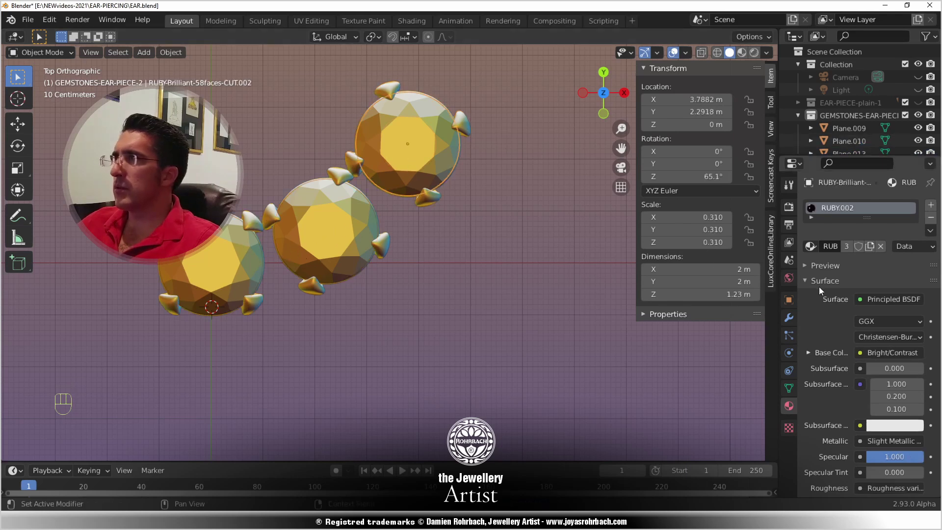
text(RU)
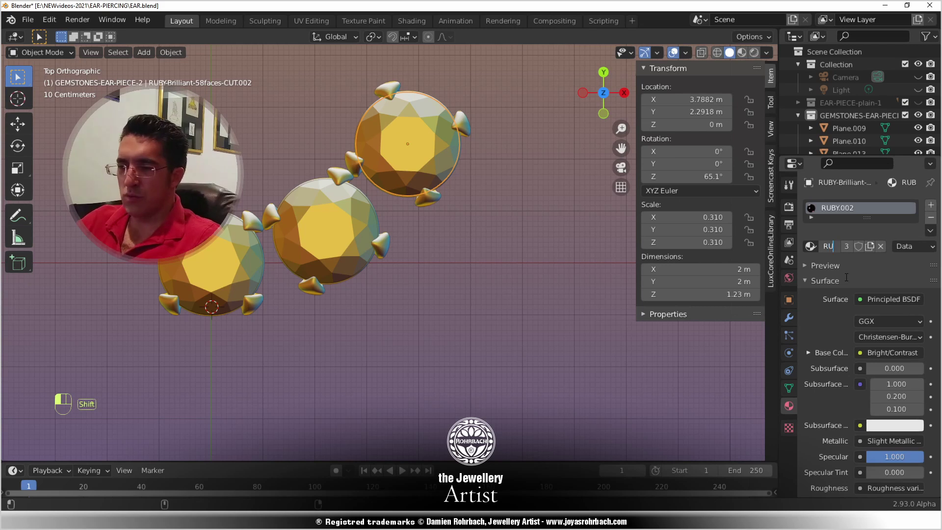
text(BY)
key(Return)
key(ctrl+s)
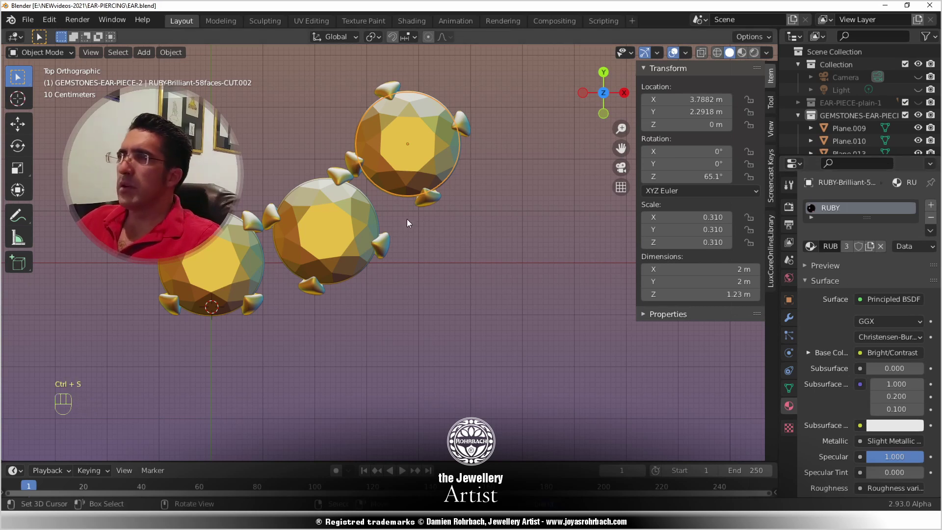
- Join the second and third metal settings with the second gem into one object
click(341, 214)
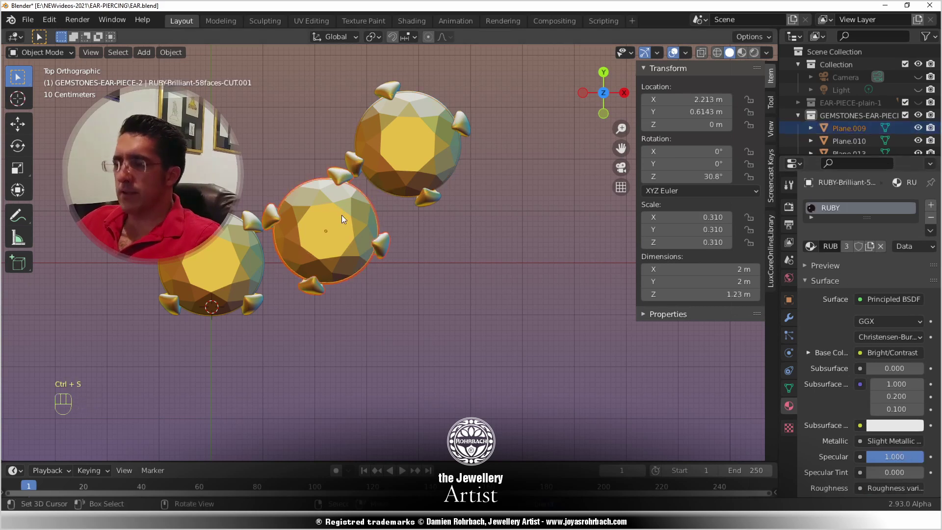
ctrl+click(396, 83)
key(ctrl+j)
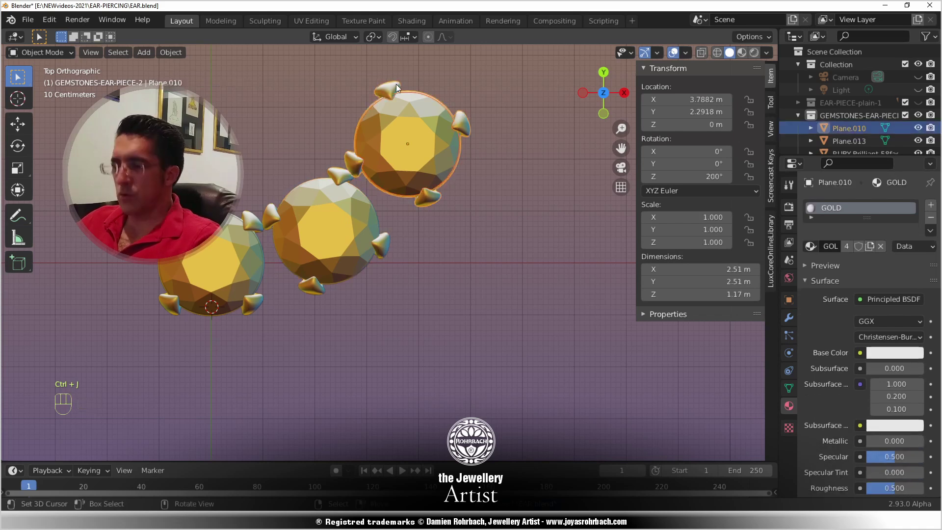
ctrl+click(348, 225)
key(ctrl+j)
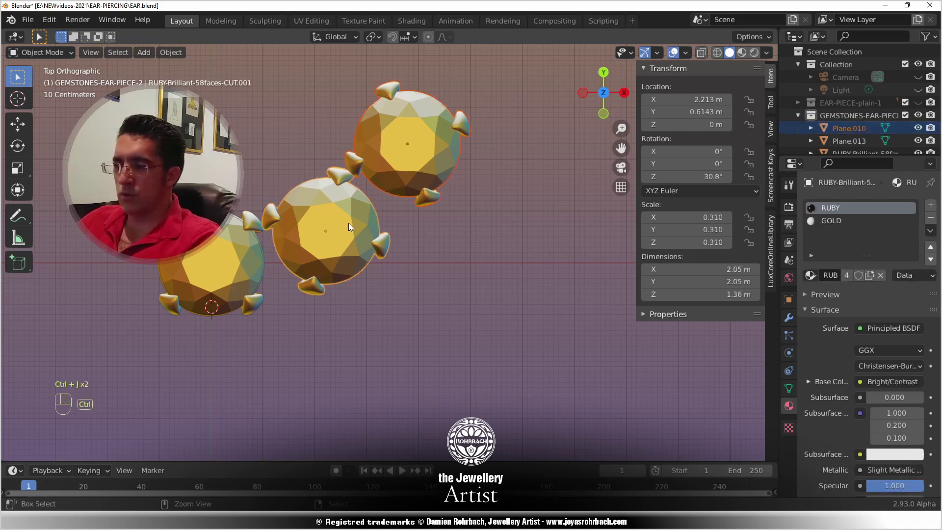
key(ctrl+j)
- Add a Mirror modifier on the X axis to the joined settings and try to pick a mirror object
click(788, 318)
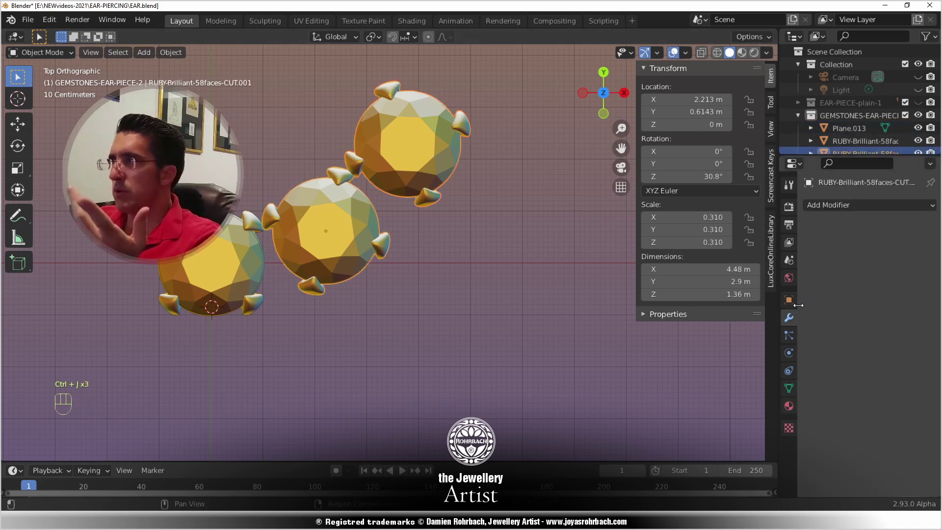
click(834, 205)
click(679, 351)
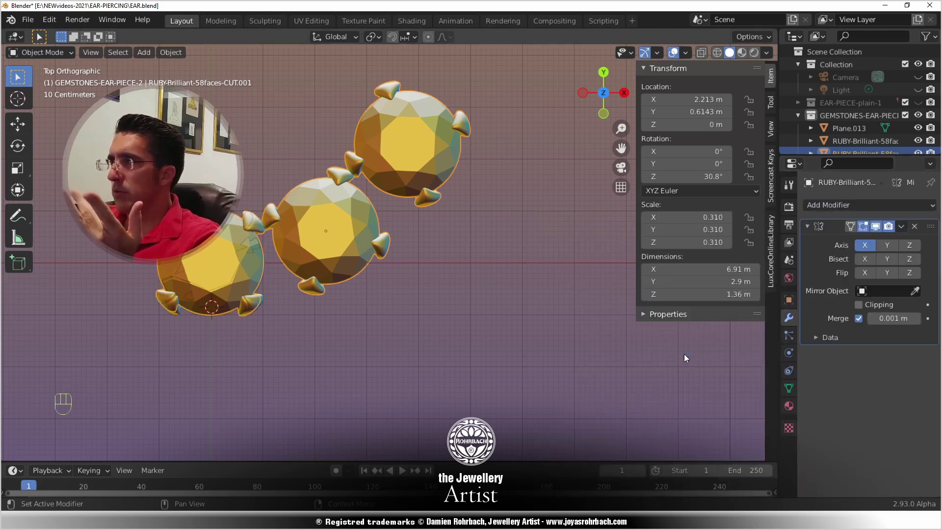
click(915, 293)
click(260, 221)
click(916, 293)
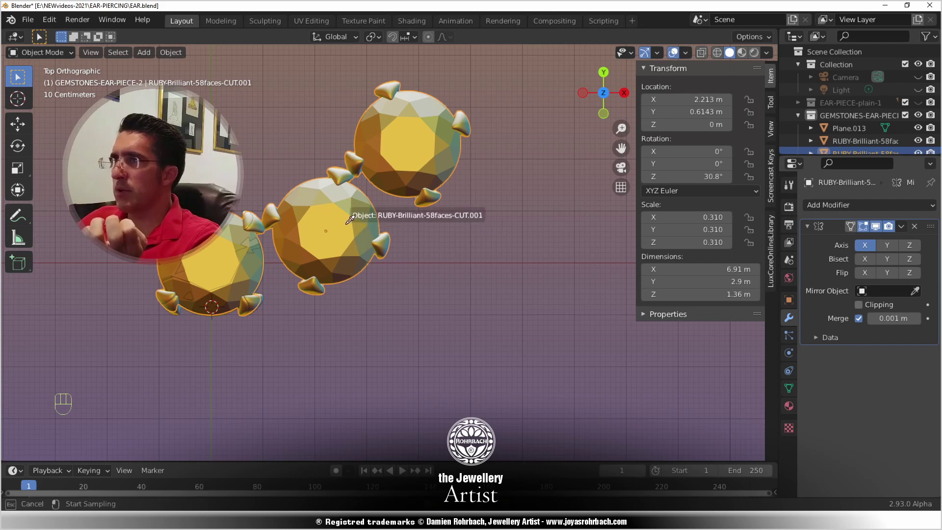
click(300, 221)
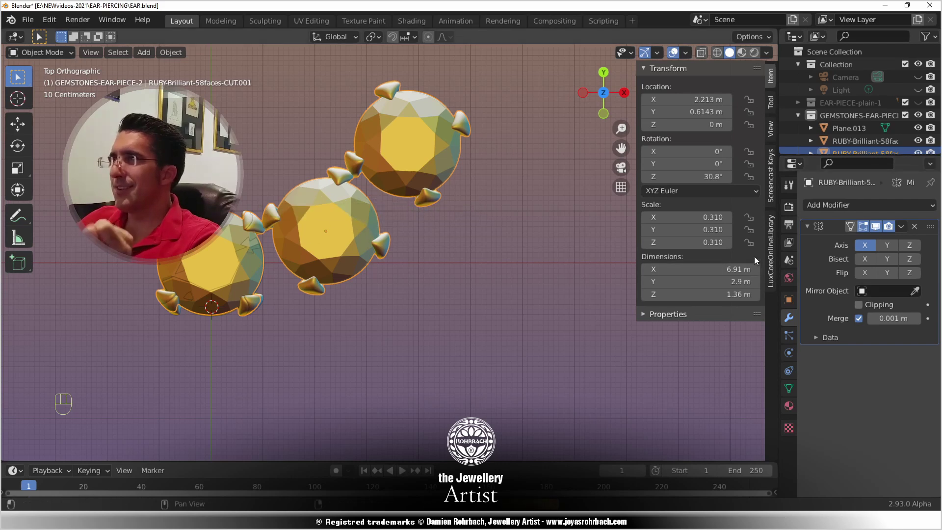
- Try mirroring the joined settings about the central metal setting, Plane.013, testing the X and Y axes
click(875, 227)
click(916, 292)
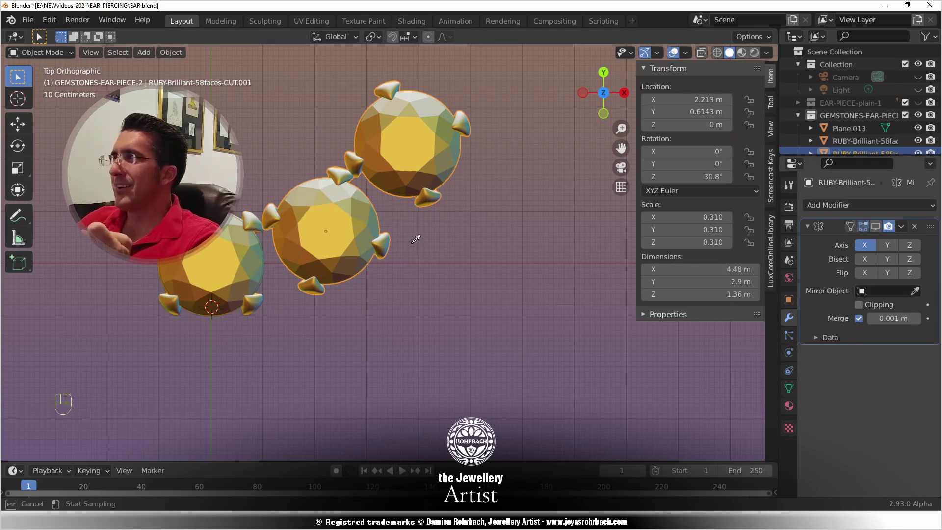
click(253, 232)
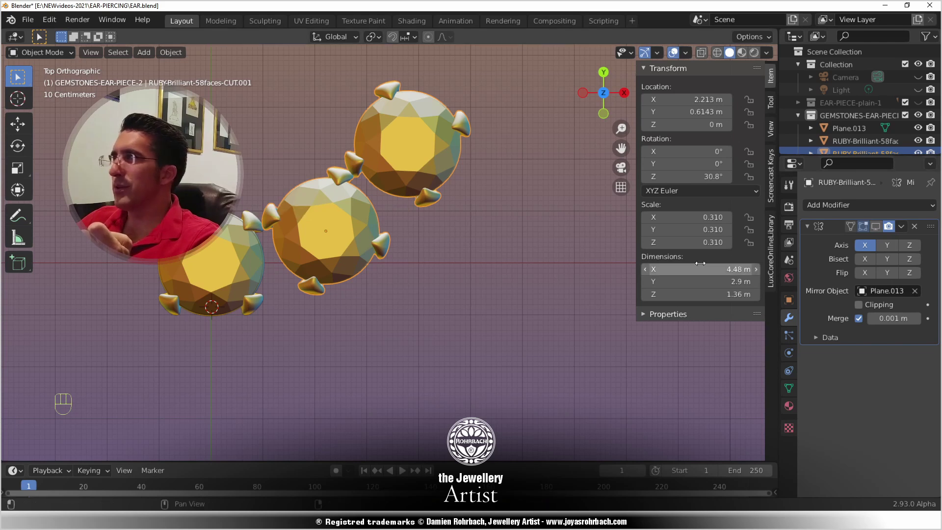
click(877, 227)
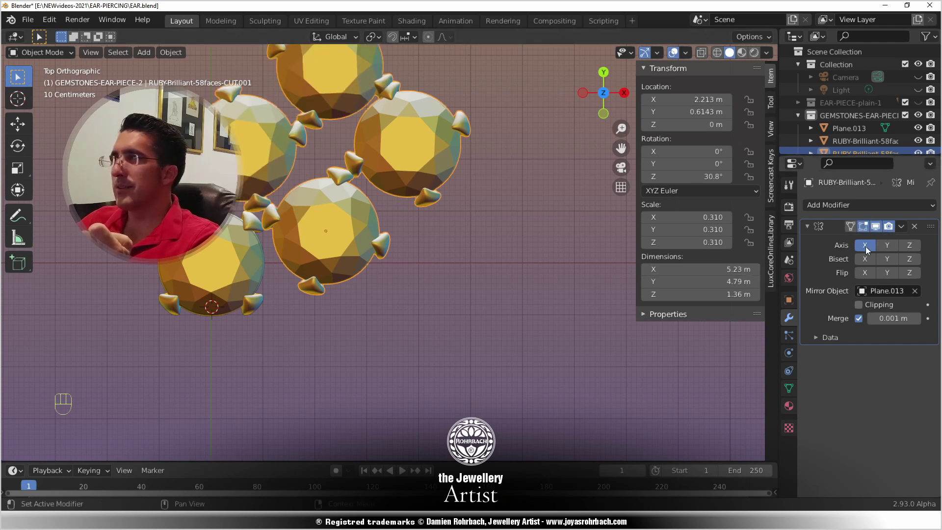
click(864, 245)
click(885, 244)
click(885, 244)
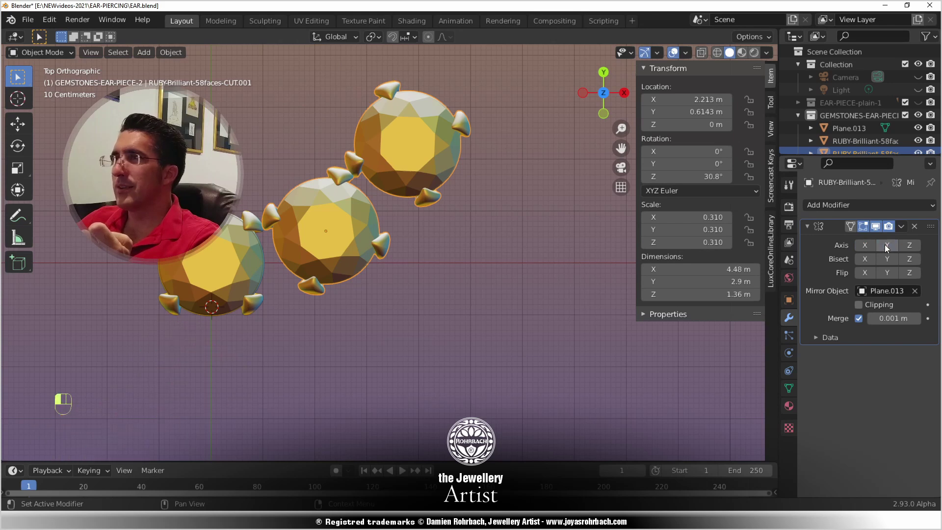
- Replace the mirror object with the central gem, mirror the joined settings on the X axis, and save the file
click(914, 291)
click(914, 291)
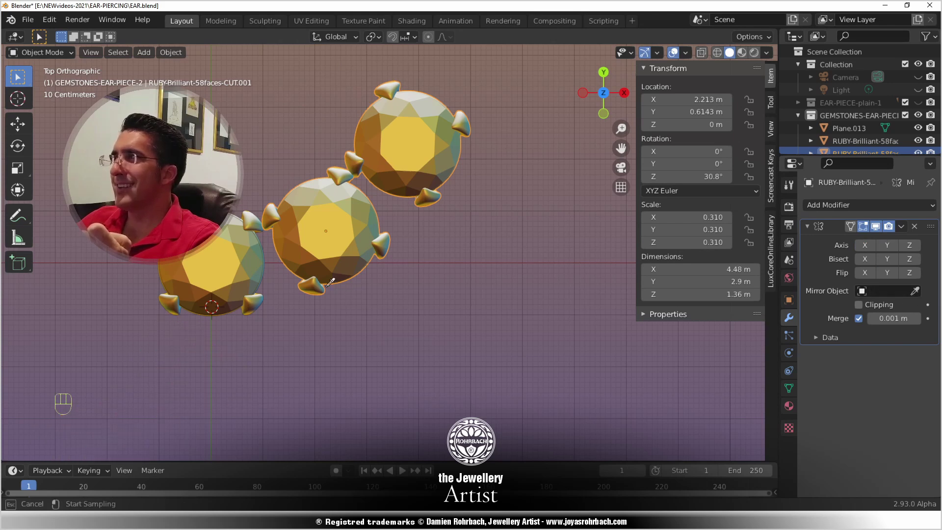
click(216, 255)
click(869, 246)
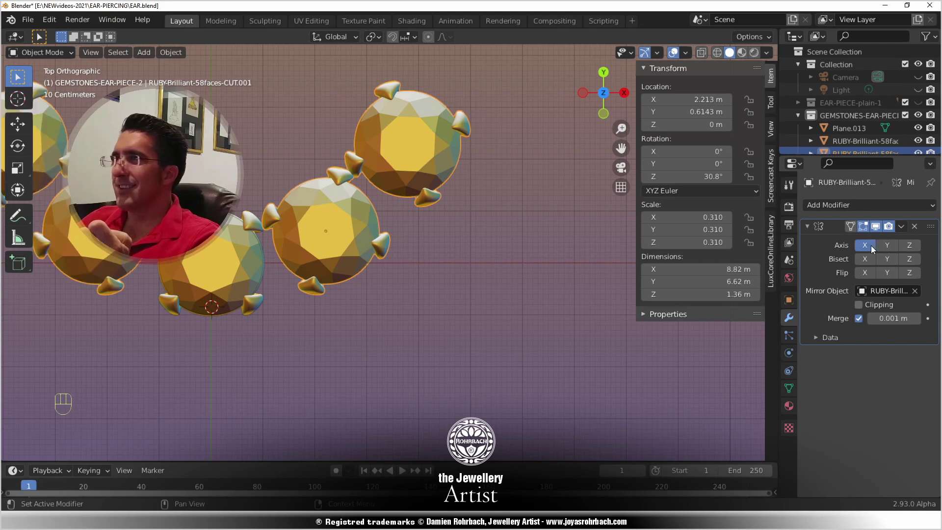
middle_drag(378, 286, 444, 305)
key(ctrl+s)
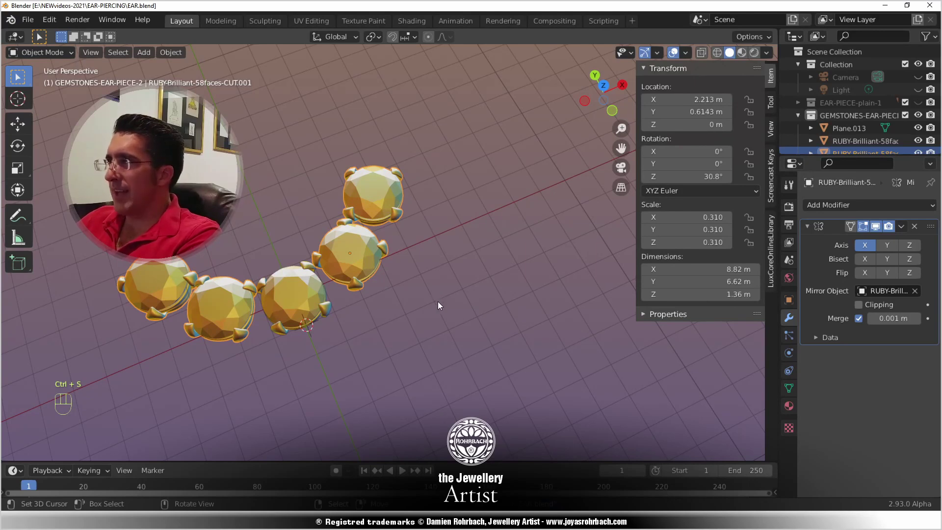
- Place the 3D cursor in the gap between the second and third settings and add a 2 m plane there
key(KP_7)
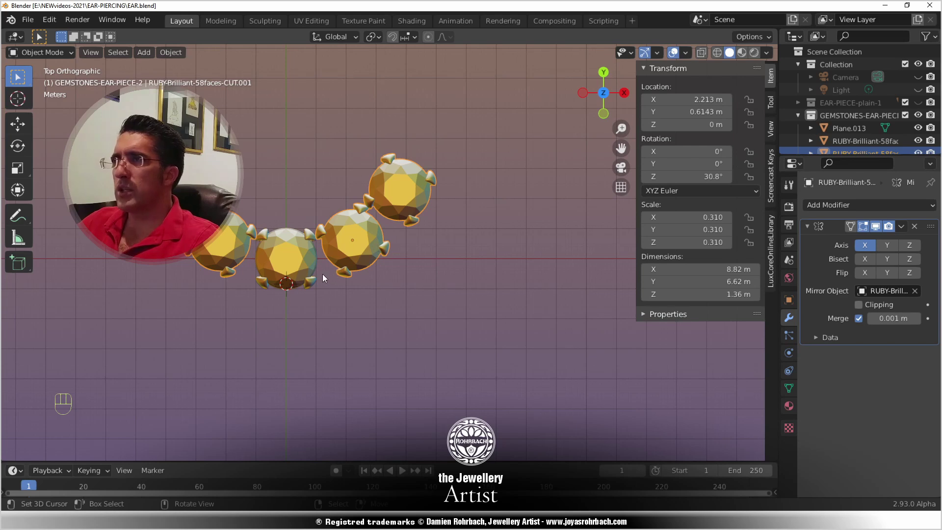
scroll(325, 280, up, 4)
click(261, 296)
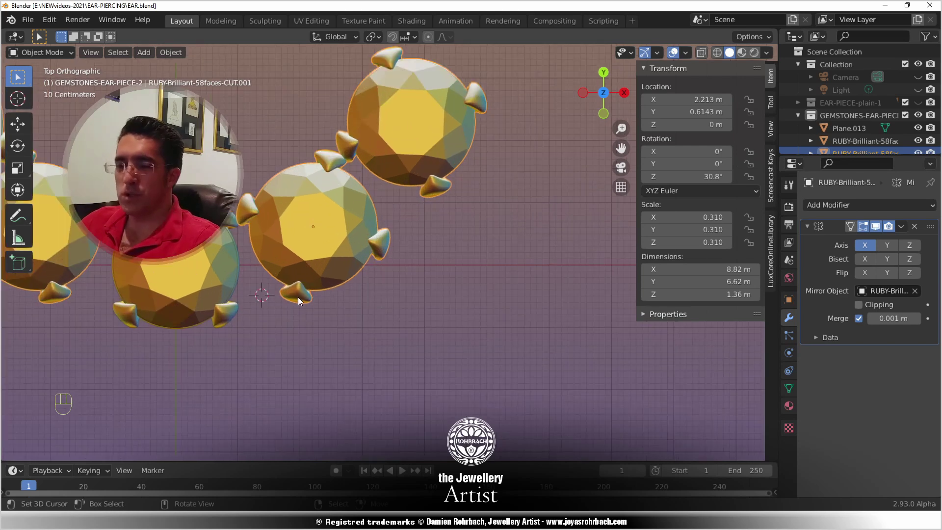
key(ctrl+s)
shift+middle_drag(301, 293, 374, 294)
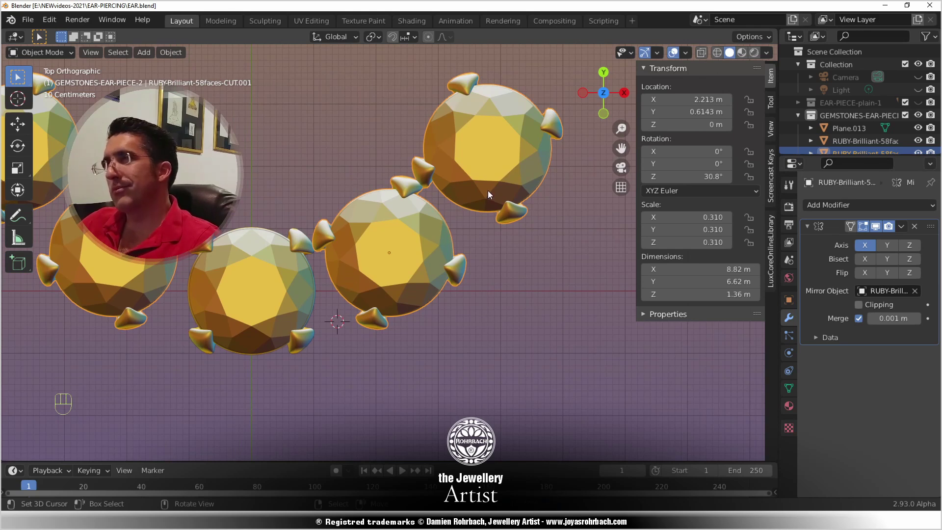
click(150, 55)
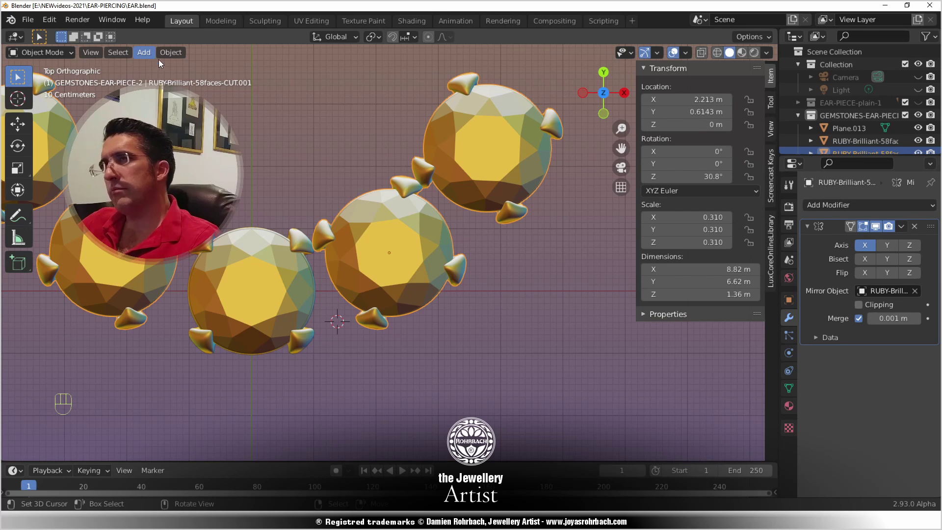
shift+right_click(444, 201)
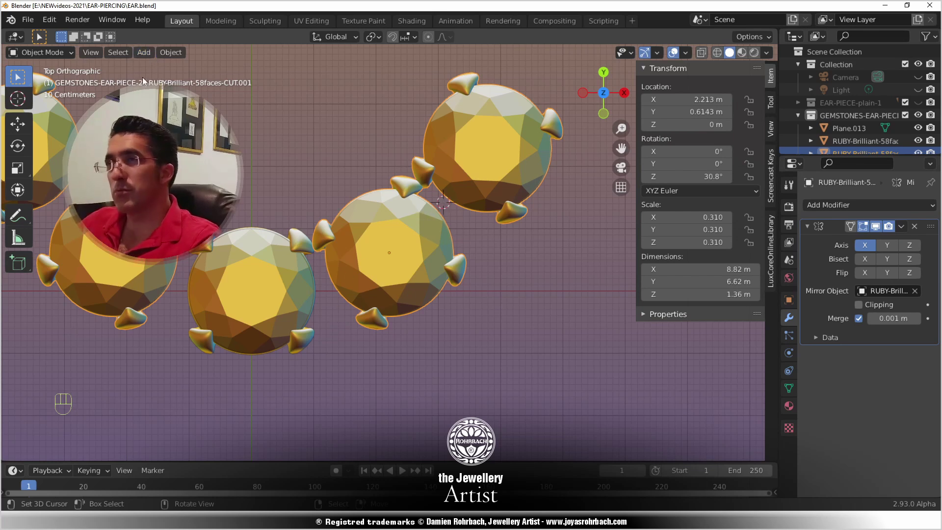
click(142, 53)
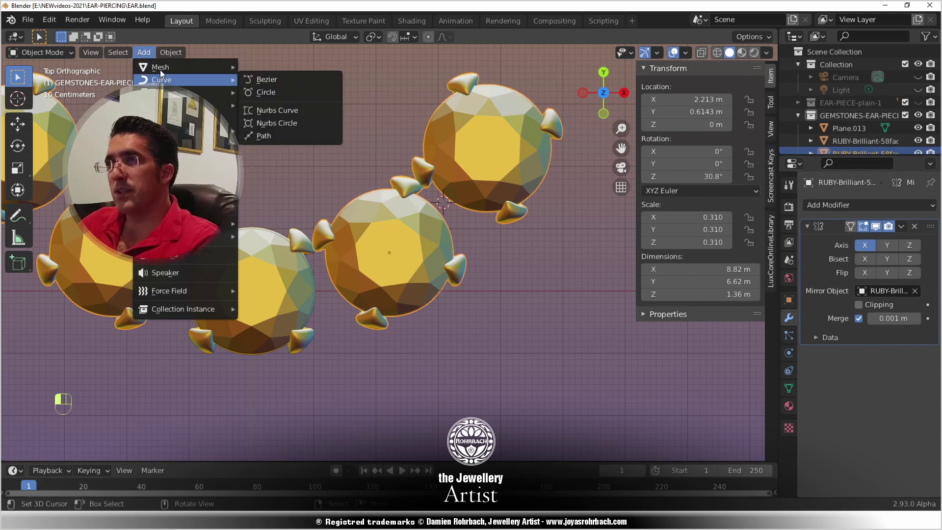
mouse_move(160, 66)
click(292, 67)
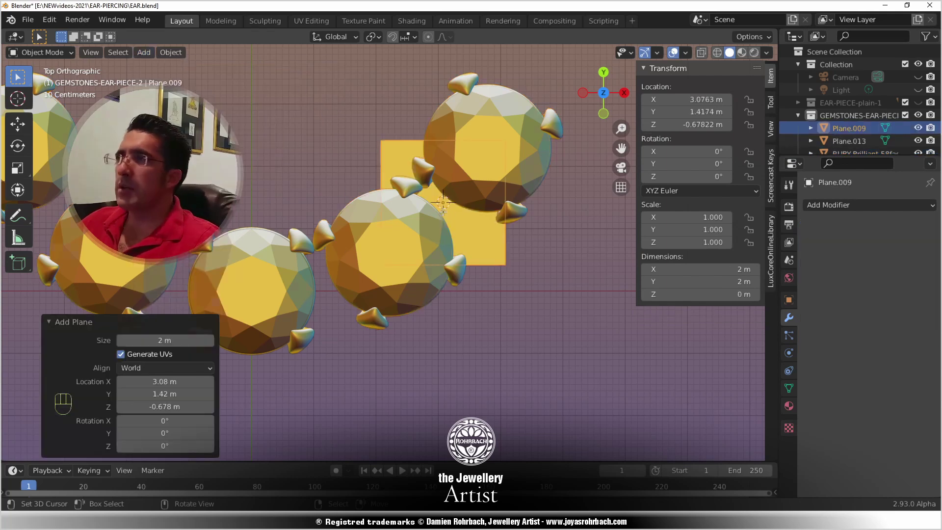
- With X-ray on, move the plane's corner vertices into the gap to shape a connector between the second and third settings
key(Tab)
key(alt+z)
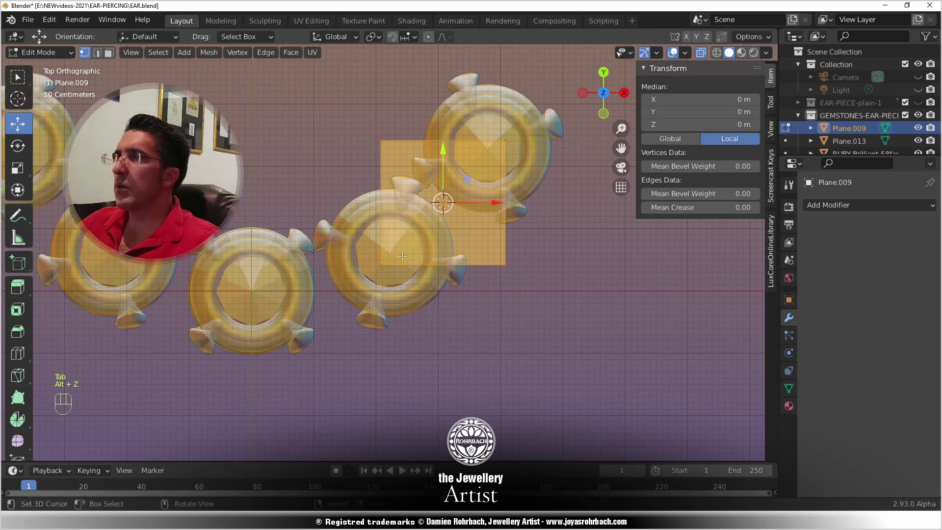
click(391, 251)
key(g)
click(443, 221)
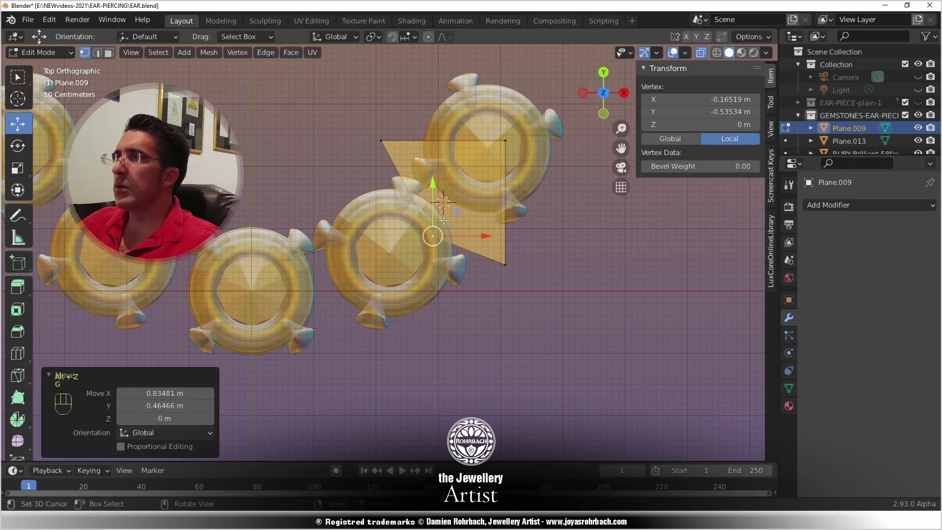
click(389, 143)
key(g)
click(414, 208)
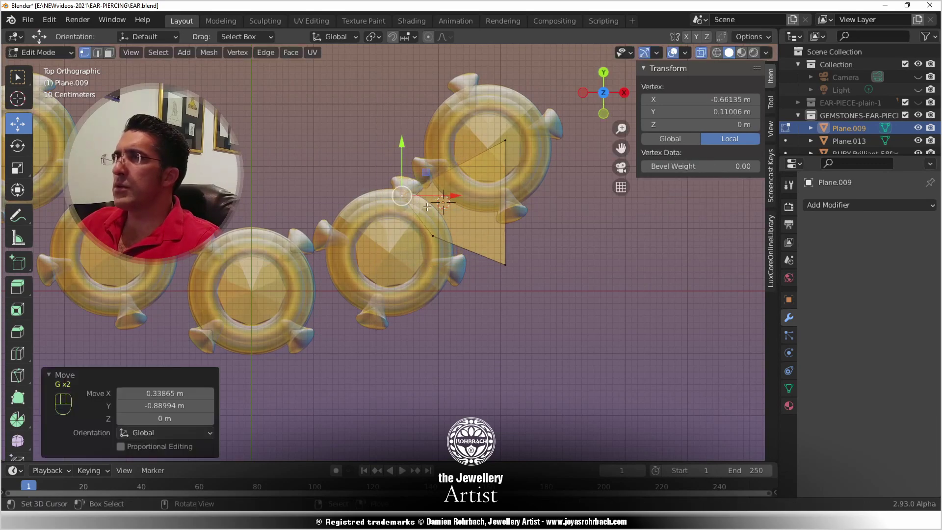
click(508, 141)
key(g)
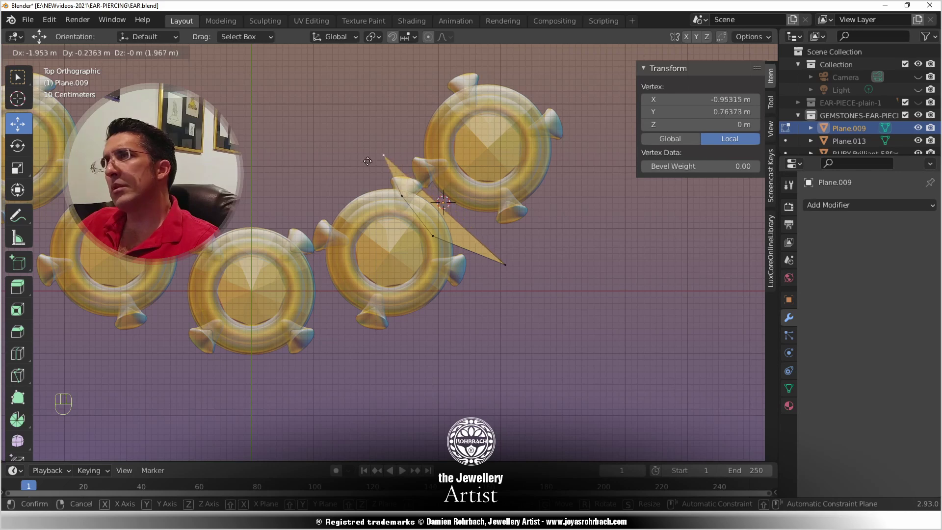
- Place the plane's upper vertex on the lower setting's top prong, then delete the plane's right-hand long edge with Only Edges & Faces
click(400, 185)
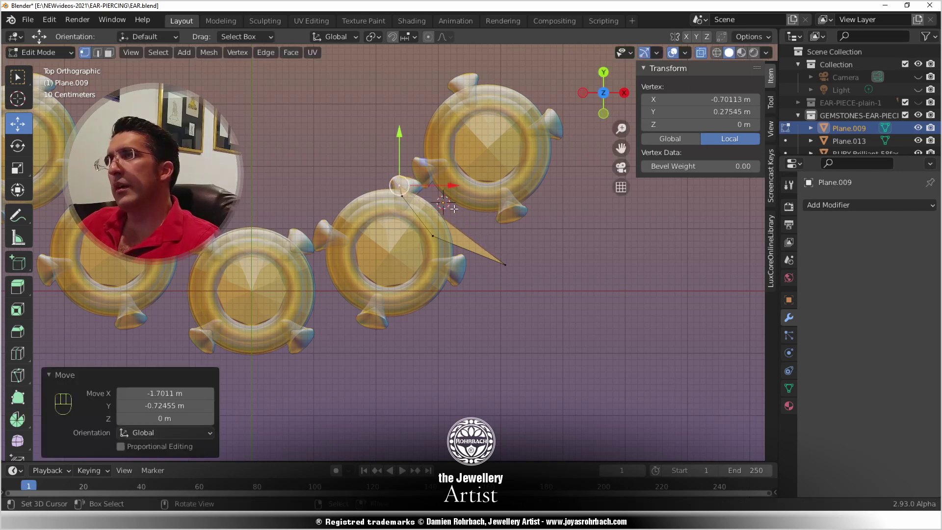
click(99, 54)
click(452, 223)
key(x)
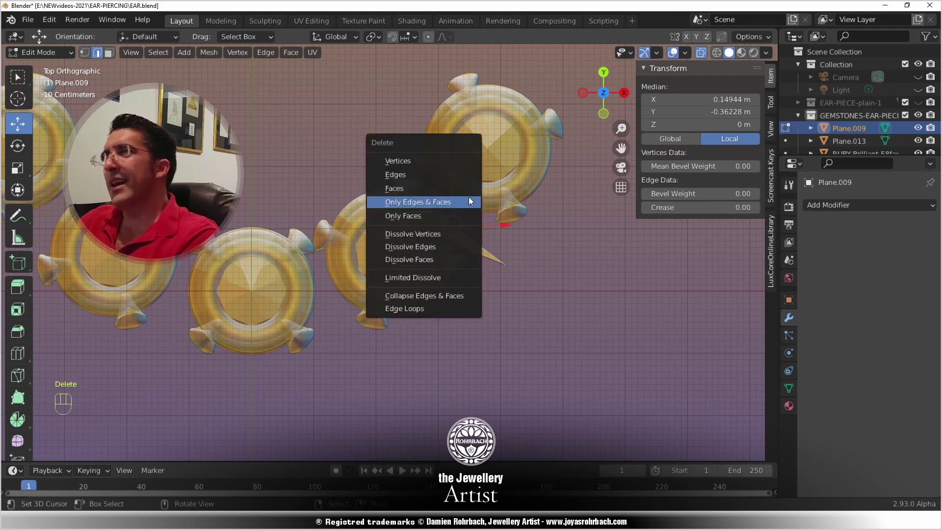
click(429, 198)
- Reposition the open outline's two upper vertices so they run from the lower setting's top prong onto its ring
click(86, 52)
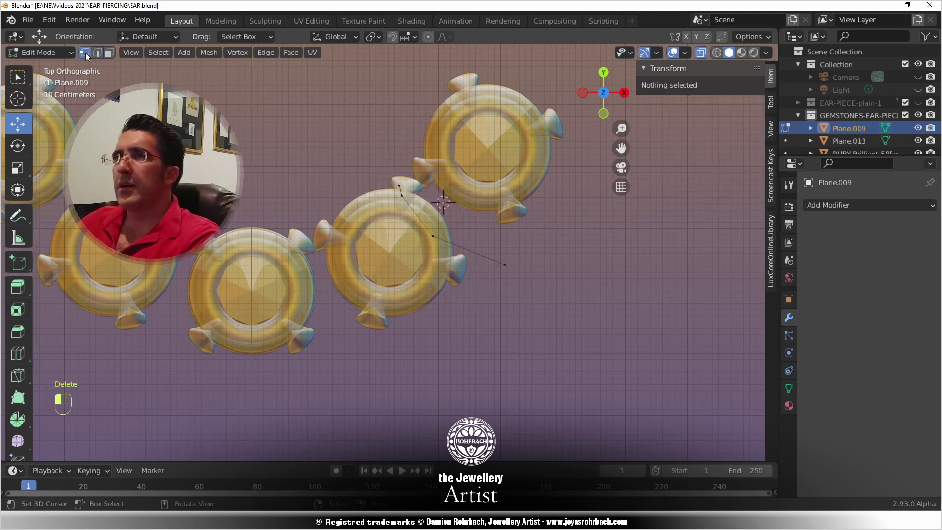
click(400, 185)
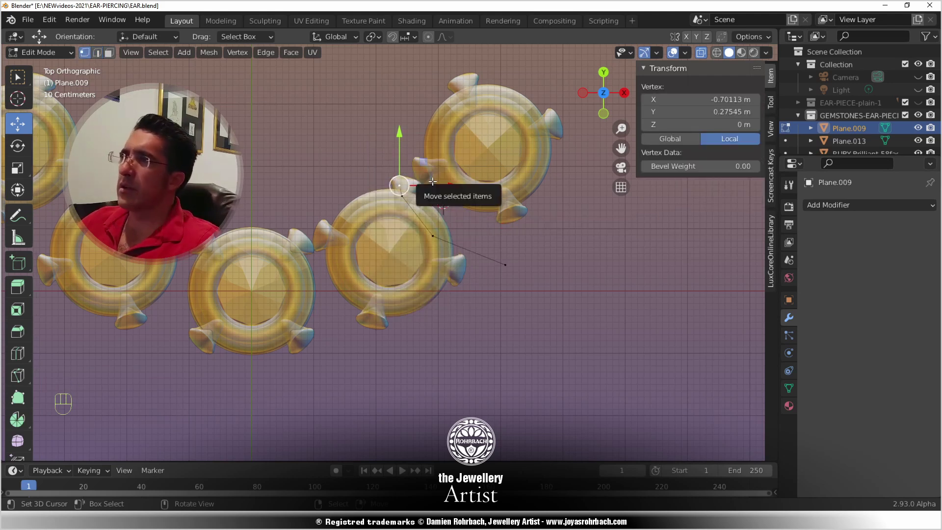
key(g)
click(419, 179)
click(410, 195)
scroll(417, 187, up, 3)
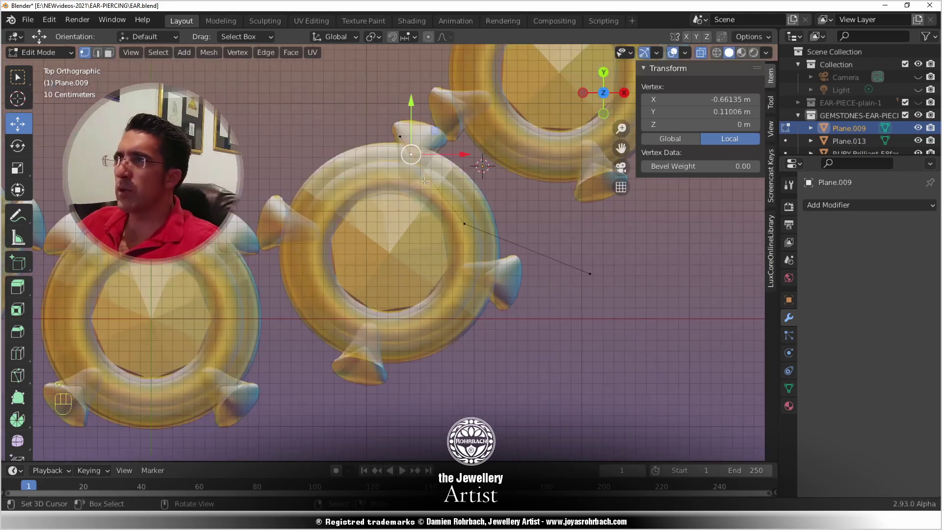
key(g)
click(425, 170)
- Move the outline's remaining two vertices onto the upper-right part of the lower setting's ring
key(g)
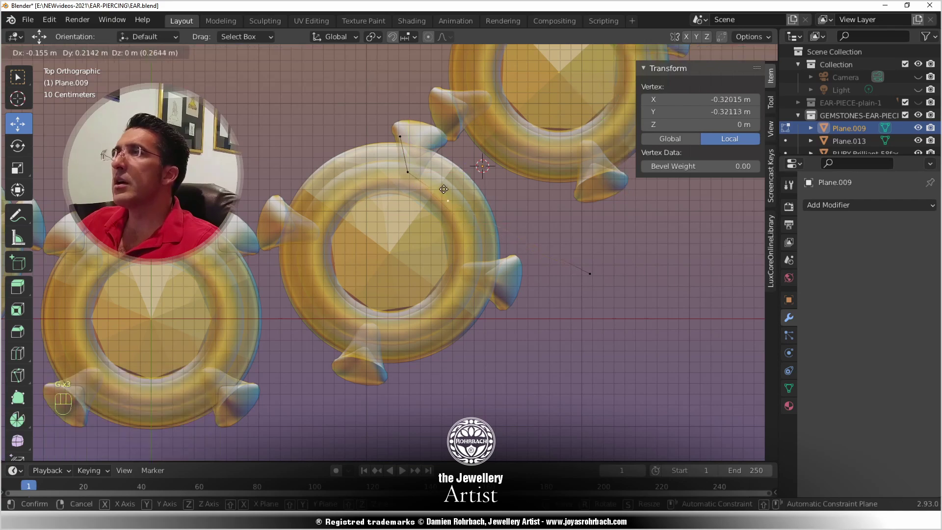
click(436, 179)
click(590, 273)
key(g)
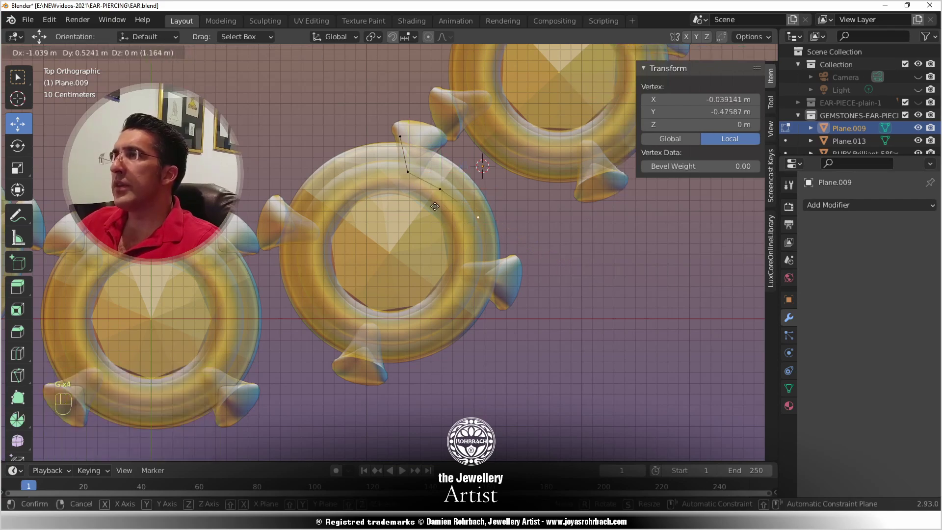
click(418, 201)
- Save the file and extrude the outline's upper end vertex in three segments upward past the lower setting's top prong
shift+middle_drag(418, 201, 349, 226)
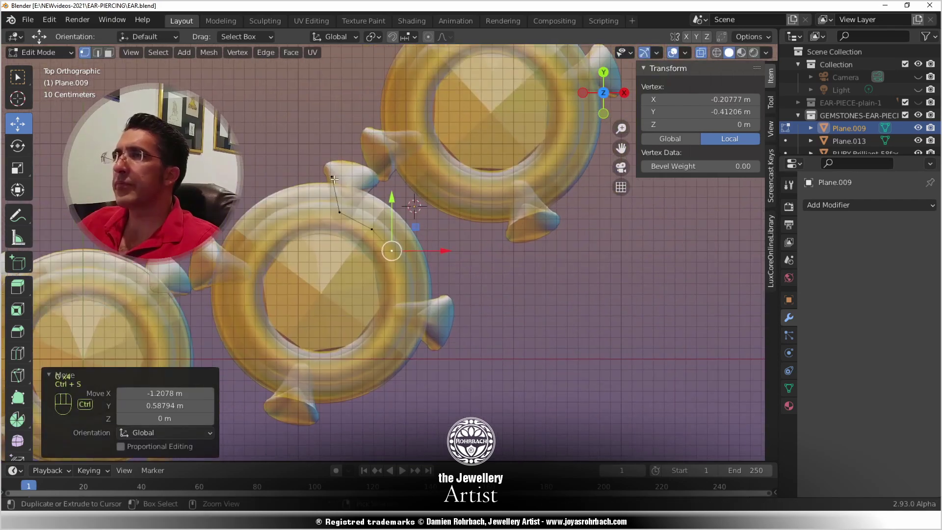
click(332, 176)
key(ctrl+s)
key(r)
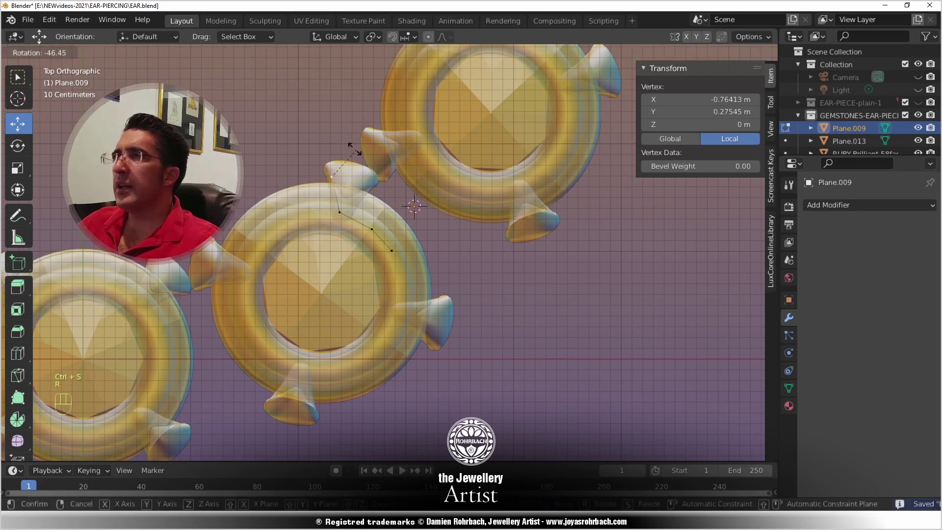
click(341, 142)
key(e)
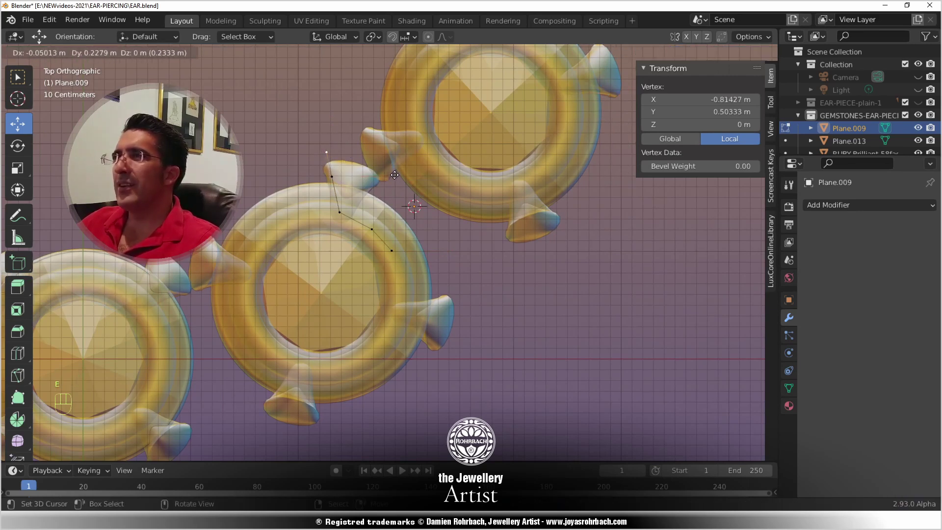
click(395, 175)
key(e)
click(392, 152)
key(e)
click(404, 145)
- Extrude the outline in four more segments across the upper setting's left prong onto its ring
key(e)
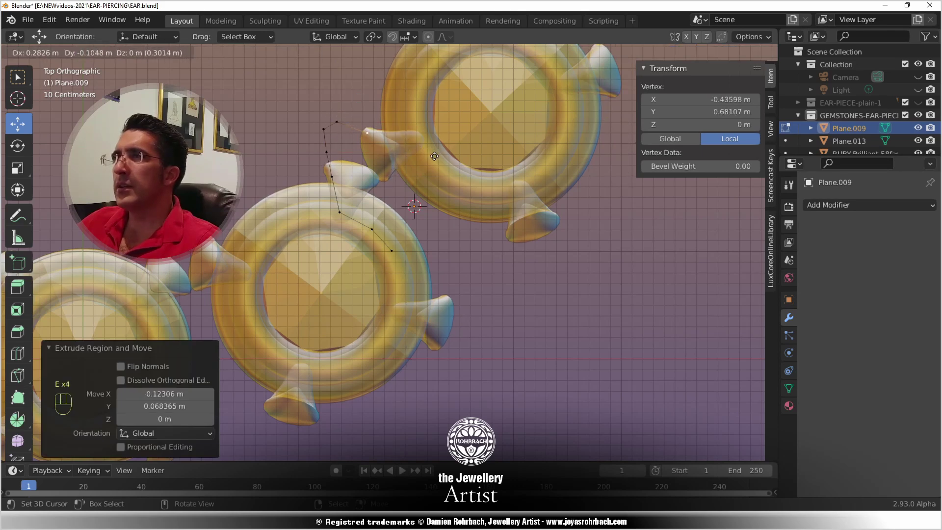
click(434, 157)
key(e)
click(462, 164)
key(e)
click(484, 158)
key(e)
click(493, 169)
- Continue extruding vertices along the underside of the upper setting's ring to the base of its lower prong
key(e)
click(511, 190)
key(e)
click(570, 220)
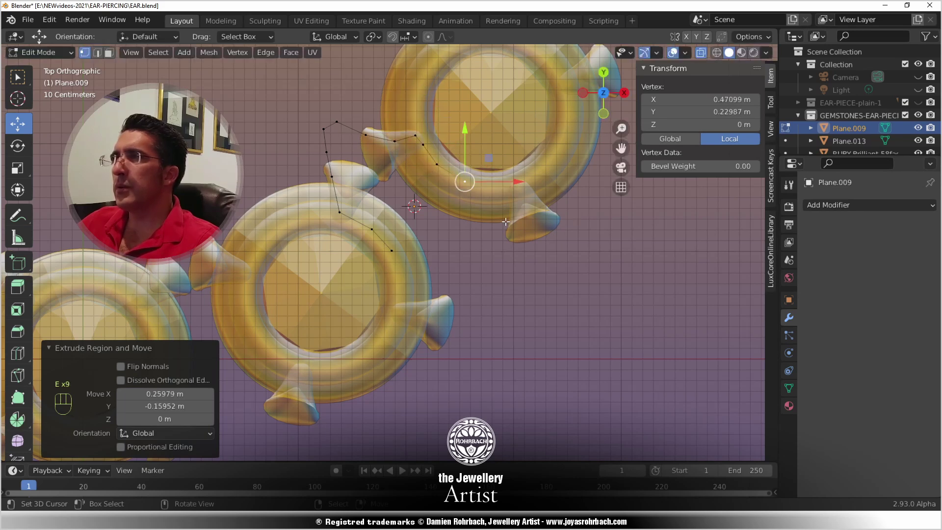
key(e)
click(538, 205)
key(e)
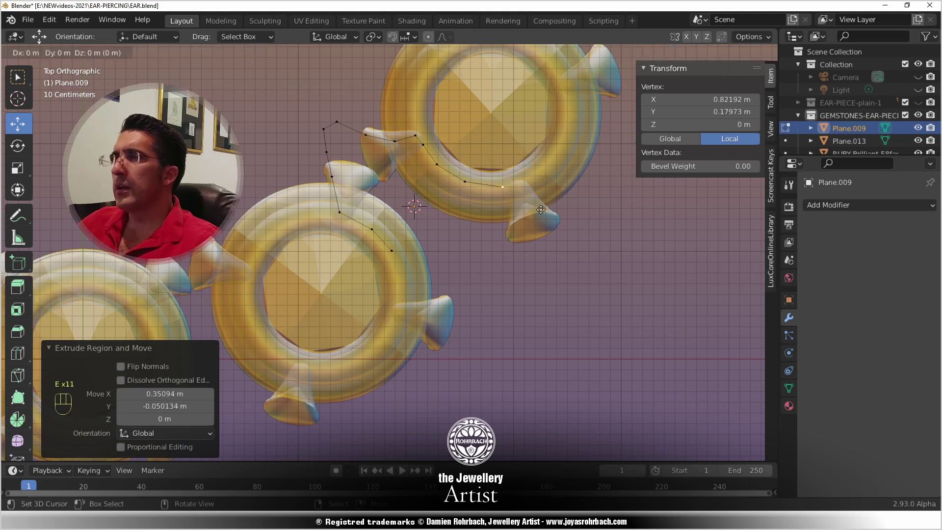
click(553, 221)
- Extrude five segments past the upper setting's lower prong, curving down to the outline's outer corner
click(579, 257)
key(e)
click(595, 289)
key(e)
click(603, 323)
key(e)
click(608, 348)
key(e)
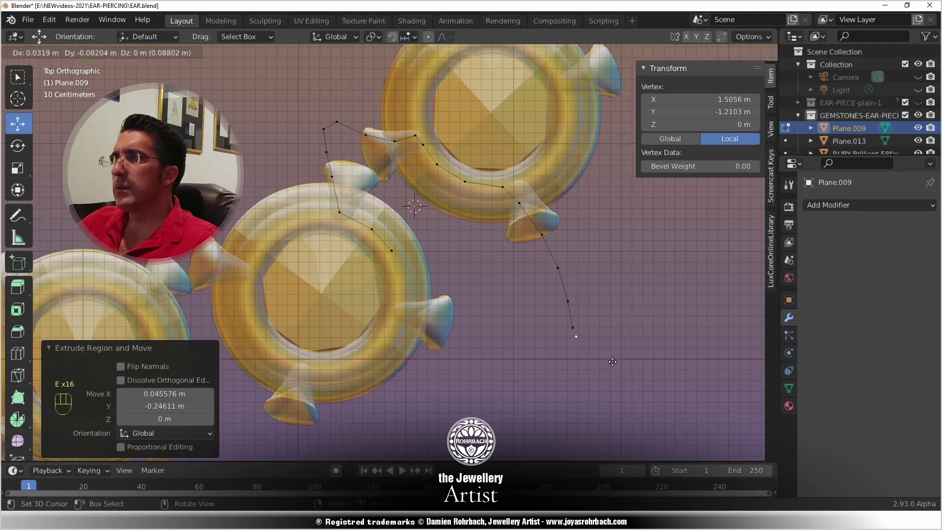
click(610, 373)
- Extrude three segments from the outer corner back toward the lower setting's right prong
key(e)
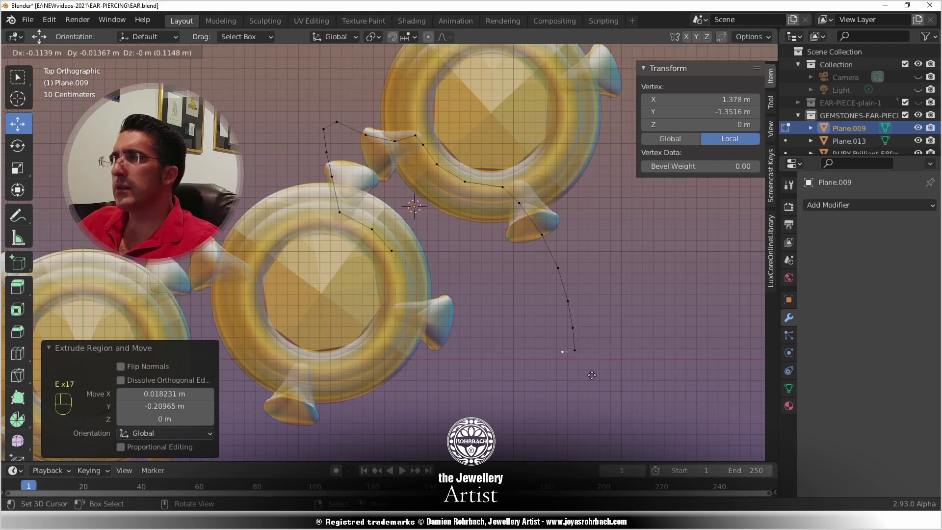
click(591, 375)
key(e)
click(538, 369)
key(e)
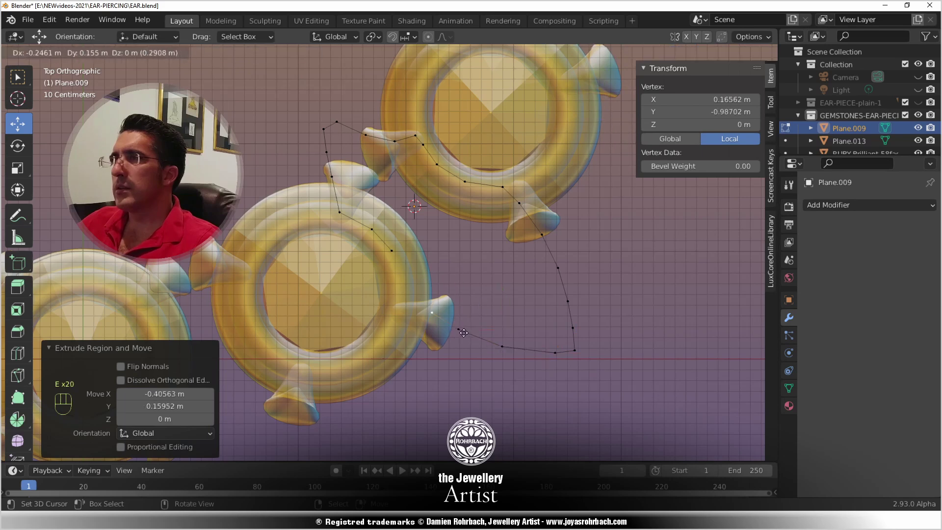
click(463, 332)
- Extrude the outline across the lower setting's right prong and up its ring, and close the loop with an edge
key(e)
click(437, 320)
key(e)
click(437, 300)
key(e)
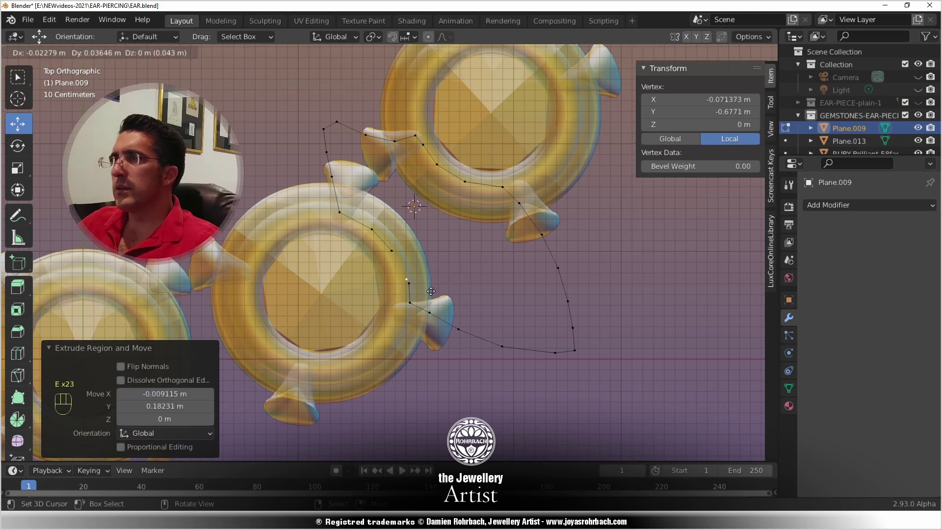
click(427, 279)
key(f)
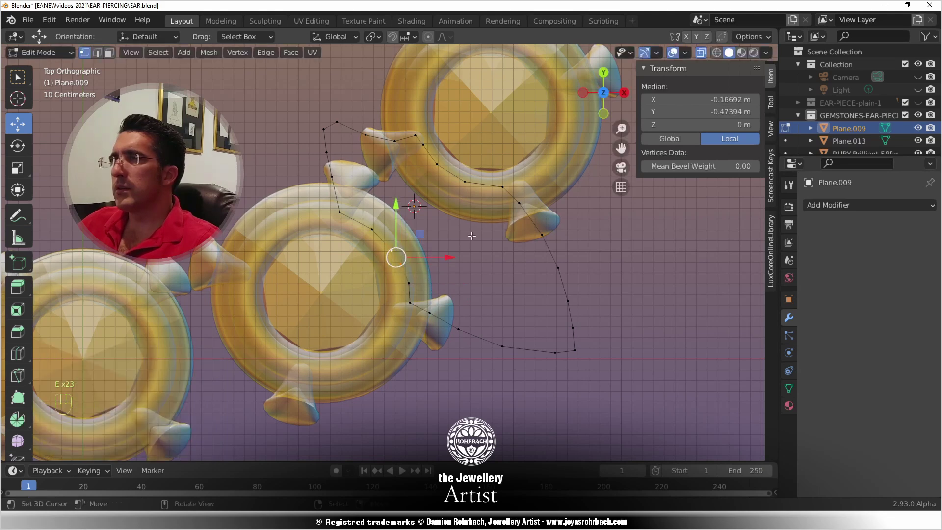
- Nudge the vertices around the closing edge so they follow the curve of the lower setting's ring
click(392, 247)
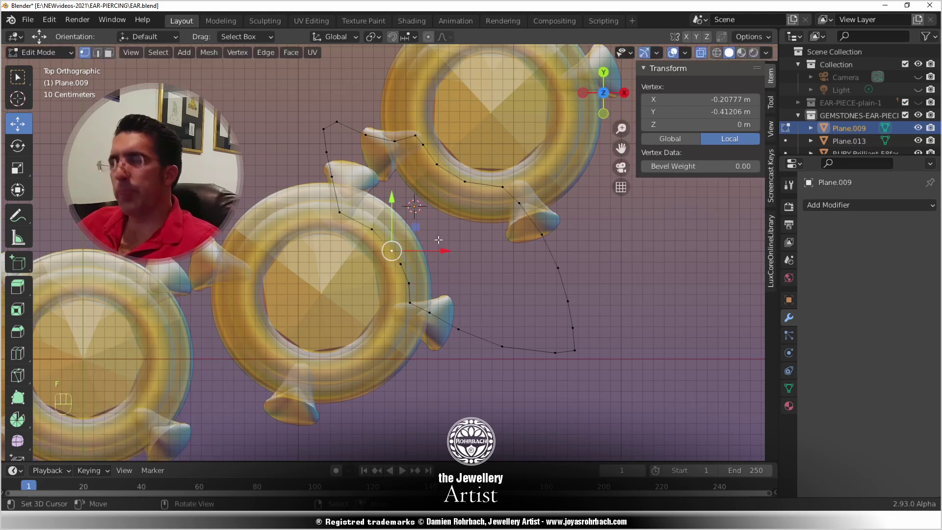
key(g)
click(442, 244)
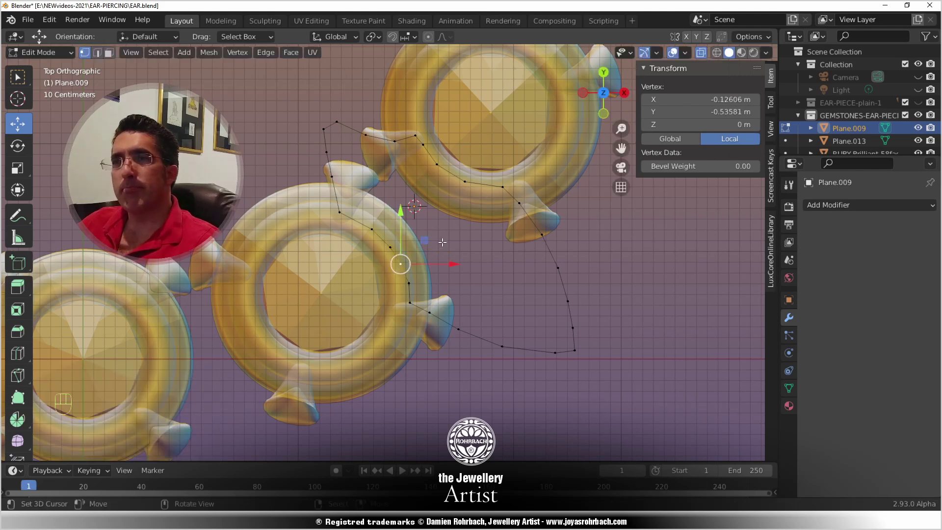
key(g)
click(441, 238)
right_click(426, 276)
key(g)
click(425, 278)
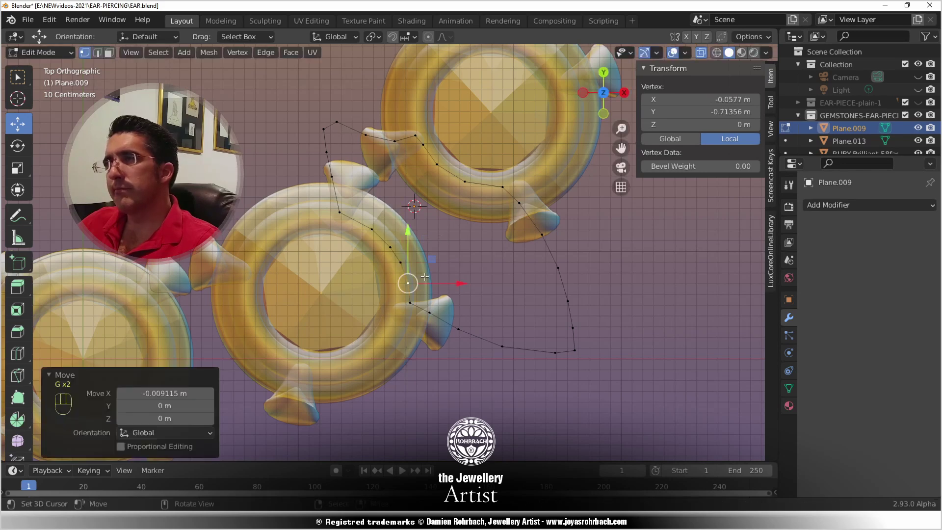
- Even out the outline's vertices along the lower setting's ring, from its top prong to its right prong
right_click(379, 232)
key(g)
click(367, 223)
right_click(387, 233)
key(g)
click(379, 223)
right_click(401, 262)
key(g)
click(397, 256)
right_click(414, 283)
key(g)
click(408, 270)
right_click(404, 293)
key(g)
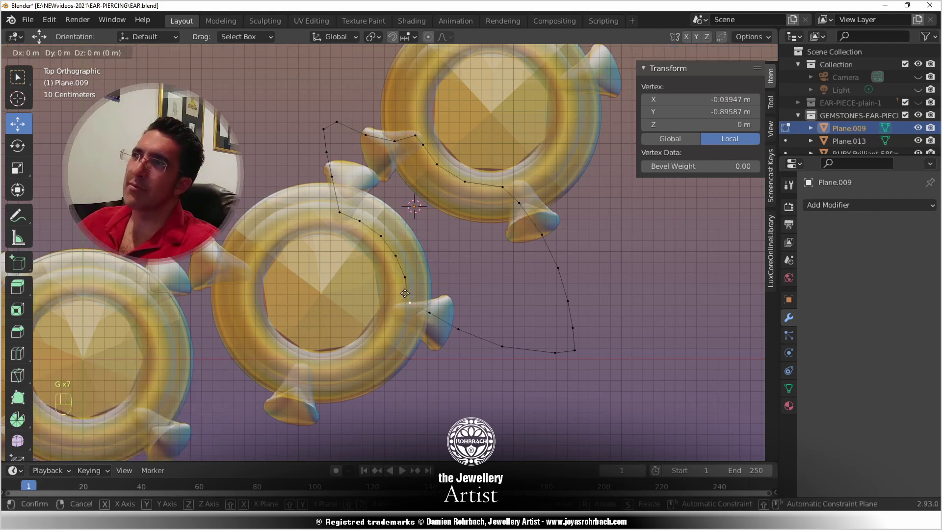
click(404, 293)
- Smooth the outline's bottom curve by adjusting each vertex from the lower setting's right prong to the outer corner
right_click(439, 310)
key(g)
click(431, 313)
right_click(459, 329)
key(g)
click(461, 330)
right_click(502, 346)
key(g)
click(498, 341)
right_click(553, 352)
key(g)
click(545, 349)
right_click(574, 349)
key(g)
click(574, 350)
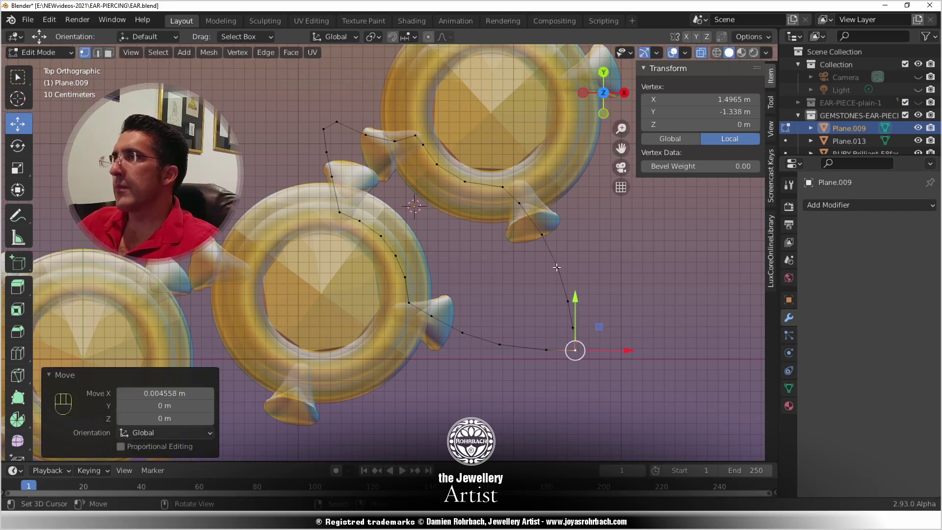
- Move the two vertices at the outline's upper-left corner outward, clear of the lower setting's top prong
scroll(349, 144, up, 1)
shift+middle_drag(349, 137, 411, 247)
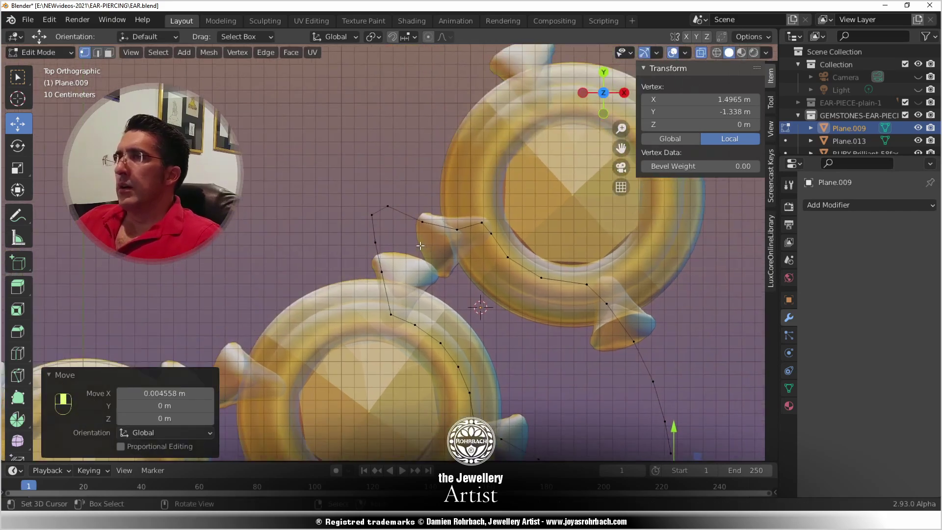
scroll(411, 246, up, 2)
right_click(367, 198)
key(g)
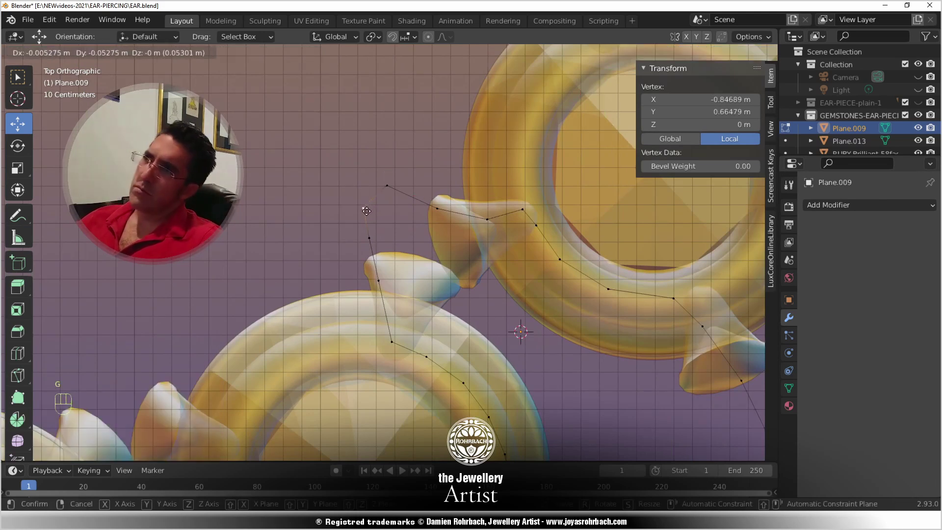
click(361, 215)
right_click(375, 238)
key(g)
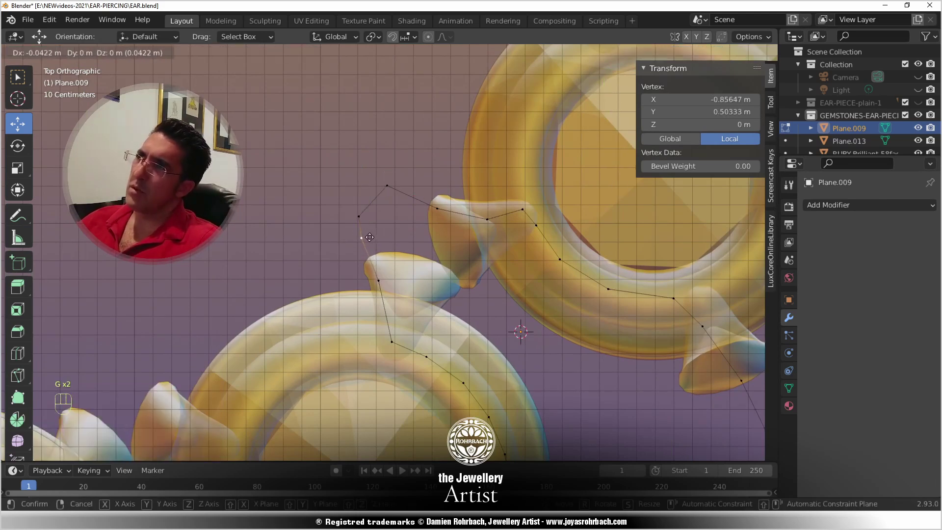
click(366, 238)
- Subdivide the edge between the outline's topmost vertex and the upper setting's left prong
right_click(392, 184)
shift+right_click(439, 205)
key(w)
click(477, 124)
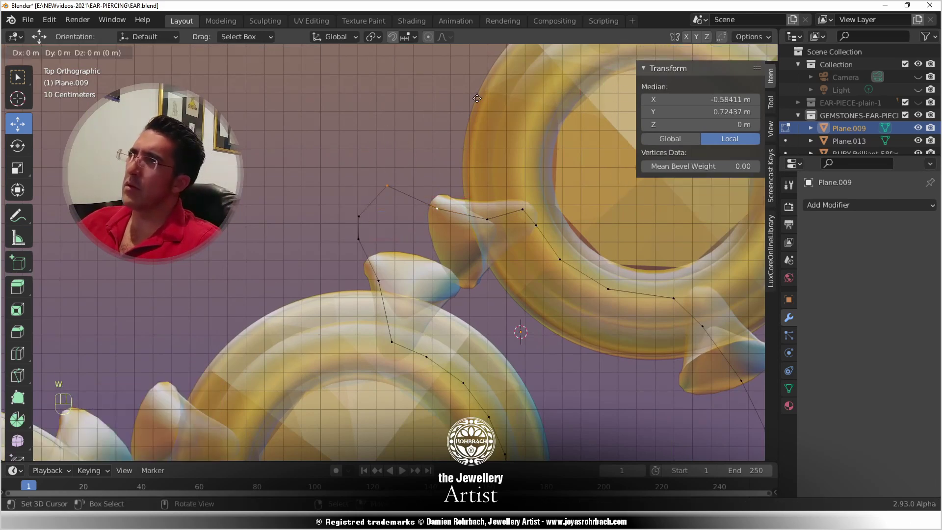
right_click(478, 123)
key(ctrl+z)
key(w)
click(442, 137)
- Move the new midpoint vertex slightly outward and fine-tune the upper-left corner vertex to round the outline
right_click(420, 197)
key(g)
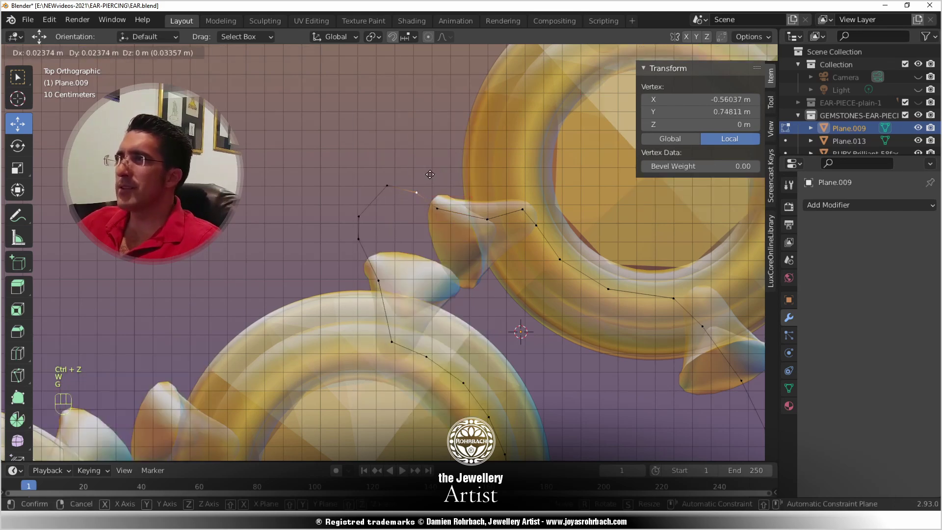
click(366, 206)
key(g)
click(365, 206)
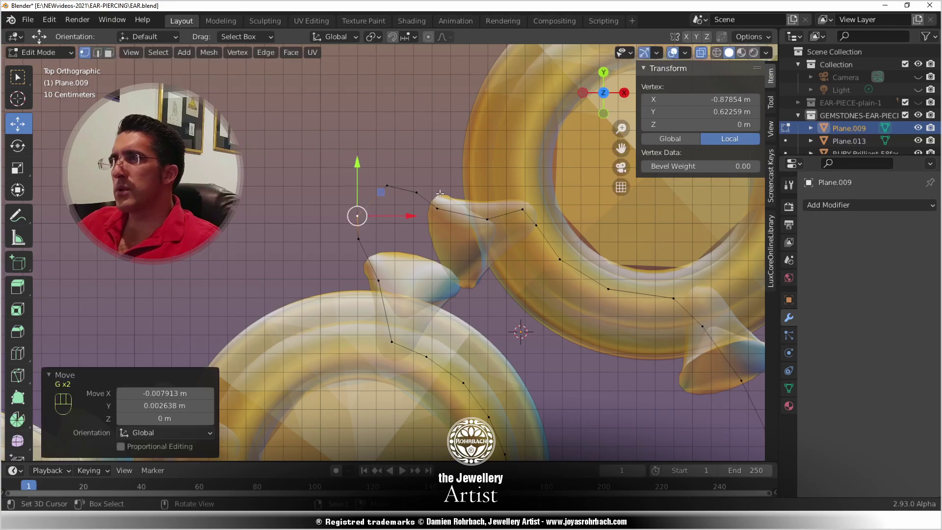
- Fill the whole closed outline with a face, hide the sidebar and turn off X-ray display
scroll(508, 278, down, 7)
key(n)
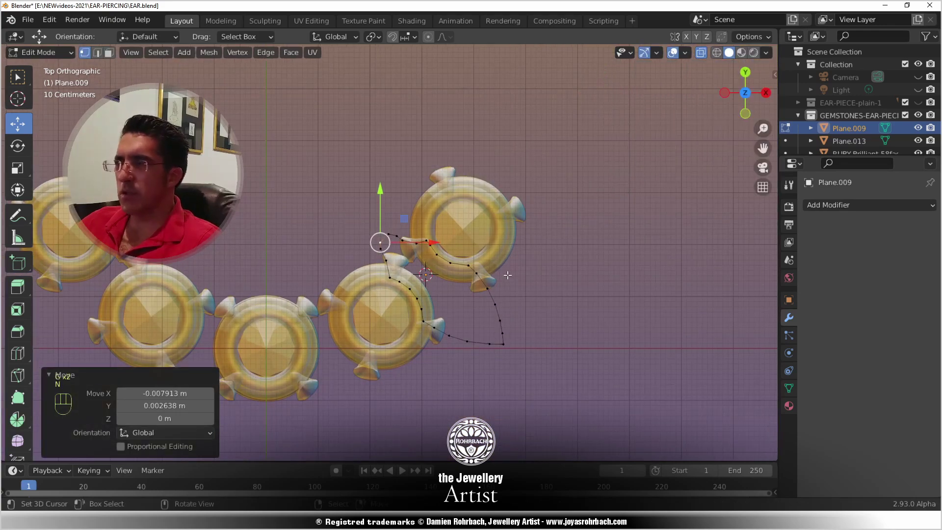
key(a)
key(f)
middle_drag(507, 275, 388, 228)
scroll(393, 214, up, 3)
key(alt+z)
scroll(369, 216, up, 2)
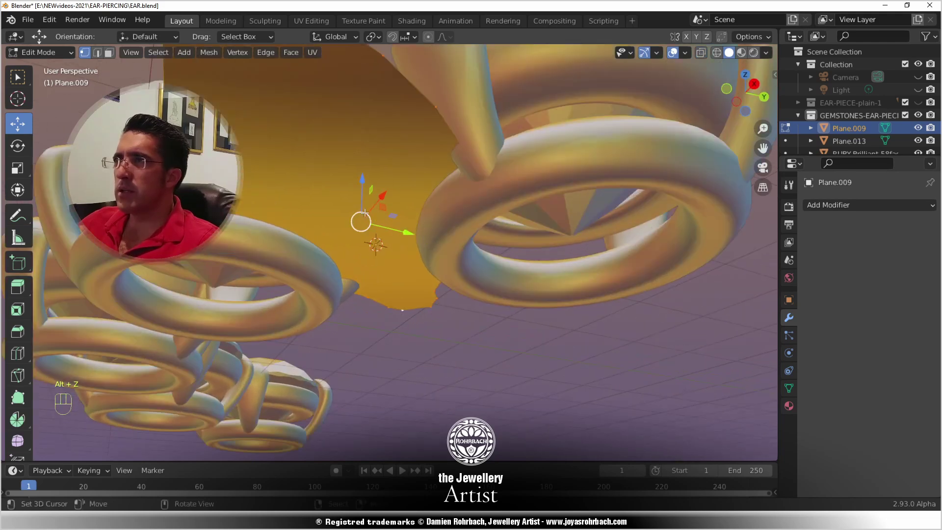
- Lower the filled face along Z until it sits just beneath the bases of the settings
drag(360, 182, 349, 199)
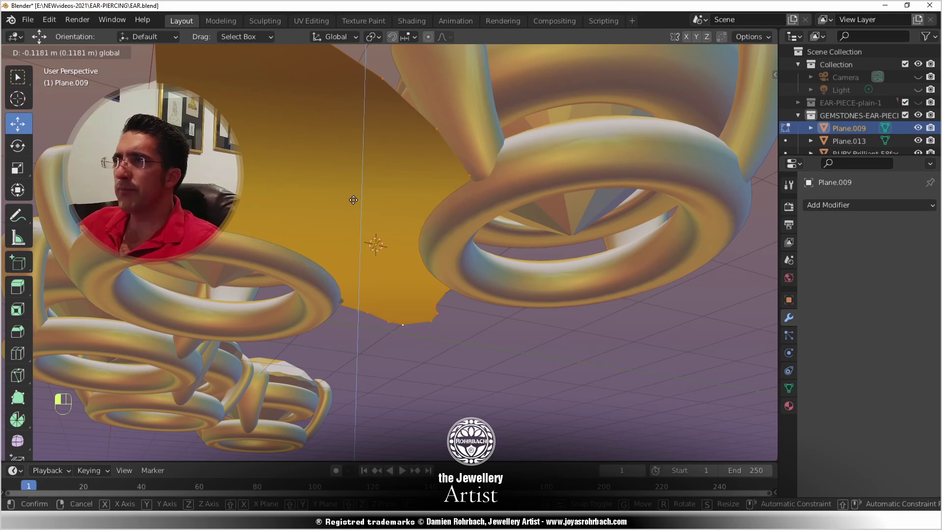
drag(356, 199, 355, 200)
middle_drag(356, 199, 369, 210)
scroll(456, 272, up, 4)
drag(443, 278, 448, 289)
- Extrude the filled face into a solid plate and set the extrusion's Z distance to -0.5 m
key(e)
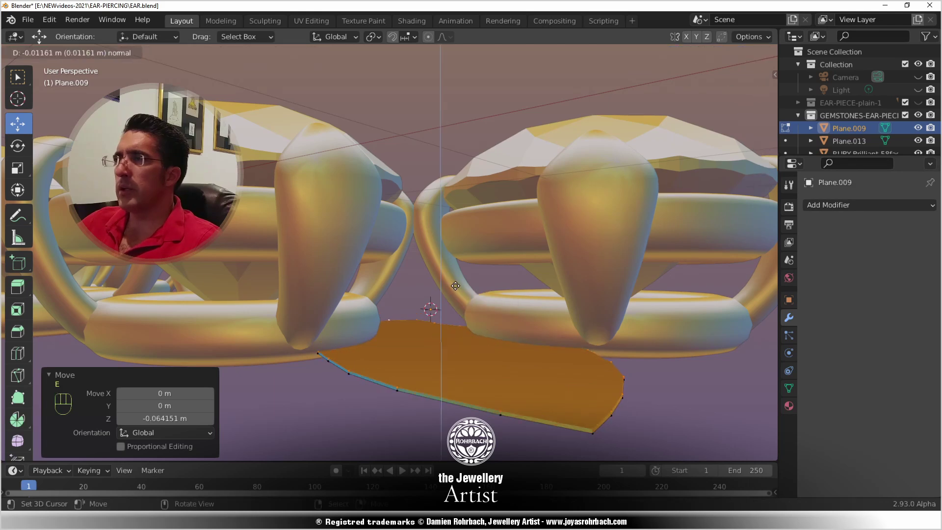
click(507, 253)
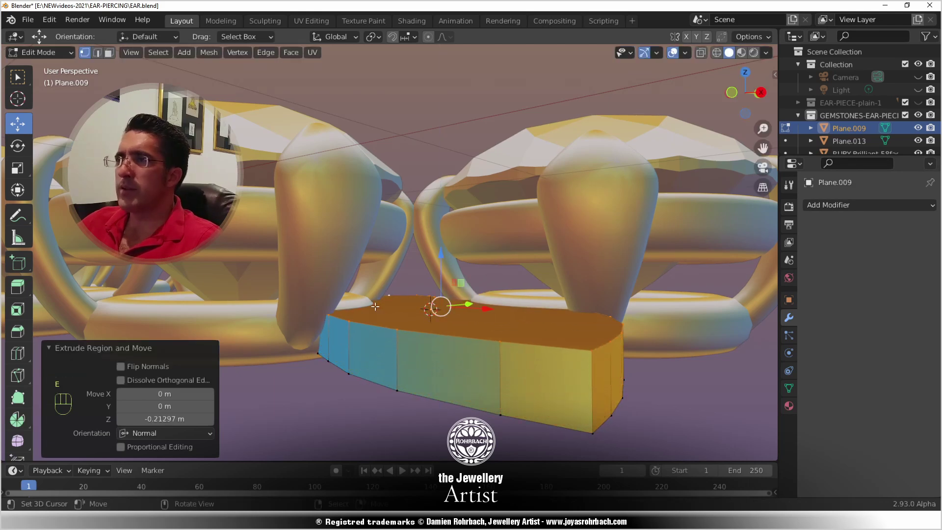
click(186, 419)
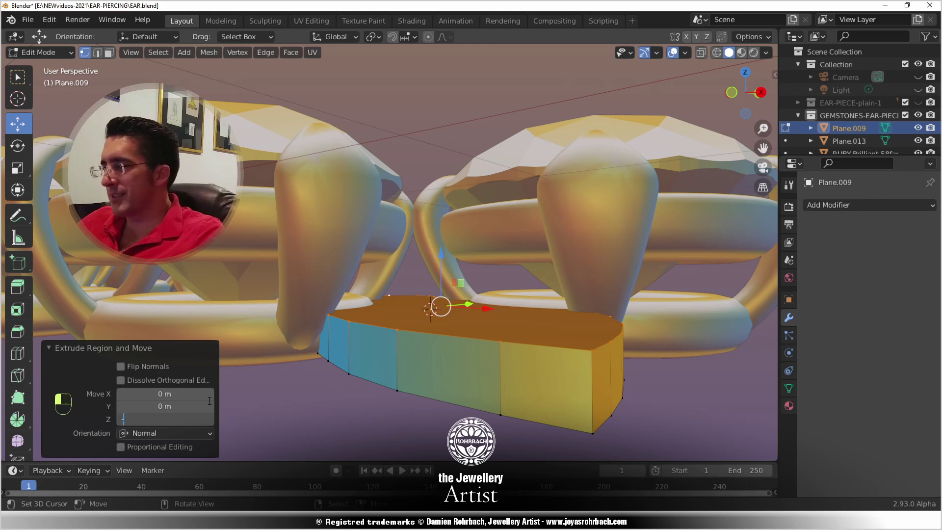
key(Return)
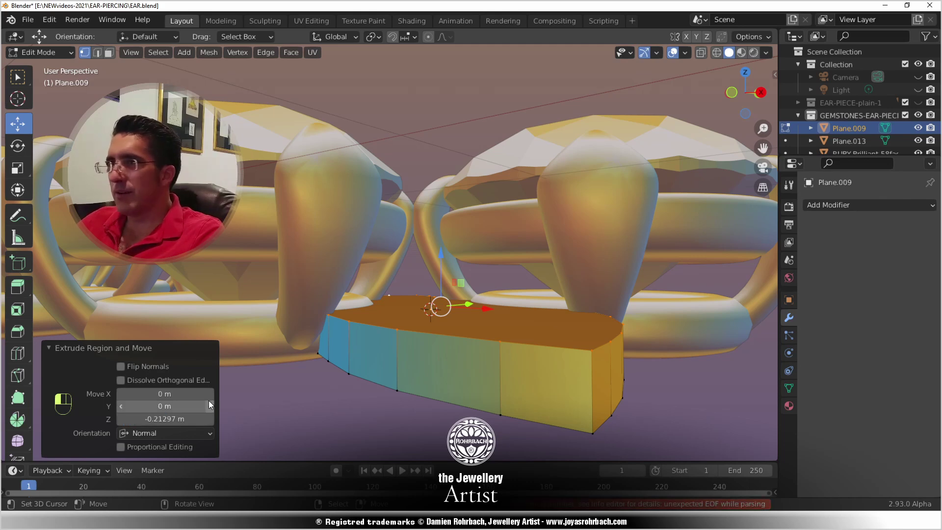
click(177, 420)
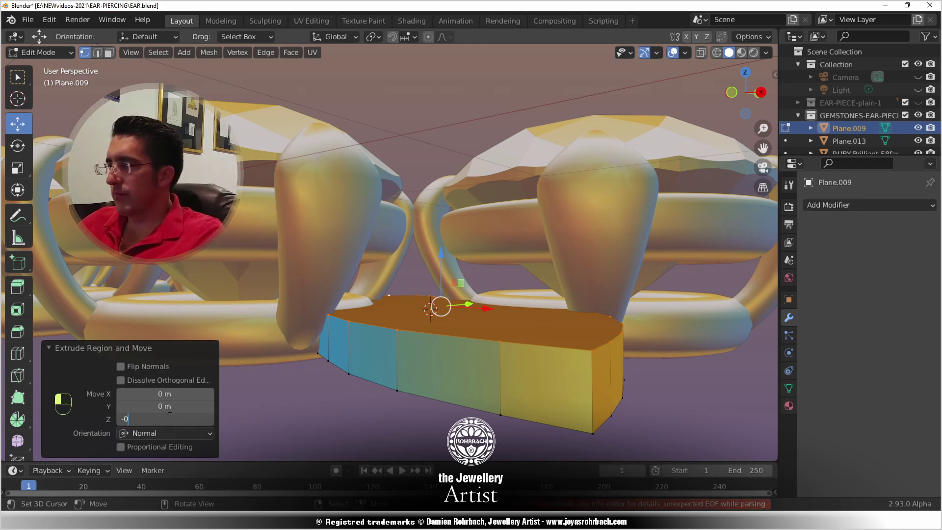
key(Return)
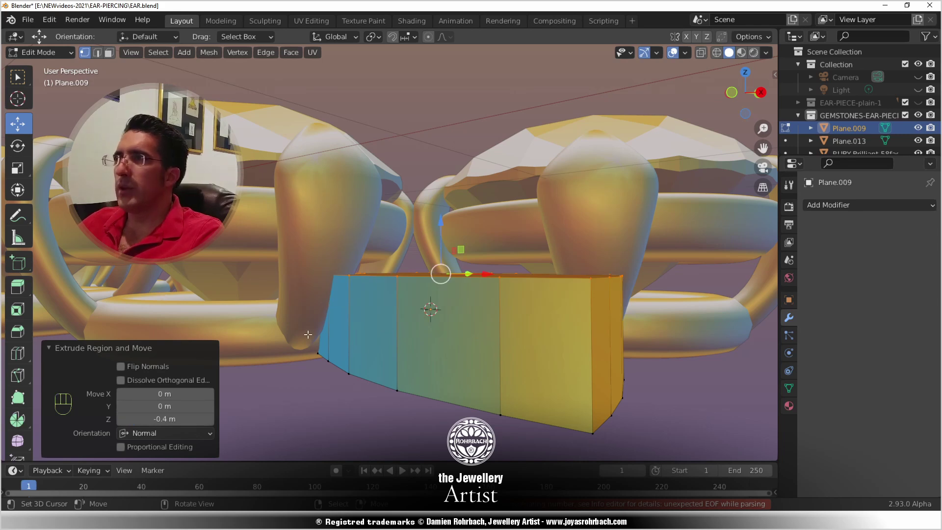
click(166, 420)
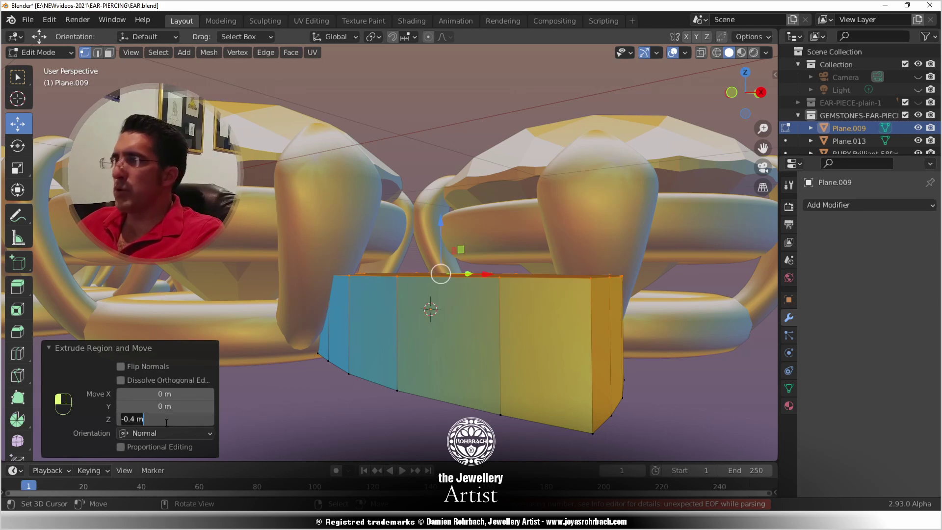
text(-0.5)
key(Return)
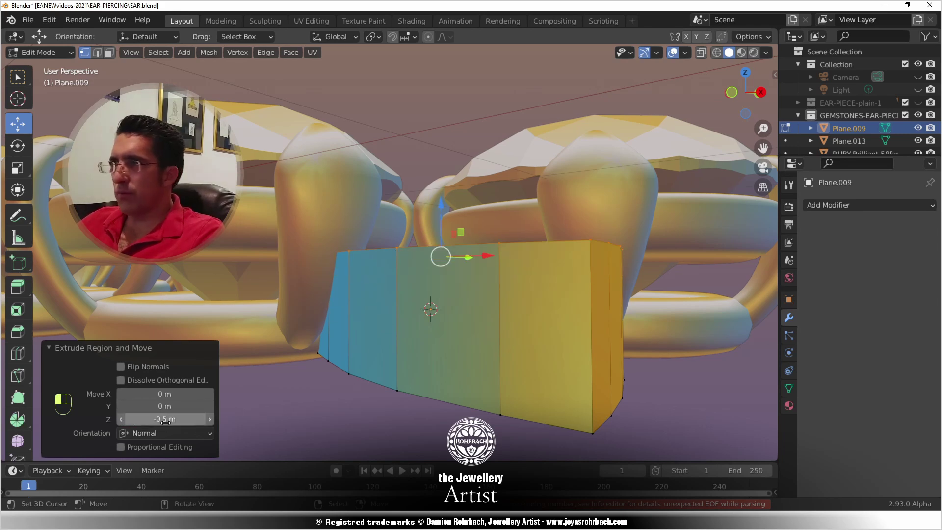
- Lower the whole extruded plate by about 0.157 m along Z, return to Object Mode and save the file
drag(441, 211, 450, 279)
key(ctrl+z)
key(a)
middle_drag(449, 277, 437, 263)
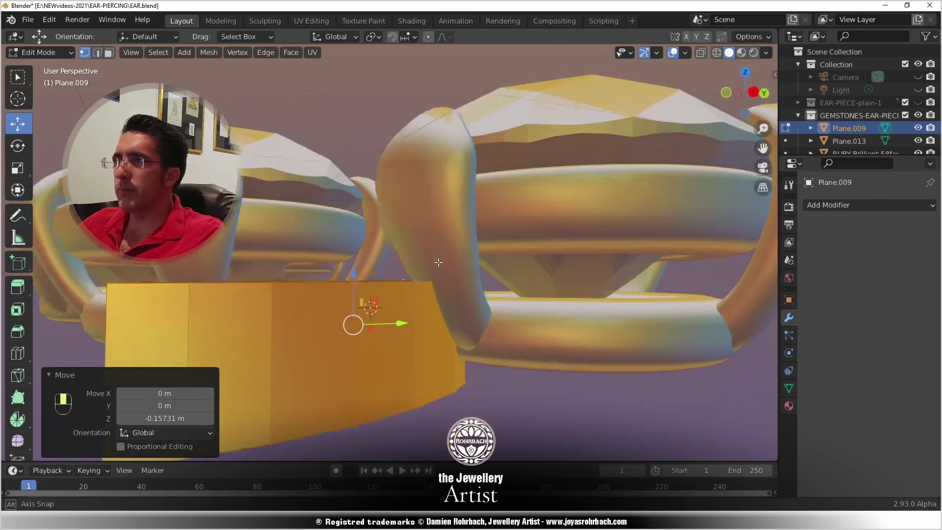
scroll(437, 265, down, 6)
middle_drag(376, 297, 417, 286)
scroll(534, 288, up, 2)
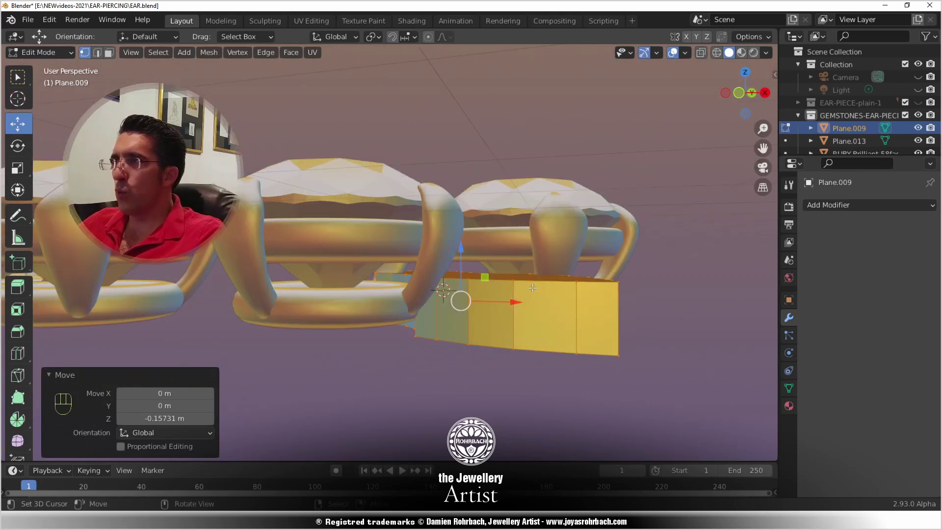
key(Tab)
key(ctrl+s)
- Try a Subdivision Surface modifier on the plate at viewport level 3 and remove it
scroll(552, 258, up, 2)
middle_drag(551, 258, 570, 266)
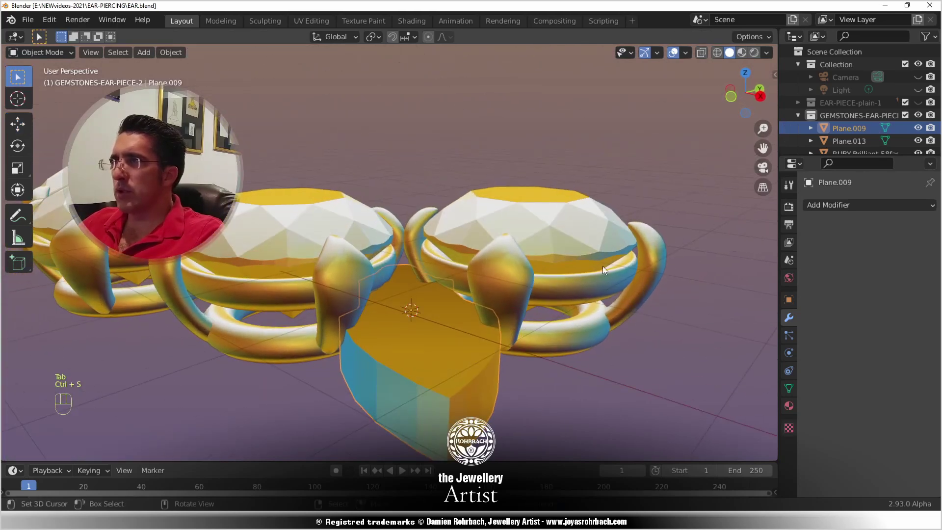
click(883, 204)
click(672, 431)
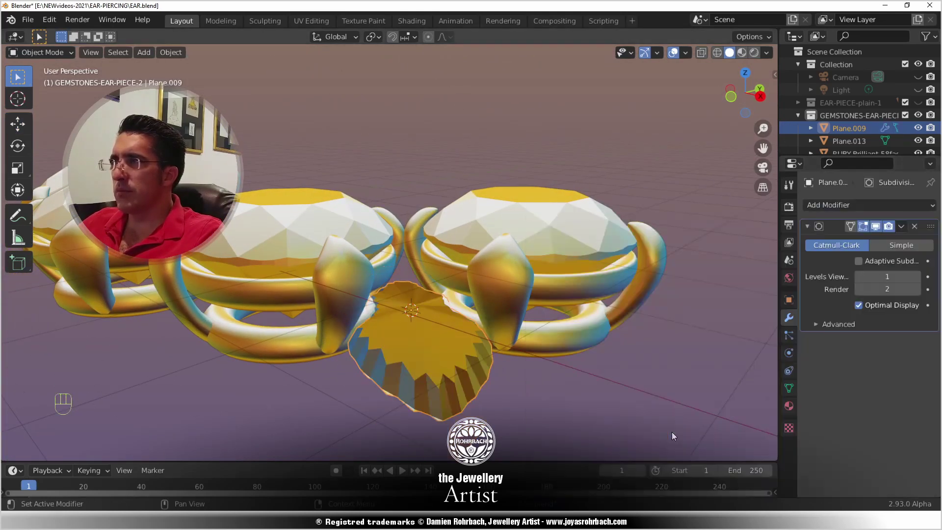
middle_drag(596, 353, 440, 310)
scroll(441, 312, up, 3)
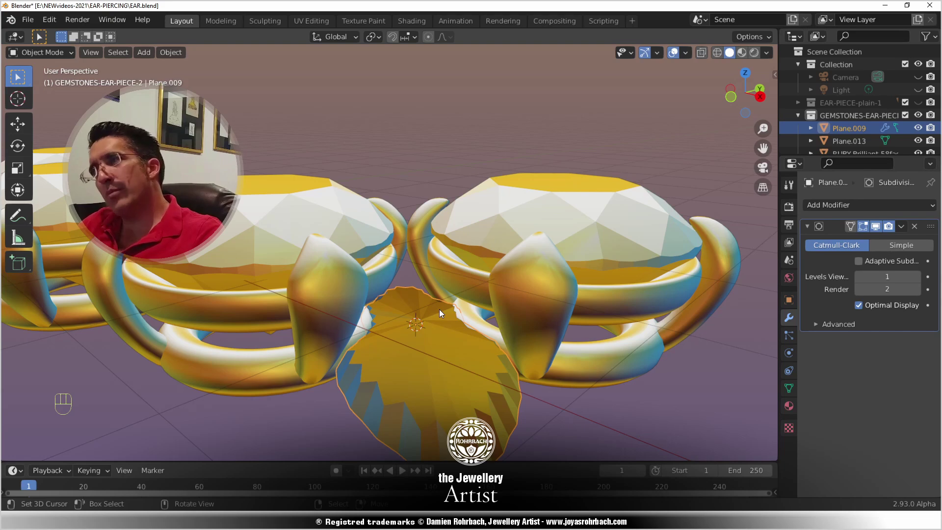
middle_drag(552, 428, 449, 290)
click(917, 277)
click(917, 277)
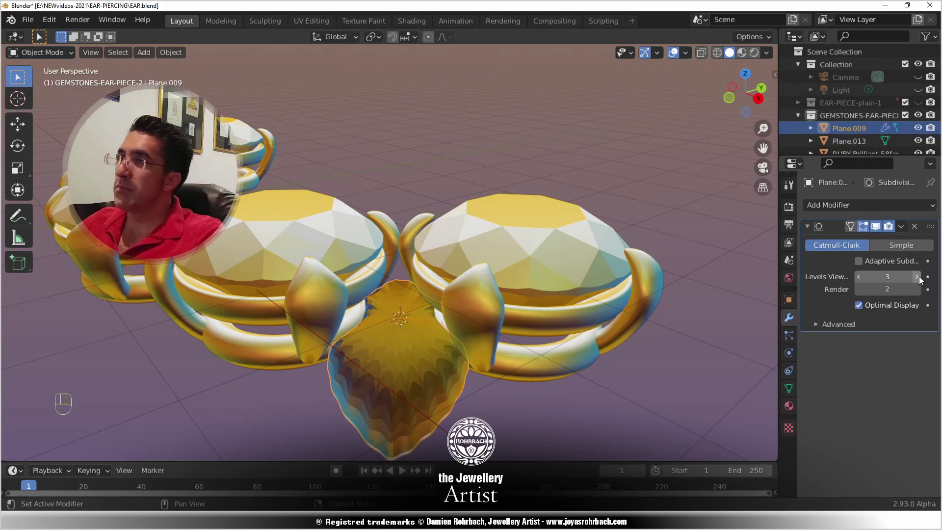
middle_drag(711, 292, 448, 330)
scroll(430, 287, up, 5)
scroll(428, 283, down, 5)
middle_drag(428, 283, 442, 326)
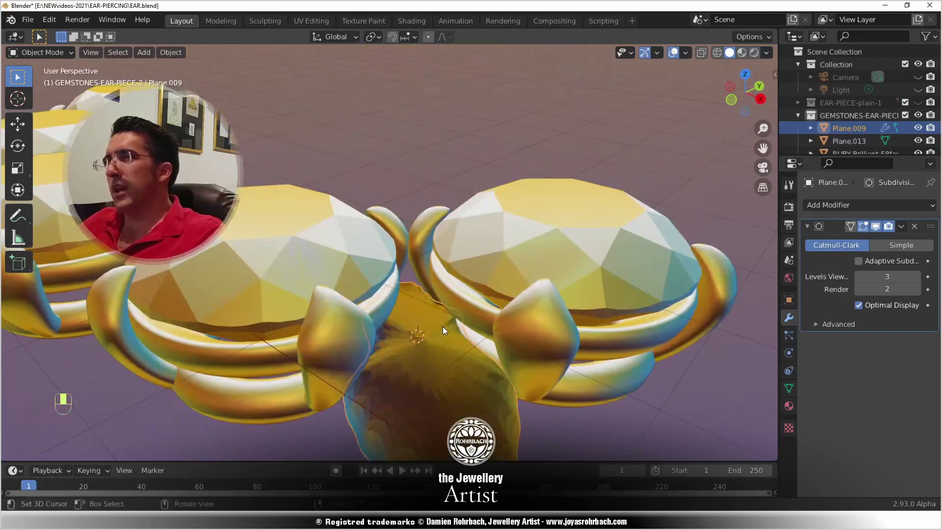
click(914, 226)
- Add a Bevel modifier to the plate with 3 segments
click(837, 205)
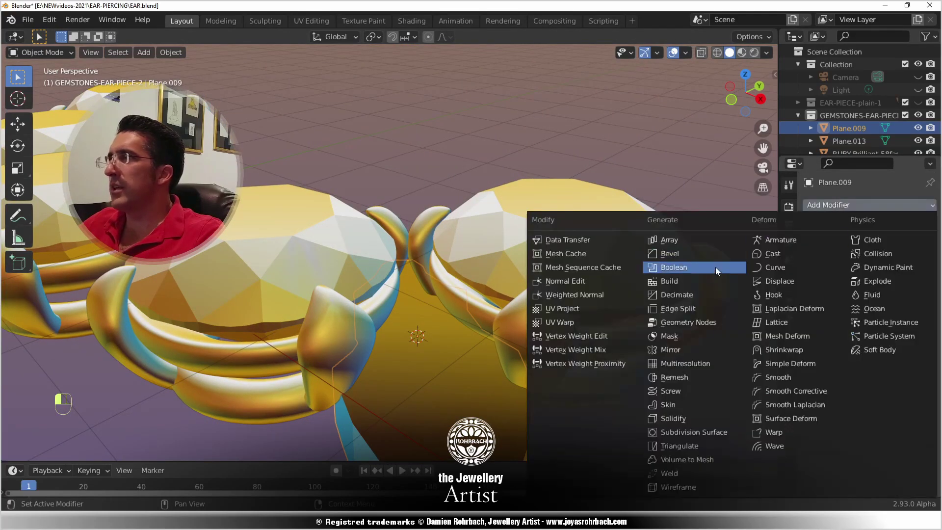
click(703, 256)
middle_drag(585, 385, 383, 324)
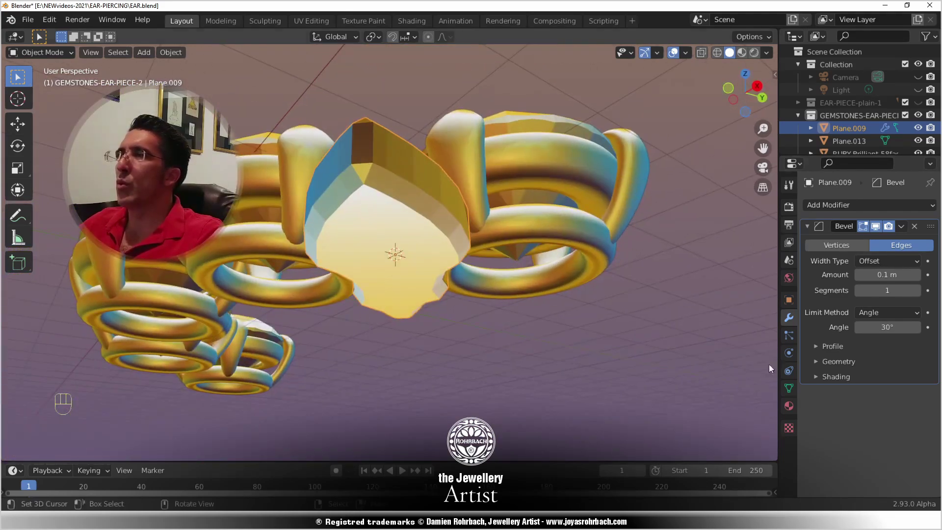
click(916, 290)
click(916, 290)
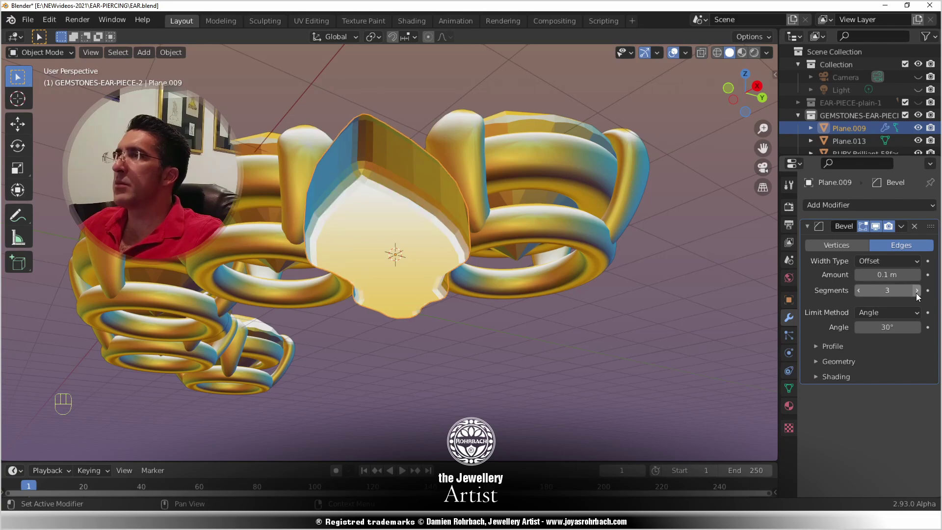
- Apply smooth shading to the bevelled plate
scroll(416, 246, down, 2)
middle_drag(416, 246, 393, 274)
click(171, 52)
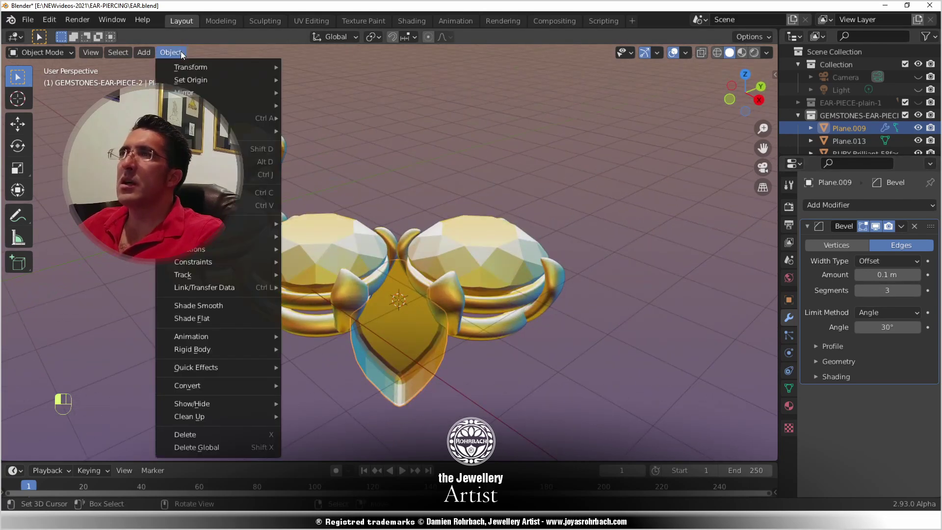
click(216, 305)
- Mirror the plate across X with a Mirror modifier using the central ruby as mirror object, and save the file
middle_drag(284, 347, 619, 385)
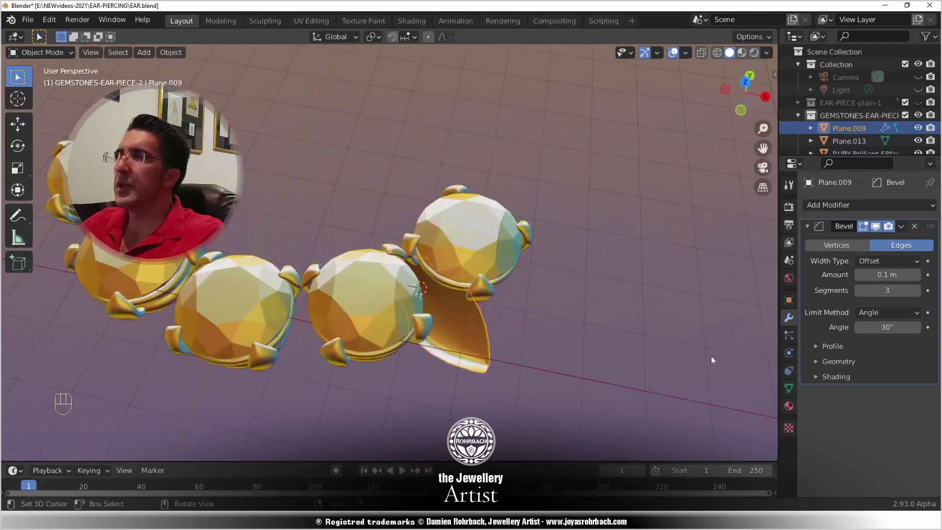
click(835, 204)
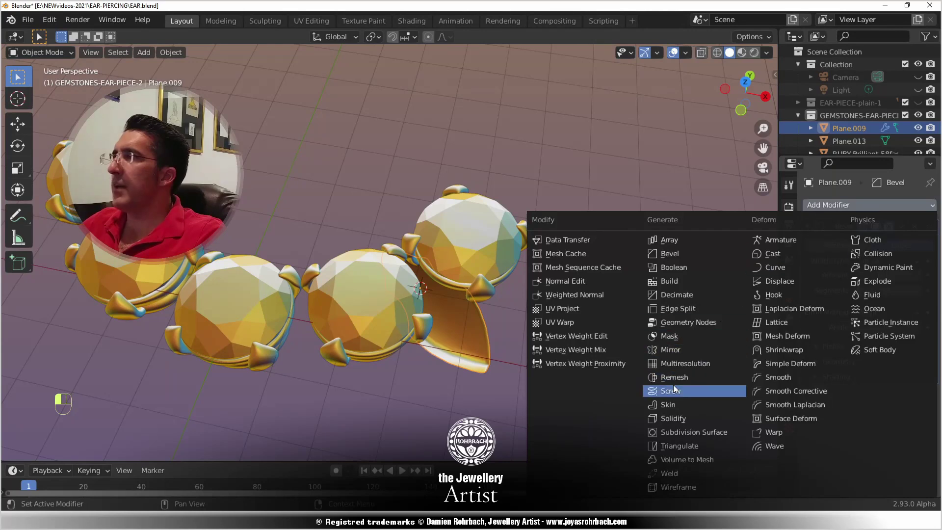
click(685, 350)
scroll(902, 436, down, 1)
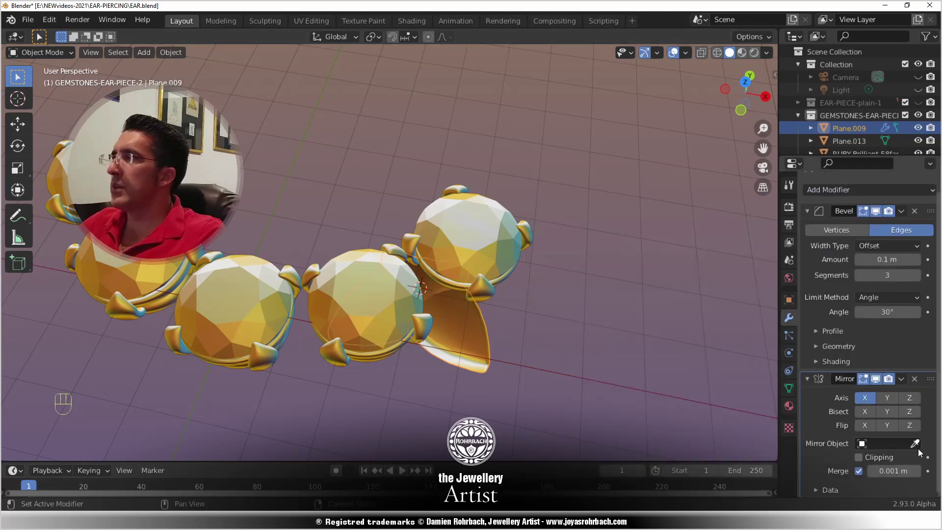
click(916, 441)
click(238, 299)
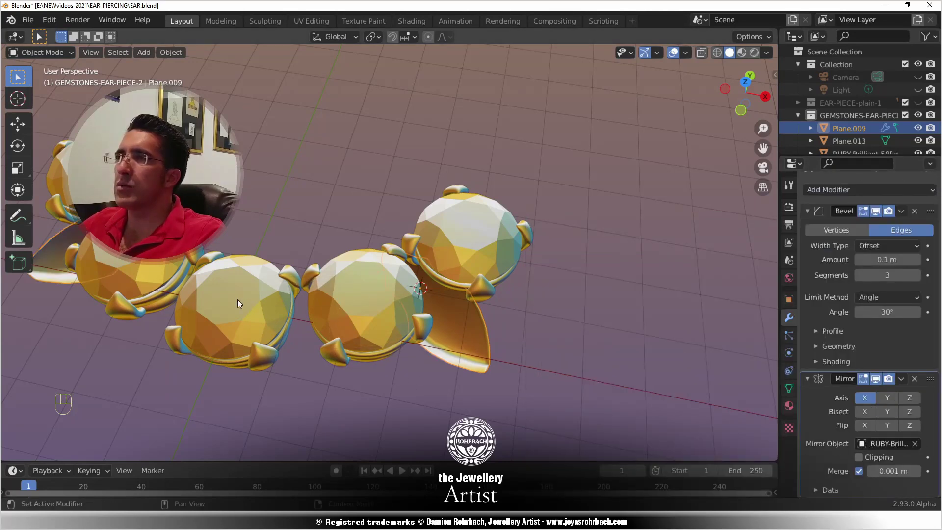
middle_drag(328, 331, 375, 317)
key(KP_7)
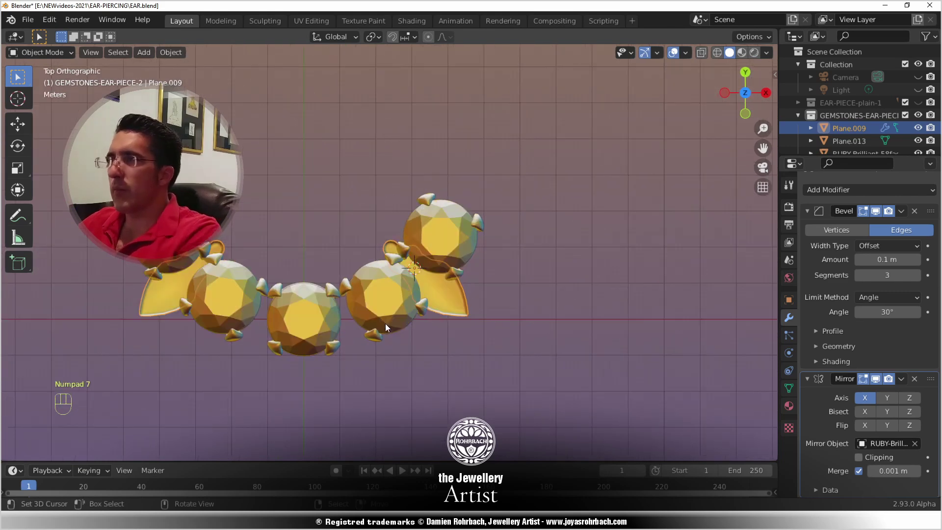
scroll(388, 322, up, 3)
key(ctrl+s)
- Duplicate the plate's mesh in Edit Mode, place the copy between the central setting and its right neighbour, and rotate it about 31.6°
shift+middle_drag(398, 349, 478, 261)
key(Tab)
scroll(478, 261, up, 3)
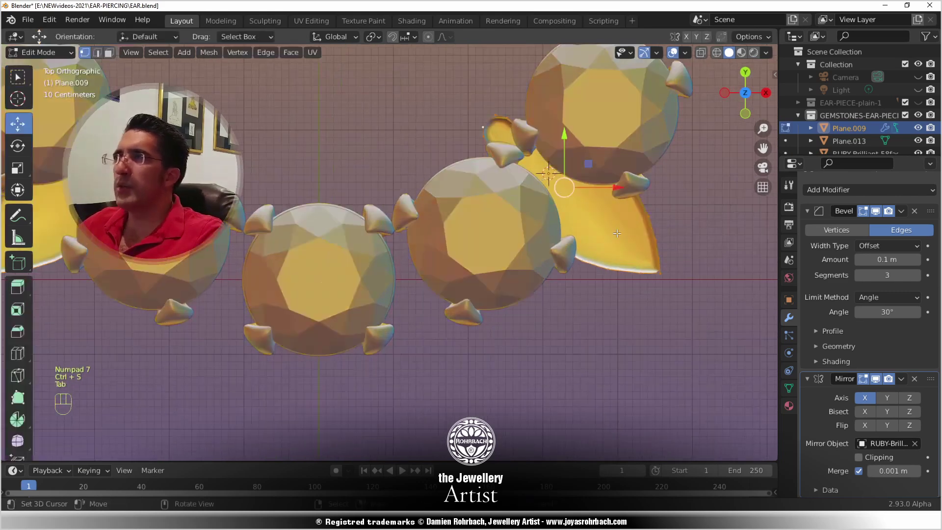
key(shift+d)
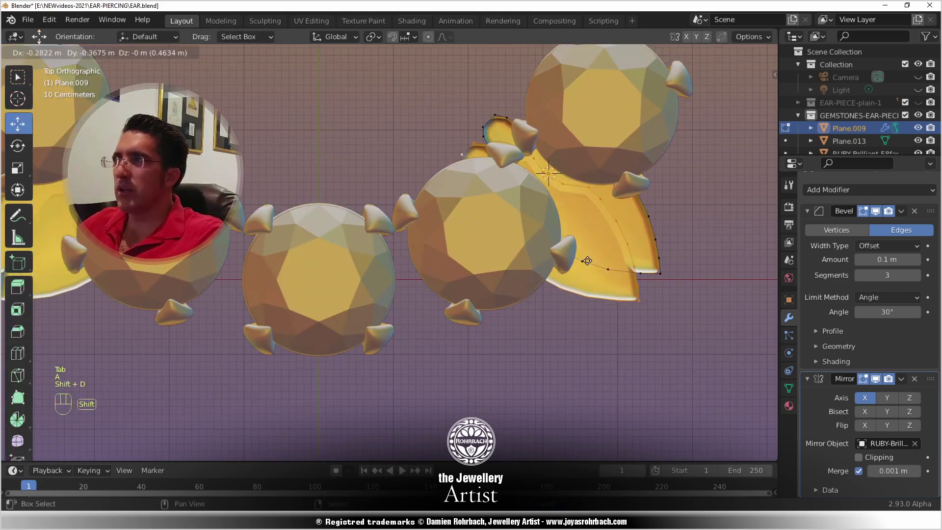
click(383, 225)
key(r)
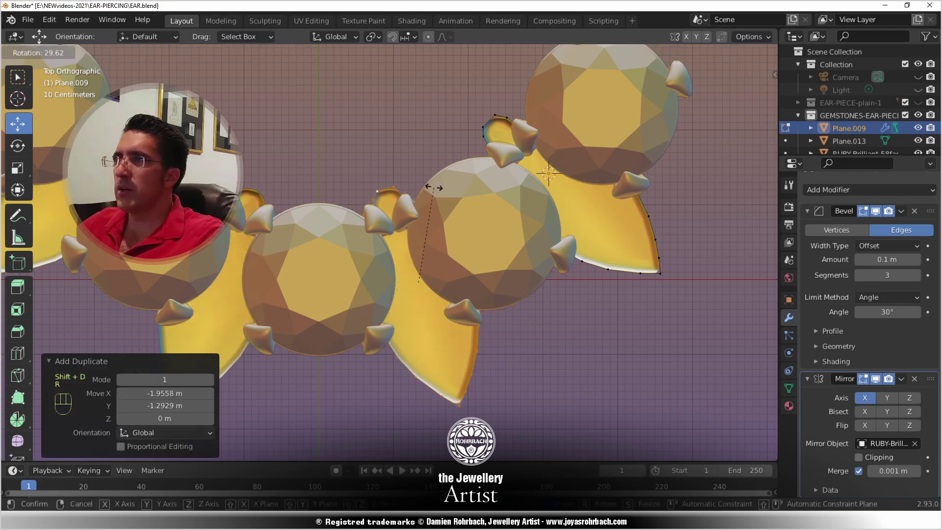
click(437, 187)
- From the bottom view, nudge the duplicated plate about 0.1 m towards the central setting to centre it between the two rings
middle_drag(418, 339, 434, 441)
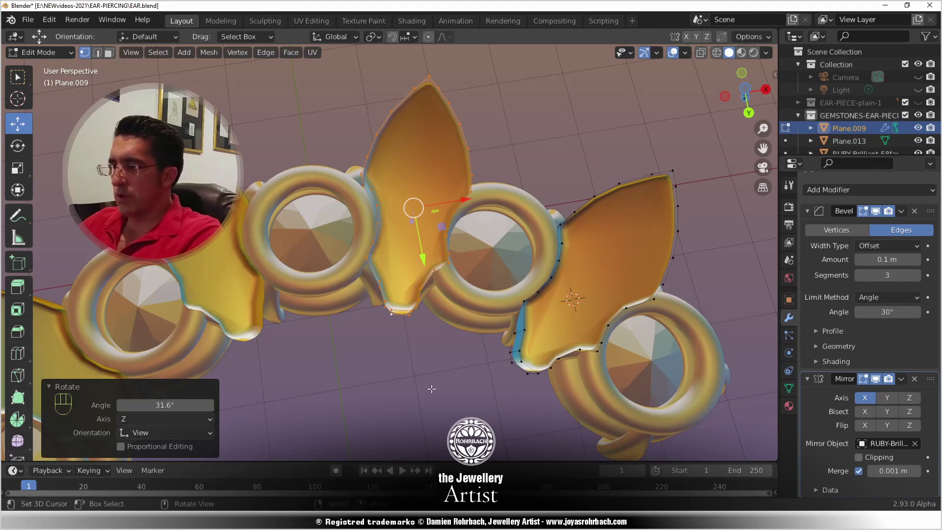
key(ctrl+KP_7)
scroll(480, 176, up, 2)
key(alt+z)
key(alt+z)
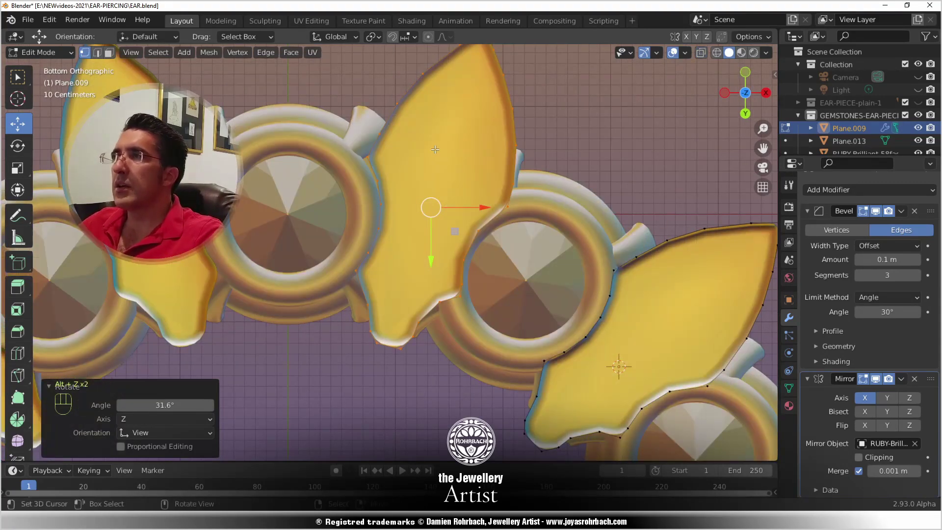
key(g)
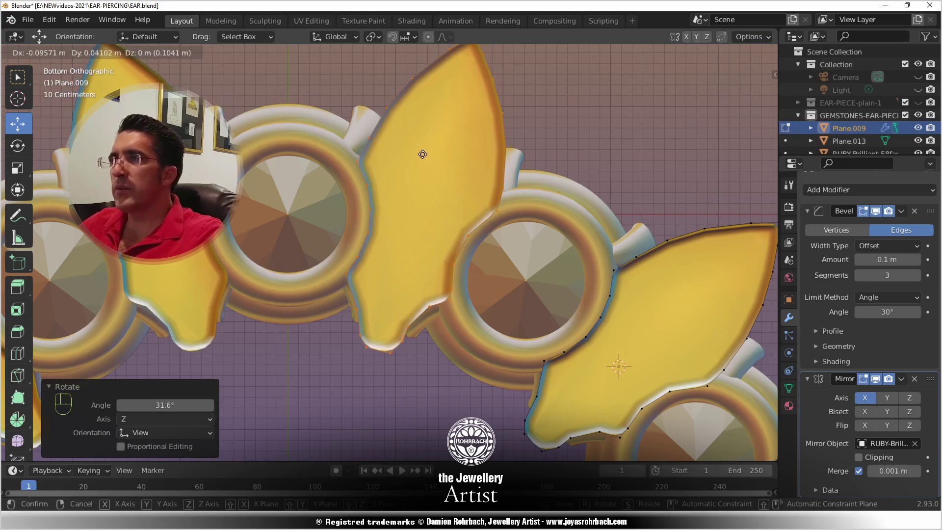
click(423, 154)
- Return to Object Mode, deselect everything in the top view and save the file
middle_drag(423, 154, 513, 121)
key(Tab)
middle_drag(477, 199, 569, 329)
scroll(435, 236, down, 5)
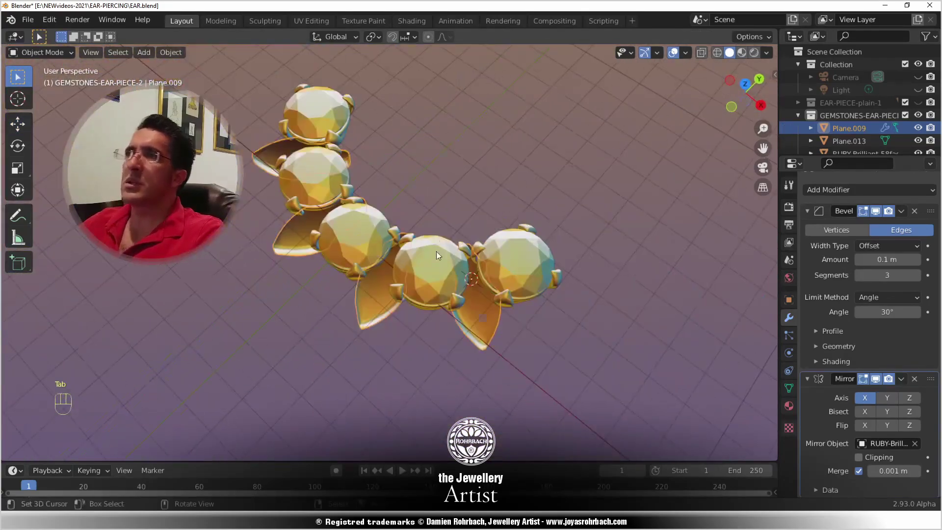
key(KP_7)
scroll(473, 283, up, 4)
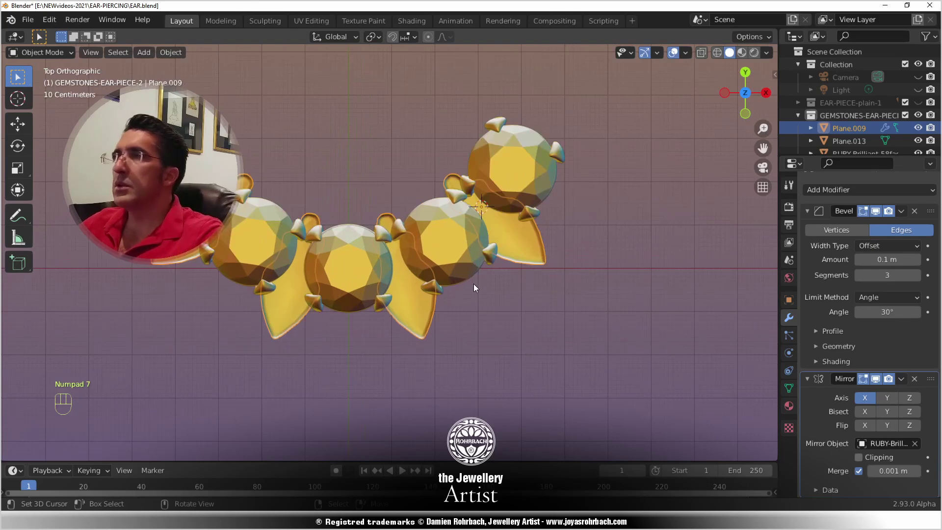
key(alt+a)
key(ctrl+s)
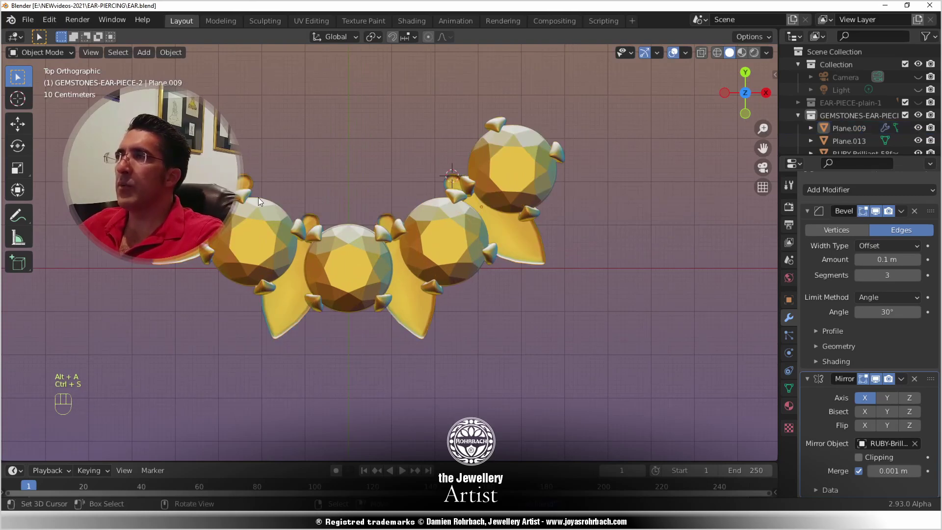
- Add a UV sphere with a 1 m radius at the 3D cursor on the original plate's inner tip
click(144, 52)
mouse_move(162, 66)
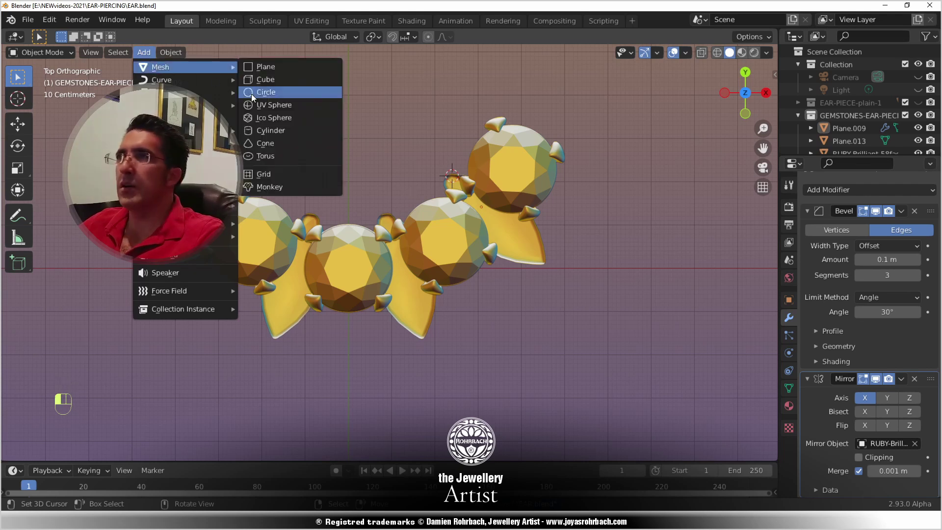
click(257, 105)
click(164, 367)
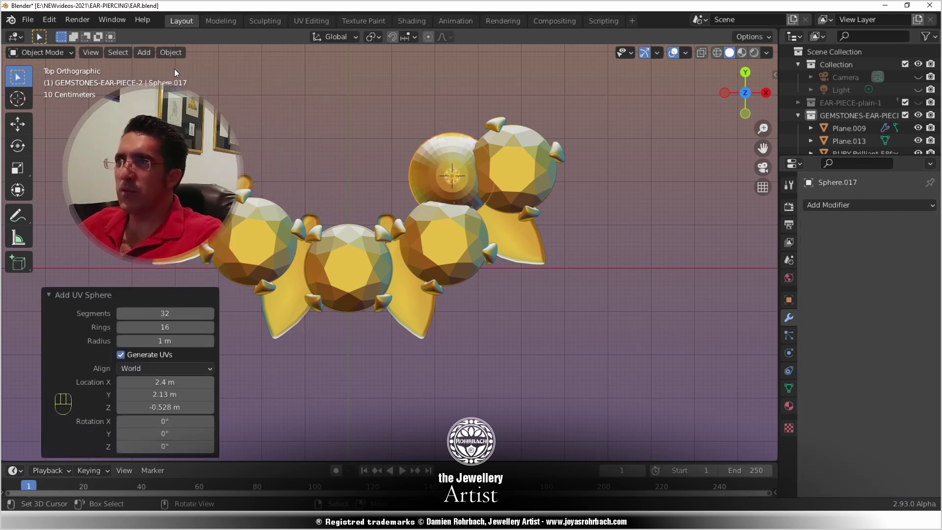
- Shade the new sphere smooth and scale it down uniformly to about 0.478
click(179, 52)
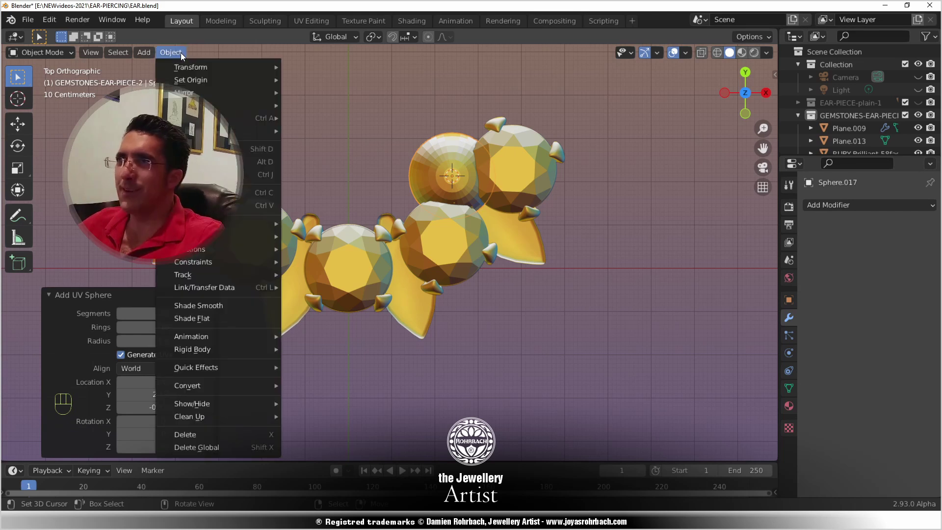
click(185, 309)
key(s)
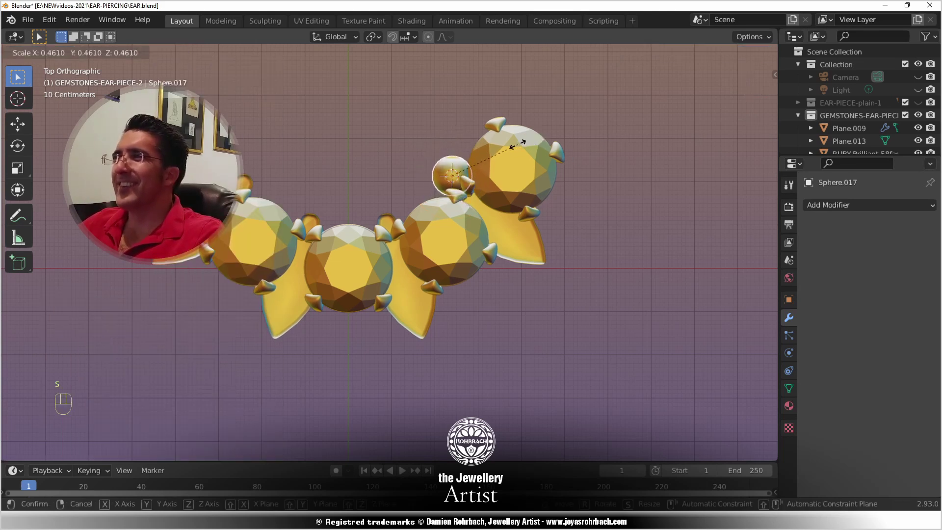
click(520, 144)
- Set the sphere's dimensions to 1 m on the X, Y and Z axes
key(n)
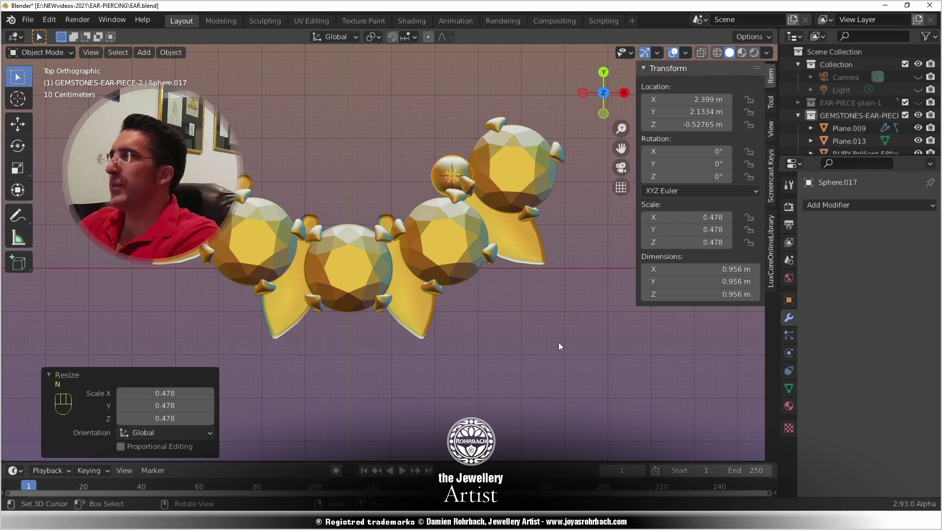
click(696, 271)
text(1)
key(Tab)
text(1)
key(Tab)
text(1)
key(Return)
- From the bottom view, move the sphere about -0.049 m in X and -0.106 m in Y to cover the outer right plate's inner tip
middle_drag(445, 366, 399, 305)
key(KP_1)
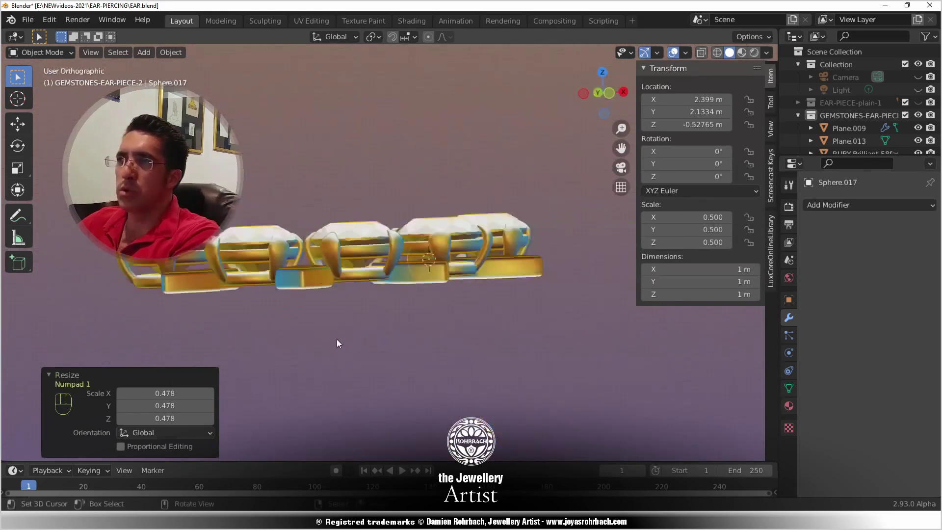
scroll(443, 294, up, 3)
middle_drag(370, 294, 405, 183)
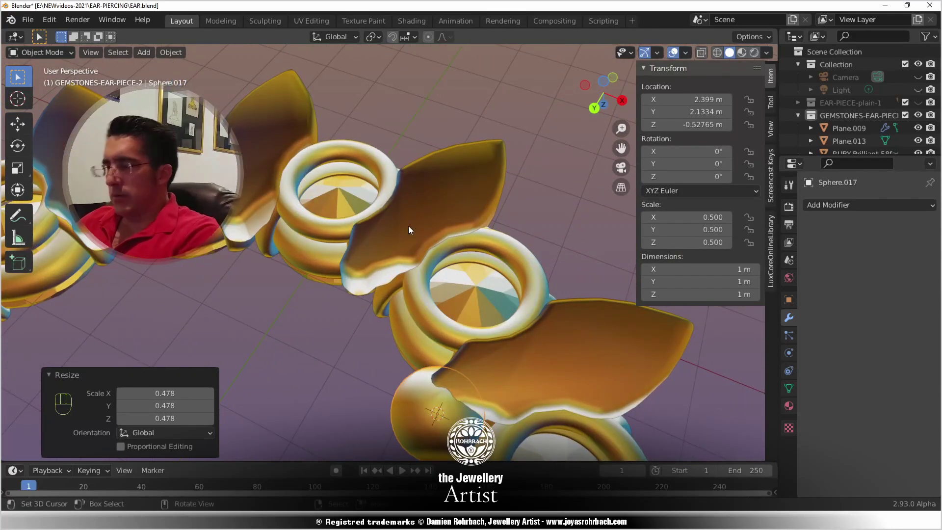
key(ctrl+KP_7)
scroll(549, 366, up, 4)
scroll(448, 255, up, 2)
key(g)
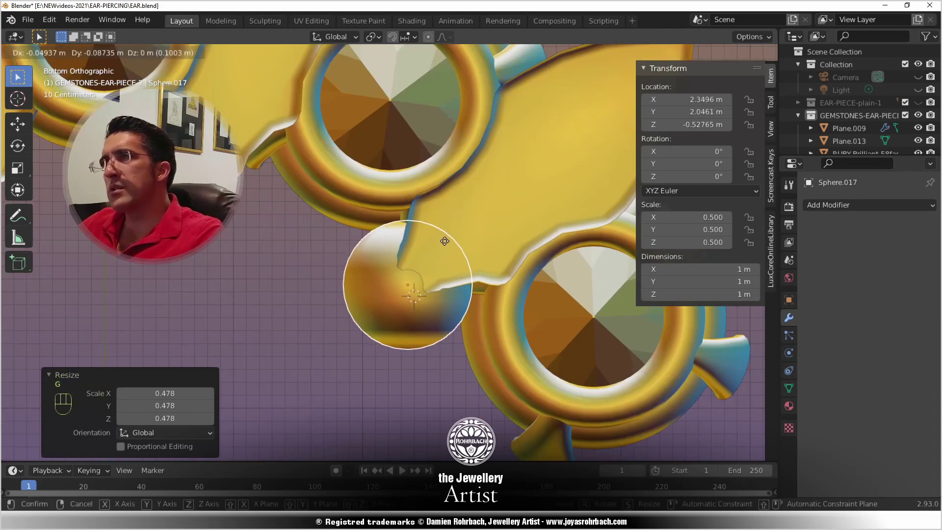
click(444, 260)
- Duplicate the sphere and place the copy on the neighbouring plate's inner tip, about -1.5 m in X and -0.86 m in Y away
scroll(440, 272, down, 2)
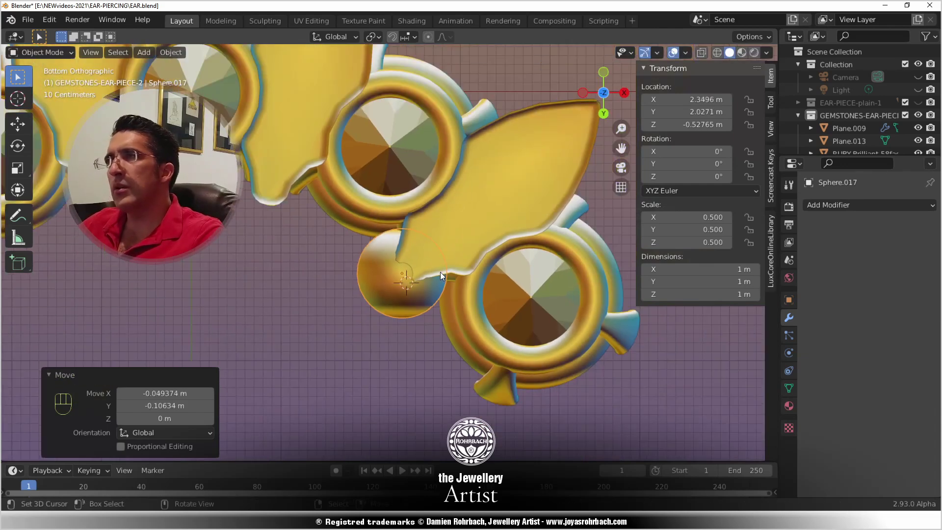
key(shift+d)
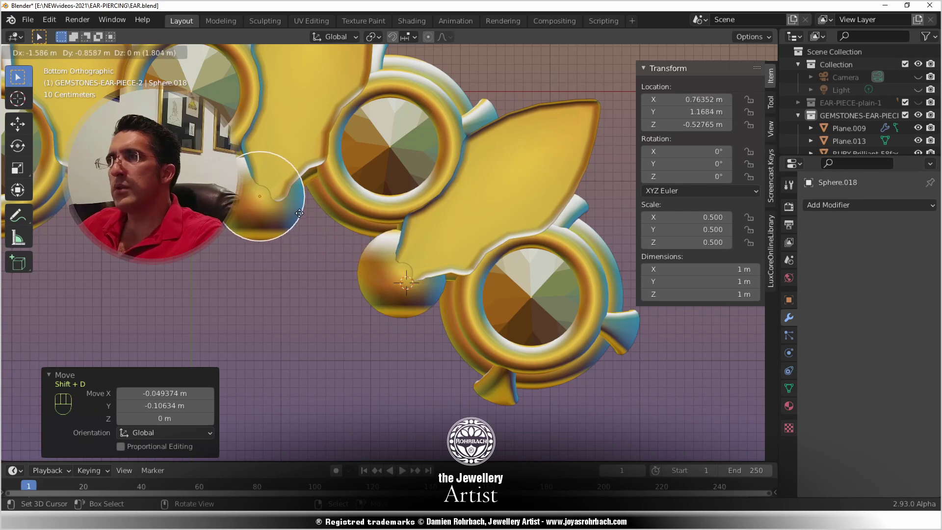
click(306, 214)
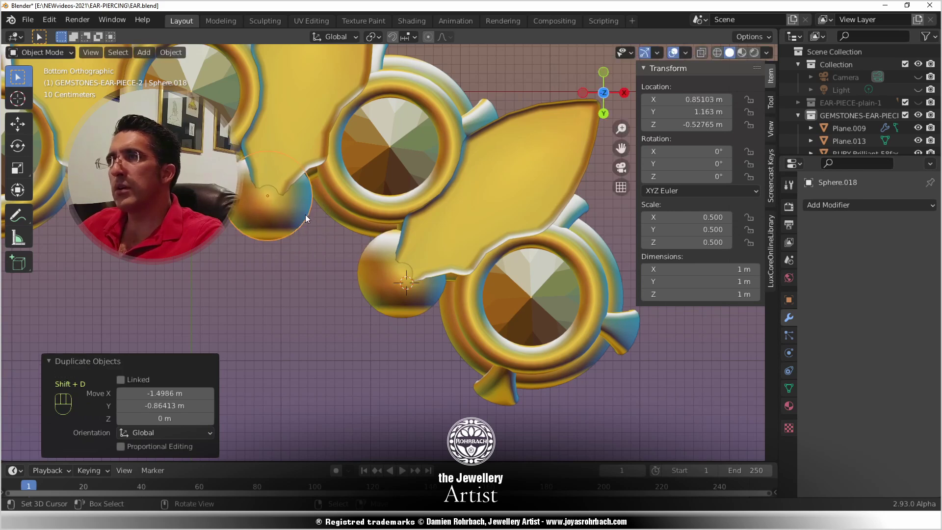
- Join both spheres into the mirrored plate object and save the file
shift+click(365, 293)
shift+click(477, 222)
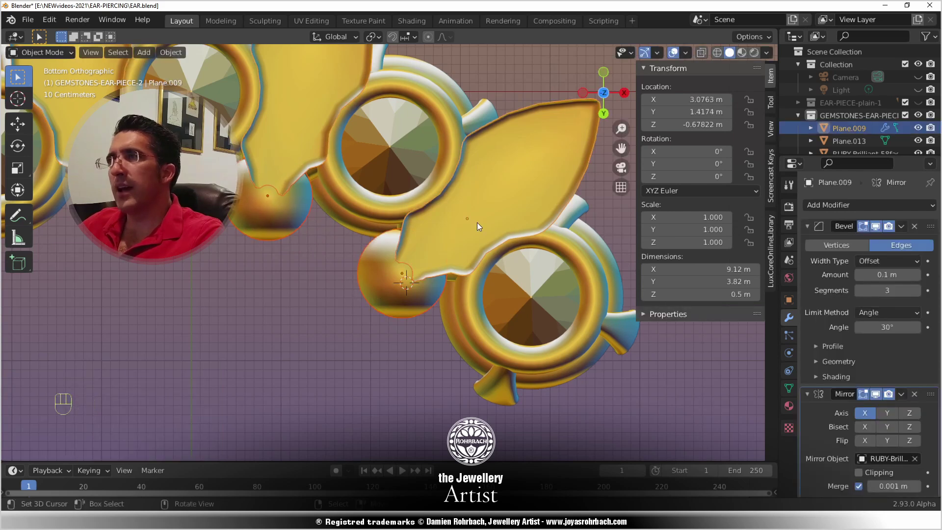
key(ctrl+j)
middle_drag(470, 250, 399, 327)
key(ctrl+s)
- Deselect everything, save the file and check the mirrored spheres from several angles, ending in the top view
key(KP_7)
scroll(415, 315, up, 4)
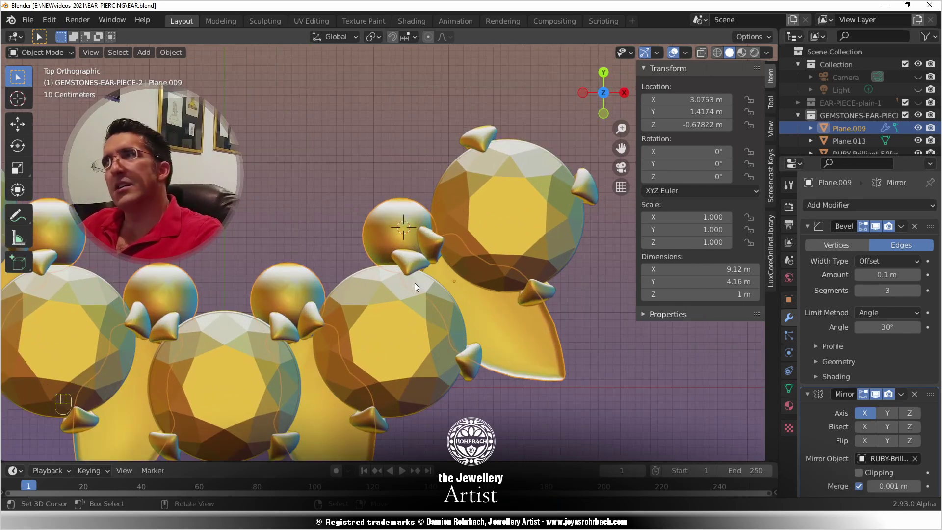
key(alt+a)
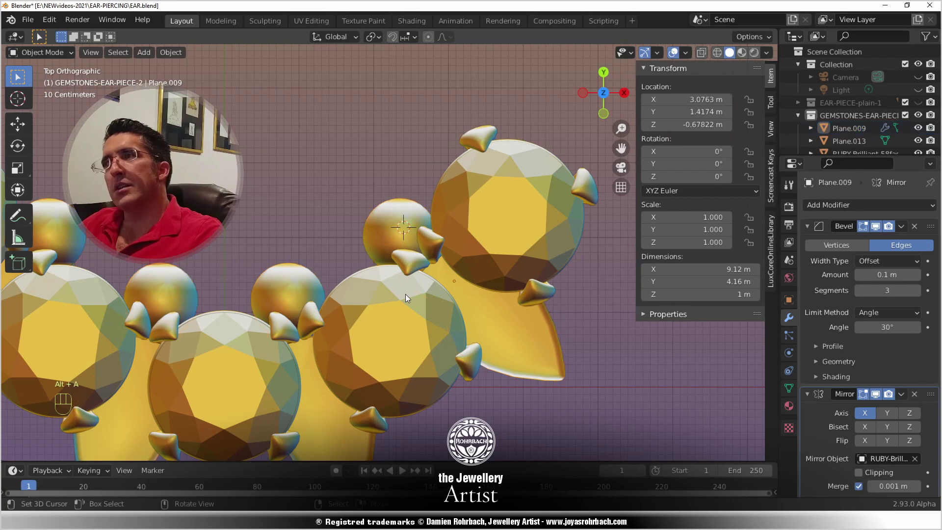
scroll(406, 290, down, 4)
scroll(406, 290, down, 4)
key(ctrl+s)
middle_drag(415, 384, 470, 271)
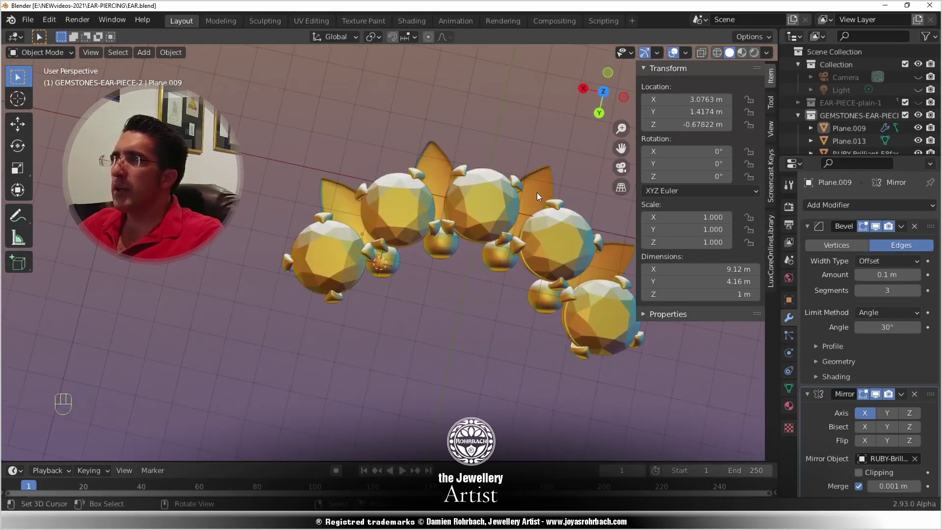
key(KP_7)
scroll(384, 332, up, 4)
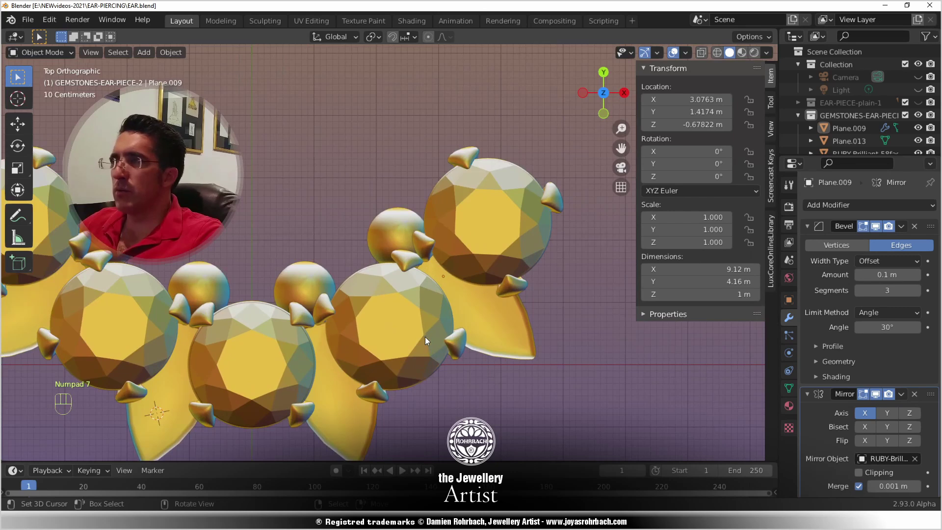
- Try to inset the outer right plate's top face in Edit Mode, with X-ray and face selection on
click(488, 306)
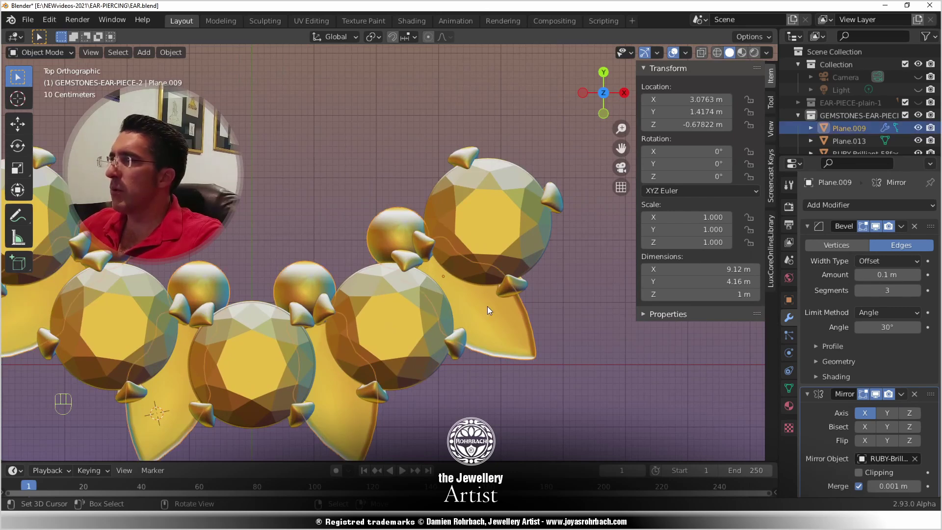
key(Tab)
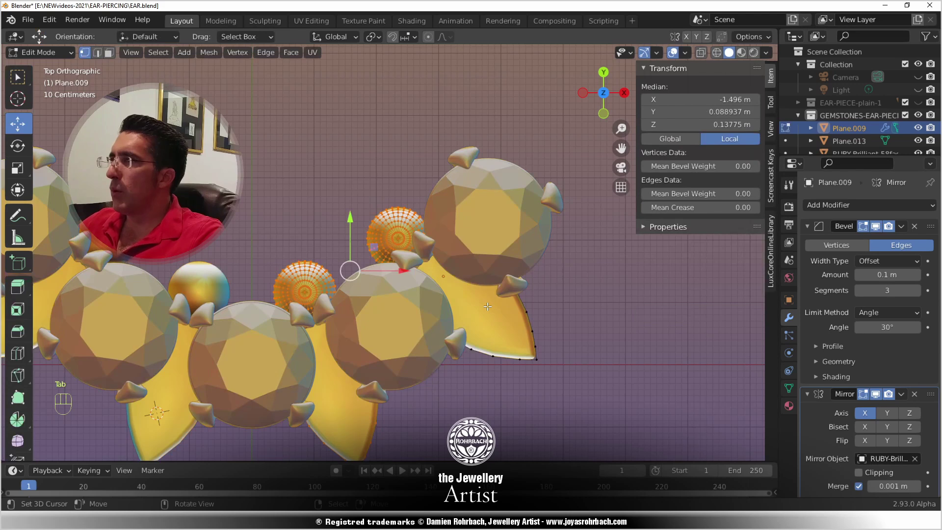
key(alt+z)
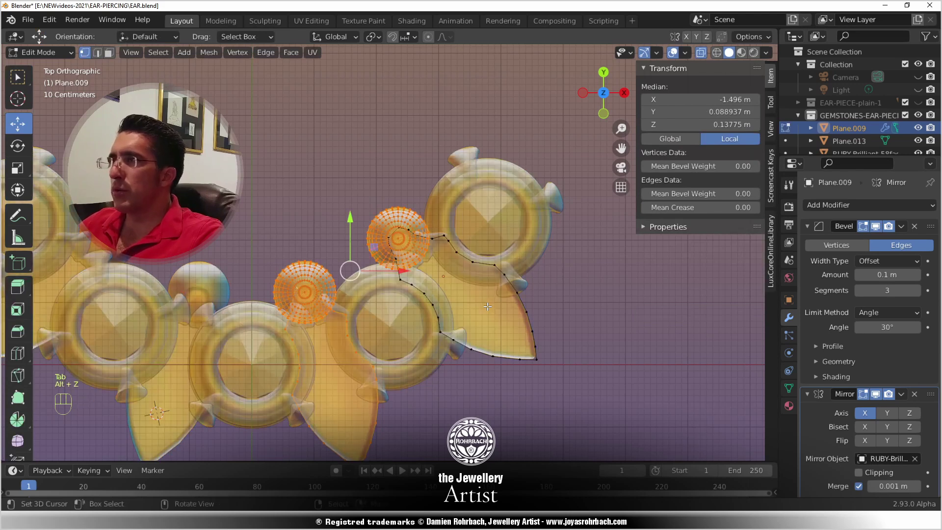
key(alt+a)
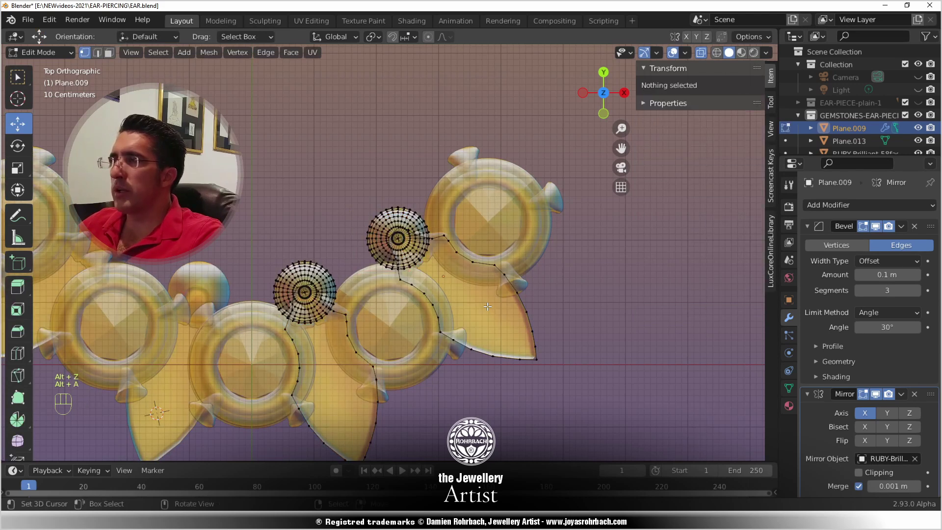
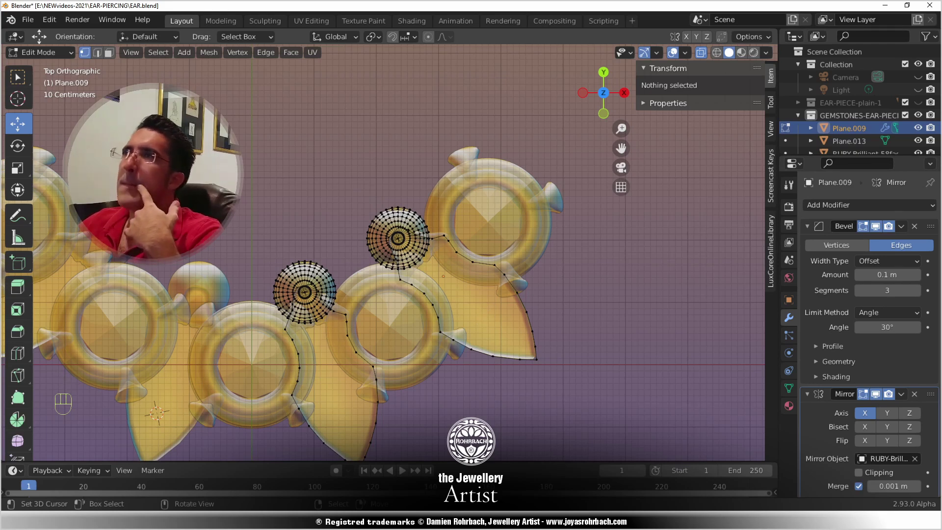
click(111, 54)
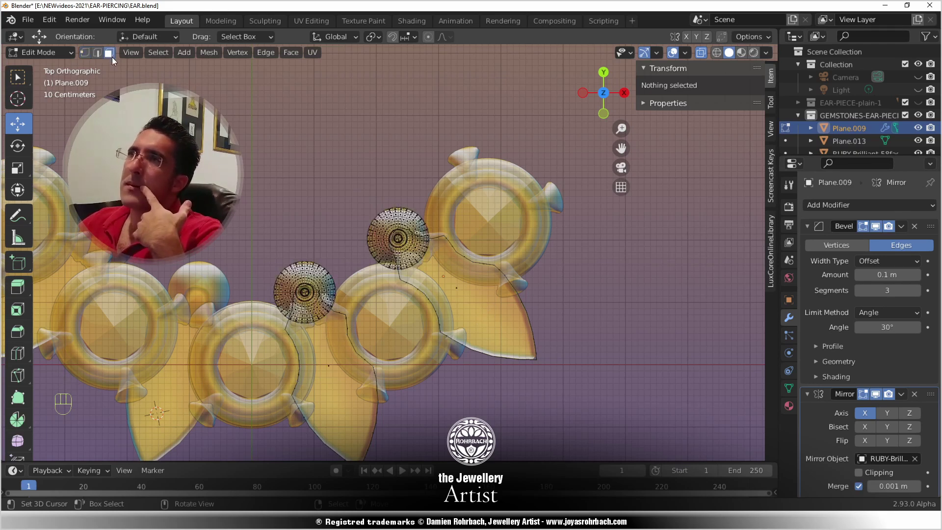
click(437, 303)
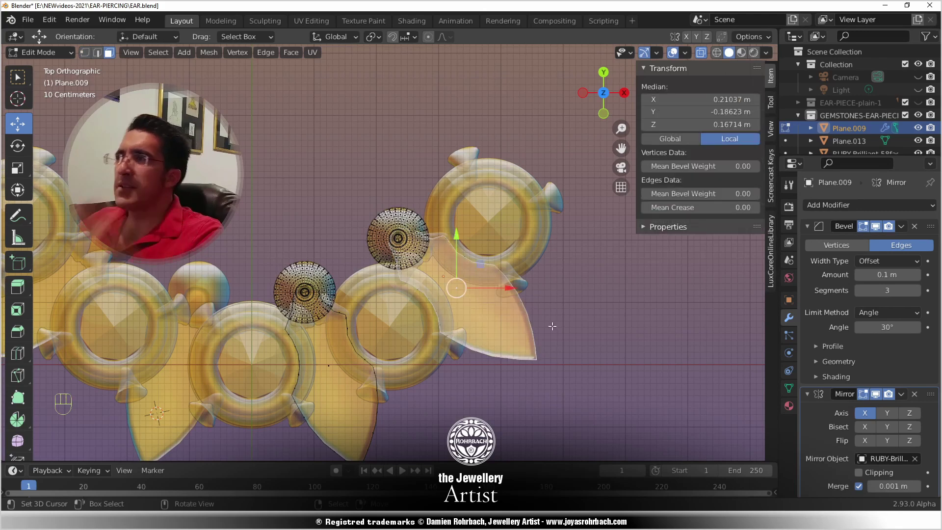
key(shift)
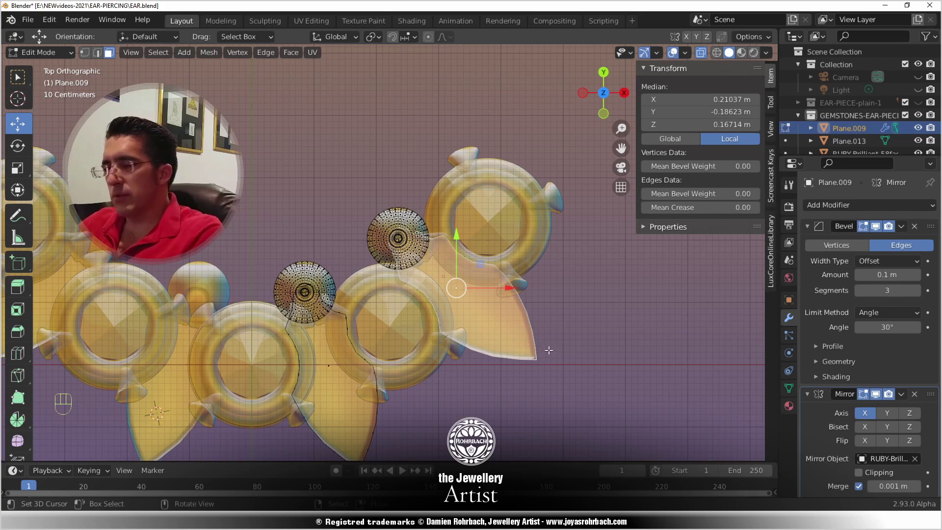
key(i)
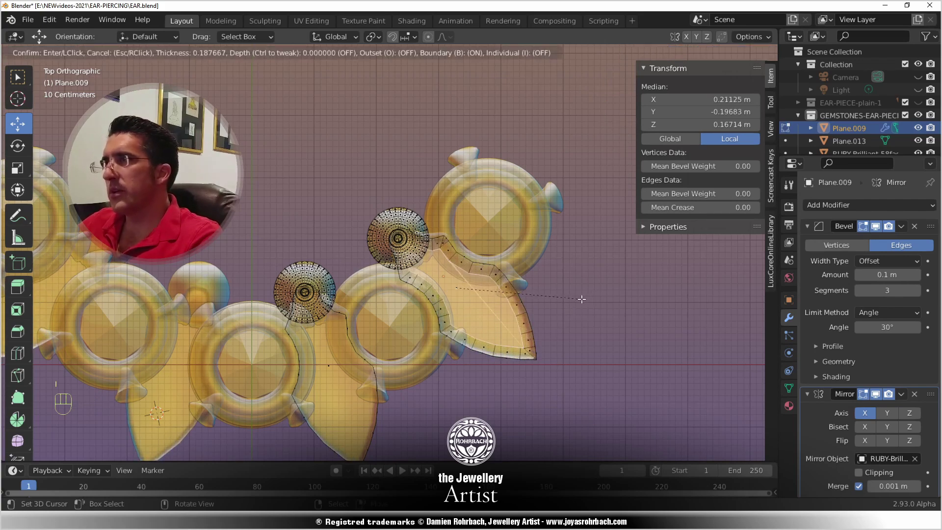
click(583, 318)
key(ctrl+z)
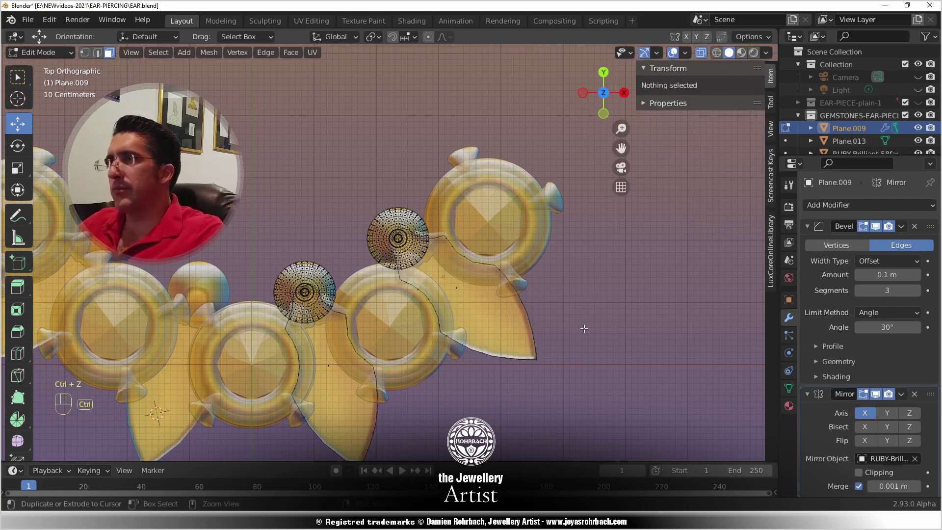
key(Tab)
- Place the 3D cursor on the outer right plate, save the file and add a Bézier curve with a 1 m radius there
shift+right_click(510, 306)
key(ctrl+s)
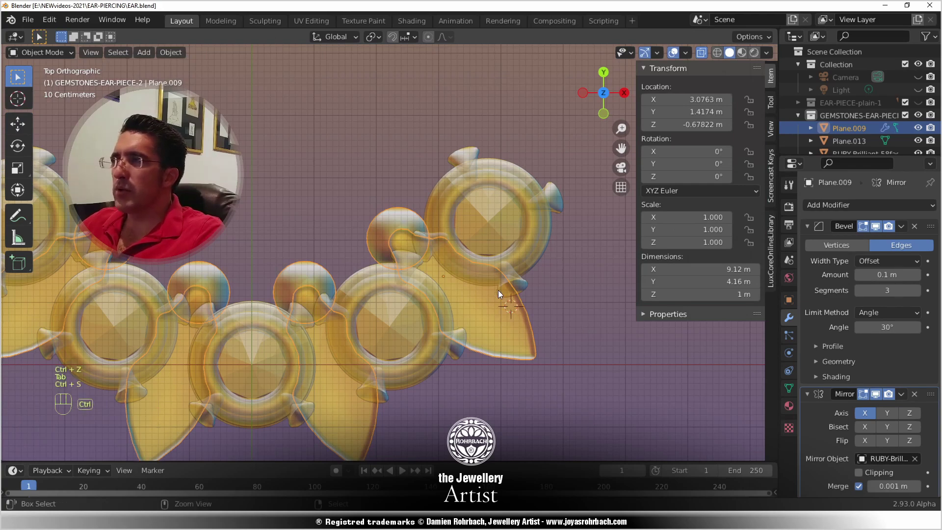
click(144, 52)
mouse_move(161, 79)
click(266, 78)
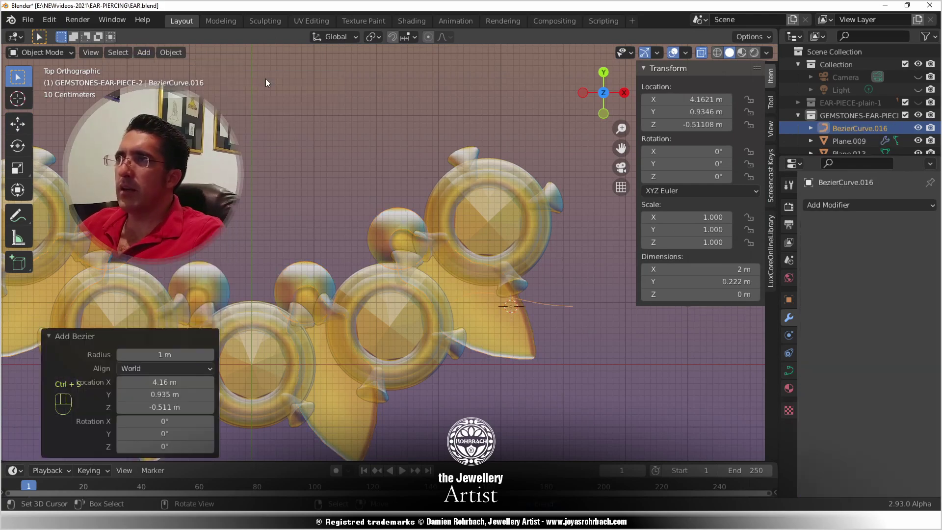
key(alt+z)
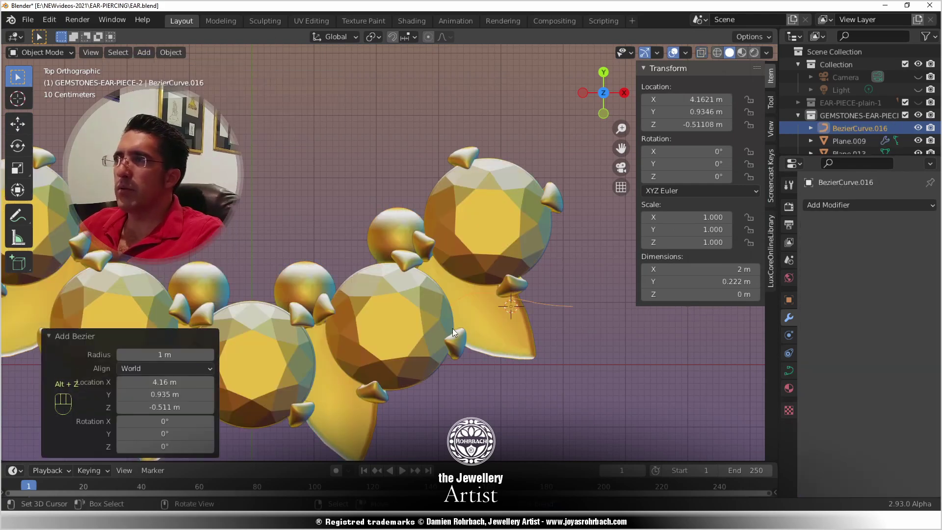
key(alt+z)
- In Edit Mode, move the curve's start point and handle to the plate's inner part and its end point just below the outer setting's prong
key(Tab)
key(g)
click(475, 293)
right_click(480, 266)
key(g)
click(481, 311)
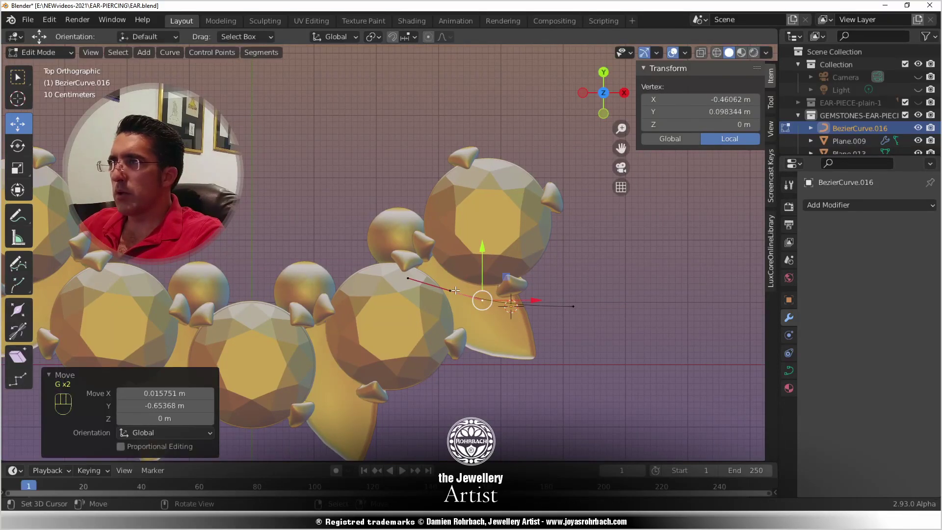
right_click(450, 290)
key(g)
click(449, 285)
right_click(572, 302)
key(g)
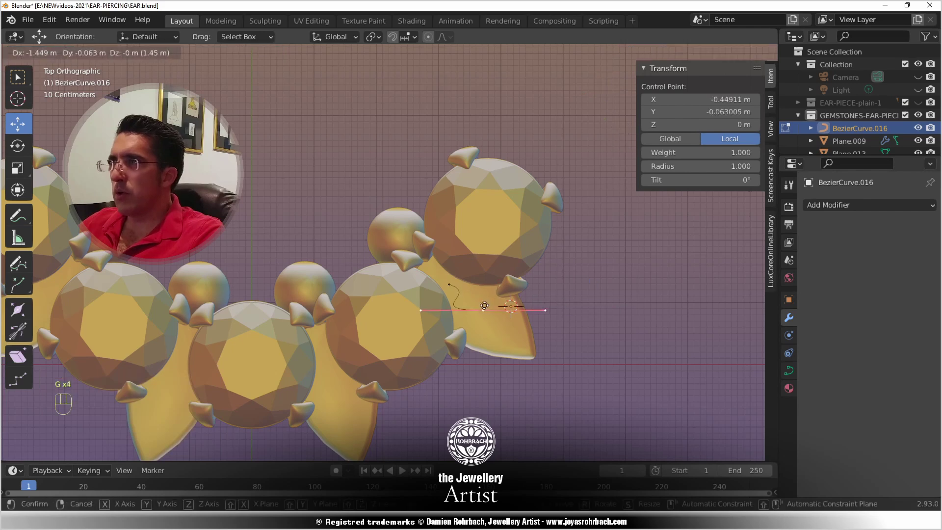
ctrl+click(511, 297)
- Extend the curve with one point at the plate's outer tip and one beside the neighbouring setting's prong, and close it into a loop
ctrl+click(528, 348)
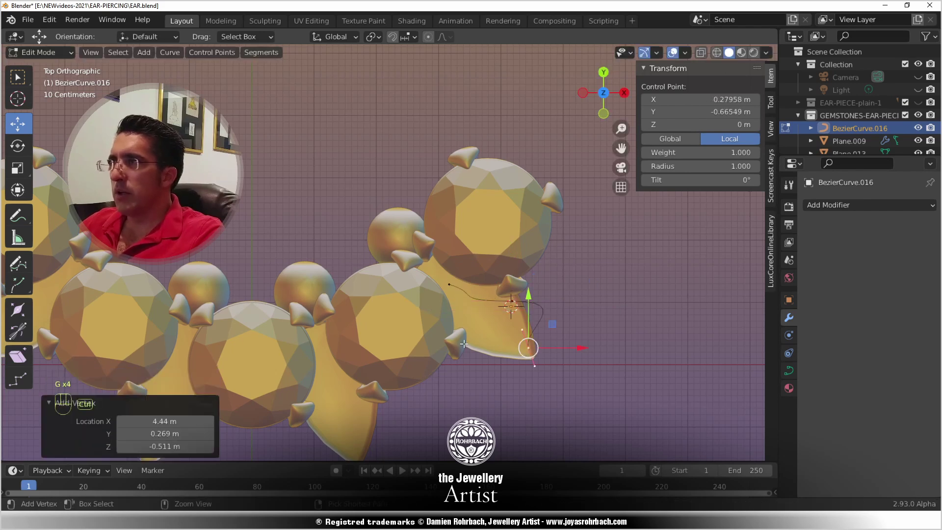
ctrl+click(465, 338)
shift+click(479, 285)
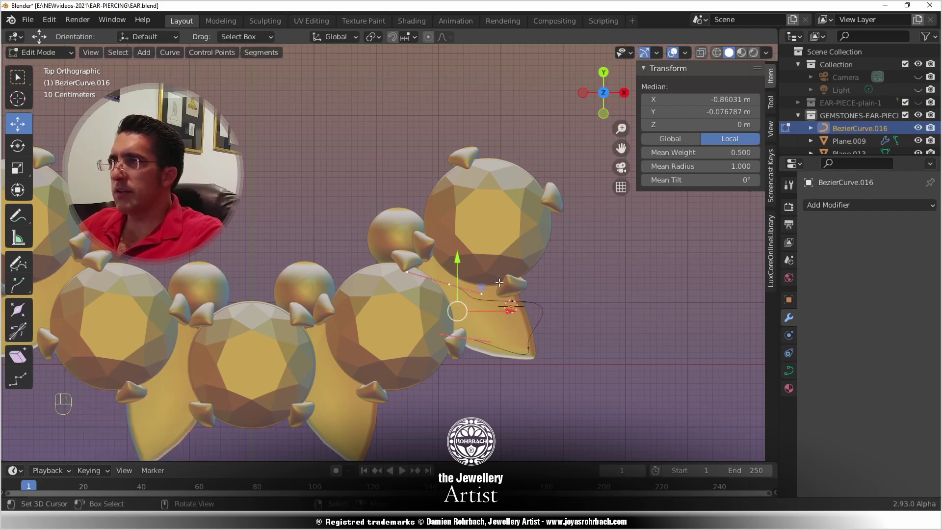
scroll(522, 330, up, 3)
- Set the handle type of all the curve's control points to Free
key(a)
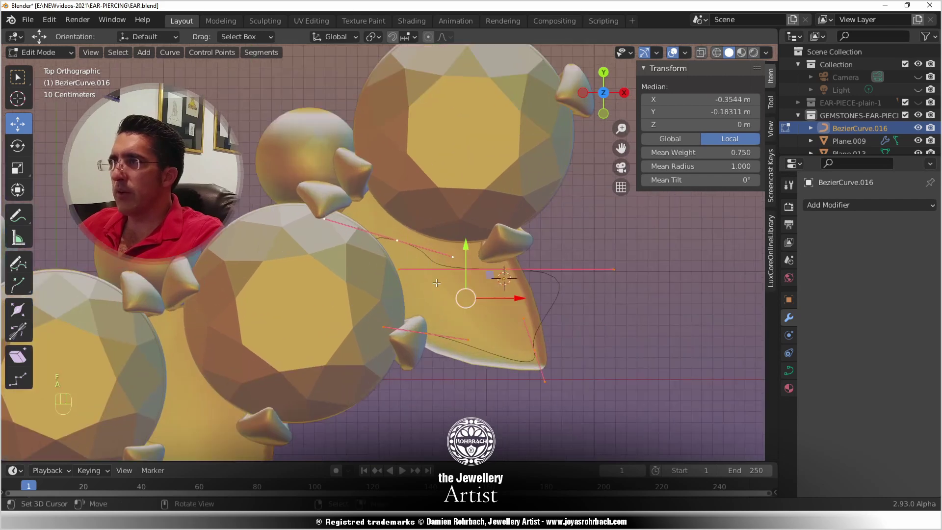
key(v)
click(393, 325)
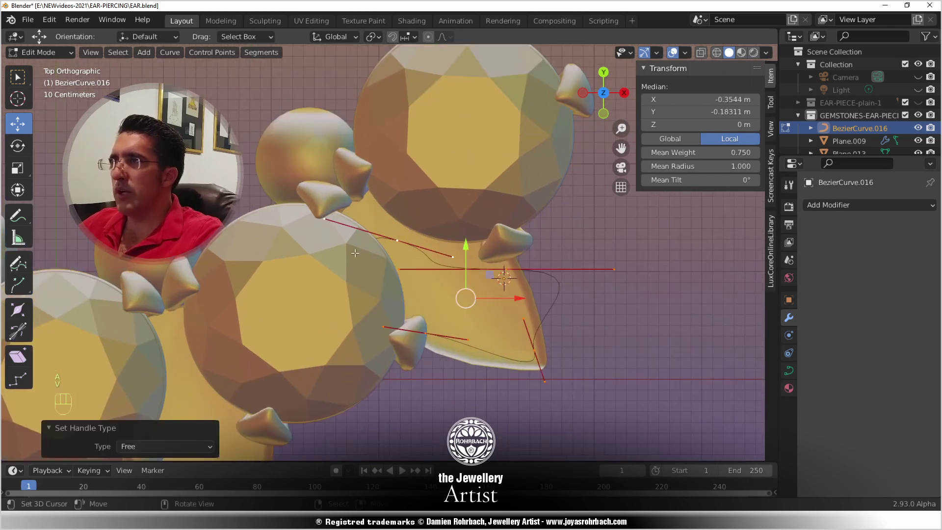
- Pull the handles of the inner point and the point beside the neighbouring prong inward so the segment between them follows the setting's edge
right_click(329, 223)
key(g)
click(434, 296)
right_click(422, 324)
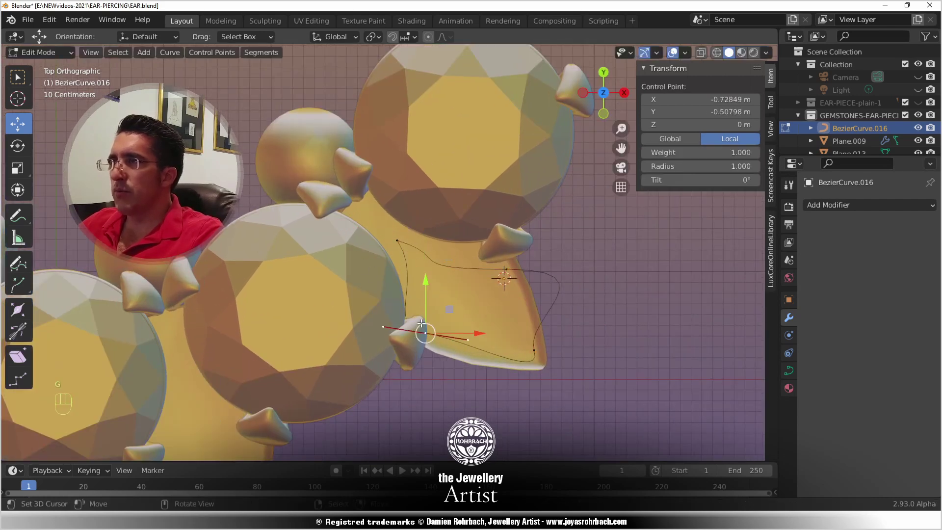
right_click(385, 326)
key(g)
click(427, 302)
- Reposition the curve's points beside the neighbouring prong, below the outer setting and at the inner end to fit the plate's outline
right_click(424, 328)
key(g)
click(423, 316)
right_click(502, 269)
key(g)
click(483, 265)
right_click(400, 241)
key(g)
click(408, 246)
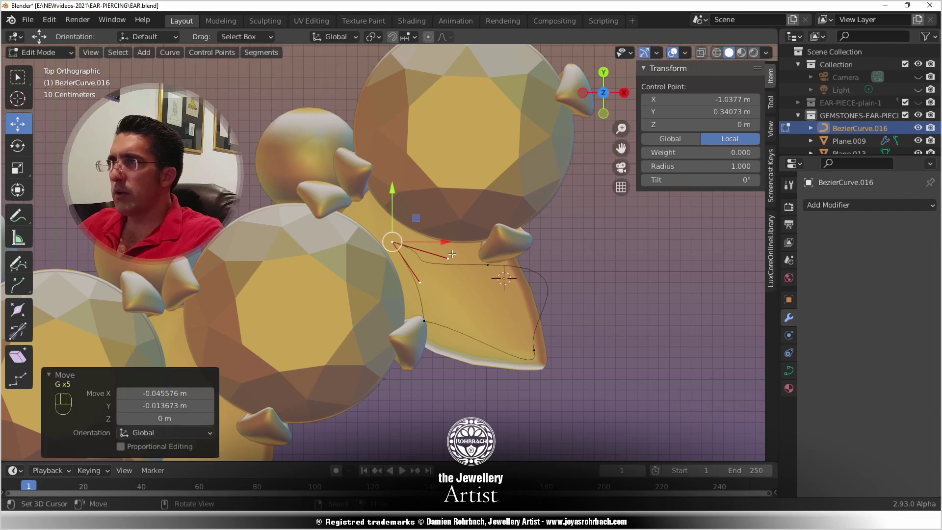
- Adjust the facing handles of the inner point and the point below the outer setting so their segment follows the setting's edge
right_click(452, 256)
key(g)
click(437, 257)
right_click(485, 266)
right_click(383, 266)
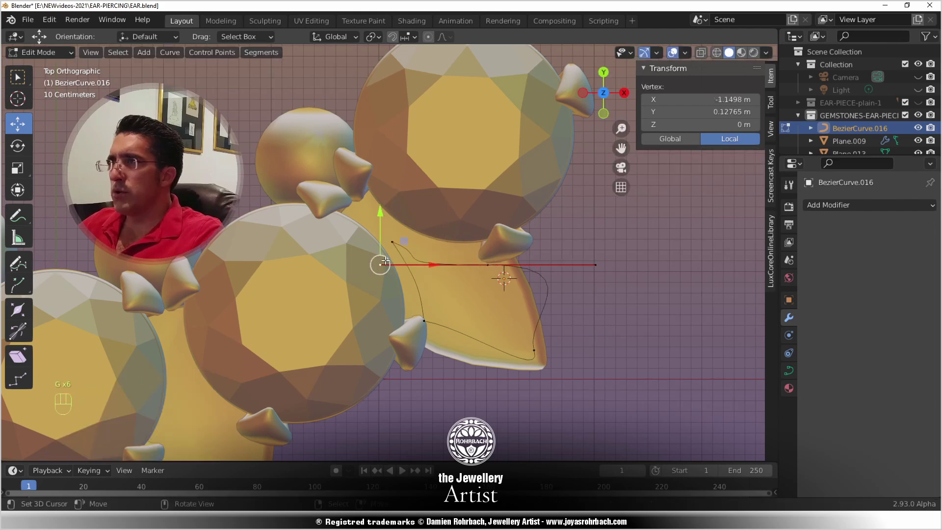
key(g)
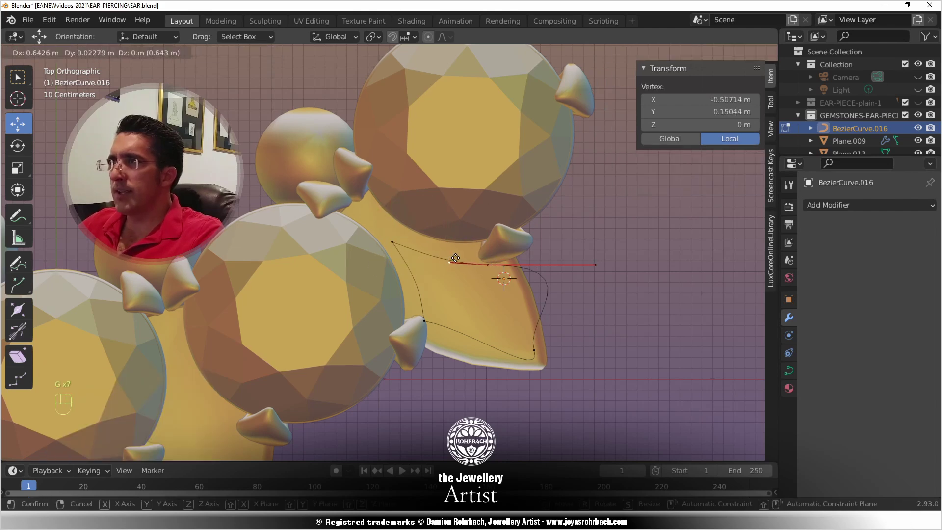
click(456, 258)
- Reposition the facing handles of the outer tip and the point beside the neighbouring prong to curve the segment along the plate's lower edge
right_click(533, 349)
right_click(542, 384)
key(g)
click(449, 342)
right_click(425, 322)
right_click(470, 327)
key(g)
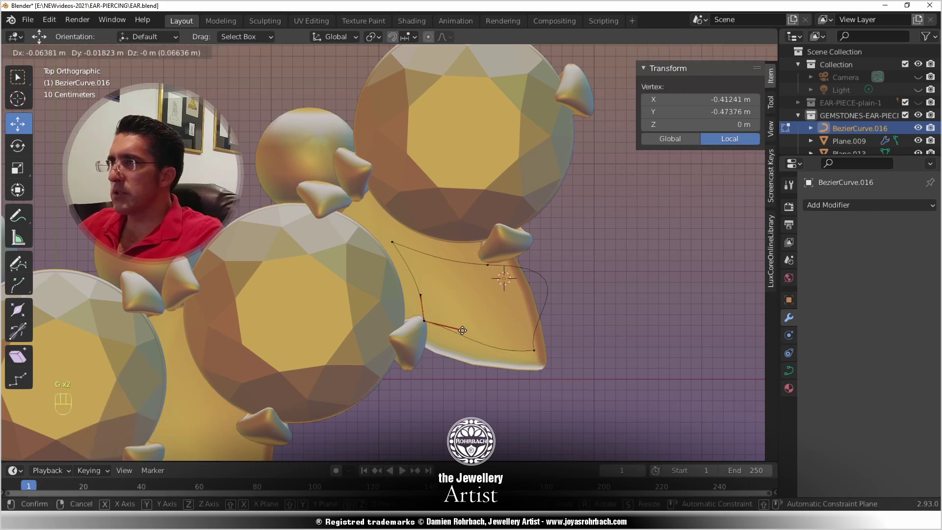
click(453, 338)
- Pull in the outer handle of the point below the outer setting and move the outer tip point inward
right_click(487, 264)
right_click(607, 266)
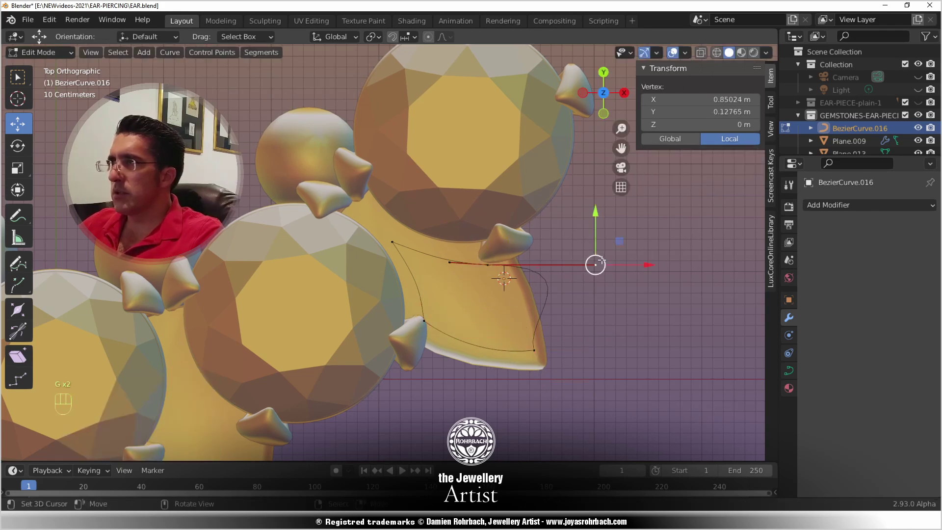
key(g)
click(527, 274)
right_click(534, 350)
key(g)
click(513, 345)
- Adjust the outer tip's upper handle and fine-tune the tip point's position inside the plate
right_click(504, 318)
key(g)
click(517, 325)
right_click(515, 348)
key(g)
click(521, 346)
- Shift the point beside the outer setting's prong and its outer handle inward, and nudge the outer tip point outward
right_click(494, 267)
key(g)
click(481, 262)
right_click(520, 278)
key(g)
click(511, 278)
right_click(521, 348)
key(g)
click(532, 345)
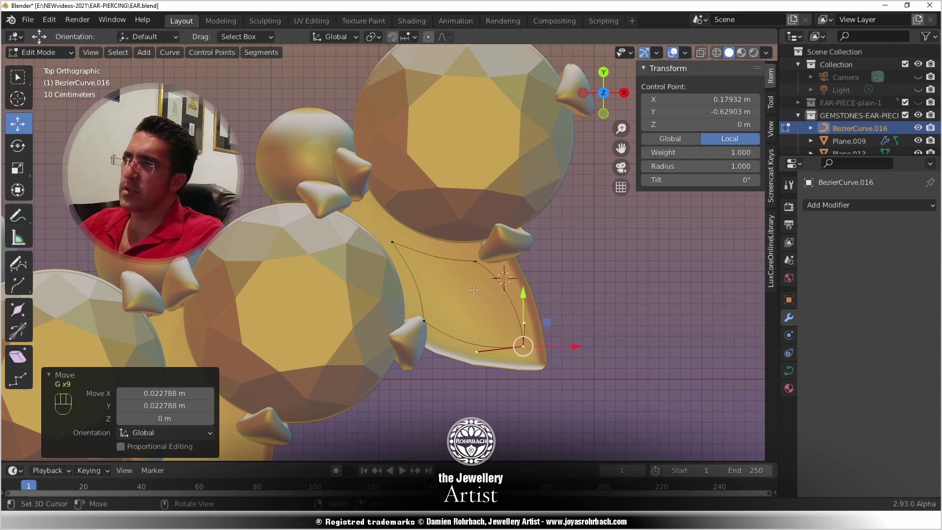
- Refine the handles of the inner point and the point beside the outer prong to smooth the segment under the outer setting
right_click(409, 246)
key(g)
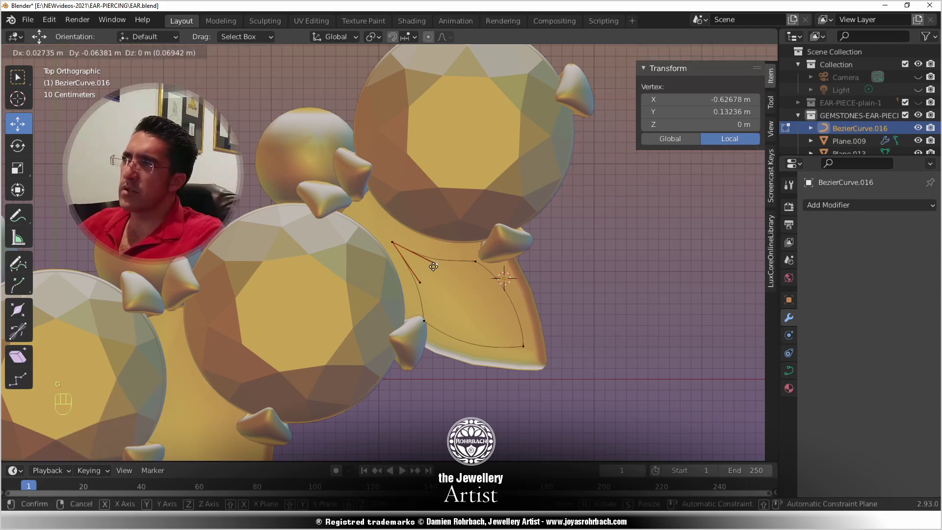
click(434, 264)
right_click(474, 262)
key(g)
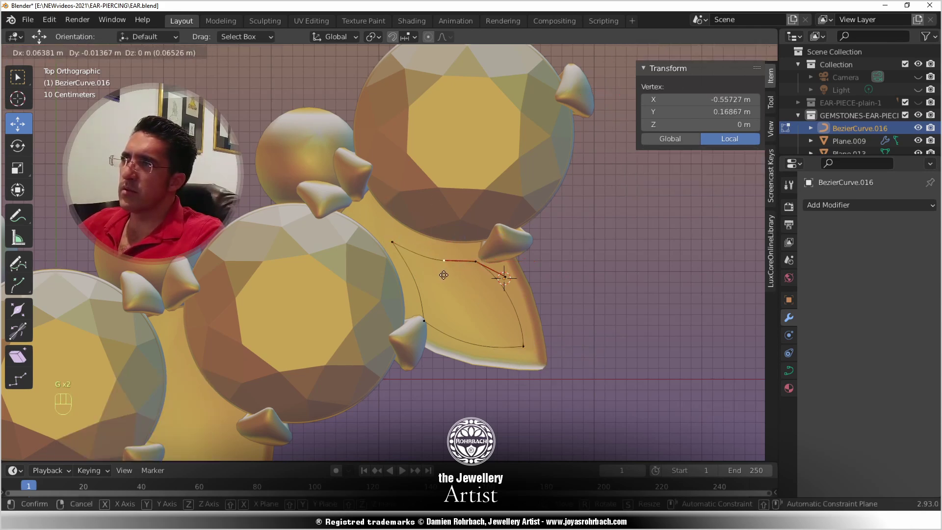
click(417, 270)
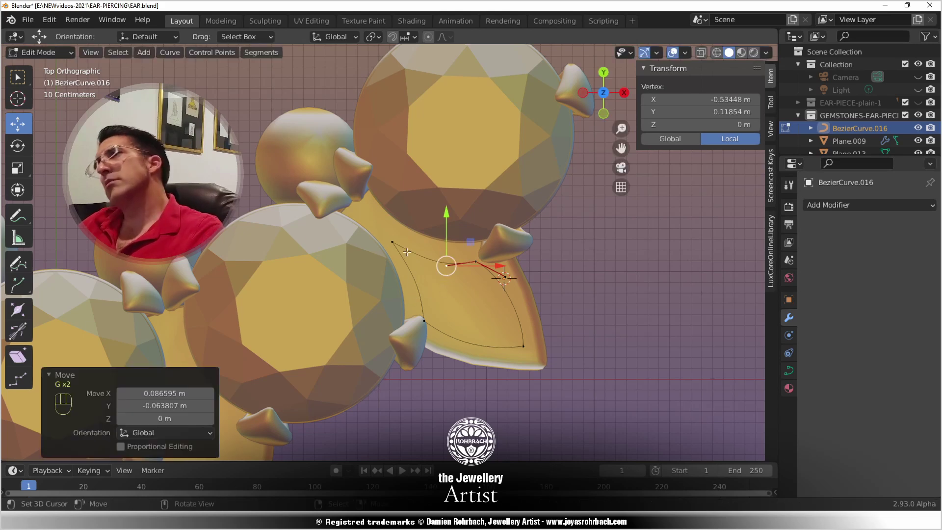
key(g)
click(452, 270)
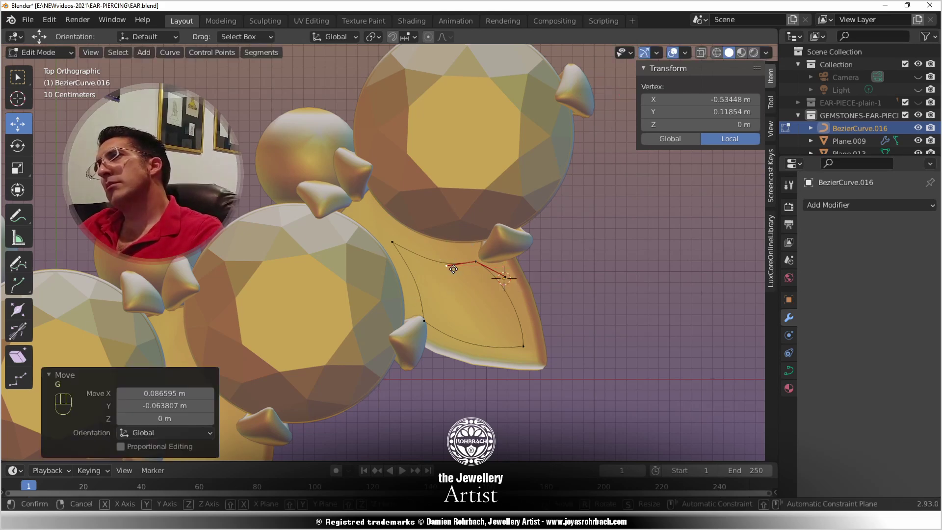
click(453, 270)
click(444, 266)
key(g)
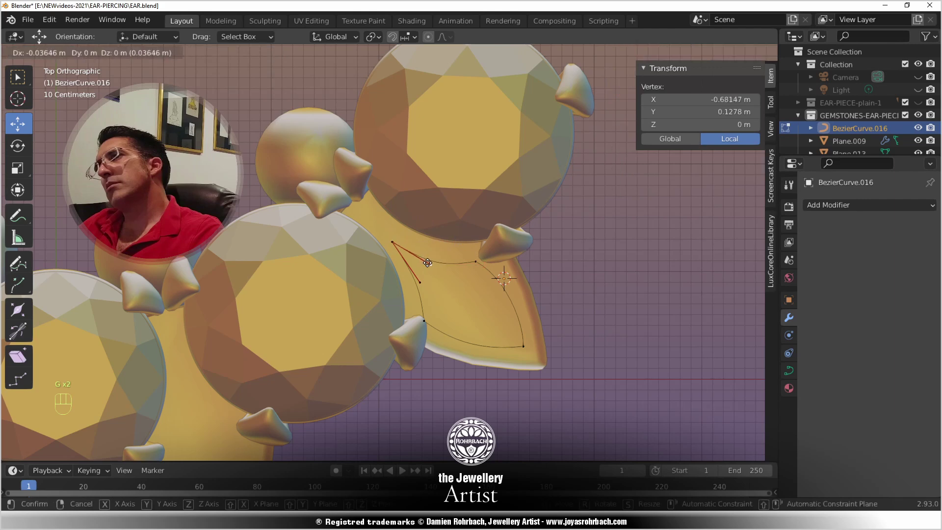
click(431, 264)
- Set the curve's preview resolution to 40 and save the file
click(788, 371)
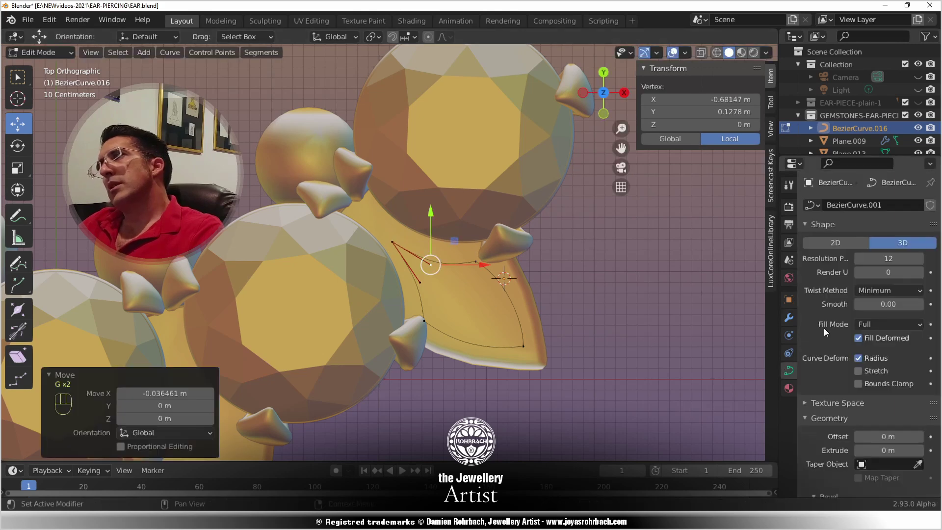
double_click(883, 258)
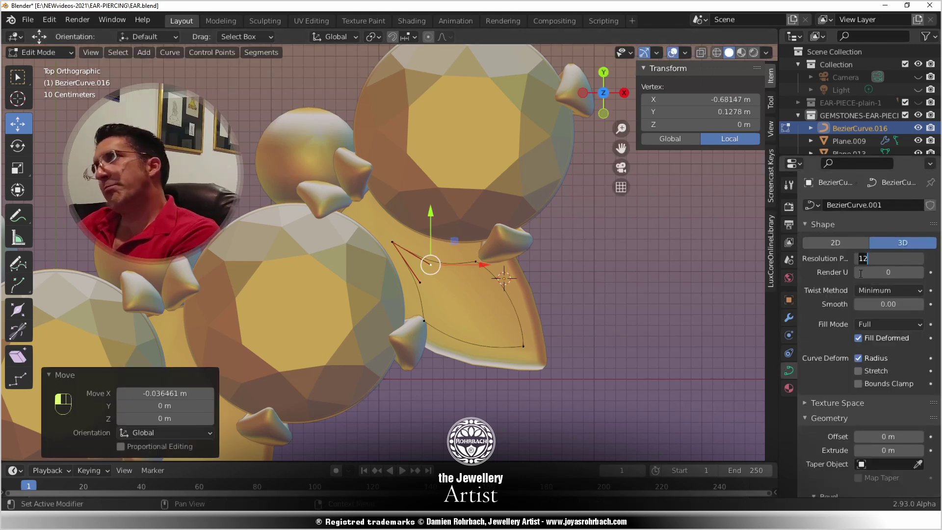
key(ctrl+s)
- Readjust the curve's outer side by moving the point beside the outer prong and its outer handle
scroll(515, 338, up, 1)
click(545, 365)
key(g)
click(579, 342)
click(514, 266)
key(g)
click(499, 261)
click(520, 277)
key(g)
click(541, 277)
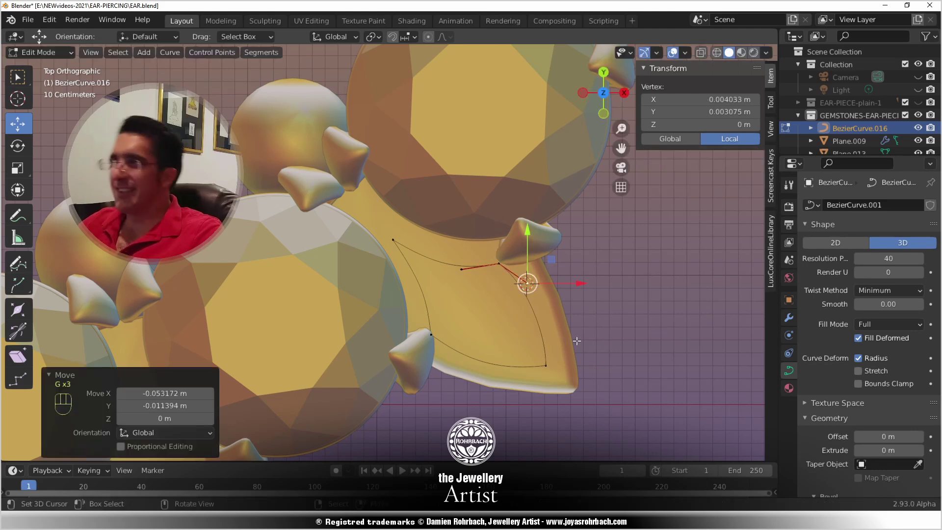
- Raise the outer tip's lower handle slightly, return to Object Mode and save the file
click(545, 365)
click(491, 367)
key(g)
click(494, 359)
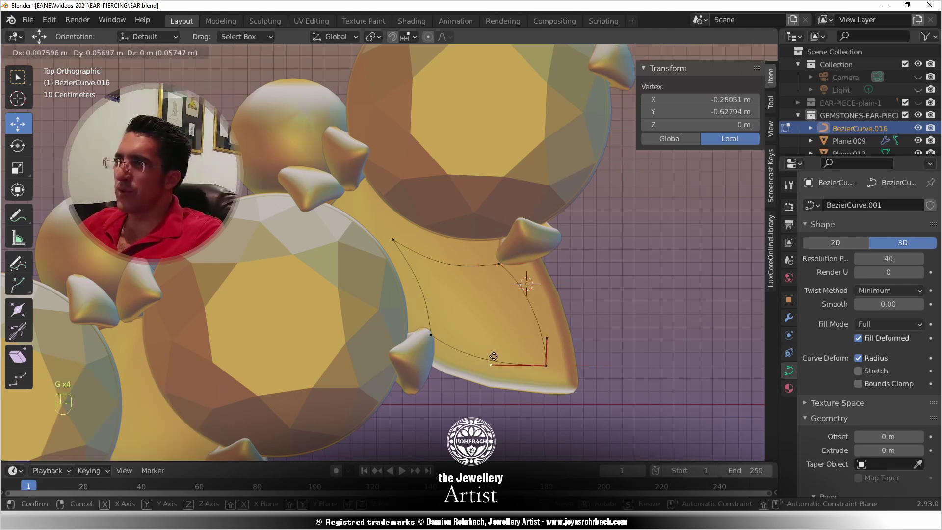
key(Tab)
scroll(527, 309, down, 3)
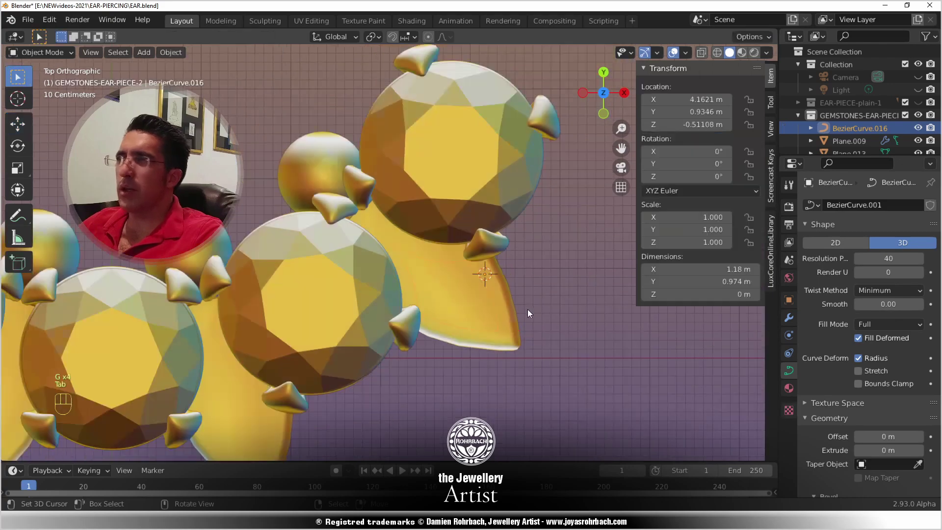
key(ctrl+s)
middle_drag(509, 354, 487, 265)
key(KP_7)
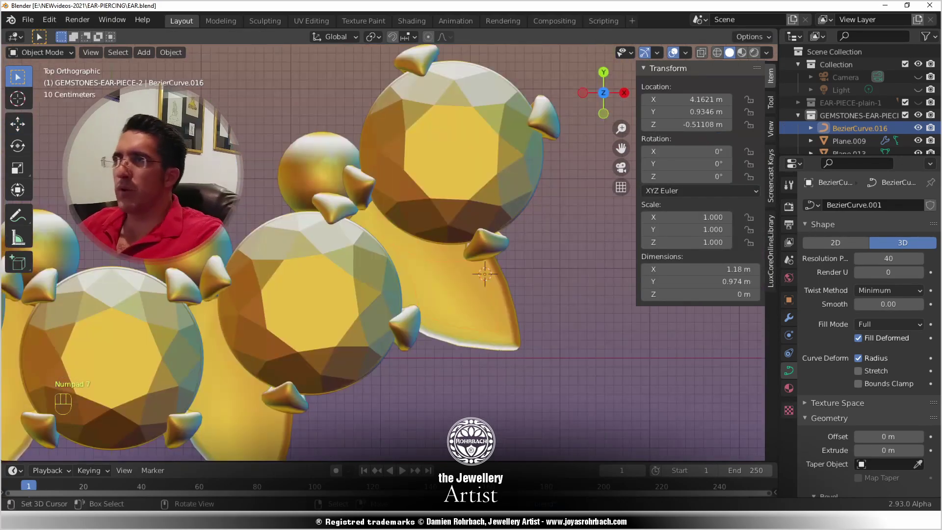
- Add a Bézier circle, scale it to about 0.229, and set its X location to 0
click(144, 52)
mouse_move(157, 81)
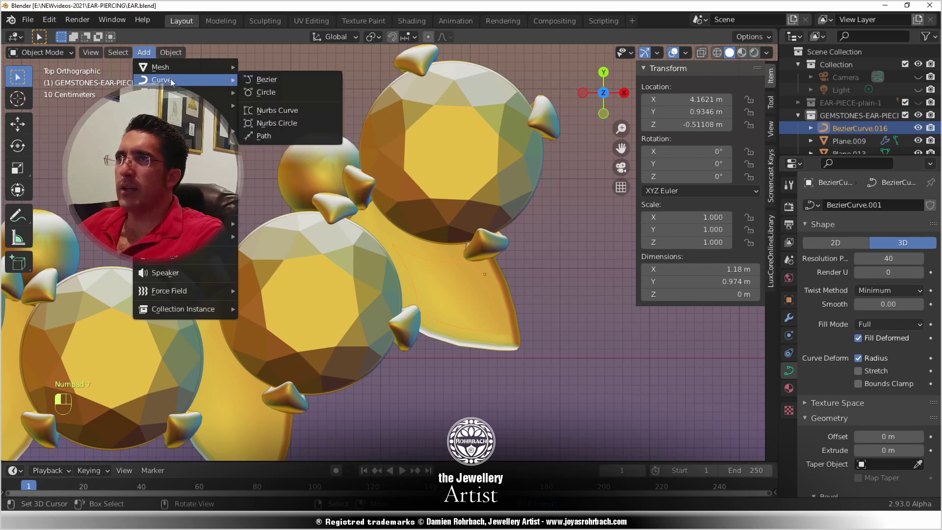
click(272, 87)
shift+middle_drag(232, 190, 311, 219)
key(s)
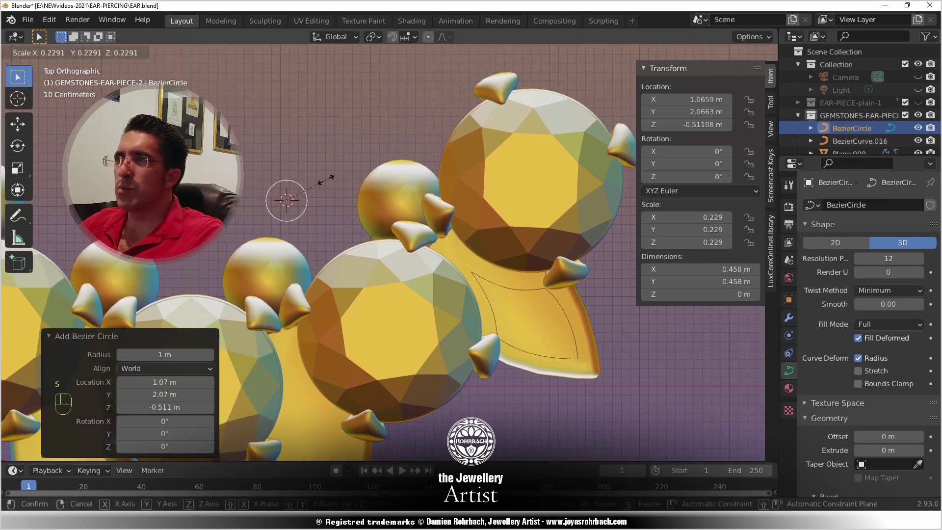
click(325, 181)
key(BackSpace)
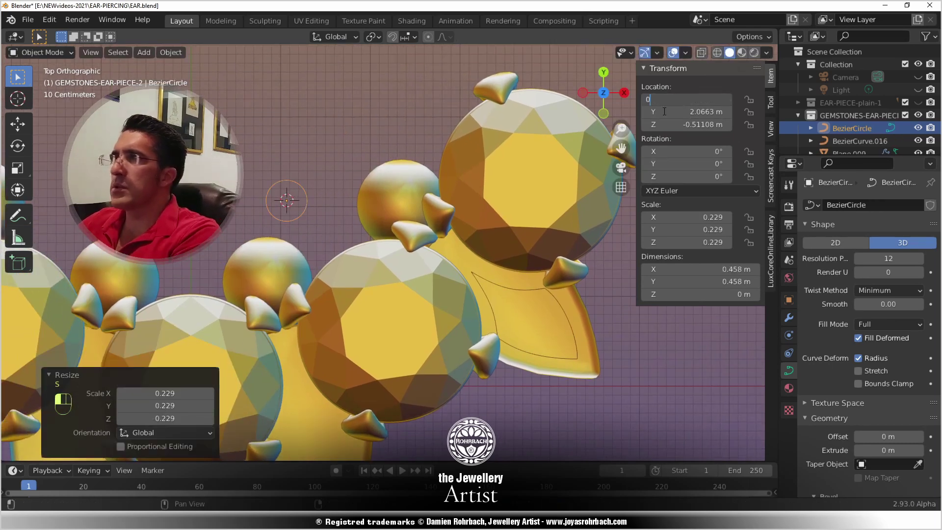
- Raise the circle's bottom control point to flatten its underside and shorten the top point's handles
shift+middle_drag(325, 213, 512, 236)
scroll(512, 237, up, 3)
key(Tab)
click(360, 236)
click(355, 171)
key(s)
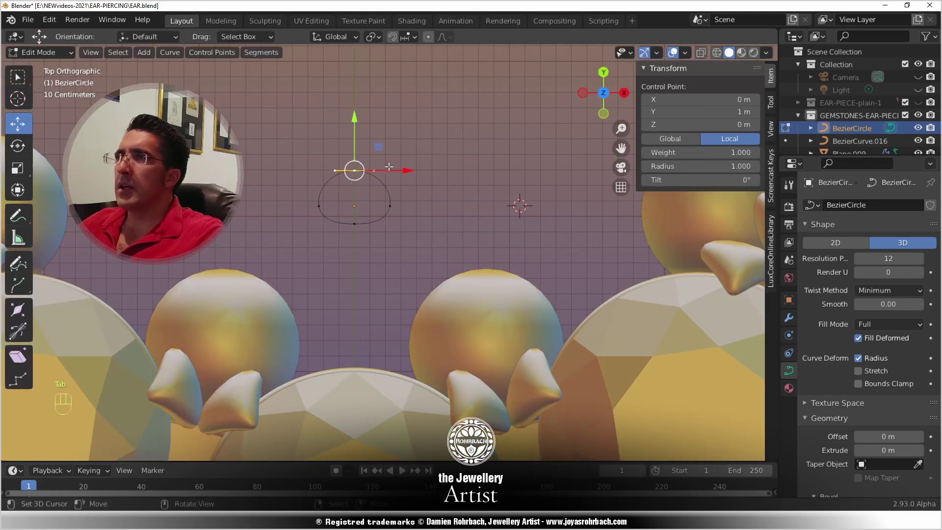
click(434, 166)
- Lower the circle's two side points and shrink the top point's handles further to form a peaked profile
click(319, 205)
shift+click(390, 206)
drag(354, 160, 356, 164)
click(360, 170)
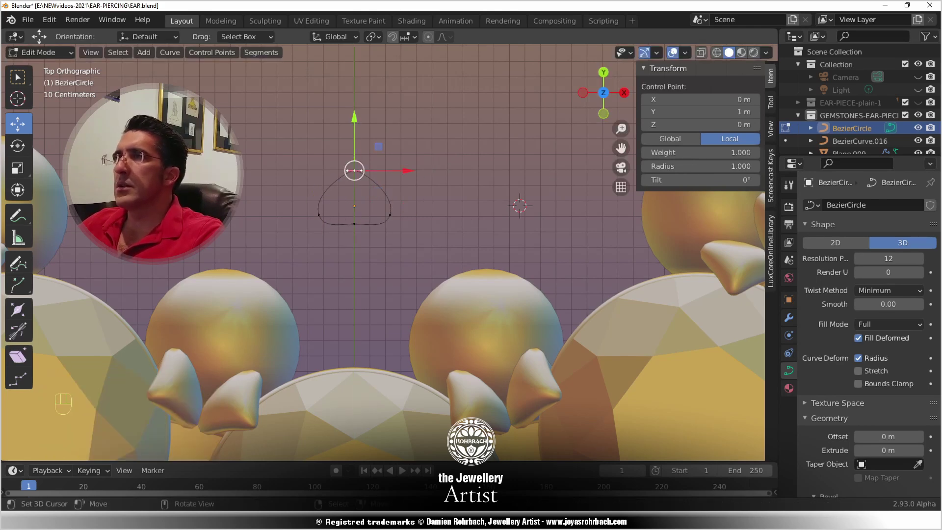
scroll(424, 223, down, 4)
key(Tab)
scroll(424, 223, down, 3)
scroll(431, 225, up, 4)
- Save the file and bevel the plate's outline curve with the BezierCircle object as its profile
click(459, 208)
key(ctrl+s)
scroll(917, 427, down, 9)
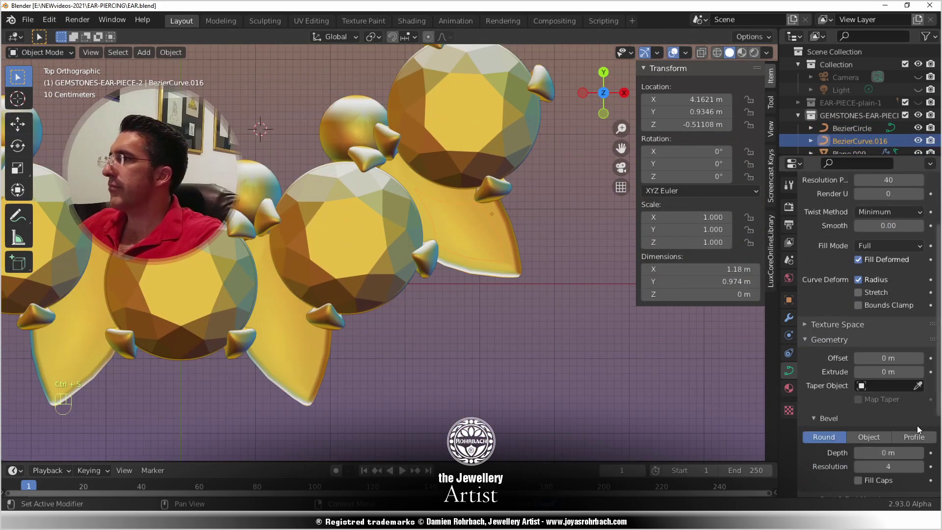
click(871, 339)
click(917, 354)
click(194, 117)
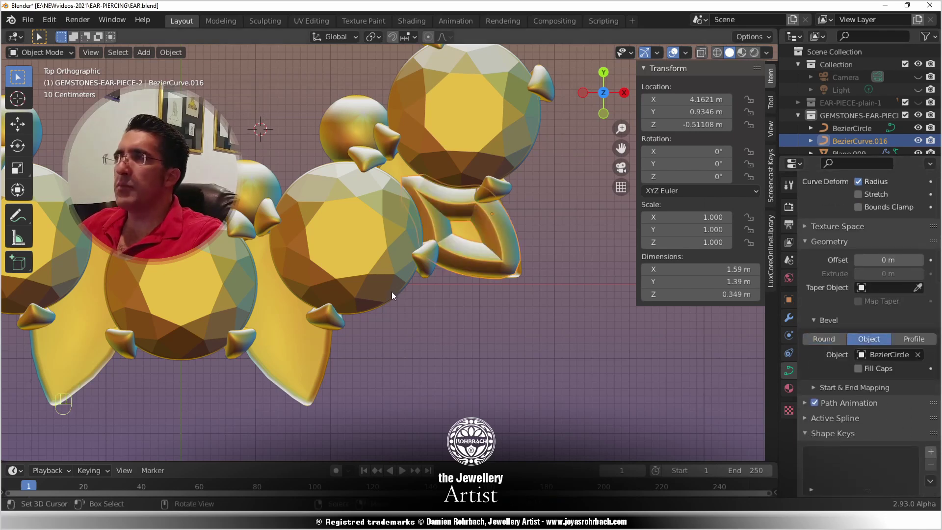
- Set the BezierCircle profile's X and Y dimensions to 0.35 m
key(Tab)
key(Tab)
click(853, 128)
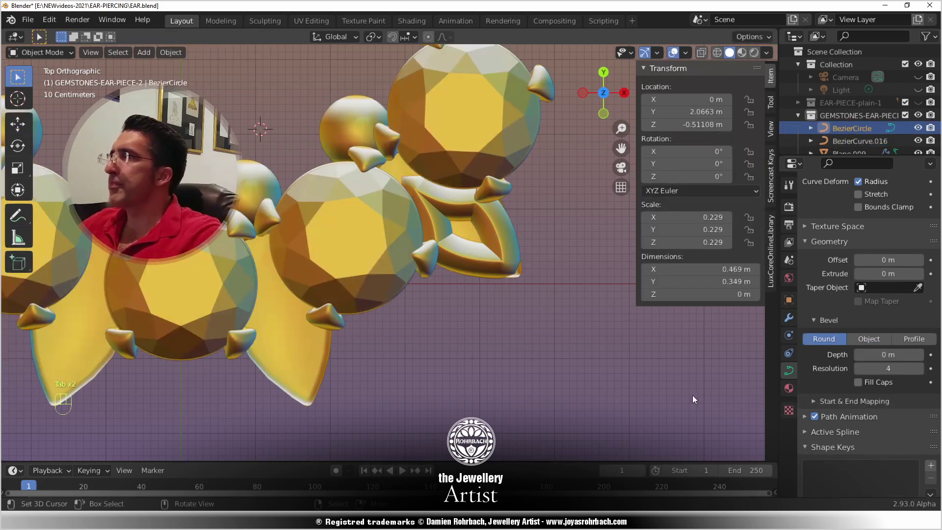
click(715, 270)
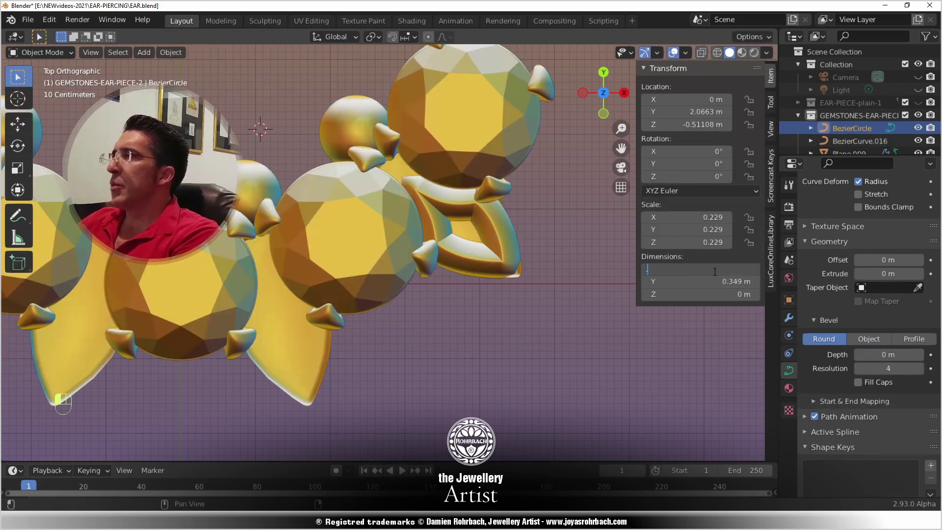
key(Return)
click(708, 283)
text(.35)
key(Return)
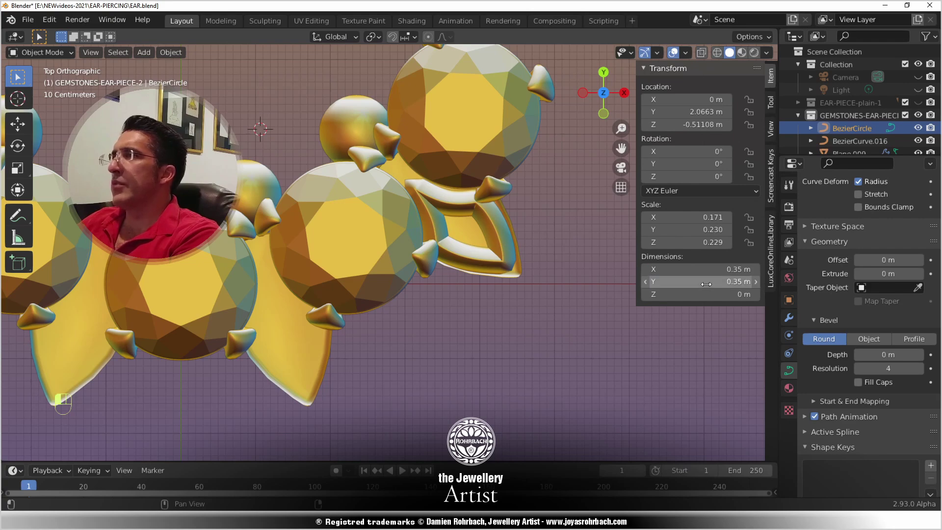
- Save the file and move the outline curve's point beside the neighbouring prong slightly inward
middle_drag(498, 337, 425, 284)
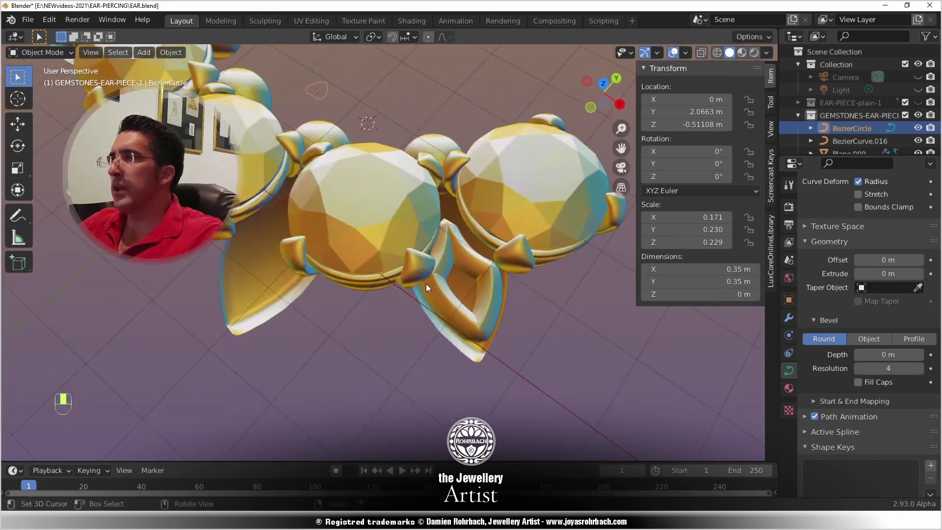
key(KP_7)
scroll(572, 246, up, 2)
shift+middle_drag(572, 246, 430, 239)
scroll(421, 230, up, 2)
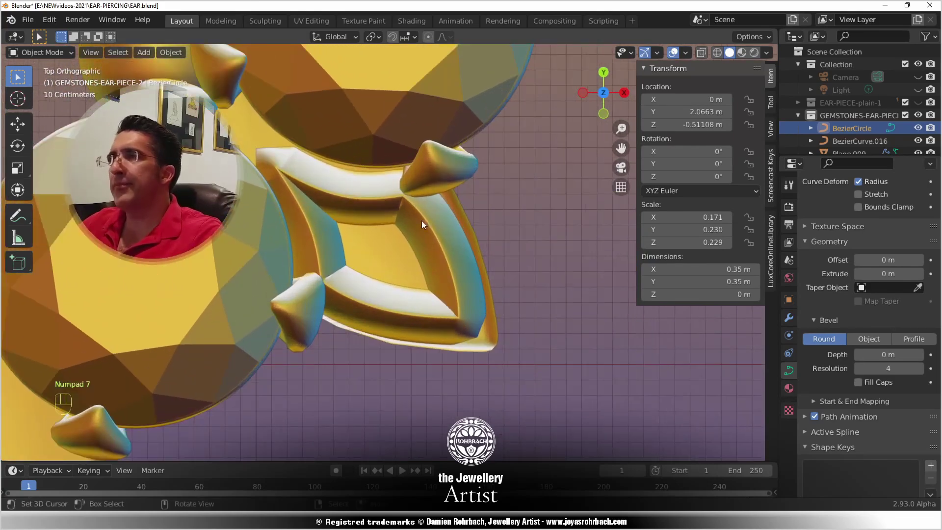
click(420, 211)
key(ctrl+s)
key(Tab)
key(g)
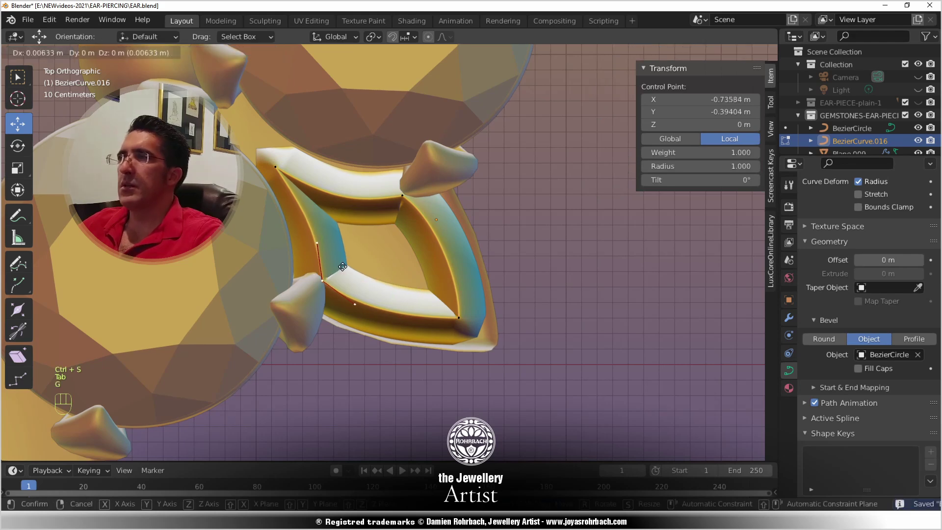
click(341, 269)
- Move the outline's inner point inward and adjust both its handles so the beveled rim clears the settings
right_click(309, 187)
key(g)
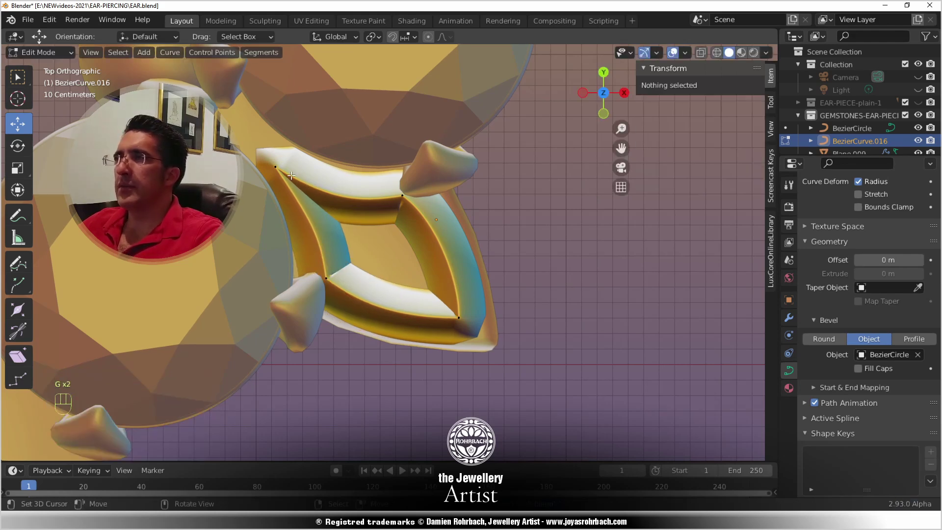
click(286, 171)
key(g)
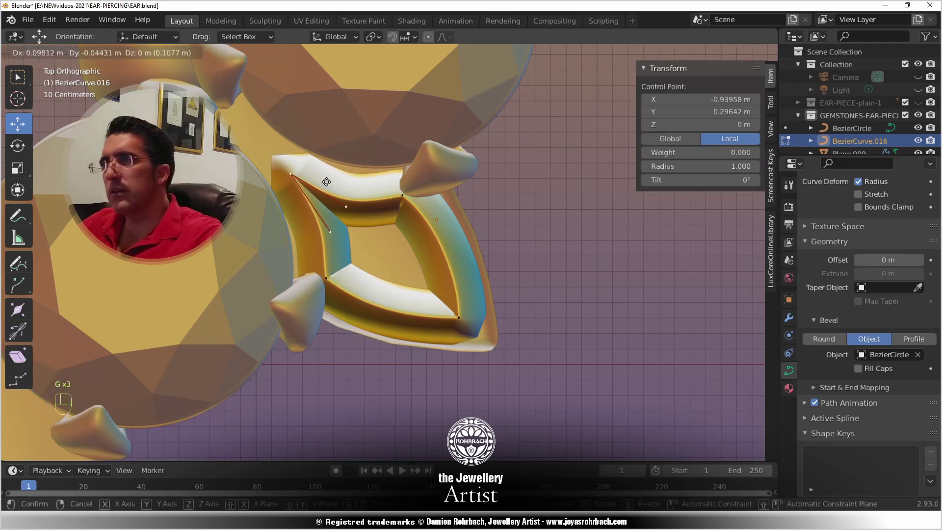
click(342, 217)
key(g)
right_click(337, 197)
click(347, 206)
key(g)
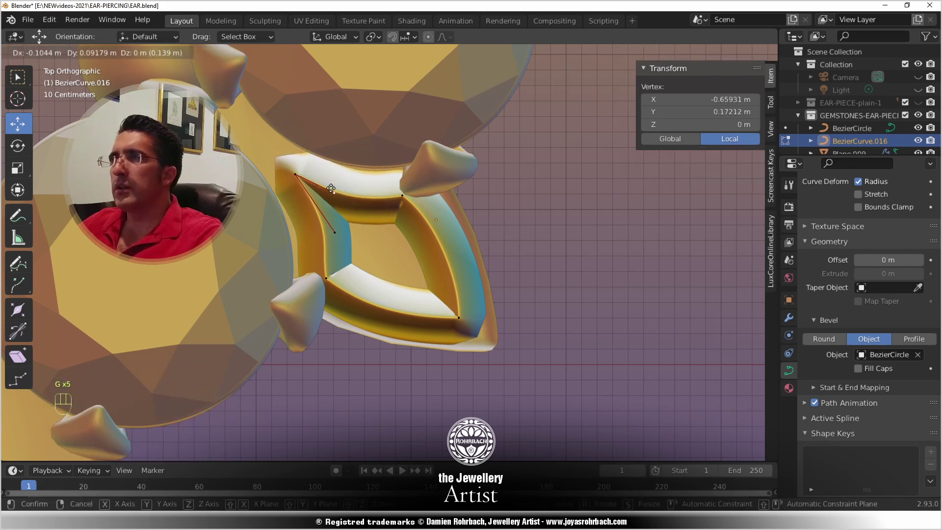
click(332, 193)
key(g)
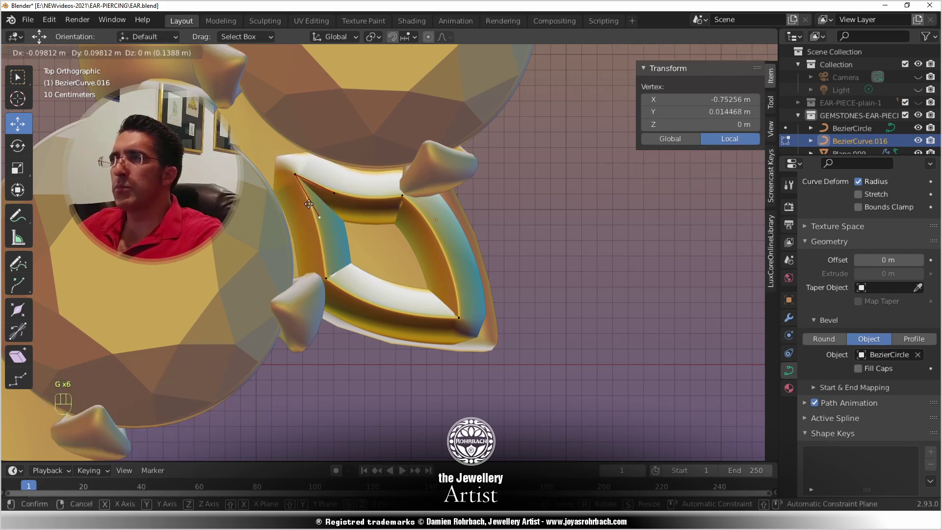
click(309, 204)
- Nudge the outline's point beside the outer prong and move the outer tip point inward
click(401, 199)
key(g)
click(400, 199)
click(458, 317)
key(g)
click(450, 309)
- Adjust both handles of the outer tip point to keep the rim's outer segments parallel to the plate's edges
right_click(393, 308)
key(g)
click(402, 313)
right_click(459, 267)
key(g)
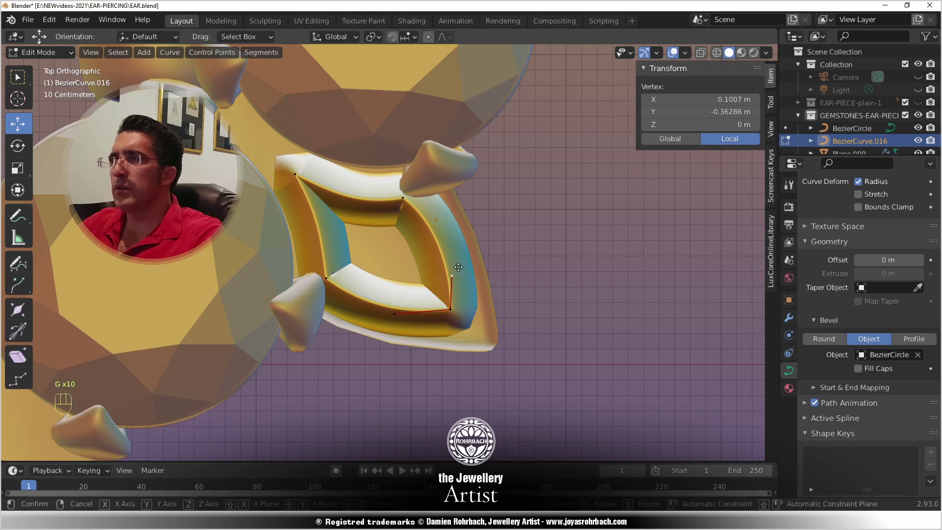
click(456, 268)
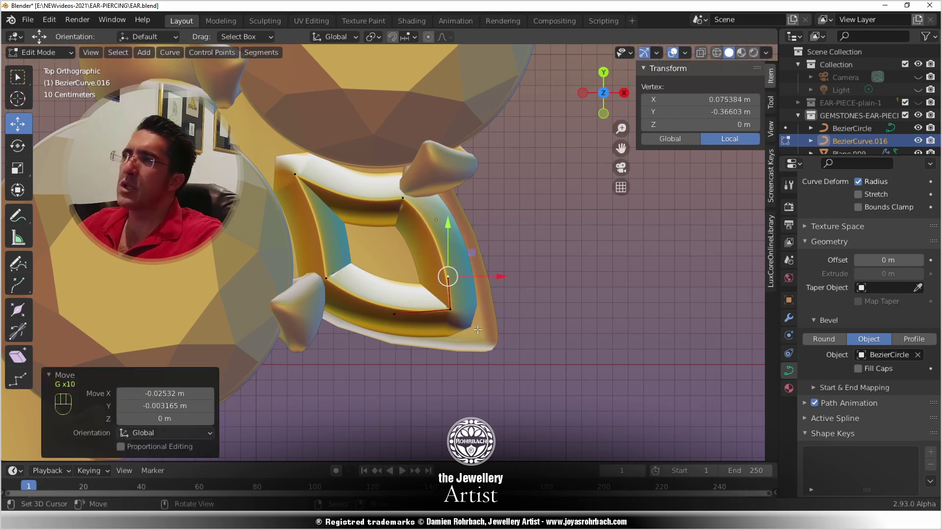
- Adjust the outer tip point's upper handle and the handle of the point beside the outer prong along the rim's outer segment
key(g)
click(475, 253)
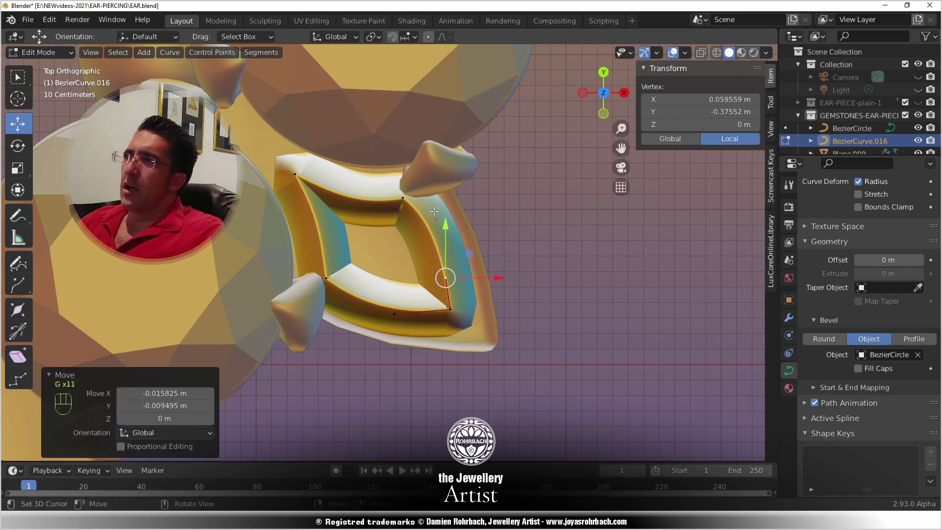
right_click(410, 198)
right_click(438, 220)
key(g)
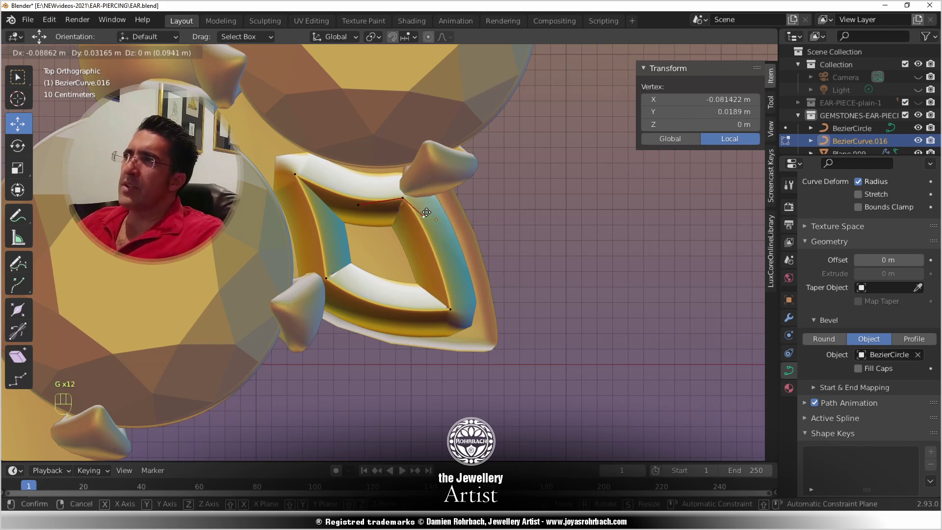
click(427, 212)
- Move the outline's point beside the neighbouring prong slightly upward and nudge the outer tip point outward
right_click(355, 274)
key(g)
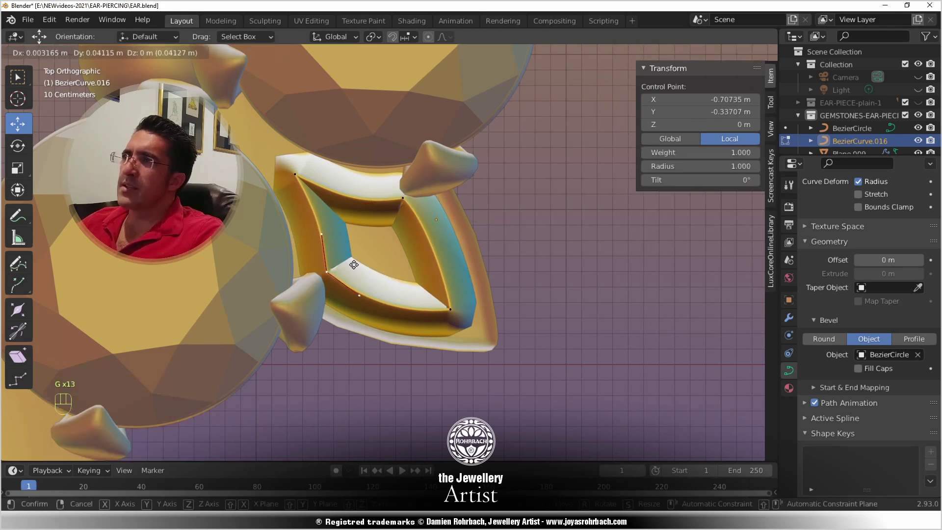
click(353, 265)
right_click(450, 306)
key(g)
click(452, 292)
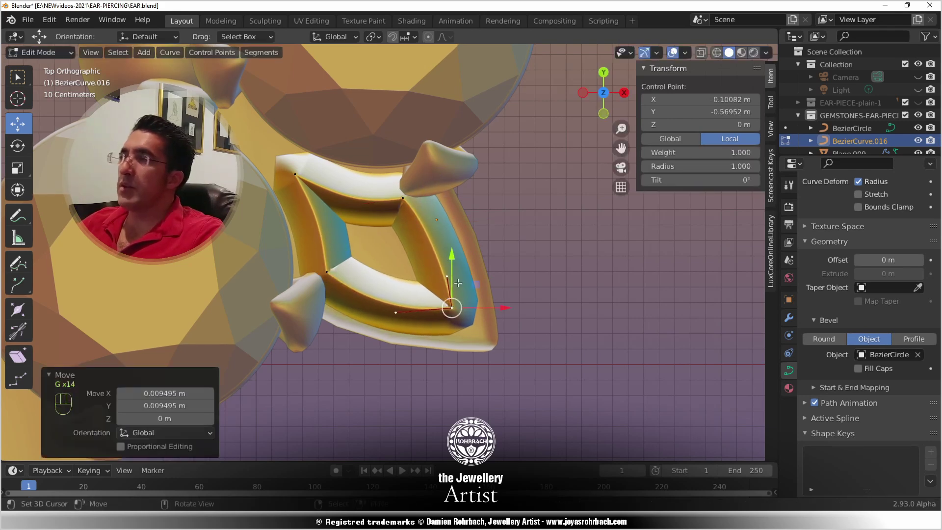
scroll(466, 272, down, 6)
scroll(435, 274, up, 5)
scroll(435, 274, up, 3)
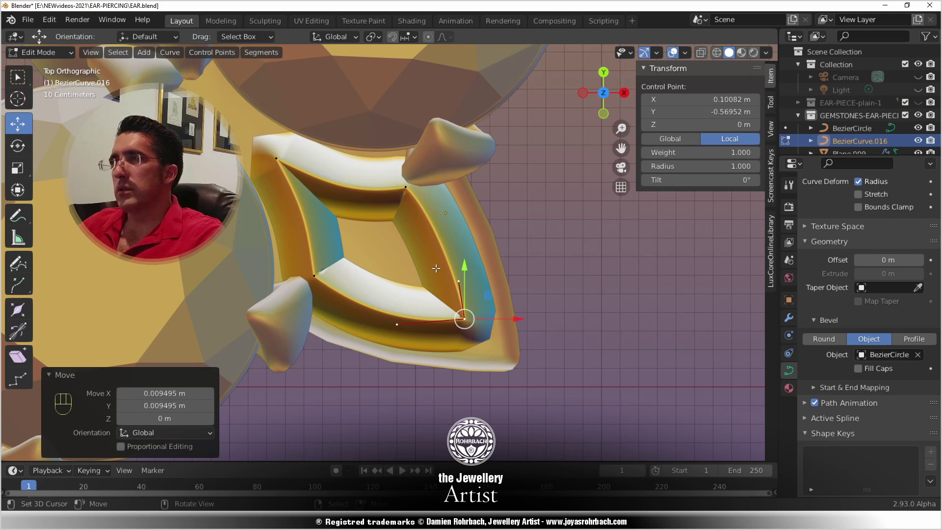
- Set the outline curve's preview resolution to 85 and save the file
scroll(878, 302, up, 8)
click(889, 258)
text(85)
key(Return)
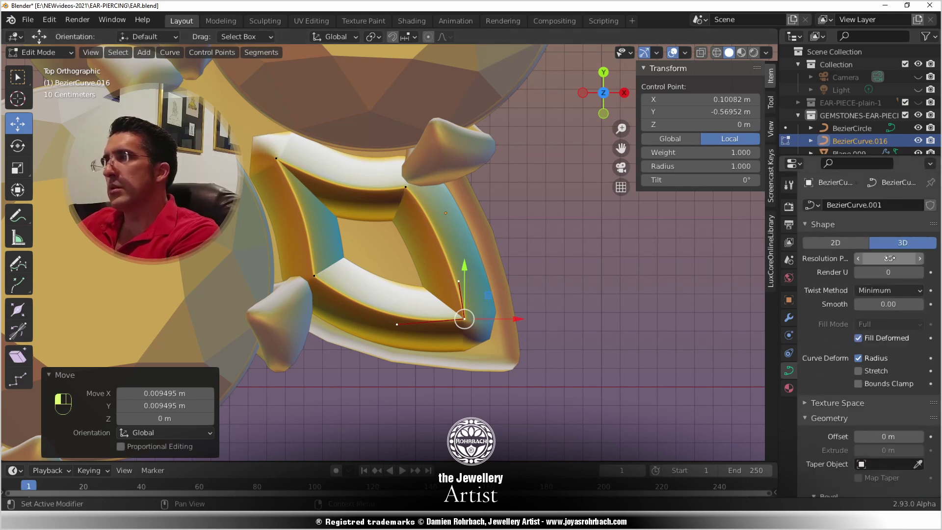
key(ctrl+s)
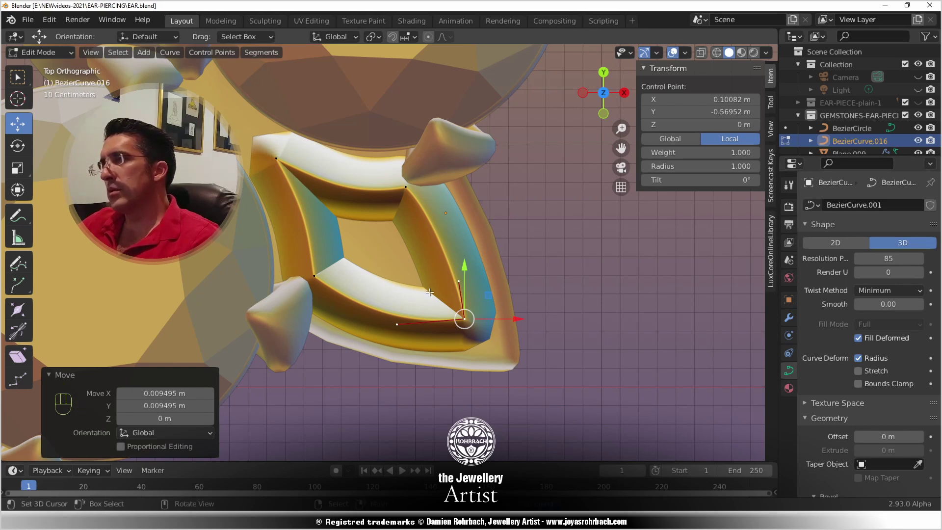
- Shorten both handles of the outer tip point by moving them close to the point
click(399, 325)
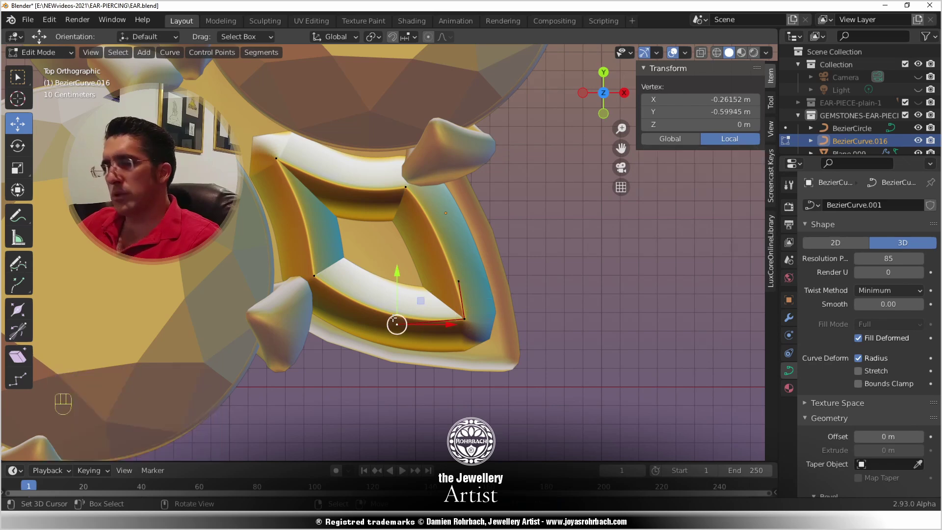
key(g)
click(465, 331)
key(g)
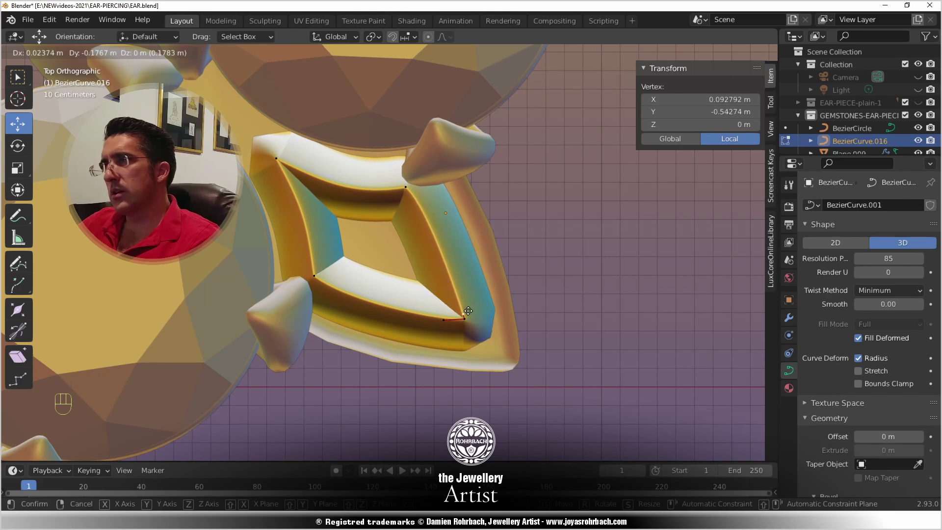
click(468, 311)
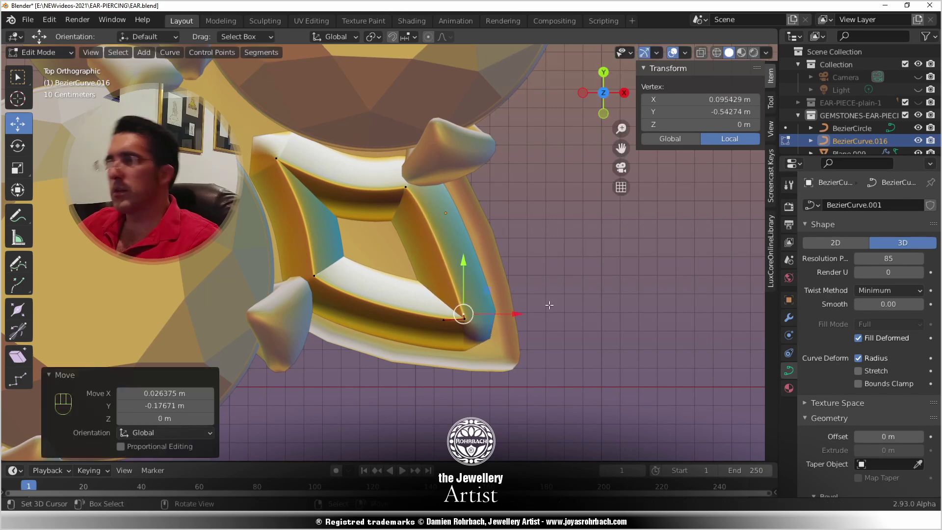
scroll(523, 318, down, 7)
scroll(521, 319, up, 7)
middle_drag(473, 368, 440, 358)
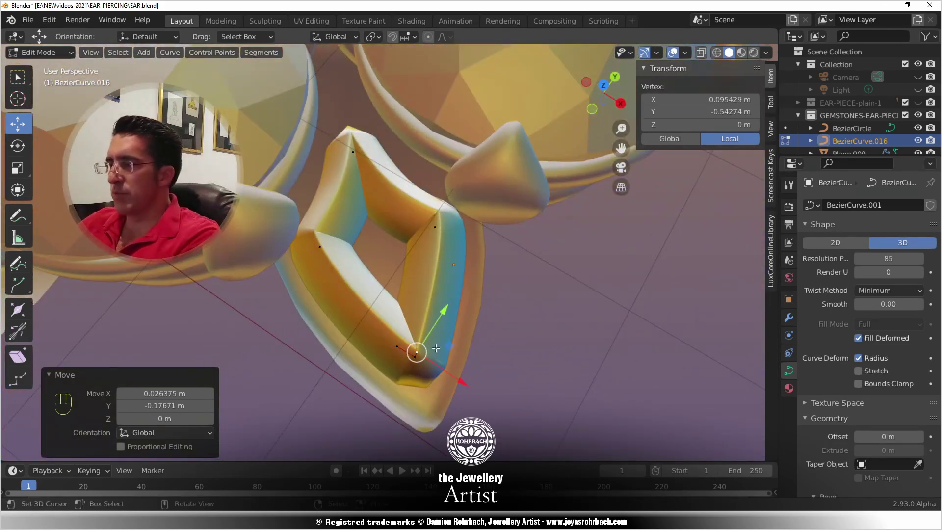
key(KP_7)
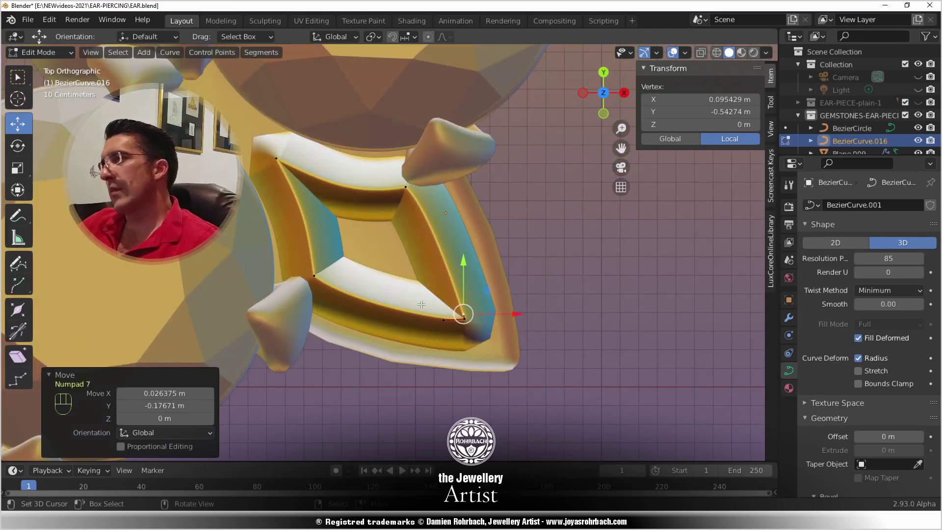
- Subdivide the two outline segments that meet at the outer tip, using one cut
click(404, 188)
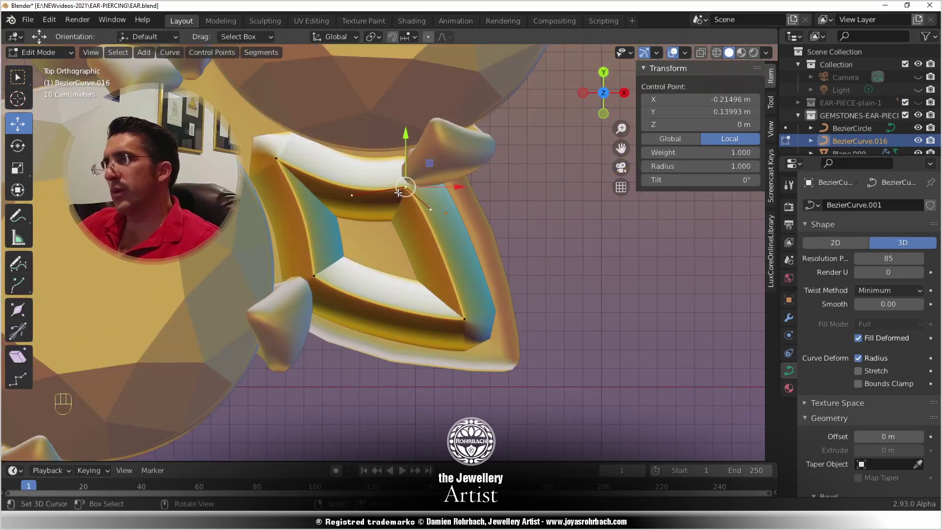
shift+click(316, 275)
shift+click(465, 319)
key(w)
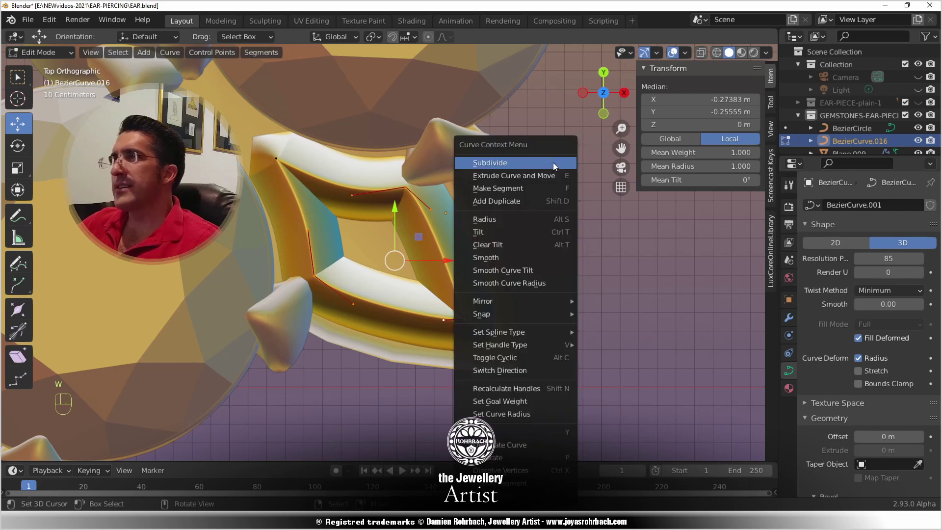
click(554, 164)
- Move the two new midpoints slightly outward so the rim's outer segments follow the plate's curved edges
scroll(365, 286, up, 6)
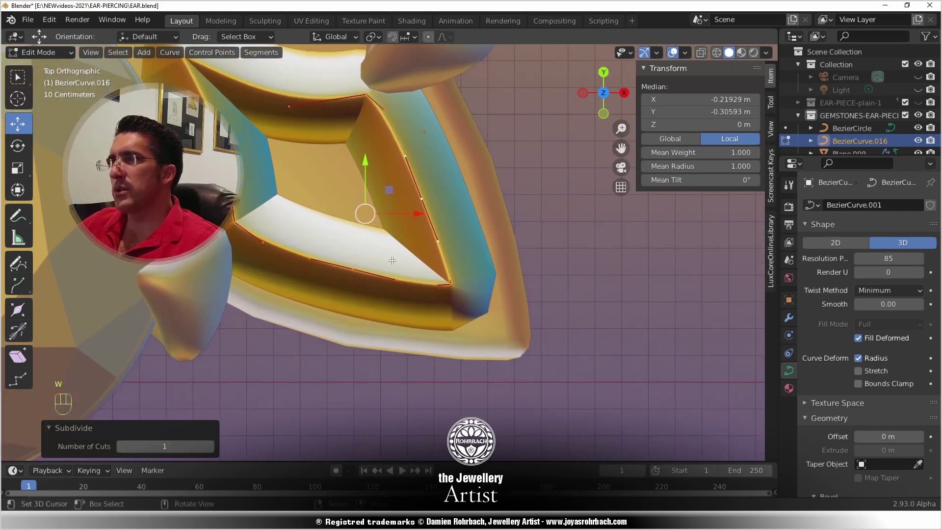
click(338, 272)
key(g)
click(365, 291)
click(454, 186)
key(g)
click(465, 186)
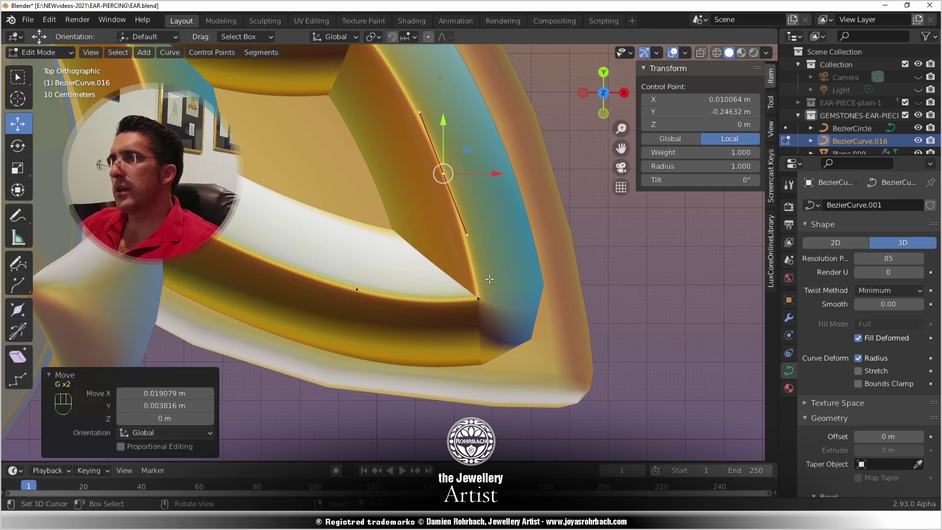
- Adjust both short handles of the outer tip point to round the rim's outer corner
click(477, 297)
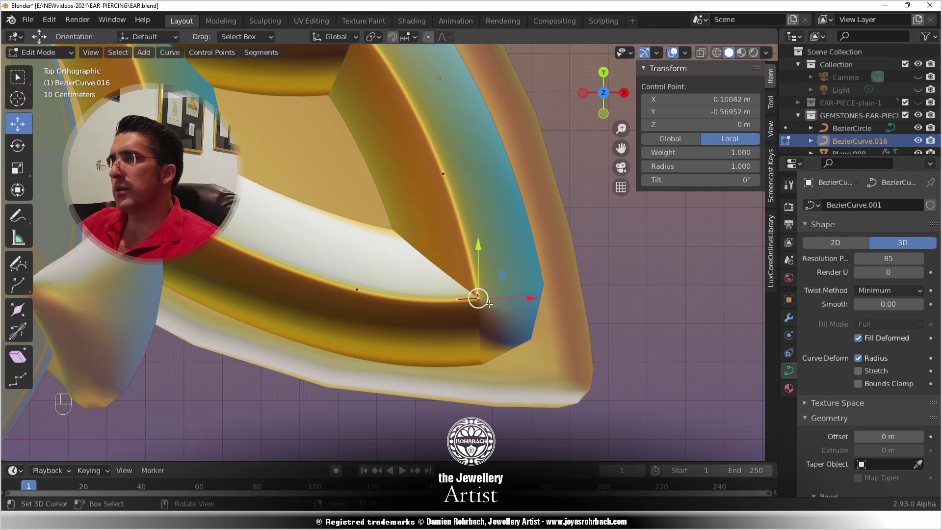
click(485, 284)
key(g)
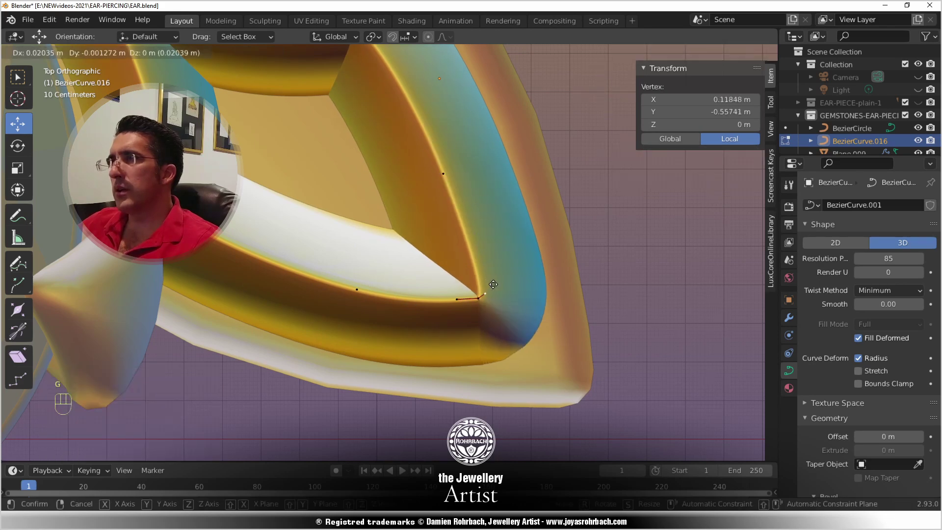
click(494, 284)
click(463, 300)
key(g)
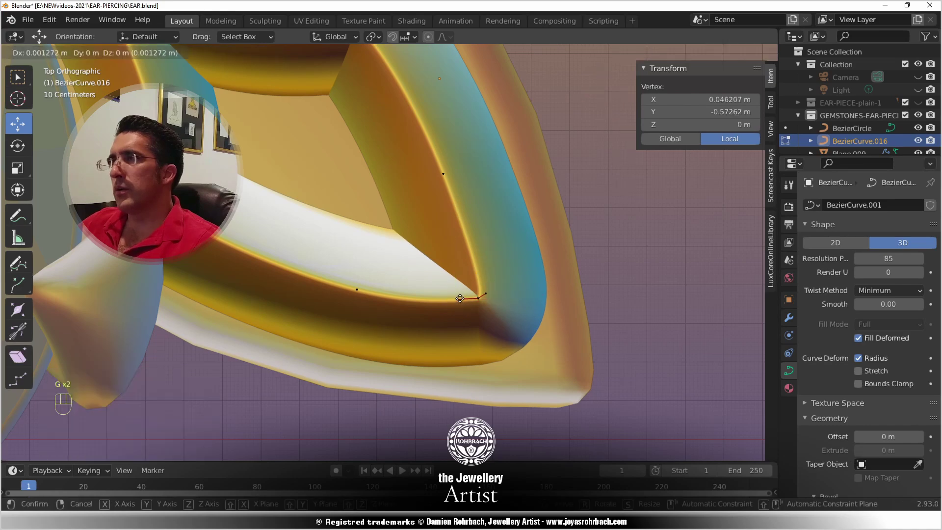
click(466, 303)
scroll(469, 302, down, 2)
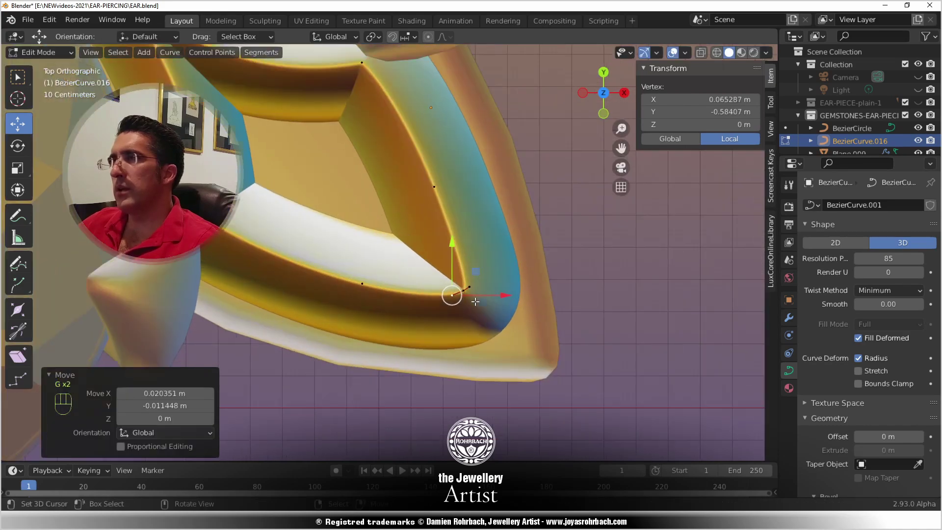
- Nudge the midpoint of the outline's outer segment and move the outer tip point slightly inward
right_click(443, 191)
key(g)
click(447, 190)
right_click(465, 286)
key(g)
click(460, 286)
scroll(457, 289, down, 4)
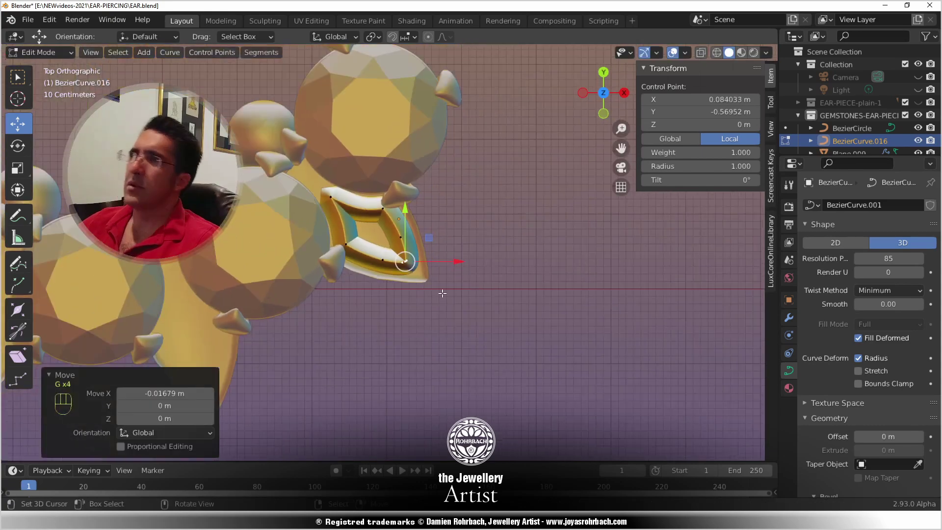
scroll(442, 293, up, 2)
scroll(412, 291, up, 2)
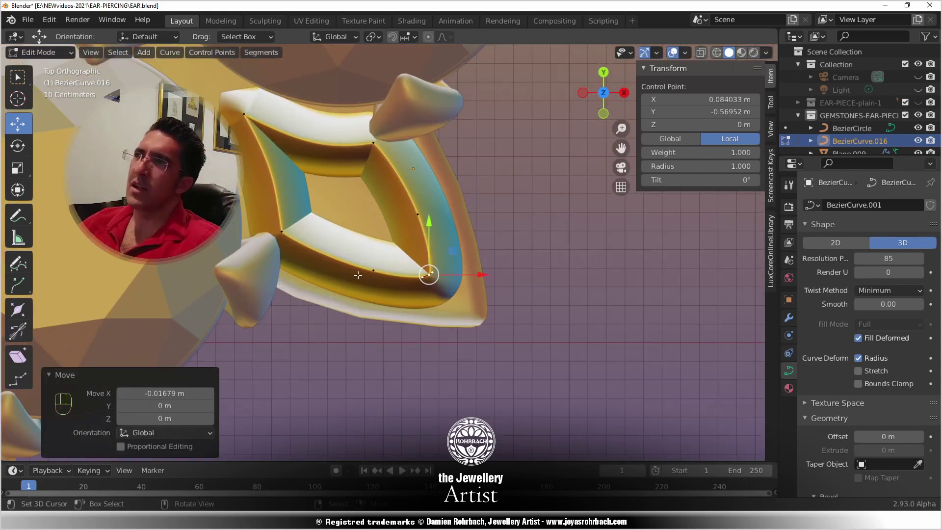
- Move the outline's point beside the neighbouring prong inward in two small shifts
right_click(287, 228)
key(g)
click(309, 227)
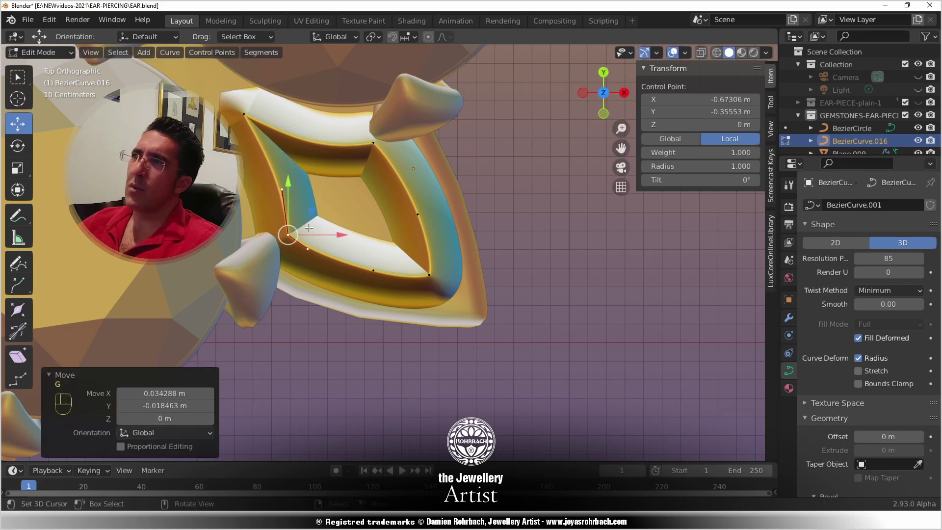
key(g)
click(340, 212)
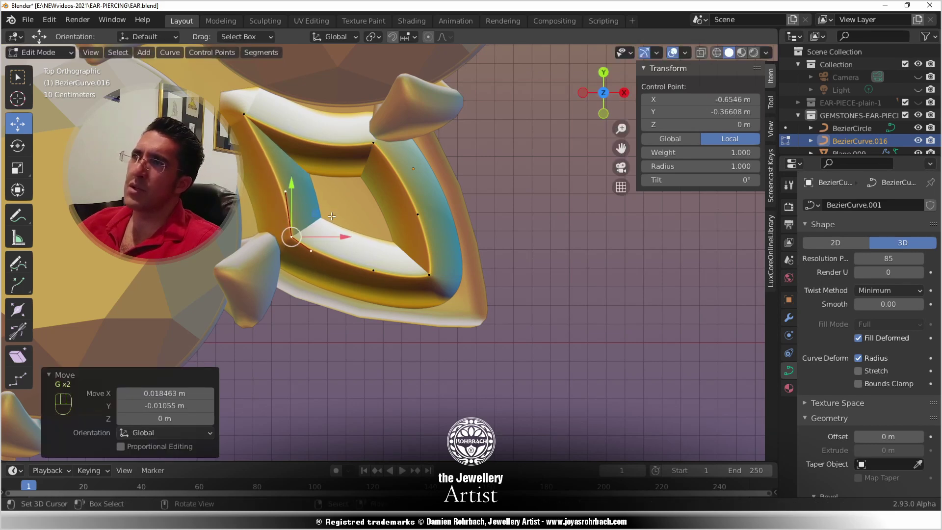
- Move the outline's corner point between the two gemstones inward and raise its handle toward the outer prong
right_click(249, 121)
key(g)
click(257, 130)
right_click(301, 142)
key(g)
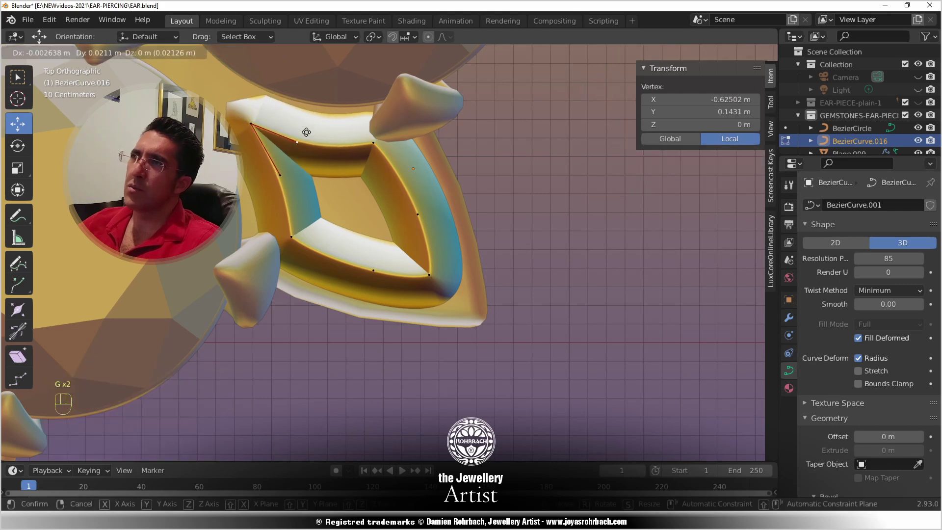
click(304, 134)
right_click(291, 234)
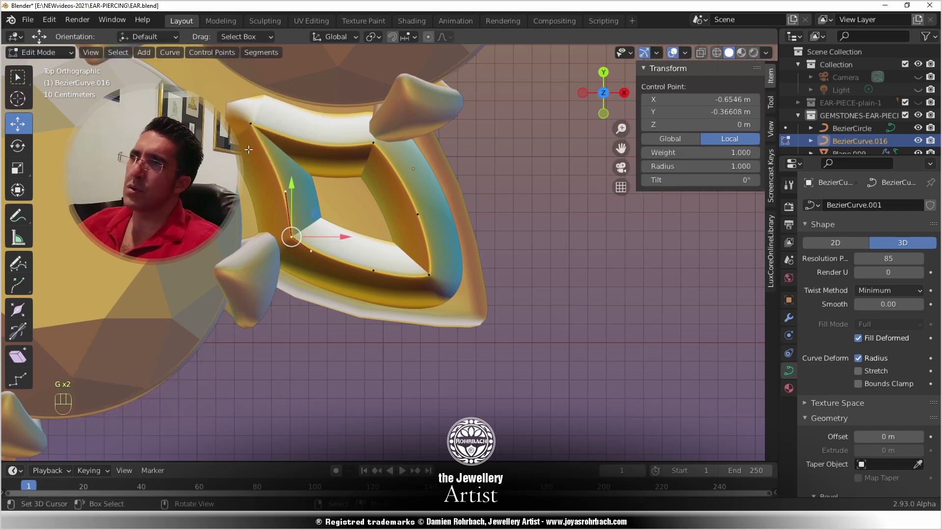
right_click(258, 129)
- Leave curve editing, save the file and apply all transforms to the rim curve
scroll(472, 278, down, 3)
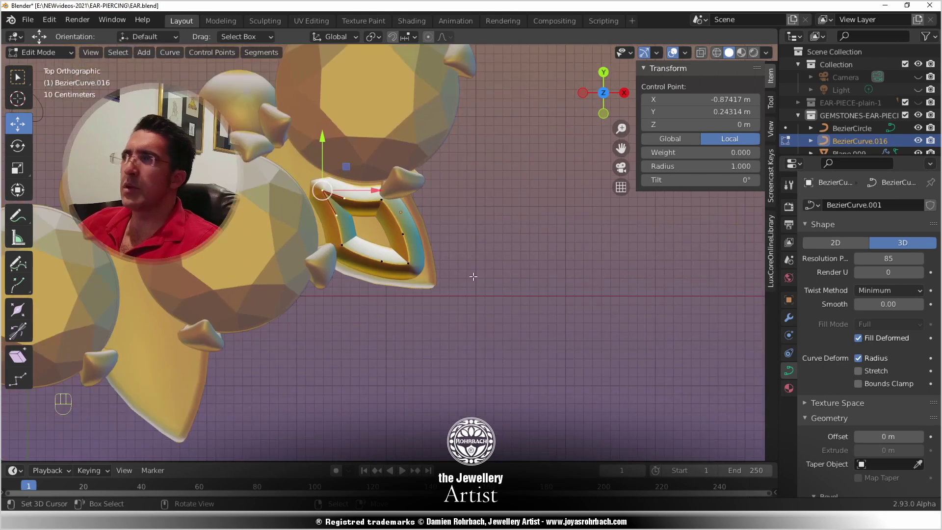
key(Tab)
key(Tab)
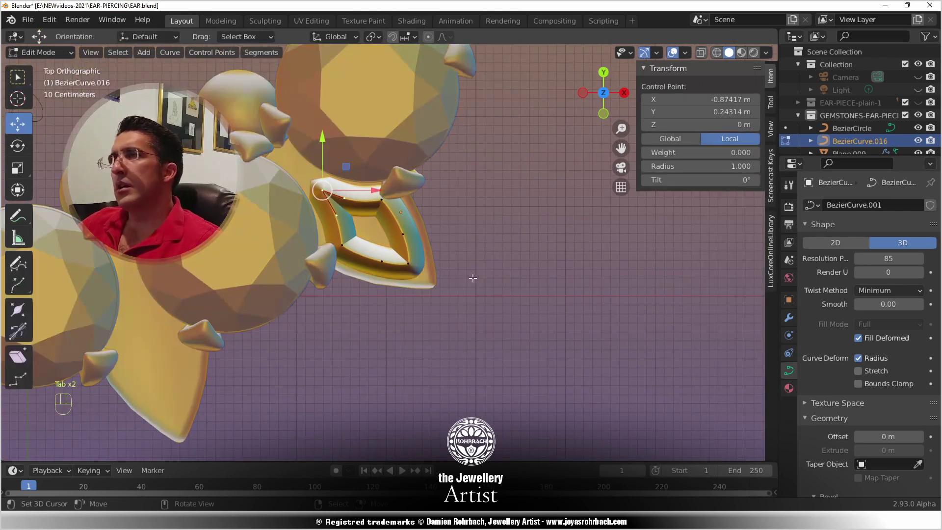
key(Tab)
key(Tab)
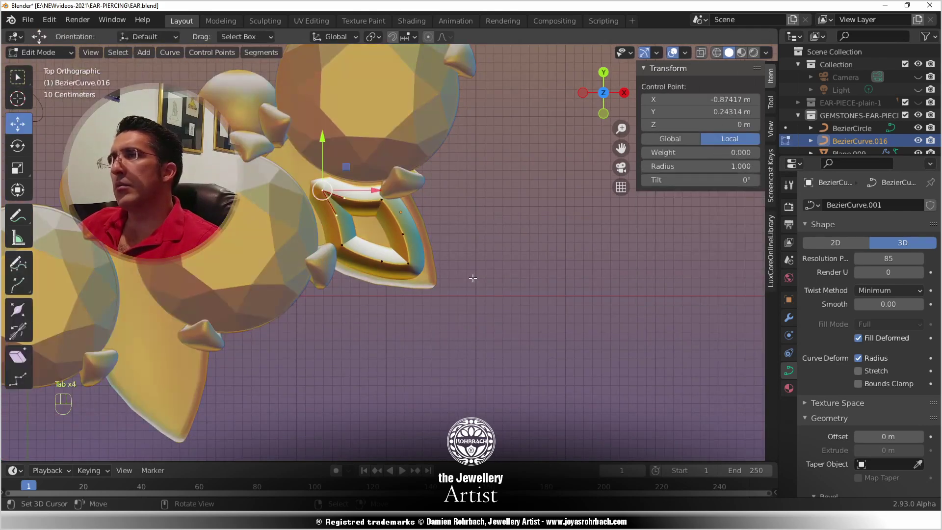
key(Tab)
key(ctrl+s)
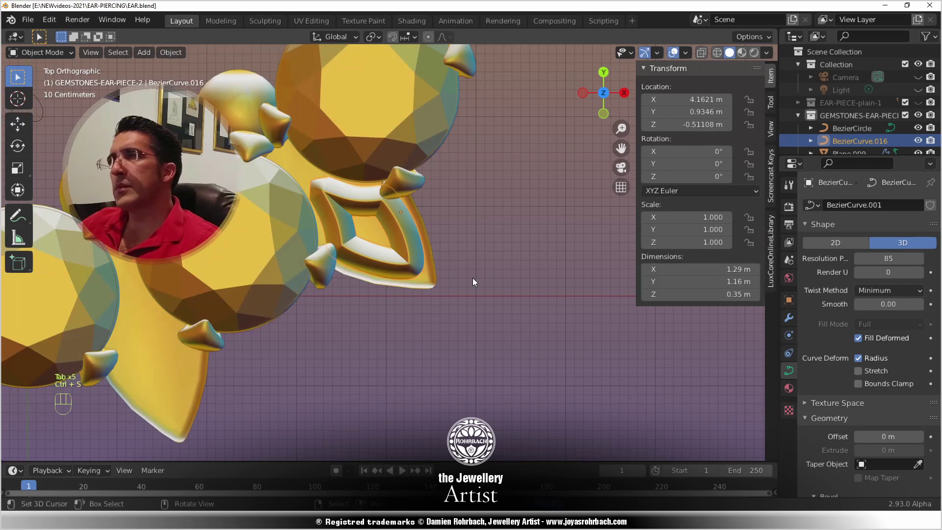
key(ctrl+a)
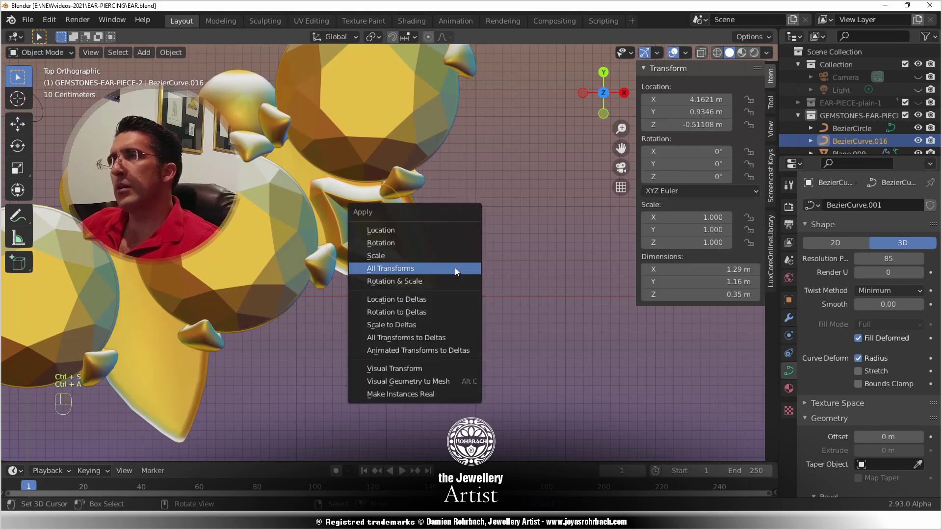
click(455, 267)
- Duplicate the rim onto the neighbouring plate and set the copy's origin to its geometry
scroll(455, 267, down, 1)
shift+middle_drag(299, 281, 381, 284)
scroll(388, 285, up, 1)
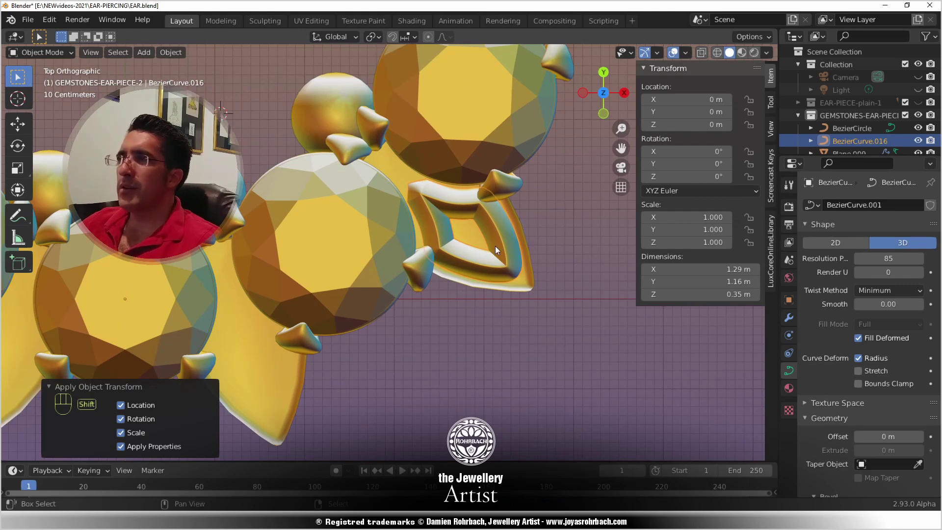
key(shift+d)
key(r)
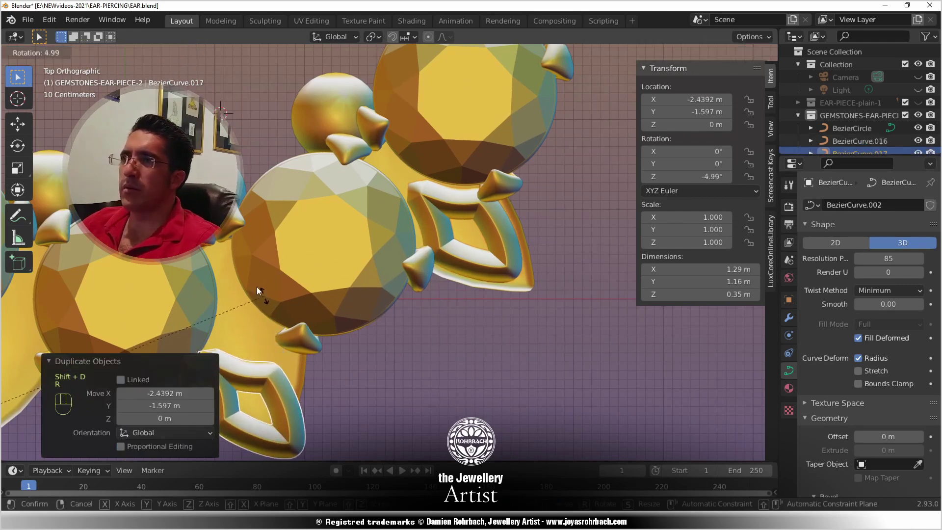
key(Escape)
click(171, 52)
mouse_move(204, 81)
click(365, 93)
- Rotate the rim copy clockwise by about 31° in total and move it to fit the neighbouring plate, then deselect it
key(r)
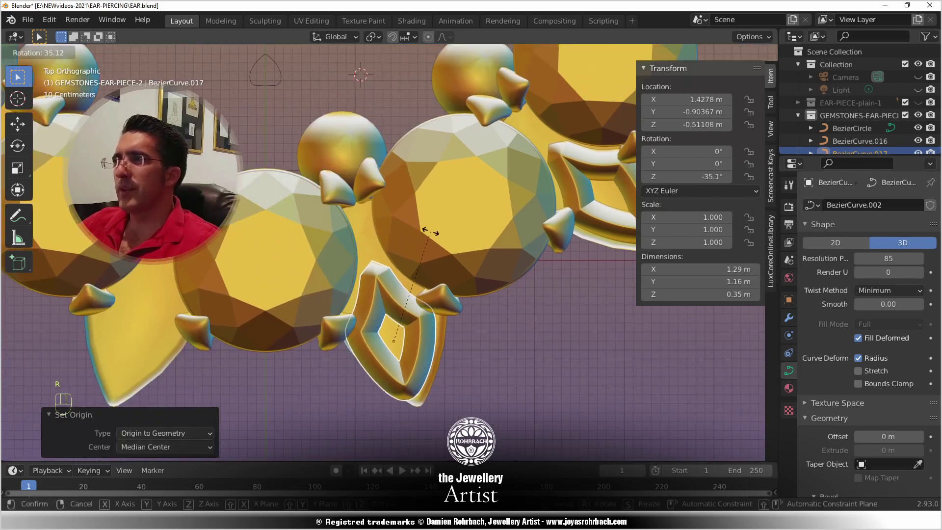
click(425, 233)
key(g)
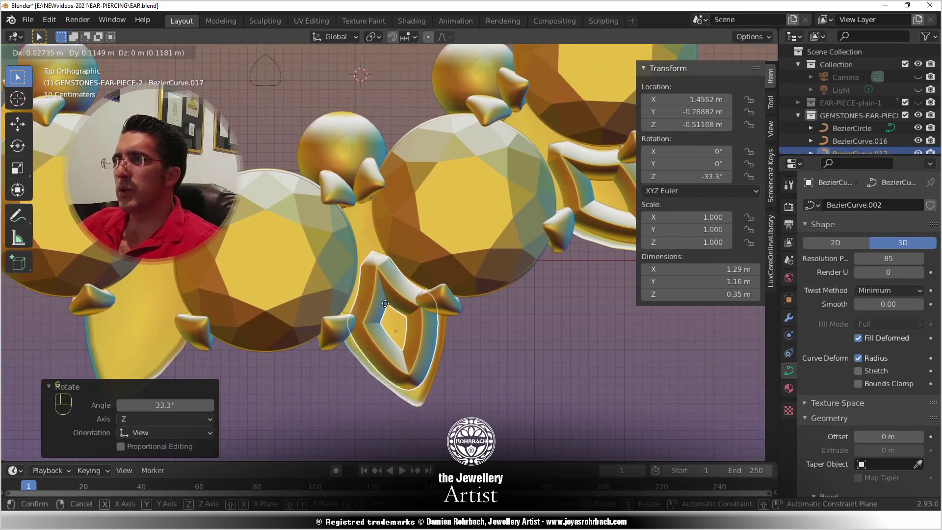
click(385, 303)
key(r)
click(404, 228)
key(g)
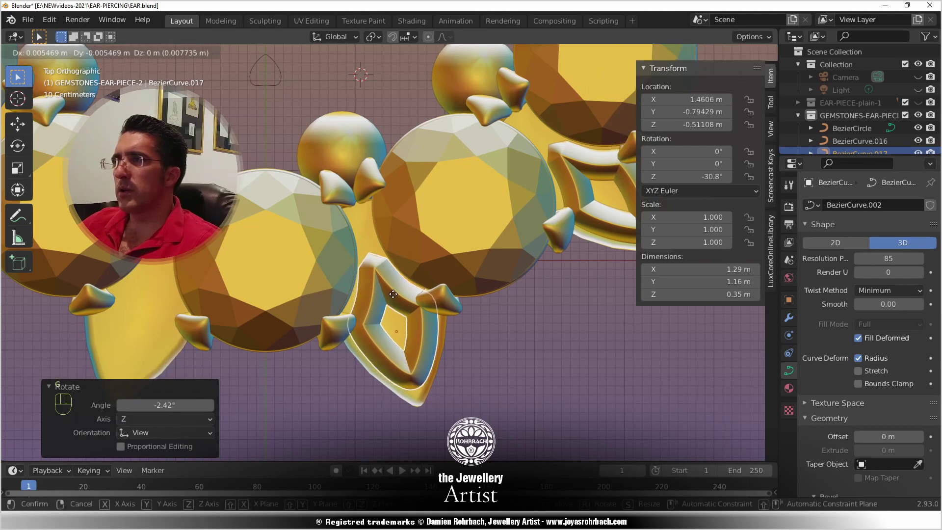
click(391, 293)
scroll(389, 289, down, 5)
key(alt+a)
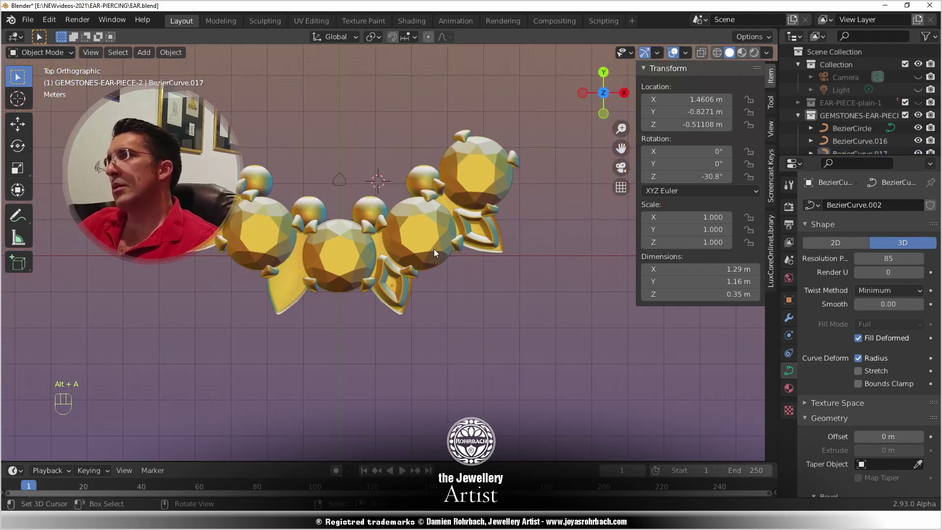
- Add a Mirror modifier on X to the outer plate's rim, using the central ruby gemstone as the mirror object
scroll(434, 249, up, 2)
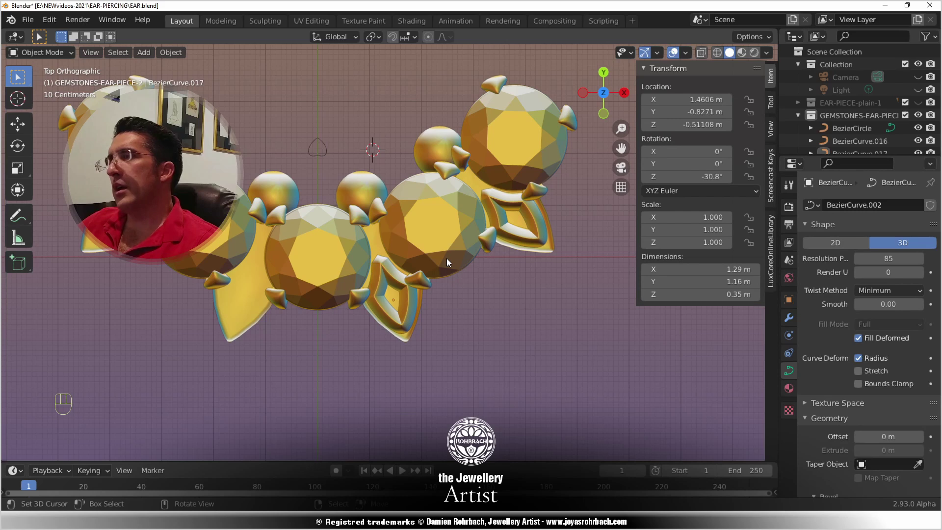
click(498, 207)
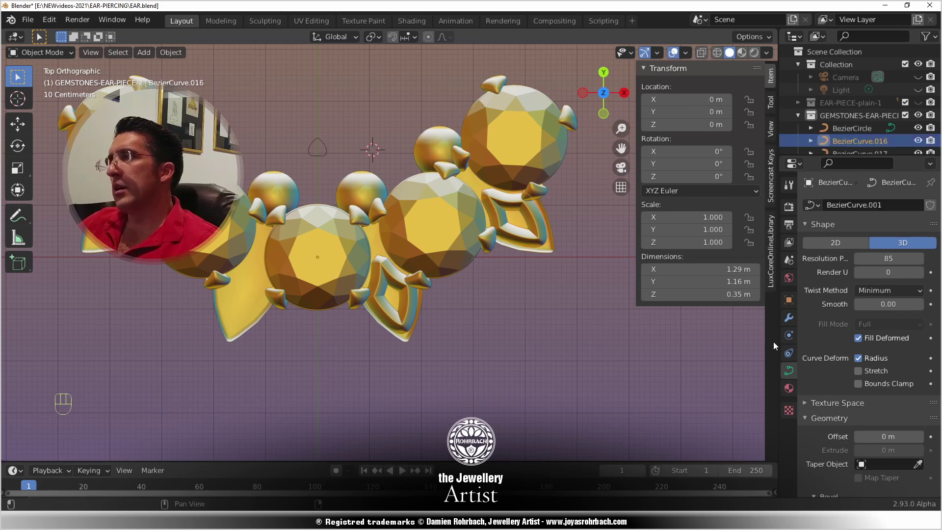
click(789, 317)
click(834, 204)
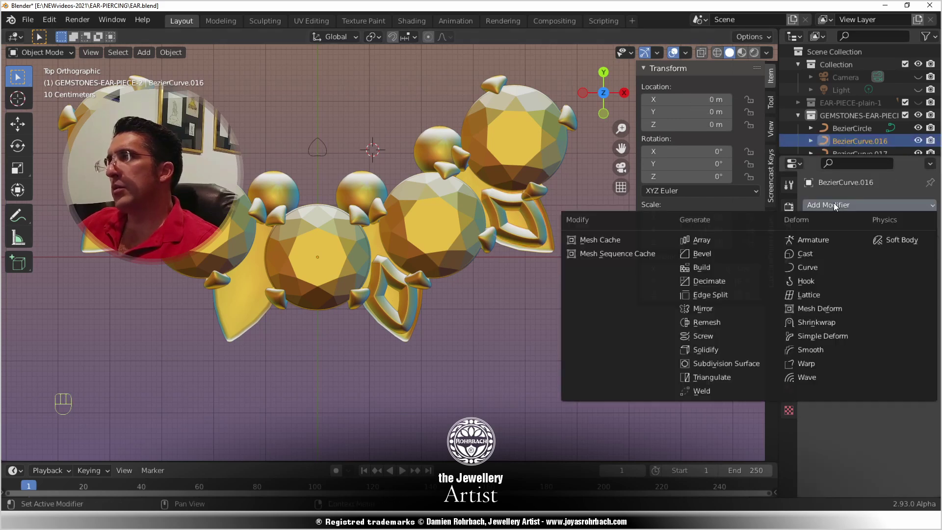
click(703, 309)
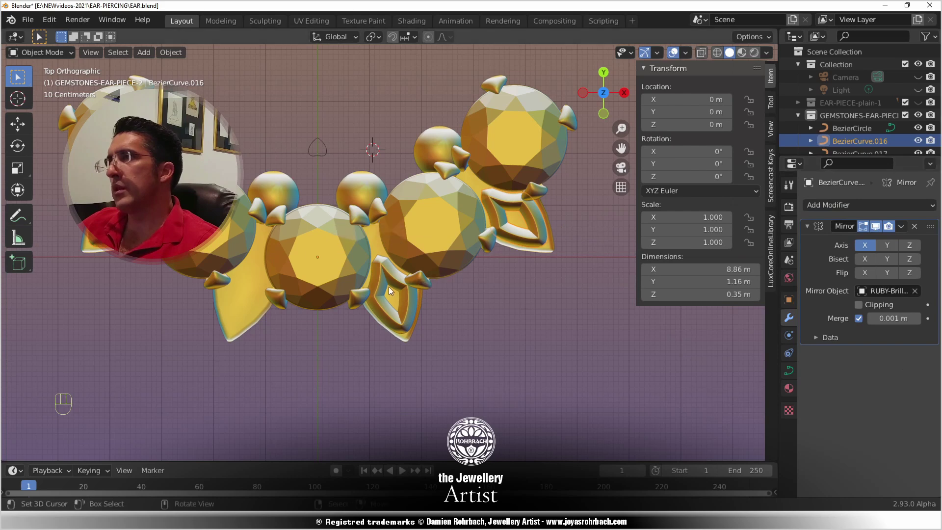
- Mirror the copied rim on X as well with a Mirror modifier that uses the central ruby as its mirror object
click(381, 270)
click(834, 205)
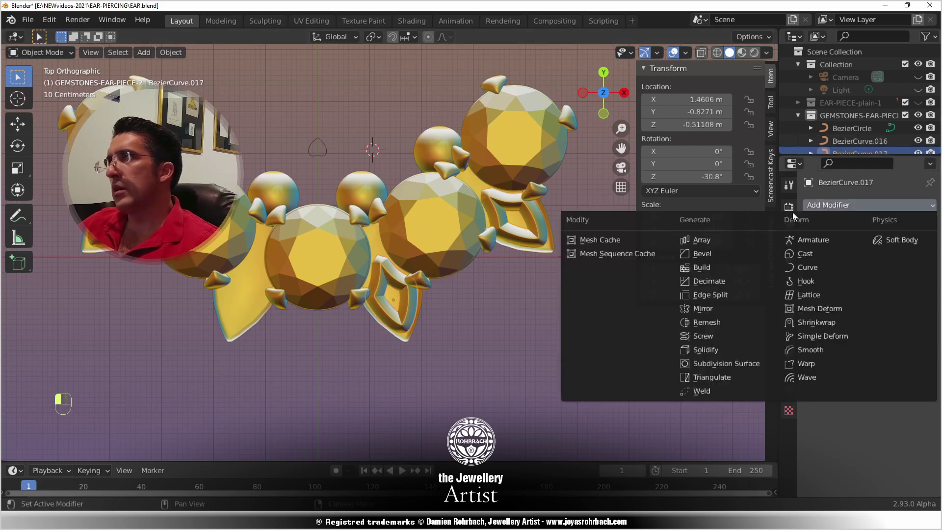
click(701, 311)
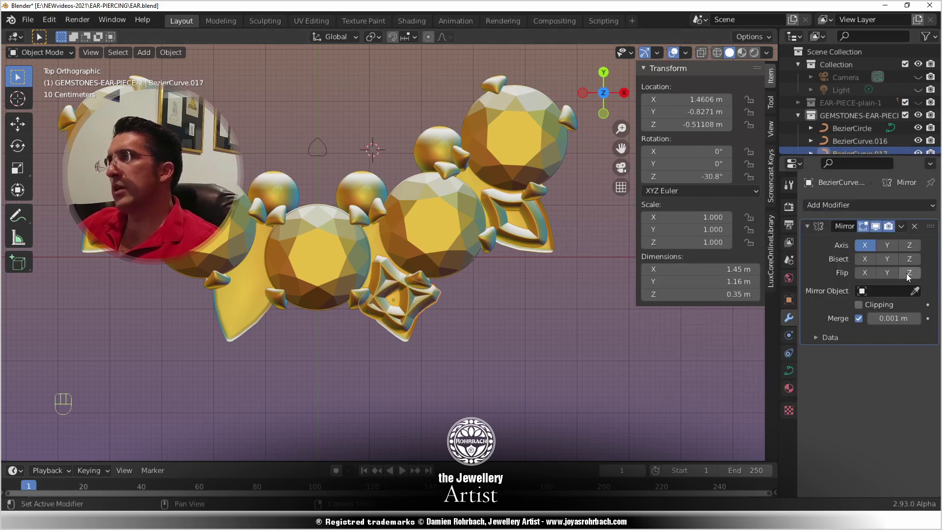
click(914, 291)
click(407, 228)
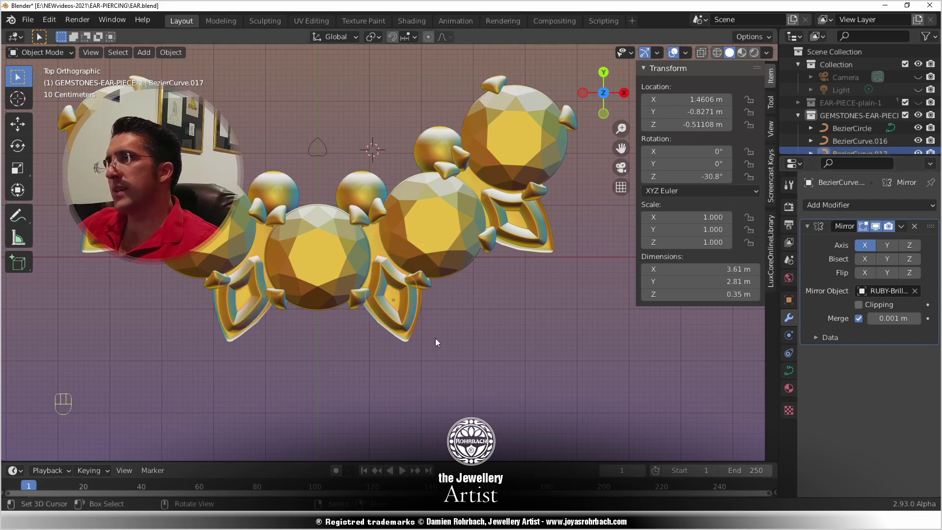
- Save the file with the mirrored rims, hide the transform sidebar and clear the selection
scroll(432, 344, down, 4)
middle_drag(455, 393, 422, 278)
key(ctrl+s)
scroll(405, 311, up, 2)
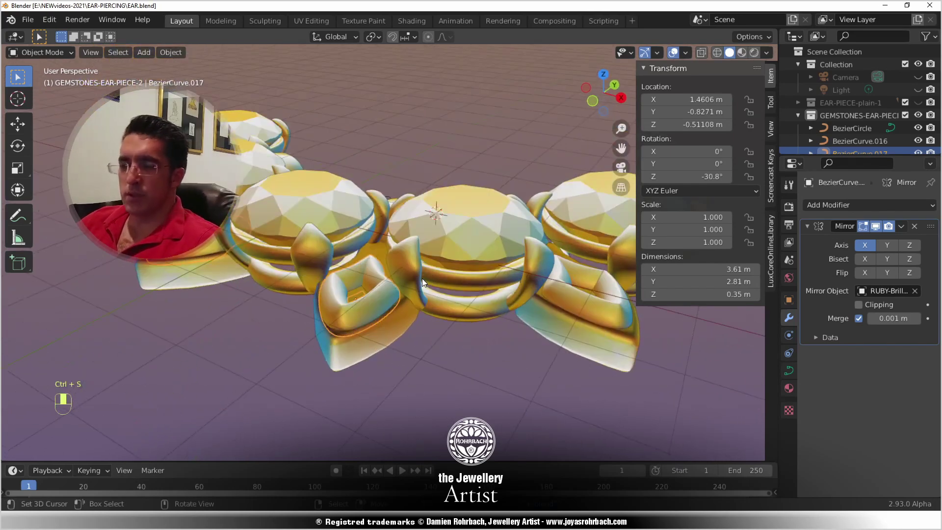
key(n)
middle_drag(443, 340, 213, 279)
key(alt+a)
scroll(337, 310, up, 3)
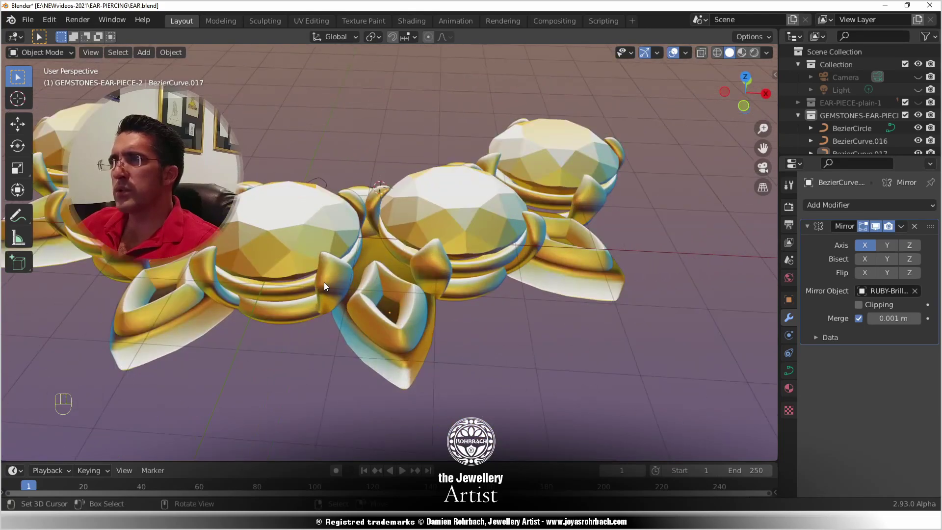
key(ctrl+s)
- Place the 3D cursor between the central gemstone and its neighbour above the rimmed plate and add a mesh plane there
middle_drag(400, 238, 332, 308)
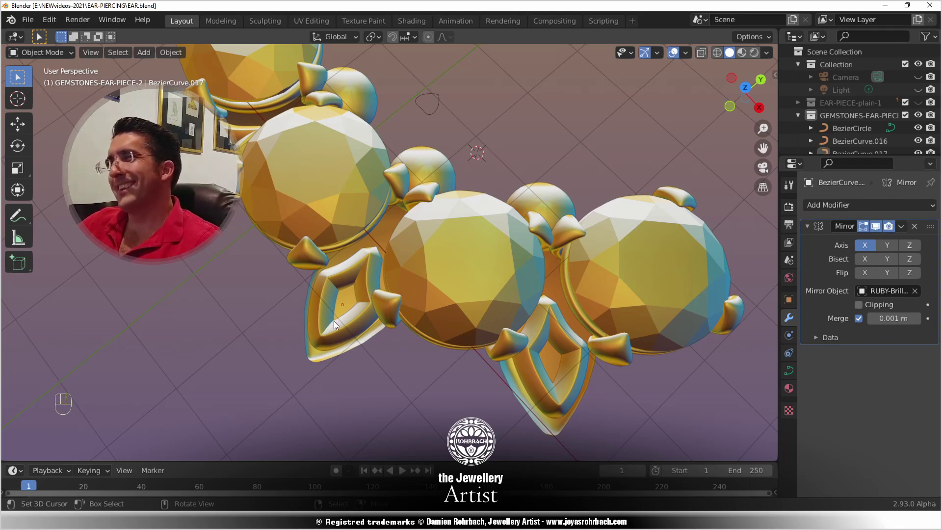
middle_drag(349, 316, 308, 313)
middle_drag(405, 323, 499, 269)
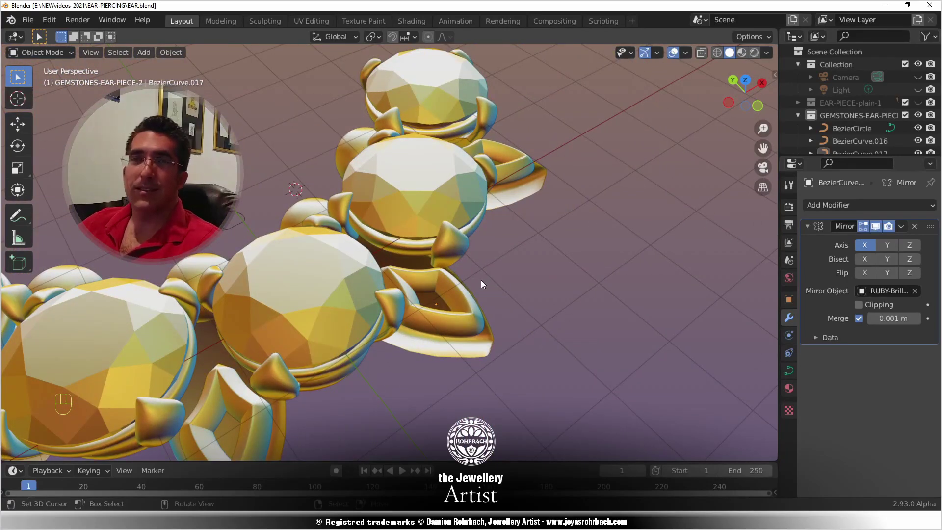
middle_drag(484, 287, 469, 259)
shift+right_click(384, 244)
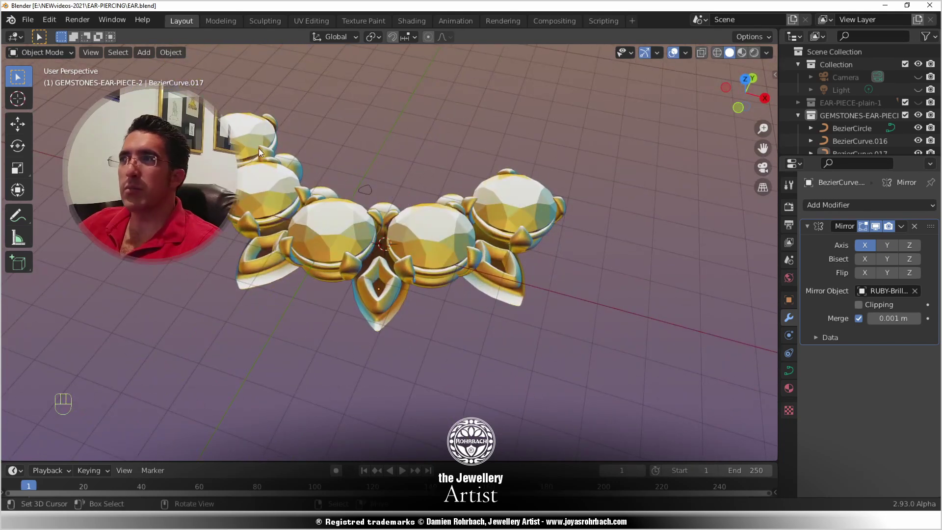
click(148, 51)
mouse_move(151, 65)
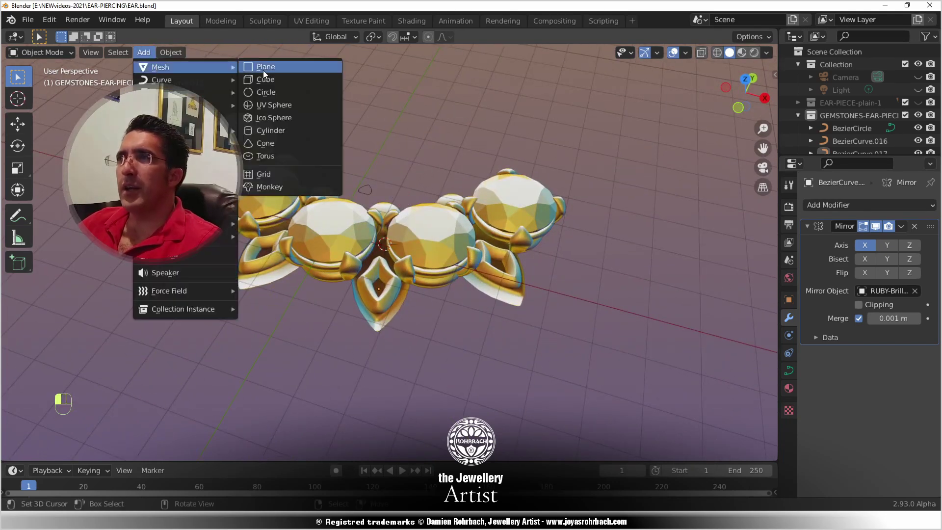
click(263, 70)
scroll(491, 314, up, 5)
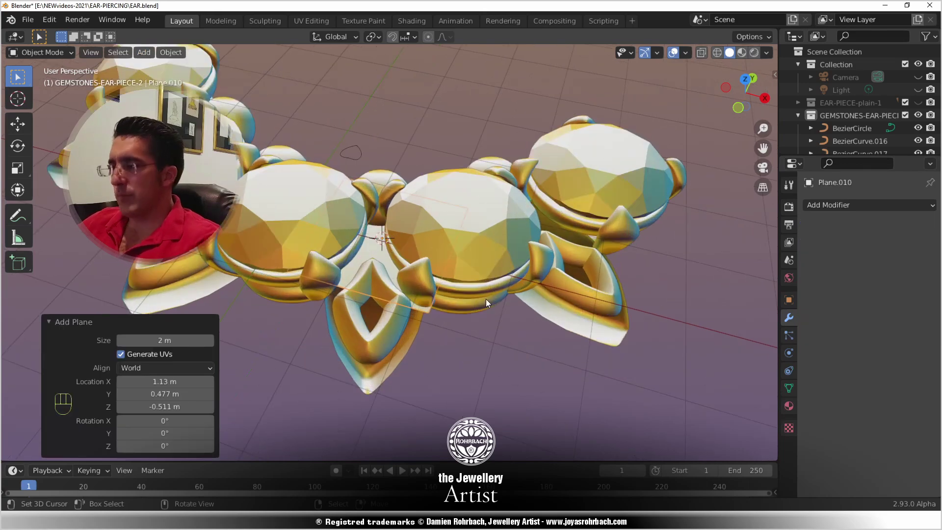
- In top view with X-ray on, shrink the plane's face, rotate it -20.7° and move it into the gap between the two gemstones
key(KP_7)
scroll(444, 302, up, 3)
key(Tab)
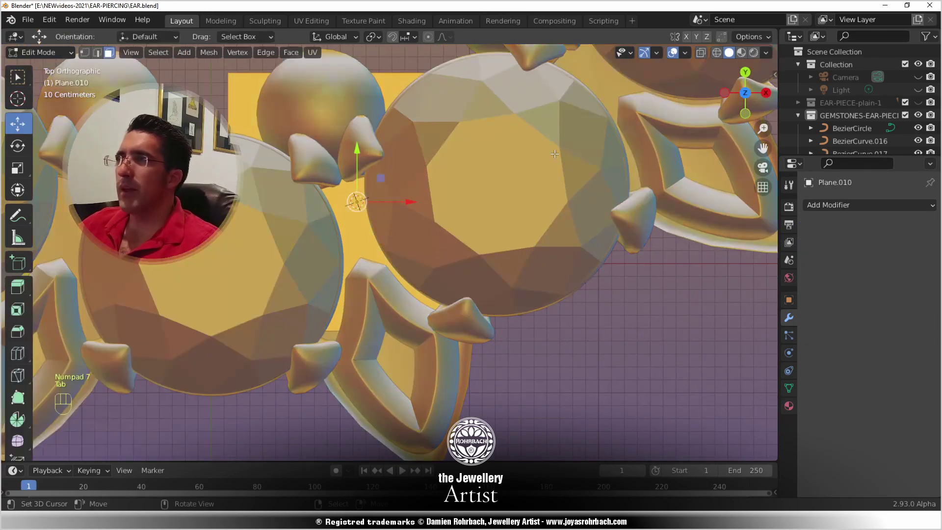
key(s)
click(434, 156)
key(alt+z)
key(r)
click(414, 130)
key(s)
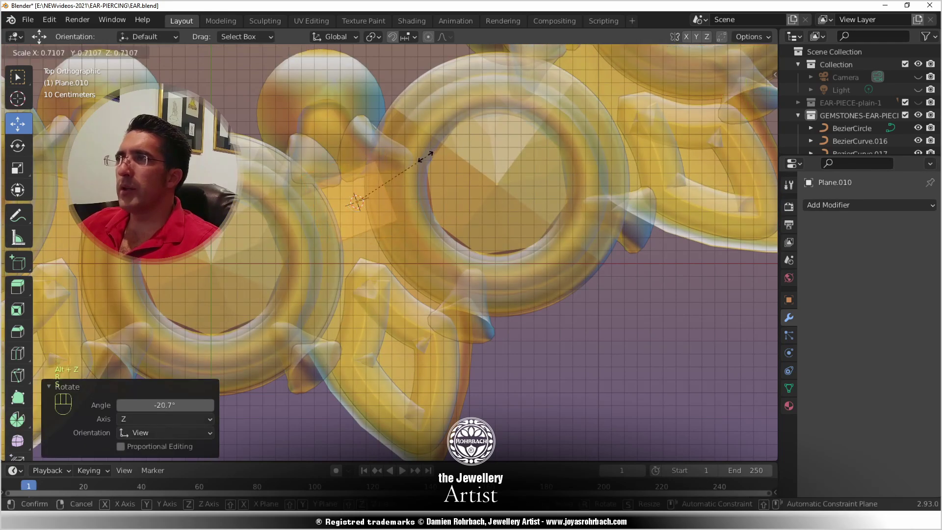
click(407, 205)
key(g)
click(403, 230)
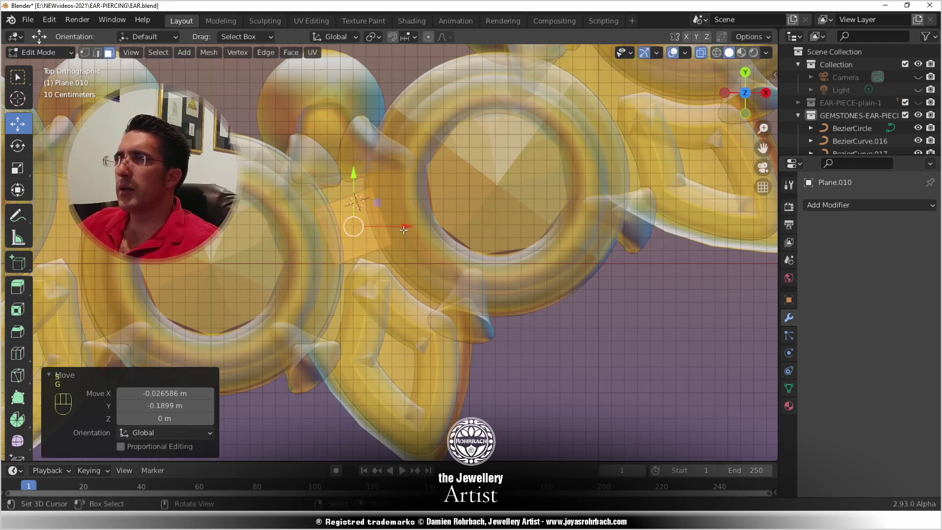
- Delete the plane's two vertices farthest from the rim, leaving a single edge
scroll(406, 255, up, 6)
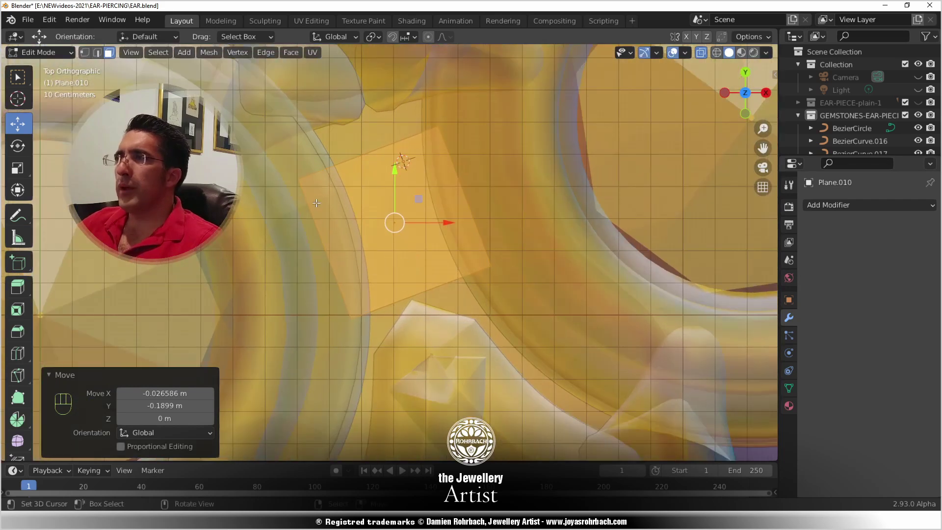
click(305, 183)
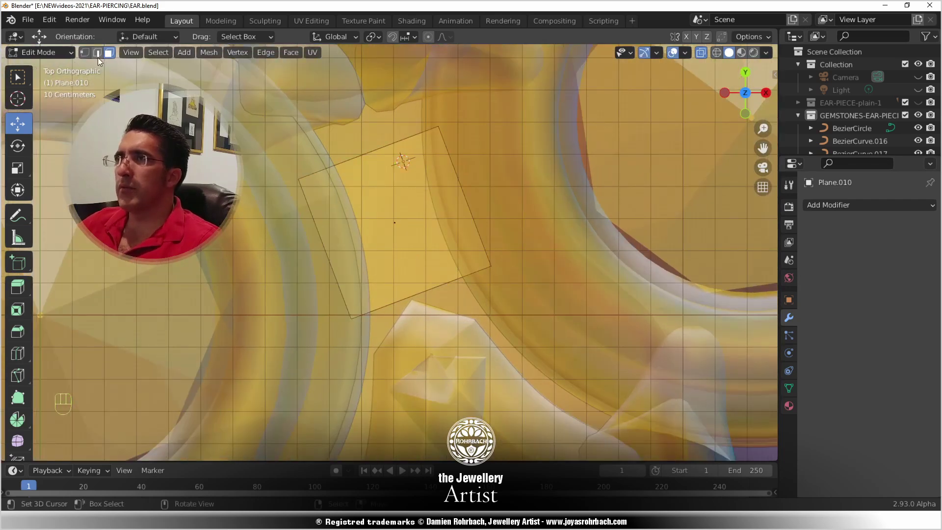
click(85, 53)
click(304, 172)
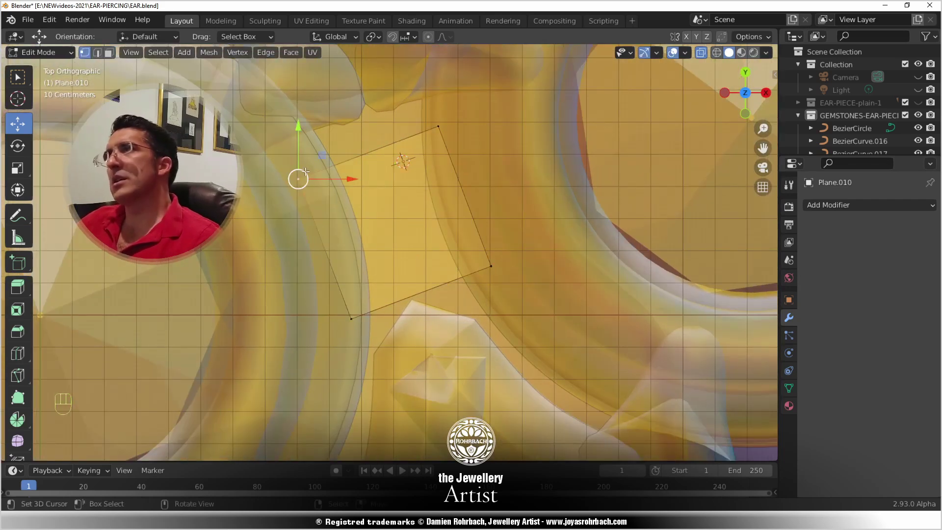
shift+click(438, 126)
key(x)
click(428, 68)
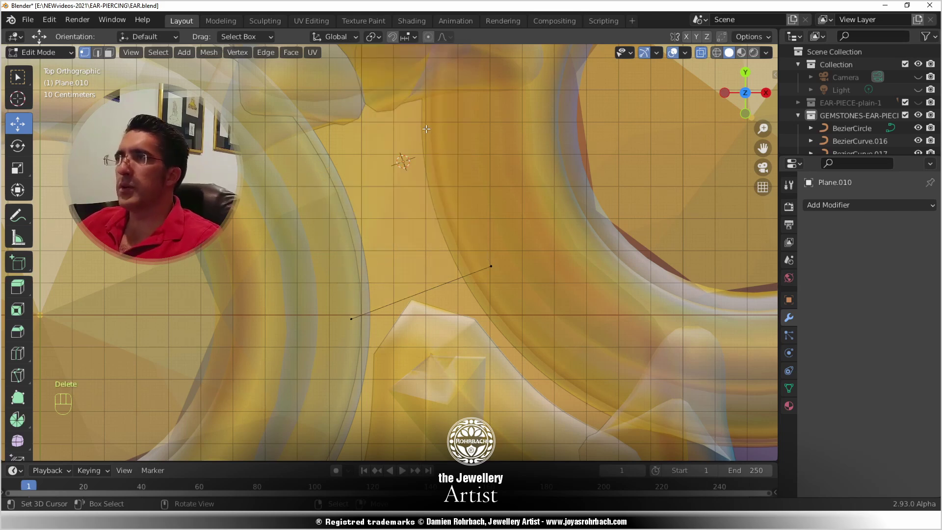
- Reposition the edge's two vertices so that it runs beside the rim's inner tip along the central gemstone's setting
click(350, 304)
click(489, 266)
key(g)
click(375, 286)
click(351, 319)
key(g)
click(365, 347)
click(377, 287)
key(g)
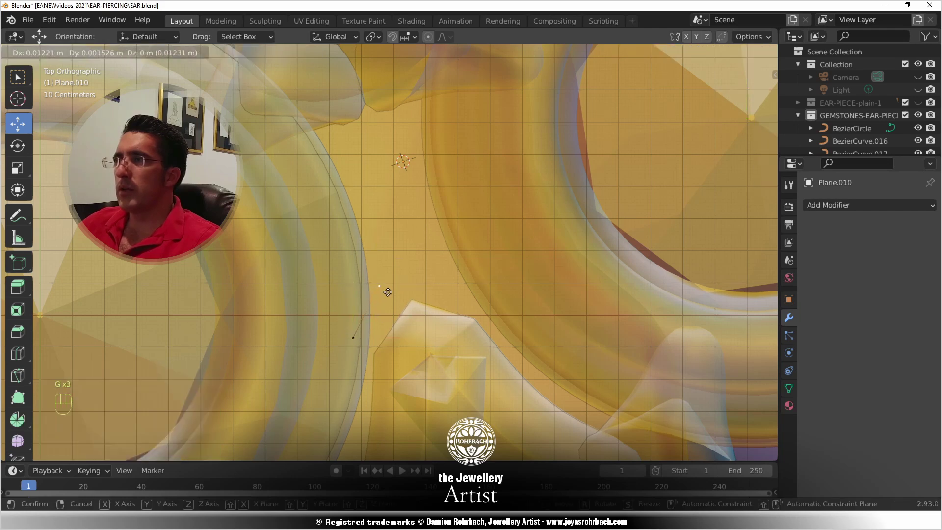
click(390, 292)
key(g)
click(397, 284)
- Extrude five vertices from the edge, passing over the rim's inner tip and under the neighbouring gemstone's setting
key(e)
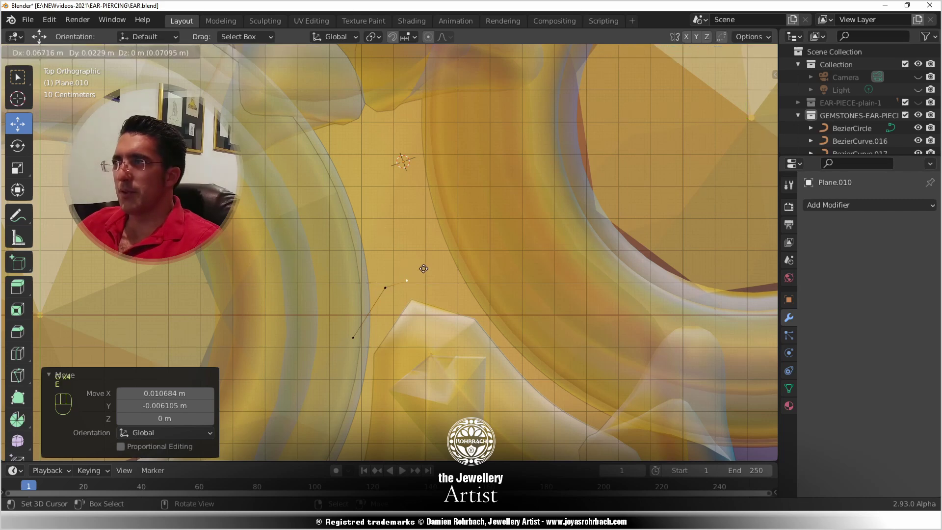
click(422, 263)
key(e)
click(453, 266)
key(e)
click(494, 286)
key(e)
click(526, 300)
key(e)
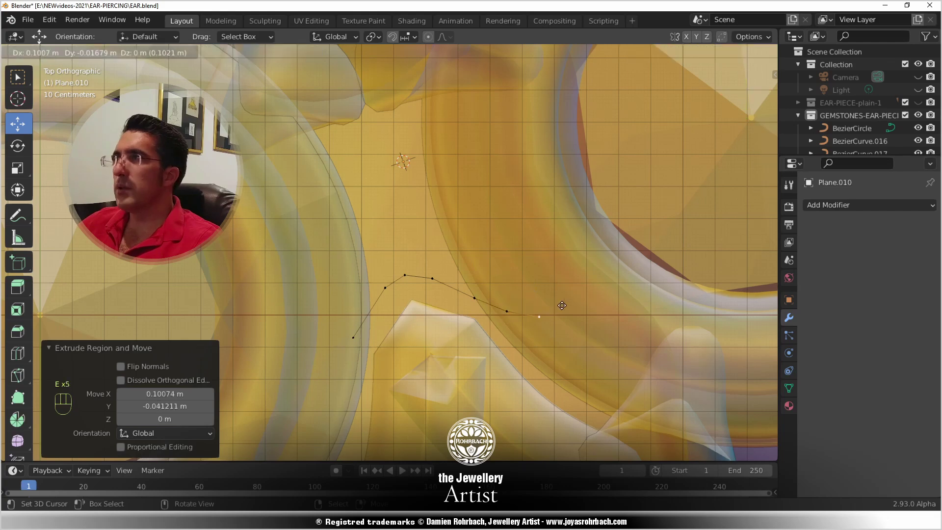
click(561, 305)
- Continue the outline with five extruded vertices that turn back and run up inside the neighbouring gemstone's setting
scroll(549, 297, down, 2)
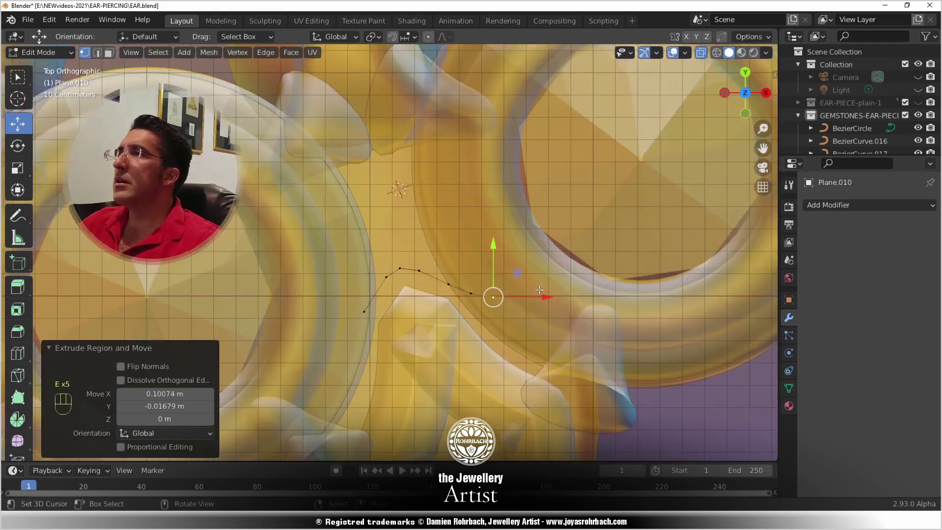
key(e)
click(564, 287)
key(e)
click(554, 260)
key(e)
click(521, 217)
key(e)
click(509, 183)
key(e)
click(503, 127)
- Extrude four more vertices along the outline's upper edge, below the inner prongs, to the central gemstone's setting
key(e)
click(466, 131)
key(e)
click(432, 139)
key(e)
click(393, 158)
key(e)
click(368, 185)
- Extrude four vertices down along the central gemstone's setting and join the last one to the outline's start
key(e)
click(385, 212)
key(e)
click(398, 244)
key(e)
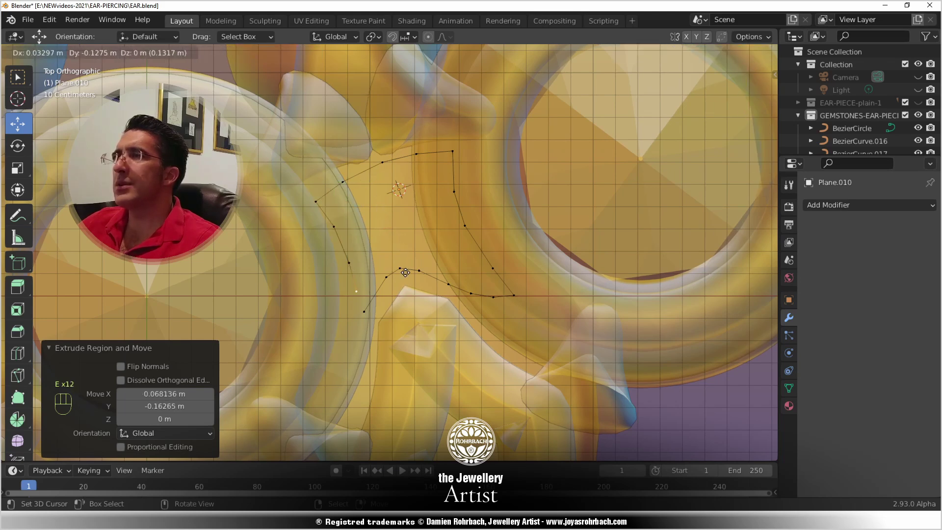
click(405, 272)
key(e)
click(407, 298)
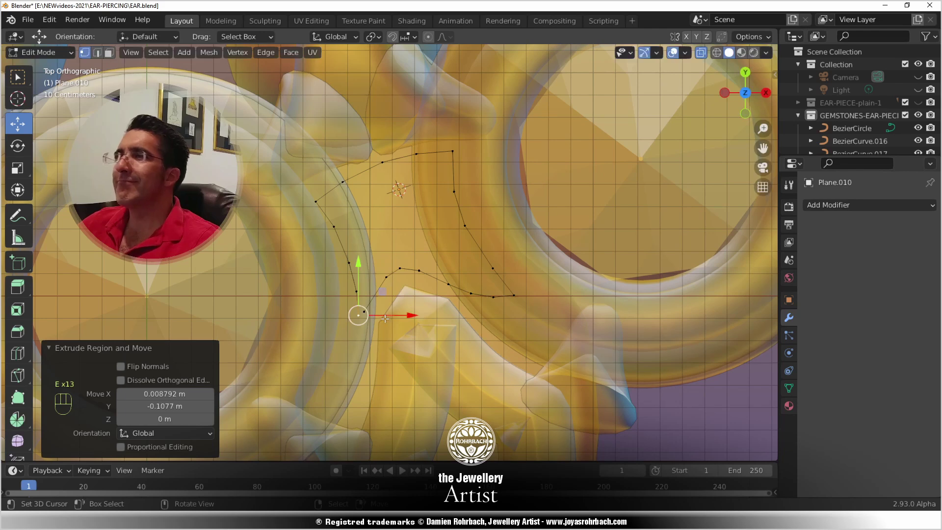
key(f)
- Lower the outline's corner vertex beside the central gemstone and nudge the adjacent starting vertex inward
scroll(370, 310, up, 2)
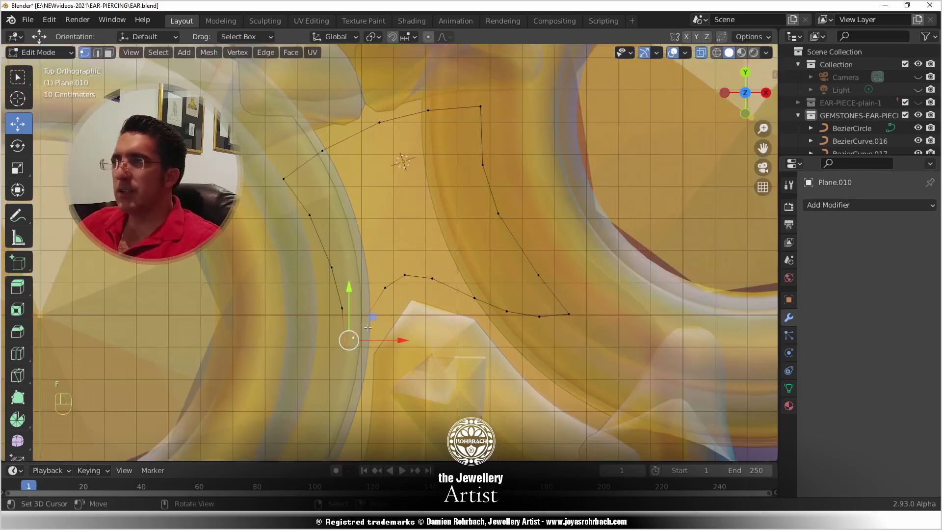
key(g)
click(339, 385)
key(g)
click(375, 321)
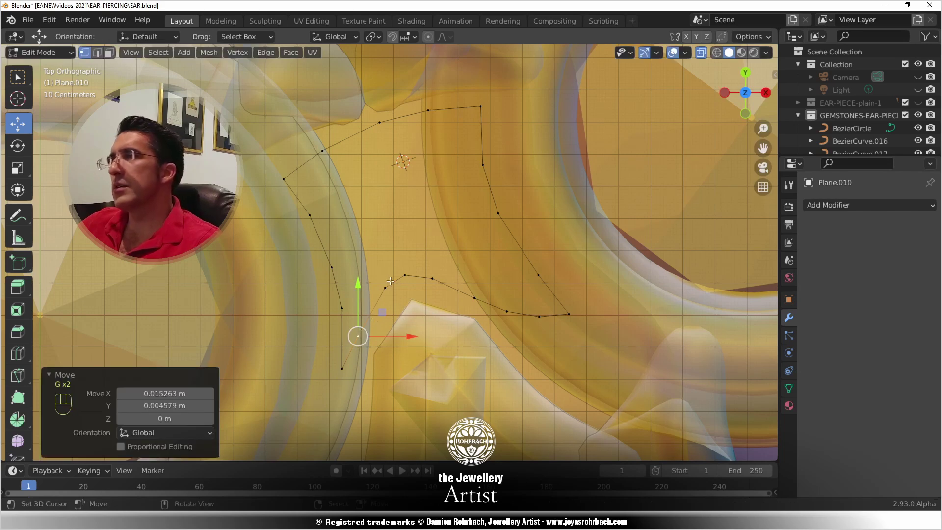
- Adjust three vertices of the outline's lower edge so that it follows the shape of the rim's inner tip
click(390, 283)
key(g)
click(381, 305)
click(405, 275)
key(g)
click(406, 278)
click(475, 298)
key(g)
click(463, 286)
- Fine-tune the lower edge's vertices above the rim's tip and the one beyond it toward the neighbouring gemstone
click(429, 277)
key(g)
click(431, 273)
click(461, 280)
key(g)
click(456, 280)
click(505, 312)
key(g)
click(501, 308)
- Move the outline's corner vertex under the neighbouring gemstone and the lower-edge vertex beside it downward and inward
click(539, 316)
key(g)
click(522, 326)
right_click(564, 316)
key(g)
click(547, 337)
- Shift three vertices of the outline's side under the neighbouring gemstone down and inward to smooth that side
right_click(532, 287)
key(g)
click(520, 308)
right_click(498, 213)
key(g)
click(487, 243)
right_click(482, 169)
key(g)
click(485, 223)
- Adjust three vertices of the outline's lower edge above the rim's inner tip and just beyond it to smooth the arch
right_click(500, 309)
key(g)
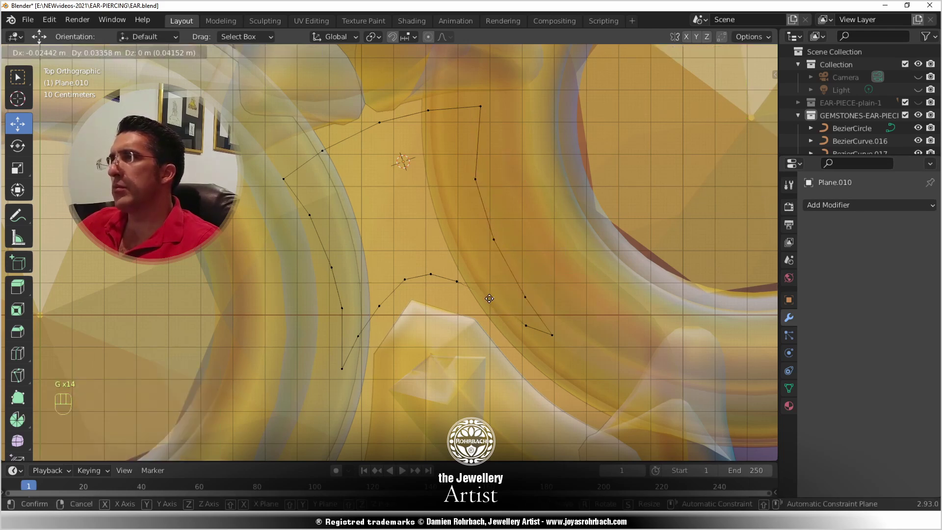
click(489, 298)
right_click(457, 282)
key(g)
click(458, 278)
right_click(431, 274)
key(g)
click(430, 273)
- Pull the outline's lower-right corner vertex inward and realign the lower-edge vertices leading up to it
right_click(526, 325)
key(g)
click(521, 316)
right_click(552, 335)
key(g)
click(537, 339)
right_click(518, 319)
key(g)
click(509, 318)
right_click(491, 299)
key(g)
click(488, 298)
- Shift the three vertices of the outline's right side to form a smooth curve under the gemstone setting
right_click(525, 297)
key(g)
click(512, 293)
right_click(500, 235)
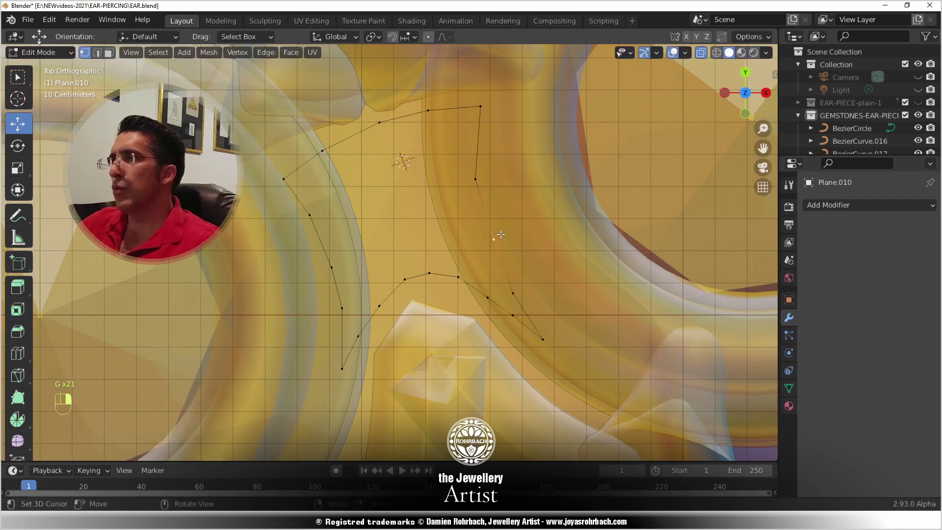
key(g)
click(494, 229)
right_click(475, 180)
key(g)
click(462, 213)
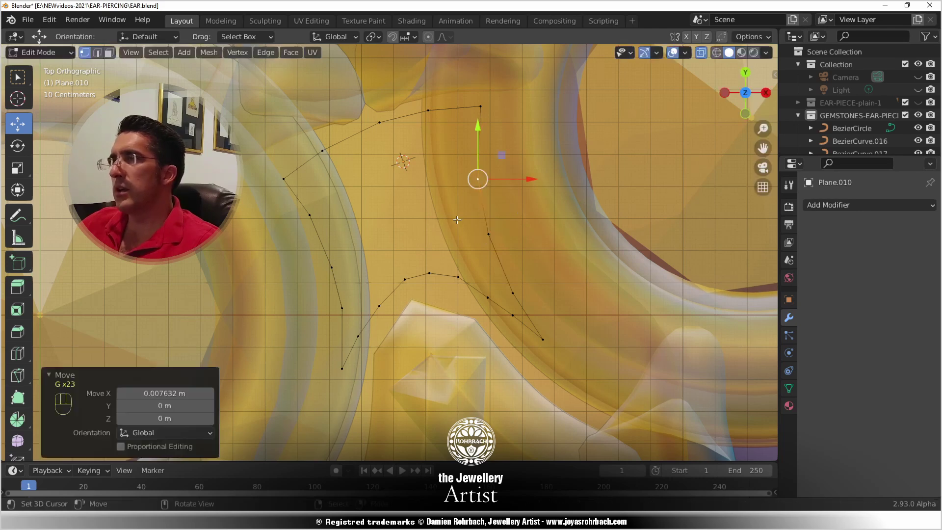
- Fine-tune two vertices on the outline's left side, moving the upper one slightly up and the one below it down
right_click(333, 268)
key(g)
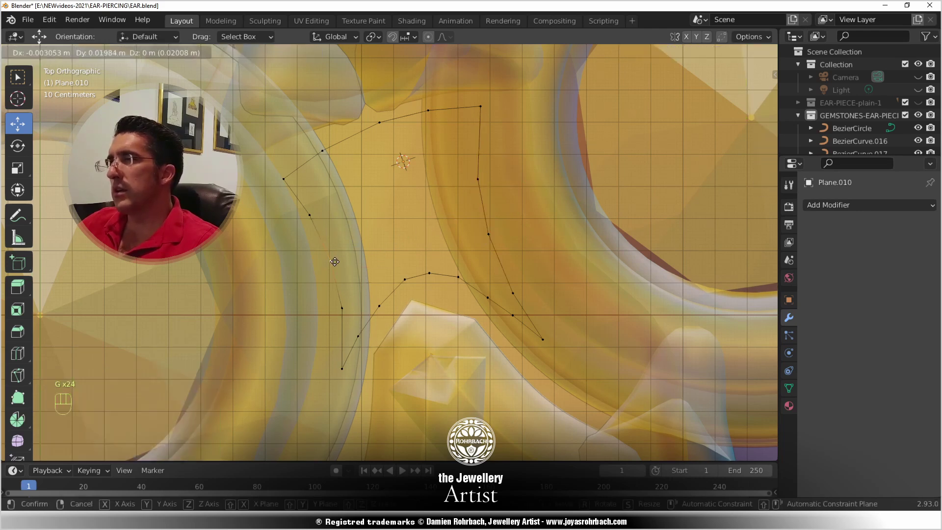
click(335, 262)
right_click(339, 308)
key(g)
click(333, 320)
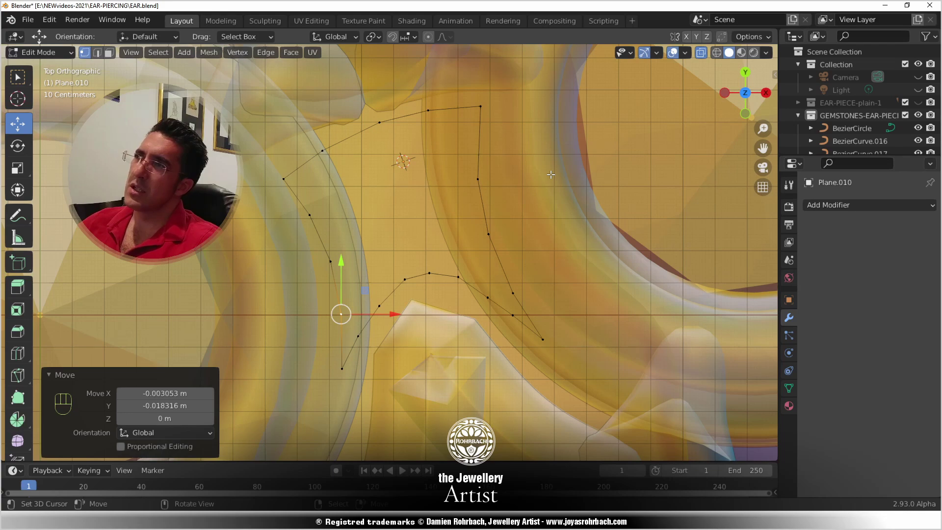
- Fill the whole outline with a face and extrude it upward about 0.33 m between the gemstone settings
middle_drag(496, 320, 439, 257)
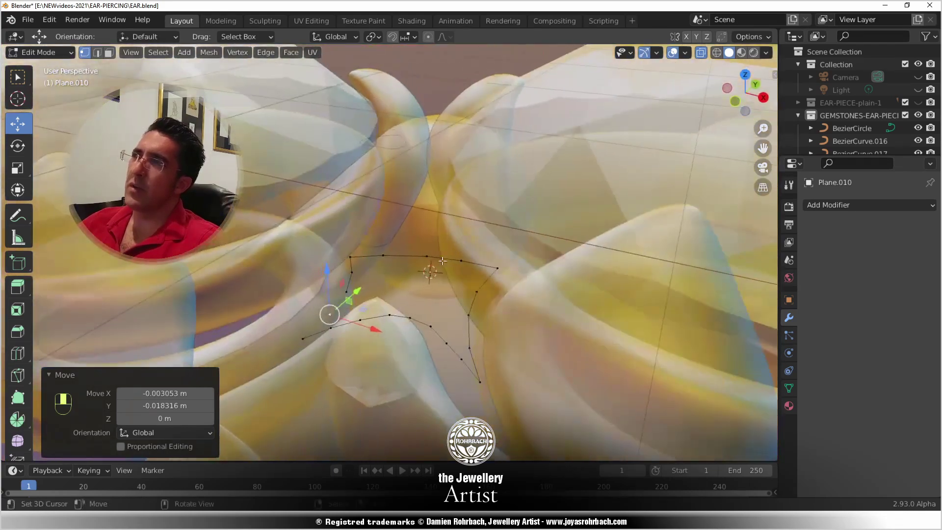
key(a)
key(f)
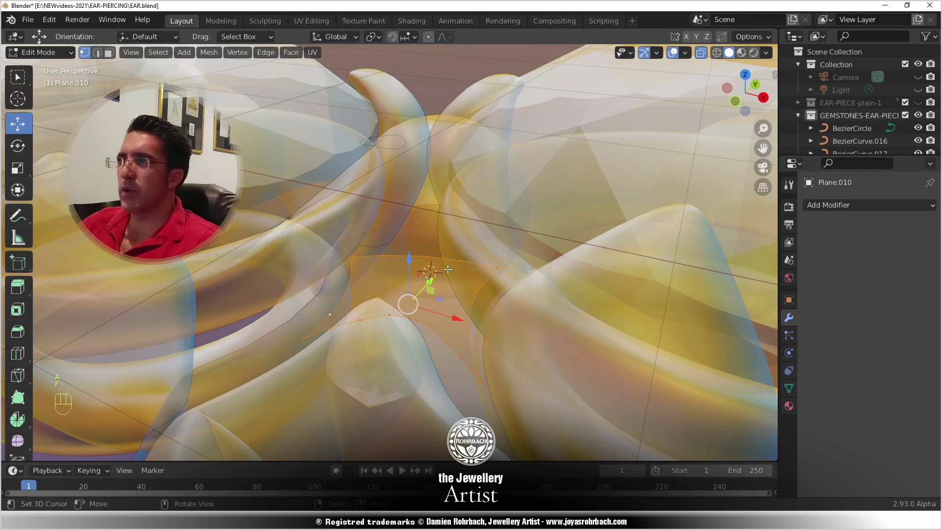
key(e)
click(461, 269)
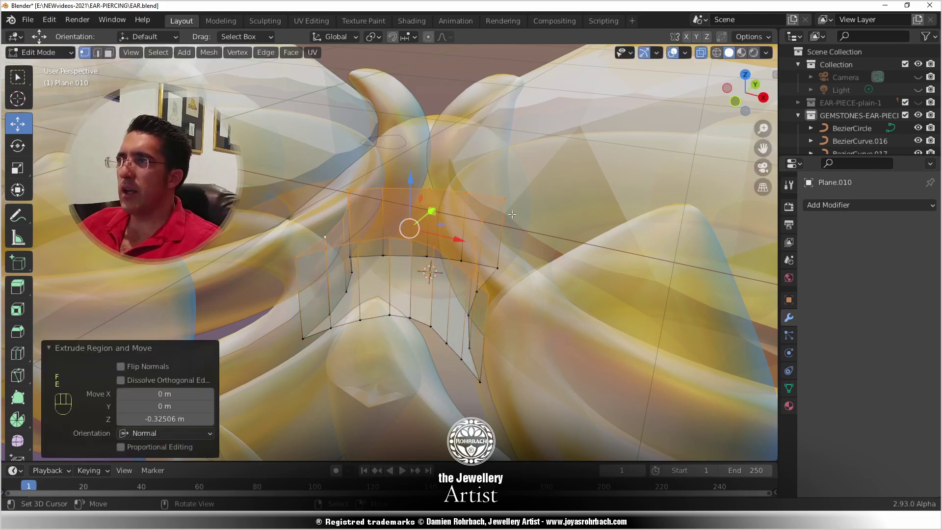
- Turn off X-ray display and extrude the piece's top face upward by about another 0.48 m
key(alt+z)
middle_drag(465, 269, 476, 252)
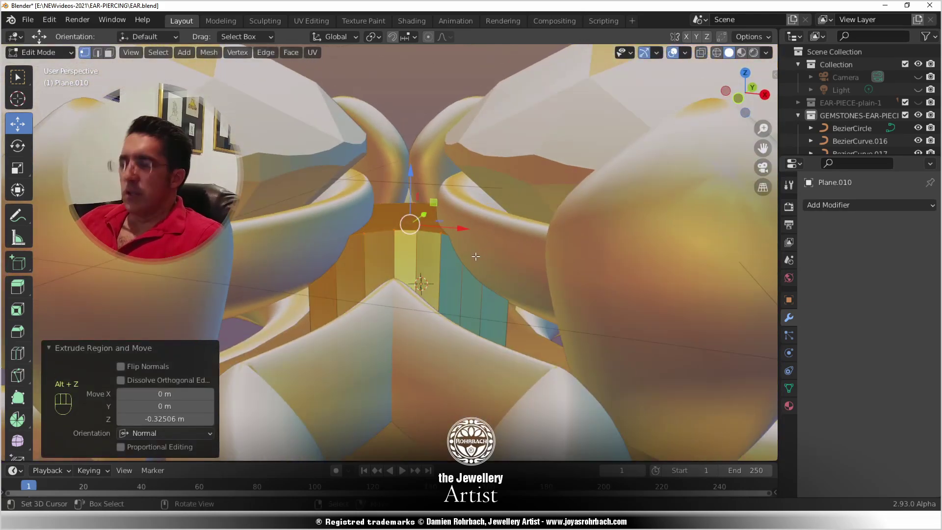
key(ctrl+i)
middle_drag(476, 250, 472, 294)
drag(407, 259, 398, 317)
middle_drag(397, 316, 420, 320)
key(ctrl+i)
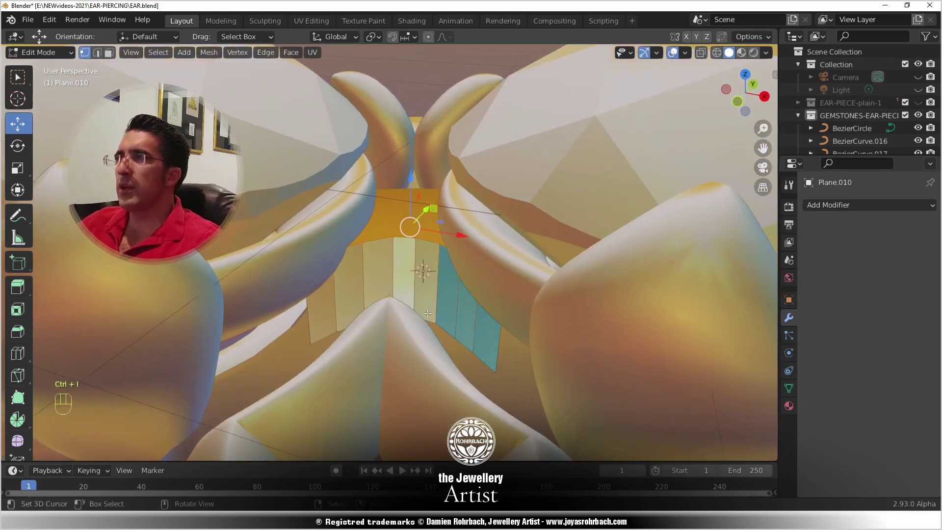
key(e)
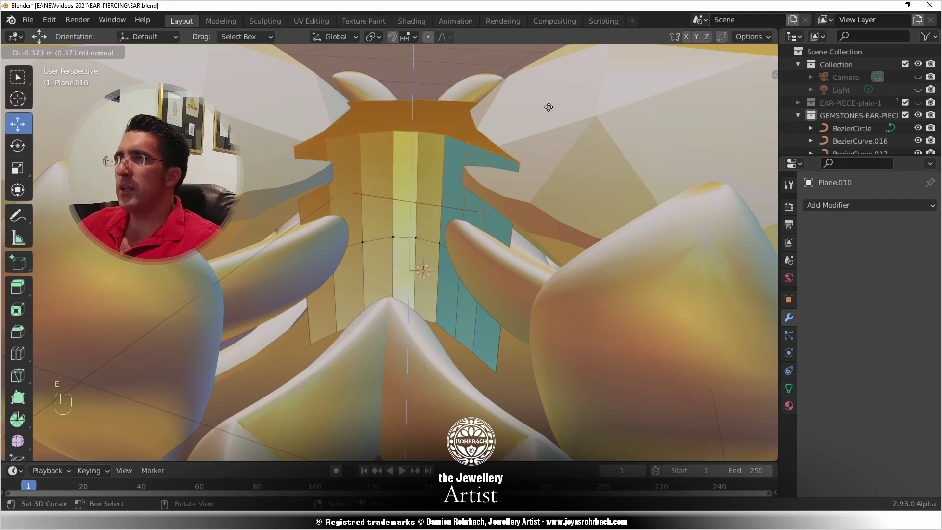
click(554, 77)
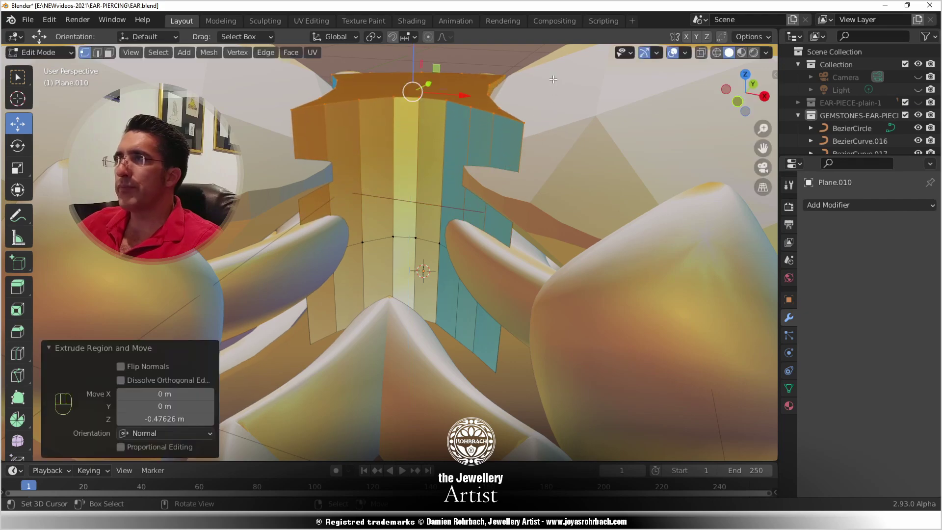
- In top view, hide everything except the piece's top face by inverting the selection, and save the file
scroll(476, 212, down, 3)
middle_drag(469, 213, 491, 244)
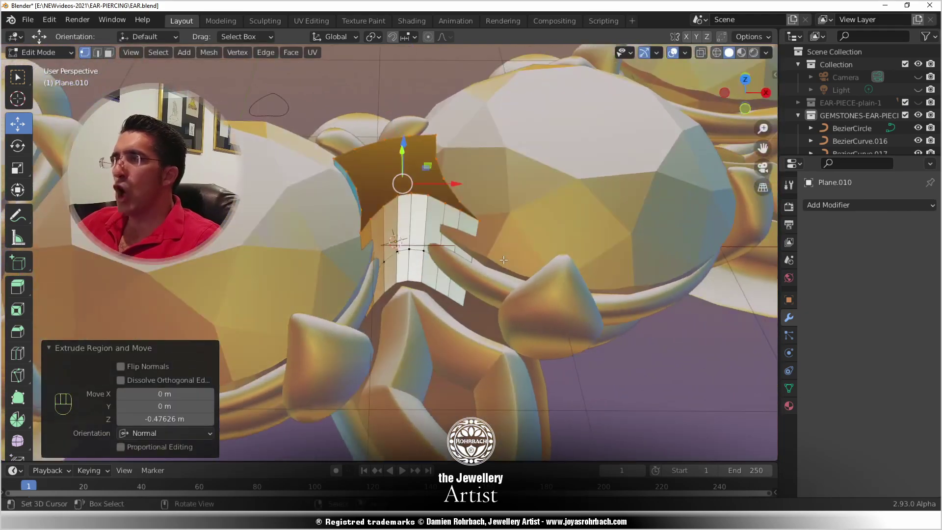
key(KP_7)
scroll(440, 272, up, 3)
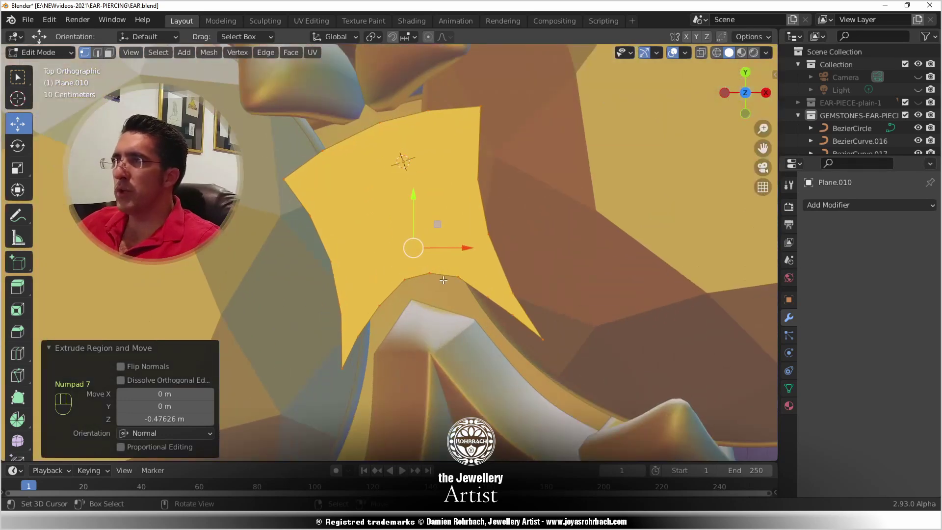
key(ctrl+i)
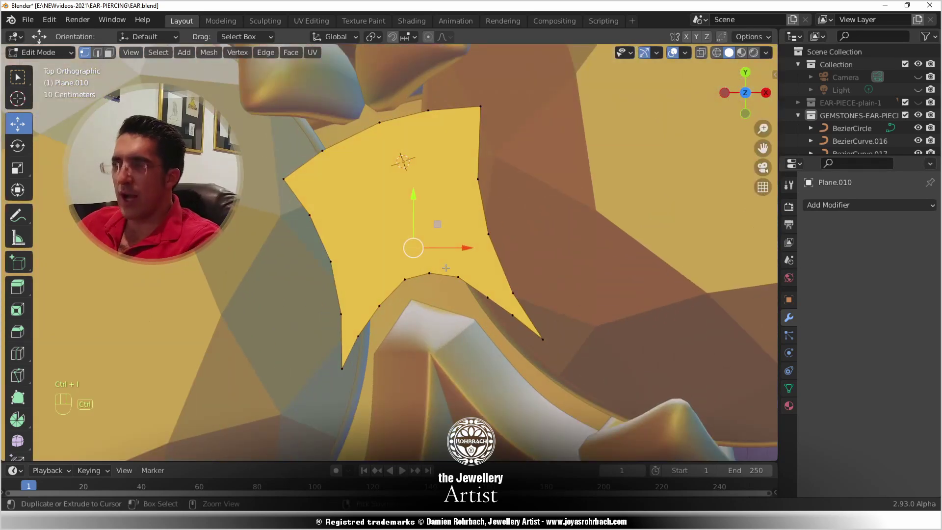
key(h)
scroll(383, 365, up, 1)
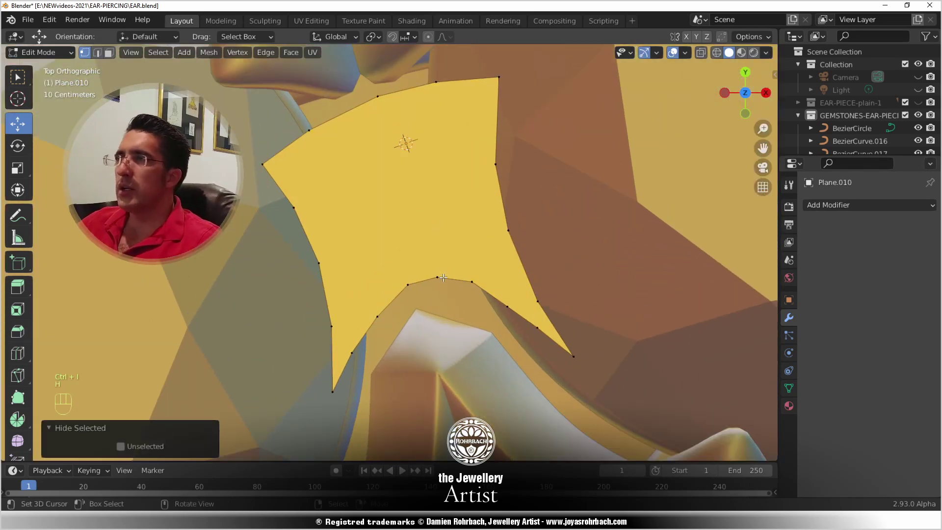
shift+middle_drag(382, 365, 359, 329)
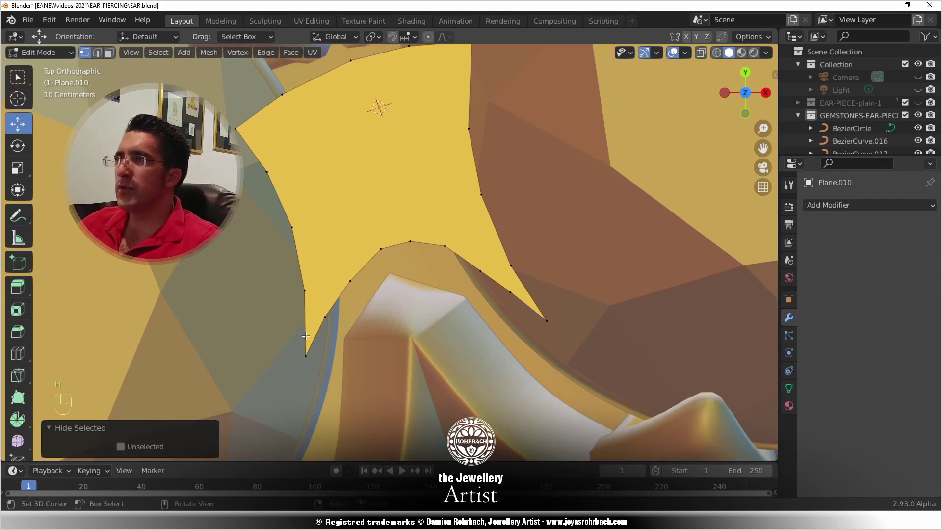
key(ctrl+s)
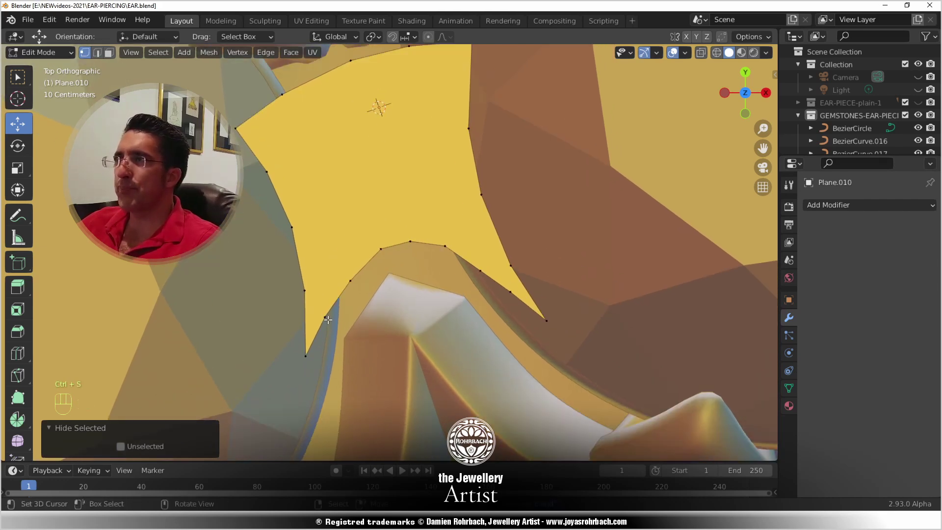
- Move the three vertices at the top face's lower-left spike upward to start a rounded lobe
drag(305, 290, 311, 255)
click(306, 351)
key(g)
click(326, 245)
key(g)
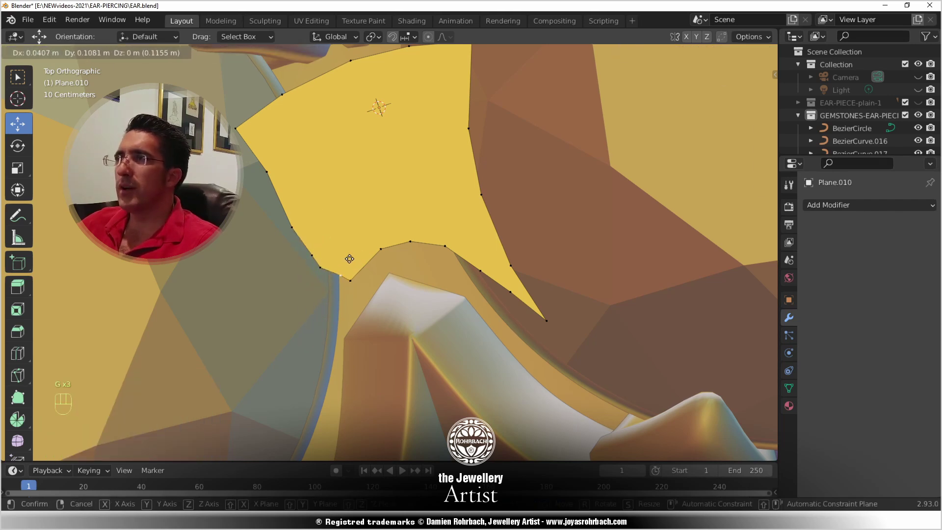
click(349, 260)
scroll(409, 253, down, 1)
shift+middle_drag(409, 253, 416, 297)
- Pull the top face's left corner vertex inward and lower the vertex of the upper edge beside its right corner
click(269, 193)
key(g)
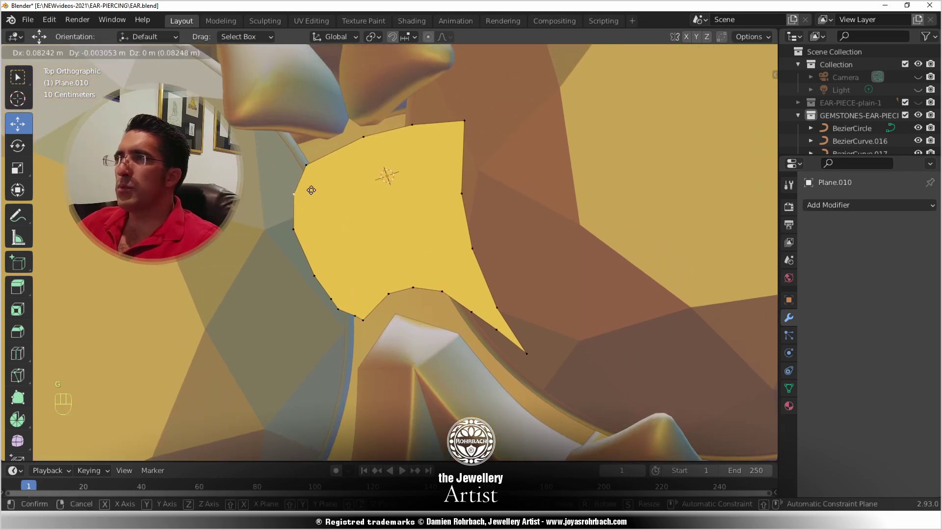
click(311, 189)
click(412, 125)
key(g)
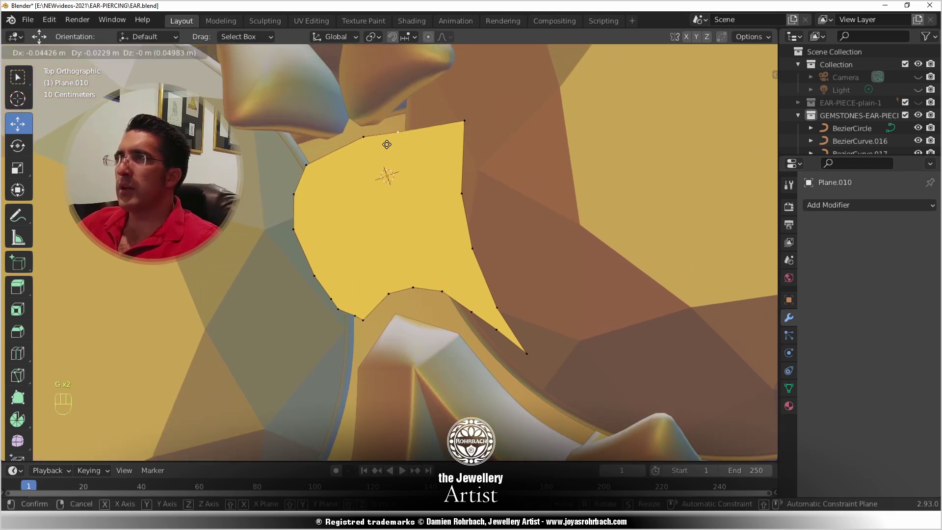
click(393, 146)
- Raise an upper-edge vertex into the peak of an inverted heart and adjust the two vertices down its left slope
click(363, 137)
key(g)
click(353, 125)
click(307, 164)
key(g)
click(328, 161)
click(293, 194)
key(g)
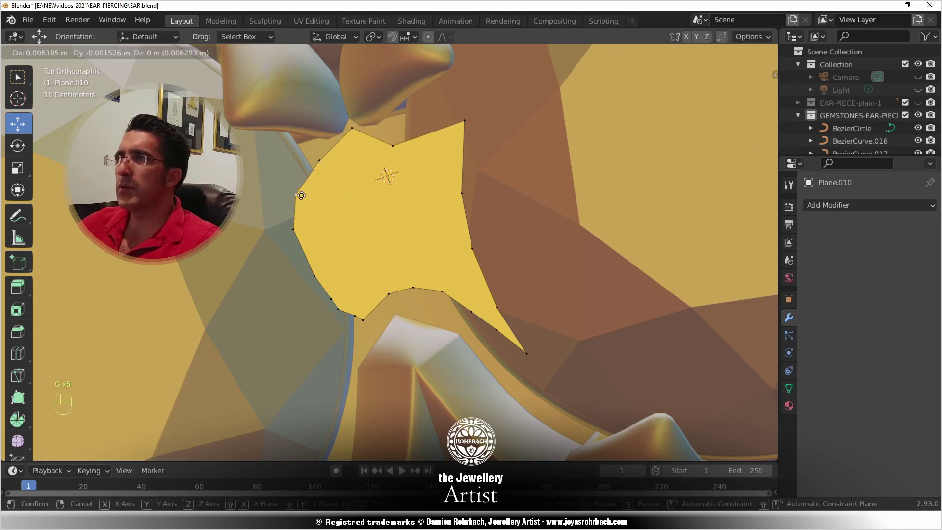
click(302, 191)
- Move two vertices on the heart's left side inward to round its contour
click(296, 229)
key(g)
click(314, 243)
click(302, 190)
key(g)
click(319, 200)
- Bring the top face's upper-right corner vertex down and inward onto the heart's slope, and adjust the peak vertex
click(464, 121)
key(g)
click(437, 171)
click(351, 129)
key(g)
key(g)
click(363, 130)
- Fine-tune the vertex left of the heart's peak and two vertices on its right slope to even out the curve
key(g)
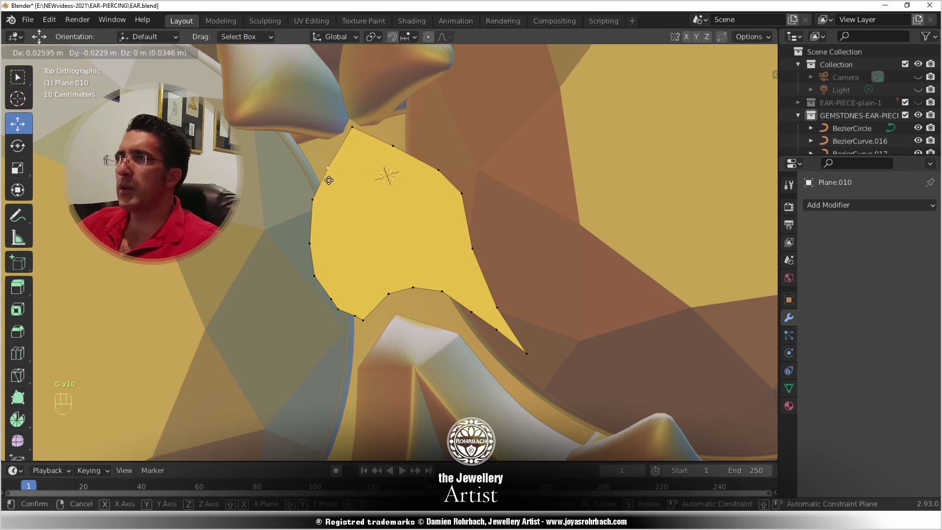
click(329, 180)
key(g)
click(437, 171)
click(436, 168)
key(g)
click(435, 167)
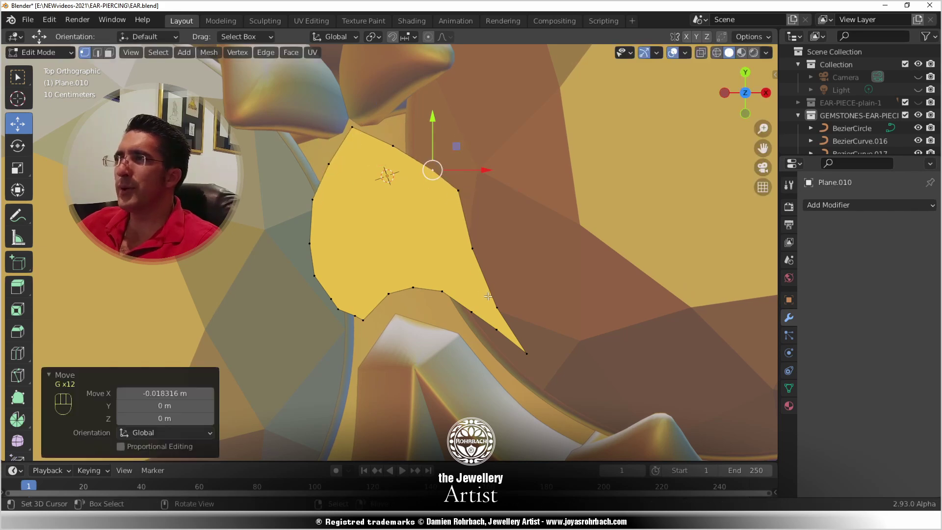
- Move the two right-side vertices and the lower-right spike's tip upward to shape the heart's right lobe
click(472, 249)
key(g)
click(475, 217)
click(496, 308)
key(g)
click(492, 238)
click(537, 342)
key(g)
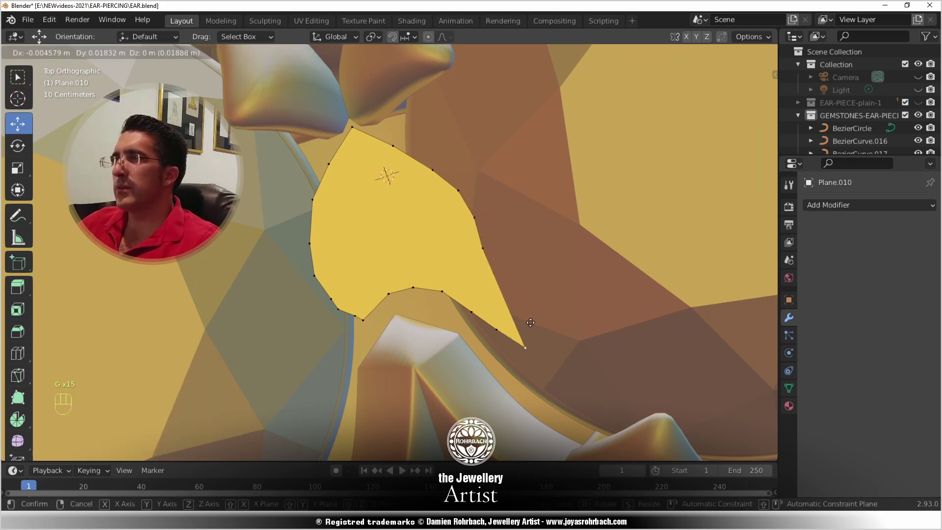
click(492, 255)
- Pull the two remaining lower-right edge vertices up and inward to round off the bottom of the right lobe
click(508, 329)
key(g)
click(489, 288)
click(470, 310)
key(g)
click(461, 297)
- Move the middle vertex of the heart's lower edge up and to the left to form the notch between the lobes
click(413, 288)
key(g)
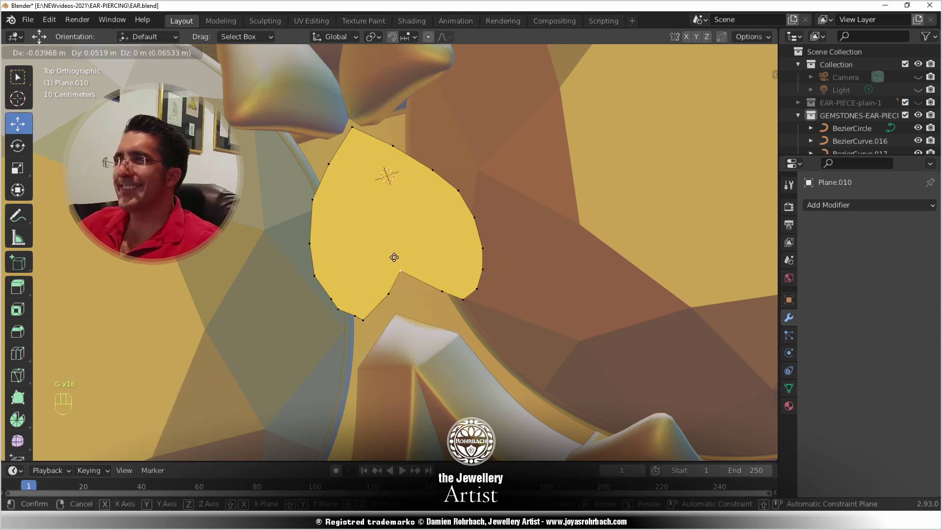
click(397, 250)
- Shift the two vertices on the left lobe's lower-left curve outward to round its outline
click(333, 298)
key(g)
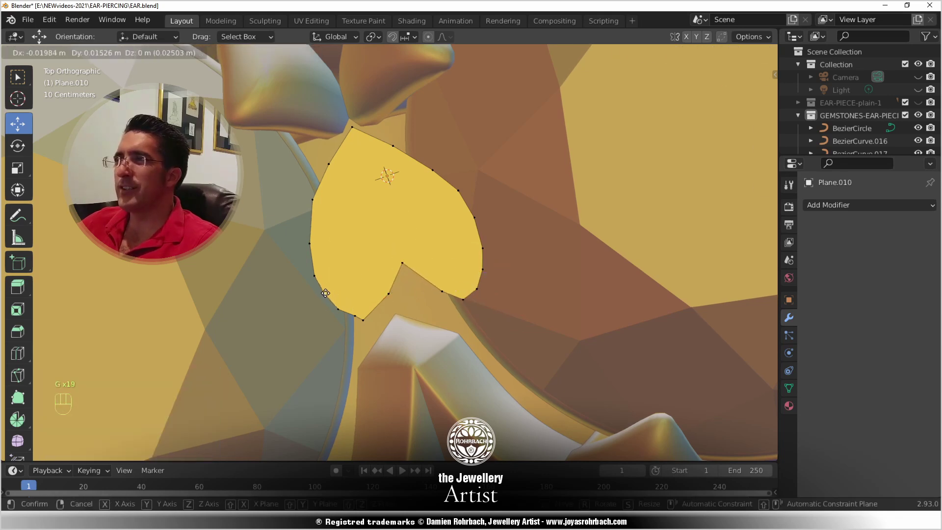
click(324, 294)
click(336, 309)
key(g)
click(334, 312)
- Move the left lobe's lower-right corner vertex and the vertex below the notch up and right to round the inner side
click(362, 320)
key(g)
click(380, 305)
click(389, 293)
key(g)
click(395, 287)
click(385, 305)
key(g)
click(384, 306)
- Reposition the two vertices along the bottom of the left lobe to even out its rounding
click(354, 315)
key(g)
click(365, 312)
click(335, 310)
key(g)
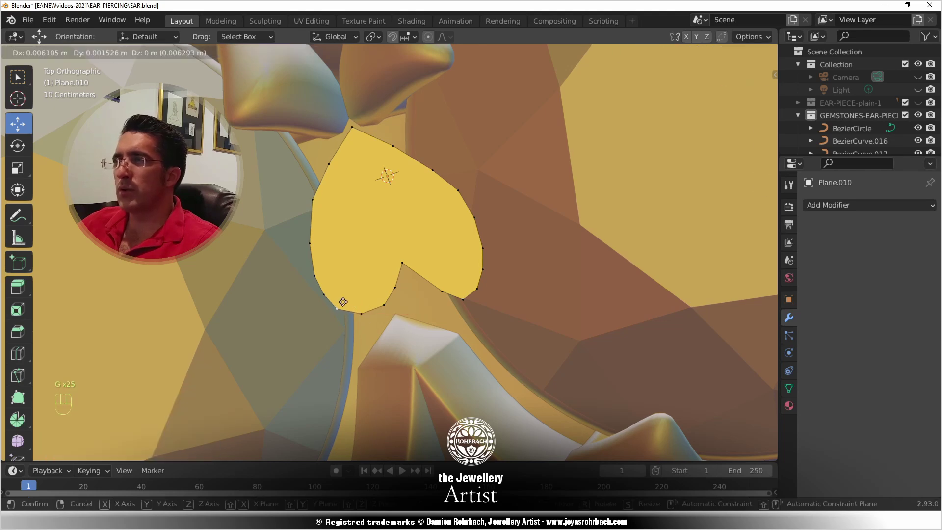
click(343, 300)
- Nudge the two upper vertices of the heart's left edge inward to straighten the slope towards the tip
click(313, 200)
key(g)
click(314, 210)
click(328, 164)
key(g)
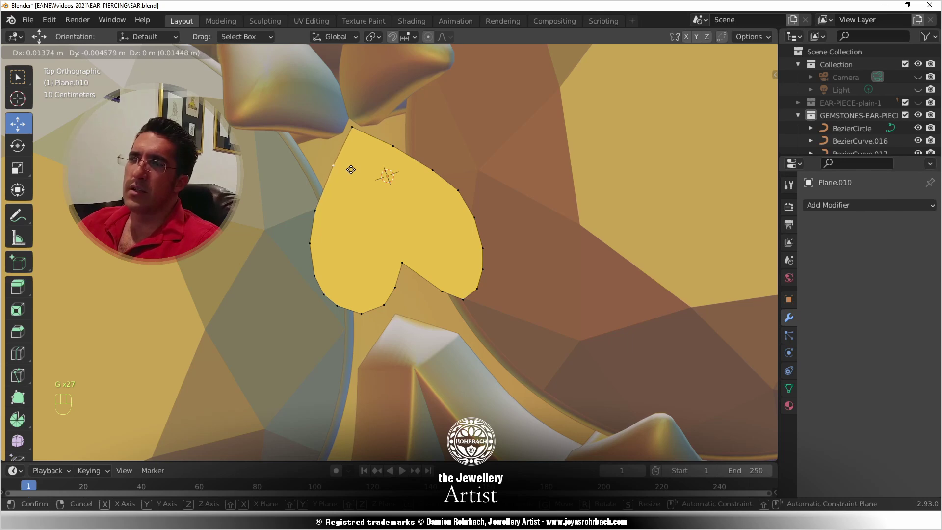
click(334, 165)
- Pull the three vertices along the right lobe's bottom to the left and upward to round its underside
click(443, 288)
key(g)
click(425, 284)
click(463, 299)
key(g)
click(448, 292)
click(476, 288)
key(g)
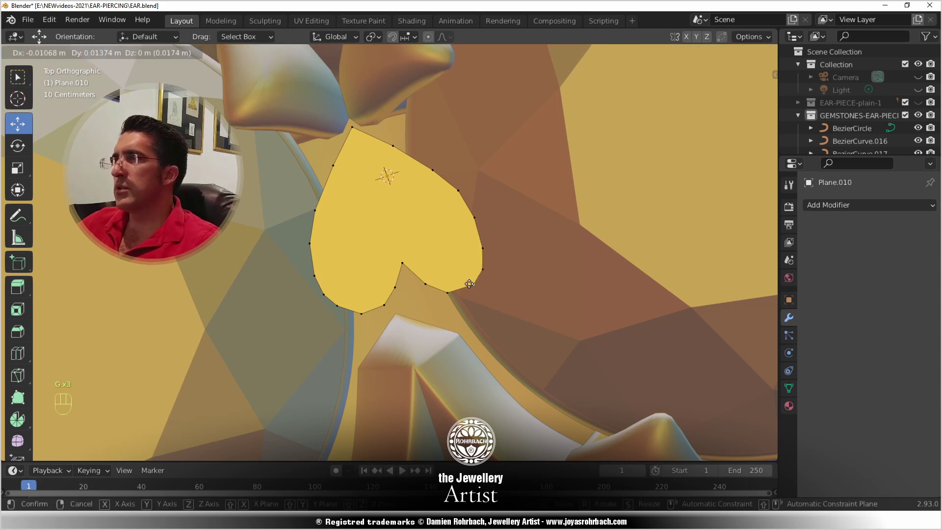
click(470, 283)
- Move the three vertices on the right lobe's outer side outward and upward to widen the lobe
key(g)
click(488, 244)
click(474, 217)
key(g)
click(489, 207)
click(488, 243)
key(g)
click(492, 235)
click(488, 263)
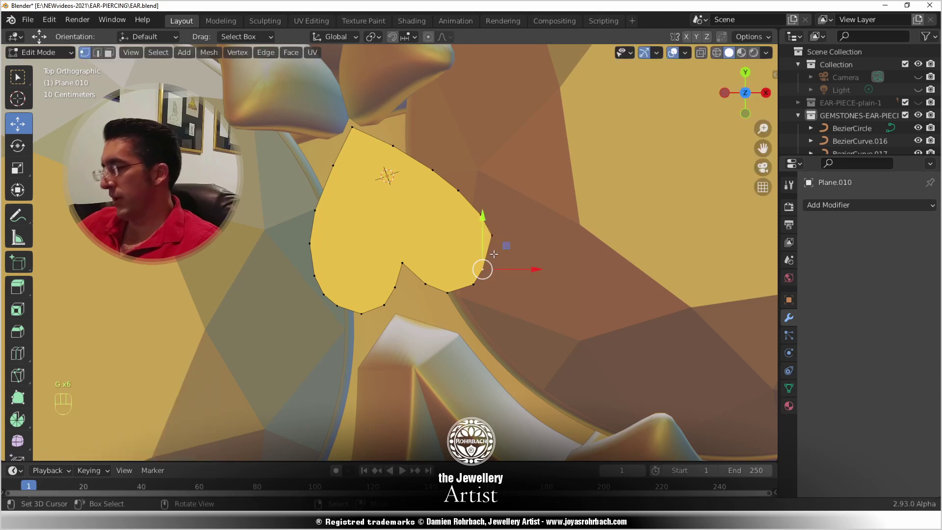
key(g)
click(511, 244)
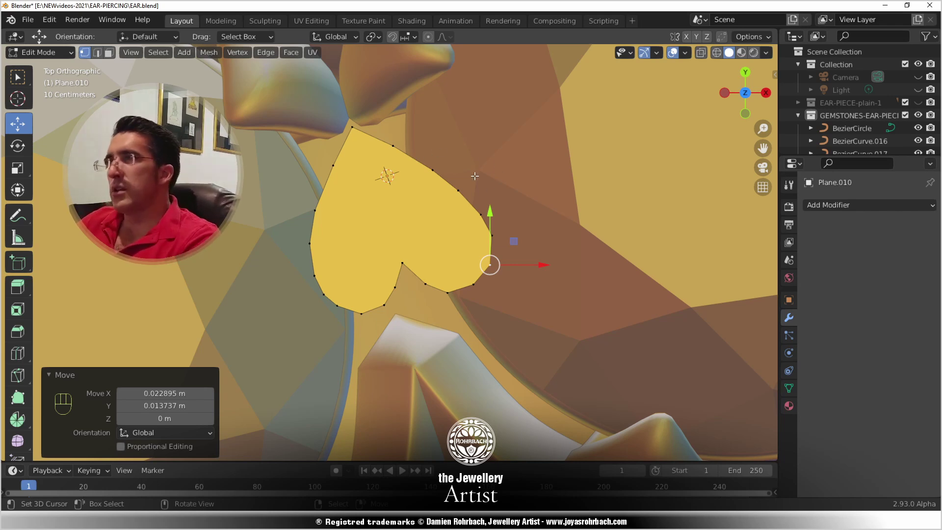
- Fine-tune the two upper vertices of the heart's right slope, shifting them slightly up and to the left
click(432, 170)
key(g)
click(414, 152)
key(g)
click(411, 148)
key(g)
click(457, 189)
key(g)
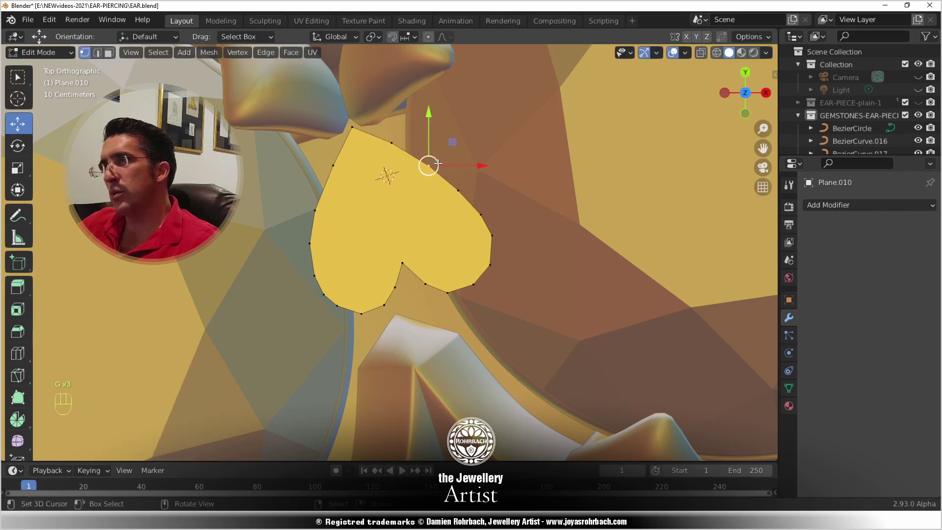
click(459, 187)
- Push the two lower slope vertices and the two outer-side vertices of the right lobe outward to make it fuller
key(g)
click(461, 186)
key(g)
click(492, 211)
click(500, 231)
key(g)
click(503, 232)
click(499, 257)
key(g)
click(500, 256)
- Readjust the right lobe's shoulder vertex and its outermost vertex to smooth the bulge
click(497, 220)
key(g)
click(497, 217)
click(494, 235)
key(g)
click(510, 244)
key(g)
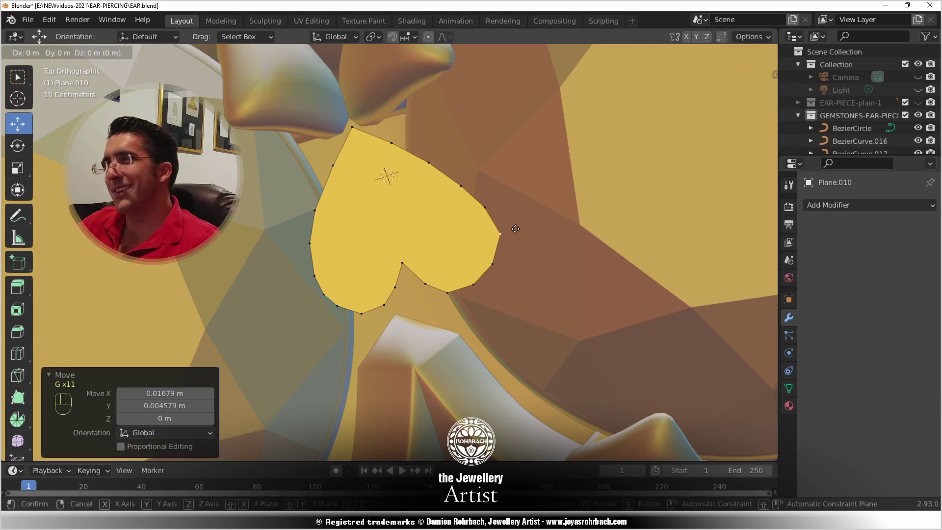
click(512, 229)
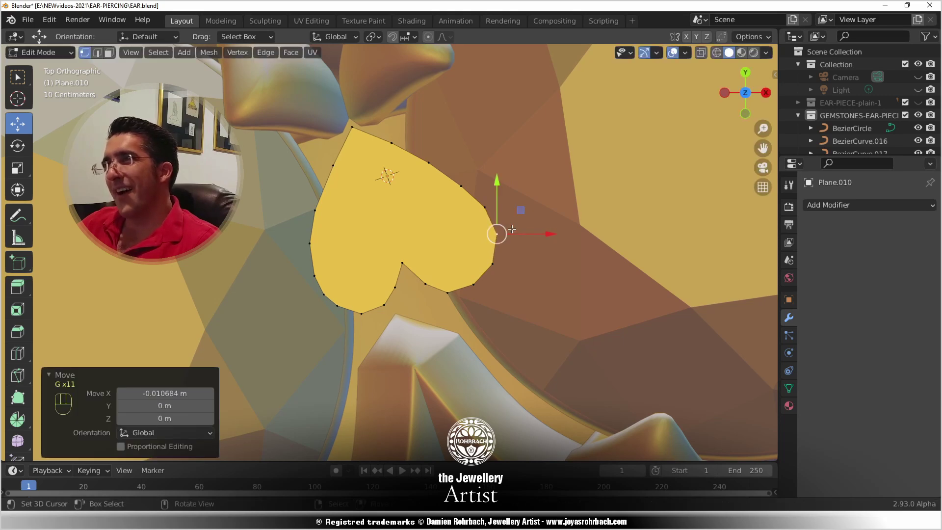
- Move the middle vertex of the right slope up and left, and lower the shoulder vertex slightly
click(469, 184)
key(g)
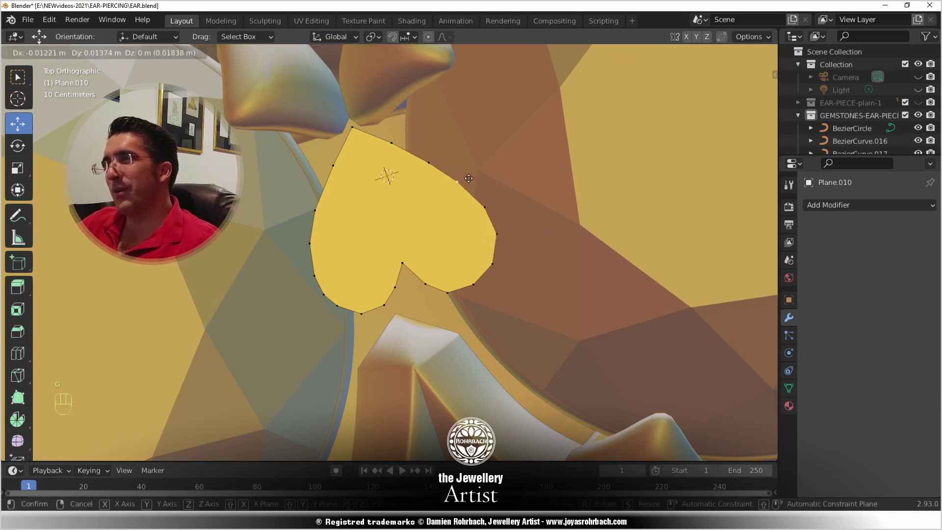
click(466, 180)
click(493, 207)
key(g)
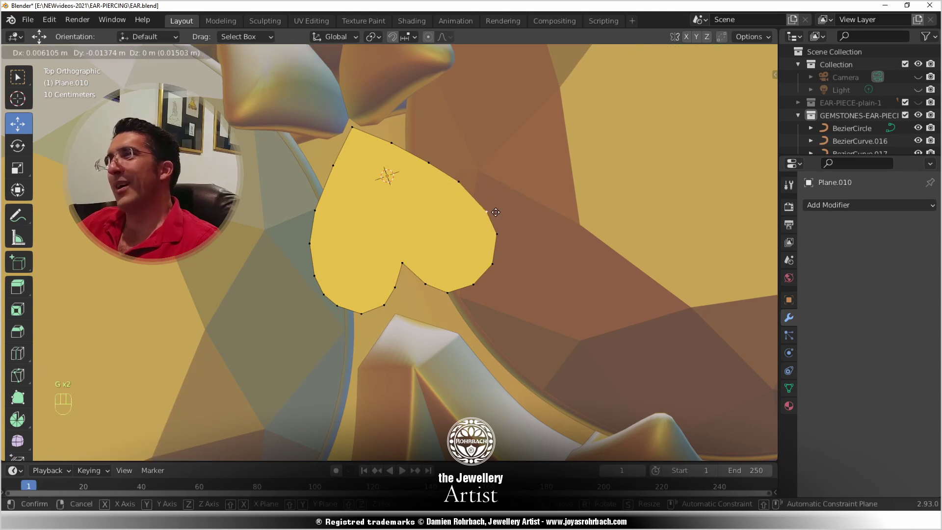
click(493, 211)
- Raise the two right-slope vertices nearest the heart's tip slightly to round the upper edge
click(436, 157)
key(g)
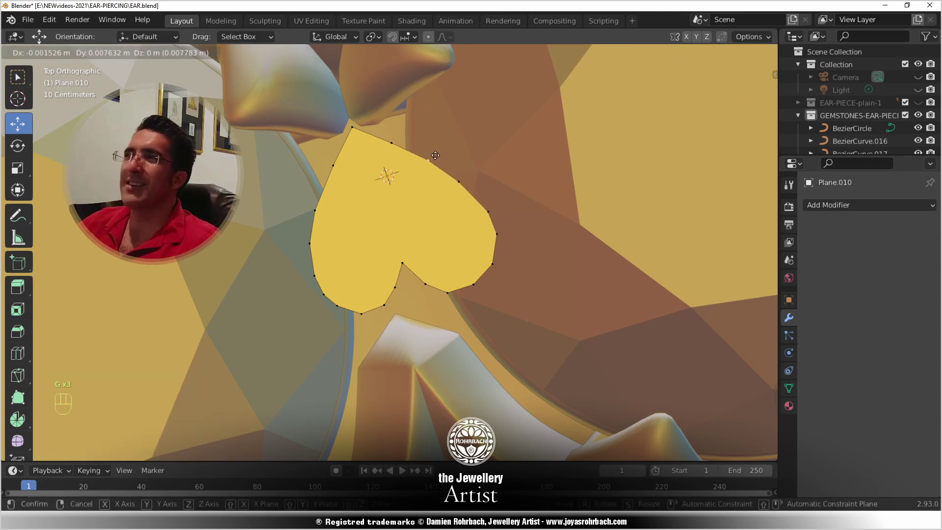
click(435, 155)
click(391, 143)
key(g)
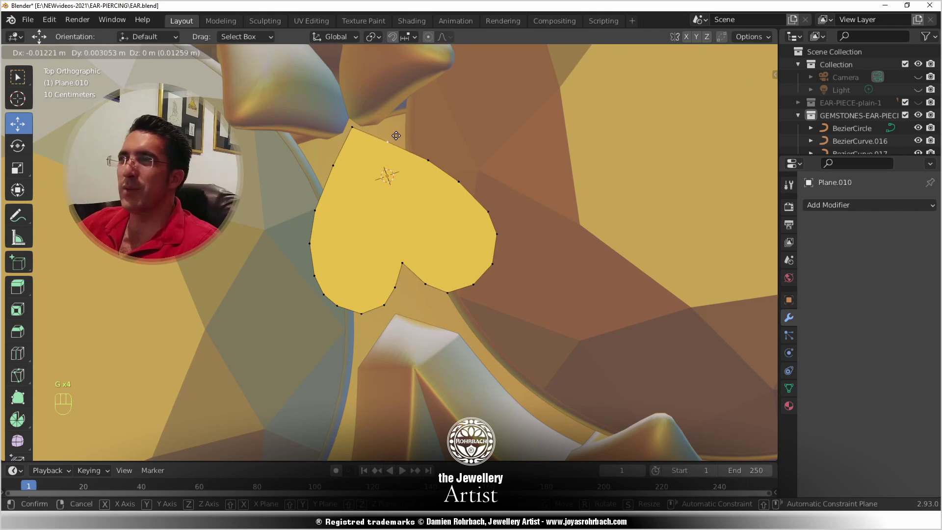
click(396, 133)
- Adjust the three upper vertices along the heart's left edge, shifting the lower two upward to smooth the curve
click(334, 164)
key(g)
click(339, 167)
click(316, 208)
key(g)
click(329, 199)
click(332, 239)
key(g)
click(329, 234)
- Move the left lobe's lower side vertex up and outward, and push its leftmost vertex slightly outward
click(317, 272)
key(g)
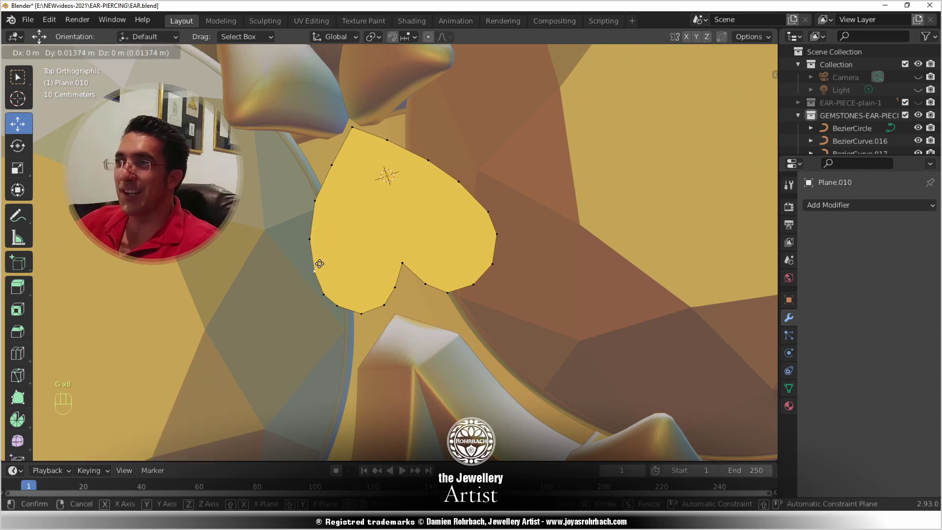
click(318, 264)
key(g)
click(311, 269)
click(309, 239)
key(g)
click(306, 238)
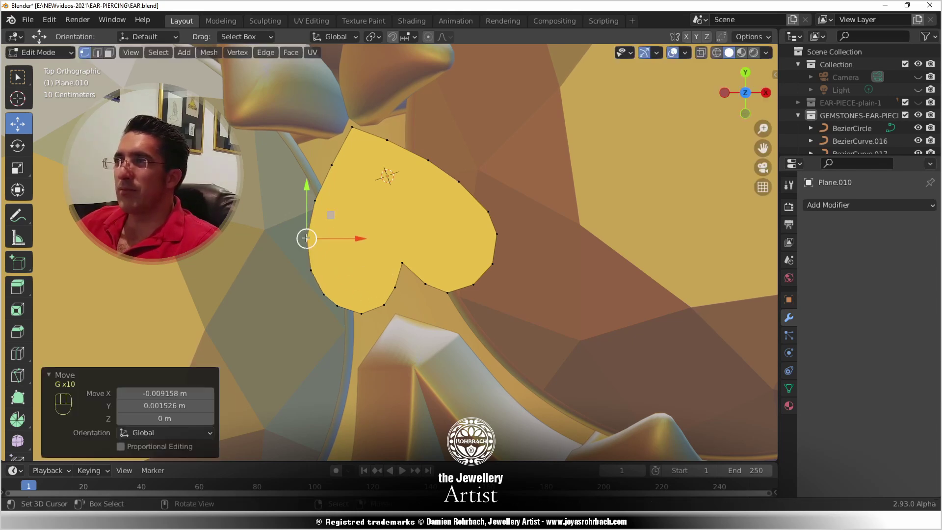
- Nudge the two vertices on the left lobe's lower-left side slightly outward
click(311, 269)
key(g)
click(309, 269)
click(323, 295)
key(g)
click(320, 294)
- Shift the left lobe's bottom vertex and the two vertices leading up to the notch slightly up and right
click(361, 312)
key(g)
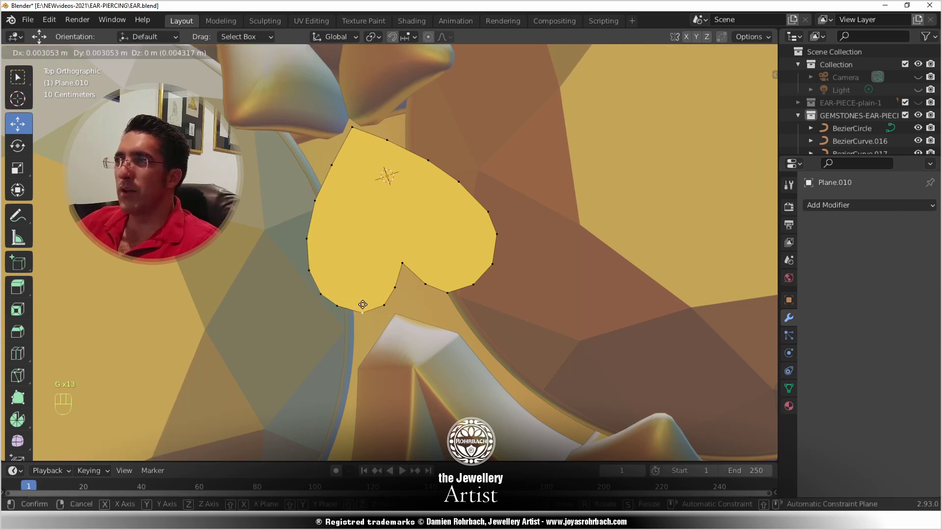
click(364, 302)
click(402, 268)
key(g)
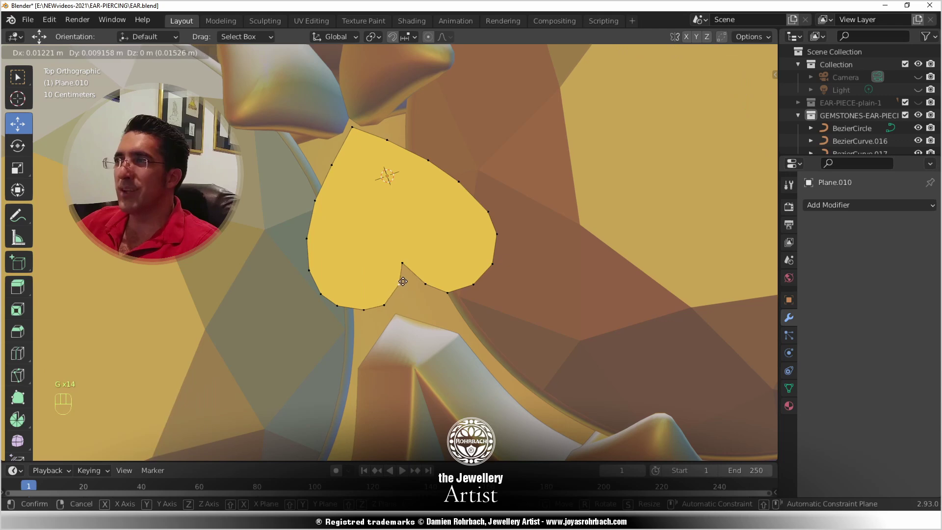
click(403, 280)
click(384, 305)
key(g)
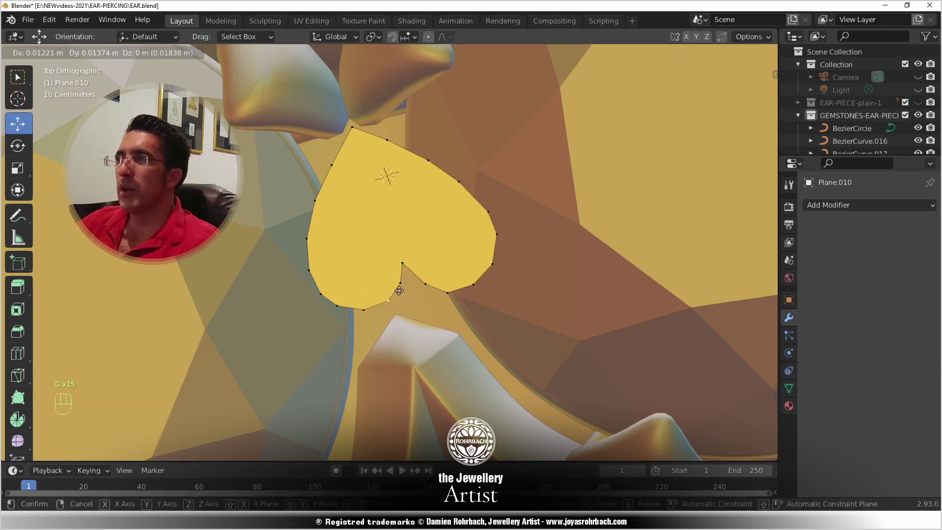
click(398, 292)
- Move the two vertices just right of the notch up and left to round the right lobe's inner side
right_click(425, 285)
key(g)
click(421, 268)
right_click(447, 291)
key(g)
click(438, 276)
- Pull the right lobe's two lower-right vertices slightly up and inward to round the corner
right_click(473, 283)
key(g)
click(470, 272)
right_click(493, 263)
key(g)
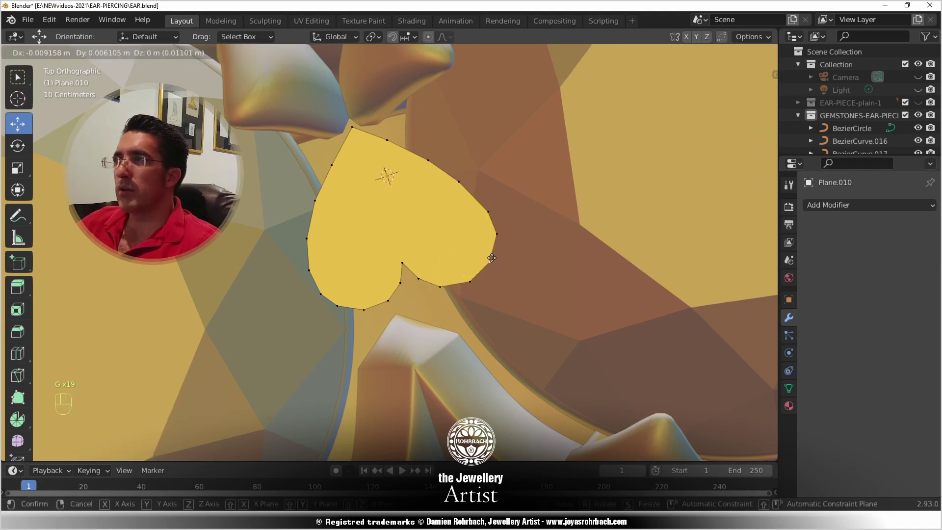
click(490, 256)
- Move the right lobe's shoulder vertex up and inward, and nudge the middle slope vertex slightly to the right
right_click(486, 206)
key(g)
click(482, 204)
right_click(460, 181)
key(g)
click(465, 181)
- Fine-tune the right lobe's outermost vertex and move the shoulder vertex outward to even out the curve
right_click(497, 233)
key(g)
click(495, 229)
right_click(482, 203)
key(g)
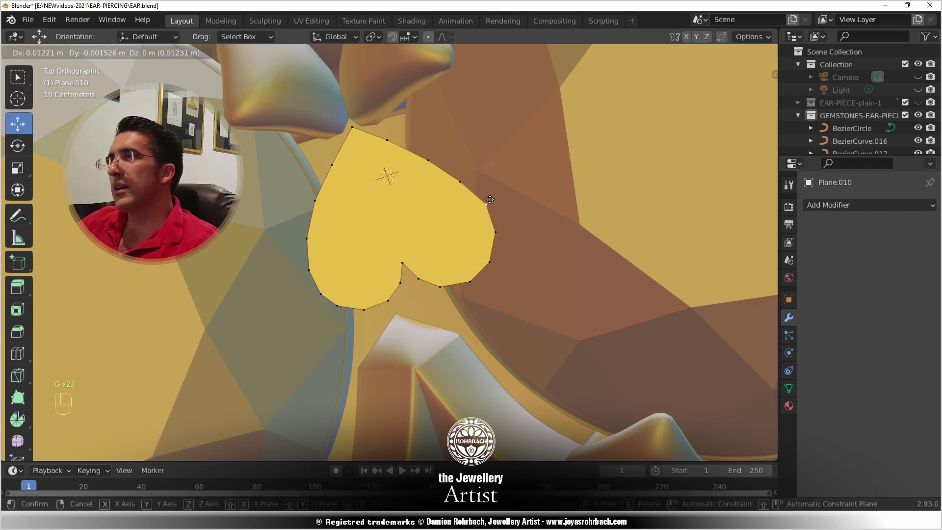
click(489, 201)
right_click(498, 229)
key(g)
click(498, 229)
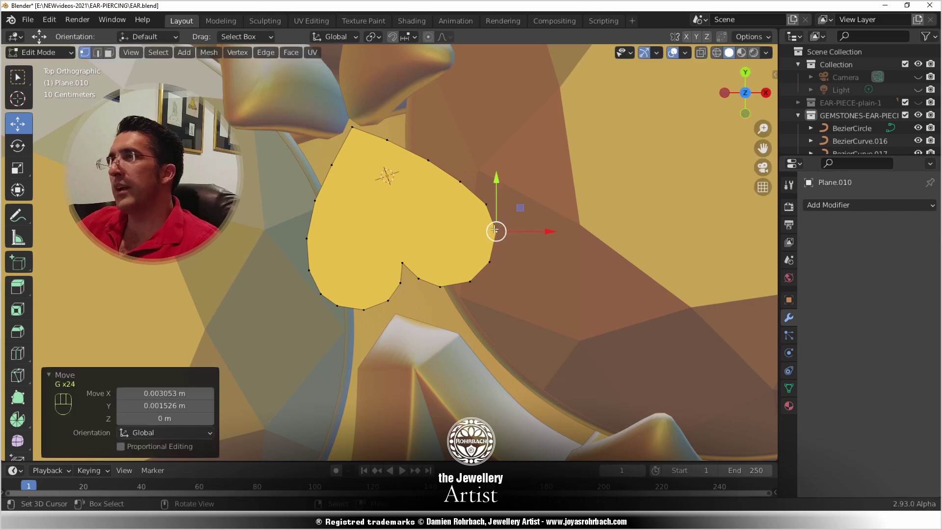
- Select the path of vertices along the heart's left side, from the lobe's bottom to the upper edge, and shift it slightly left
right_click(334, 300)
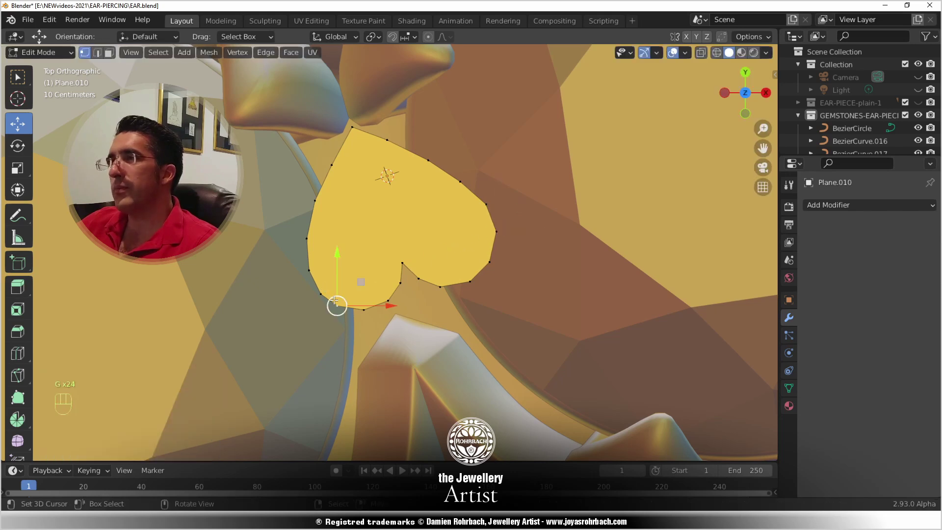
ctrl+right_click(331, 165)
key(g)
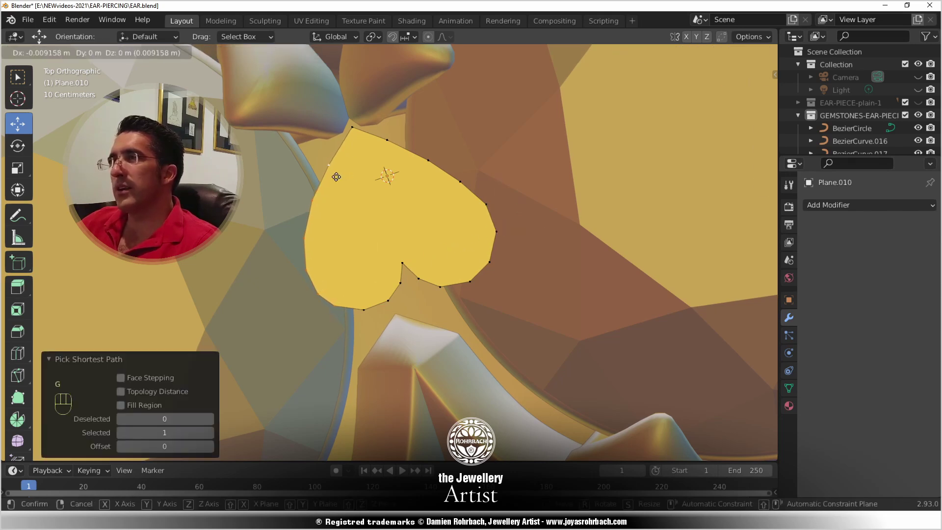
click(335, 177)
- Nudge the right lobe's outermost vertex slightly up and outward, and move the vertex below it about 0.011 m in X and 0.02 m in Y
right_click(496, 230)
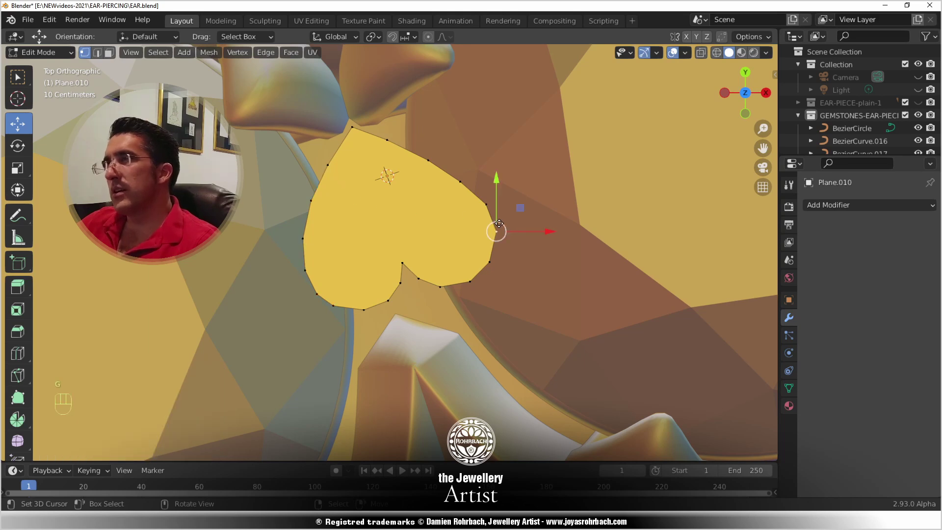
key(g)
key(g)
right_click(489, 253)
key(g)
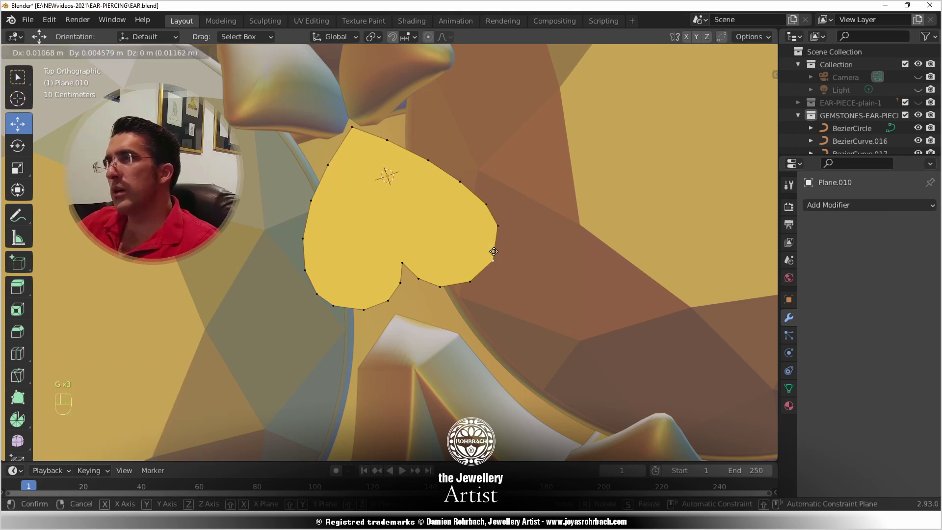
click(491, 251)
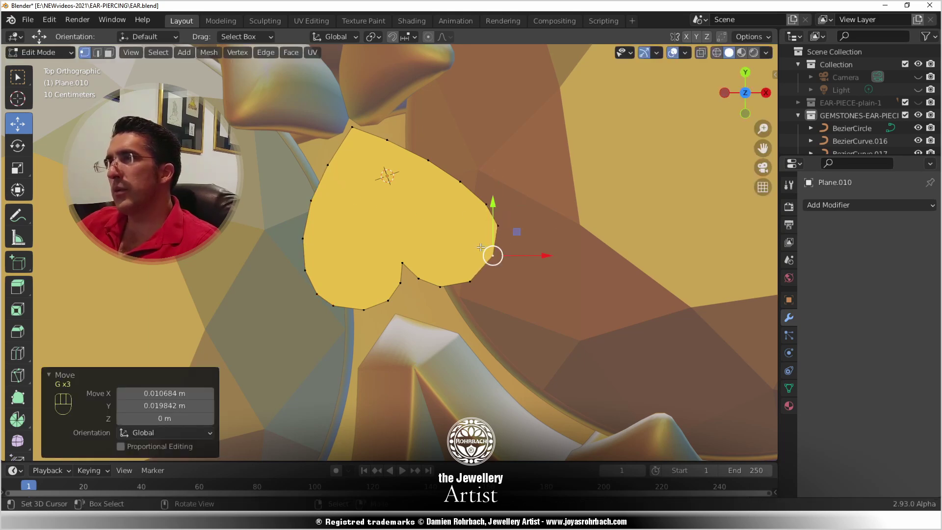
- Reveal the hidden walls of the connecting piece and clear the selection
scroll(422, 294, down, 5)
middle_drag(421, 294, 331, 197)
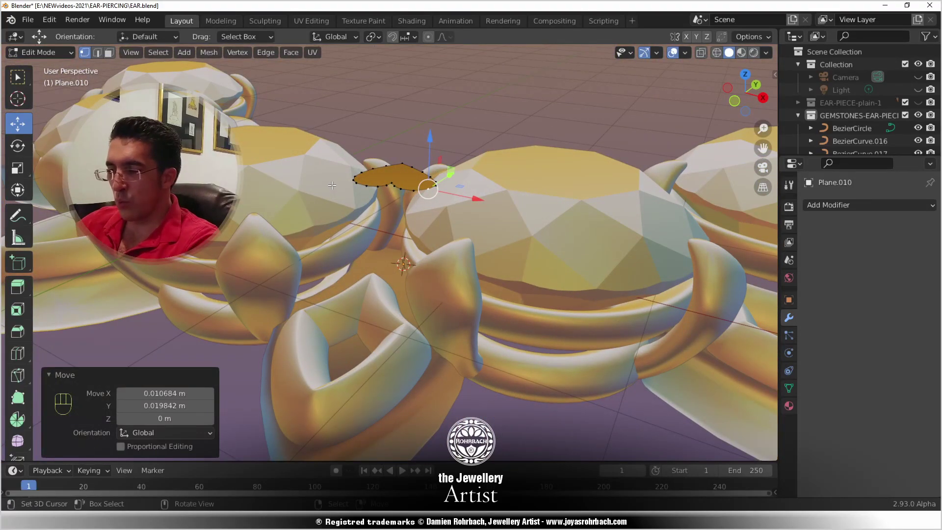
key(alt+h)
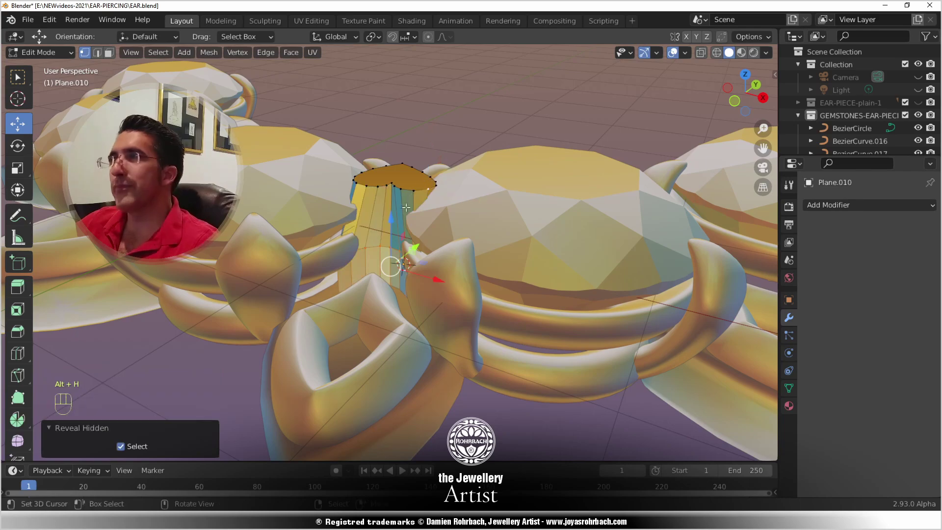
key(alt+a)
mouse_move(351, 246)
middle_down()
mouse_move(633, 199)
mouse_move(354, 214)
mouse_move(355, 232)
middle_up()
scroll(357, 133, up, 3)
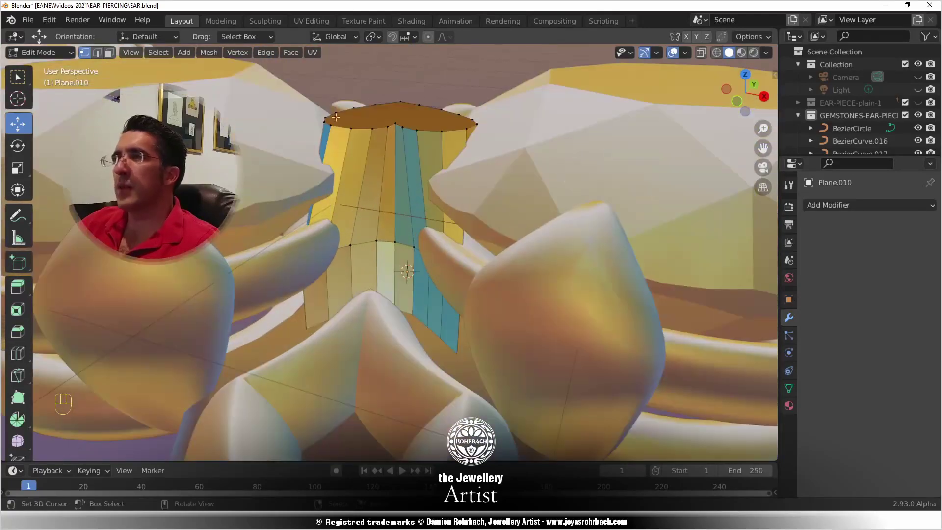
- Extrude the heart-shaped top face upward by about 0.04 m and scale it to about 0.891 to form a bevelled rim
click(109, 52)
click(389, 114)
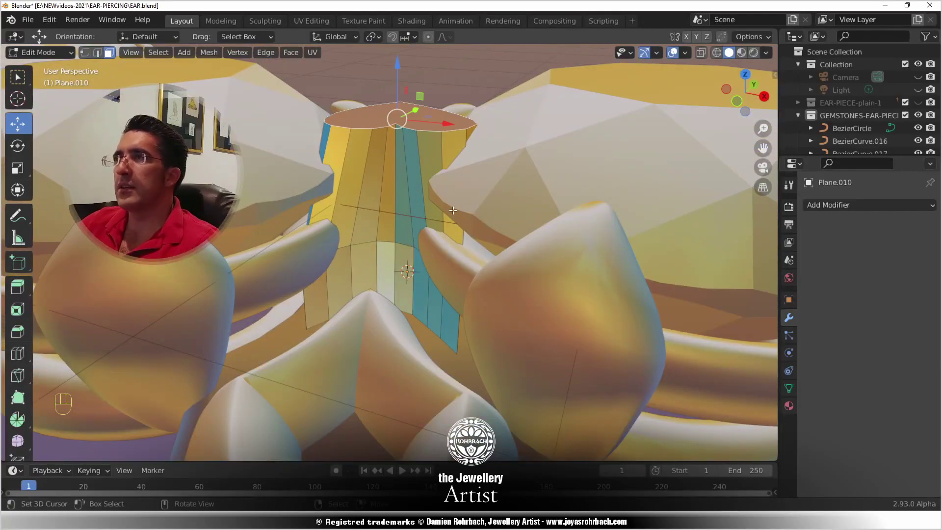
key(e)
click(537, 91)
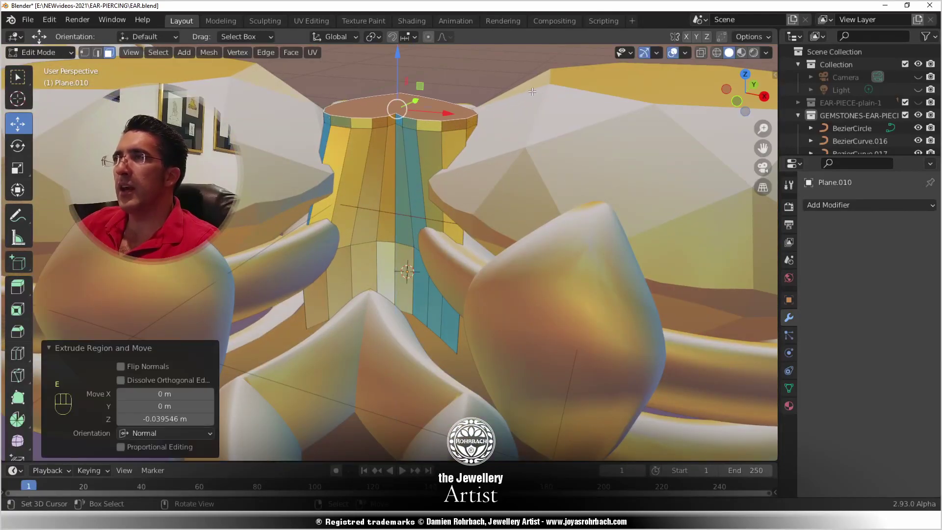
key(s)
click(530, 93)
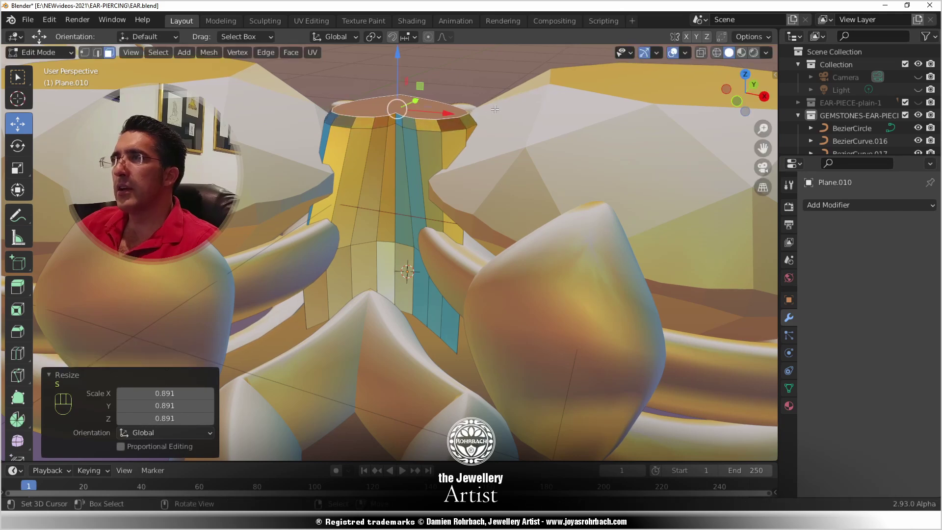
- Recentre the scaled heart face within its rim by about 0.006 m in Y and 0.003 m toward negative X
key(KP_7)
scroll(417, 227, up, 4)
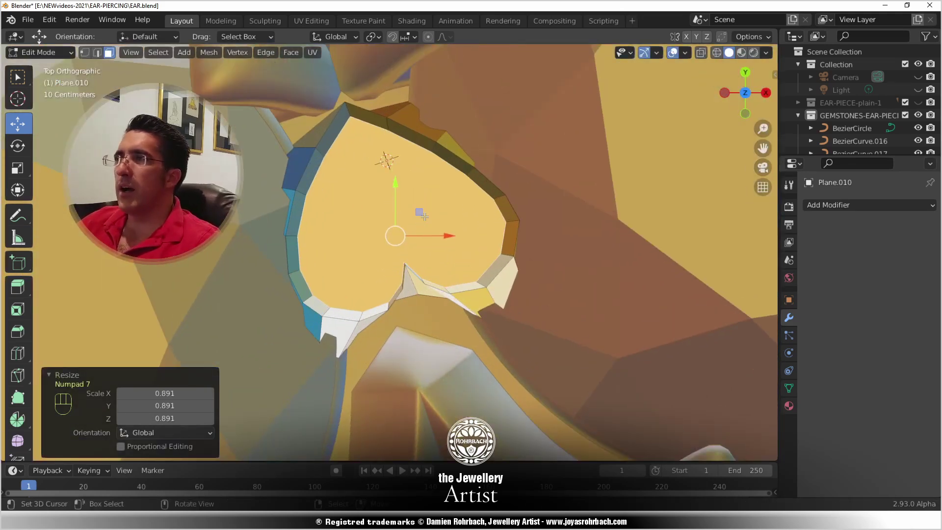
key(g)
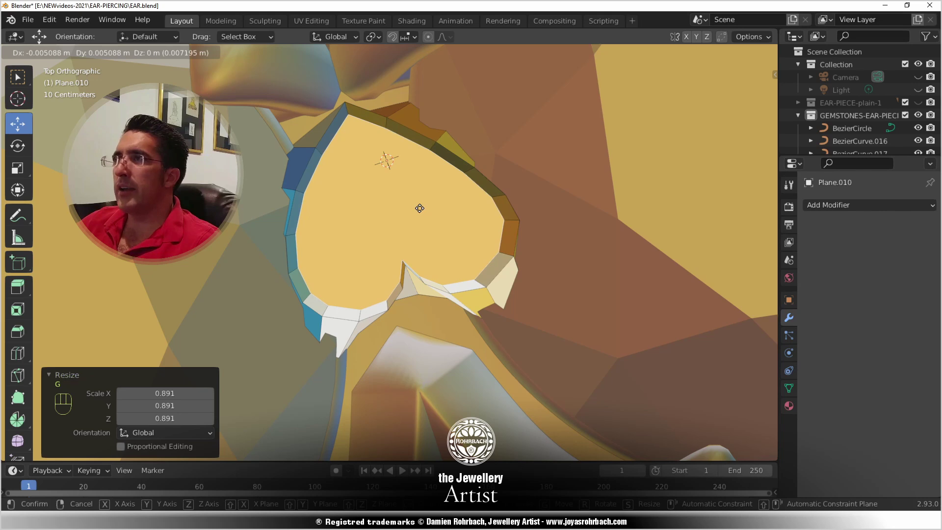
click(420, 206)
middle_drag(433, 267, 419, 248)
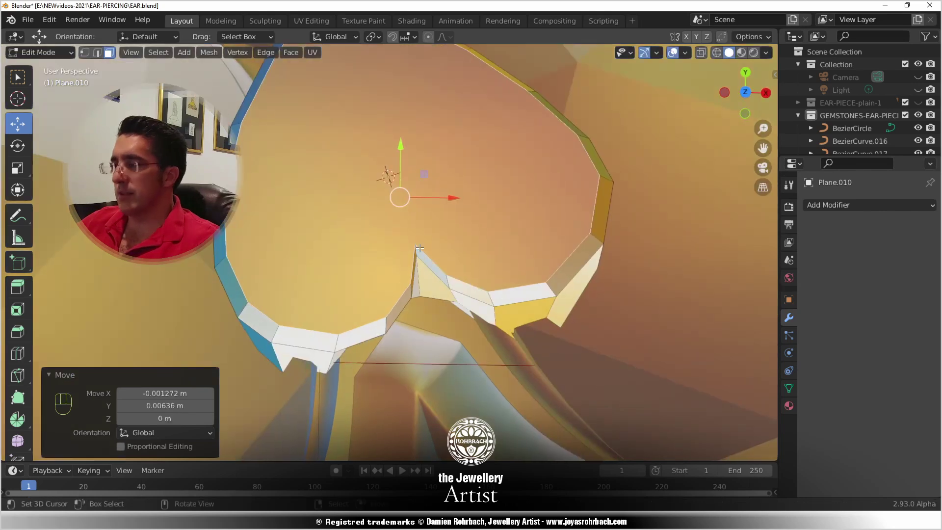
key(KP_7)
scroll(421, 236, up, 3)
key(g)
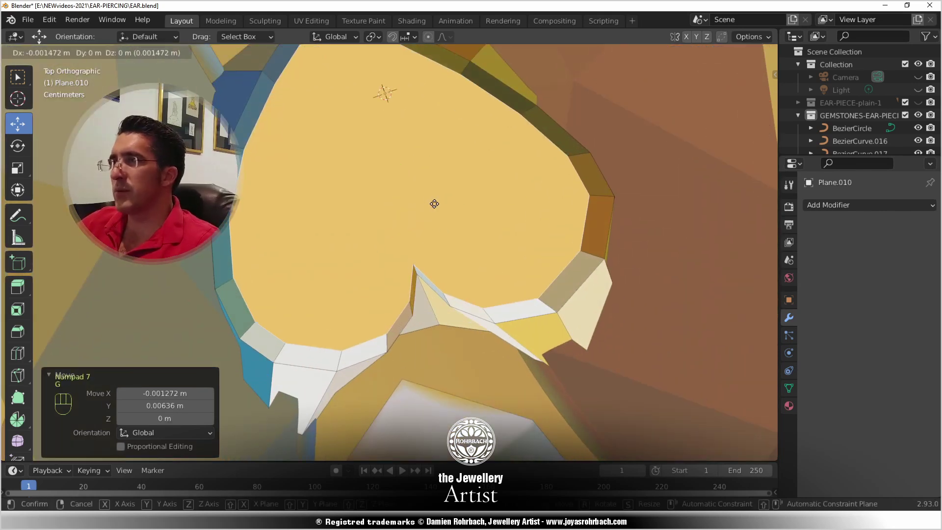
click(434, 203)
- Extrude the heart's top face upward again by about 0.049 m and scale it to about 0.642 to dome the top
middle_drag(434, 205, 452, 222)
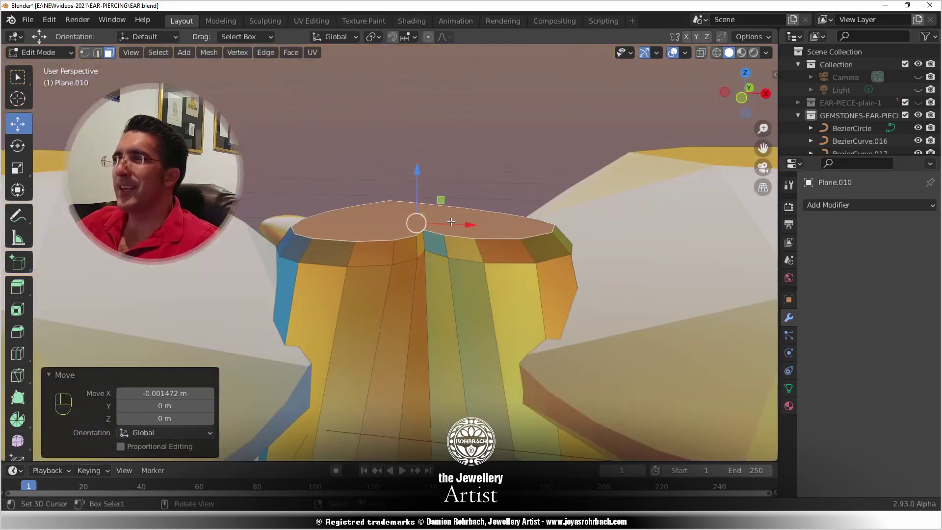
key(r)
right_click(475, 218)
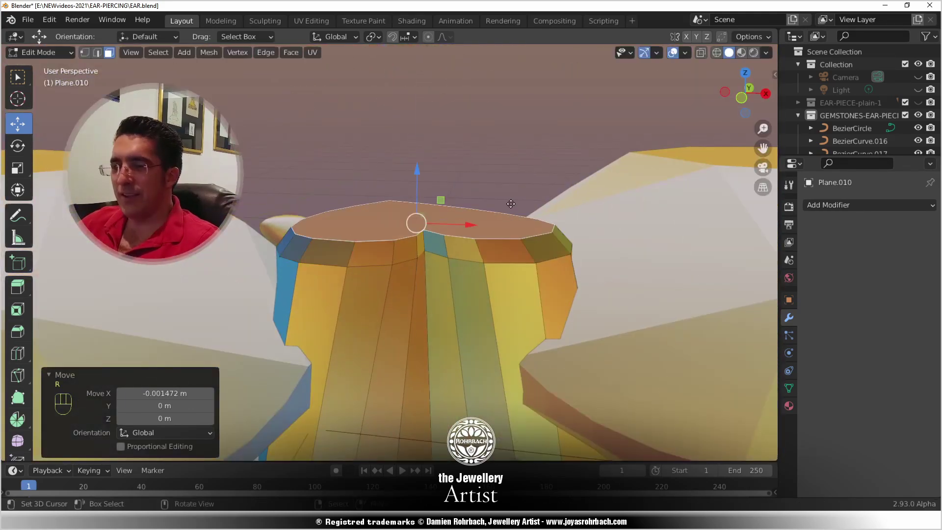
key(e)
click(515, 183)
key(s)
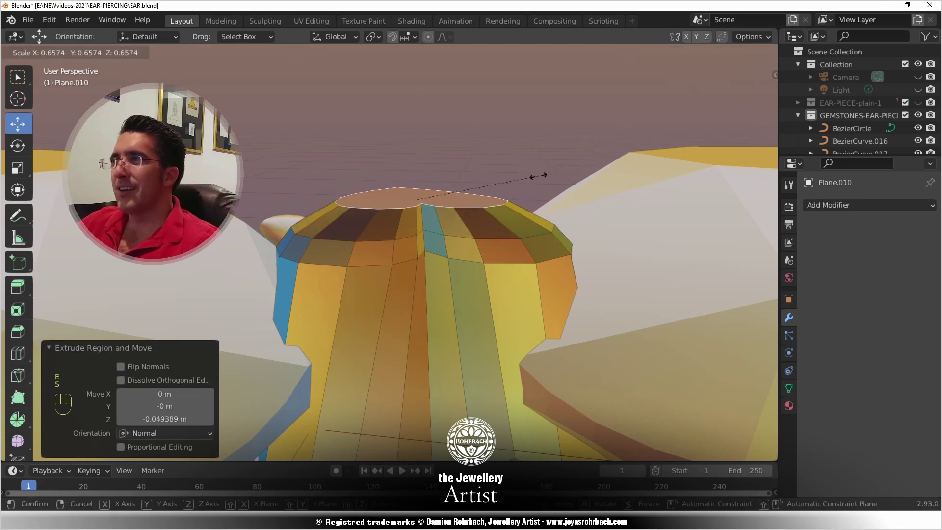
click(535, 176)
key(KP_7)
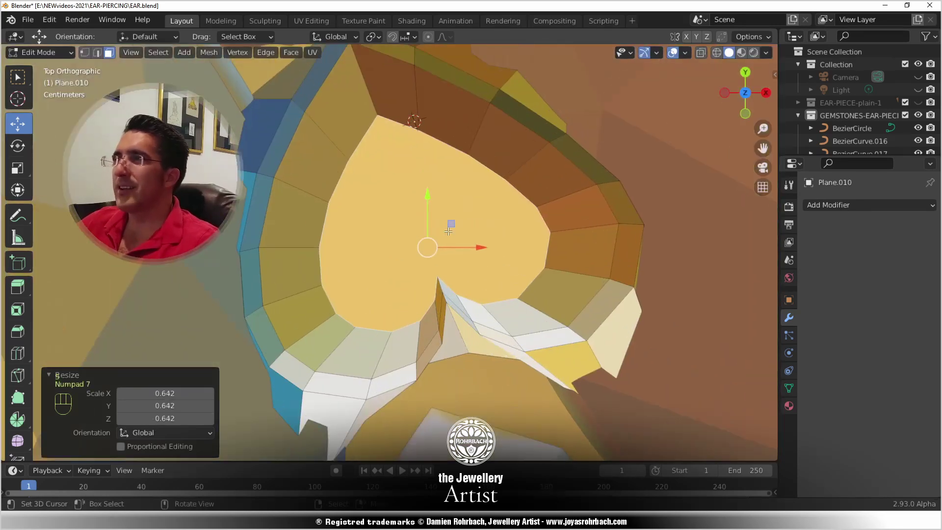
key(g)
click(448, 231)
- Duplicate the whole connecting piece into the gap beside the outer gemstone and rotate the copy about -37.3°
scroll(448, 231, down, 8)
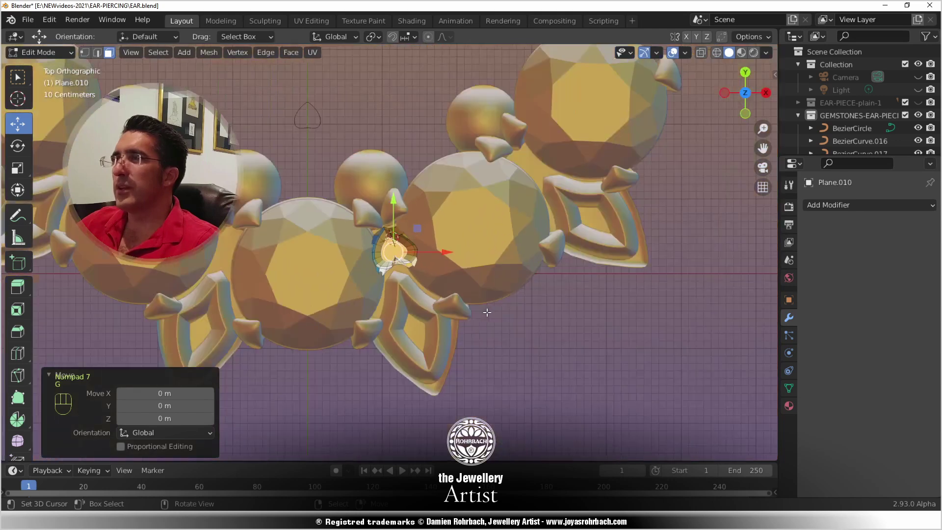
scroll(466, 298, up, 4)
key(alt+z)
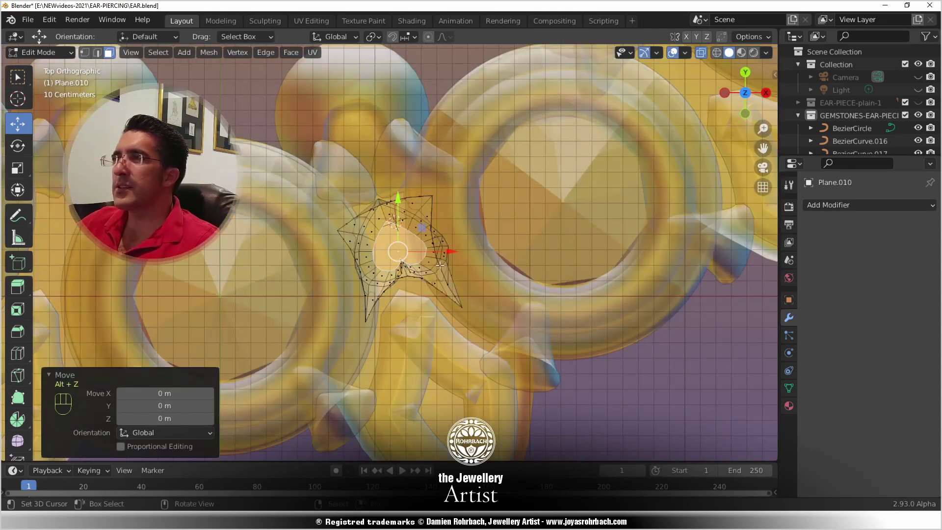
key(l)
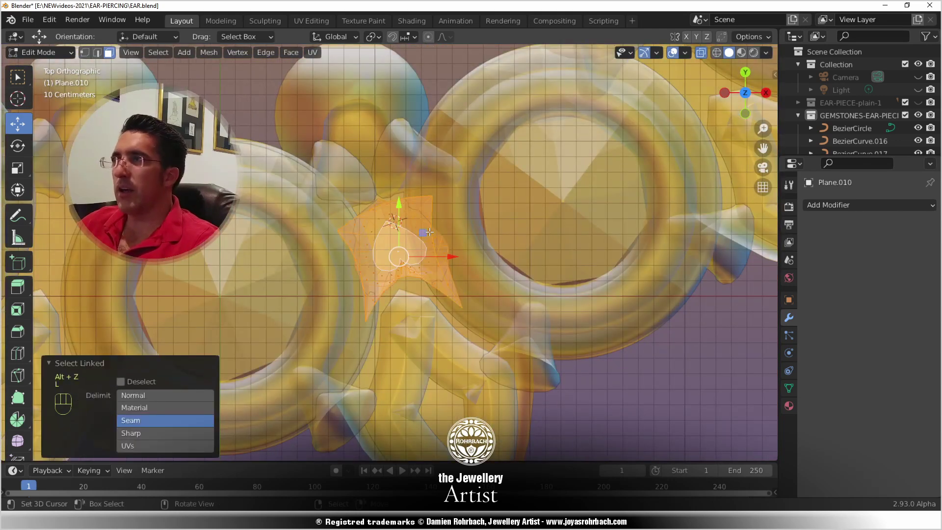
scroll(430, 235, down, 1)
key(alt+z)
shift+middle_drag(426, 281, 358, 323)
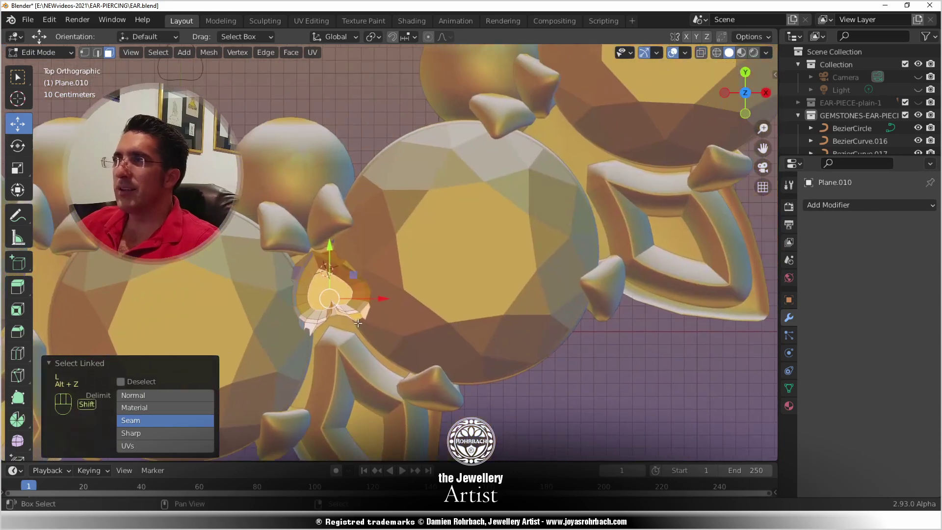
key(shift+d)
click(586, 166)
key(r)
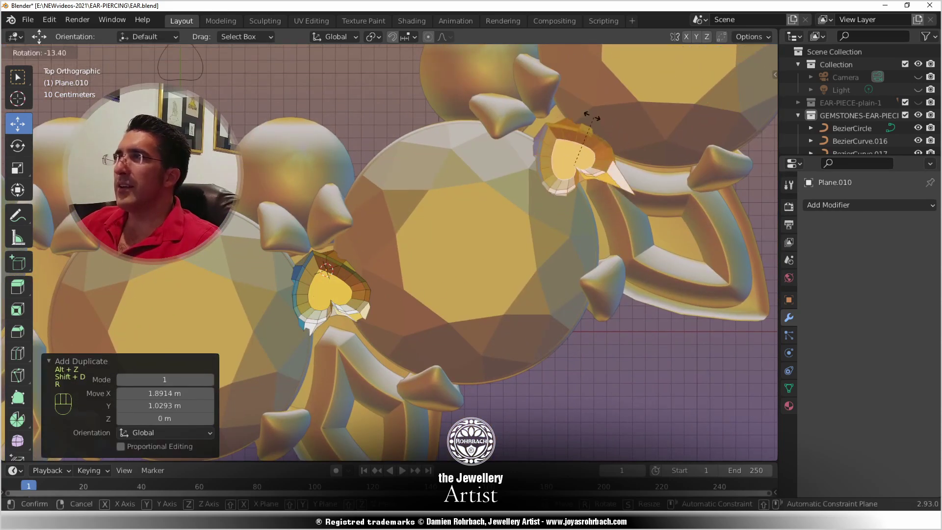
click(575, 118)
- Fine-tune the copied connecting piece's position and rotation so that it sits between the prongs and the leaf-shaped setting
key(g)
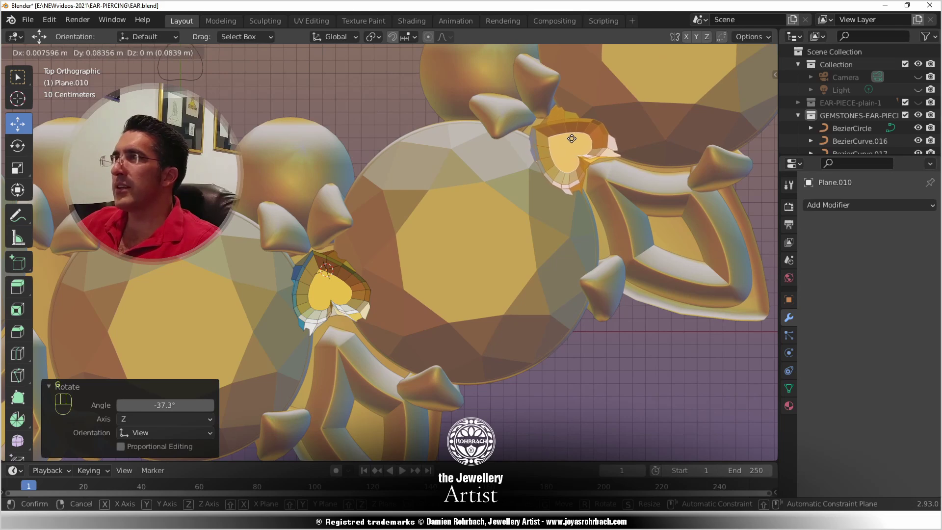
click(572, 136)
key(r)
click(572, 103)
key(g)
click(578, 136)
- Leave mesh editing, apply location, rotation and scale to the connecting pieces, and add a Mirror modifier on the X axis
middle_drag(578, 262, 416, 225)
key(Tab)
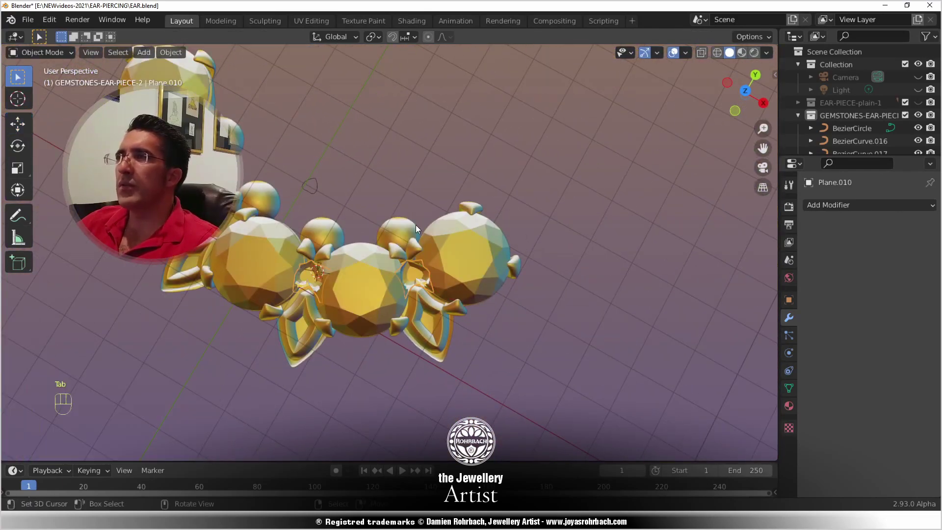
key(ctrl+a)
key(ctrl+a)
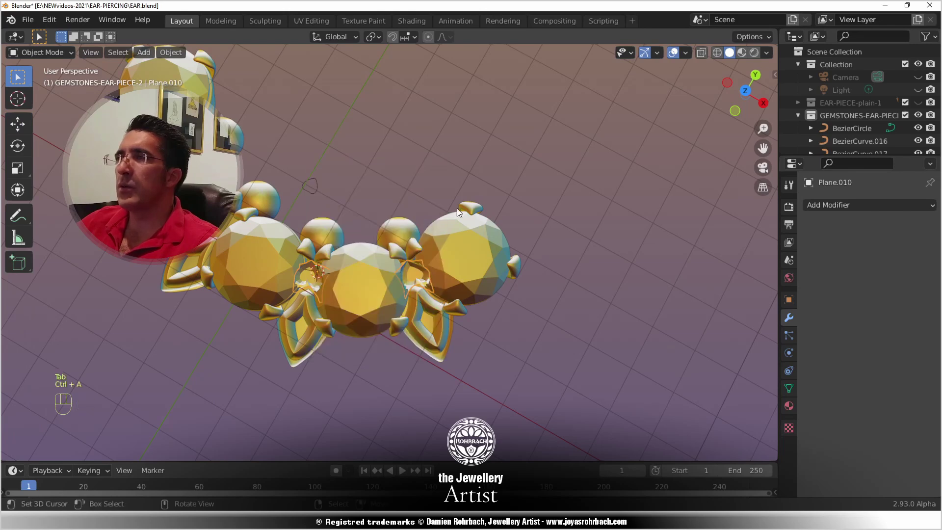
click(501, 183)
click(883, 203)
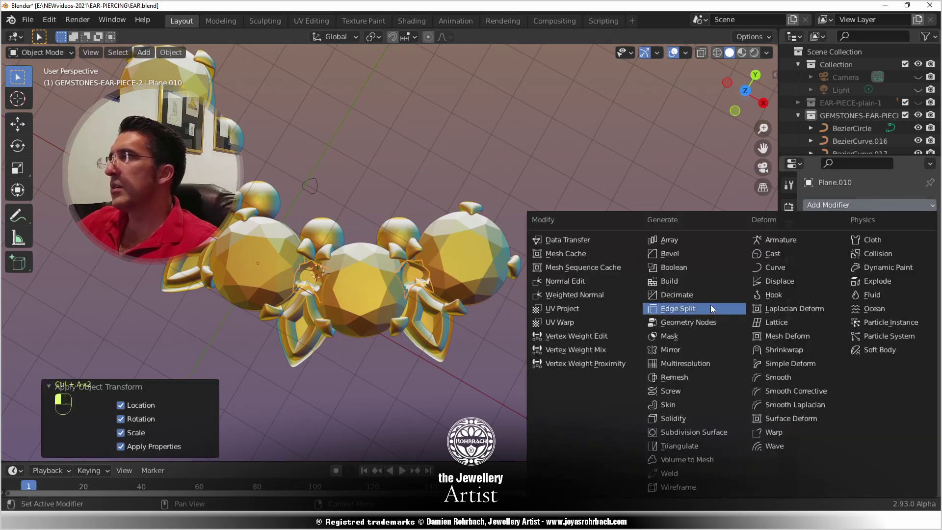
click(691, 349)
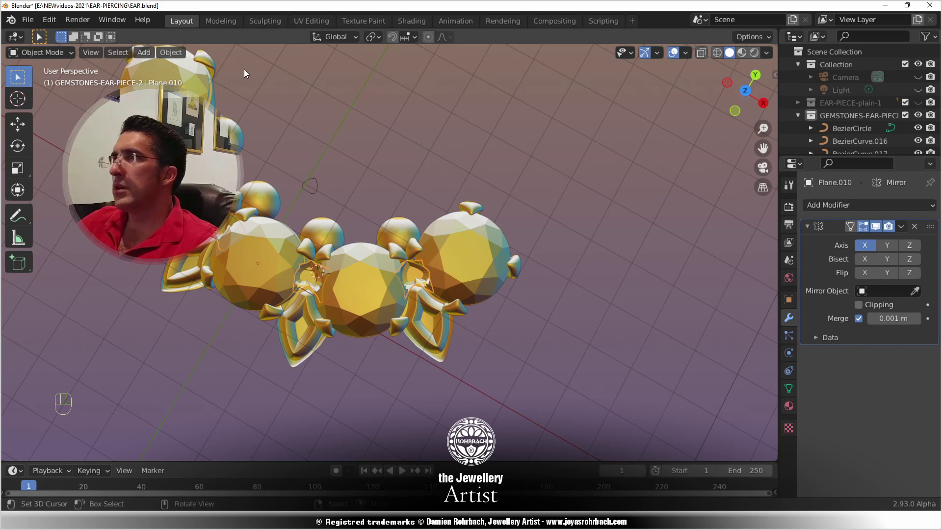
- Shade the connecting pieces smooth and assign the existing GOLD material to them
click(171, 52)
click(242, 305)
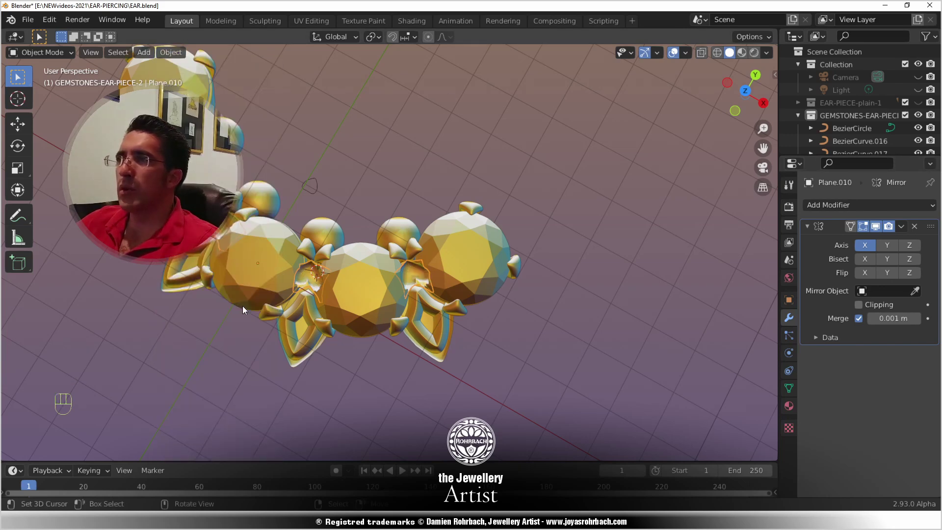
click(789, 406)
click(810, 246)
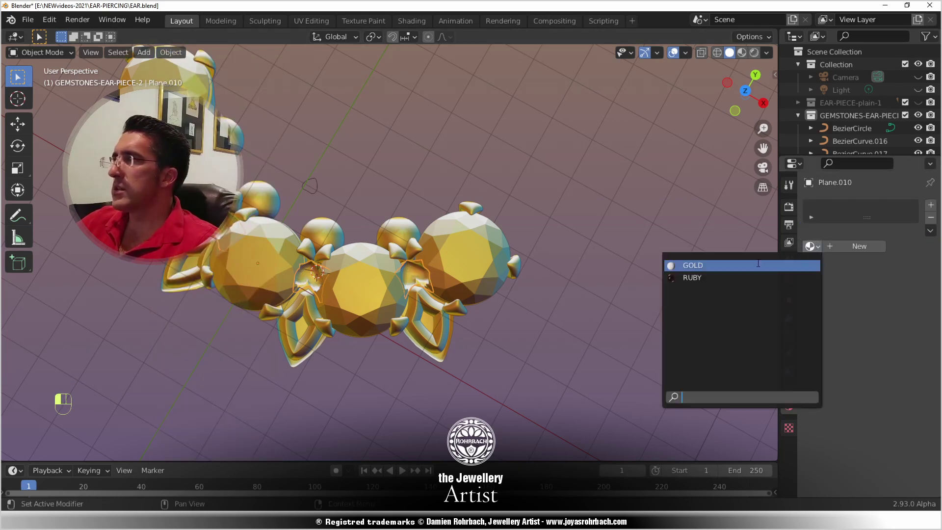
text(GOLD)
middle_drag(364, 267, 389, 266)
key(alt+a)
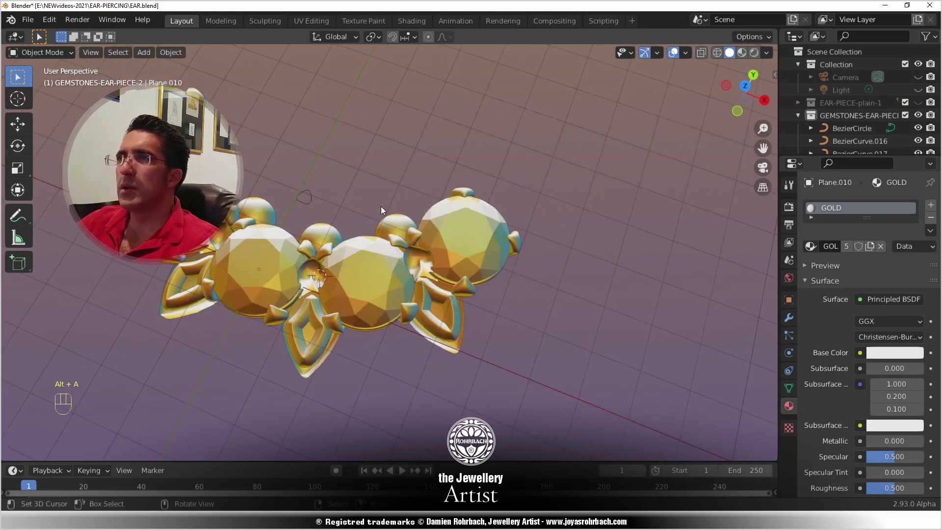
- Inspect how the smoothed connecting pieces sit in the gaps and how they are mirrored across the ear piece
key(KP_7)
scroll(449, 138, up, 5)
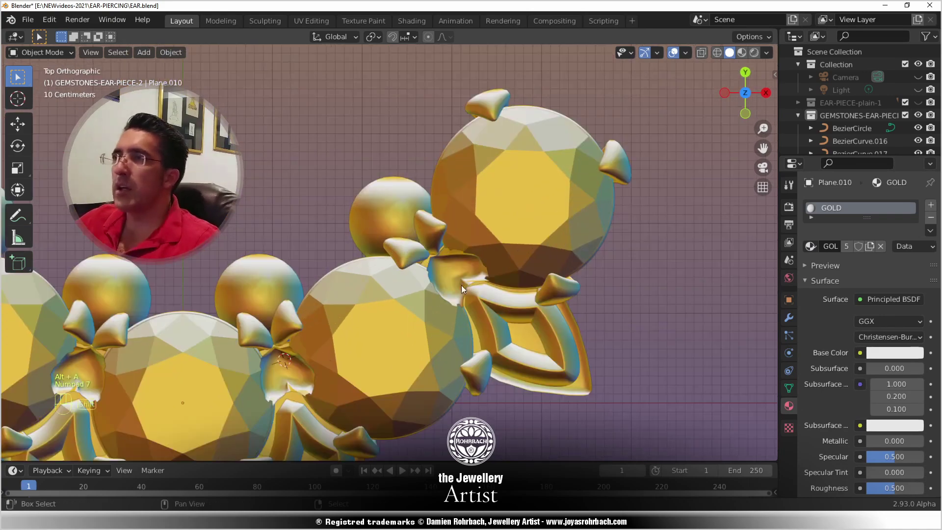
shift+middle_drag(437, 296, 561, 127)
scroll(544, 155, up, 2)
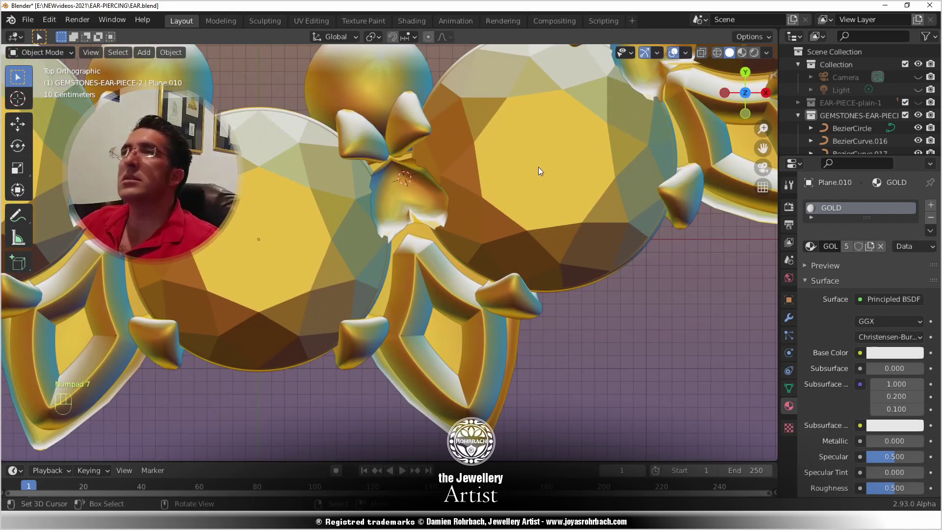
scroll(536, 158, down, 6)
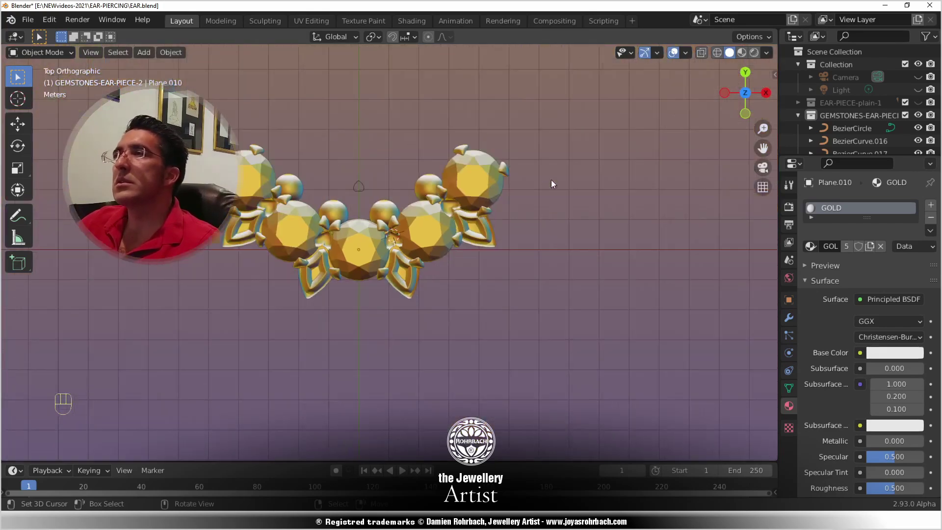
middle_drag(470, 301, 448, 224)
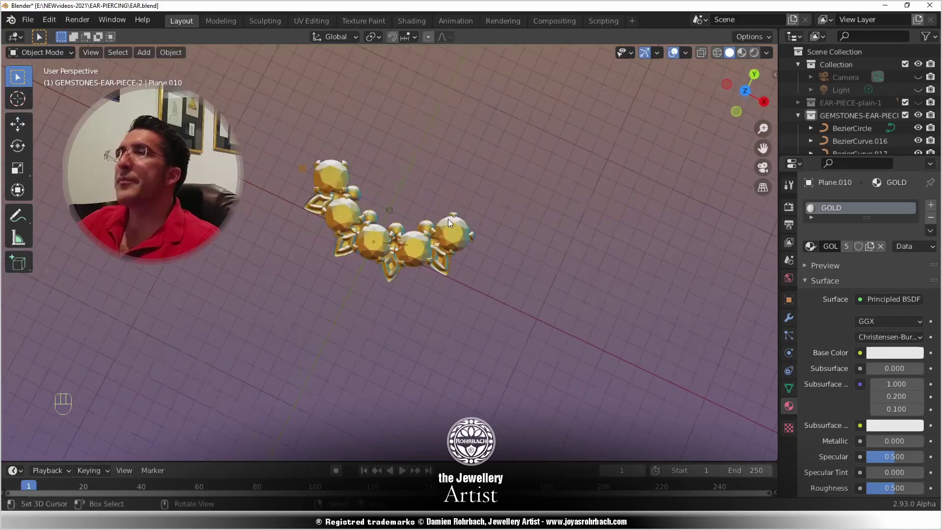
scroll(448, 223, up, 5)
- Save the ear piece file and return to the top view
key(ctrl+s)
scroll(448, 218, down, 5)
middle_drag(425, 181, 413, 217)
key(KP_7)
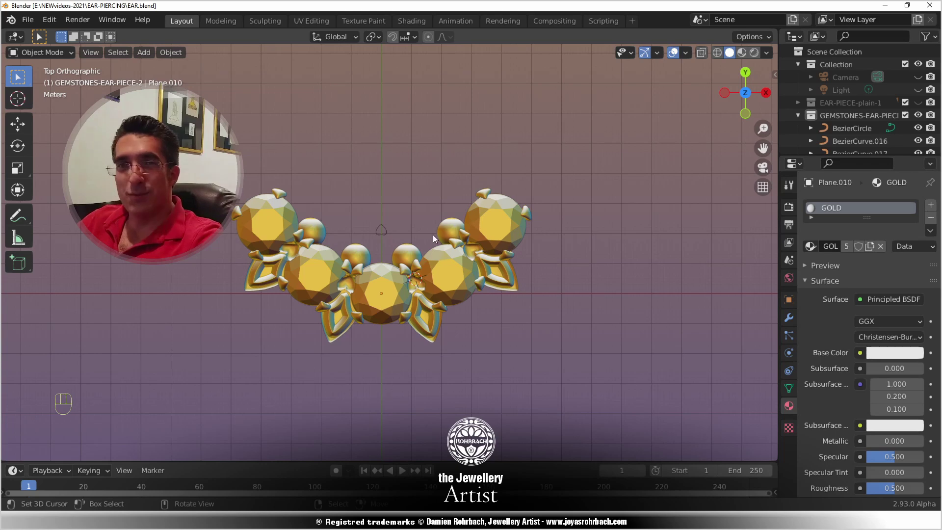
- Show the EAR-PIECE-plain-1 collection on its own with the gemstone ear piece collection hidden, and save the file
scroll(423, 233, up, 4)
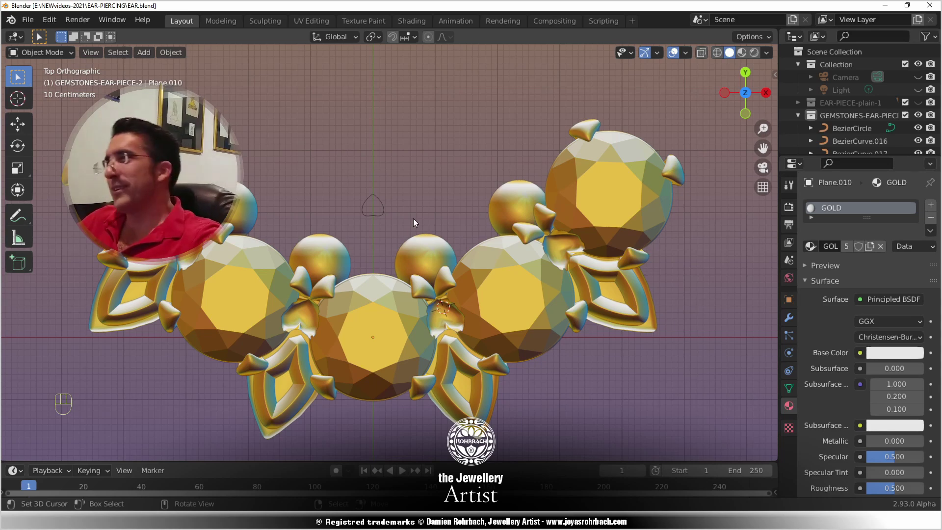
scroll(390, 205, down, 2)
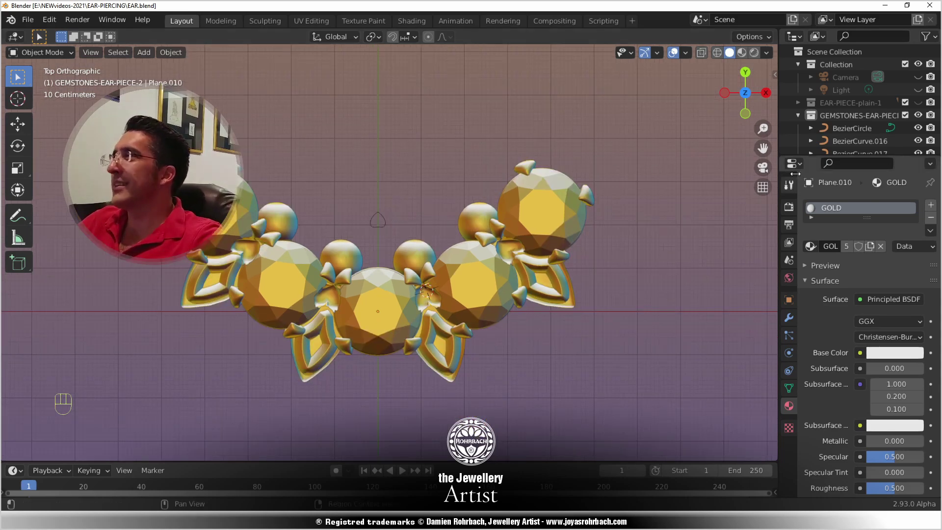
click(918, 103)
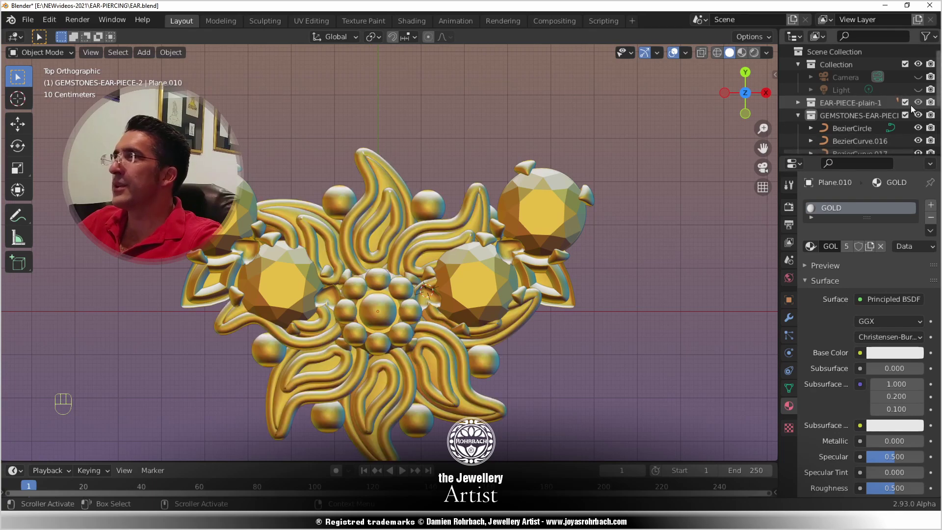
click(918, 116)
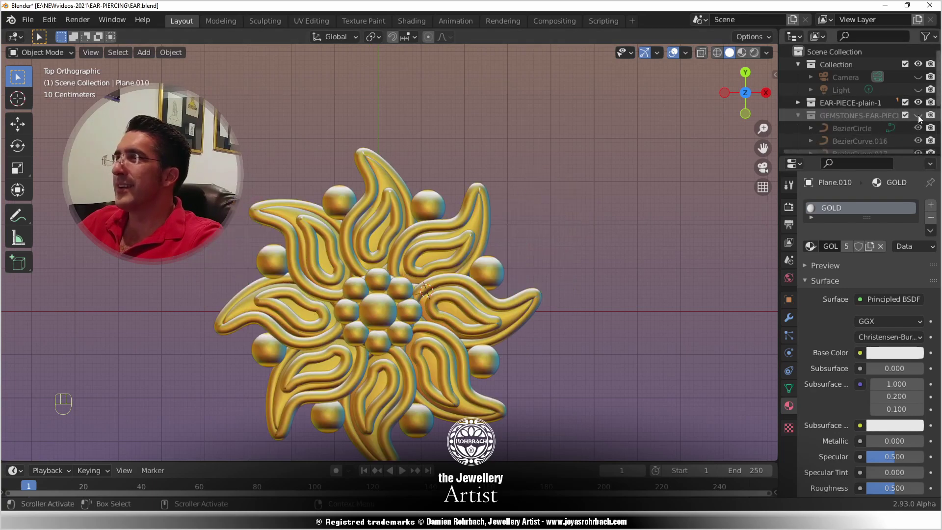
shift+middle_drag(477, 331, 480, 264)
scroll(481, 261, up, 2)
key(ctrl+s)
- Show the gemstone ear piece collection again, hide EAR-PIECE-plain-1, return to the top view and save the file
click(917, 116)
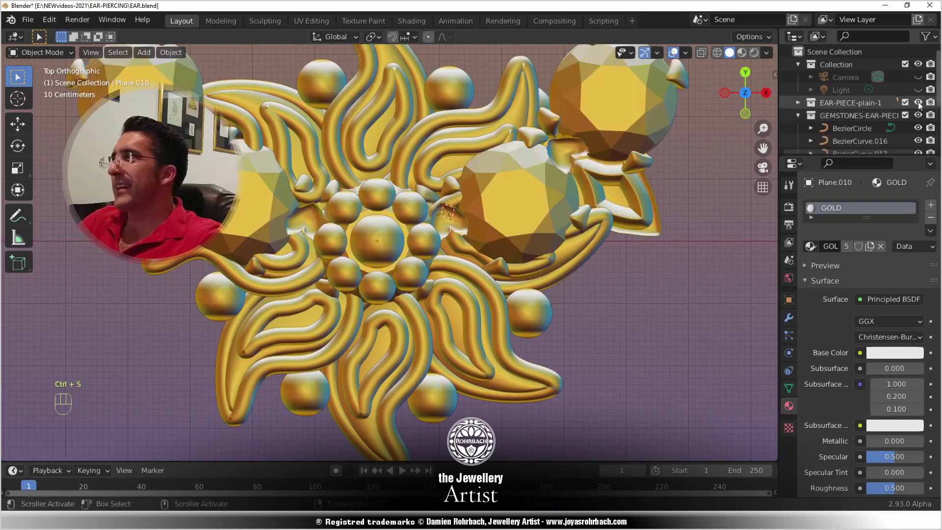
click(918, 102)
scroll(536, 295, down, 6)
middle_drag(395, 345, 413, 334)
scroll(414, 339, up, 3)
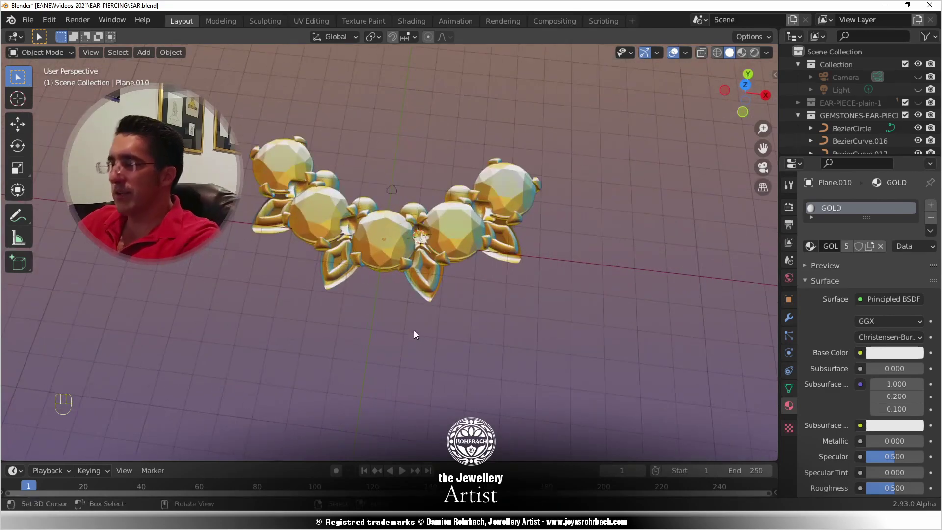
key(KP_7)
scroll(490, 213, up, 2)
shift+middle_drag(490, 213, 527, 249)
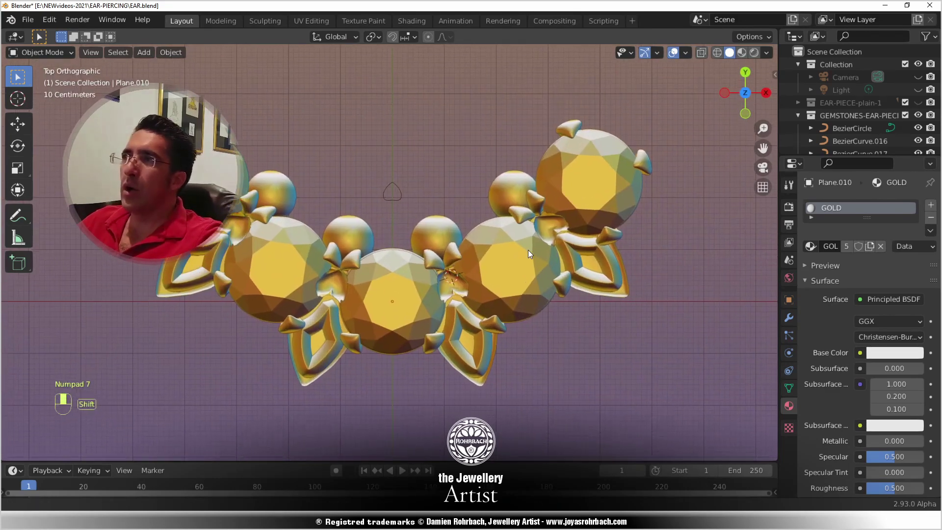
key(ctrl+s)
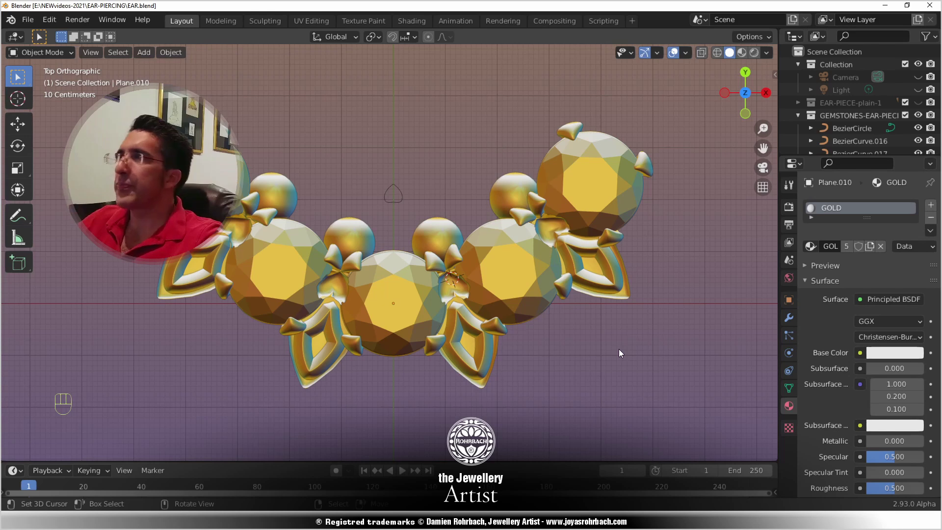
- Set the render engine to LuxCore and its device to GPU
click(788, 207)
click(886, 206)
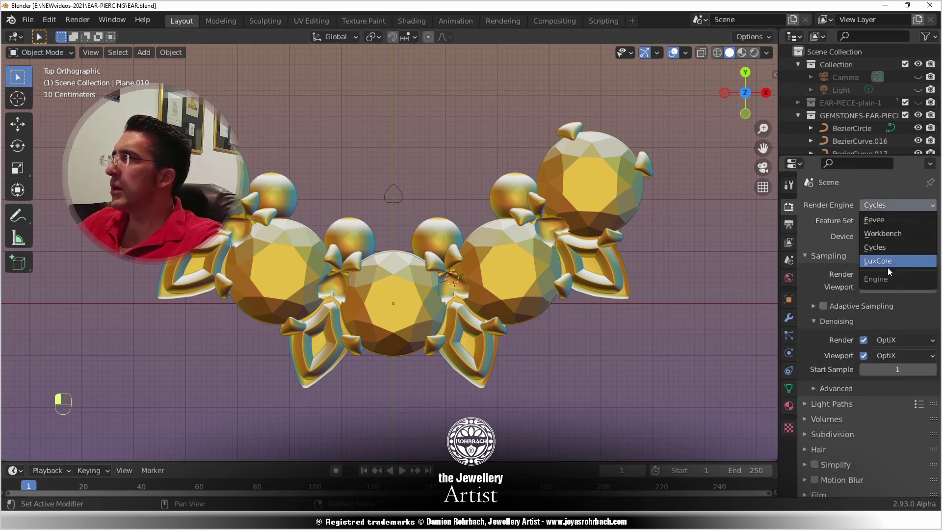
click(887, 261)
click(882, 220)
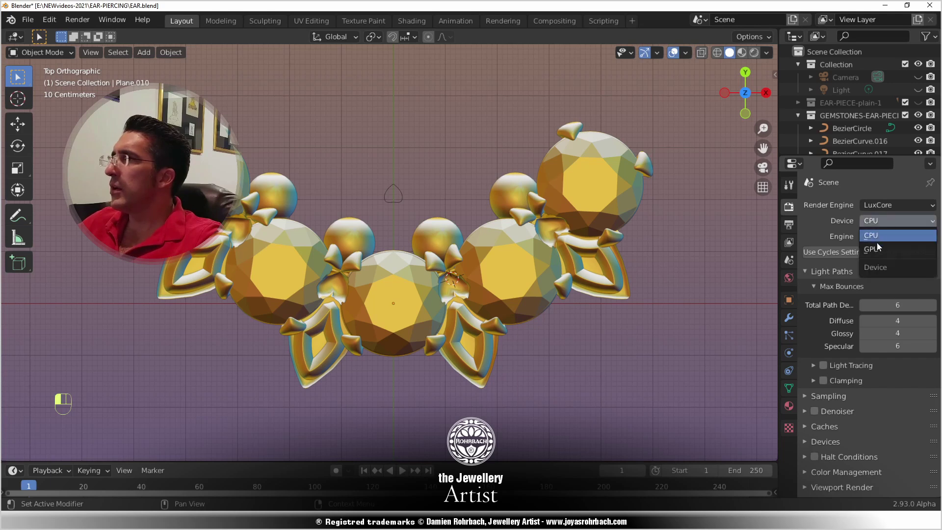
click(877, 251)
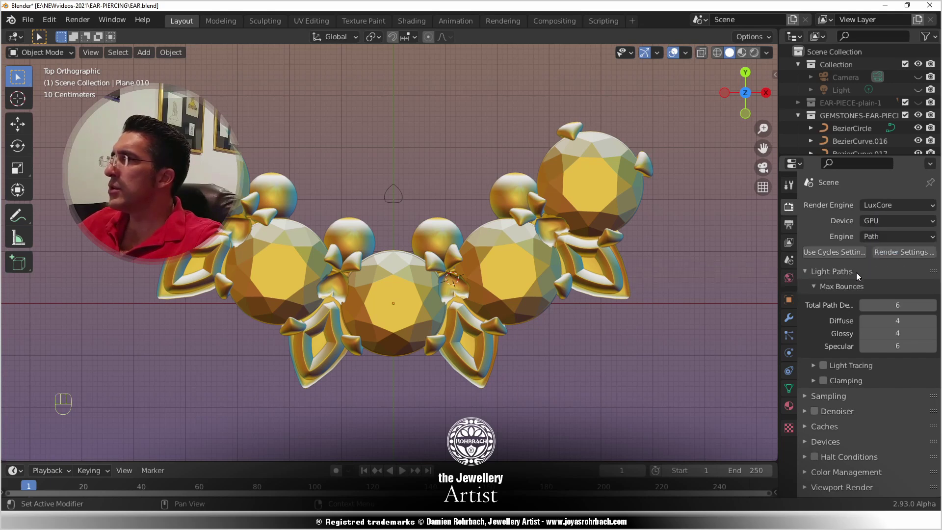
- Set the total path depth and the diffuse, glossy and specular max bounces to 24 each
click(894, 301)
text(24)
key(Return)
click(894, 321)
text(24)
key(Return)
click(895, 334)
text(24)
click(897, 346)
text(24)
key(Return)
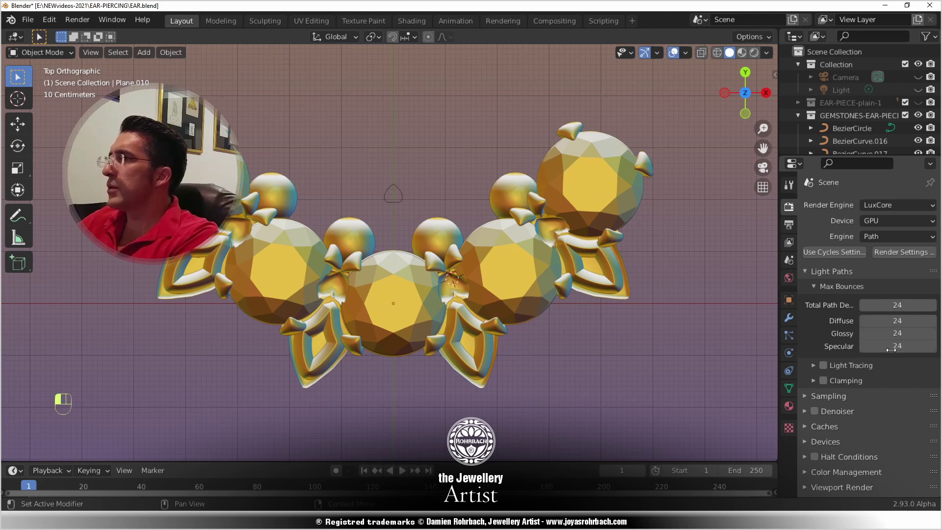
- Enable Light Tracing and the Denoiser, check the listed GPU devices, and save the file
click(823, 365)
click(815, 411)
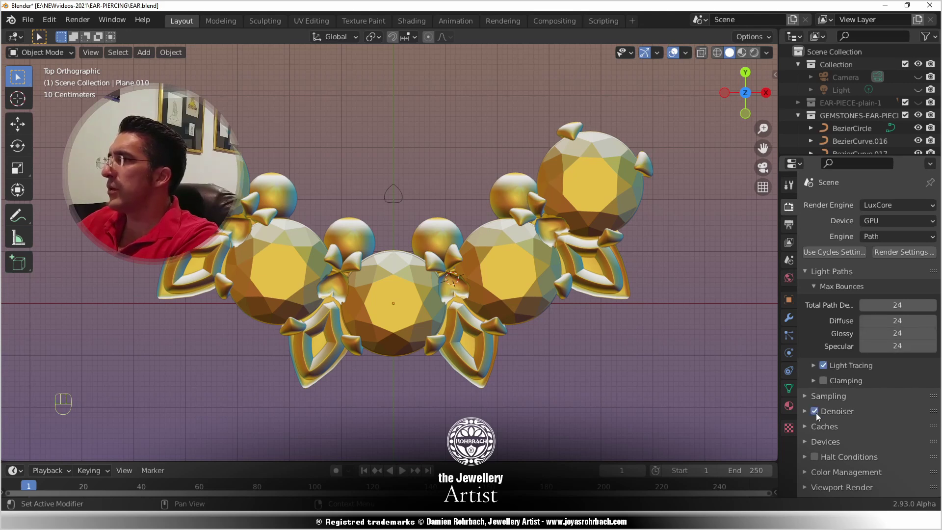
click(813, 440)
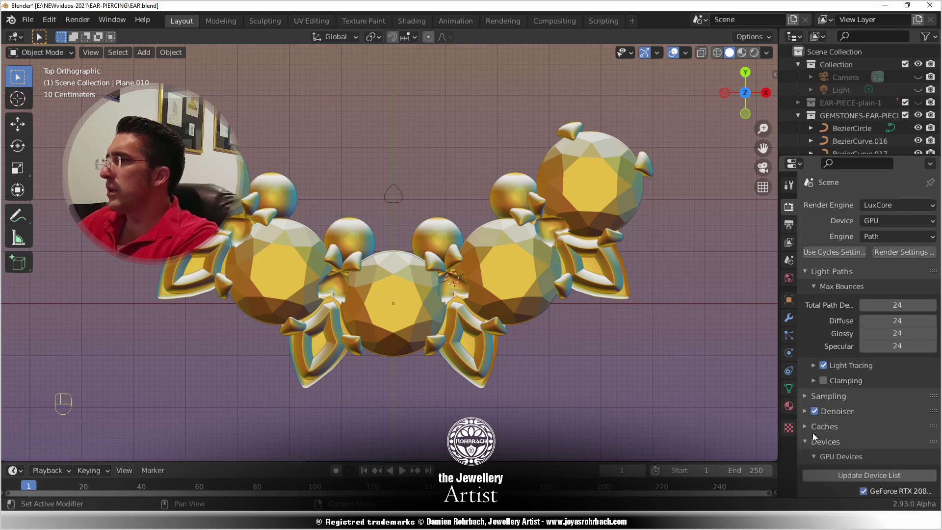
scroll(812, 432, down, 2)
click(806, 402)
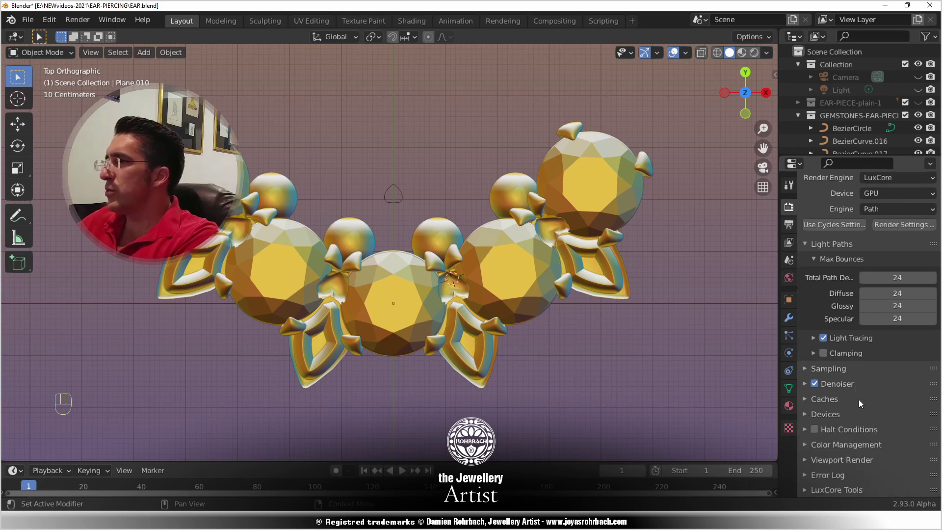
key(ctrl+s)
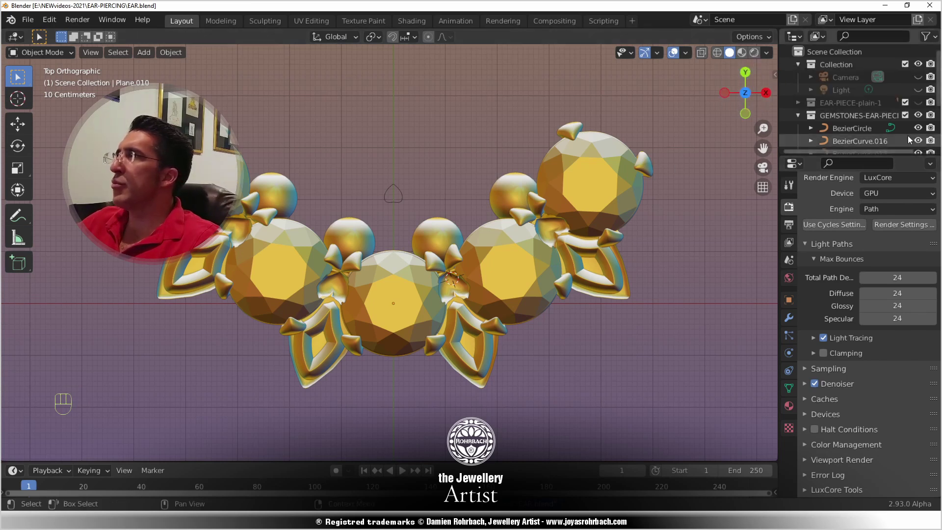
- Unhide the light and the camera, and align the camera to a top view framing the whole gemstone ear piece
click(918, 90)
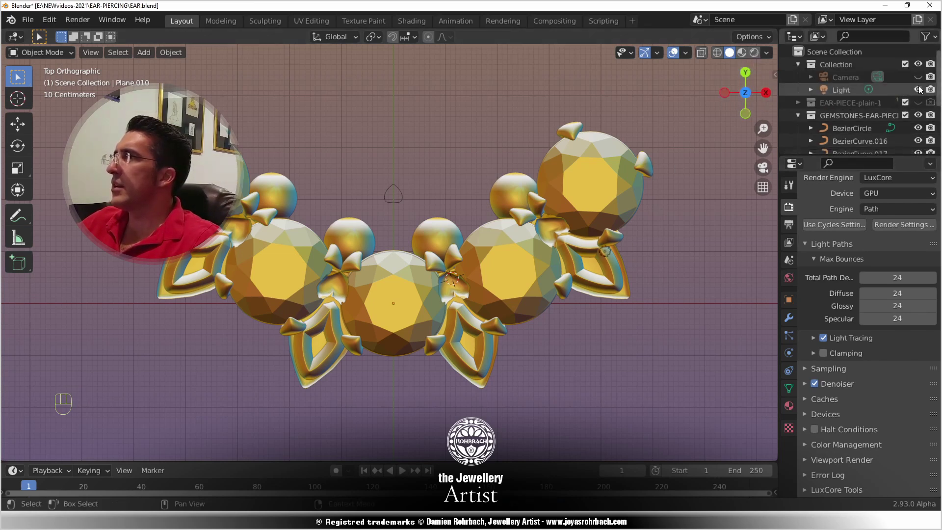
scroll(428, 337, down, 3)
middle_drag(428, 337, 372, 322)
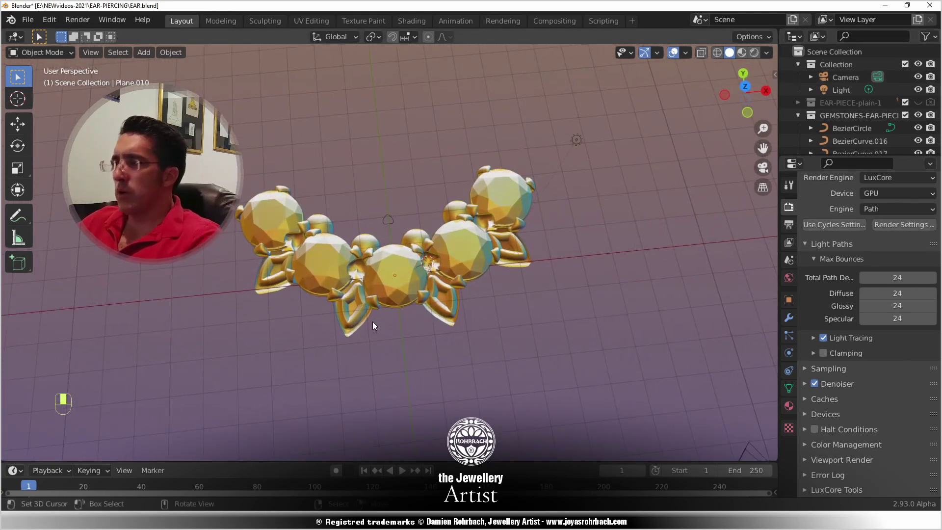
key(KP_7)
scroll(374, 317, down, 2)
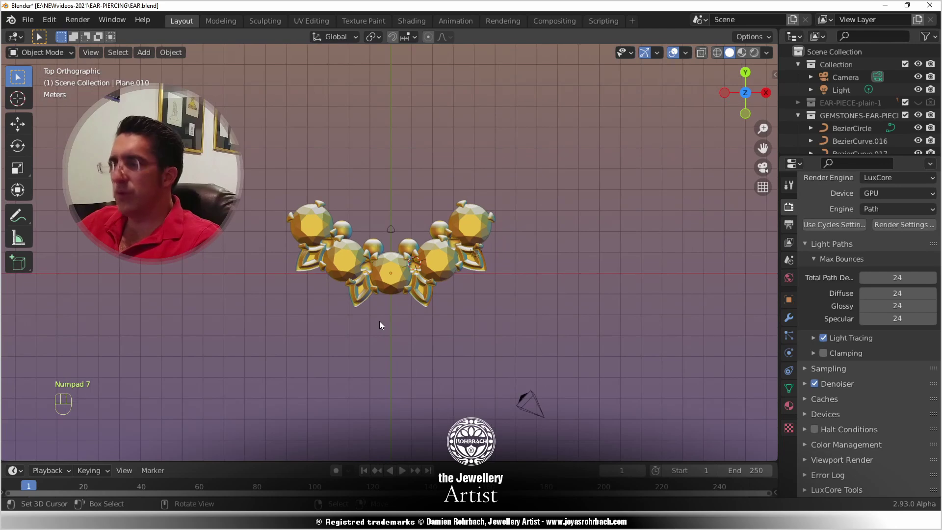
key(ctrl+alt+KP_0)
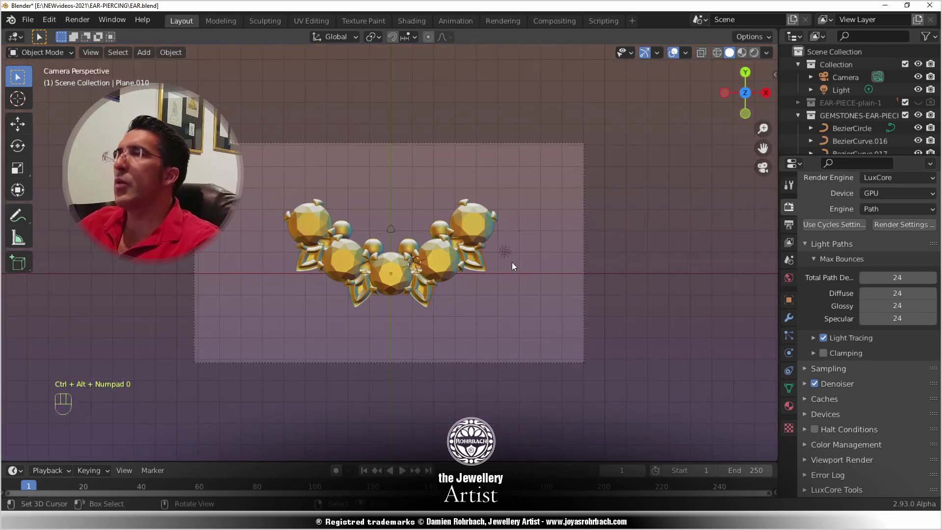
- Select the camera, display its lens settings, and save the file
click(846, 77)
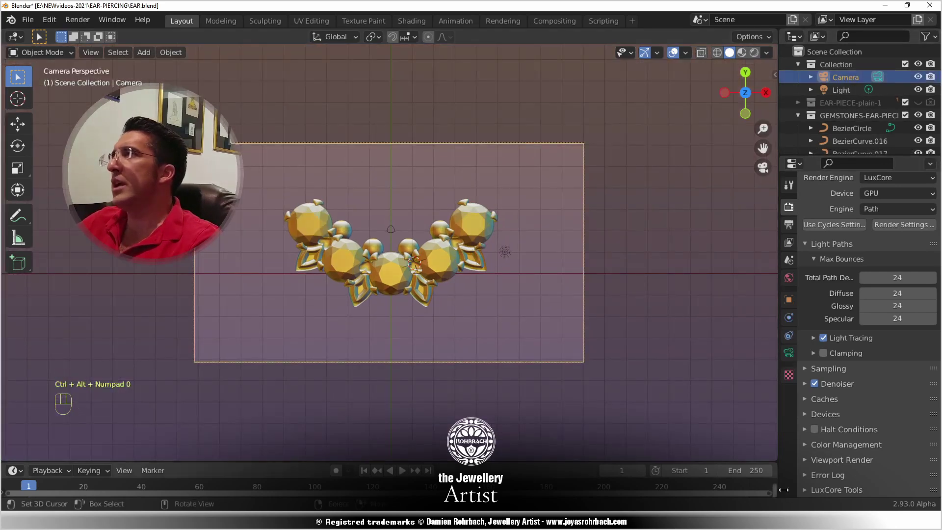
click(789, 353)
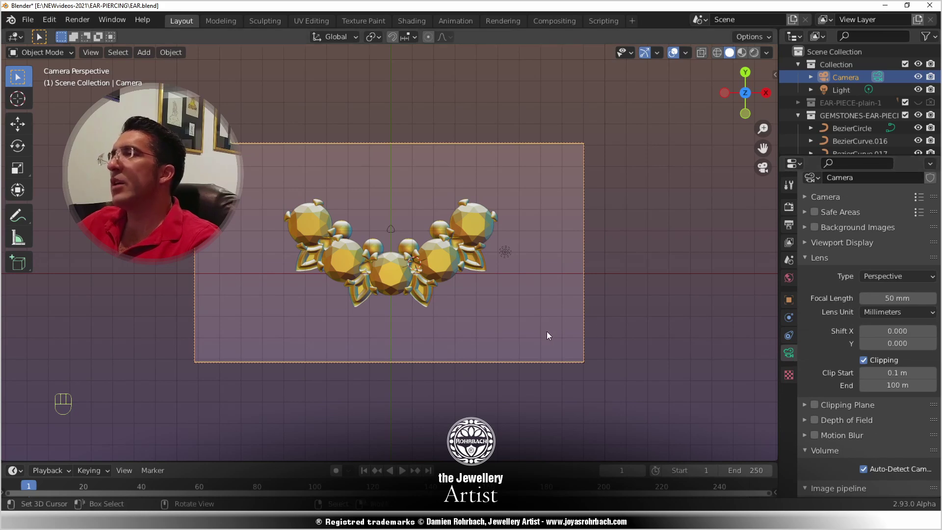
key(ctrl+s)
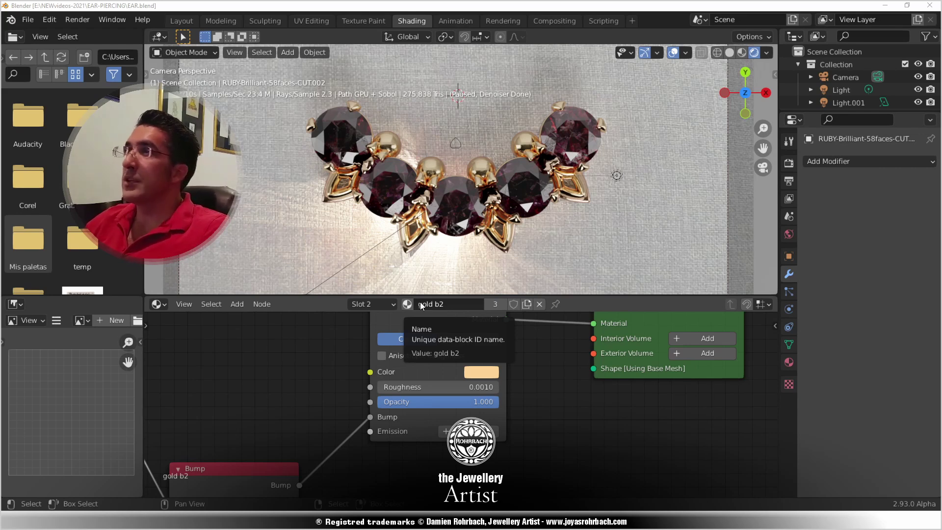
- Return to the Layout workspace, select the background plane, and review the LuxCore light path and sampling settings
click(186, 25)
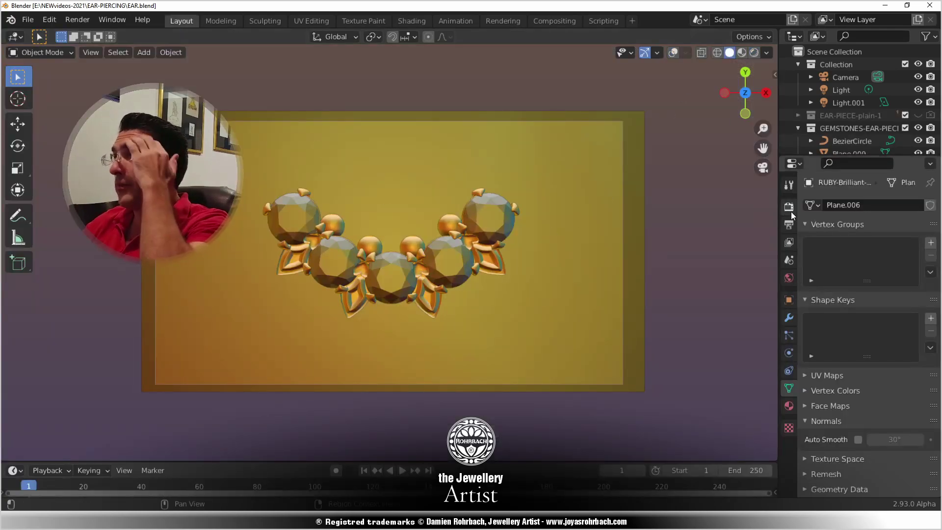
click(641, 131)
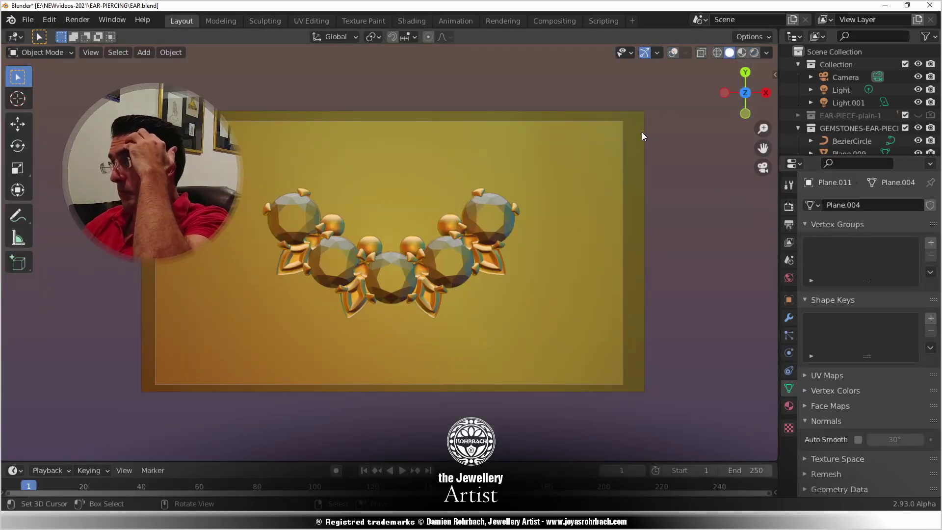
click(790, 208)
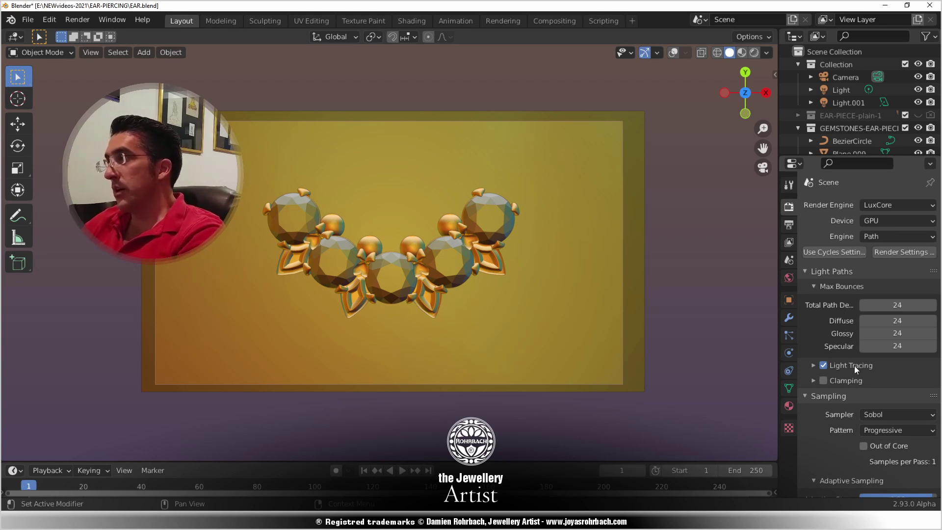
scroll(812, 318, down, 2)
click(813, 327)
click(813, 326)
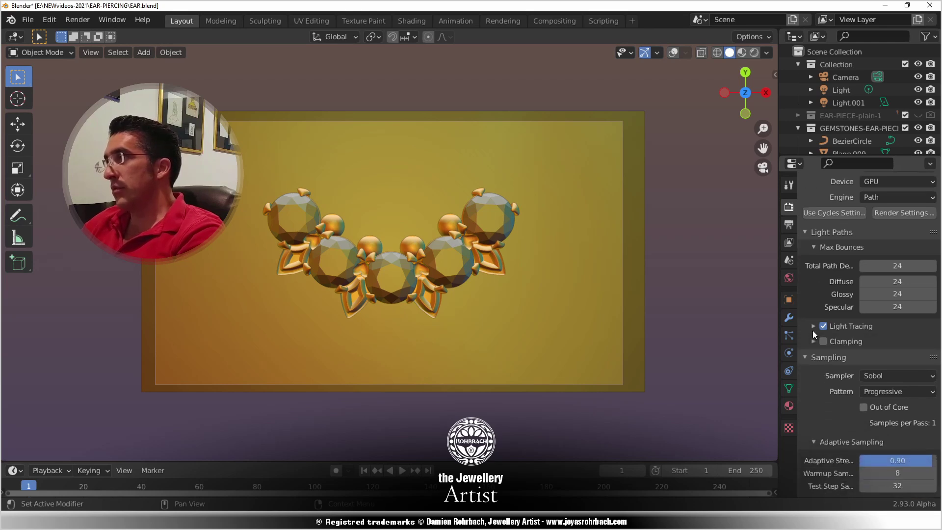
scroll(816, 275, down, 4)
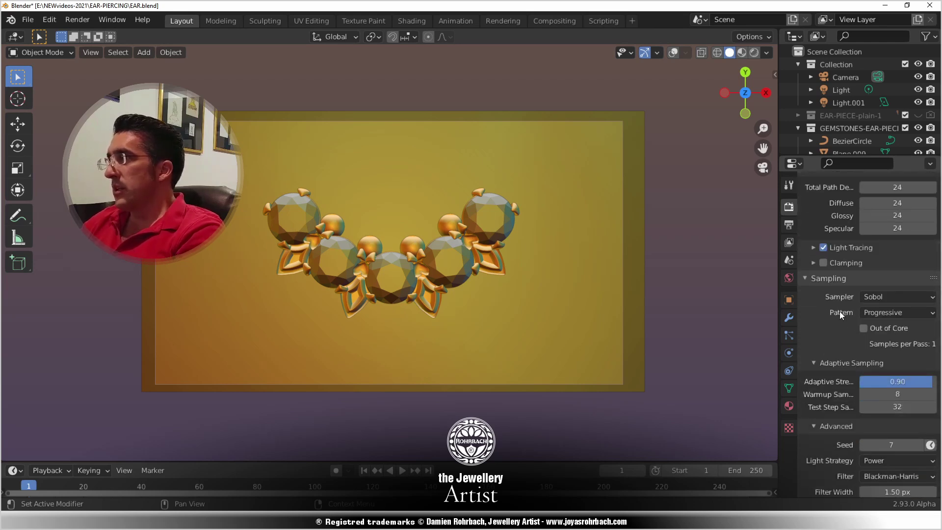
scroll(840, 311, down, 5)
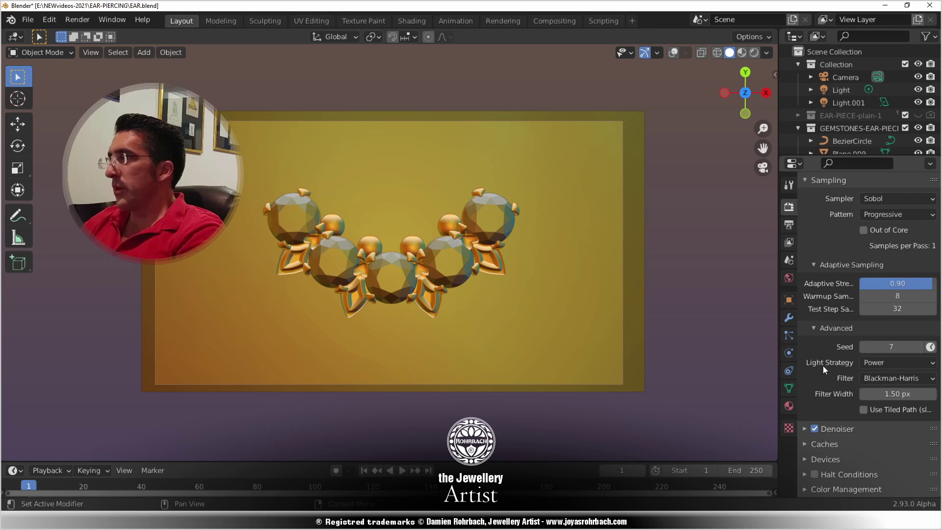
scroll(836, 393, down, 2)
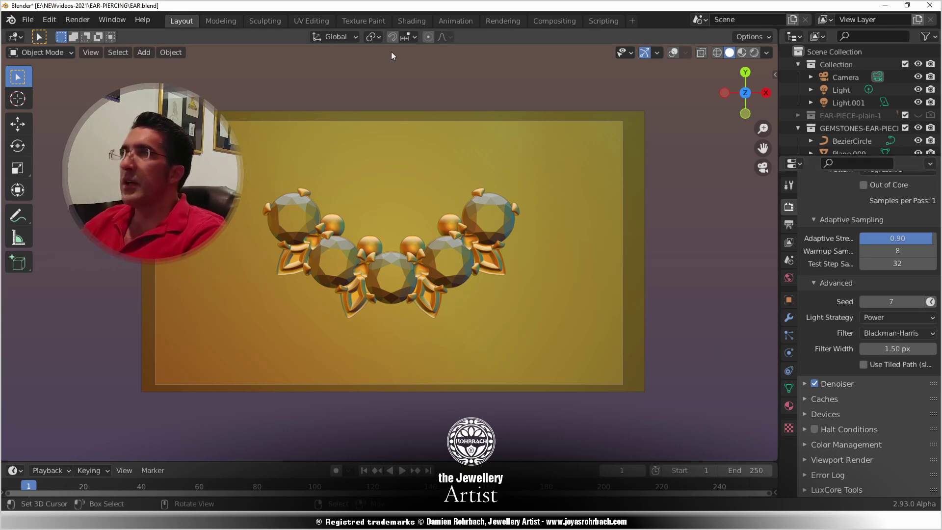
- Switch to the Shading workspace with solid viewport shading and examine the node setup of the background plane's ground material
click(420, 21)
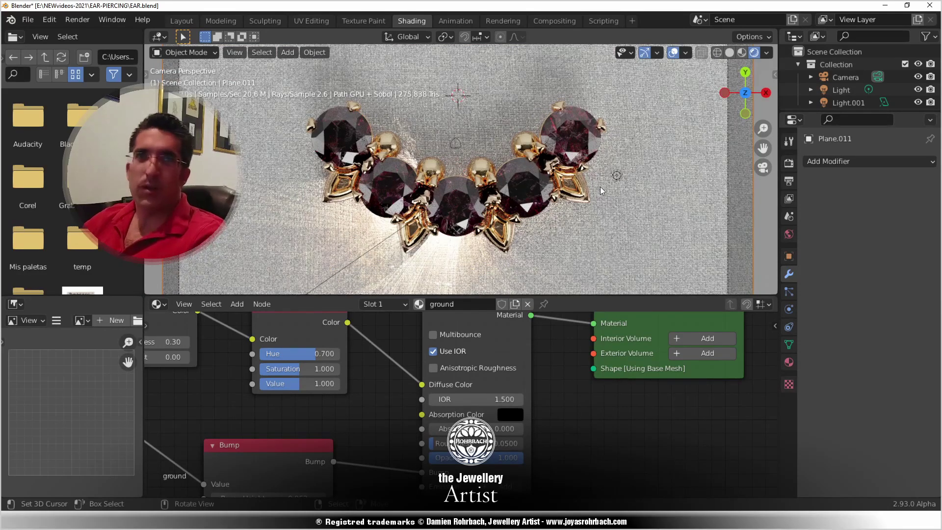
click(729, 52)
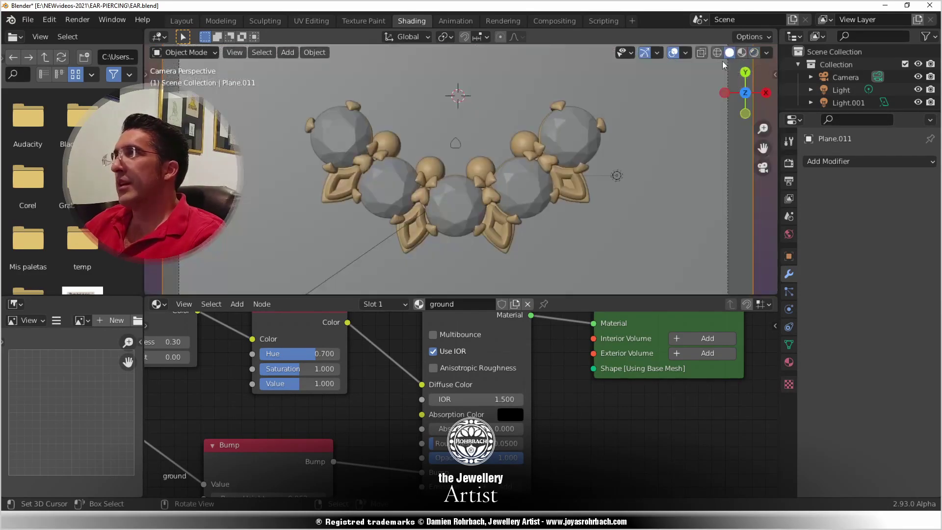
scroll(537, 338, down, 2)
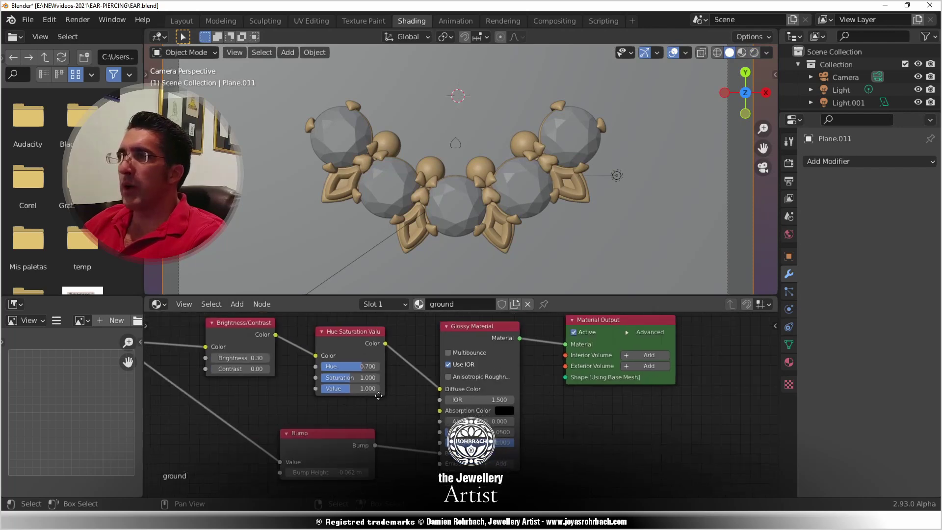
ctrl+scroll(537, 387, up, 4)
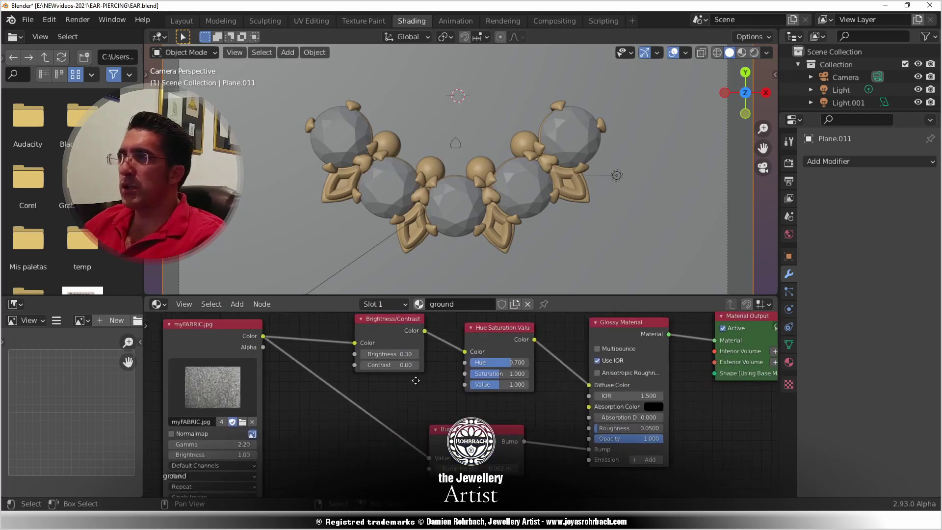
scroll(426, 378, down, 1)
ctrl+scroll(425, 378, down, 2)
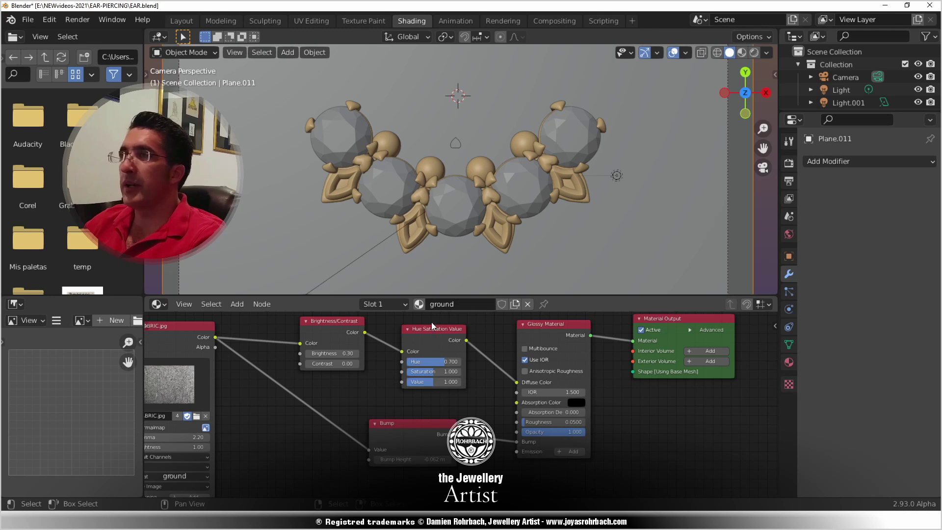
- Select the gold parts of the ear piece and examine the node setup of their gold b2 material
click(481, 167)
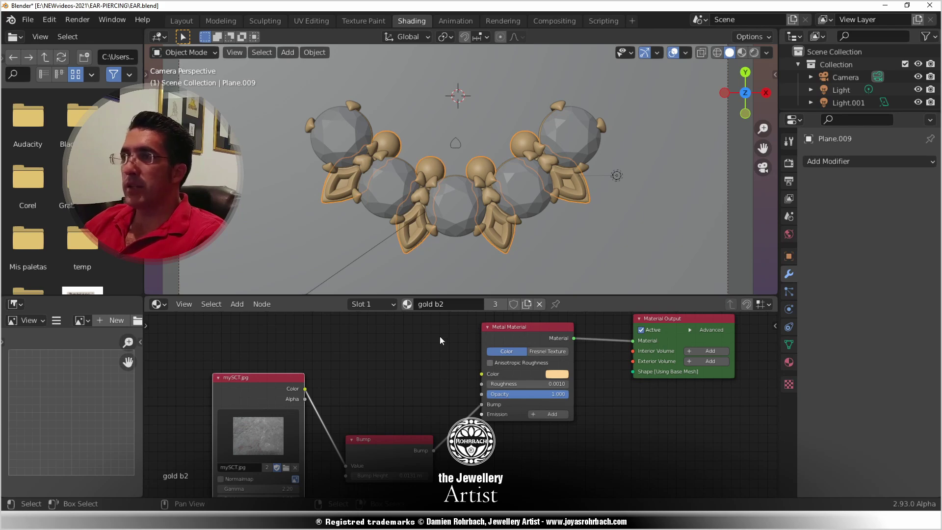
middle_drag(418, 401, 415, 370)
middle_drag(389, 411, 362, 437)
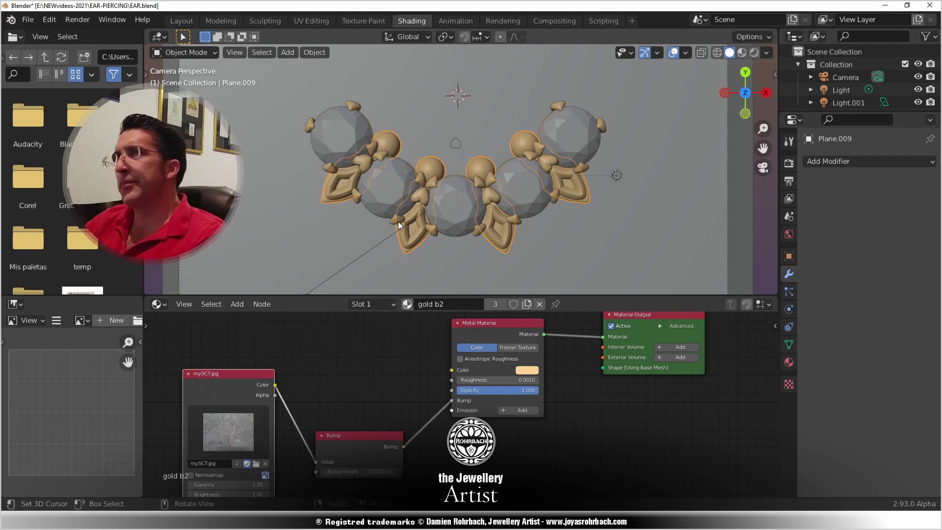
- Select the gemstones, display their RUBY material slot, and examine its color adjustment, bump and glass nodes
click(587, 125)
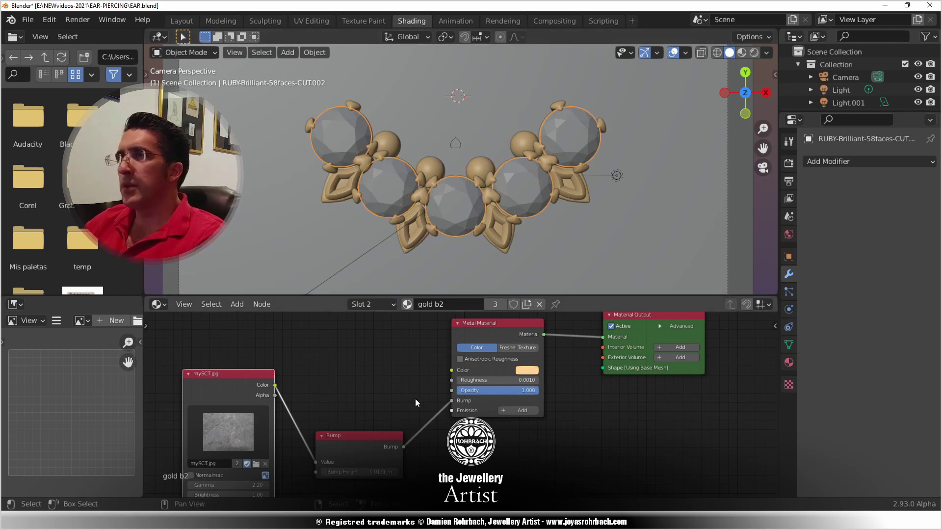
click(789, 362)
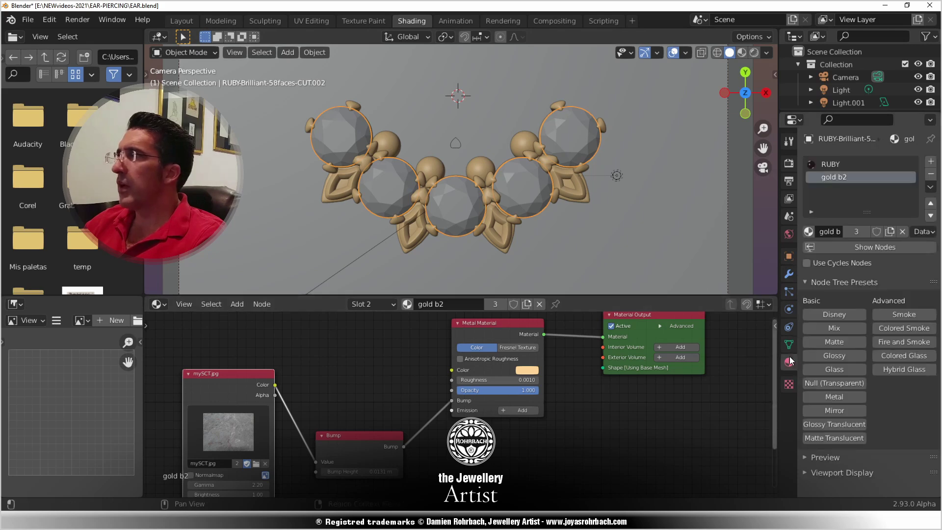
click(835, 164)
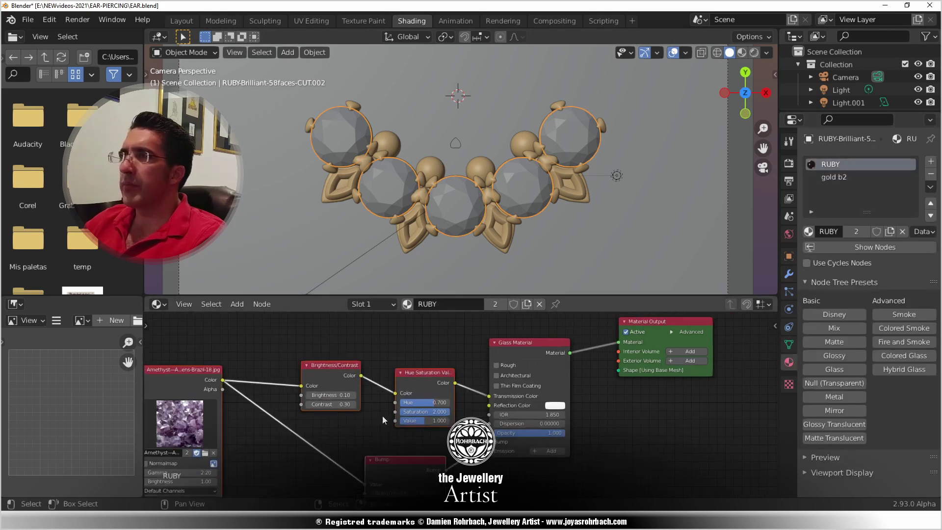
middle_drag(381, 417, 306, 405)
scroll(422, 373, up, 1)
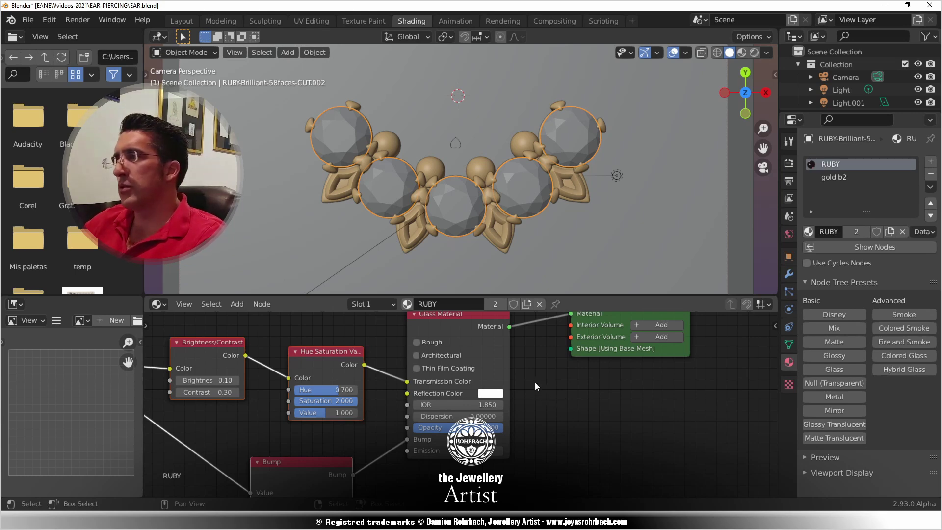
scroll(537, 383, down, 2)
middle_drag(294, 373, 456, 370)
middle_drag(417, 407, 353, 410)
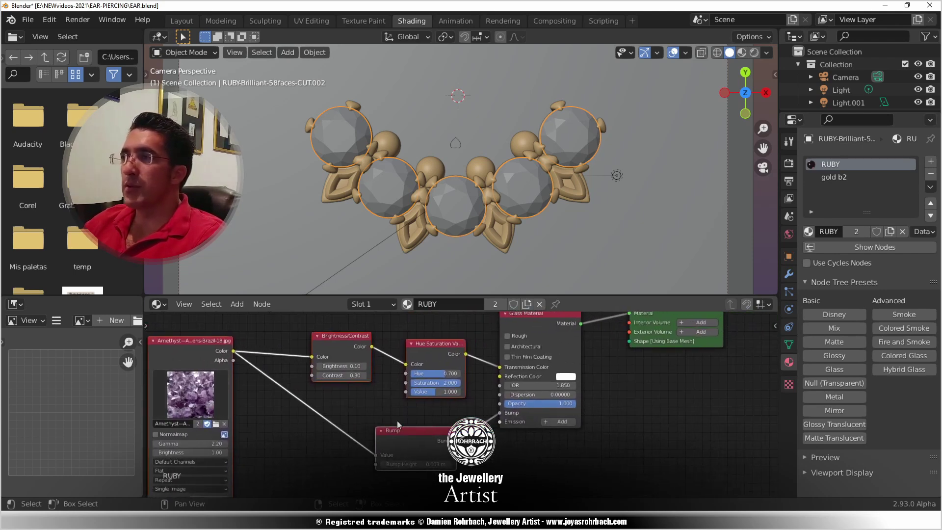
scroll(396, 420, up, 1)
middle_drag(461, 405, 442, 433)
scroll(428, 411, up, 3)
scroll(441, 378, down, 1)
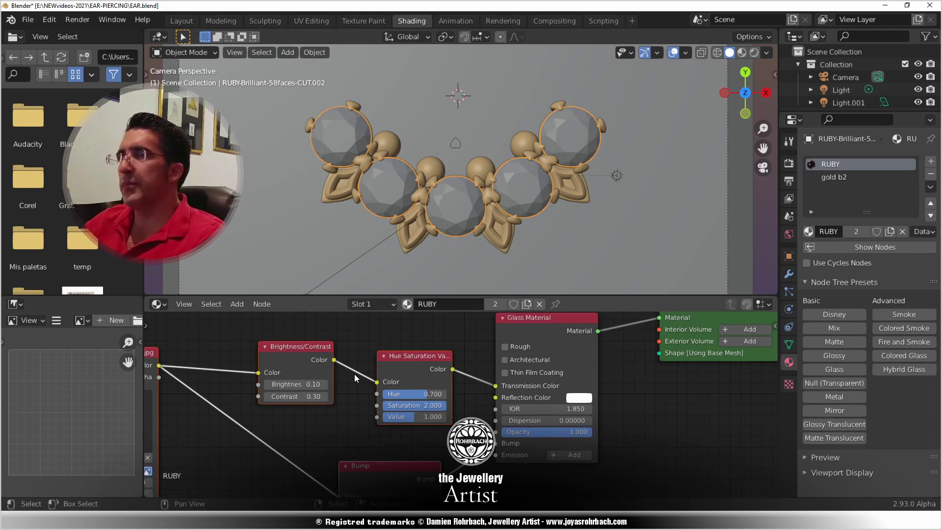
- Review the gemstones' UV layout with all faces selected in the UV Editing workspace, and save the file back in Shading
click(317, 20)
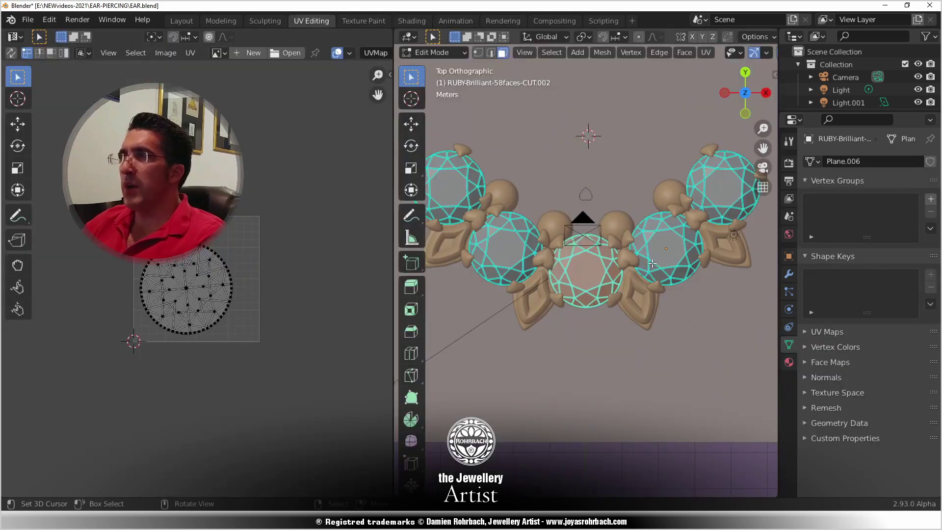
key(a)
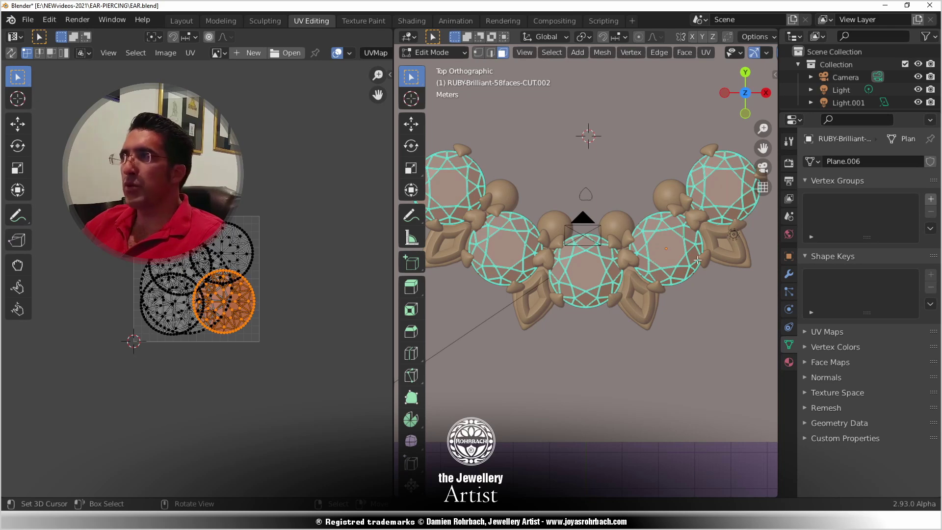
click(416, 22)
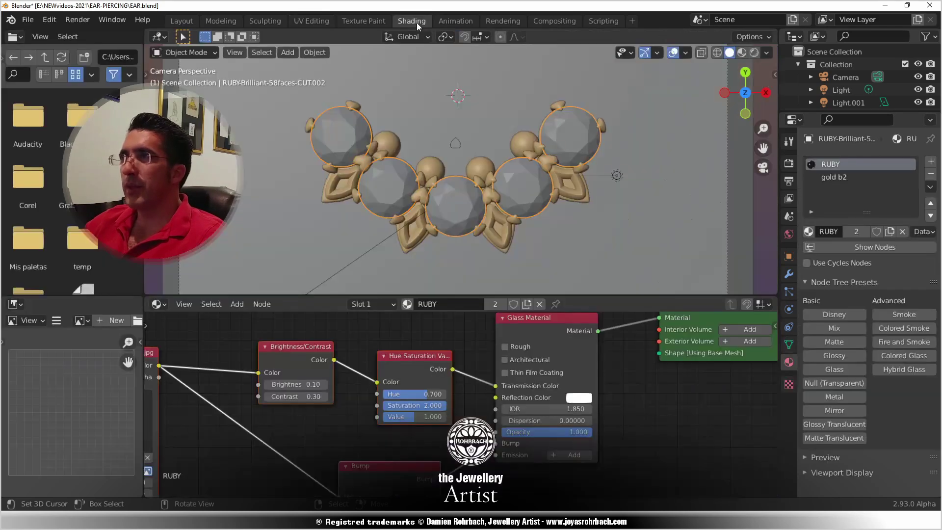
key(ctrl+s)
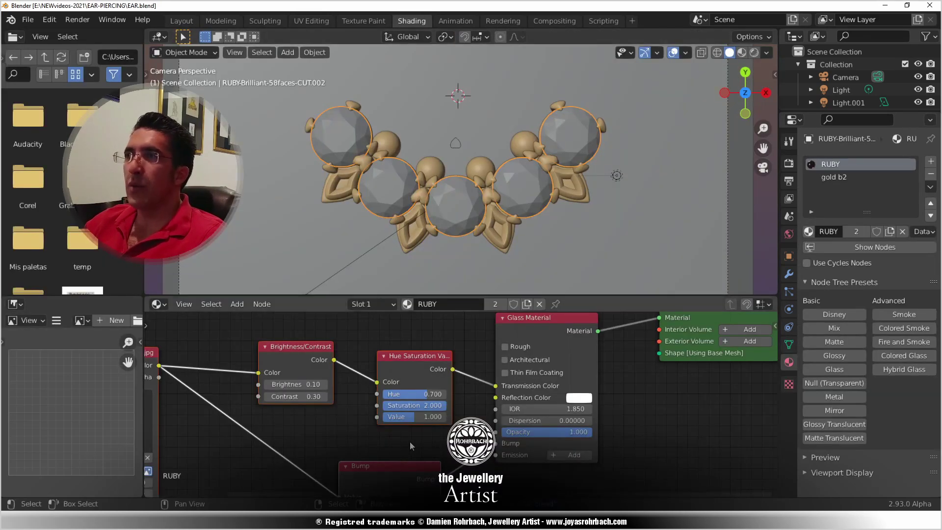
- Examine the amethyst image texture and the Bump node feeding the RUBY glass material
scroll(405, 427, down, 1)
scroll(402, 424, down, 1)
middle_drag(358, 434, 481, 349)
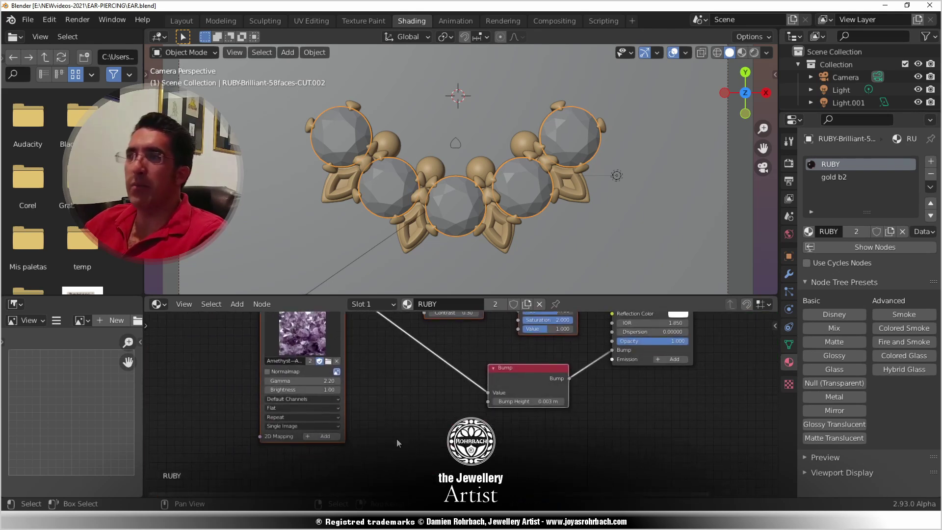
middle_drag(586, 348, 537, 385)
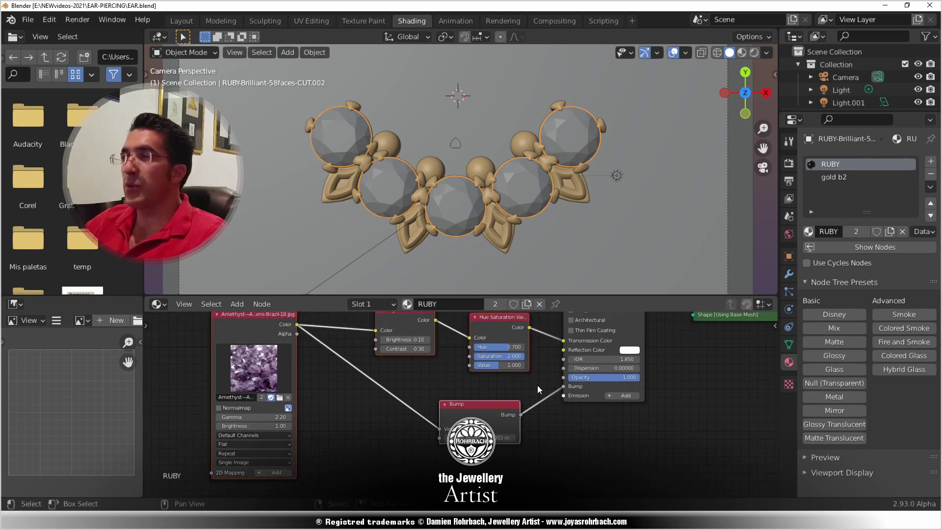
middle_drag(593, 354, 542, 389)
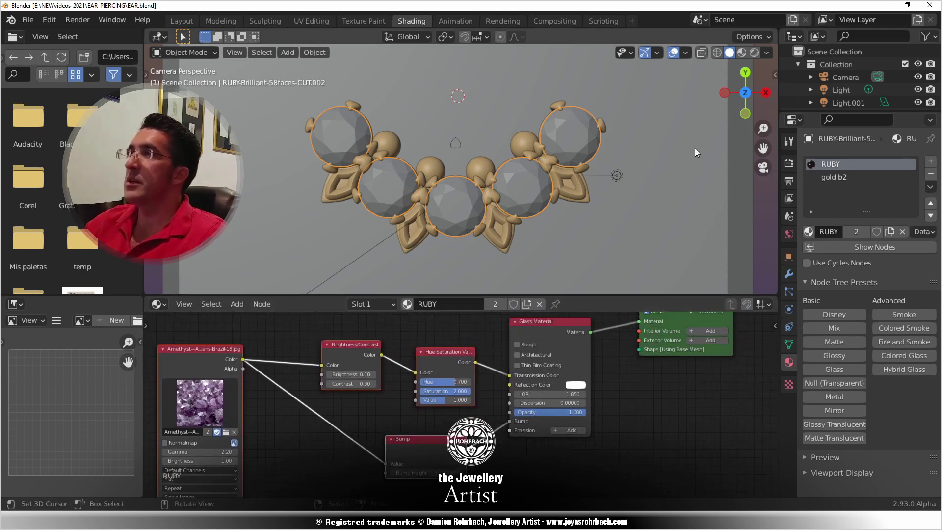
- Switch the viewport to rendered shading and display the World light's HDRI settings
click(754, 52)
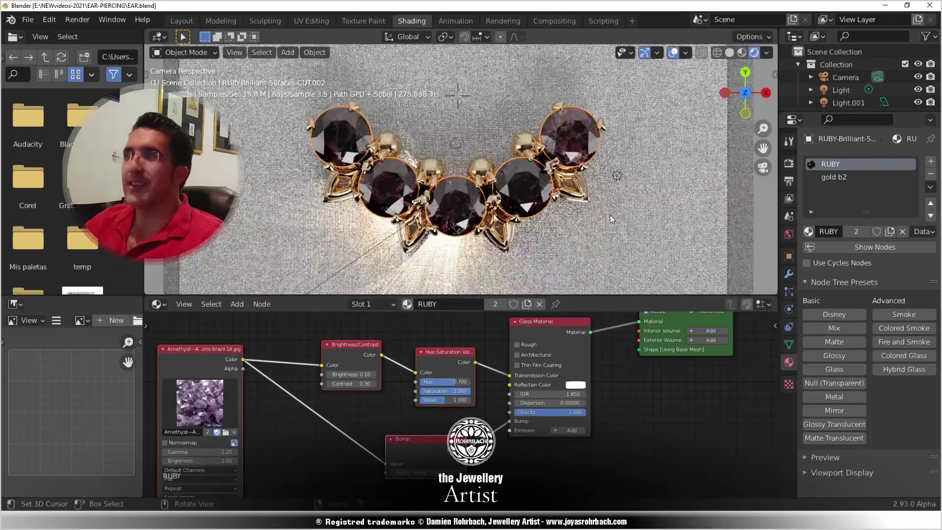
click(789, 235)
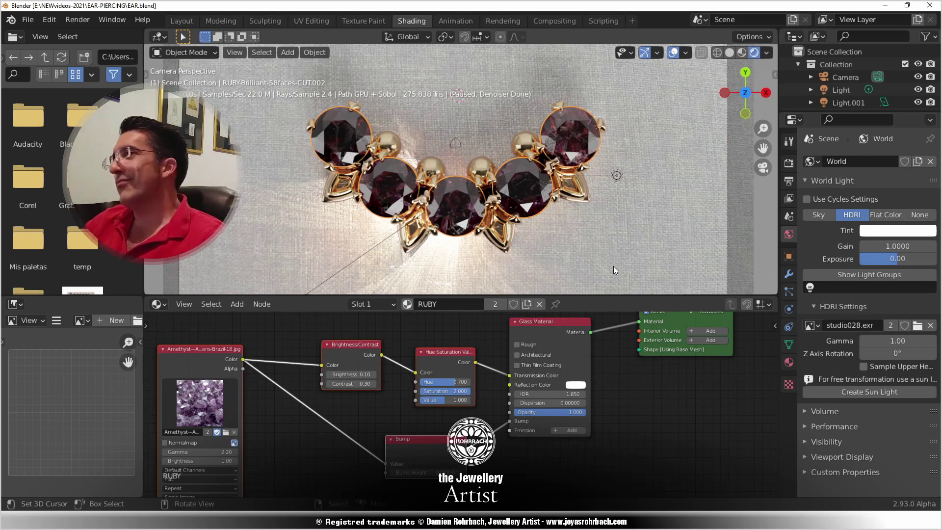
- Select the point light and the area light in turn, and review the area light's power, size and laser settings
click(611, 237)
click(590, 175)
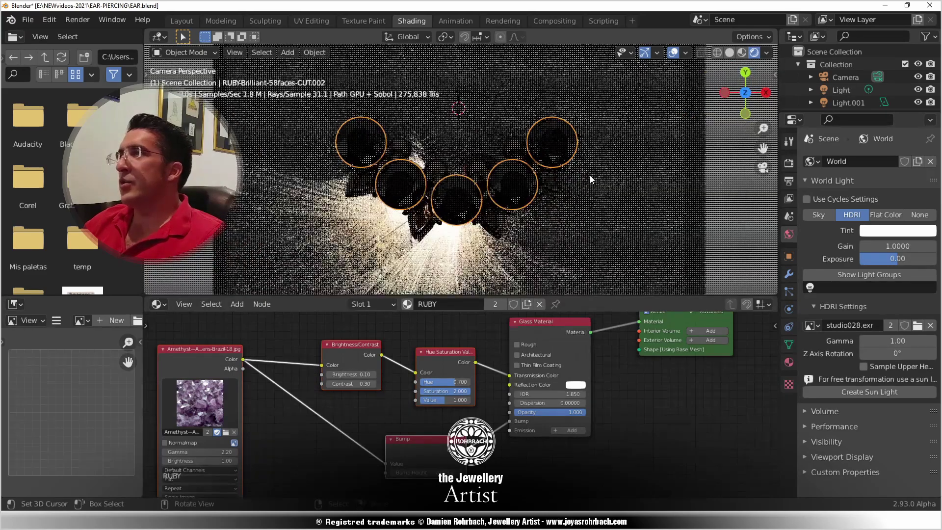
scroll(584, 219, down, 2)
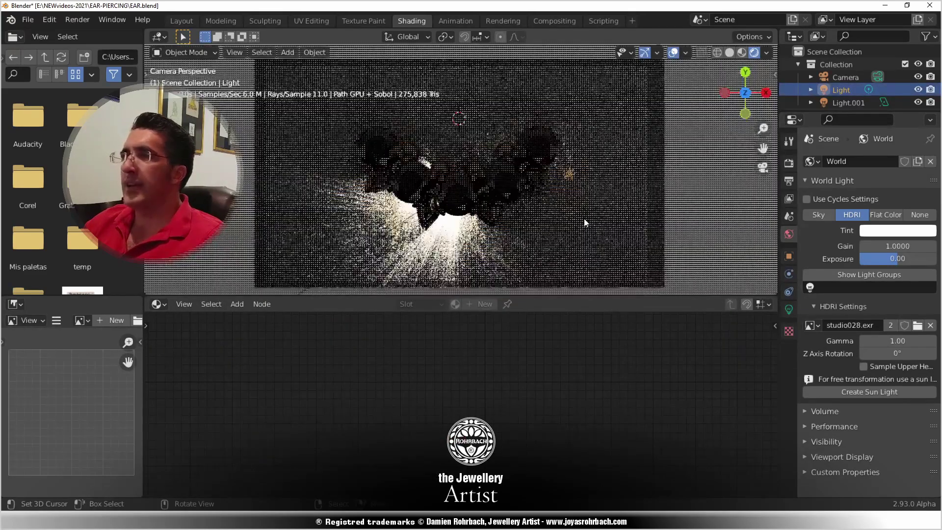
shift+middle_drag(495, 228, 470, 174)
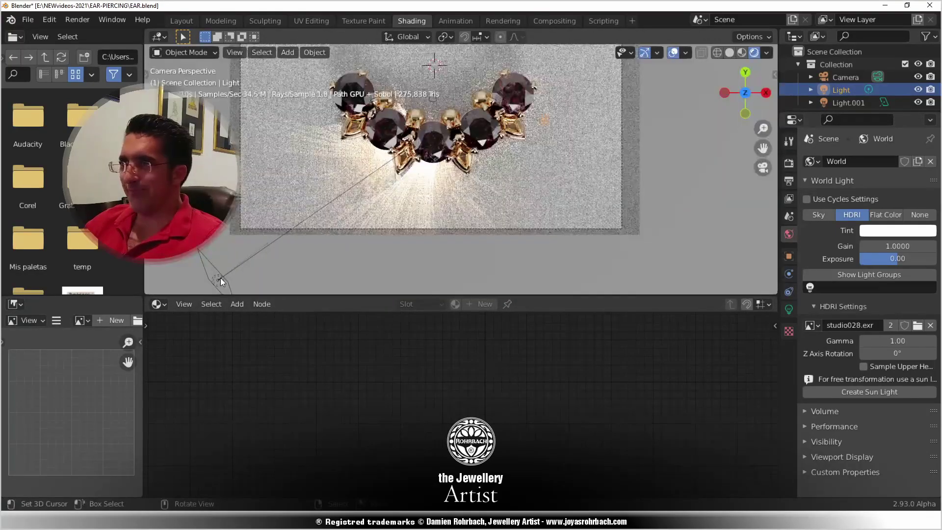
click(220, 277)
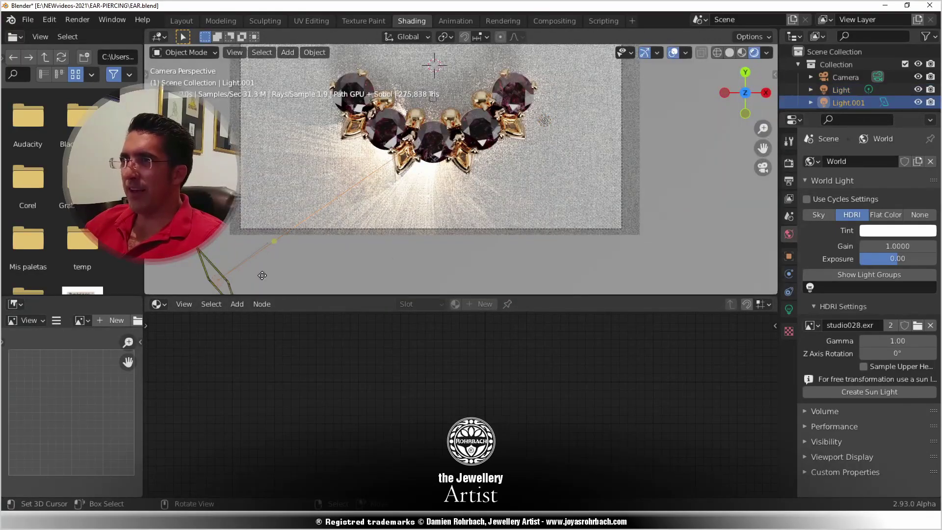
click(788, 309)
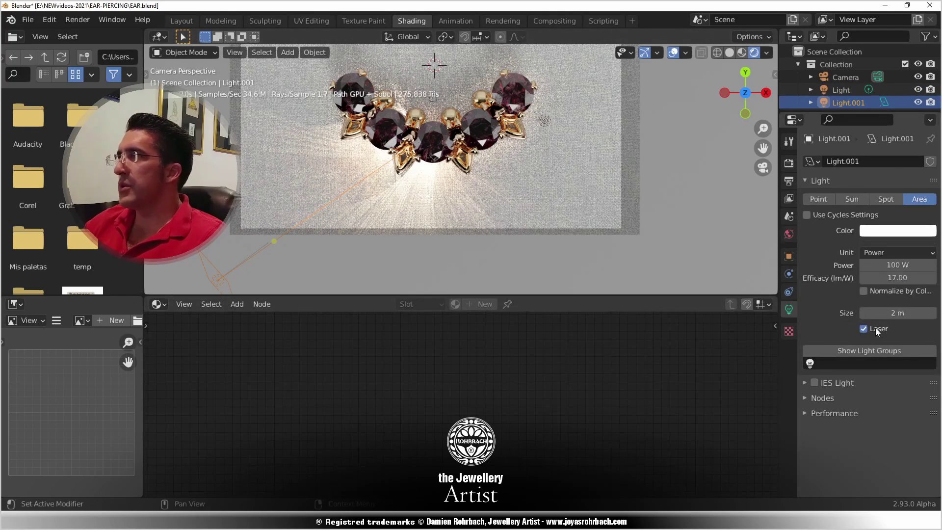
shift+middle_drag(494, 110, 528, 160)
scroll(655, 195, up, 2)
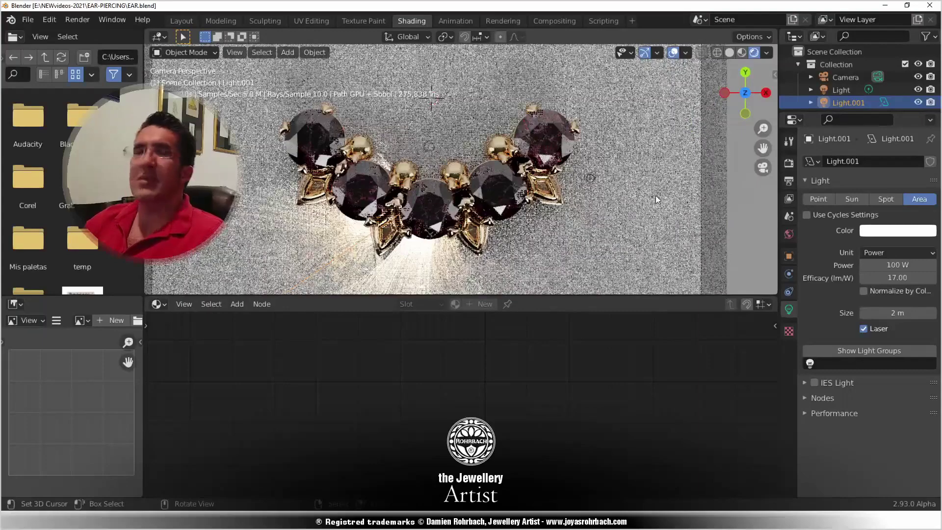